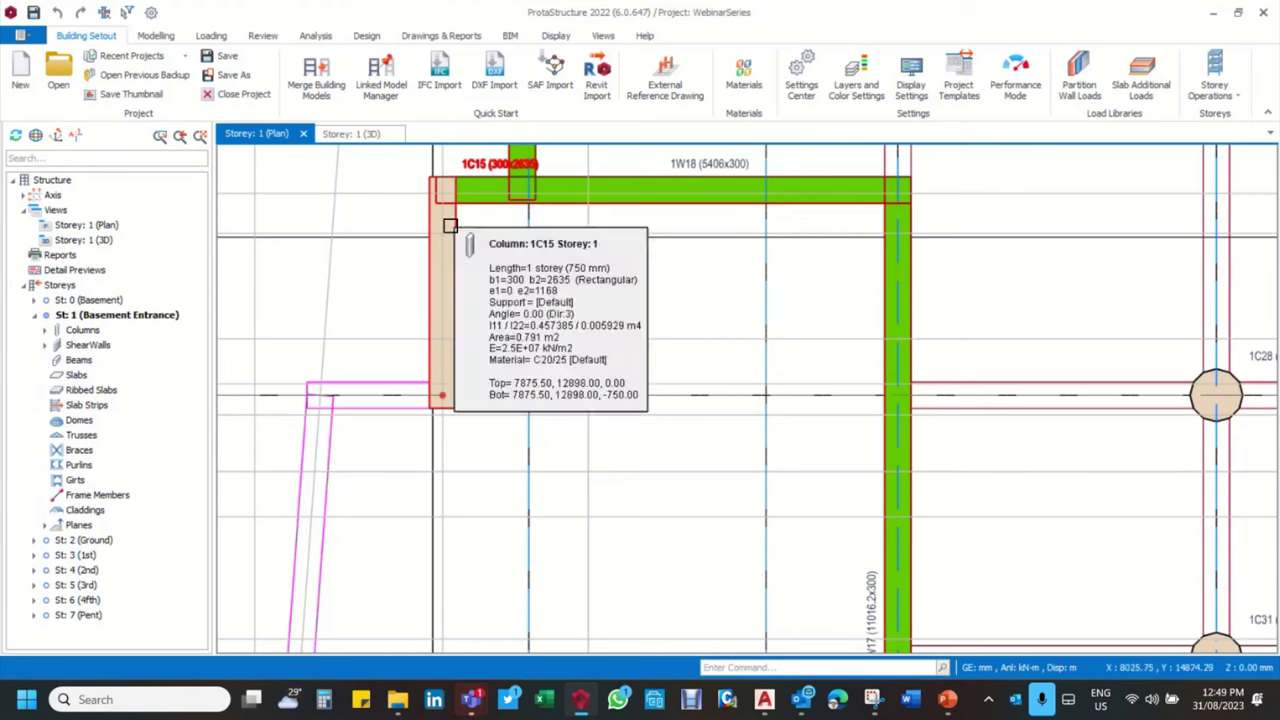
Delete the long rectangular column 1C15 from the Storey 1 plan
{"action": "scroll", "coordinate": [479, 194], "scroll_direction": "up", "scroll_amount": 3}
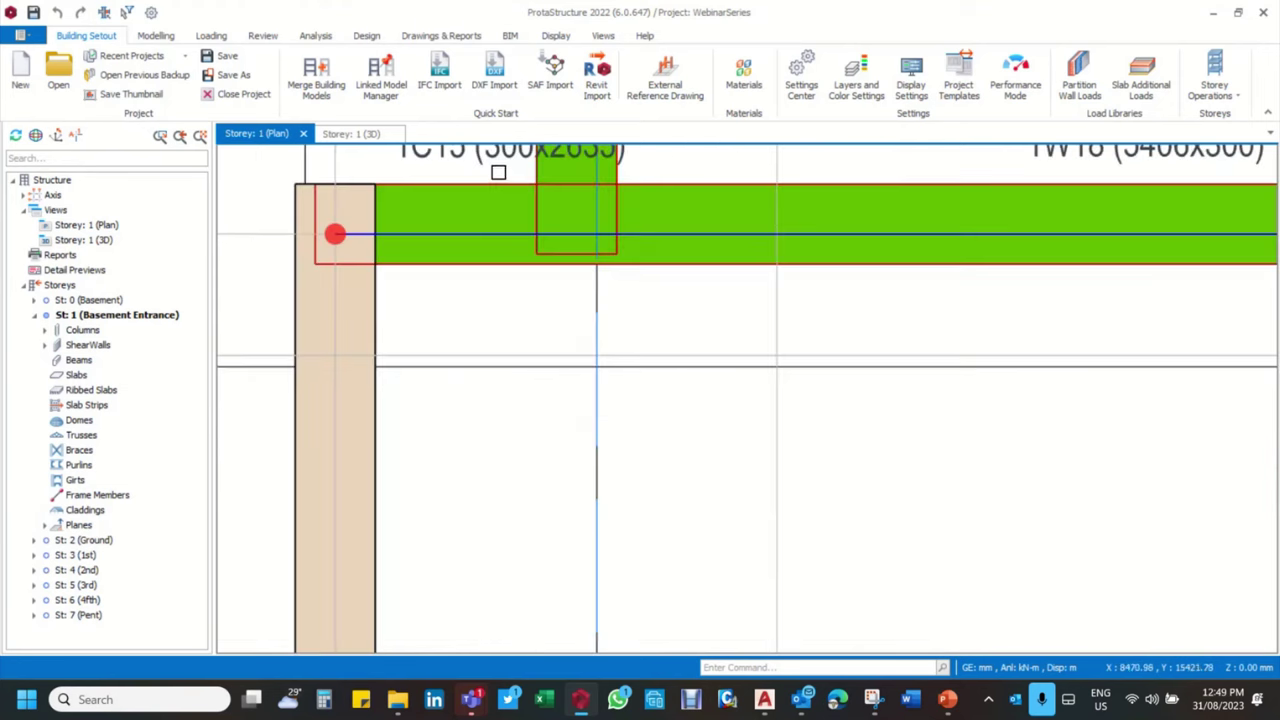
{"action": "scroll", "coordinate": [463, 316], "scroll_direction": "down", "scroll_amount": 2}
{"action": "left_click", "coordinate": [442, 315]}
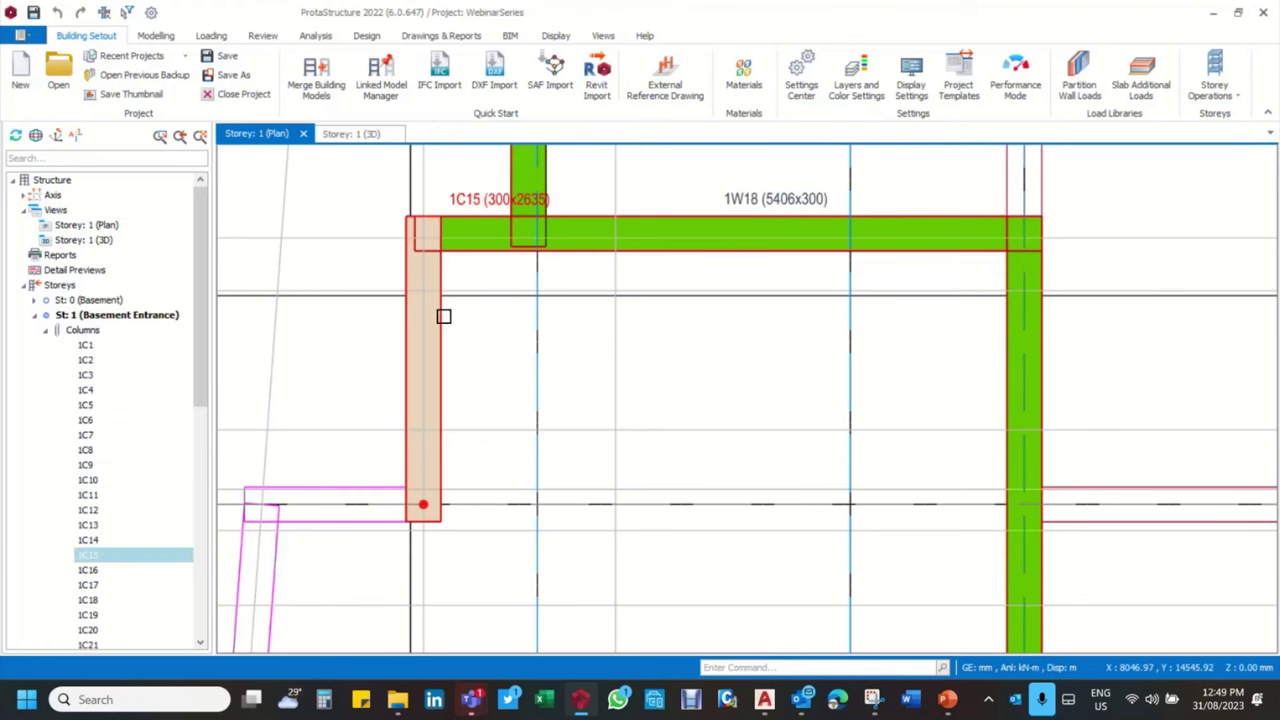
{"action": "key", "text": "Delete"}
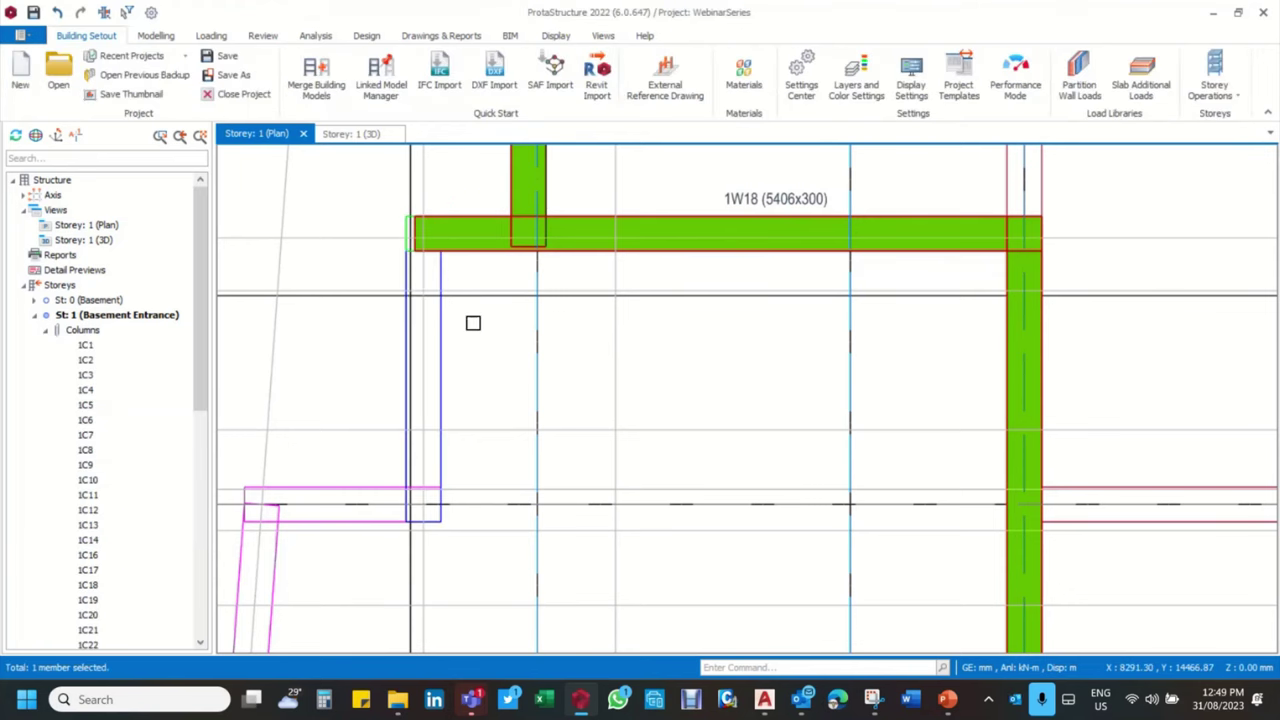
Draw a 300 mm shear wall from the lower end of the deleted column's outline up to the end of wall 1W18, reusing 1W18's properties
{"action": "scroll", "coordinate": [470, 318], "scroll_direction": "down", "scroll_amount": 2}
{"action": "scroll", "coordinate": [423, 417], "scroll_direction": "up", "scroll_amount": 2}
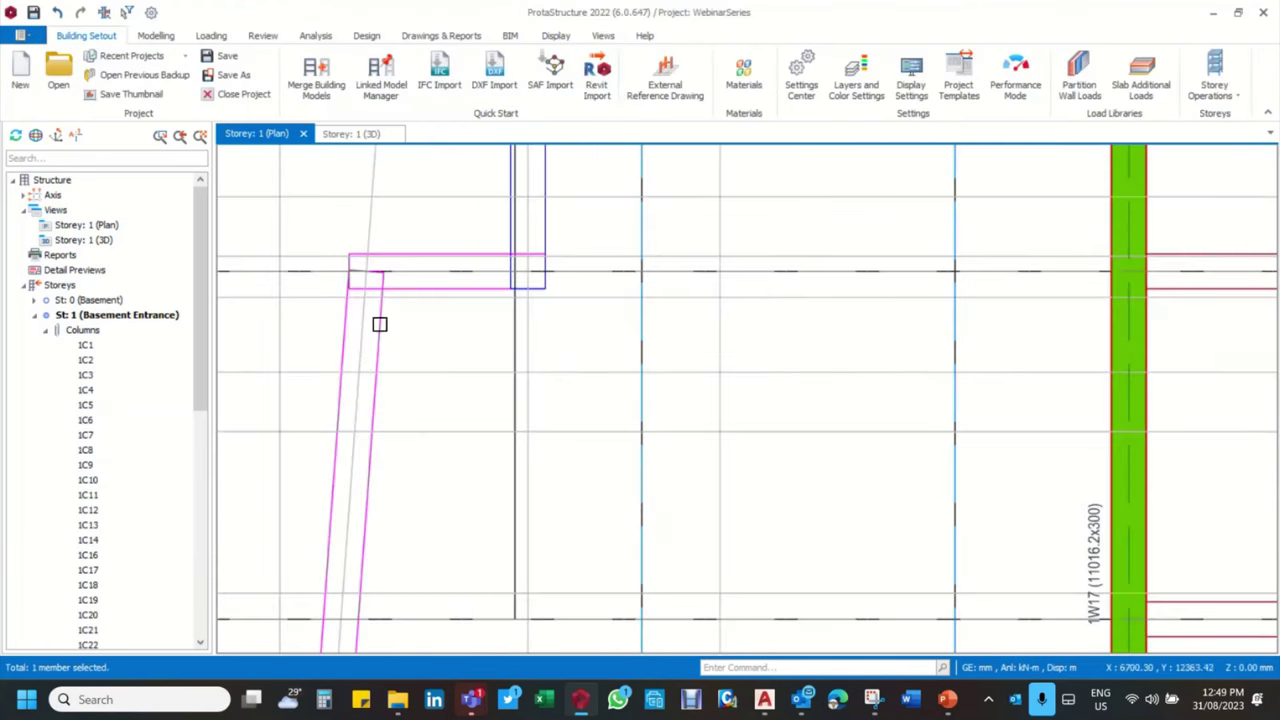
{"action": "scroll", "coordinate": [428, 371], "scroll_direction": "down", "scroll_amount": 1}
{"action": "scroll", "coordinate": [486, 210], "scroll_direction": "up", "scroll_amount": 2}
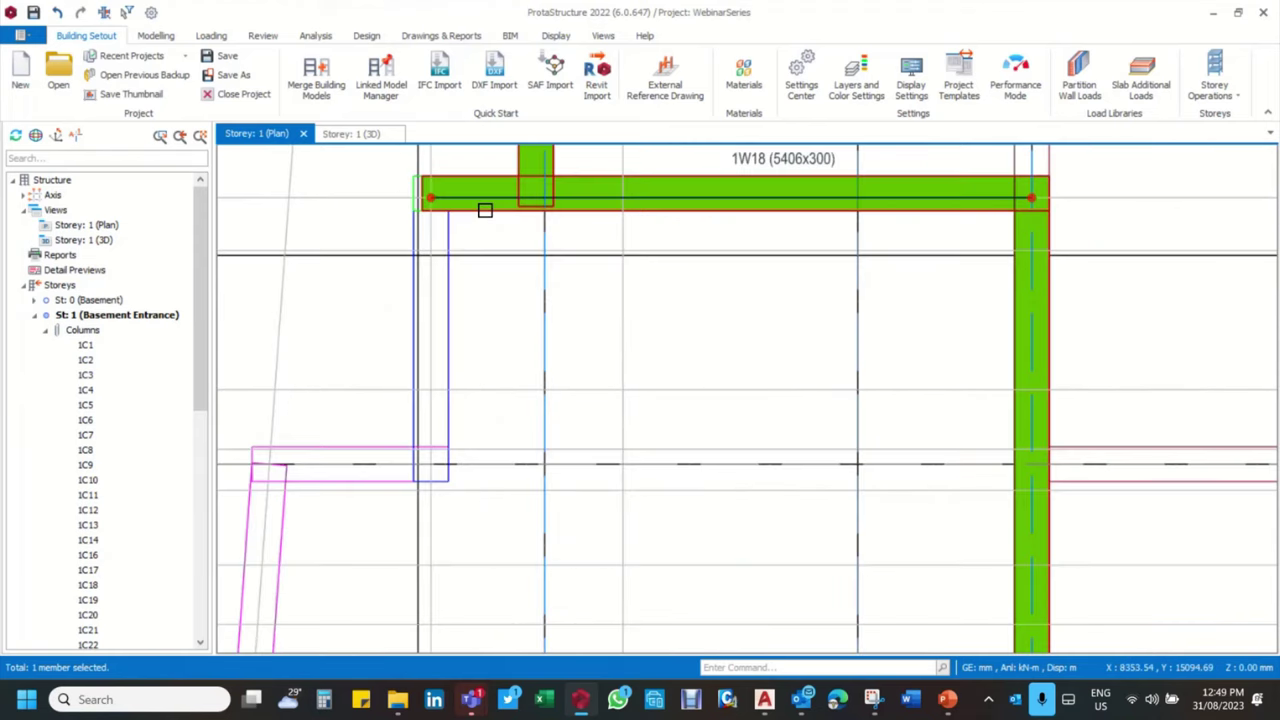
{"action": "mouse_move", "coordinate": [489, 216]}
{"action": "double_click", "coordinate": [505, 230]}
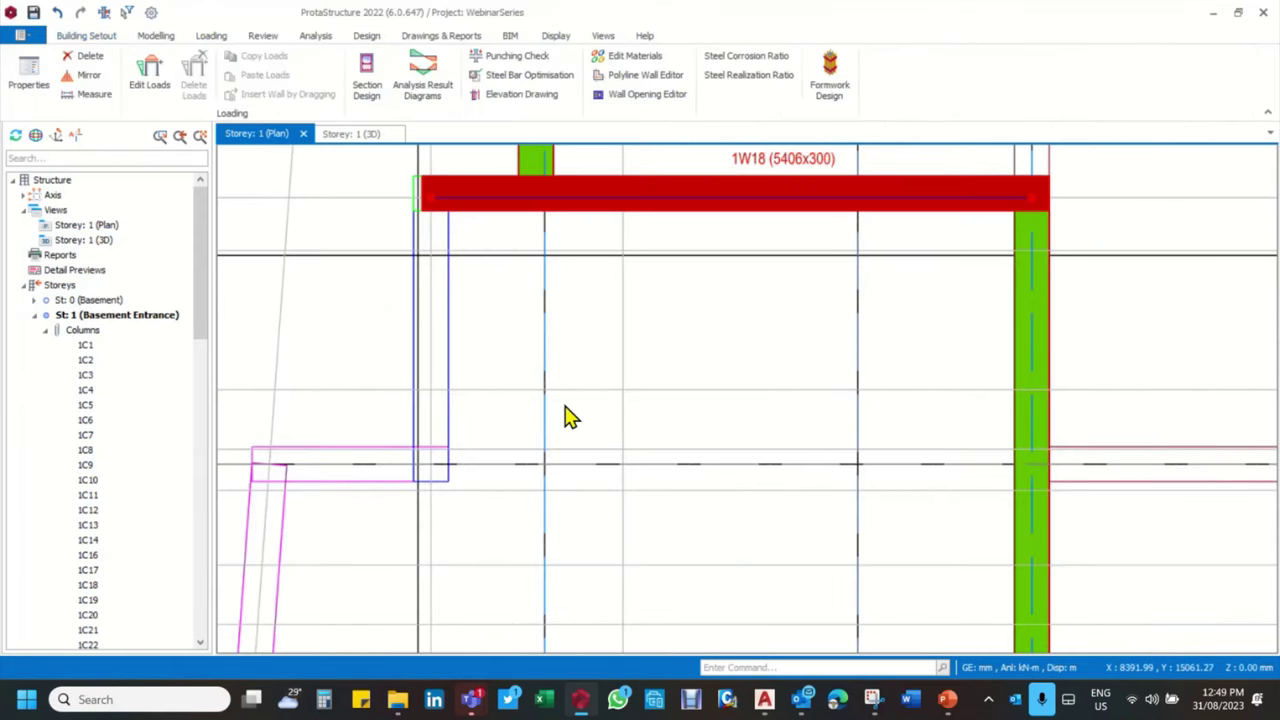
{"action": "left_click", "coordinate": [432, 466]}
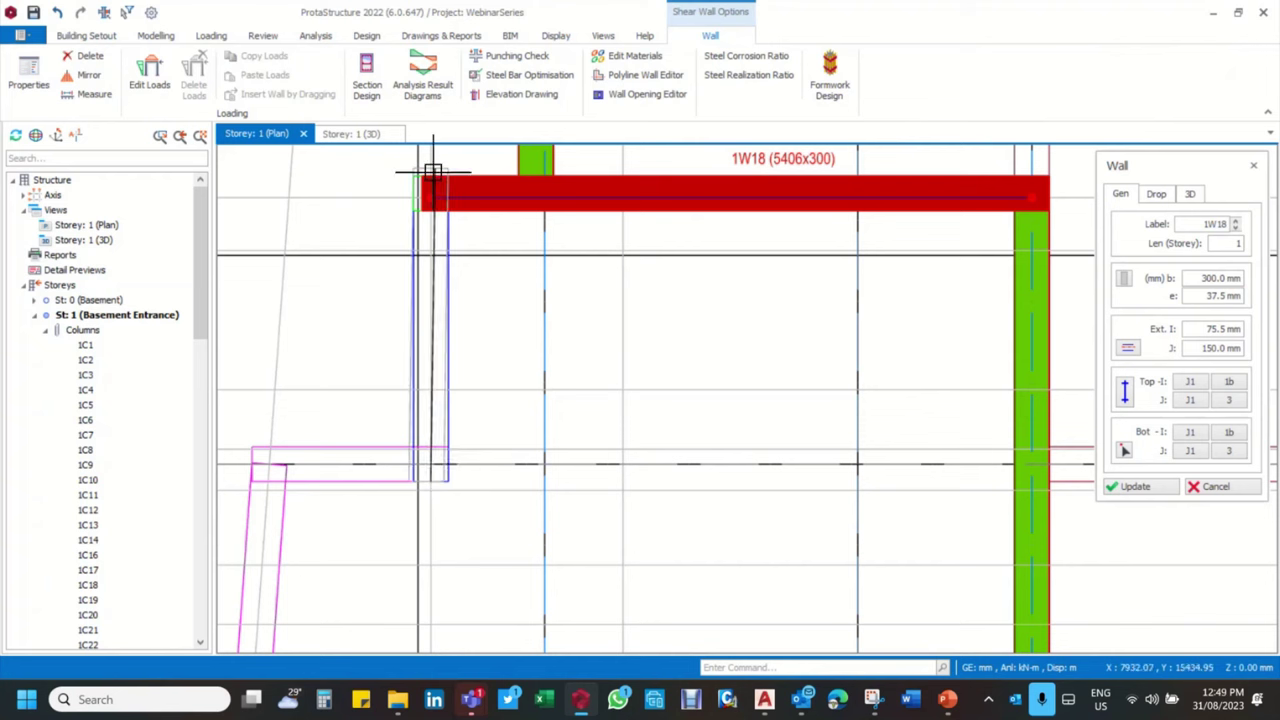
{"action": "left_click", "coordinate": [428, 193]}
{"action": "scroll", "coordinate": [572, 277], "scroll_direction": "down", "scroll_amount": 3}
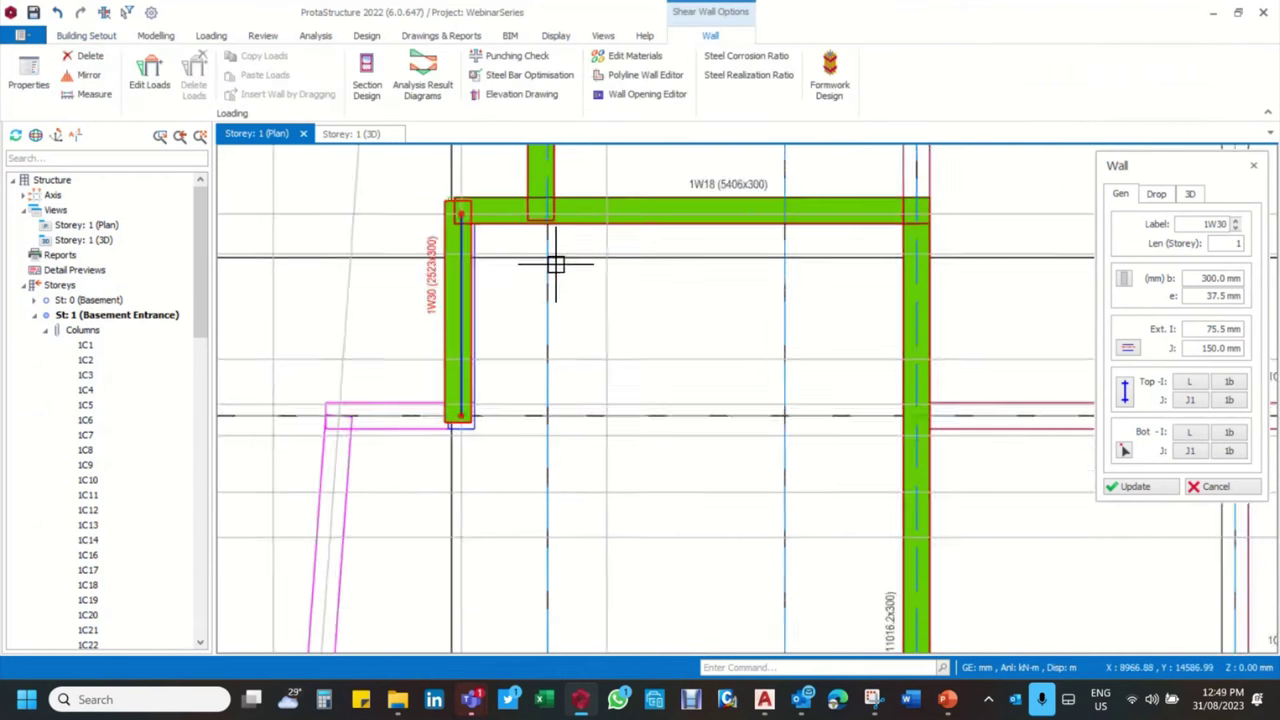
Set the new vertical wall's eccentricity e to 0 mm and update the wall
{"action": "scroll", "coordinate": [560, 251], "scroll_direction": "up", "scroll_amount": 3}
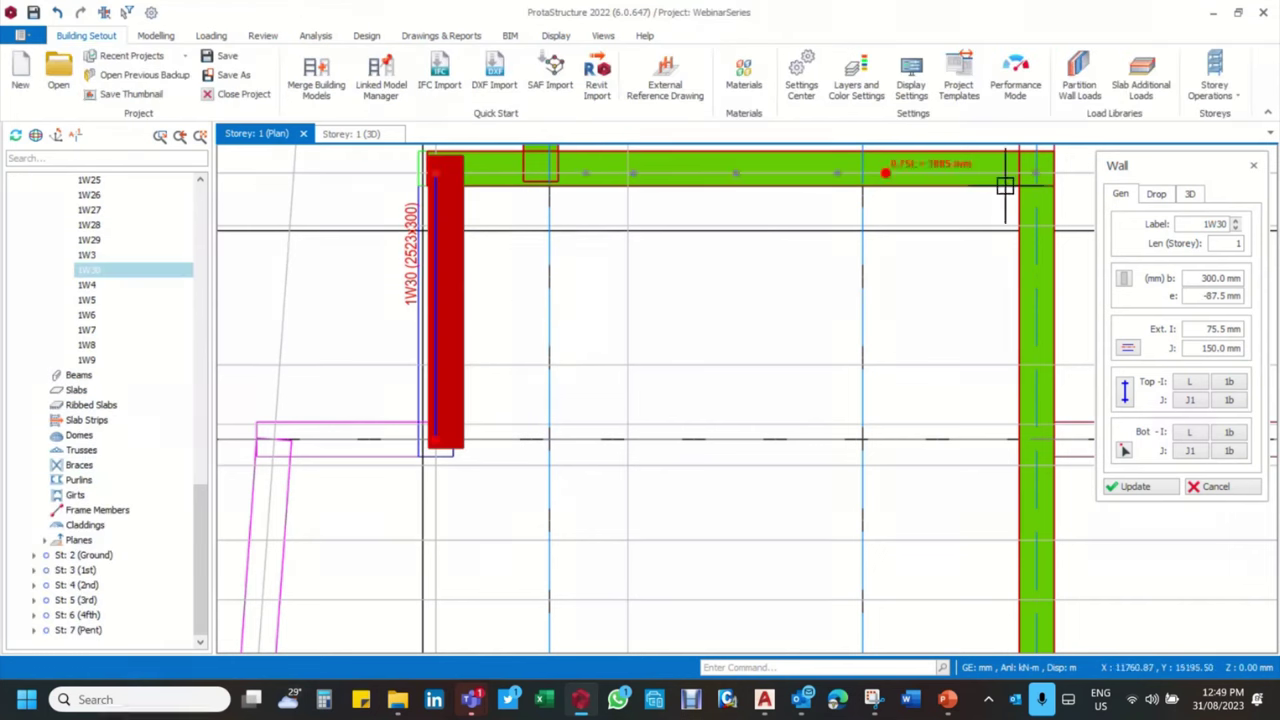
{"action": "left_click_drag", "start_coordinate": [1192, 170], "coordinate": [704, 168]}
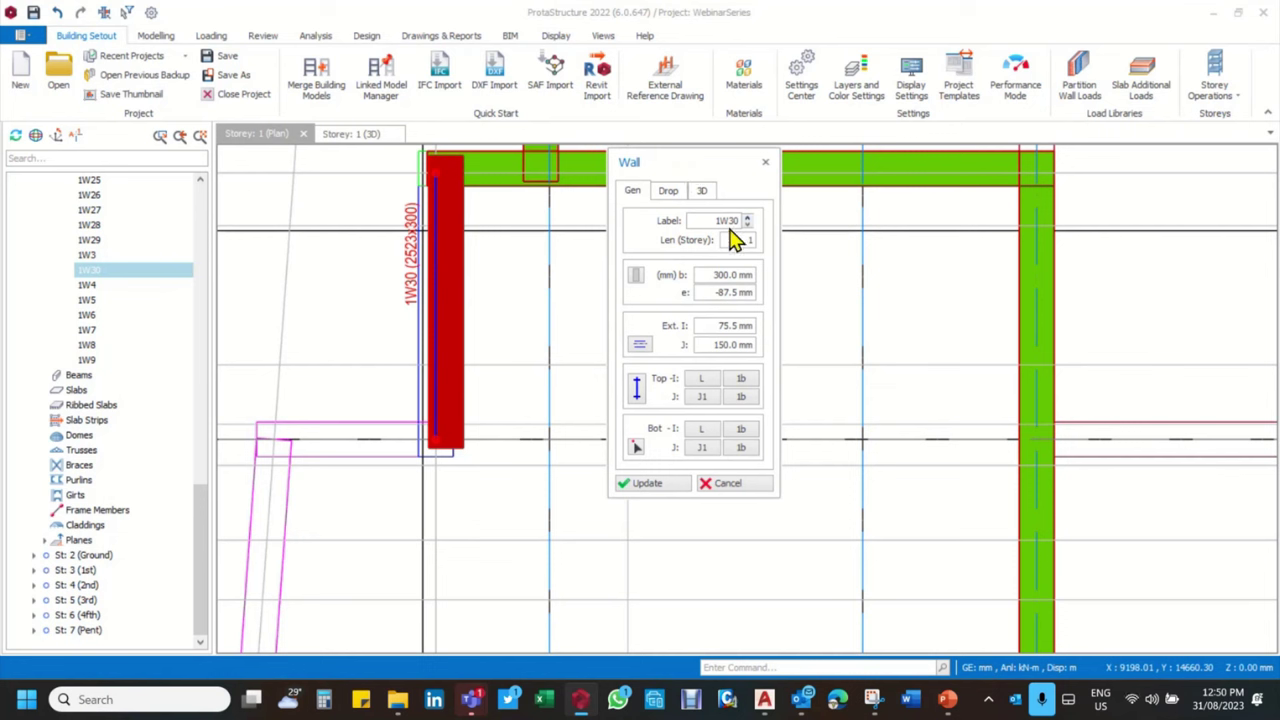
{"action": "left_click", "coordinate": [673, 192]}
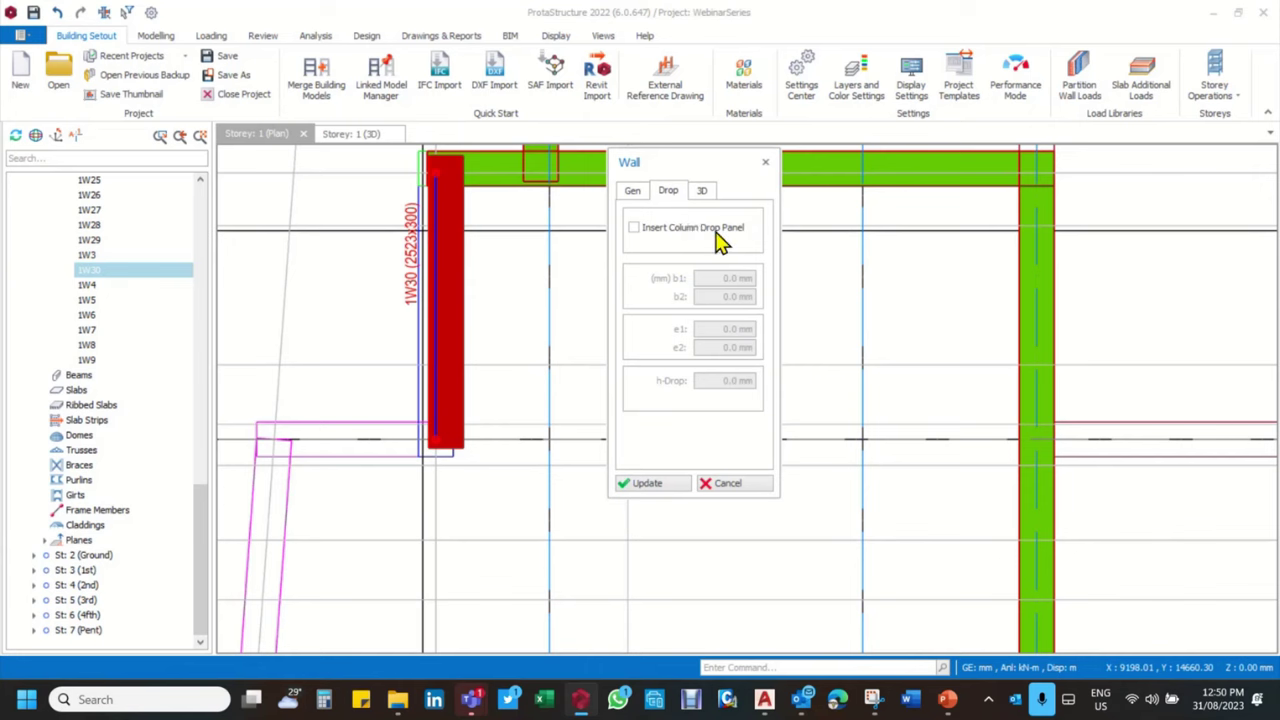
{"action": "left_click", "coordinate": [633, 190]}
{"action": "scroll", "coordinate": [430, 453], "scroll_direction": "up", "scroll_amount": 1}
{"action": "scroll", "coordinate": [430, 453], "scroll_direction": "up", "scroll_amount": 3}
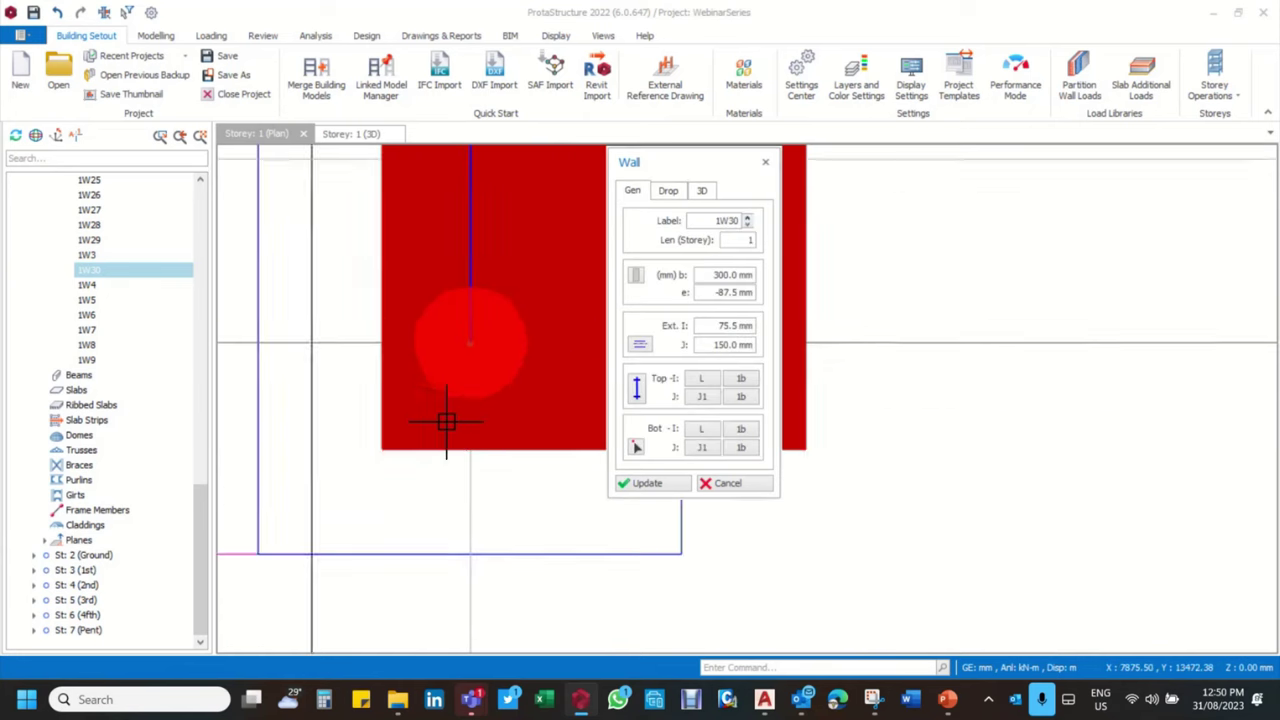
{"action": "scroll", "coordinate": [450, 423], "scroll_direction": "down", "scroll_amount": 1}
{"action": "double_click", "coordinate": [731, 328]}
{"action": "double_click", "coordinate": [710, 291]}
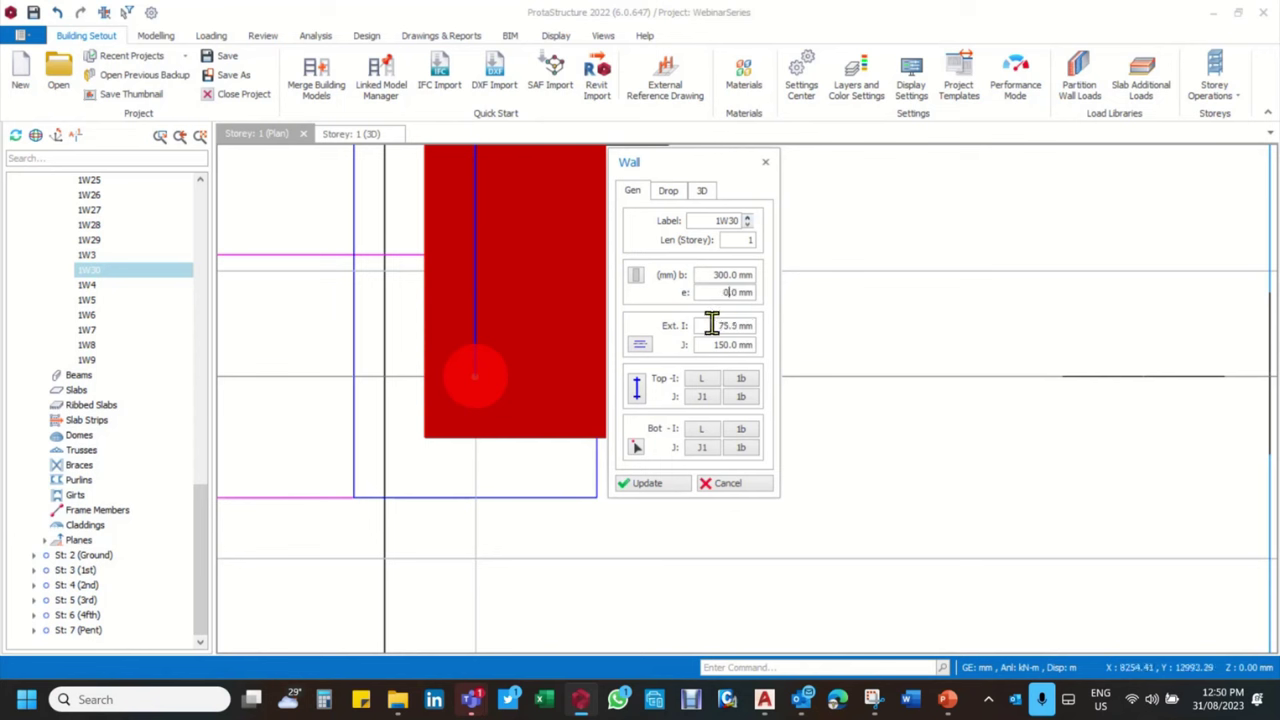
{"action": "left_click", "coordinate": [665, 482]}
{"action": "scroll", "coordinate": [596, 471], "scroll_direction": "down", "scroll_amount": 5}
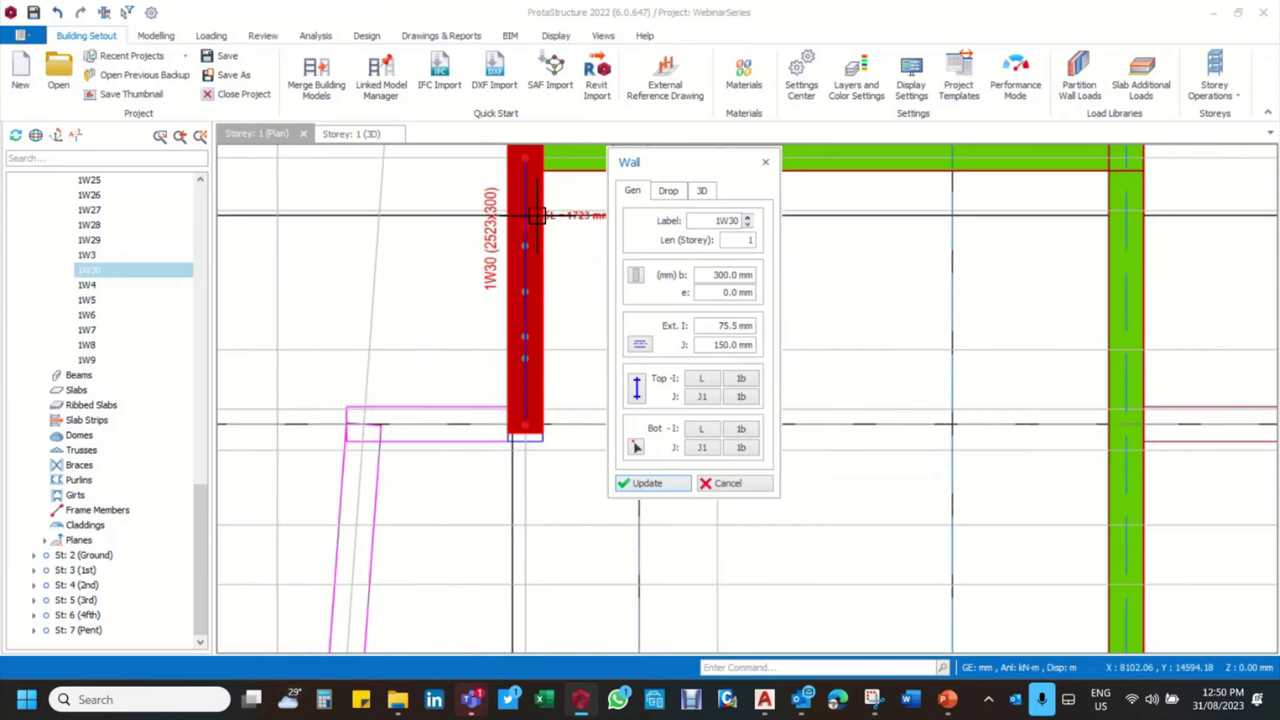
{"action": "left_click", "coordinate": [741, 486]}
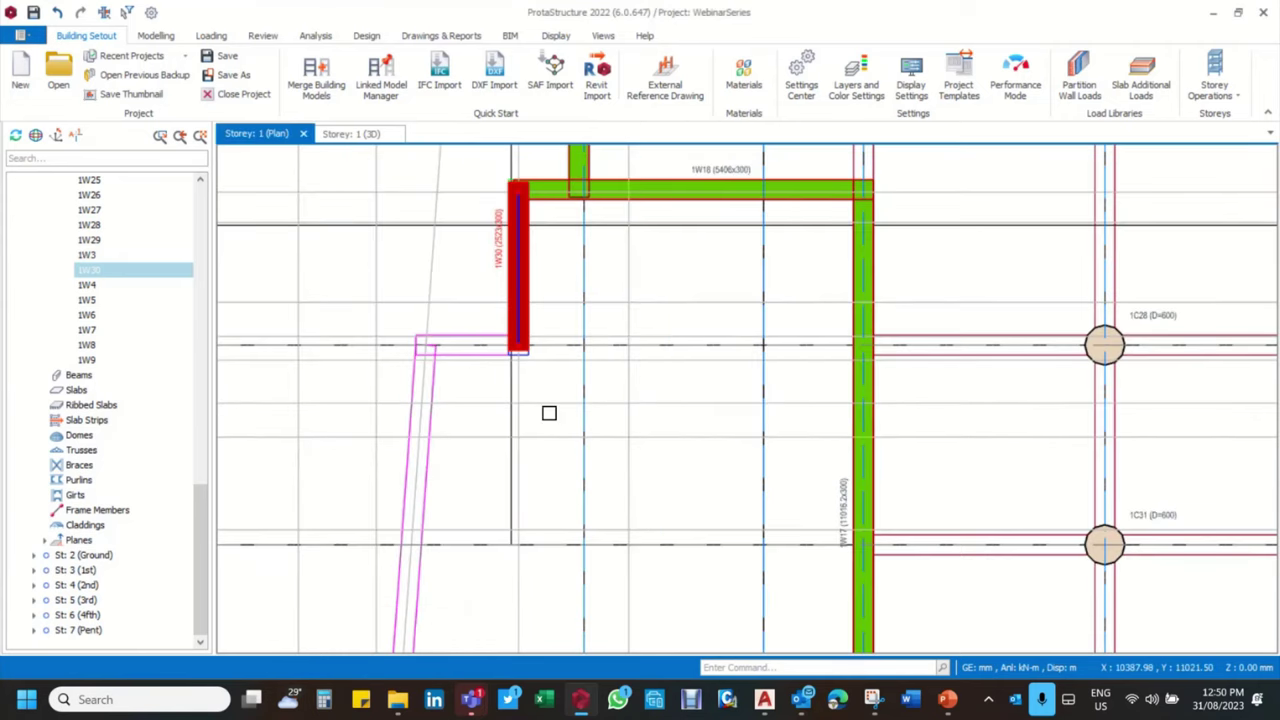
Set the new vertical wall's eccentricity e to 0 mm and its I-end extension to 150 mm, and update the wall
{"action": "scroll", "coordinate": [489, 341], "scroll_direction": "up", "scroll_amount": 5}
{"action": "scroll", "coordinate": [489, 341], "scroll_direction": "up", "scroll_amount": 2}
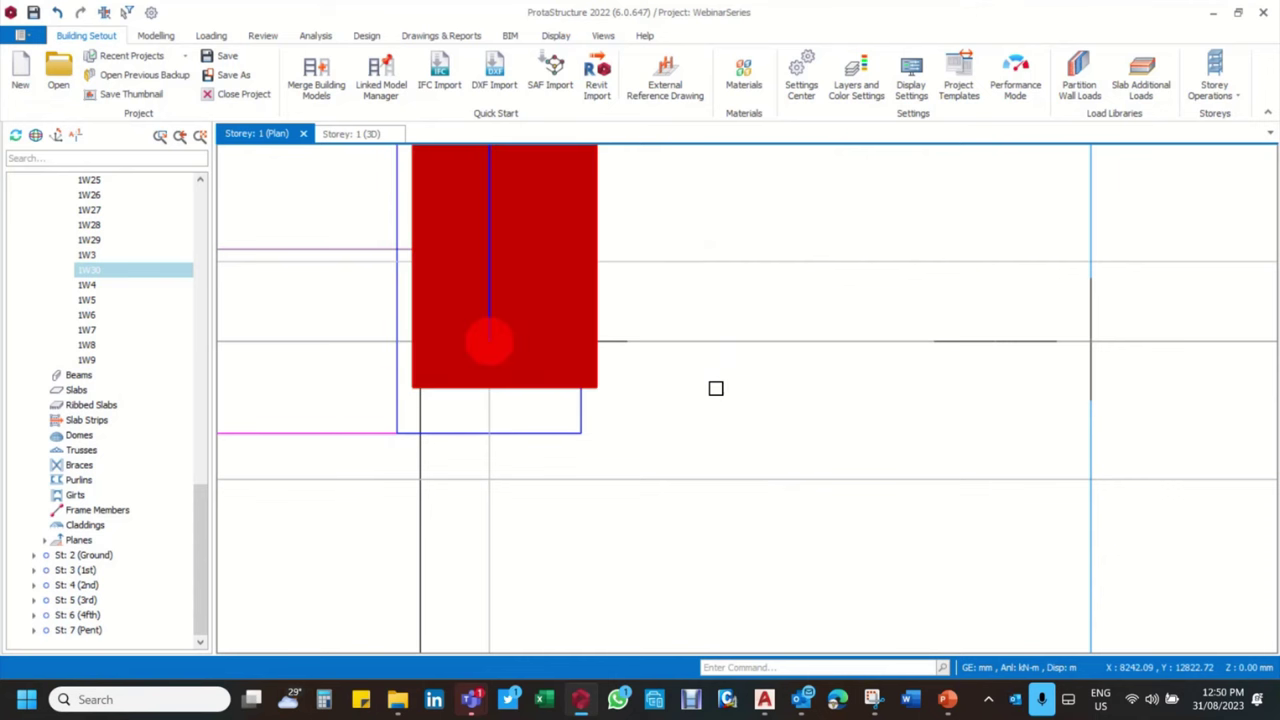
{"action": "double_click", "coordinate": [654, 397]}
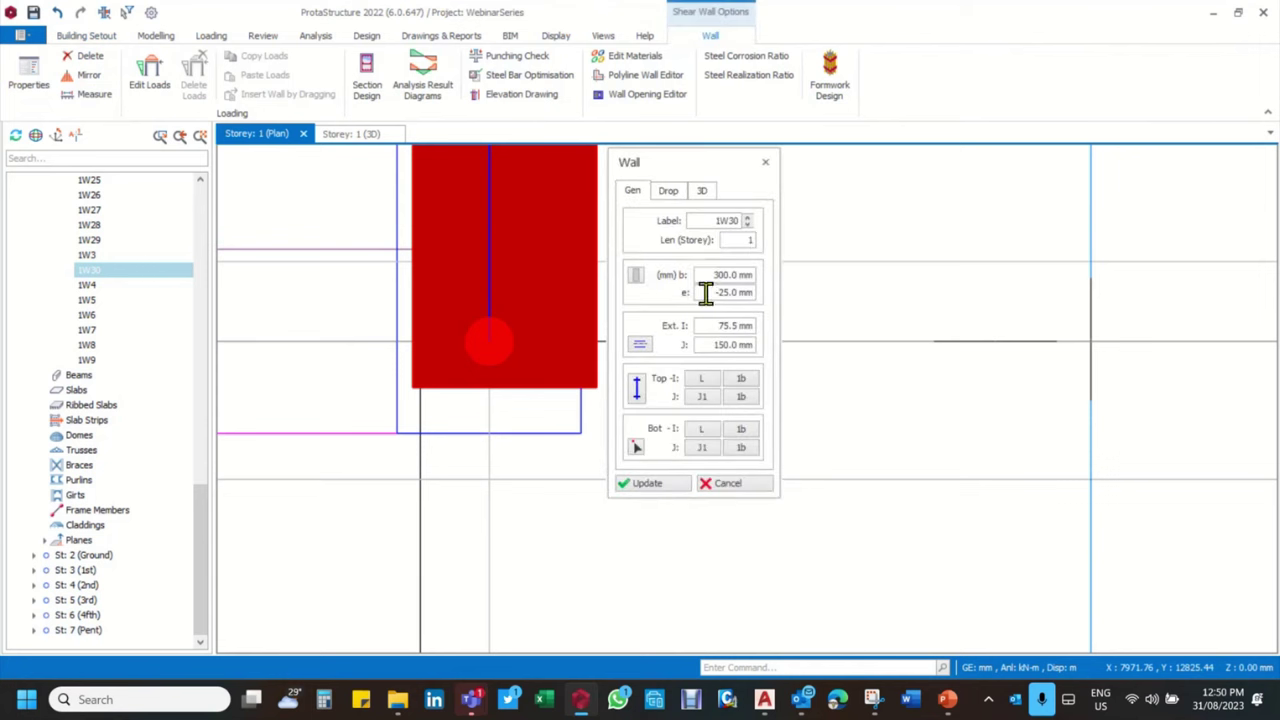
{"action": "left_click_drag", "start_coordinate": [706, 292], "coordinate": [778, 295]}
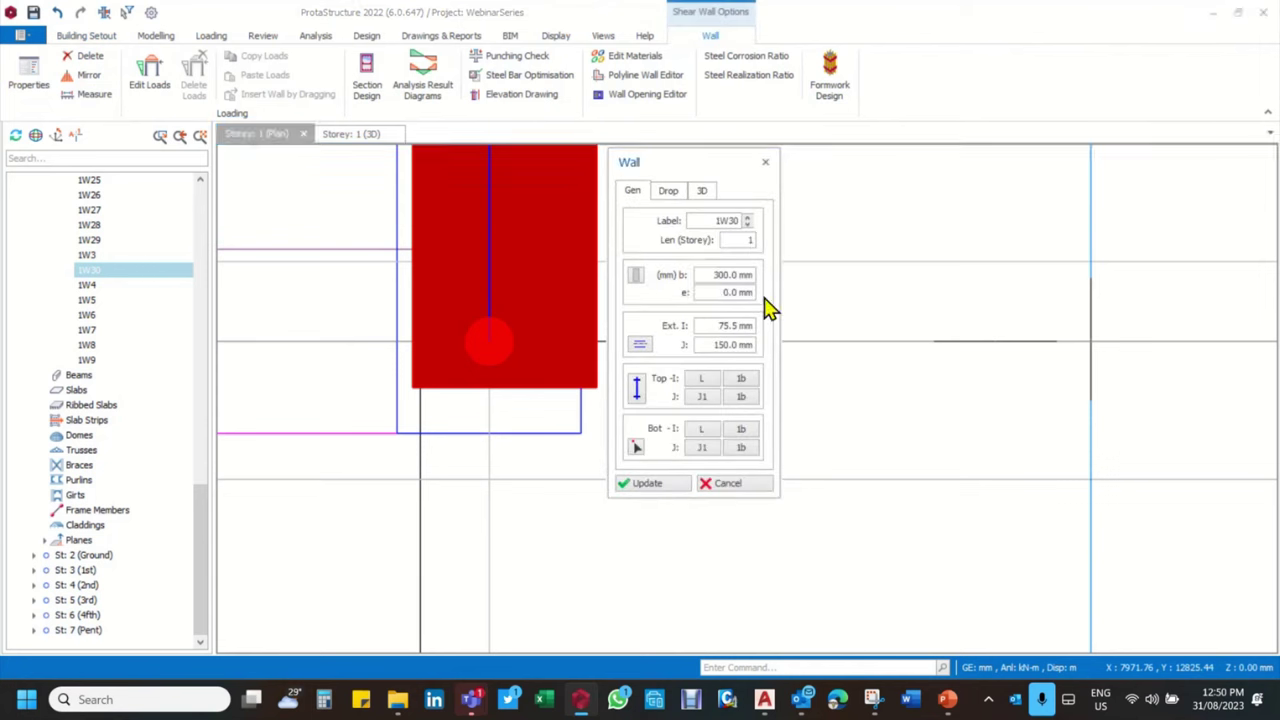
{"action": "left_click_drag", "start_coordinate": [704, 325], "coordinate": [794, 332]}
{"action": "type", "text": "150"}
{"action": "left_click", "coordinate": [633, 483]}
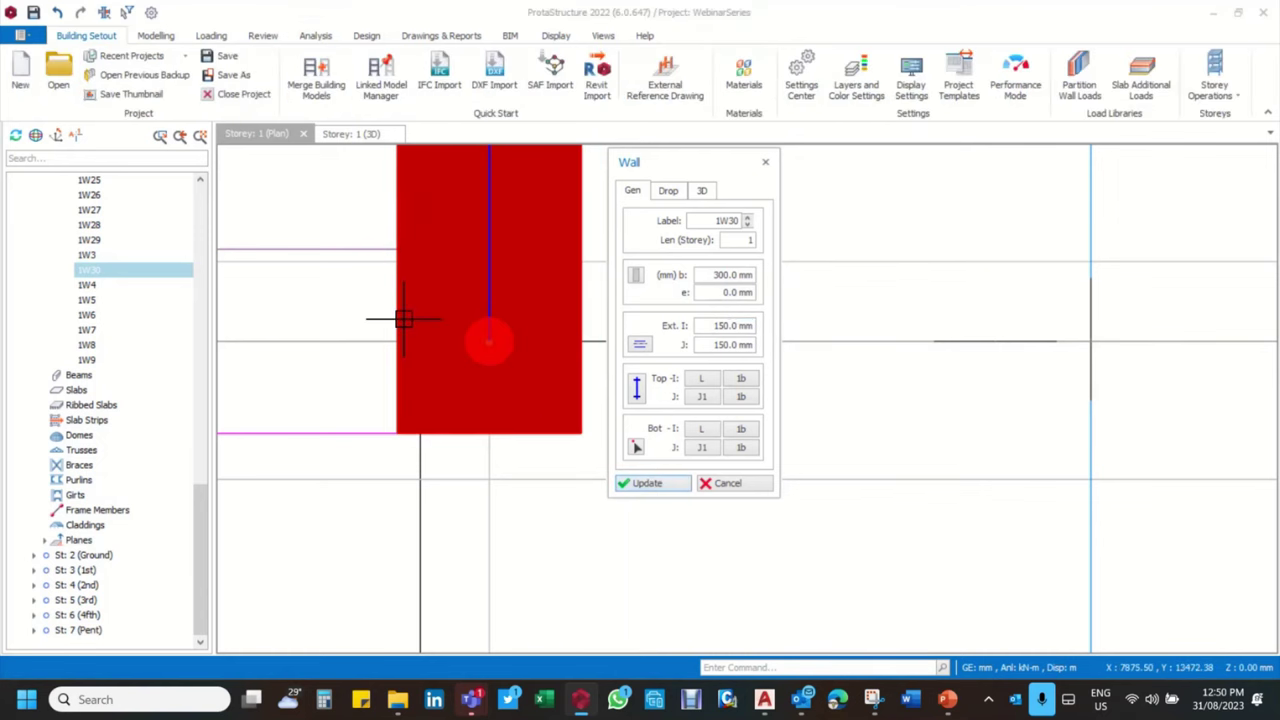
Examine how both ends of the new wall align with the reference outline and wall 1W18, and close the wall properties
{"action": "scroll", "coordinate": [403, 320], "scroll_direction": "down", "scroll_amount": 1}
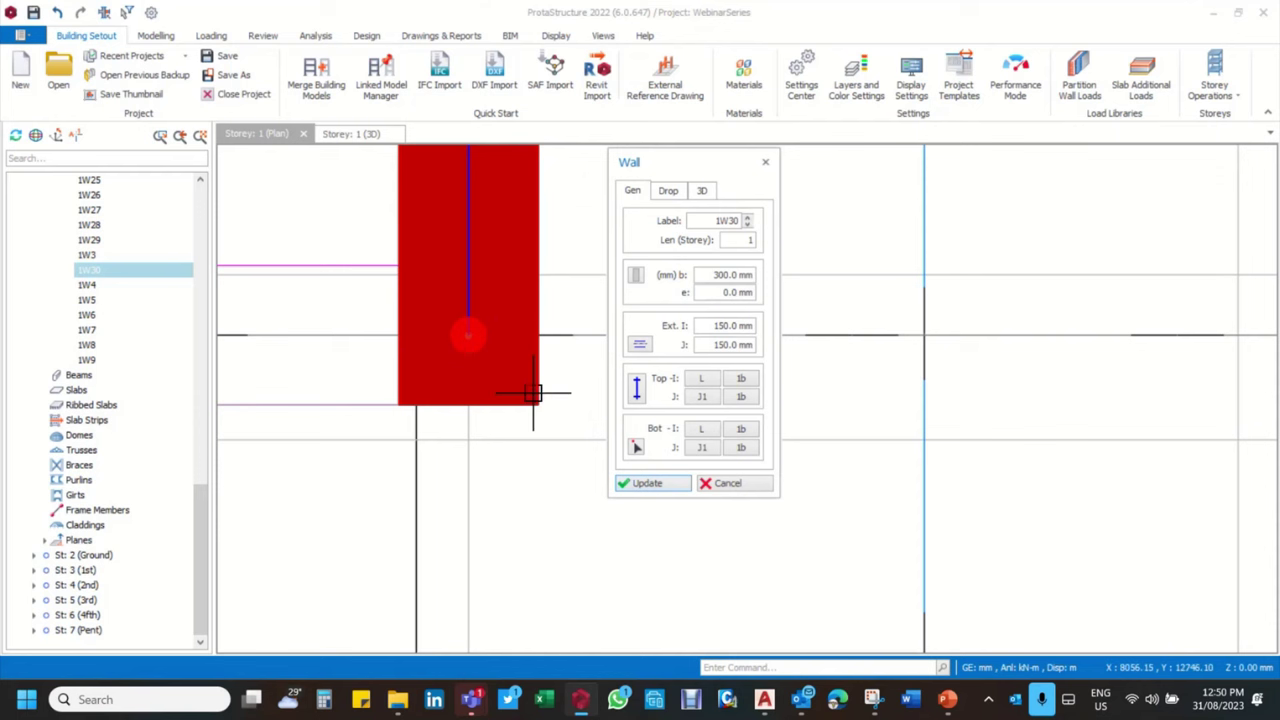
{"action": "scroll", "coordinate": [557, 345], "scroll_direction": "up", "scroll_amount": 1}
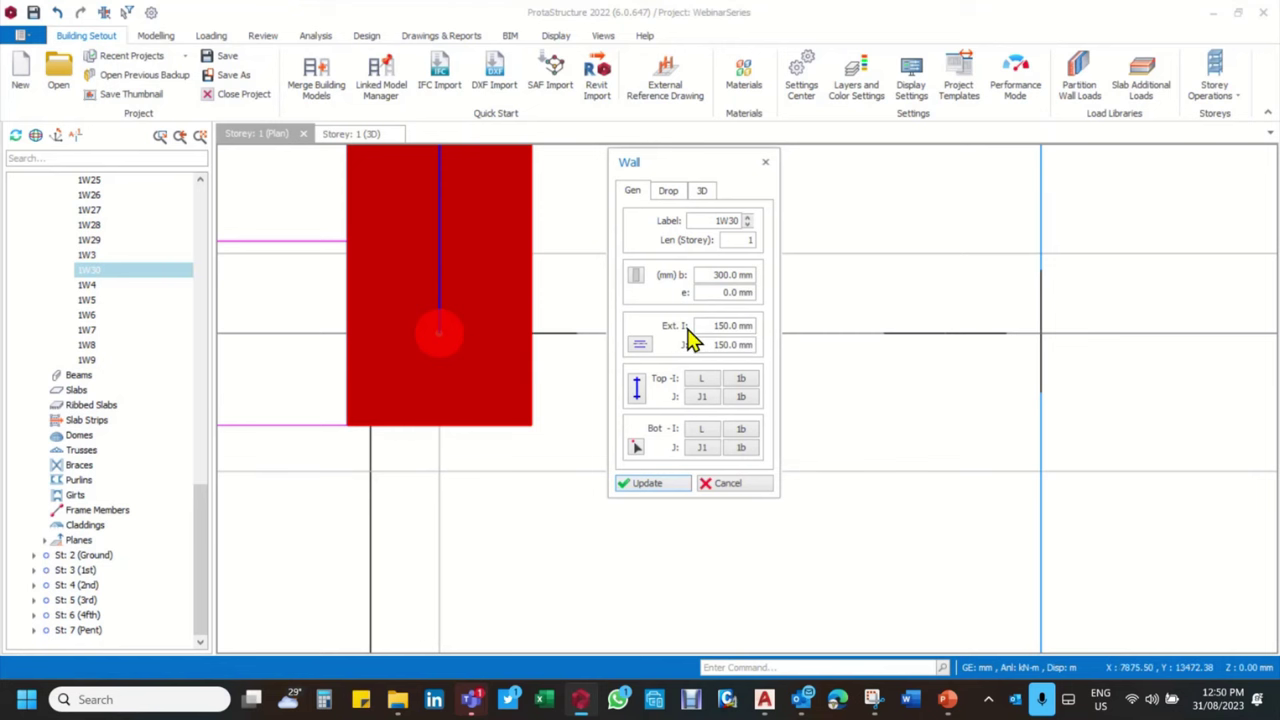
{"action": "scroll", "coordinate": [502, 420], "scroll_direction": "down", "scroll_amount": 3}
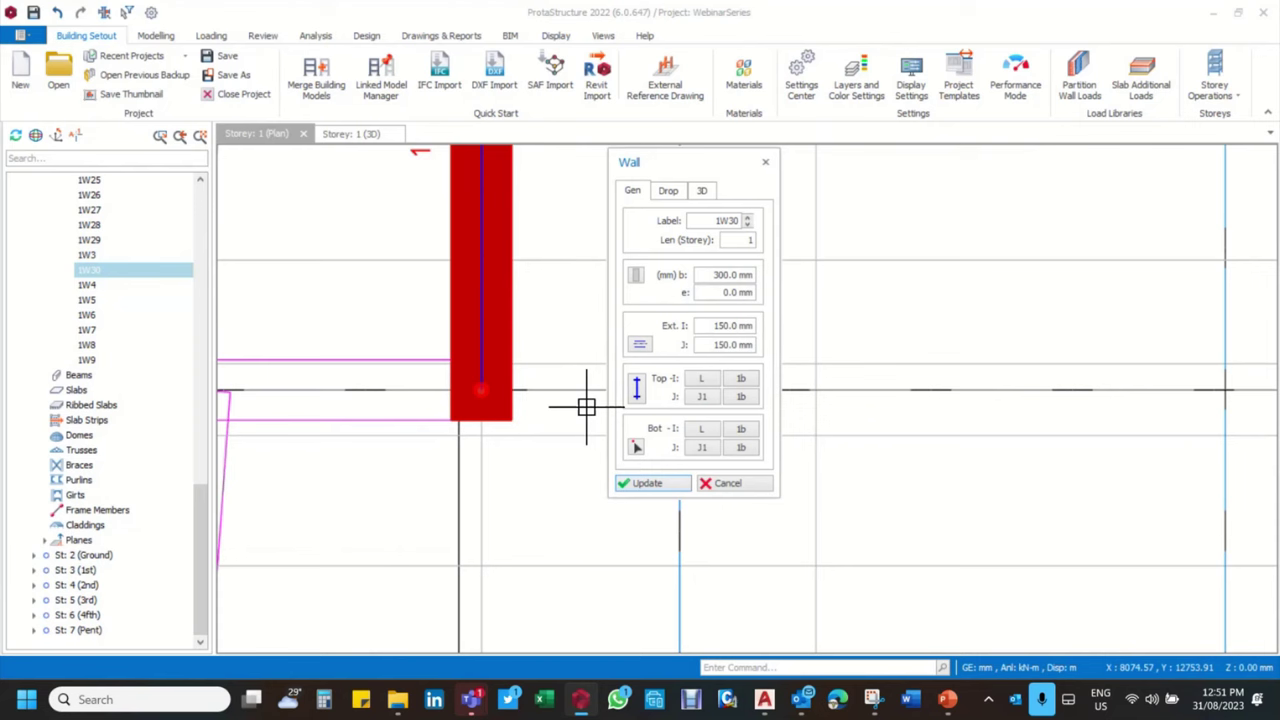
{"action": "scroll", "coordinate": [510, 425], "scroll_direction": "down", "scroll_amount": 1}
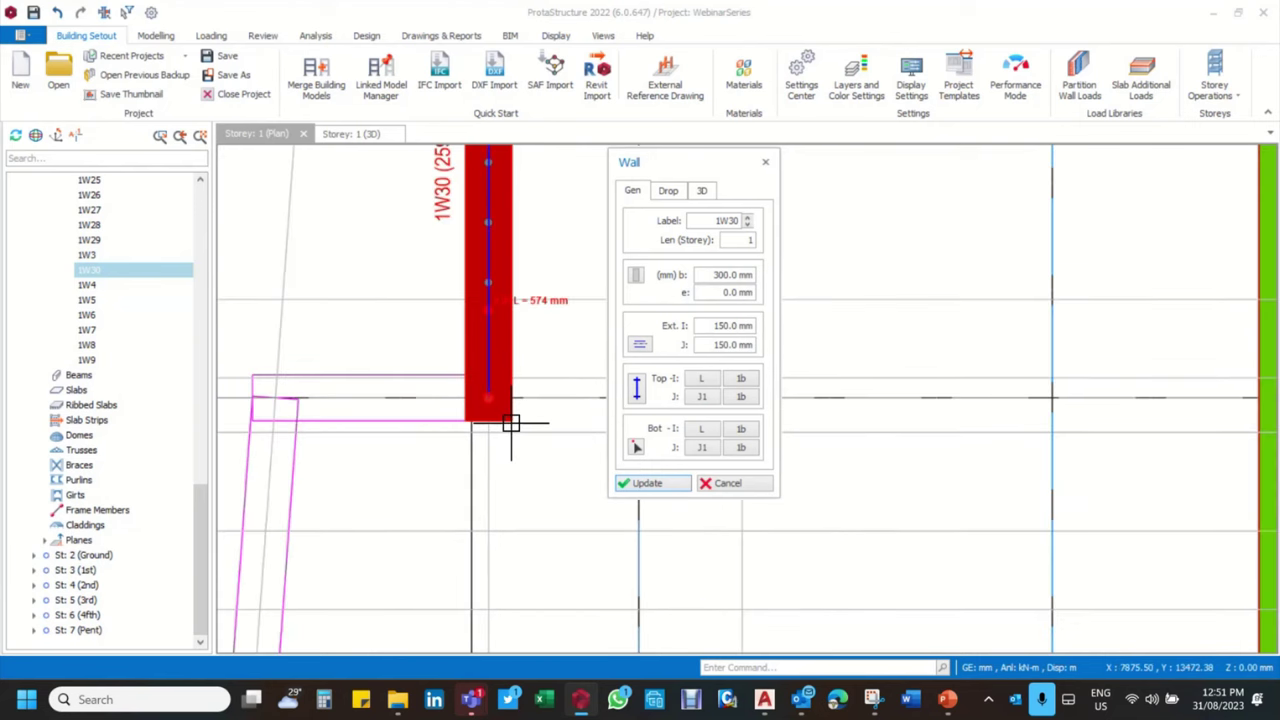
{"action": "scroll", "coordinate": [512, 425], "scroll_direction": "down", "scroll_amount": 1}
{"action": "scroll", "coordinate": [471, 409], "scroll_direction": "down", "scroll_amount": 2}
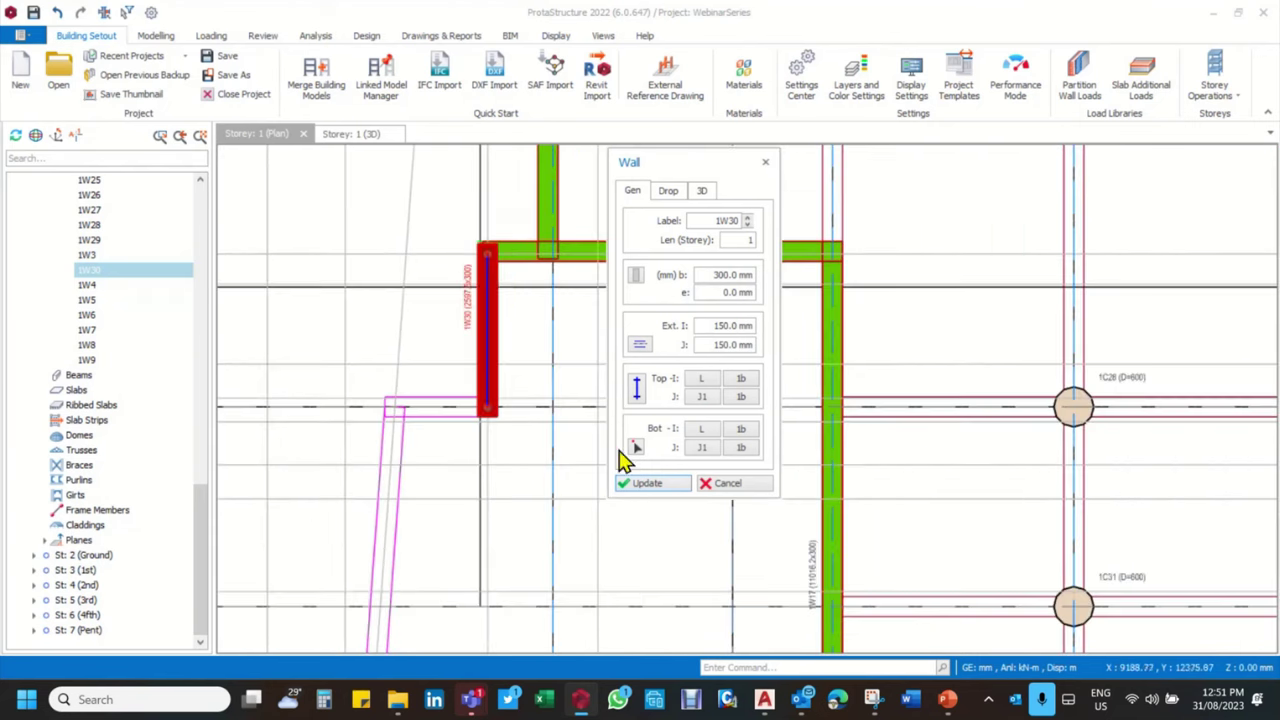
{"action": "scroll", "coordinate": [509, 266], "scroll_direction": "up", "scroll_amount": 4}
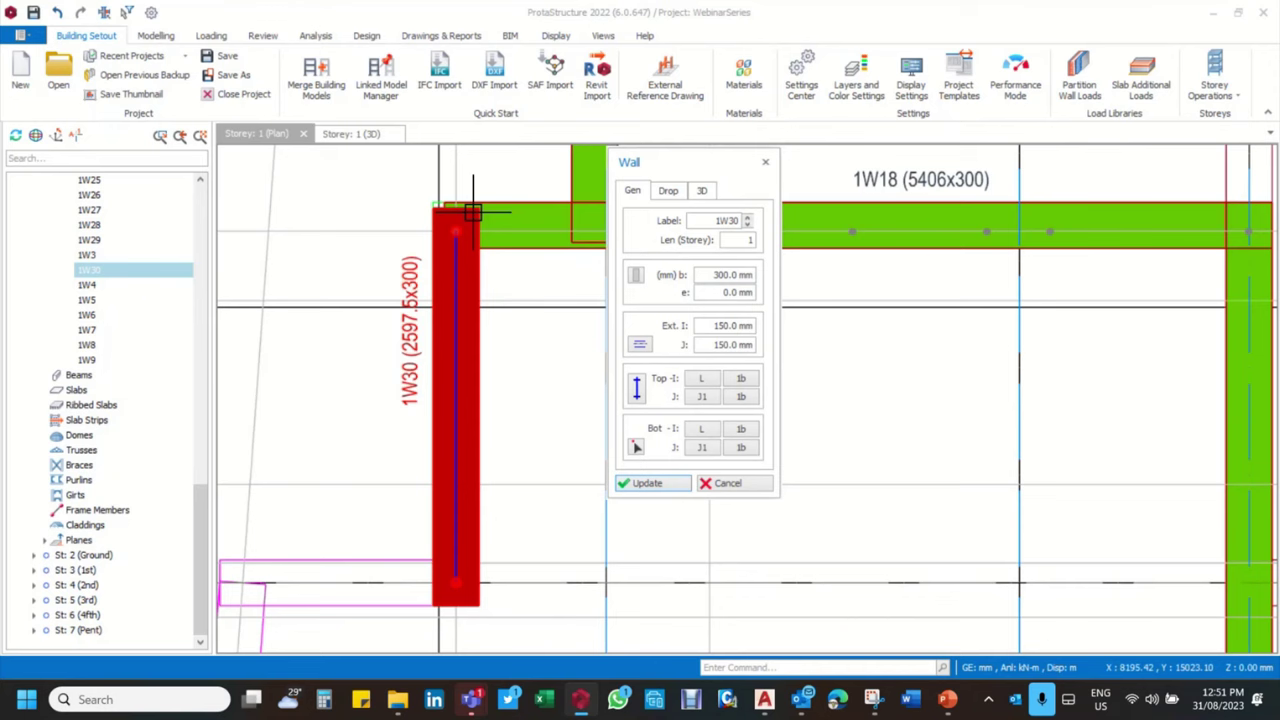
{"action": "scroll", "coordinate": [473, 212], "scroll_direction": "up", "scroll_amount": 2}
{"action": "scroll", "coordinate": [536, 342], "scroll_direction": "down", "scroll_amount": 2}
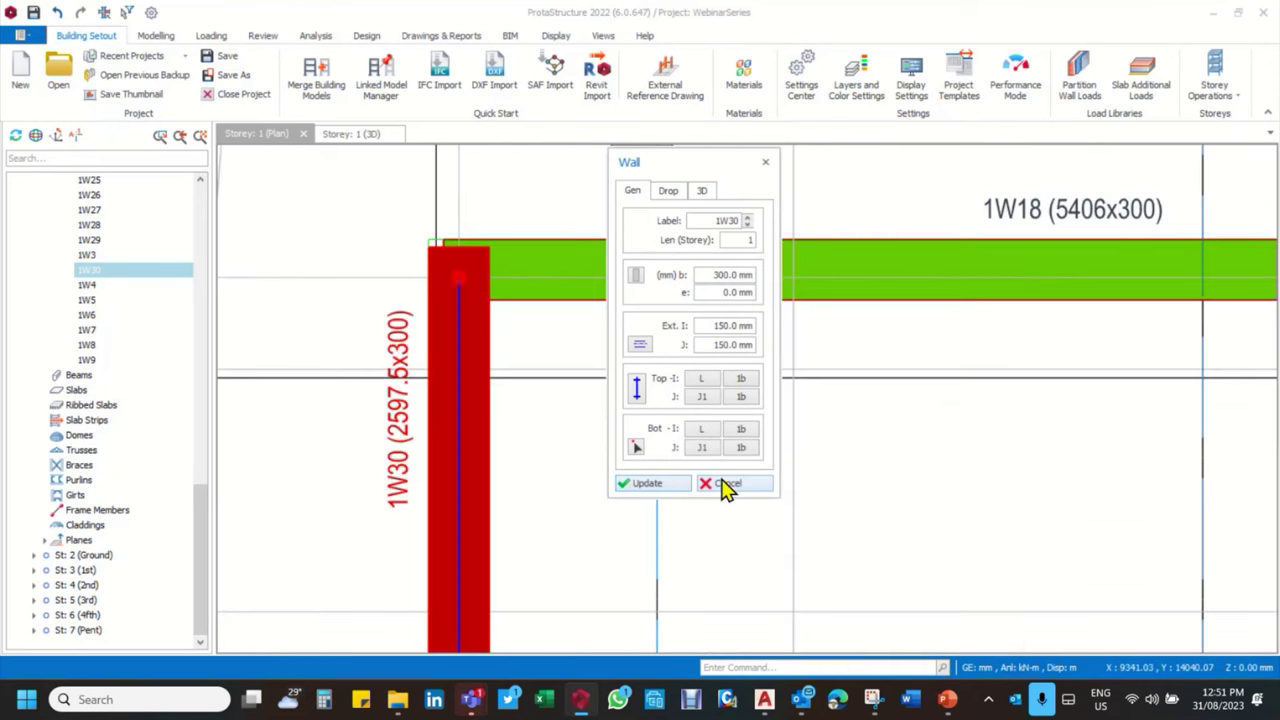
{"action": "scroll", "coordinate": [505, 295], "scroll_direction": "up", "scroll_amount": 2}
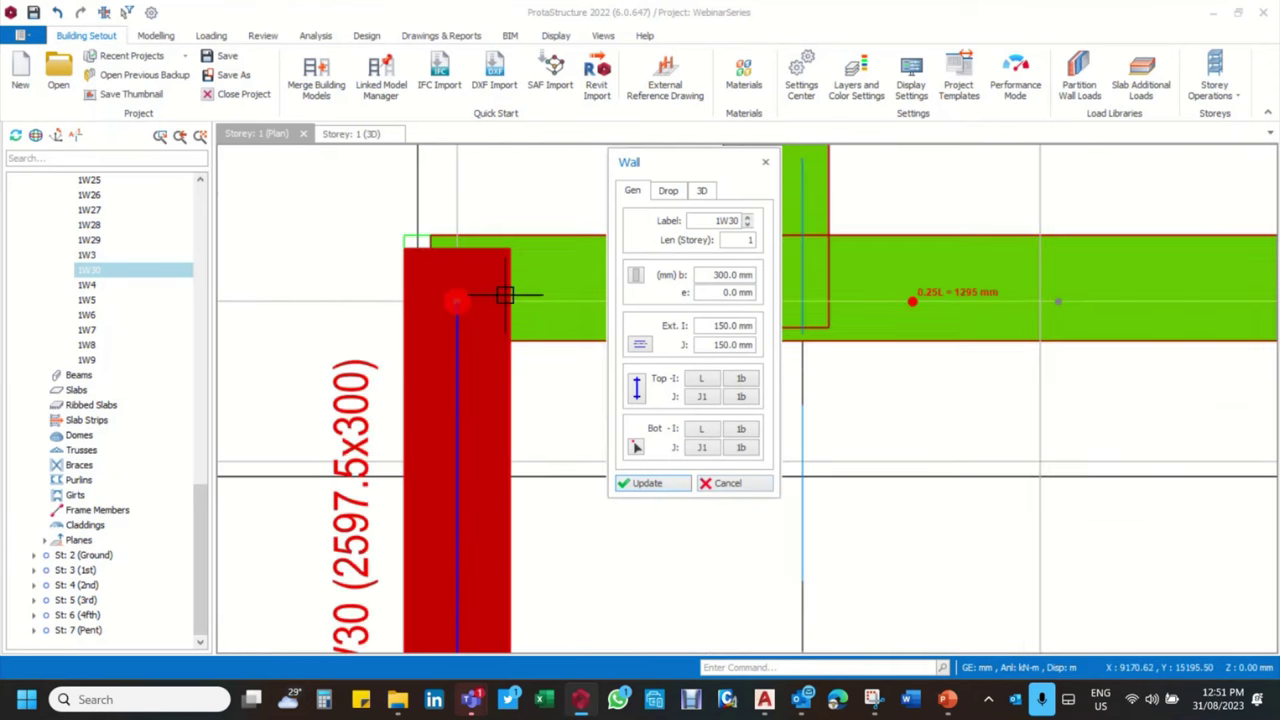
{"action": "left_click", "coordinate": [729, 484]}
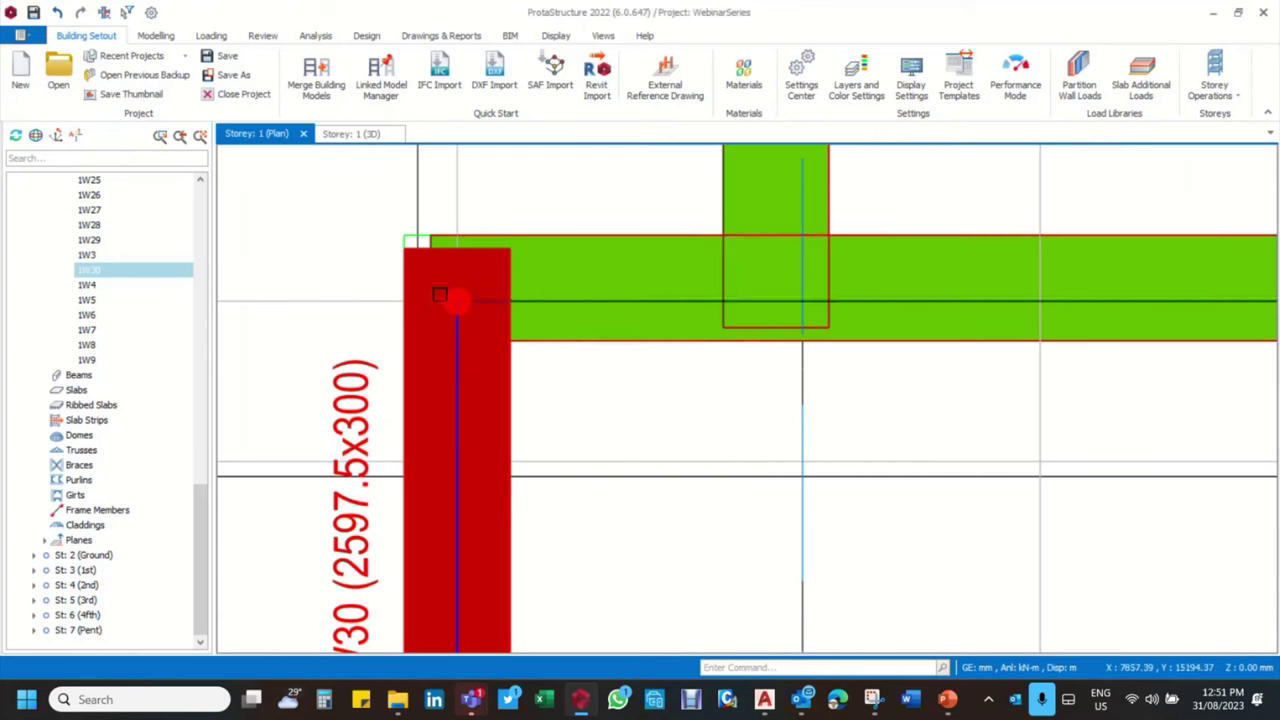
Measure the distance from the new wall's outer face at wall 1W18's axis to the outline's upper outer corner
{"action": "scroll", "coordinate": [385, 280], "scroll_direction": "up", "scroll_amount": 2}
{"action": "right_click", "coordinate": [368, 241]}
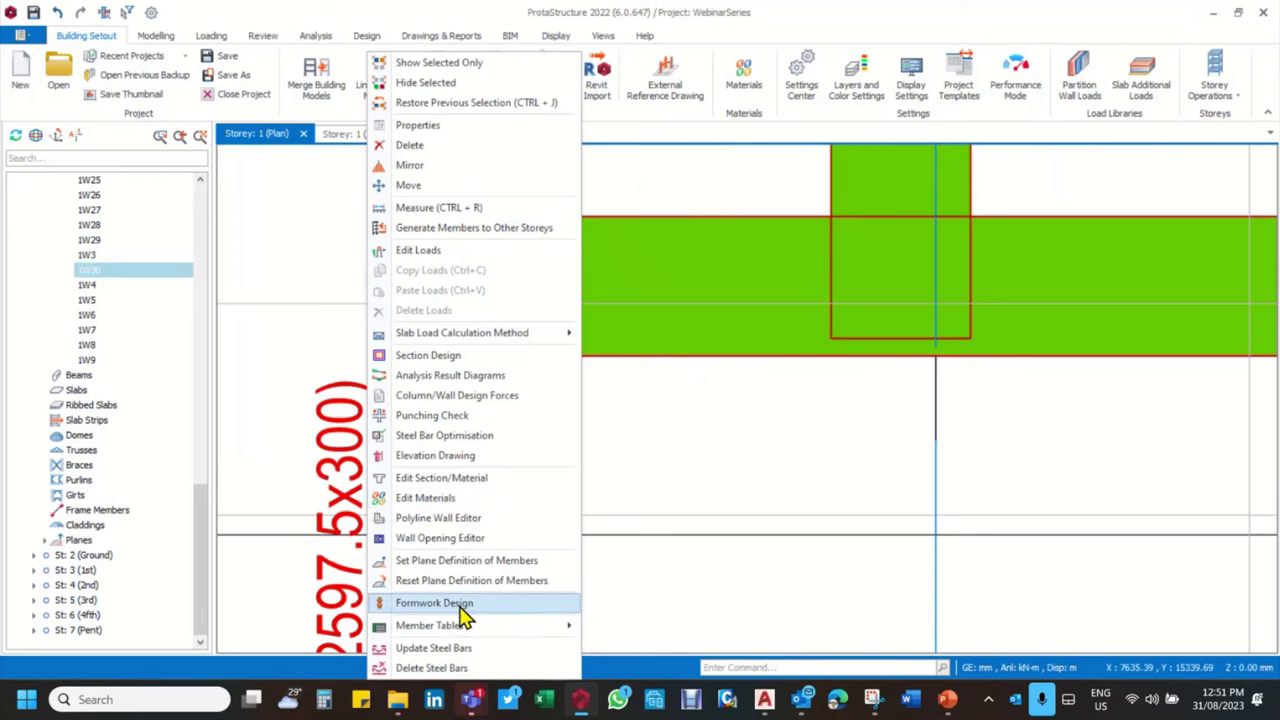
{"action": "left_click", "coordinate": [343, 337]}
{"action": "right_click", "coordinate": [357, 262]}
{"action": "left_click", "coordinate": [380, 290]}
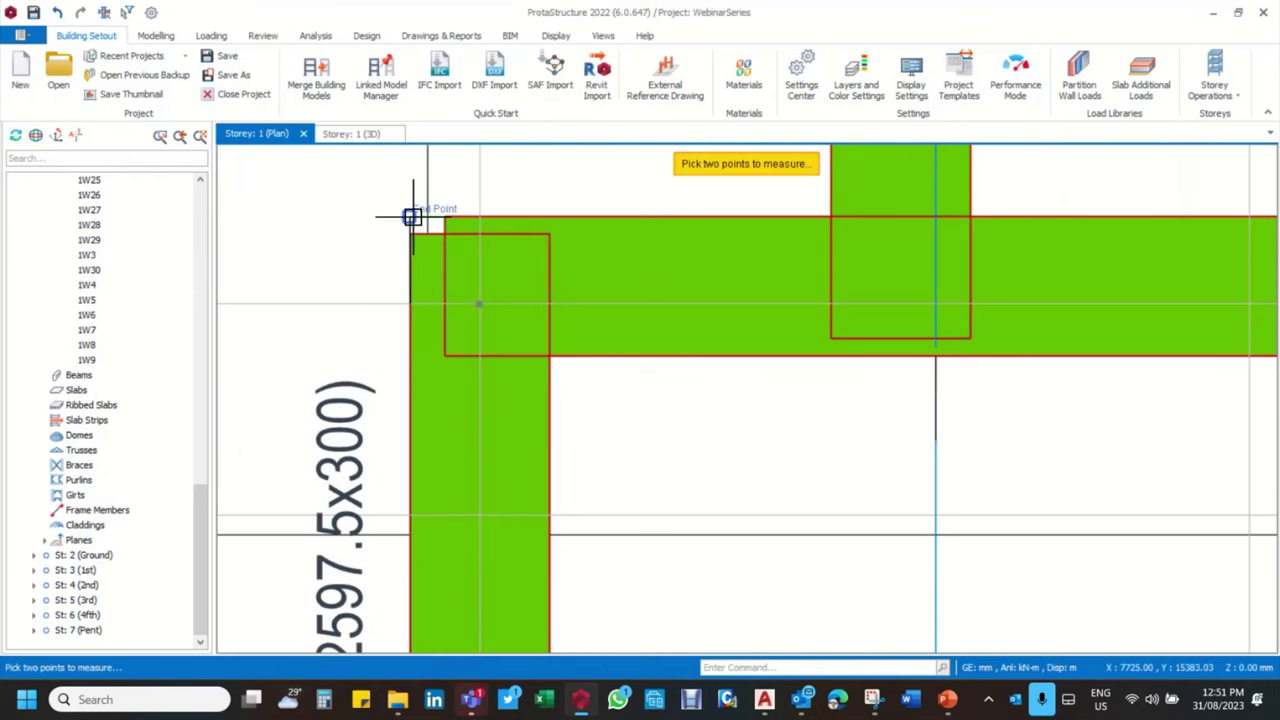
{"action": "left_click", "coordinate": [410, 303]}
{"action": "left_click", "coordinate": [414, 218]}
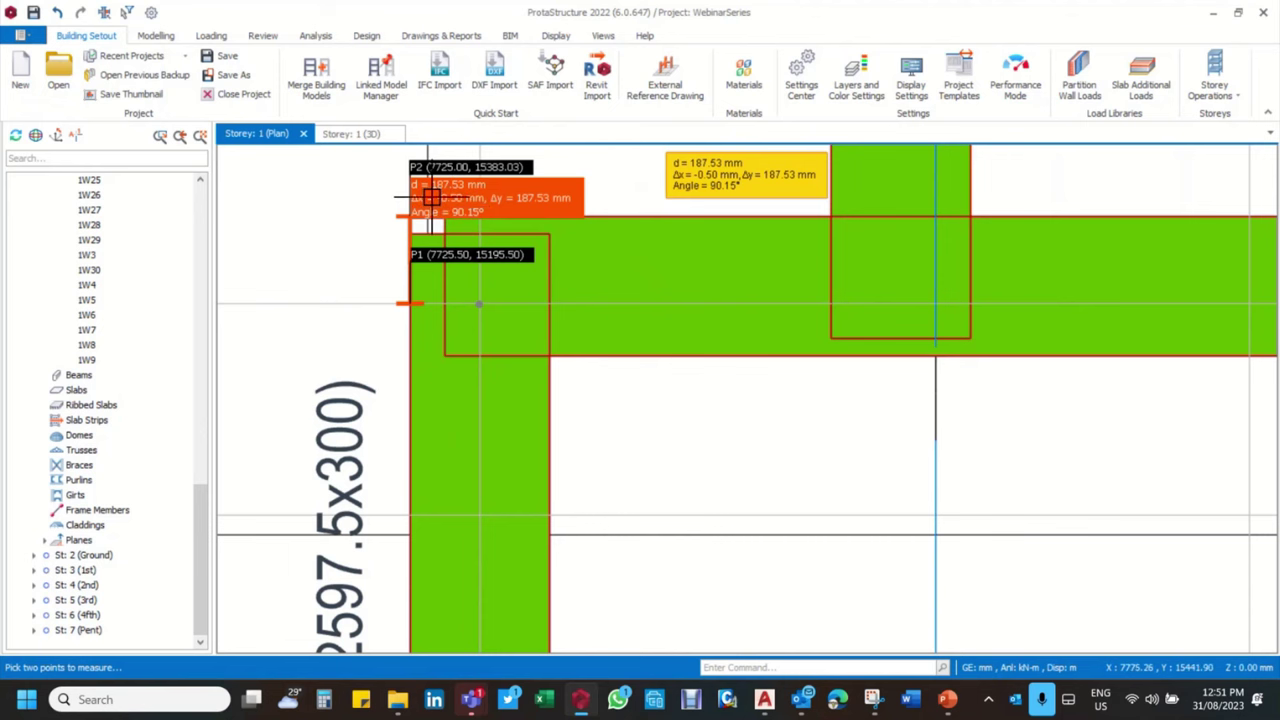
{"action": "scroll", "coordinate": [478, 348], "scroll_direction": "down", "scroll_amount": 2}
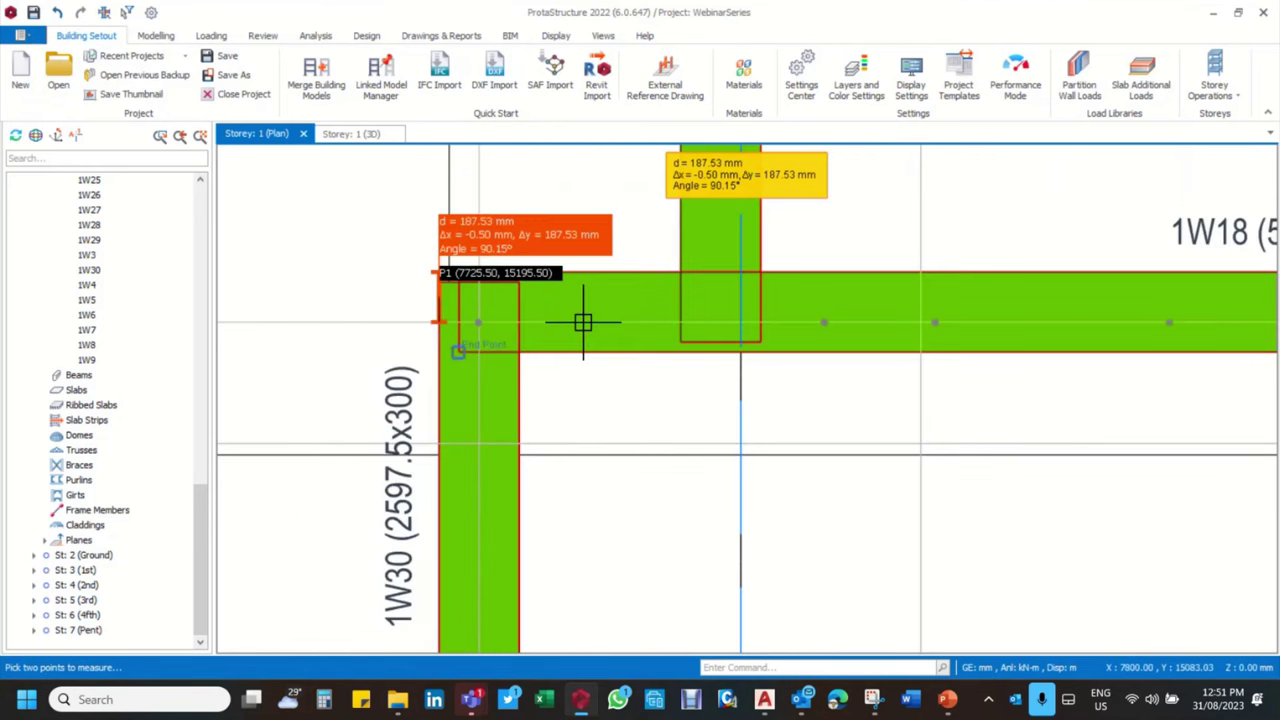
{"action": "scroll", "coordinate": [491, 320], "scroll_direction": "down", "scroll_amount": 1}
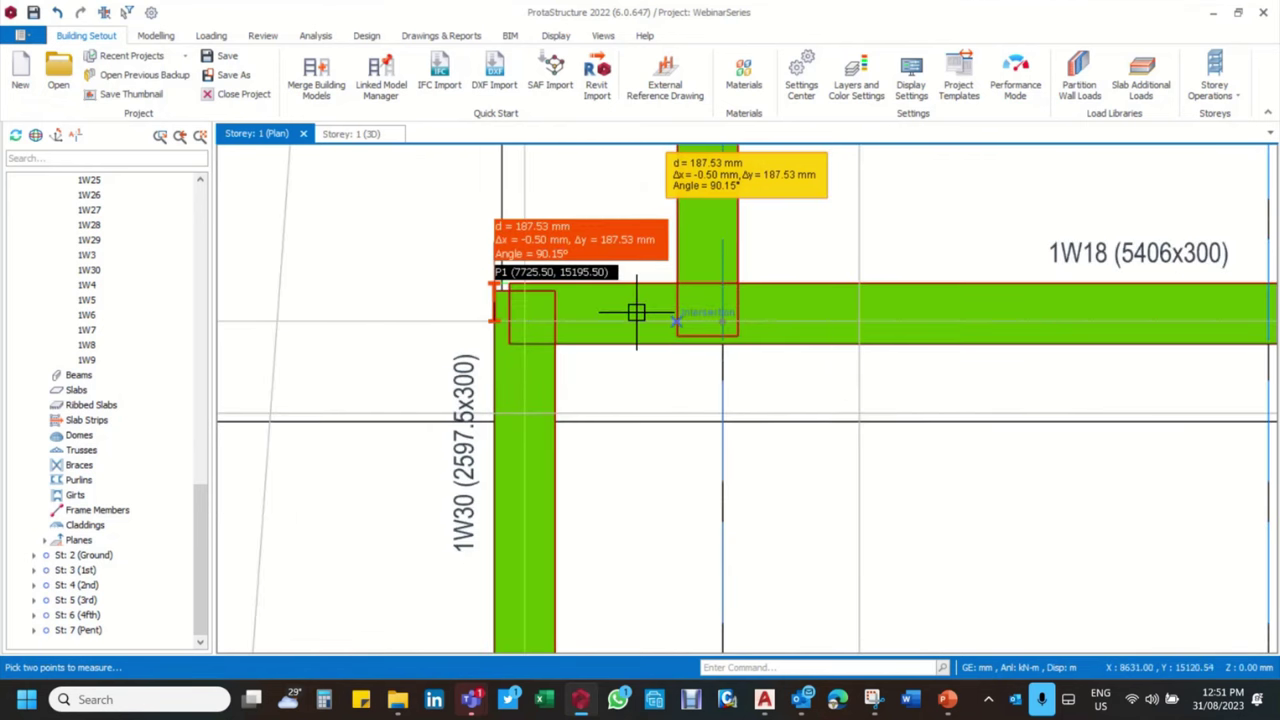
{"action": "scroll", "coordinate": [694, 314], "scroll_direction": "down", "scroll_amount": 2}
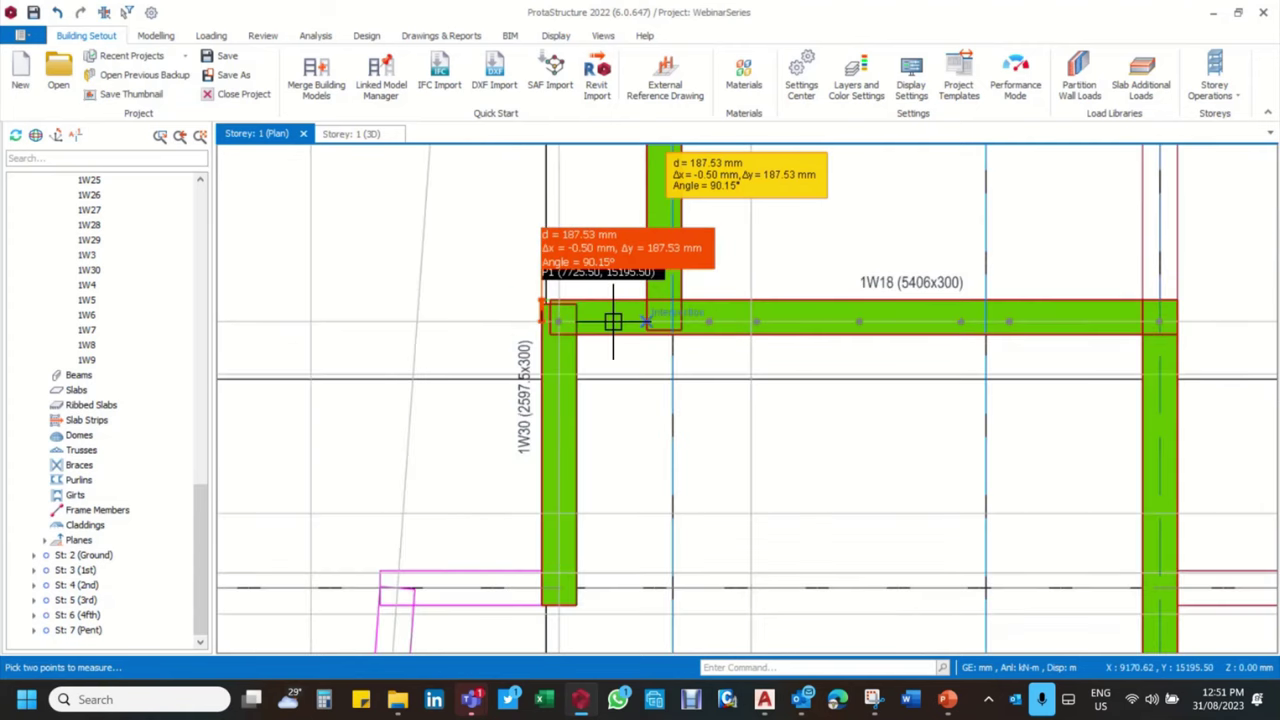
{"action": "scroll", "coordinate": [580, 310], "scroll_direction": "up", "scroll_amount": 3}
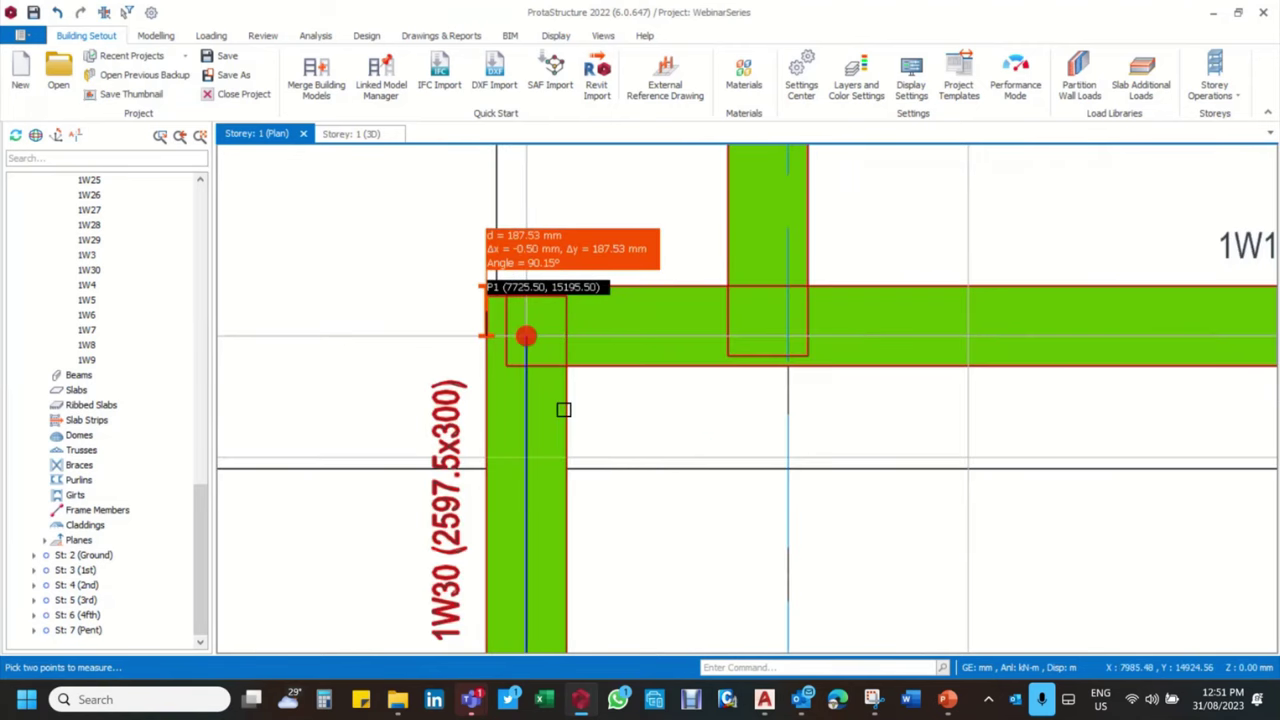
Set wall 1W30's J-end extension to 187.5 mm, update the wall and close its properties
{"action": "double_click", "coordinate": [624, 409]}
{"action": "left_click", "coordinate": [717, 344]}
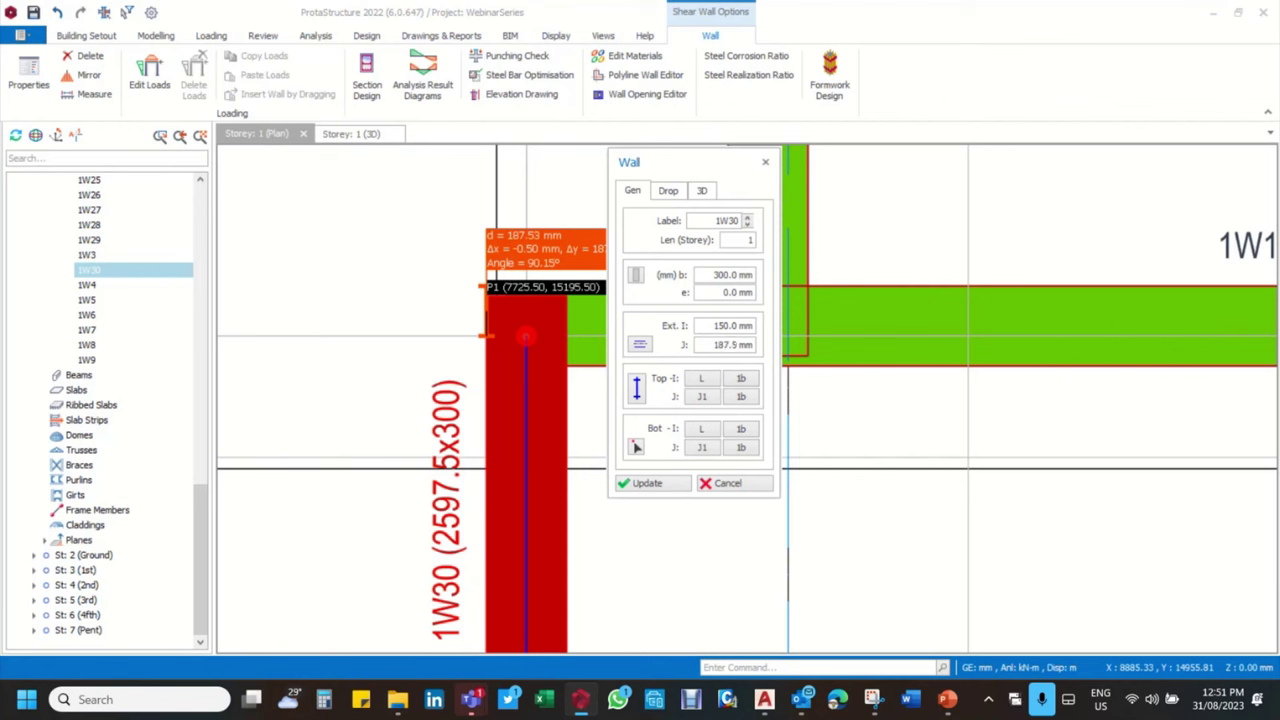
{"action": "left_click", "coordinate": [664, 484]}
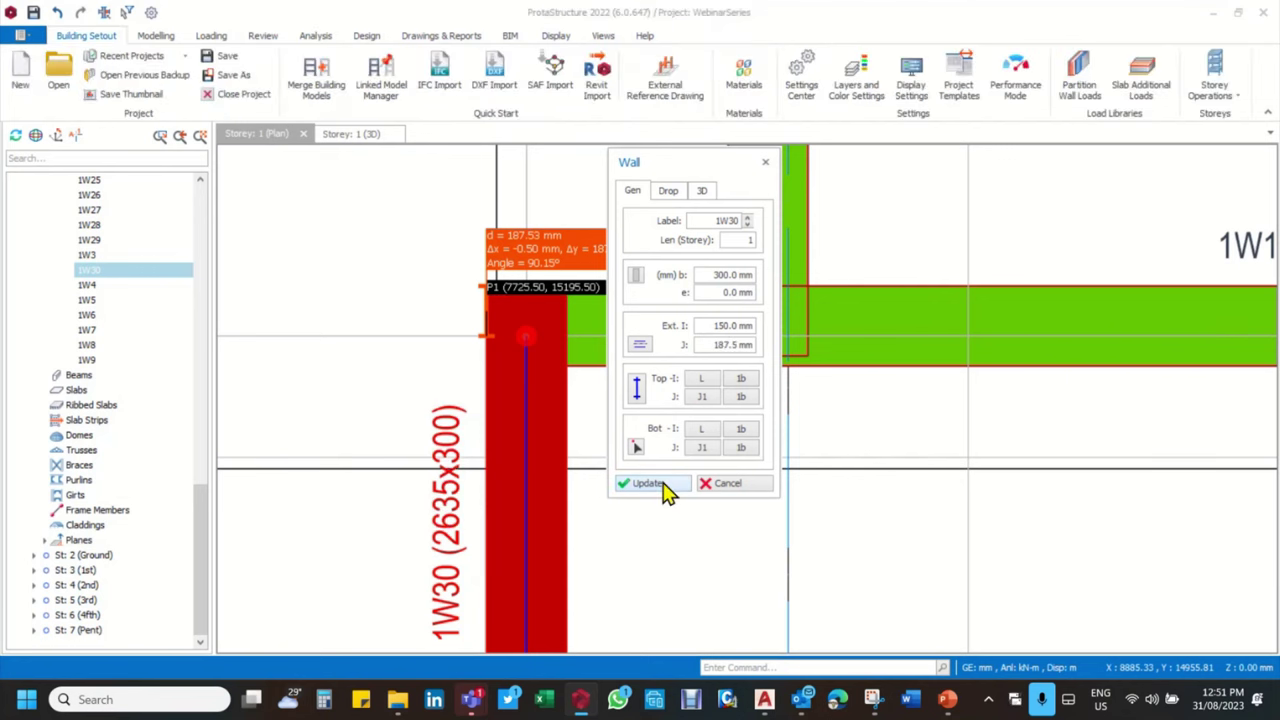
{"action": "scroll", "coordinate": [508, 340], "scroll_direction": "down", "scroll_amount": 2}
{"action": "scroll", "coordinate": [508, 294], "scroll_direction": "up", "scroll_amount": 3}
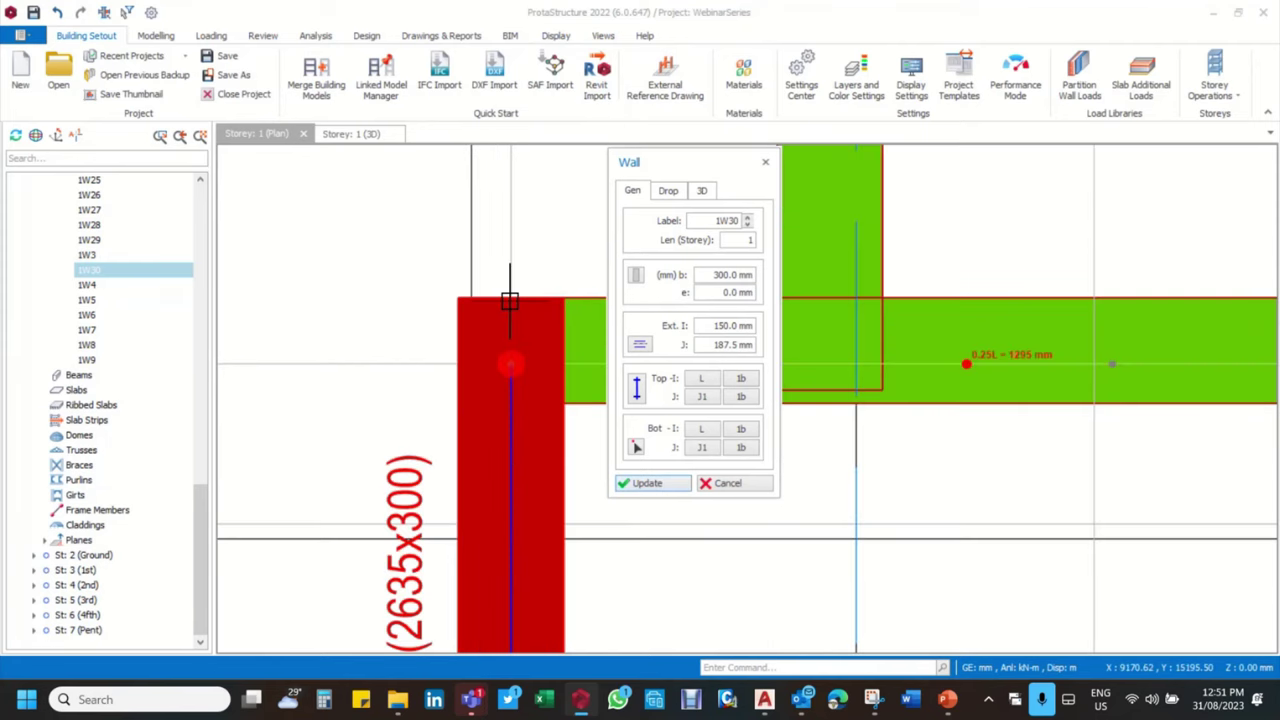
{"action": "left_click", "coordinate": [730, 484]}
{"action": "scroll", "coordinate": [563, 331], "scroll_direction": "down", "scroll_amount": 2}
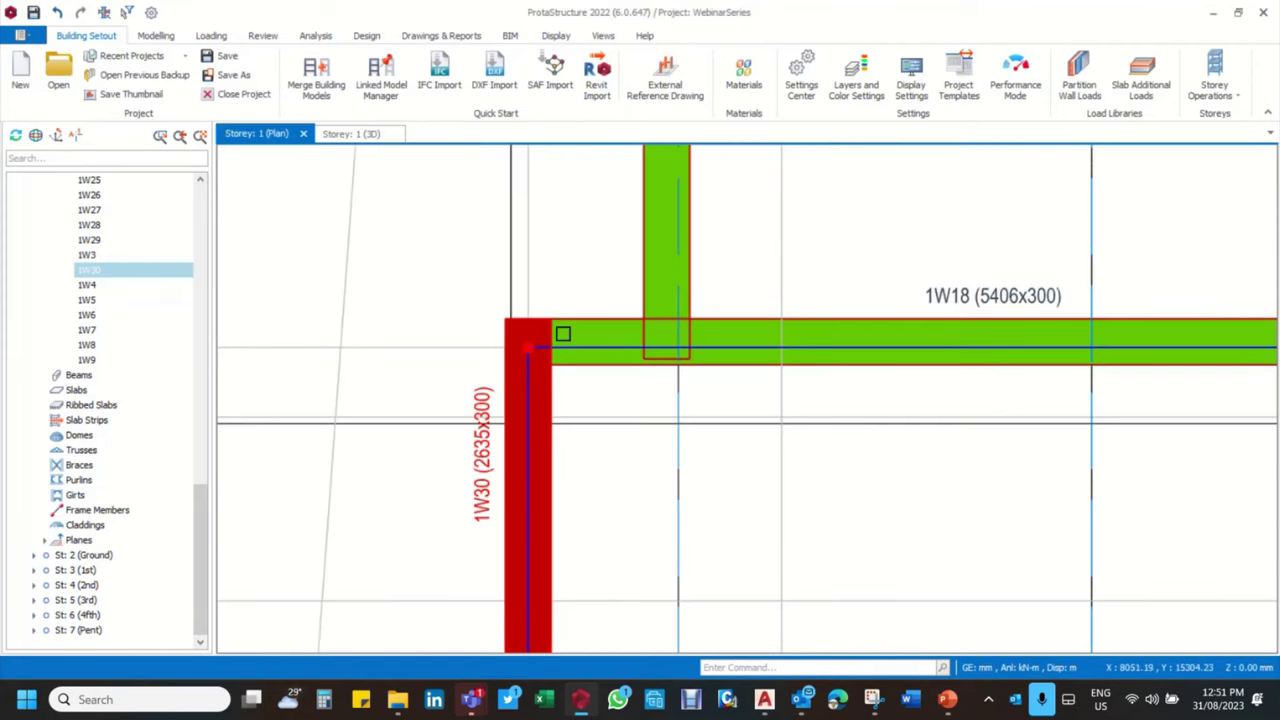
Examine how wall 1W30 meets the reference outline and how the neighbouring walls join wall 1W18
{"action": "scroll", "coordinate": [570, 472], "scroll_direction": "down", "scroll_amount": 3}
{"action": "scroll", "coordinate": [562, 505], "scroll_direction": "up", "scroll_amount": 3}
{"action": "scroll", "coordinate": [563, 470], "scroll_direction": "down", "scroll_amount": 3}
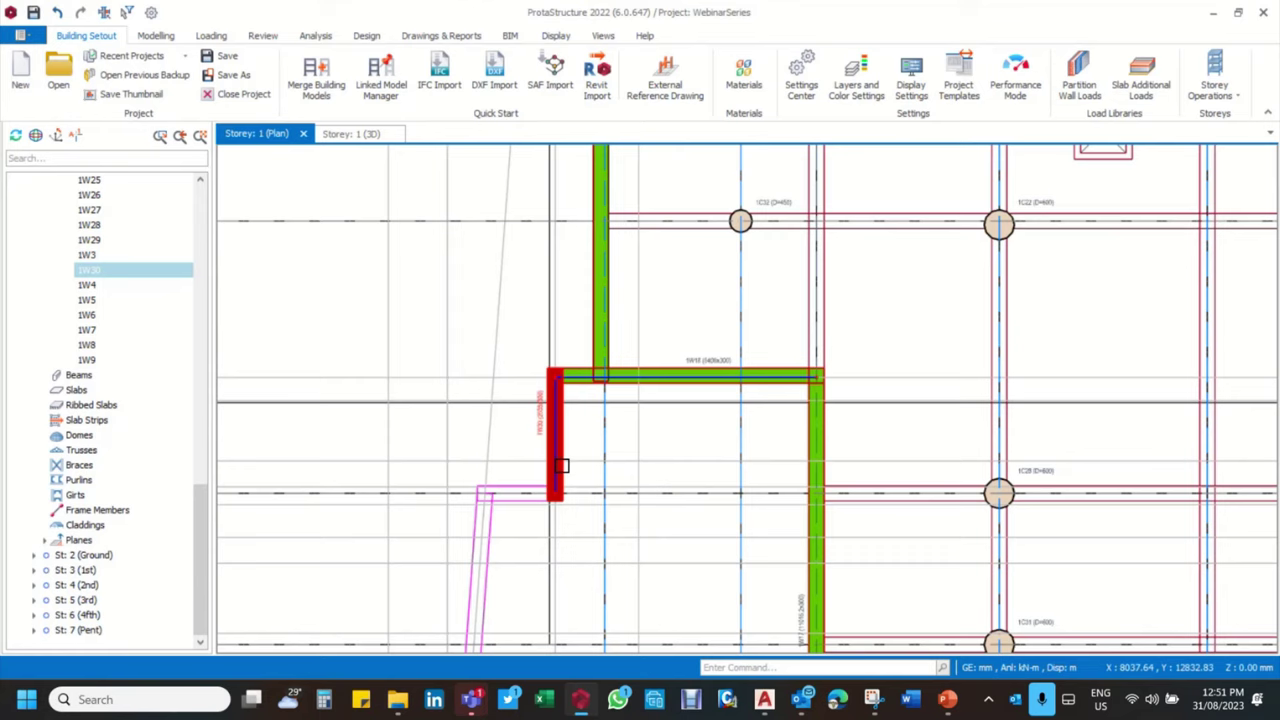
{"action": "scroll", "coordinate": [737, 349], "scroll_direction": "up", "scroll_amount": 2}
{"action": "scroll", "coordinate": [606, 391], "scroll_direction": "down", "scroll_amount": 2}
{"action": "scroll", "coordinate": [586, 320], "scroll_direction": "up", "scroll_amount": 4}
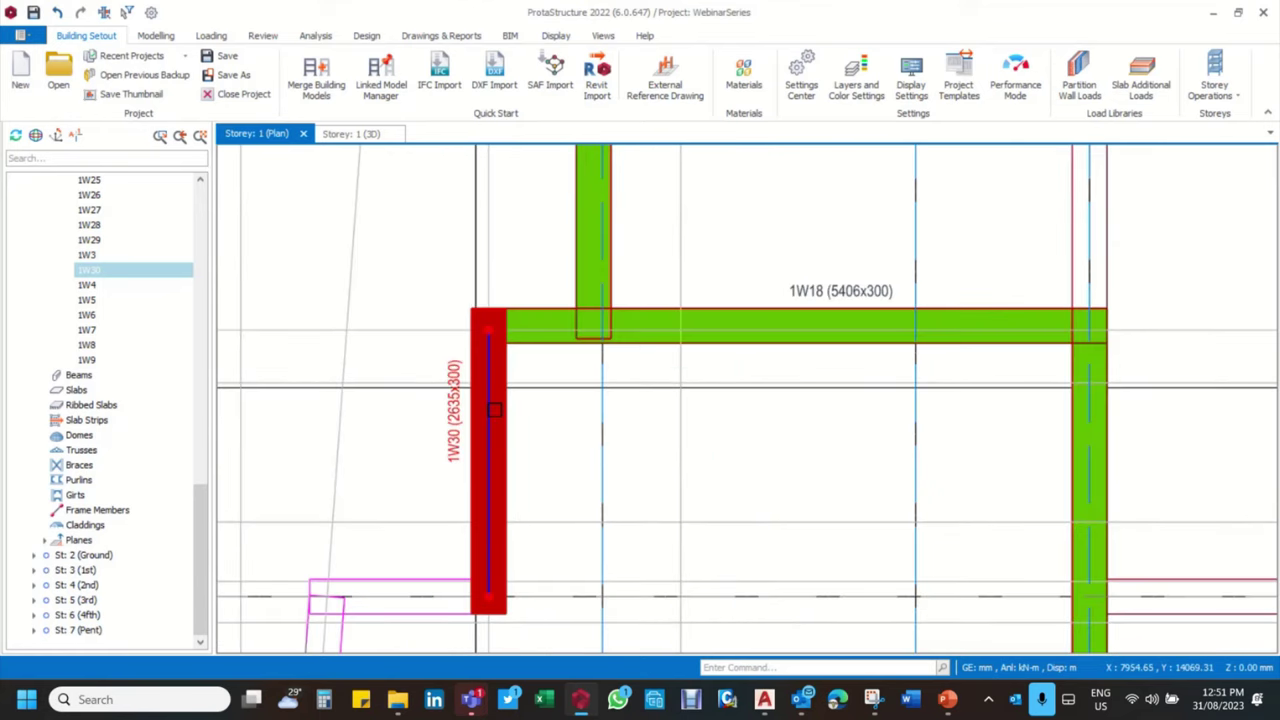
{"action": "scroll", "coordinate": [486, 298], "scroll_direction": "up", "scroll_amount": 2}
{"action": "scroll", "coordinate": [540, 380], "scroll_direction": "down", "scroll_amount": 3}
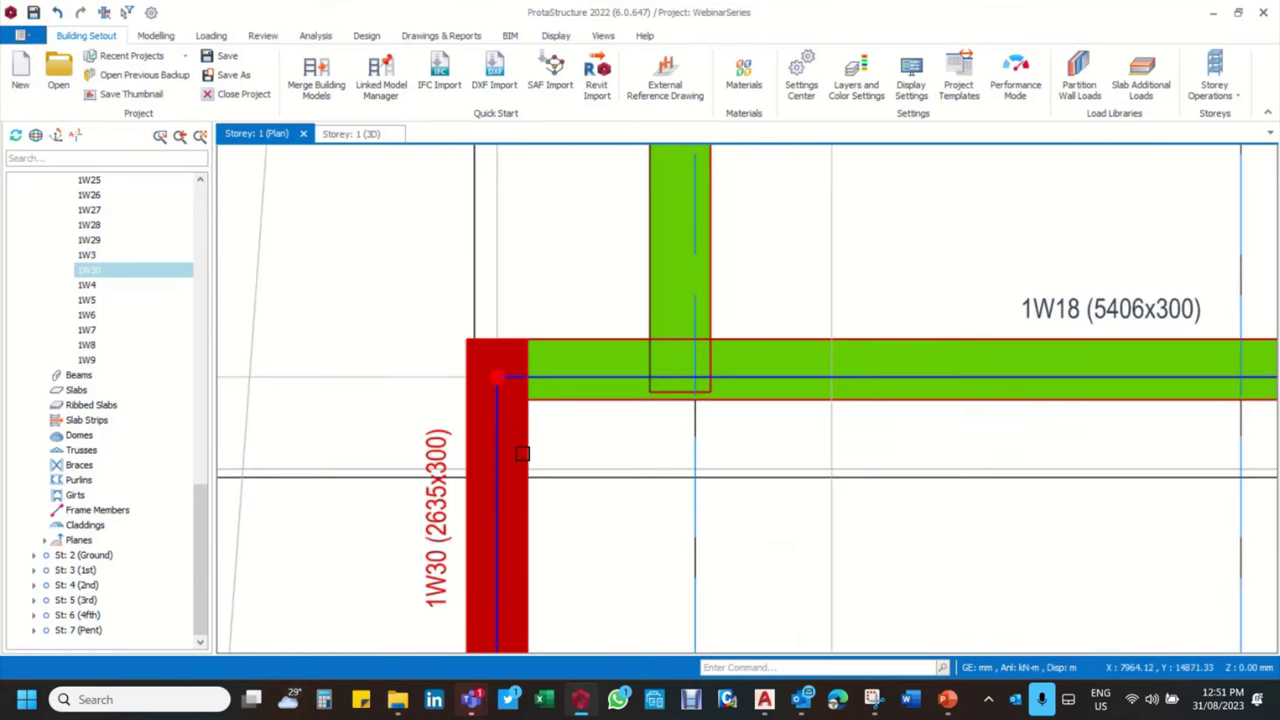
{"action": "scroll", "coordinate": [608, 408], "scroll_direction": "up", "scroll_amount": 1}
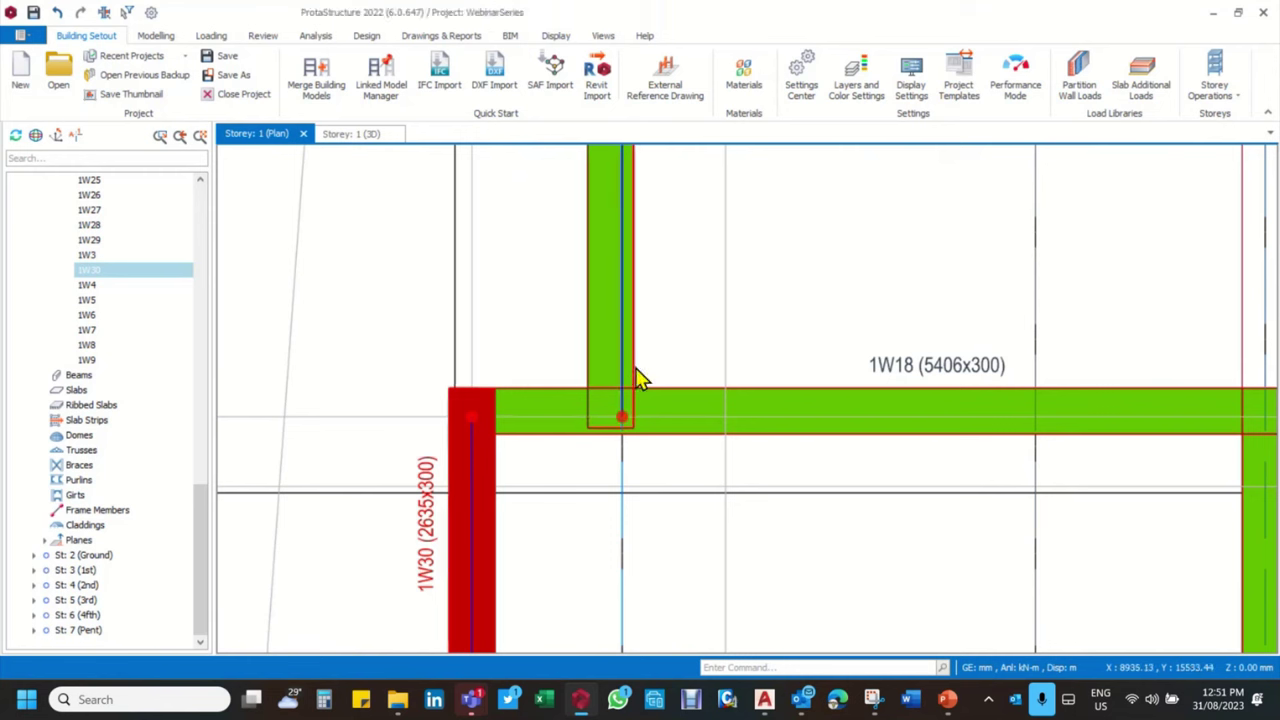
Check the end extensions of wall 1W19, the vertical wall meeting 1W18, and close its properties
{"action": "left_click", "coordinate": [637, 367]}
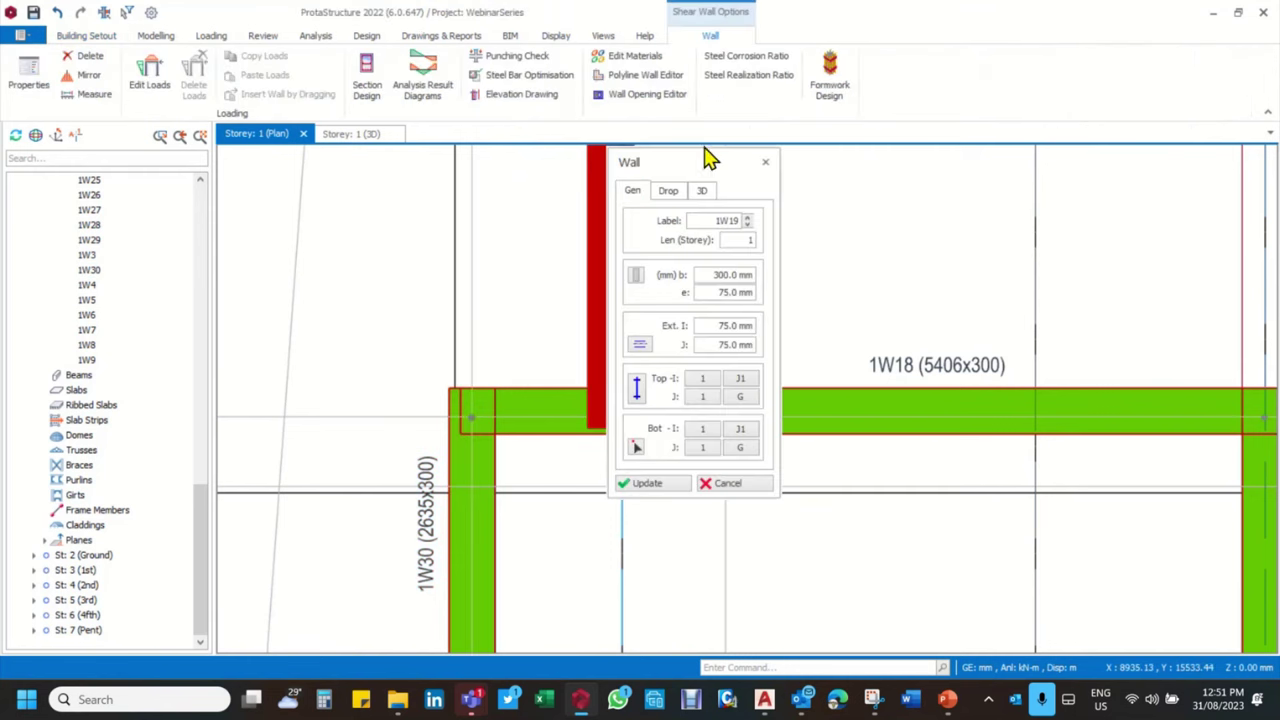
{"action": "left_click_drag", "start_coordinate": [708, 168], "coordinate": [880, 189]}
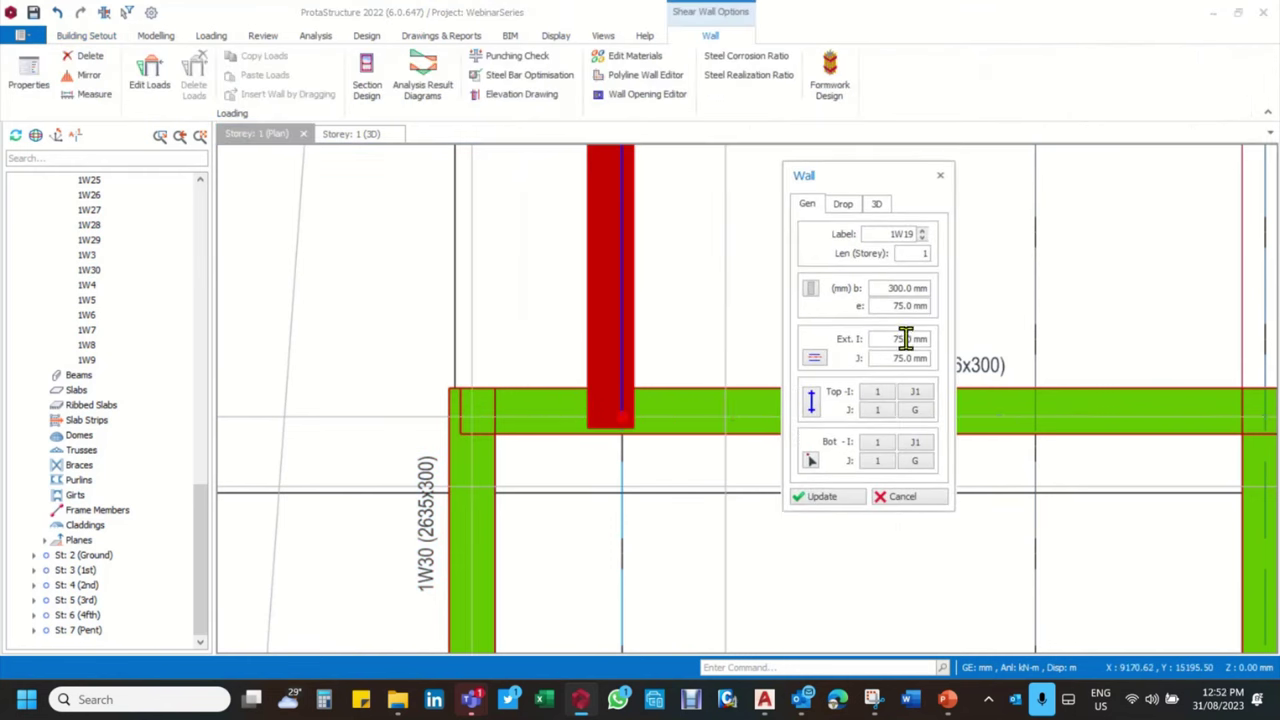
{"action": "left_click", "coordinate": [916, 462]}
{"action": "scroll", "coordinate": [569, 434], "scroll_direction": "up", "scroll_amount": 3}
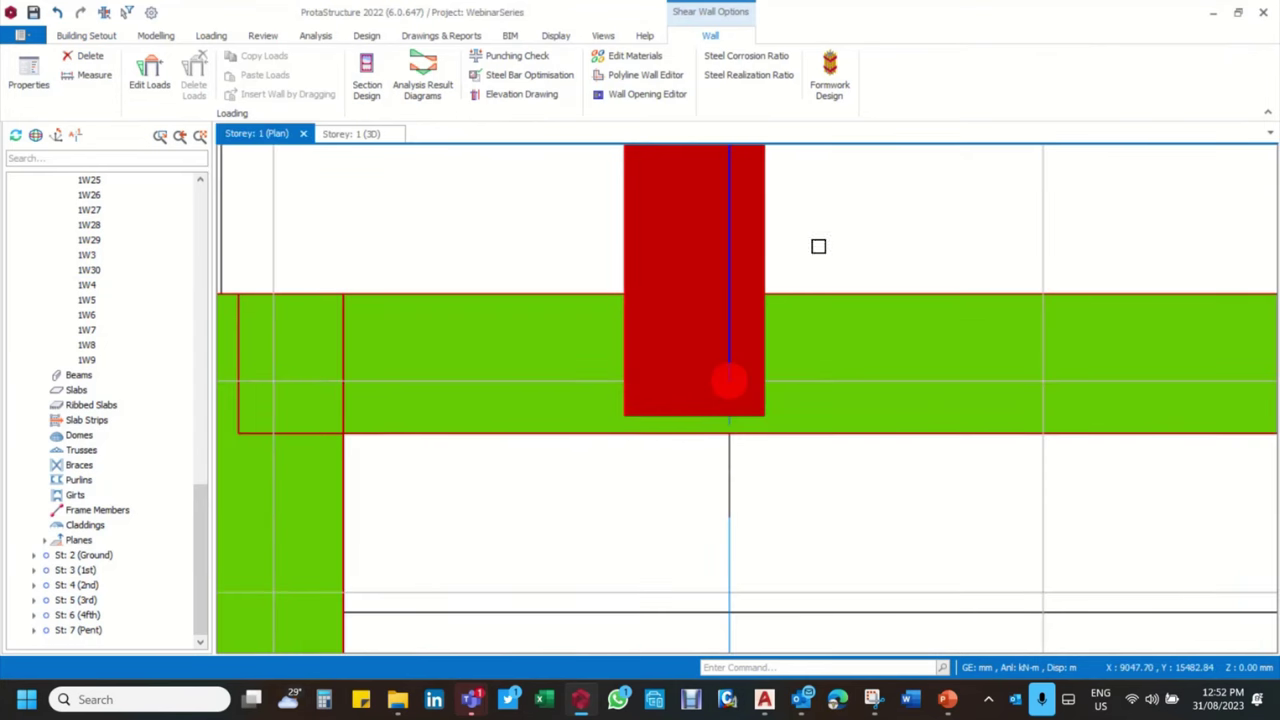
{"action": "key", "text": "Escape"}
Measure the distance from wall 1W18's axis to its lower face along the edge of wall 1W19
{"action": "right_click", "coordinate": [816, 220]}
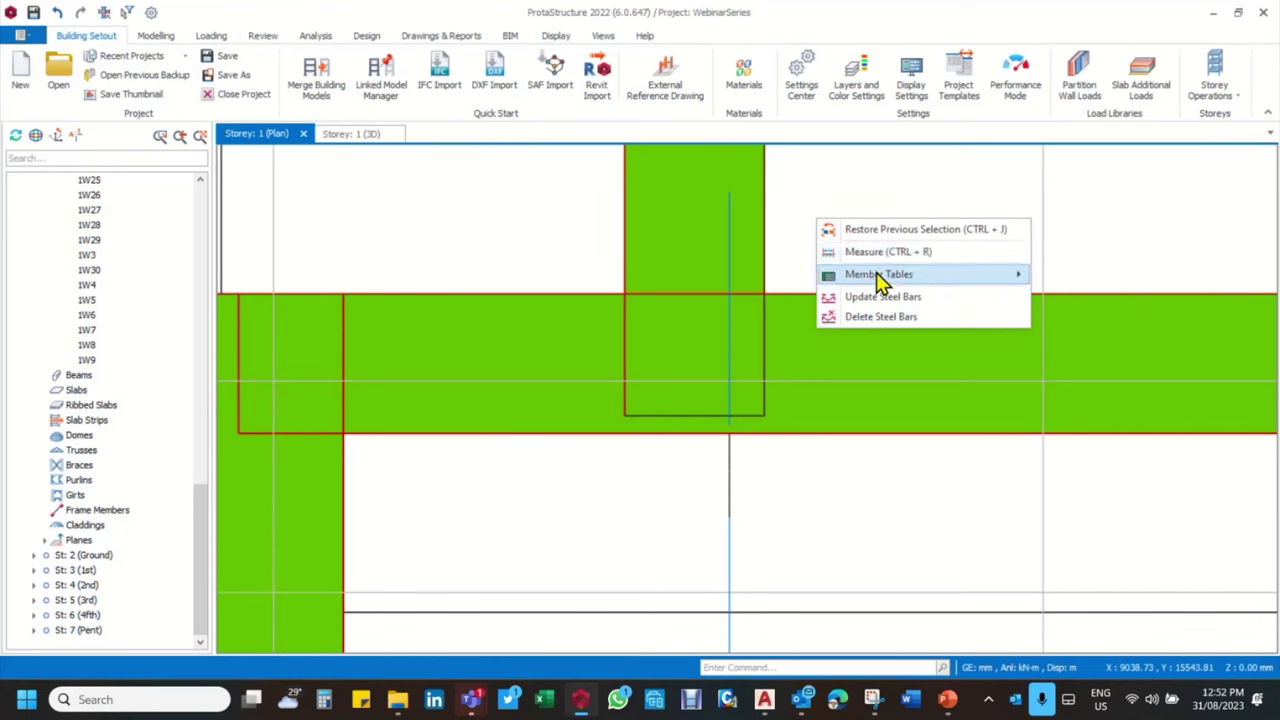
{"action": "left_click", "coordinate": [880, 252]}
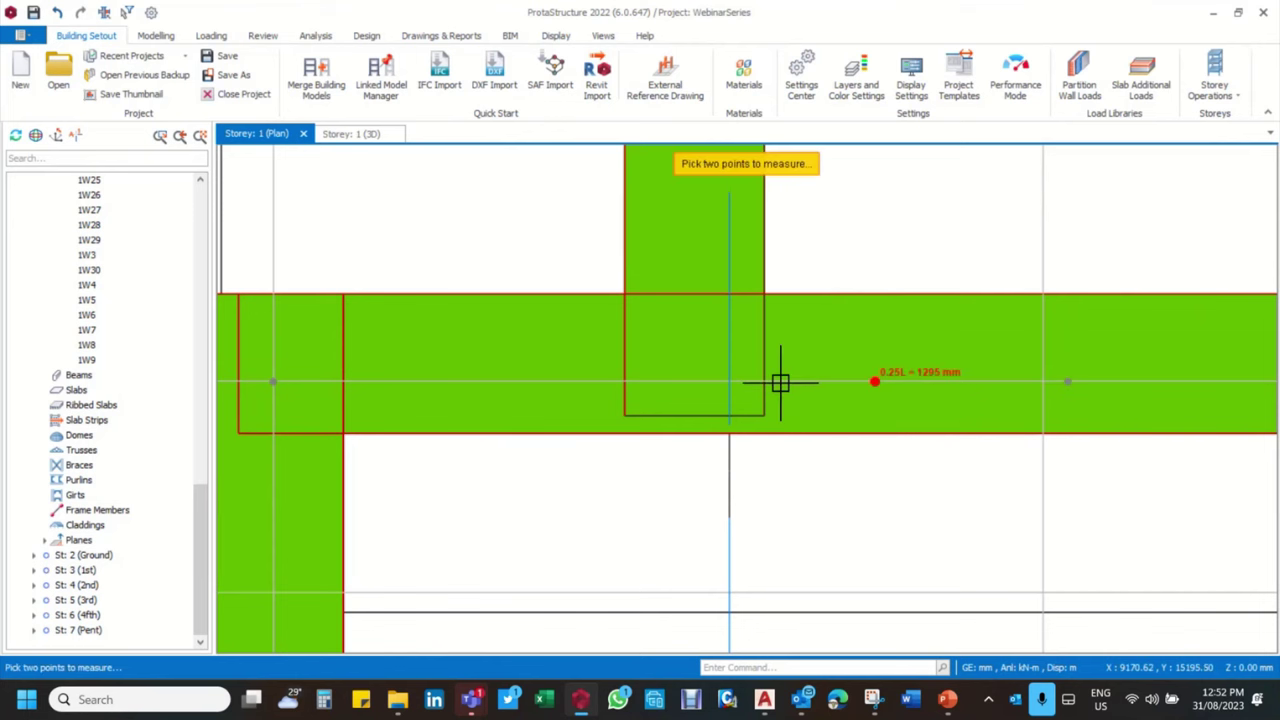
{"action": "left_click", "coordinate": [768, 432]}
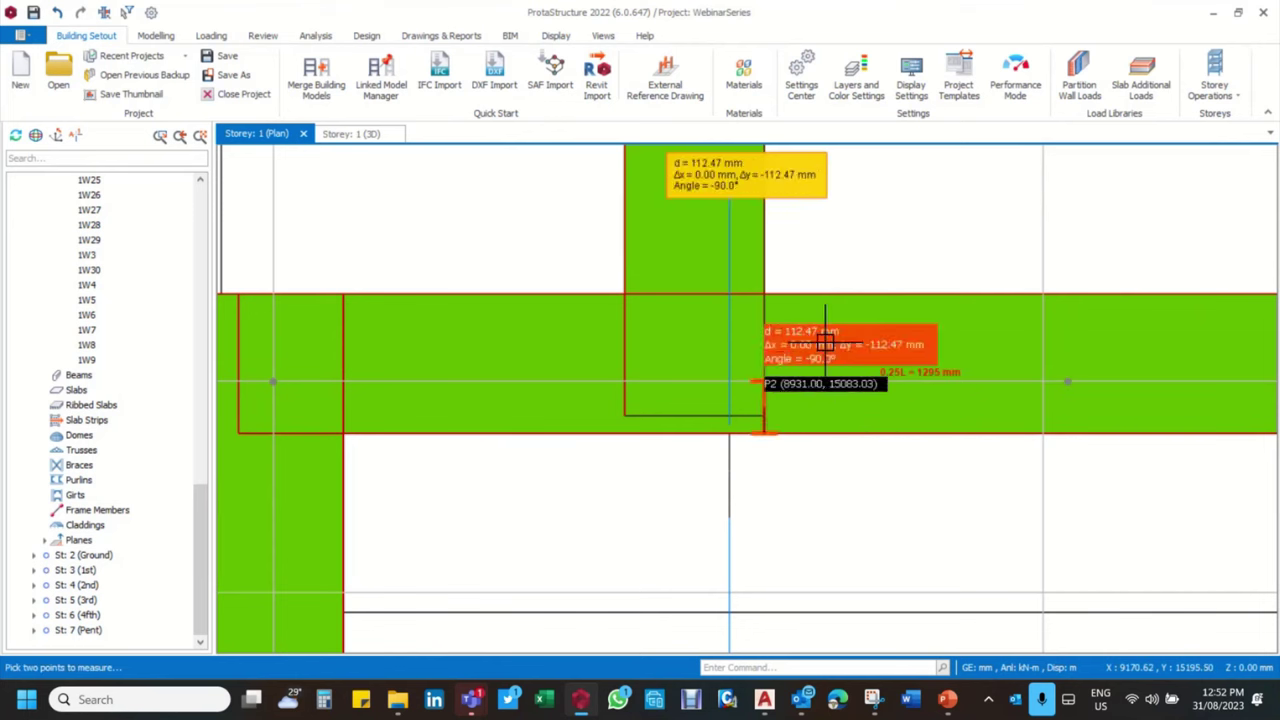
{"action": "left_click", "coordinate": [728, 381]}
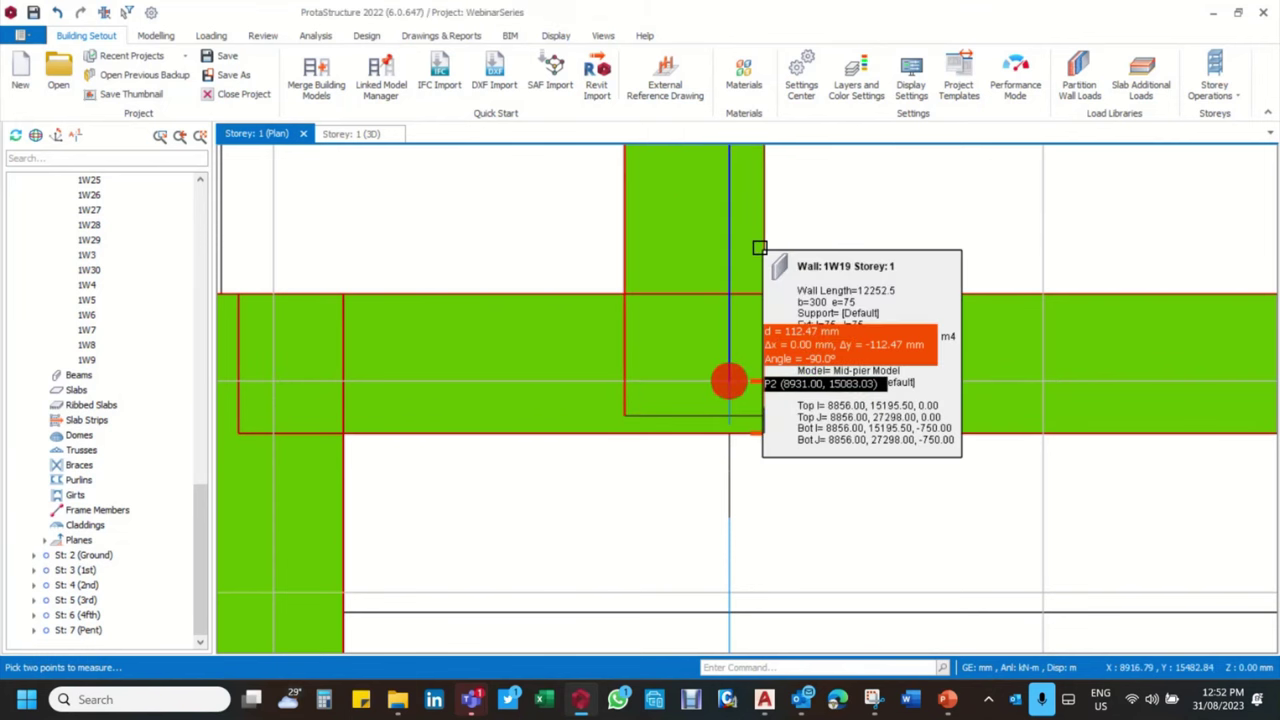
Set wall 1W19's I-end extension to 112.5 mm, update the wall and close its properties
{"action": "right_click", "coordinate": [757, 248]}
{"action": "left_click", "coordinate": [812, 207]}
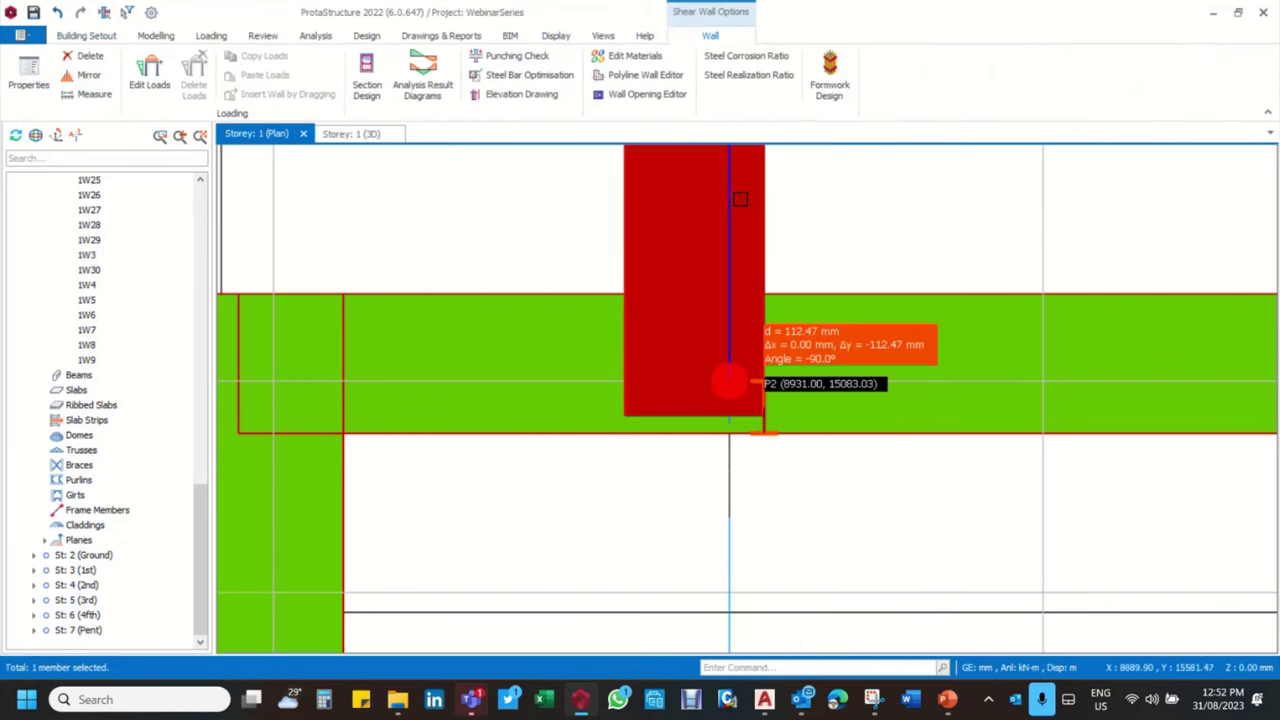
{"action": "double_click", "coordinate": [624, 218]}
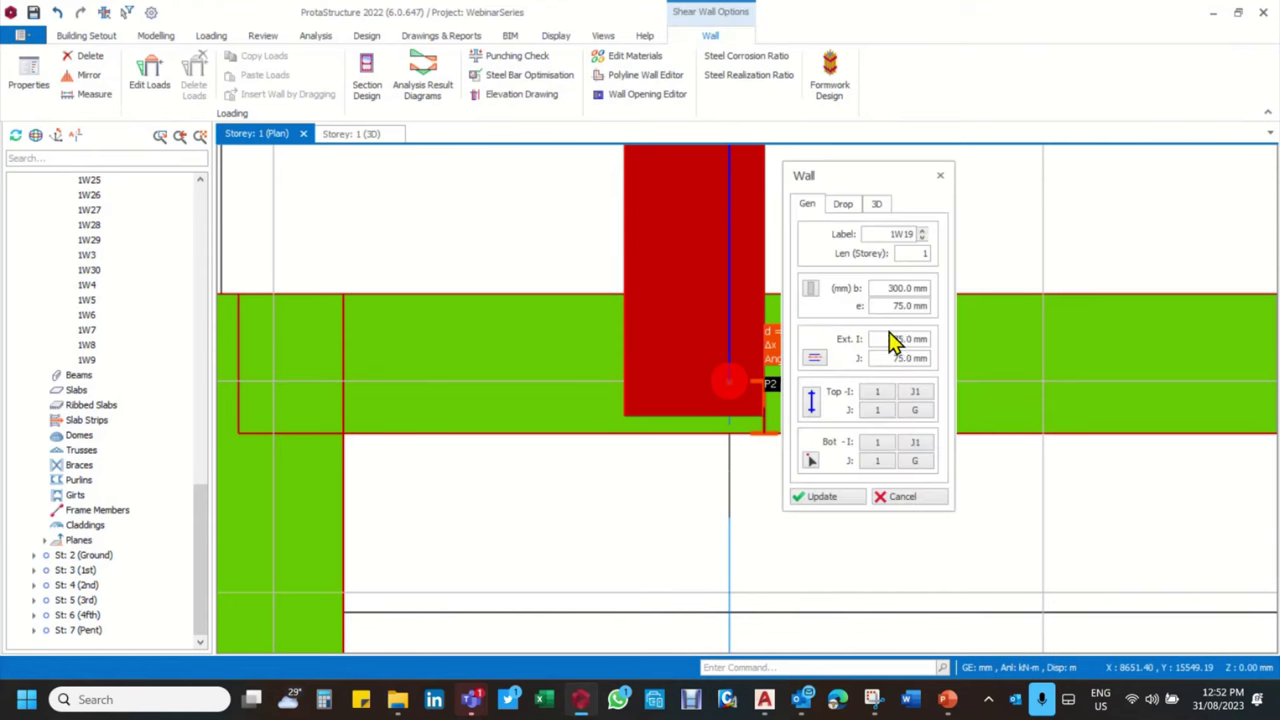
{"action": "left_click", "coordinate": [897, 358]}
{"action": "left_click", "coordinate": [889, 339]}
{"action": "left_click_drag", "start_coordinate": [889, 339], "coordinate": [955, 349]}
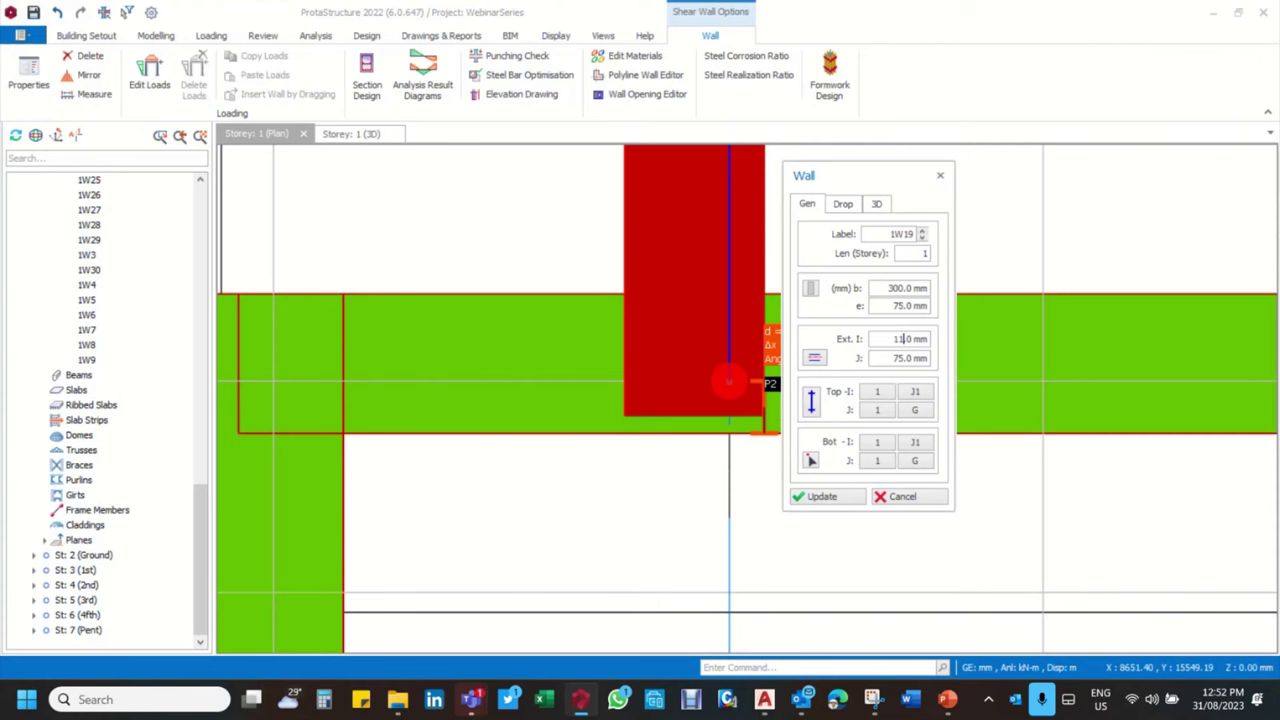
{"action": "left_click", "coordinate": [834, 504]}
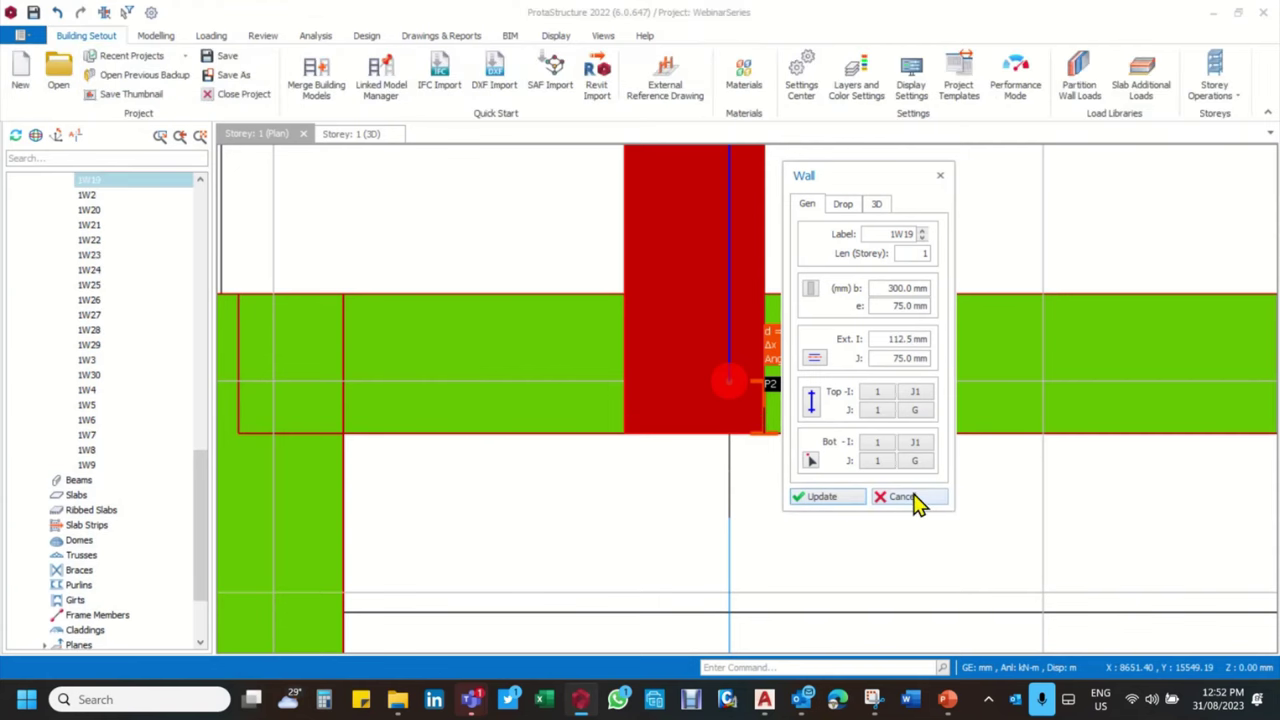
{"action": "left_click", "coordinate": [912, 500]}
Open the properties of wall 1W20, the short horizontal wall at the upper end of wall 1W19
{"action": "scroll", "coordinate": [694, 462], "scroll_direction": "down", "scroll_amount": 5}
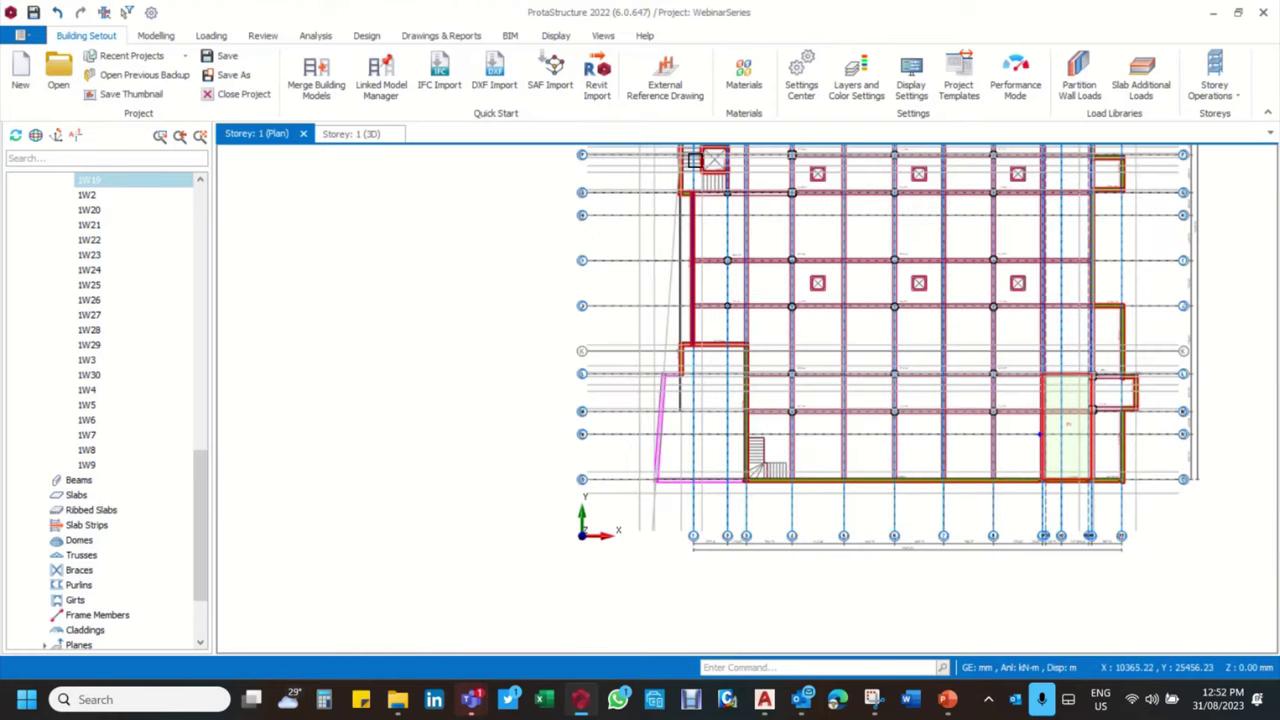
{"action": "scroll", "coordinate": [738, 272], "scroll_direction": "up", "scroll_amount": 5}
{"action": "scroll", "coordinate": [600, 337], "scroll_direction": "down", "scroll_amount": 1}
{"action": "scroll", "coordinate": [543, 303], "scroll_direction": "up", "scroll_amount": 3}
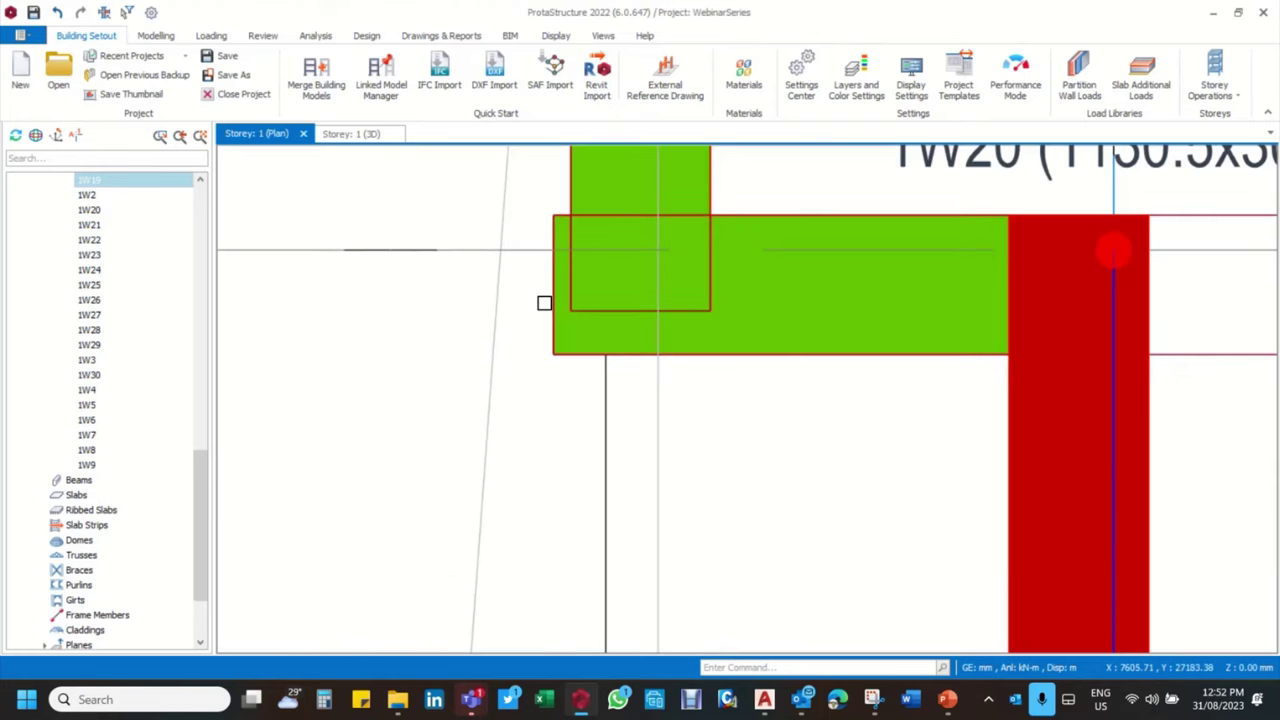
{"action": "double_click", "coordinate": [554, 307]}
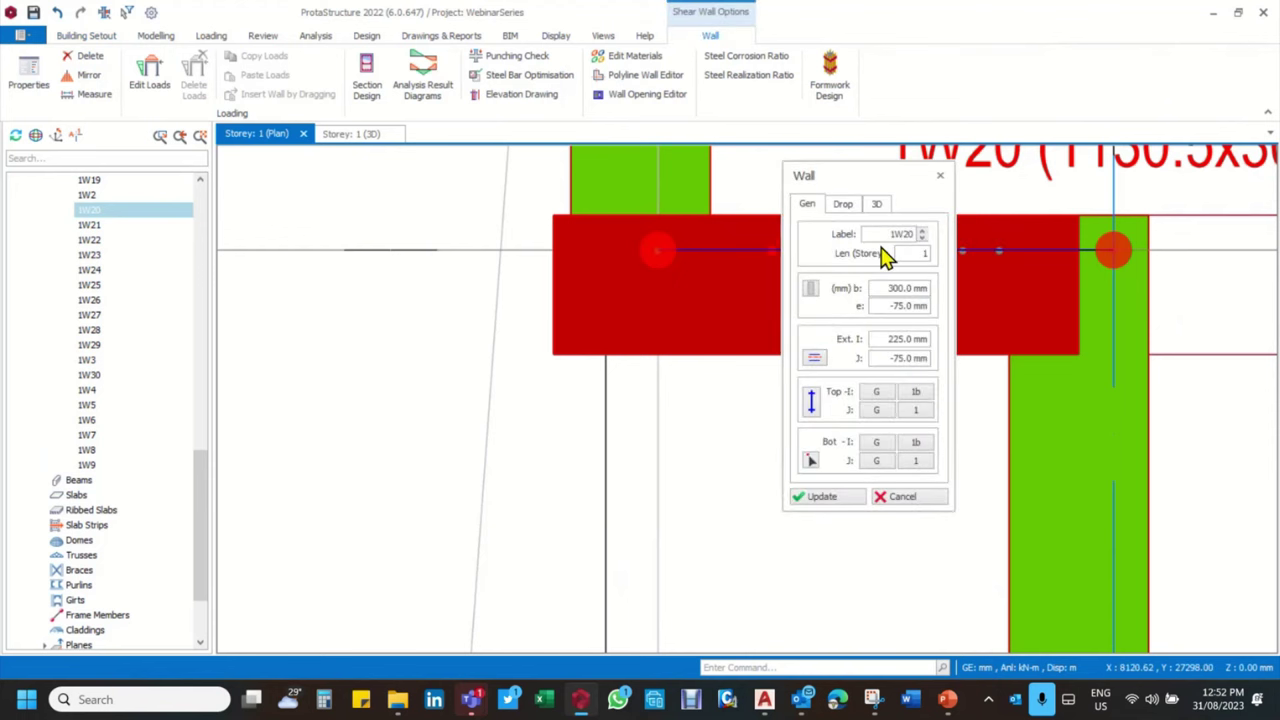
{"action": "scroll", "coordinate": [480, 282], "scroll_direction": "down", "scroll_amount": 2}
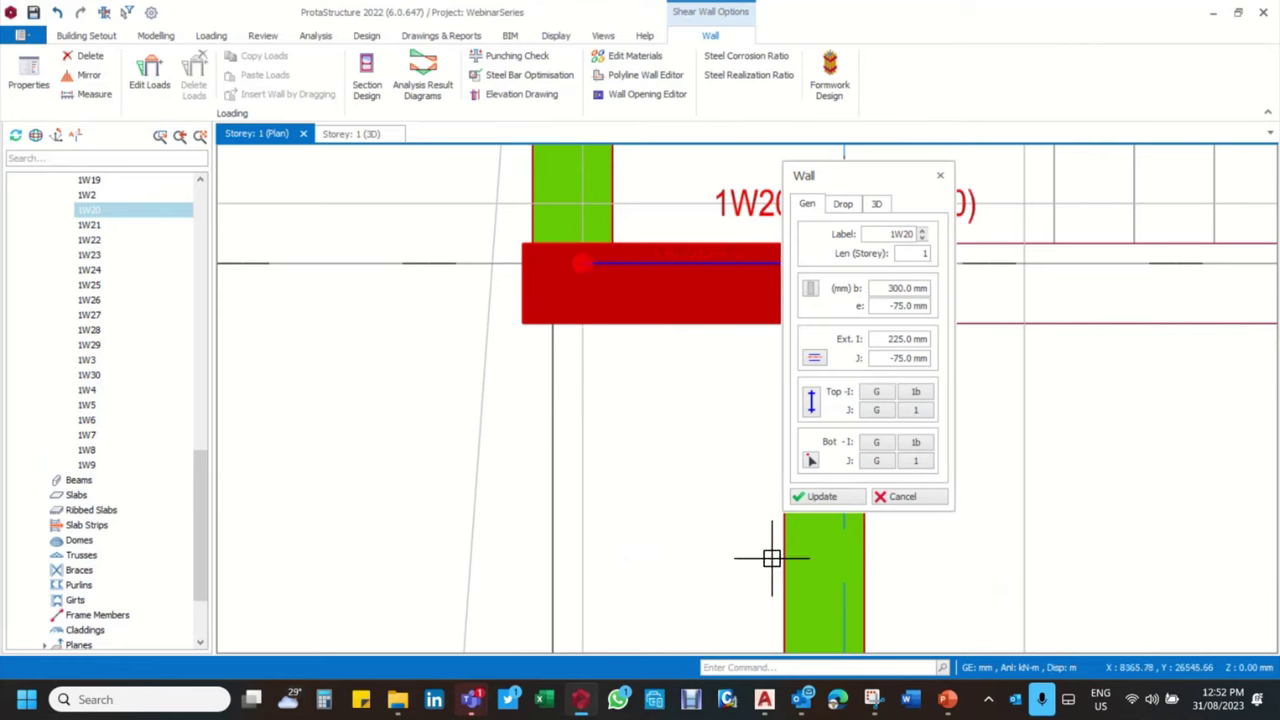
Switch to the Basement - Ground Floor drawing in AutoCAD, examine its upper wall layout, and return to ProtaStructure
{"action": "mouse_move", "coordinate": [764, 703]}
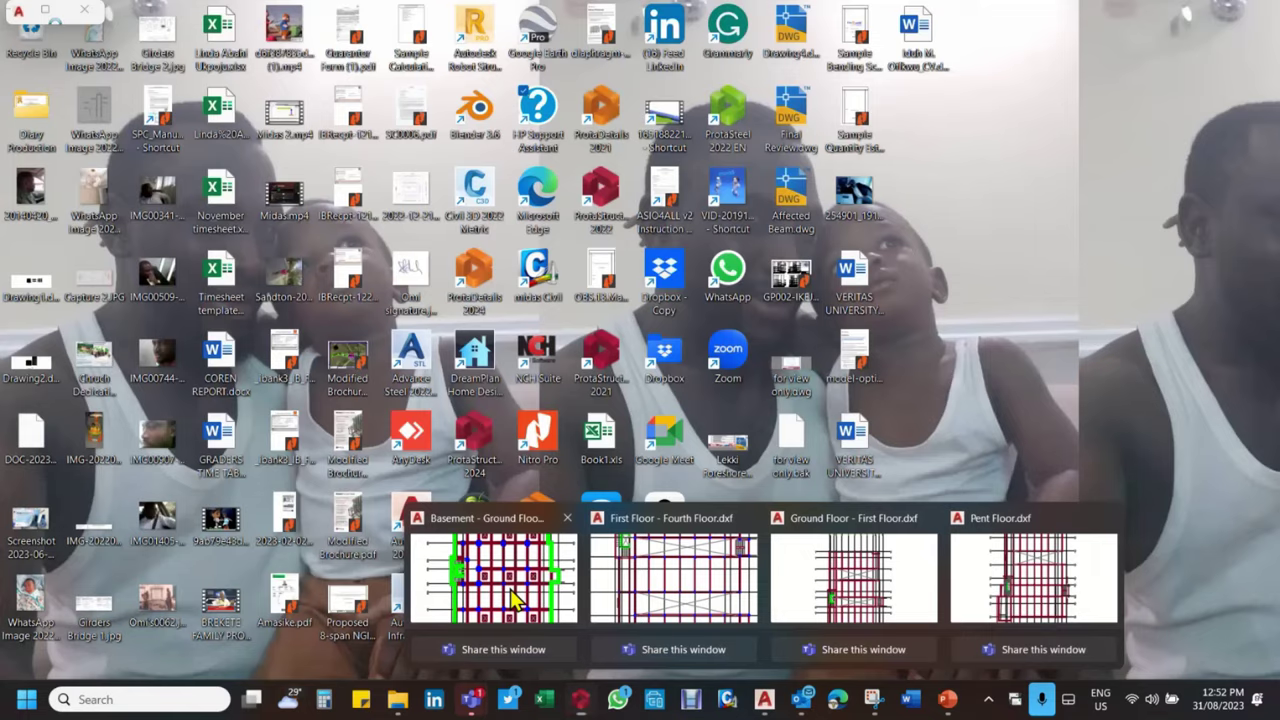
{"action": "left_click", "coordinate": [515, 600]}
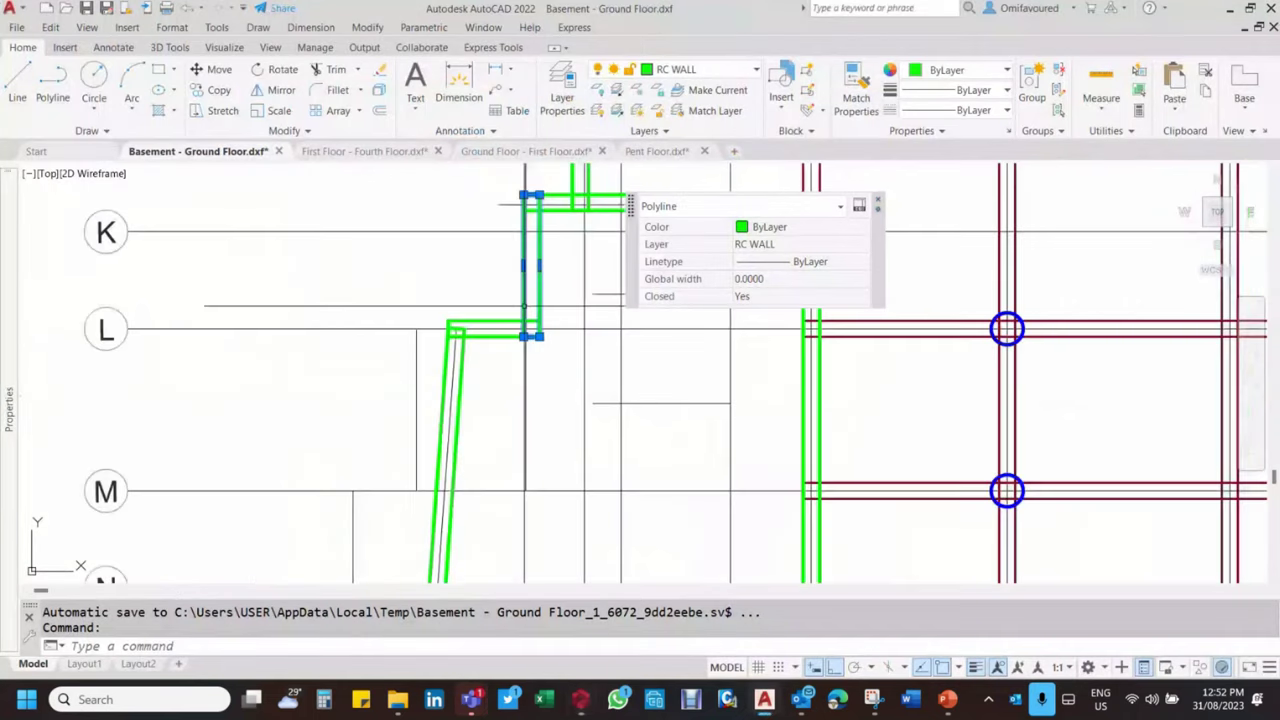
{"action": "scroll", "coordinate": [524, 306], "scroll_direction": "down", "scroll_amount": 3}
{"action": "scroll", "coordinate": [545, 240], "scroll_direction": "up", "scroll_amount": 3}
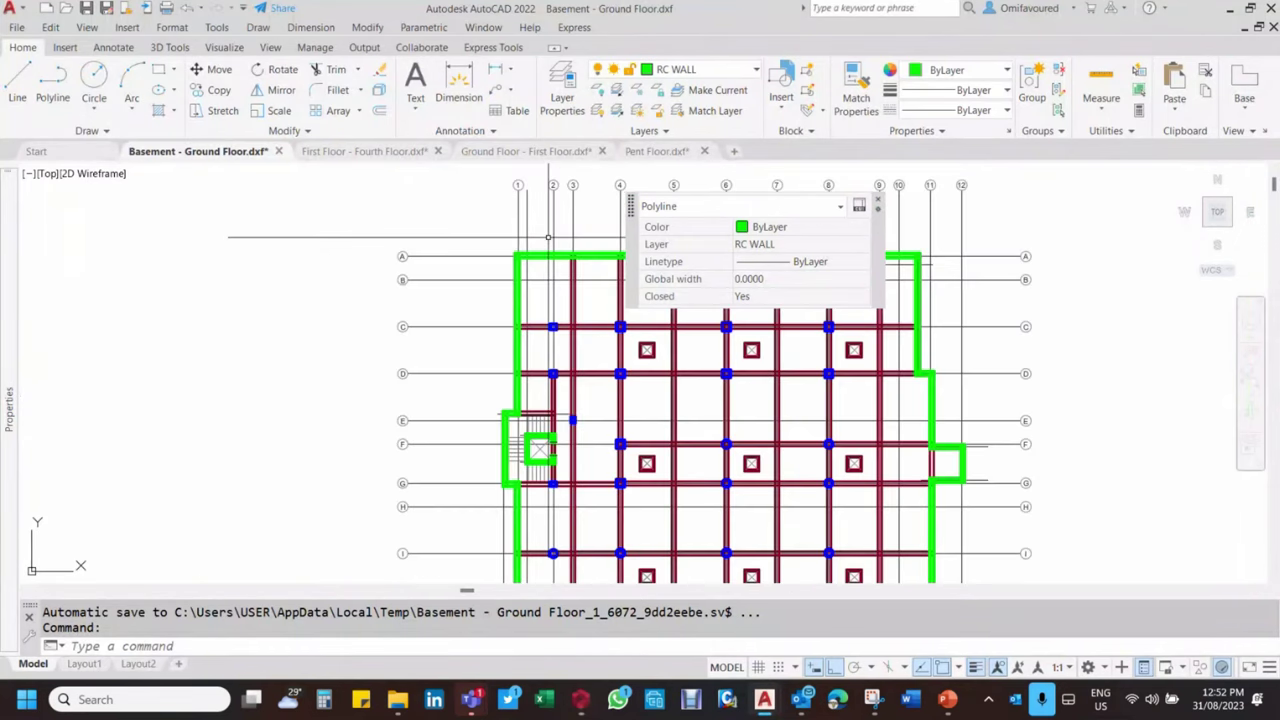
{"action": "scroll", "coordinate": [548, 237], "scroll_direction": "up", "scroll_amount": 2}
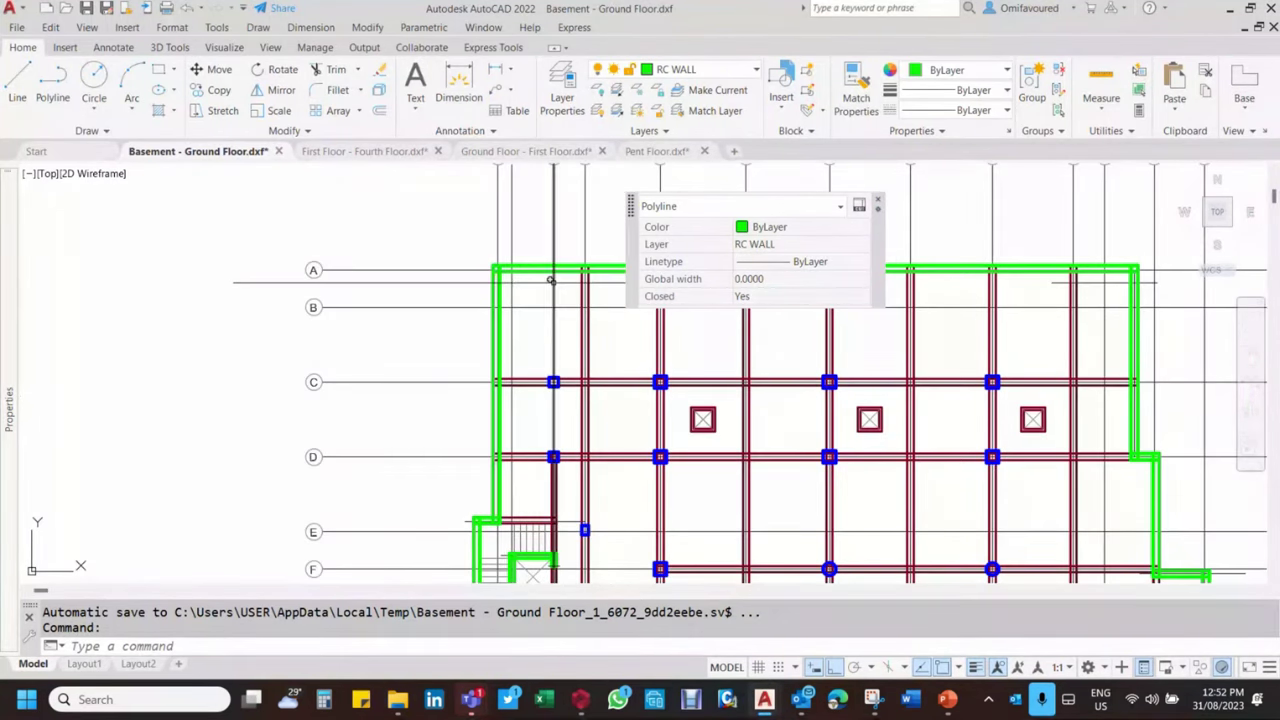
{"action": "mouse_move", "coordinate": [872, 699]}
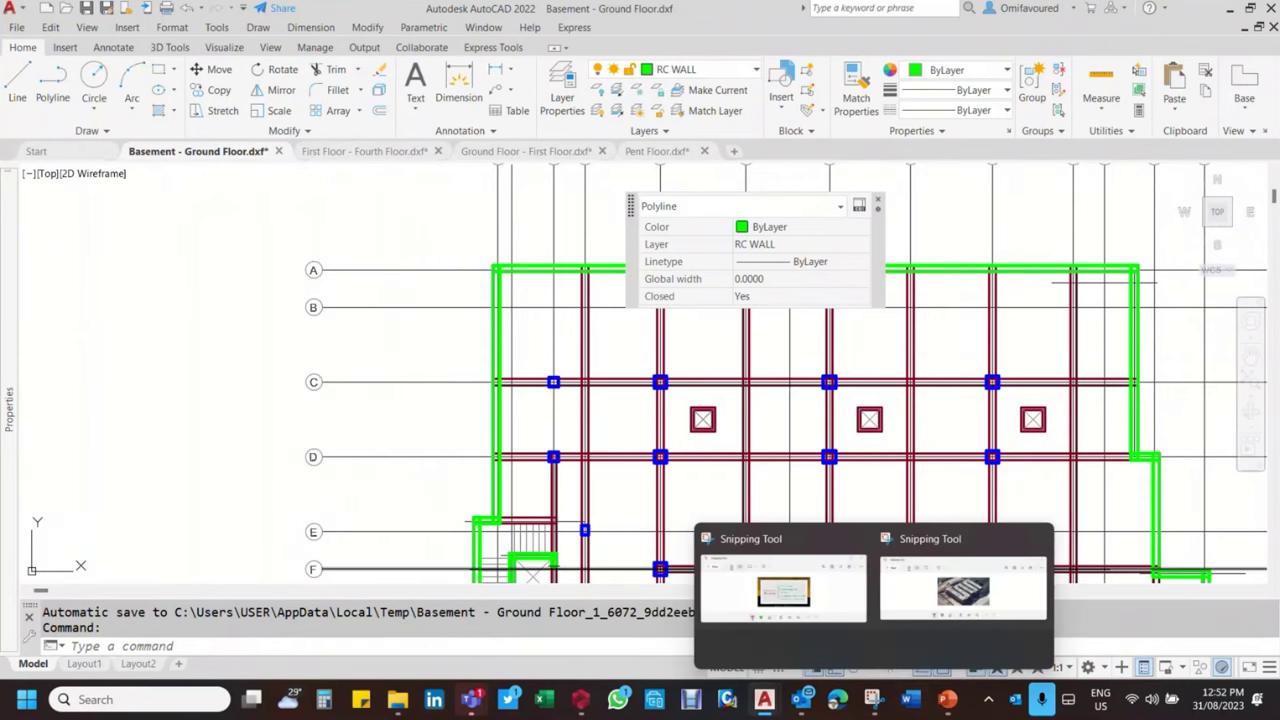
{"action": "mouse_move", "coordinate": [580, 699]}
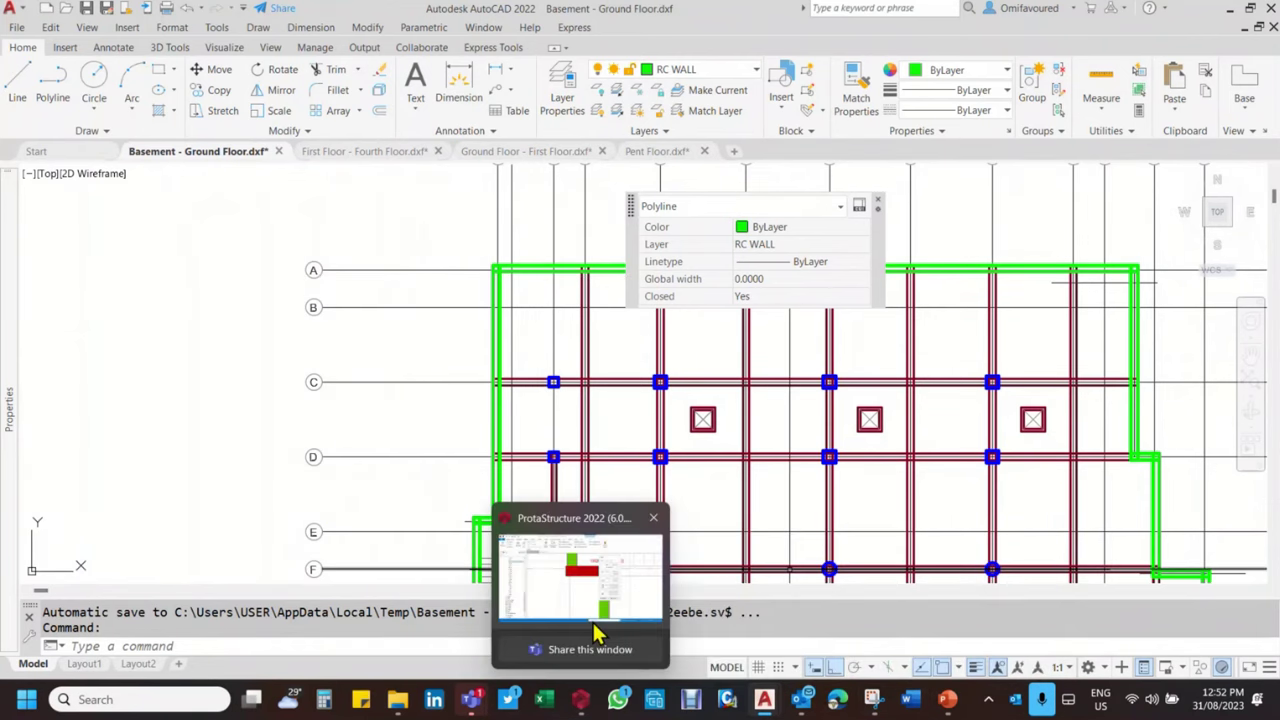
{"action": "left_click", "coordinate": [590, 608]}
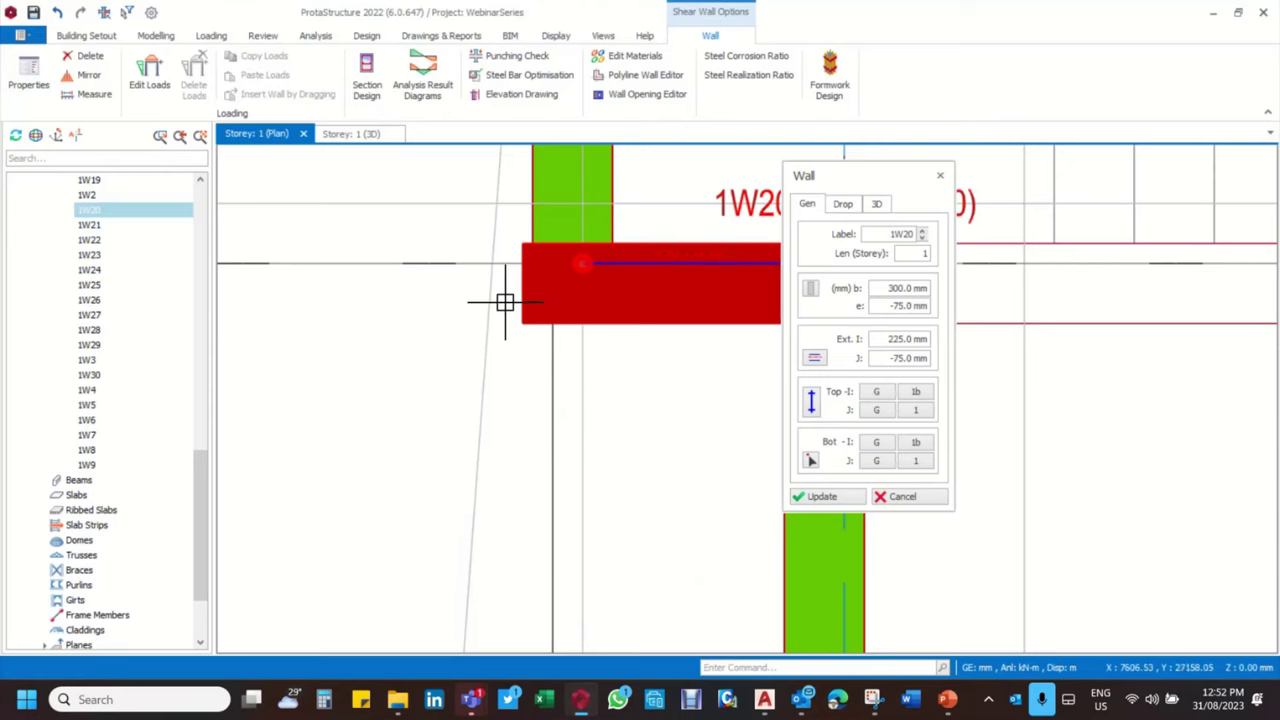
Examine how wall 1W20 meets the adjoining walls near grid G, and close its properties
{"action": "scroll", "coordinate": [555, 406], "scroll_direction": "down", "scroll_amount": 3}
{"action": "scroll", "coordinate": [257, 371], "scroll_direction": "down", "scroll_amount": 2}
{"action": "scroll", "coordinate": [271, 371], "scroll_direction": "up", "scroll_amount": 6}
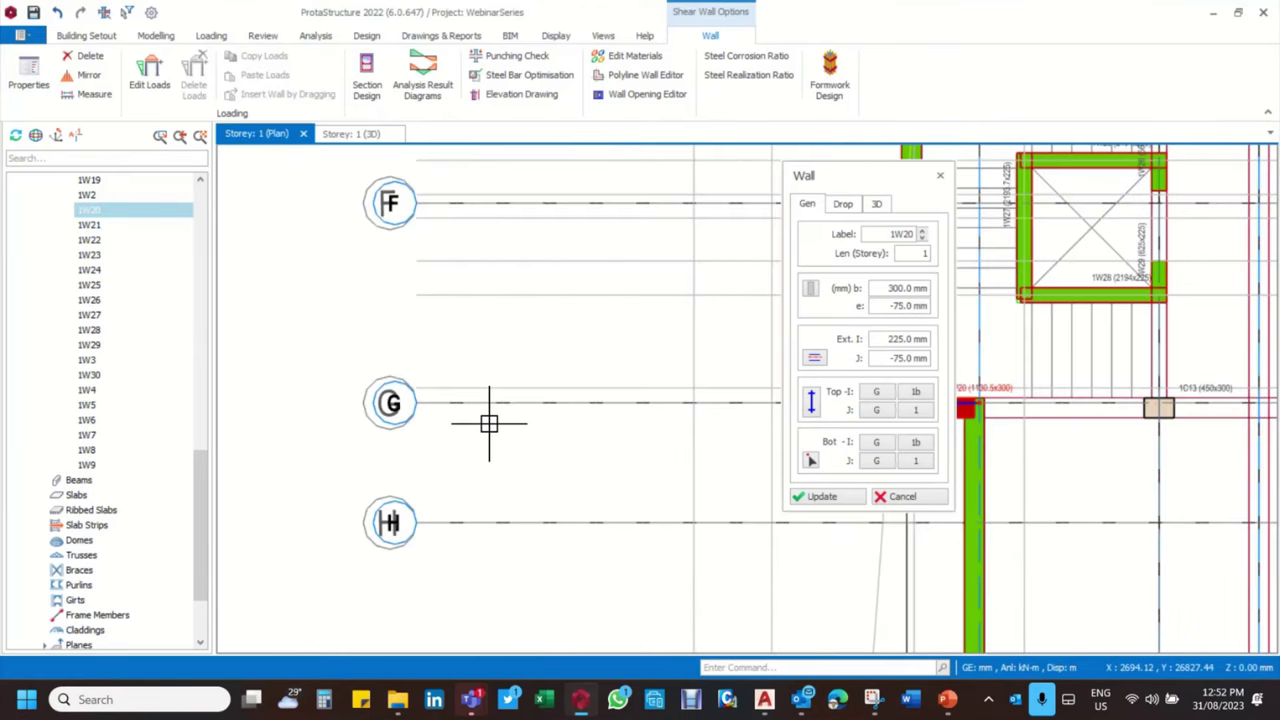
{"action": "scroll", "coordinate": [463, 403], "scroll_direction": "down", "scroll_amount": 5}
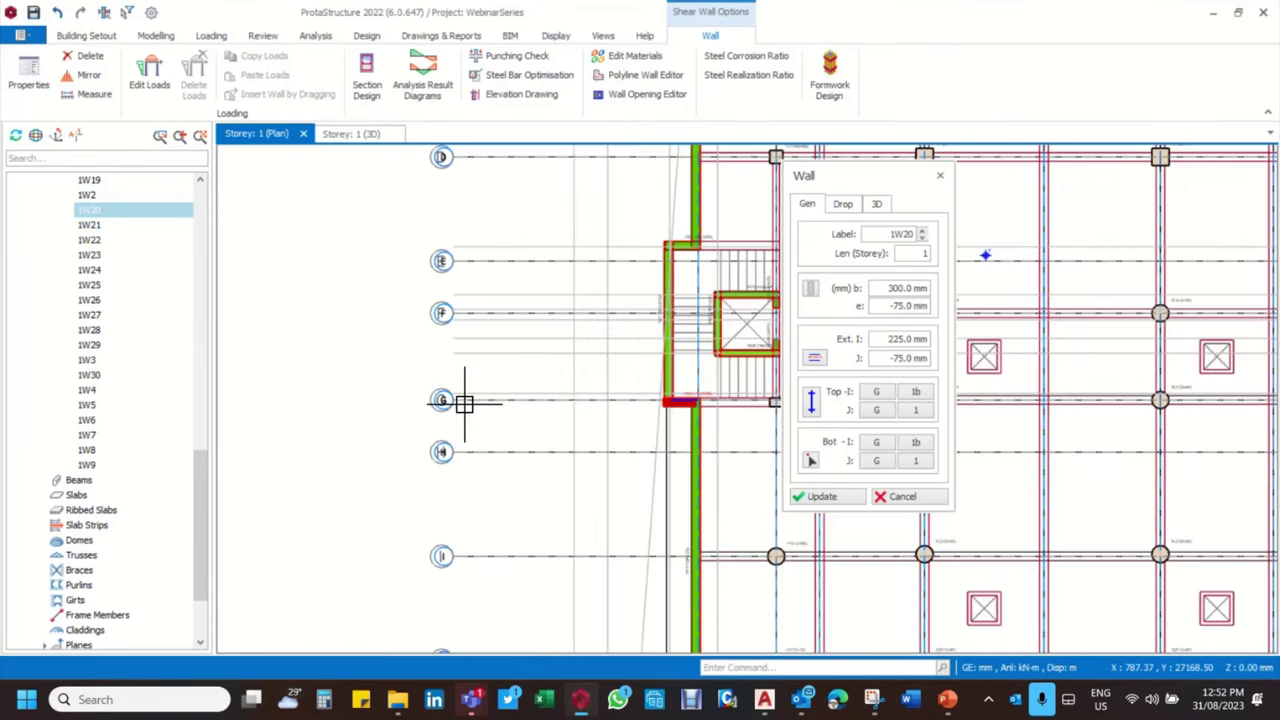
{"action": "scroll", "coordinate": [700, 405], "scroll_direction": "up", "scroll_amount": 4}
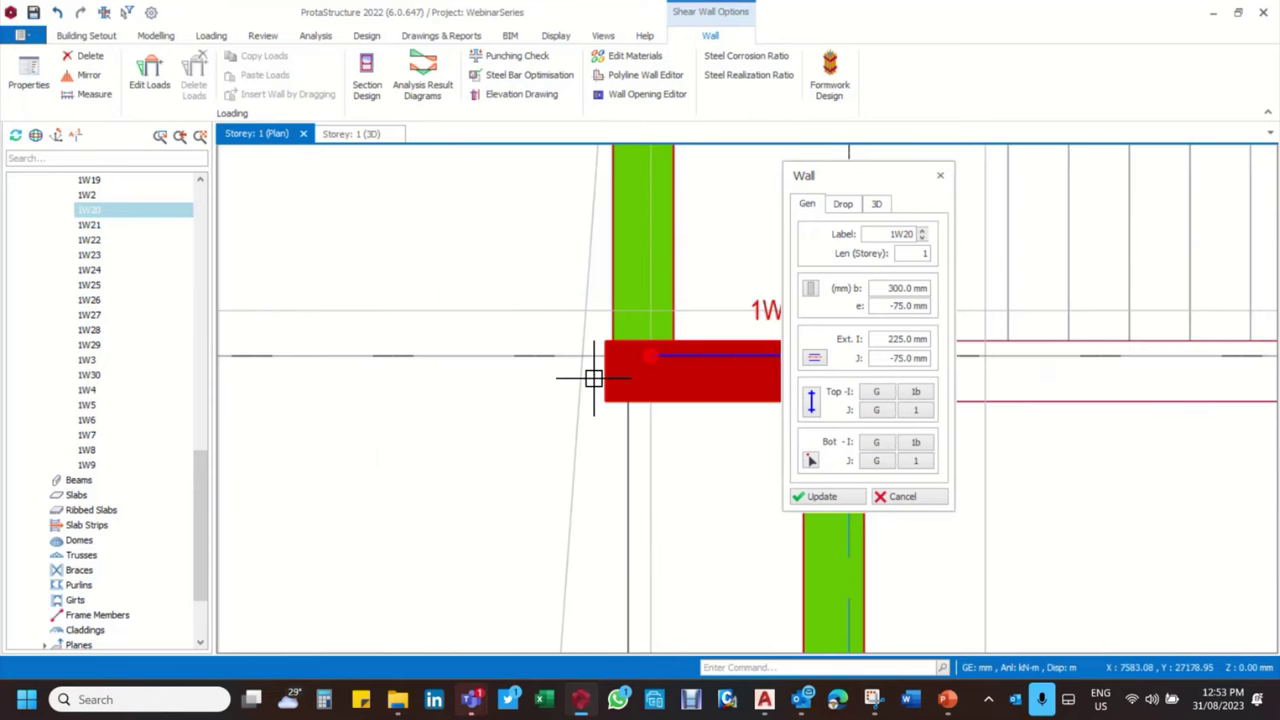
{"action": "scroll", "coordinate": [487, 355], "scroll_direction": "down", "scroll_amount": 3}
{"action": "scroll", "coordinate": [580, 361], "scroll_direction": "up", "scroll_amount": 3}
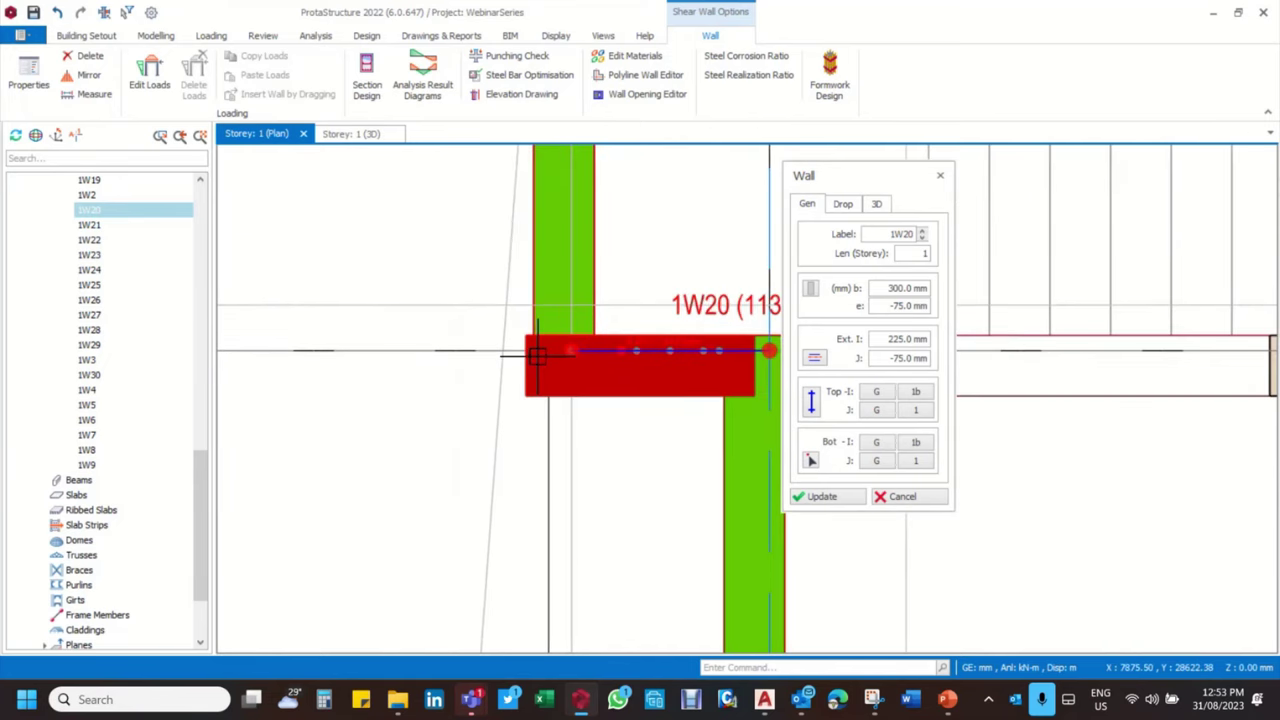
{"action": "left_click", "coordinate": [824, 496]}
{"action": "scroll", "coordinate": [531, 380], "scroll_direction": "up", "scroll_amount": 4}
{"action": "key", "text": "Escape"}
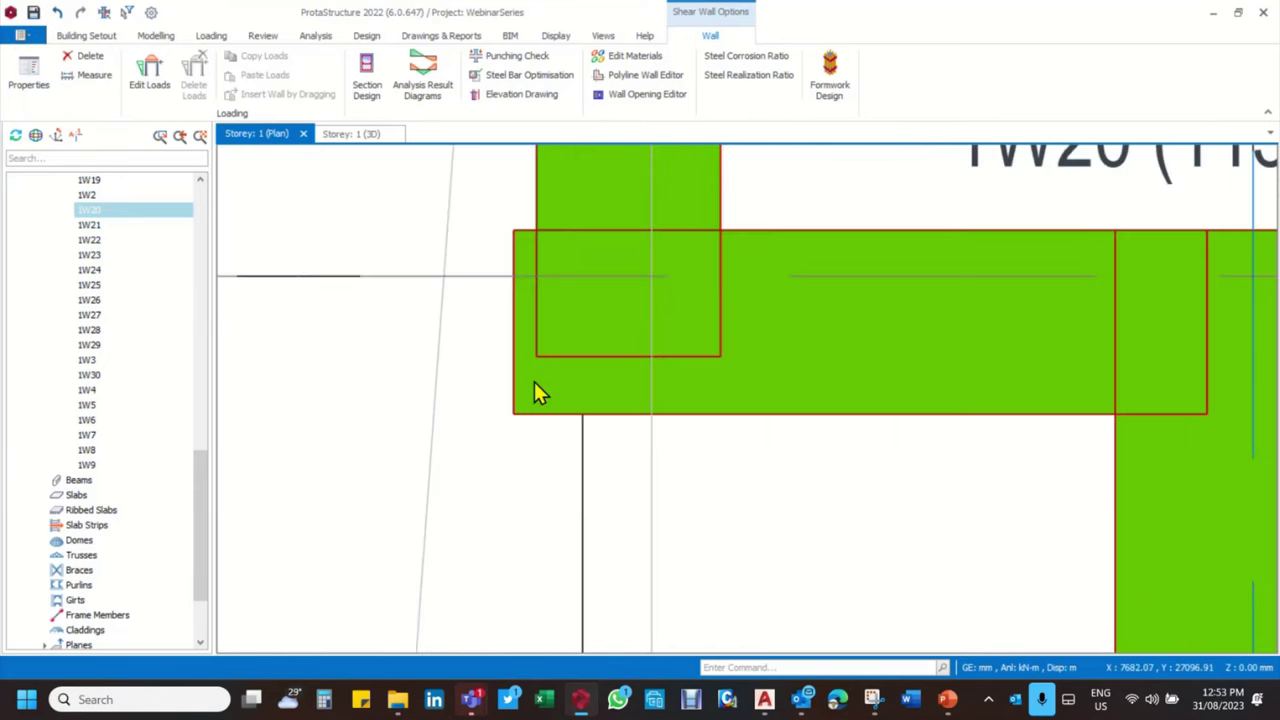
Measure the distance along grid G from wall 1W20's I-end node to the outer face of wall 1W21
{"action": "right_click", "coordinate": [378, 190]}
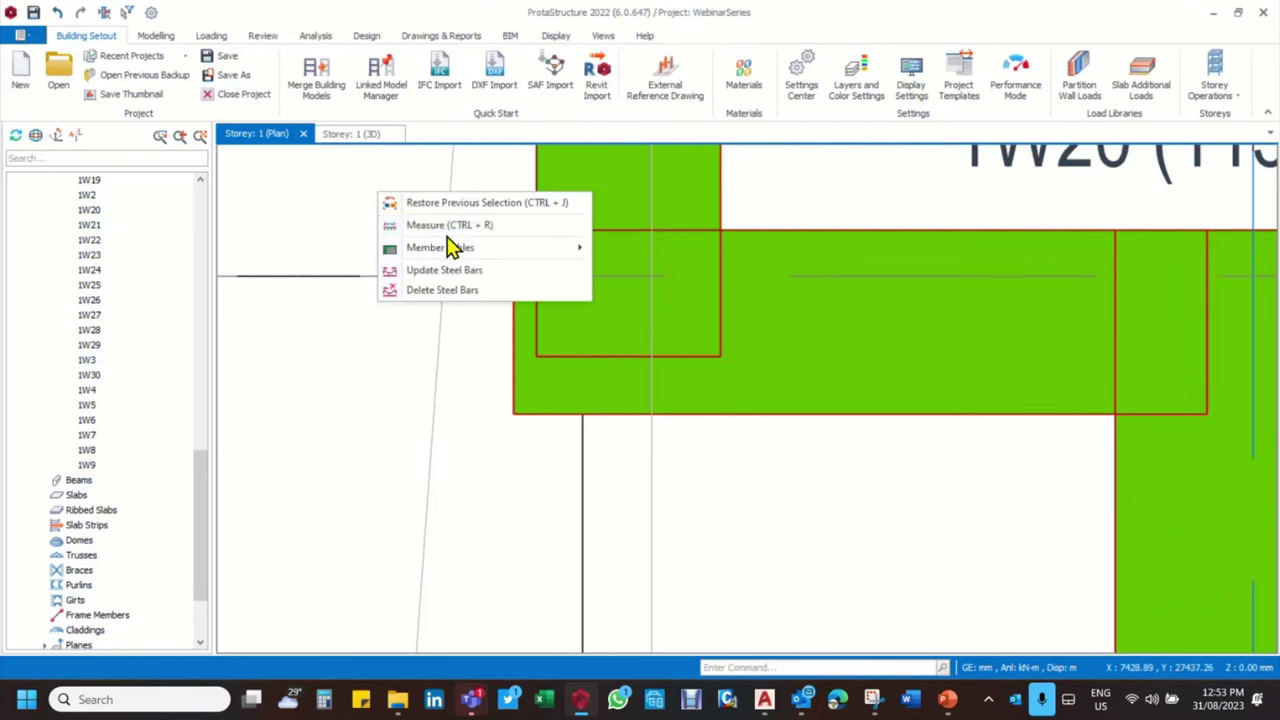
{"action": "left_click", "coordinate": [440, 223]}
{"action": "left_click", "coordinate": [653, 279]}
{"action": "left_click", "coordinate": [537, 277]}
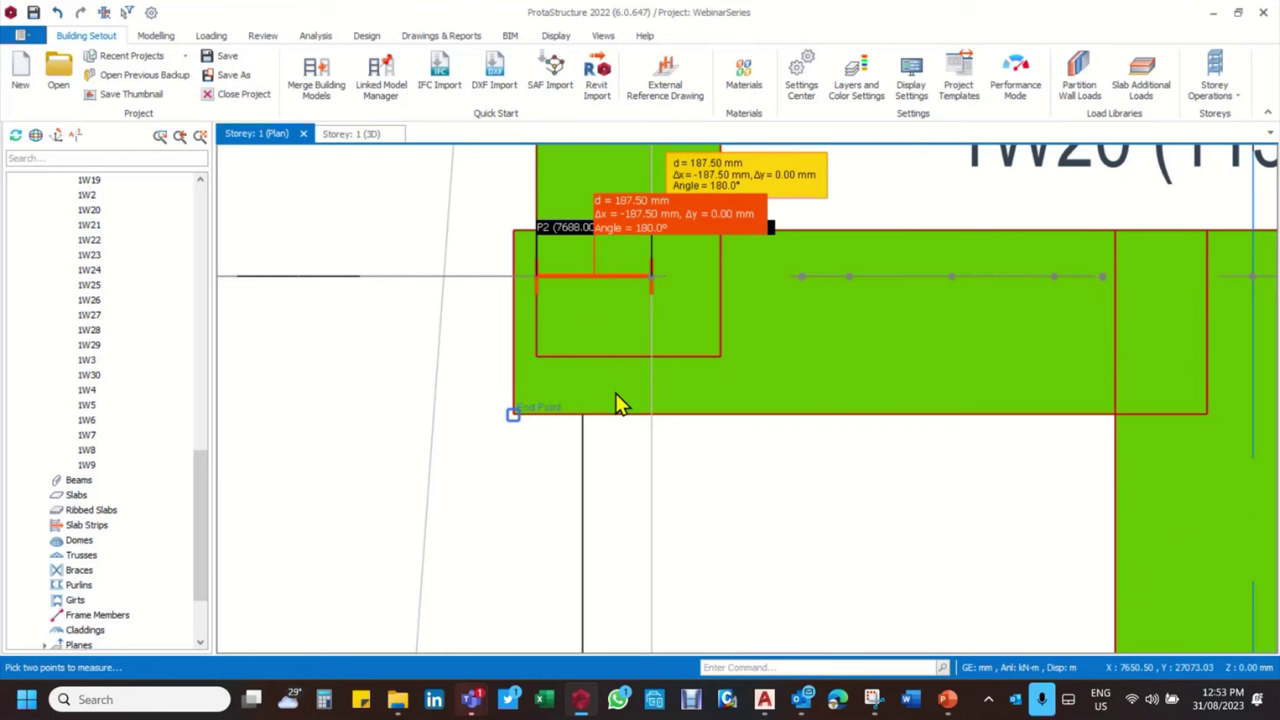
{"action": "double_click", "coordinate": [922, 369]}
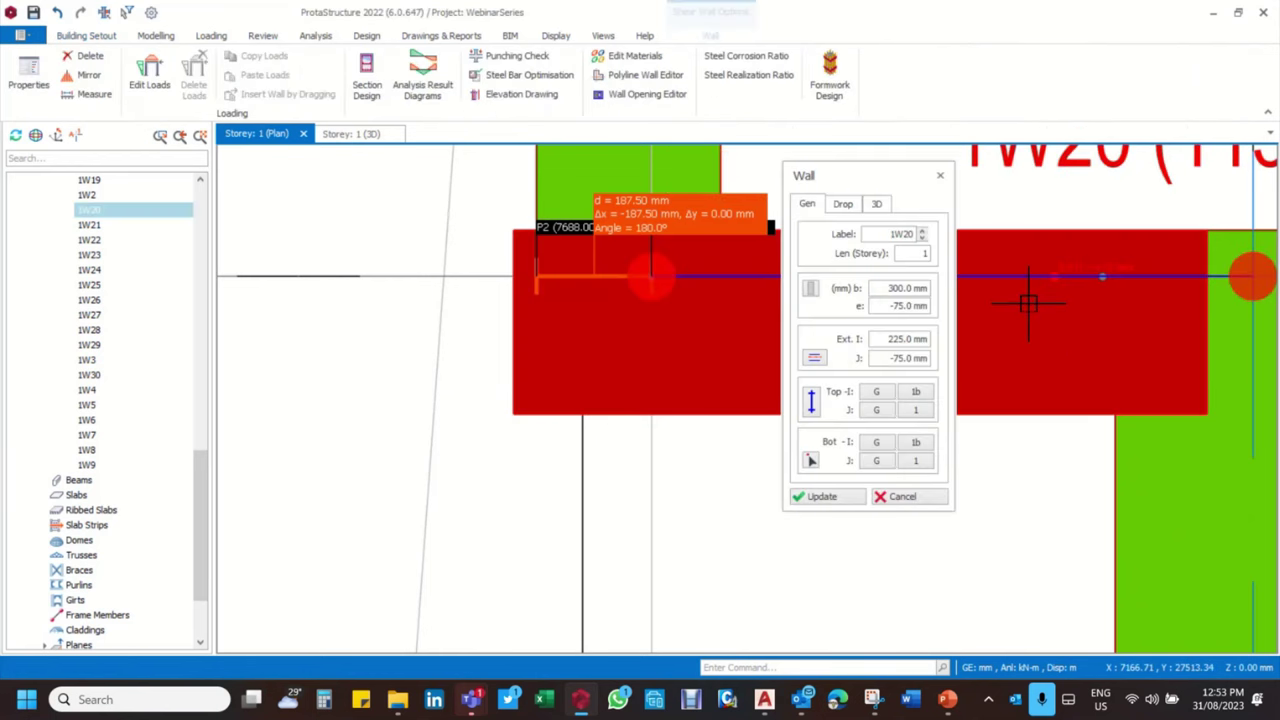
{"action": "left_click", "coordinate": [887, 360]}
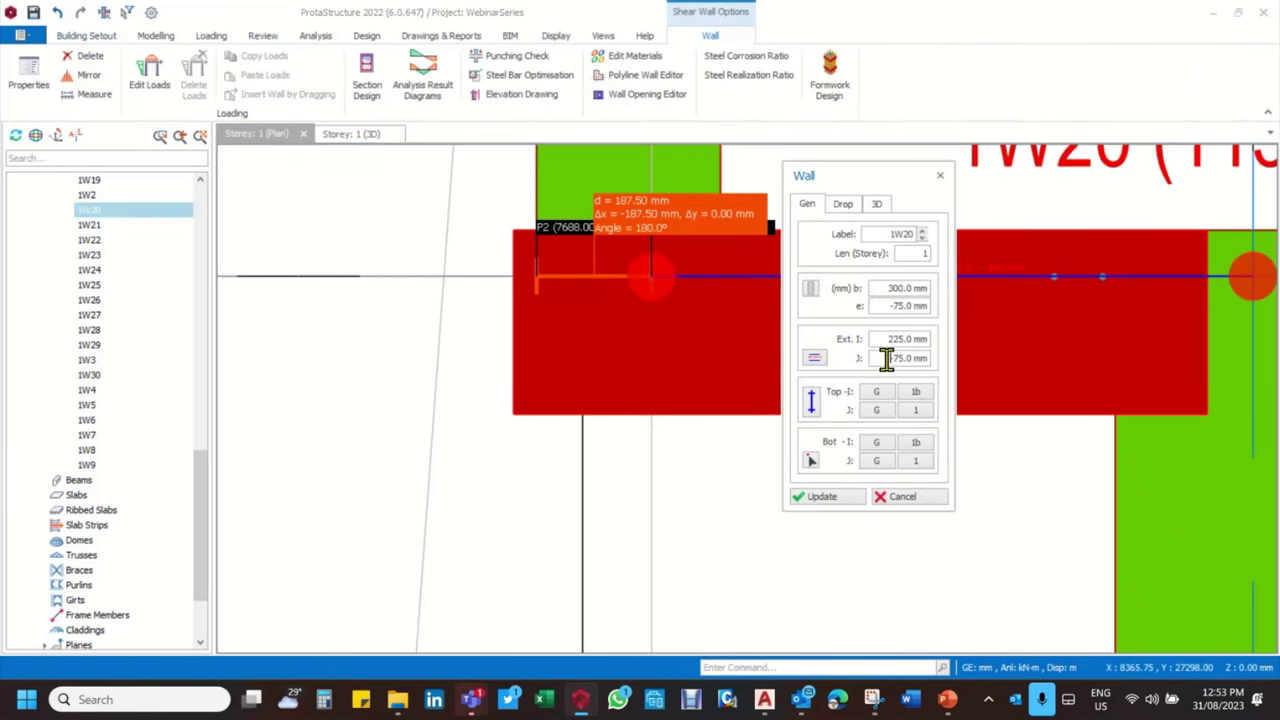
{"action": "left_click_drag", "start_coordinate": [883, 358], "coordinate": [934, 360]}
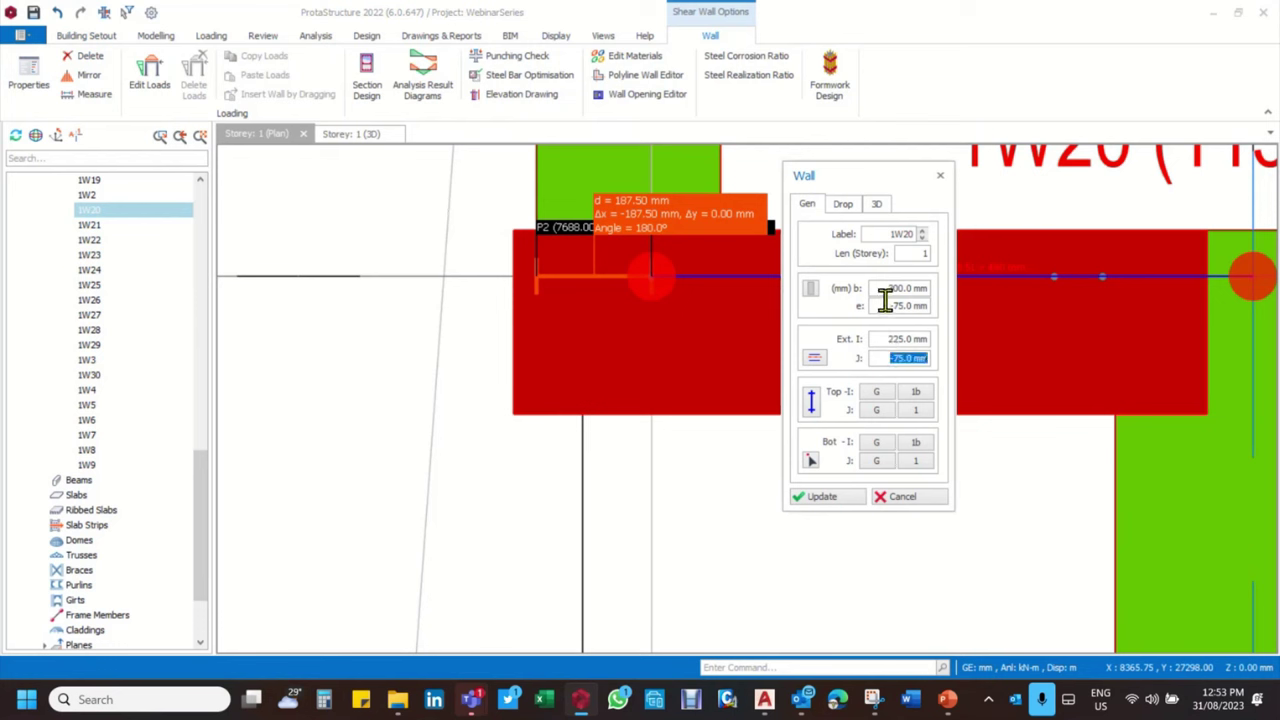
{"action": "left_click_drag", "start_coordinate": [887, 305], "coordinate": [950, 320]}
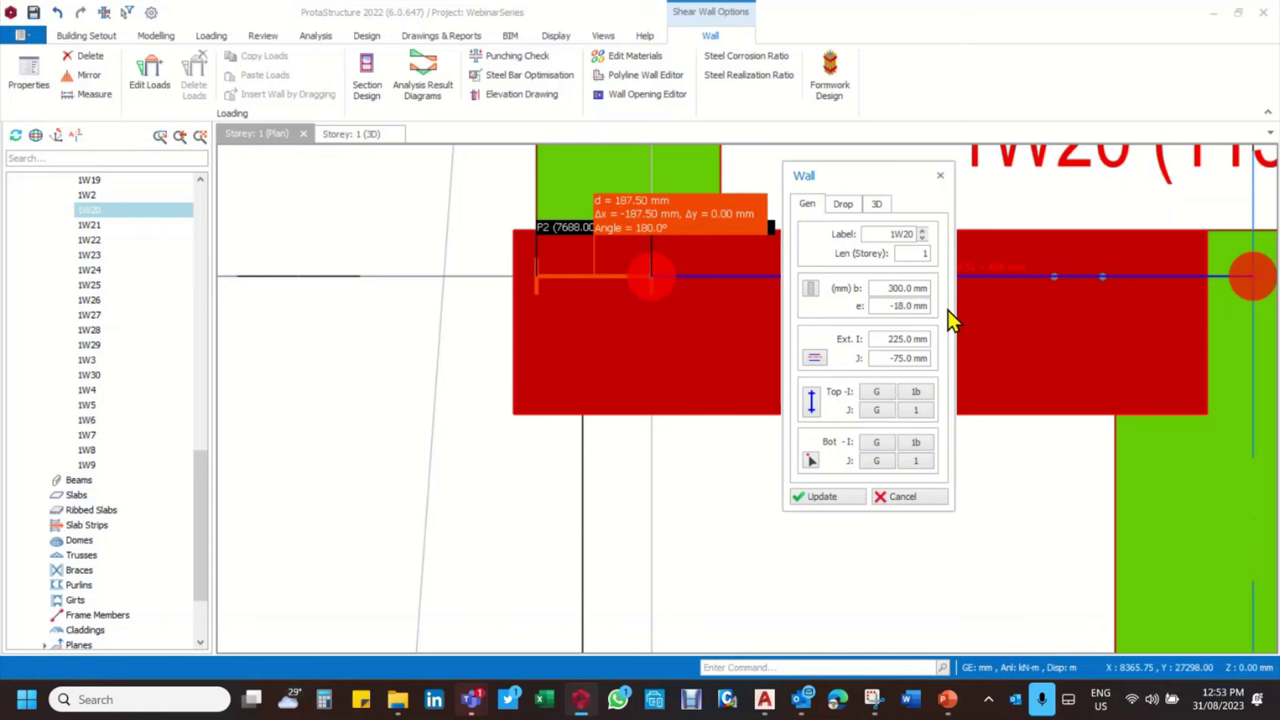
{"action": "type", "text": "-187.5"}
{"action": "left_click", "coordinate": [824, 497]}
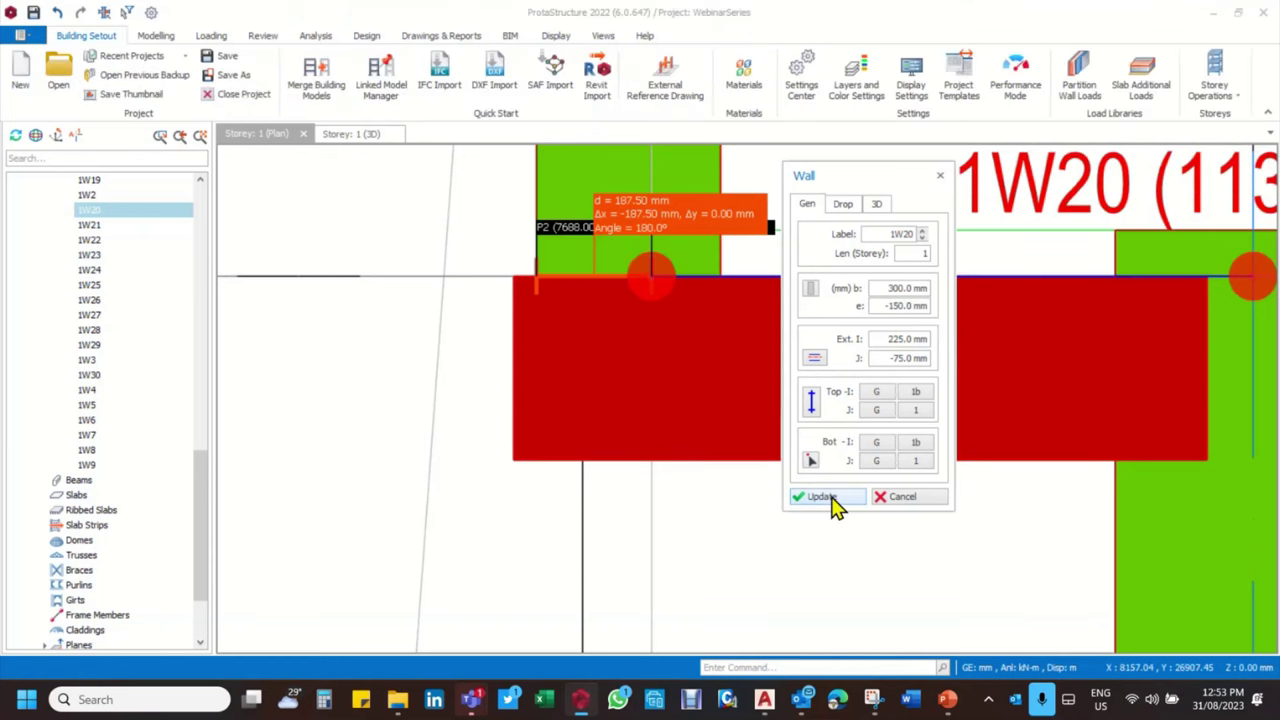
{"action": "left_click", "coordinate": [903, 497]}
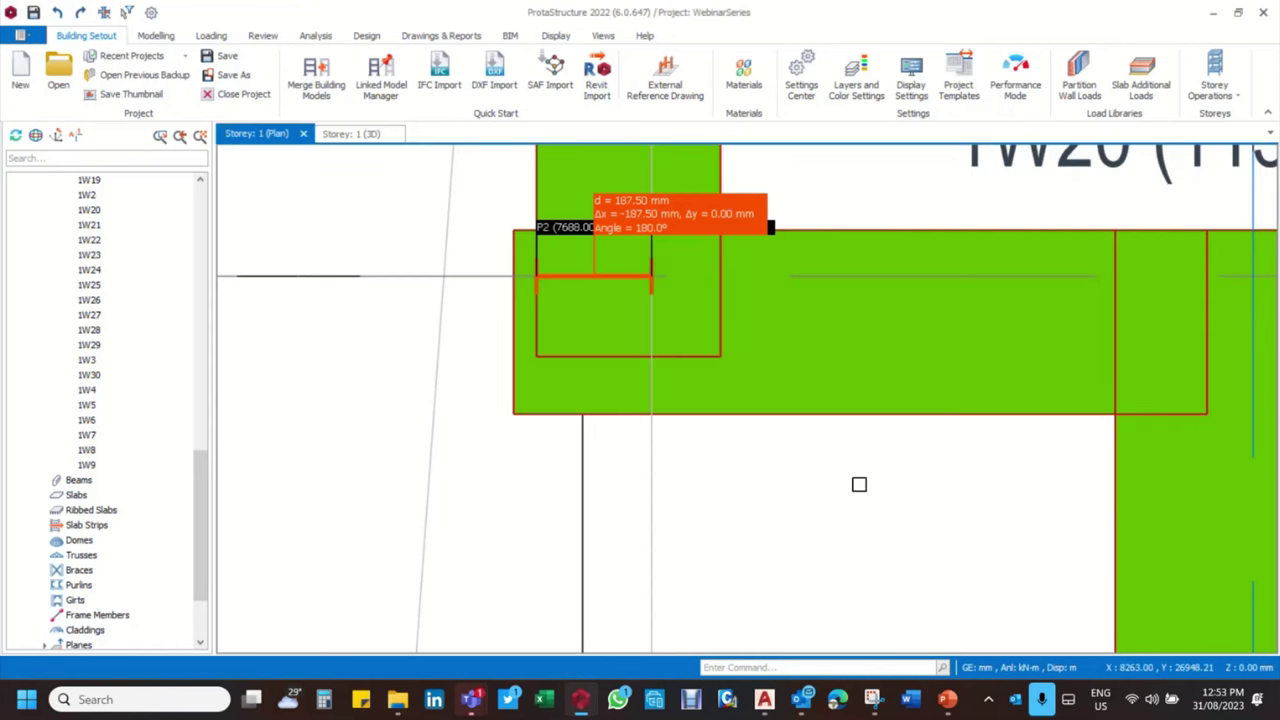
Reopen wall 1W20's properties, set its I-end extension to 187.5 mm and update the wall
{"action": "left_click", "coordinate": [930, 290]}
{"action": "double_click", "coordinate": [930, 290]}
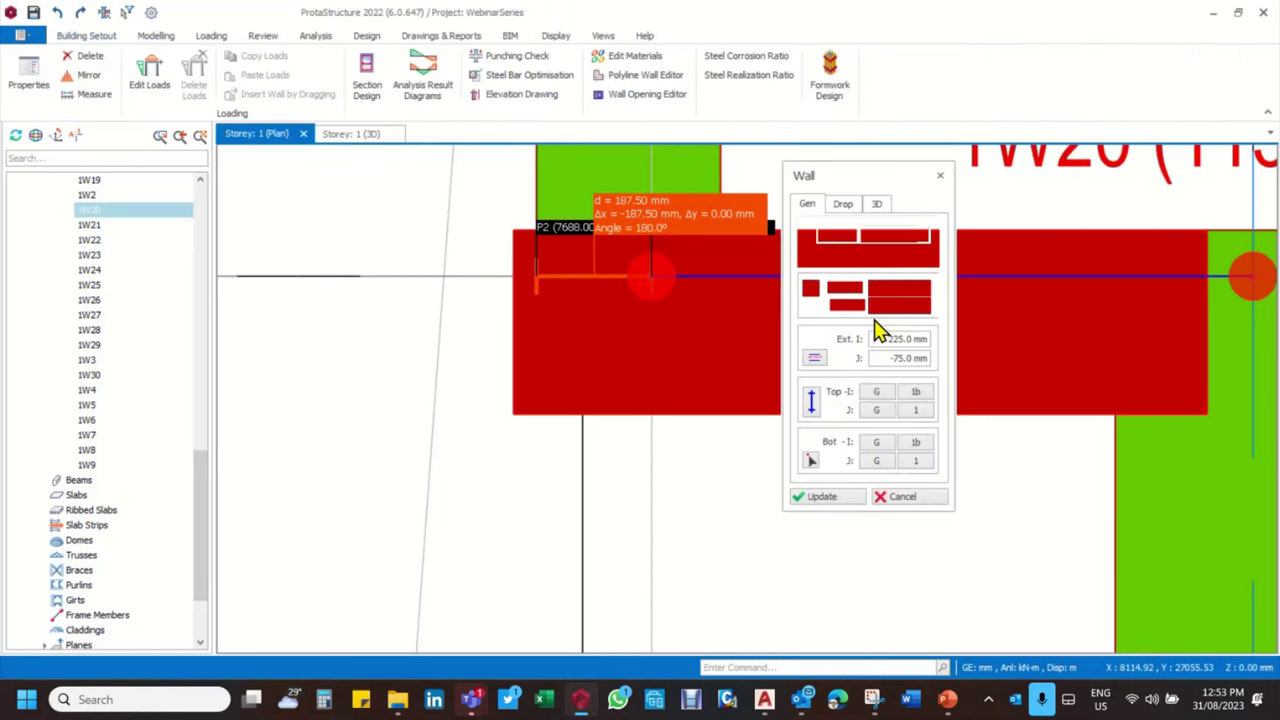
{"action": "left_click", "coordinate": [888, 358]}
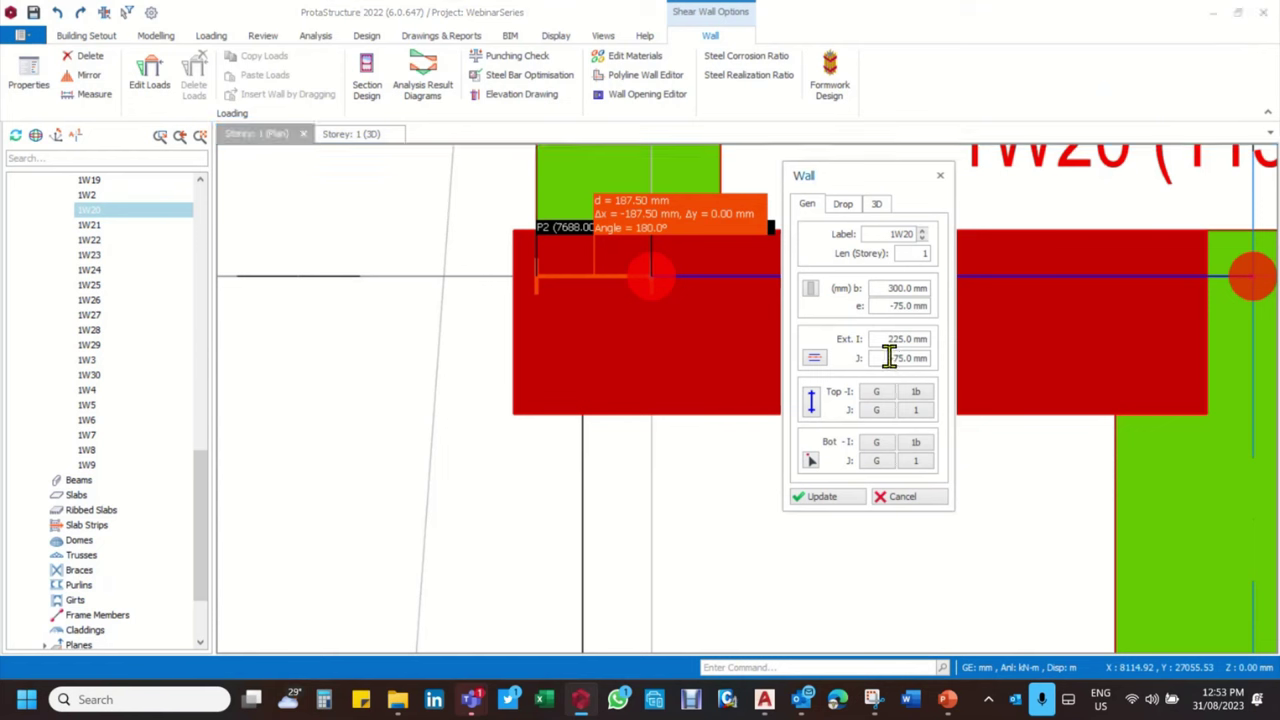
{"action": "left_click_drag", "start_coordinate": [886, 340], "coordinate": [936, 340]}
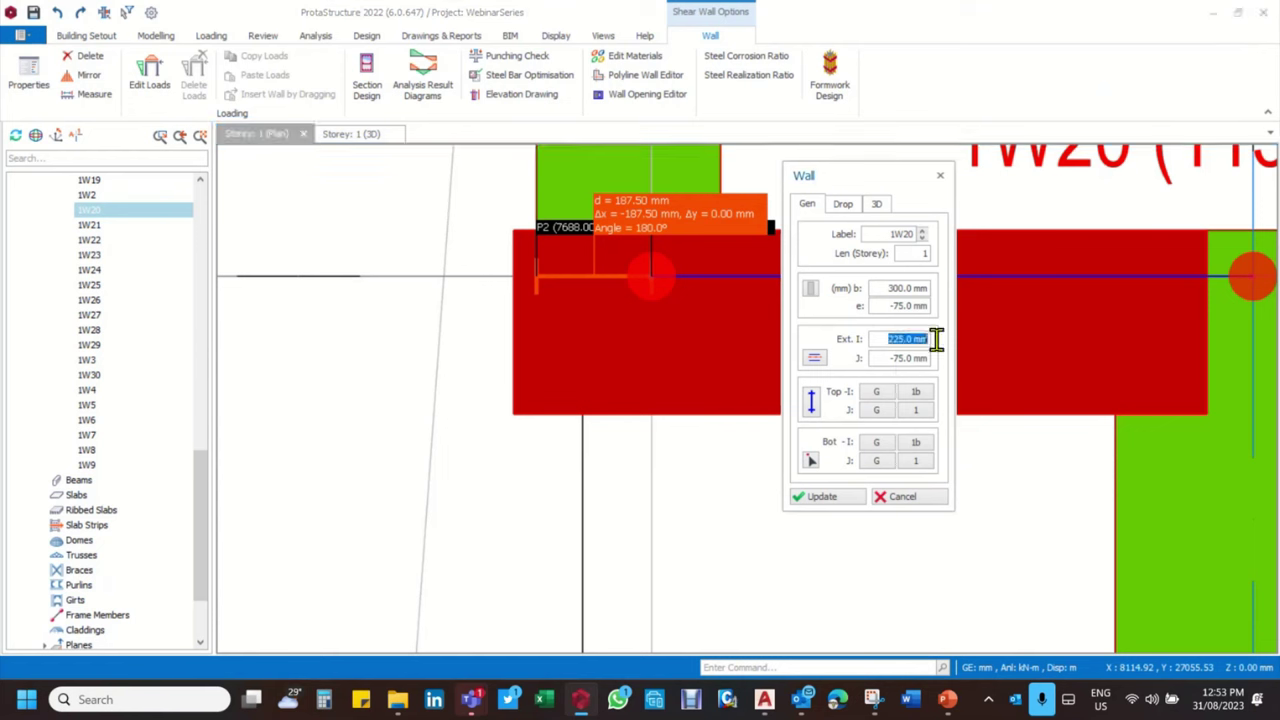
{"action": "type", "text": "180"}
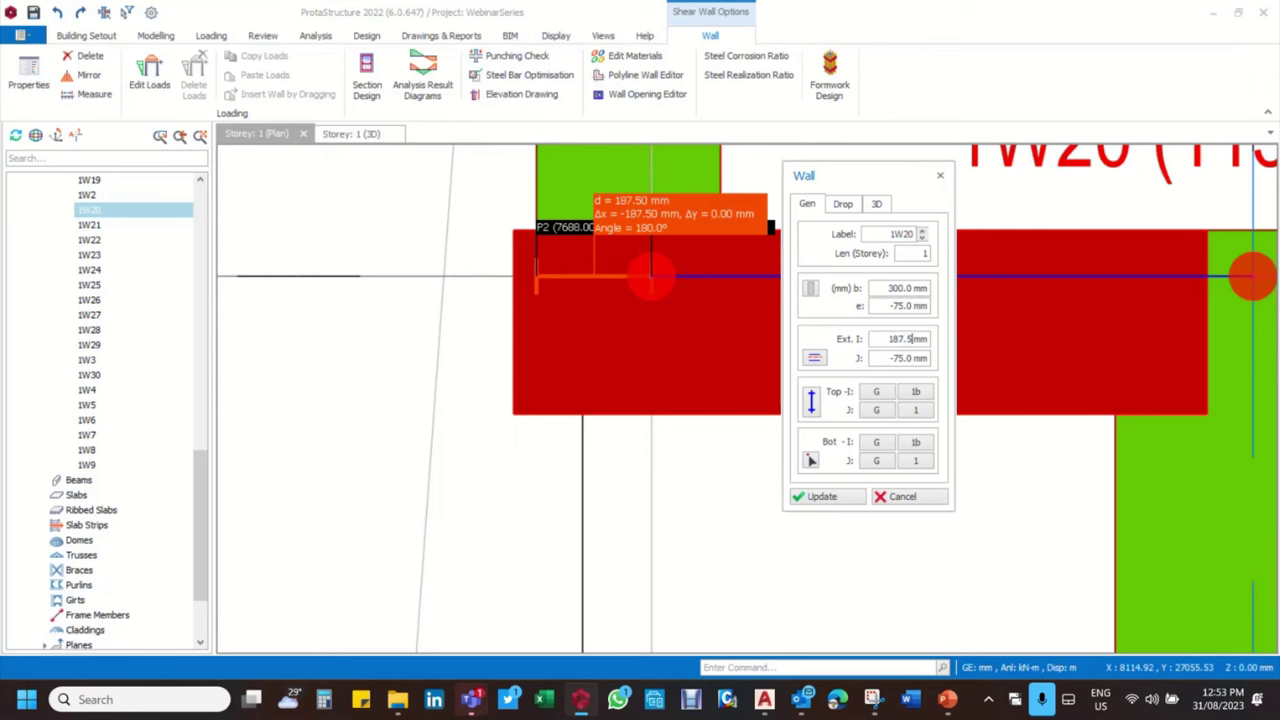
{"action": "left_click", "coordinate": [826, 500]}
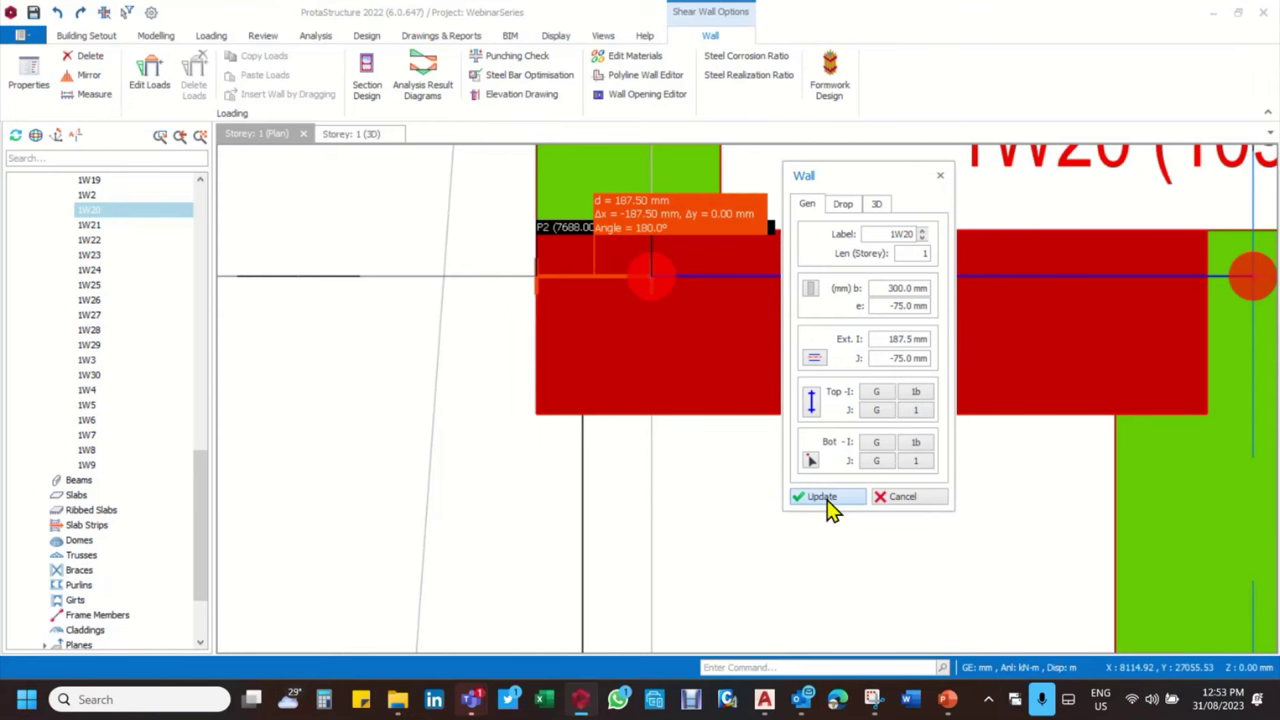
Set wall 1W20's J-end extension to 75 mm and update the wall
{"action": "scroll", "coordinate": [697, 474], "scroll_direction": "down", "scroll_amount": 4}
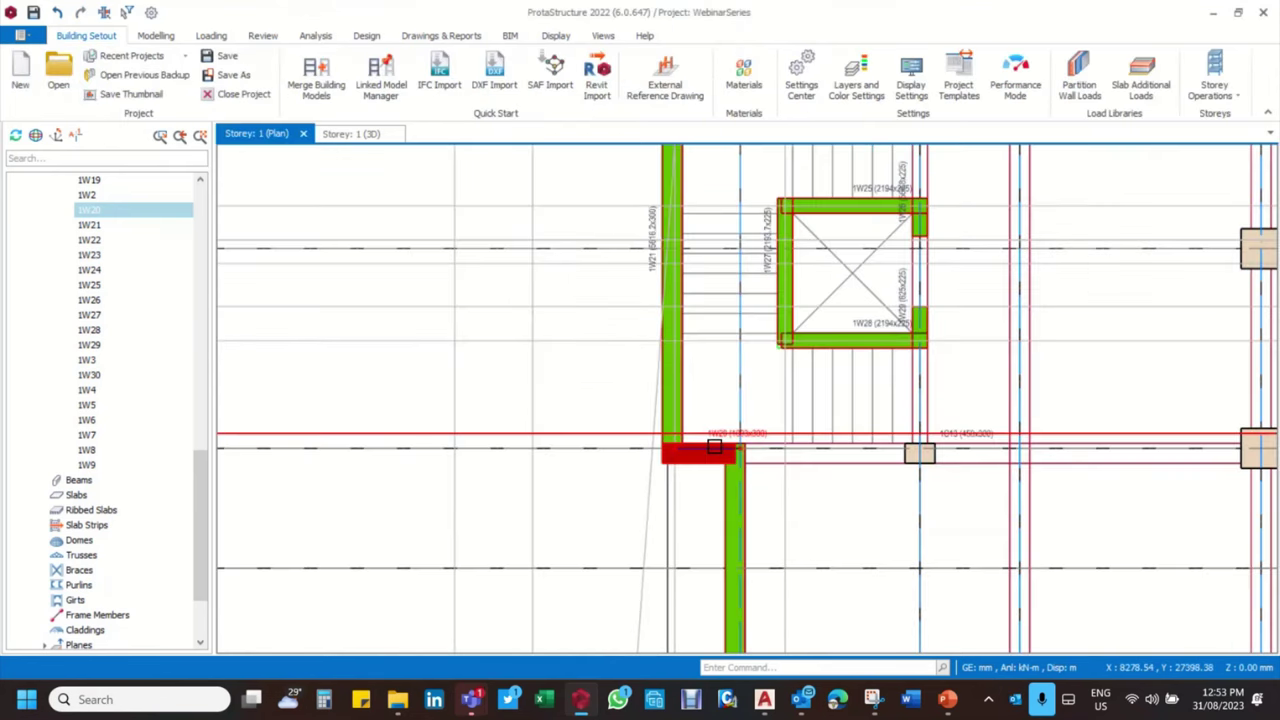
{"action": "scroll", "coordinate": [697, 474], "scroll_direction": "up", "scroll_amount": 5}
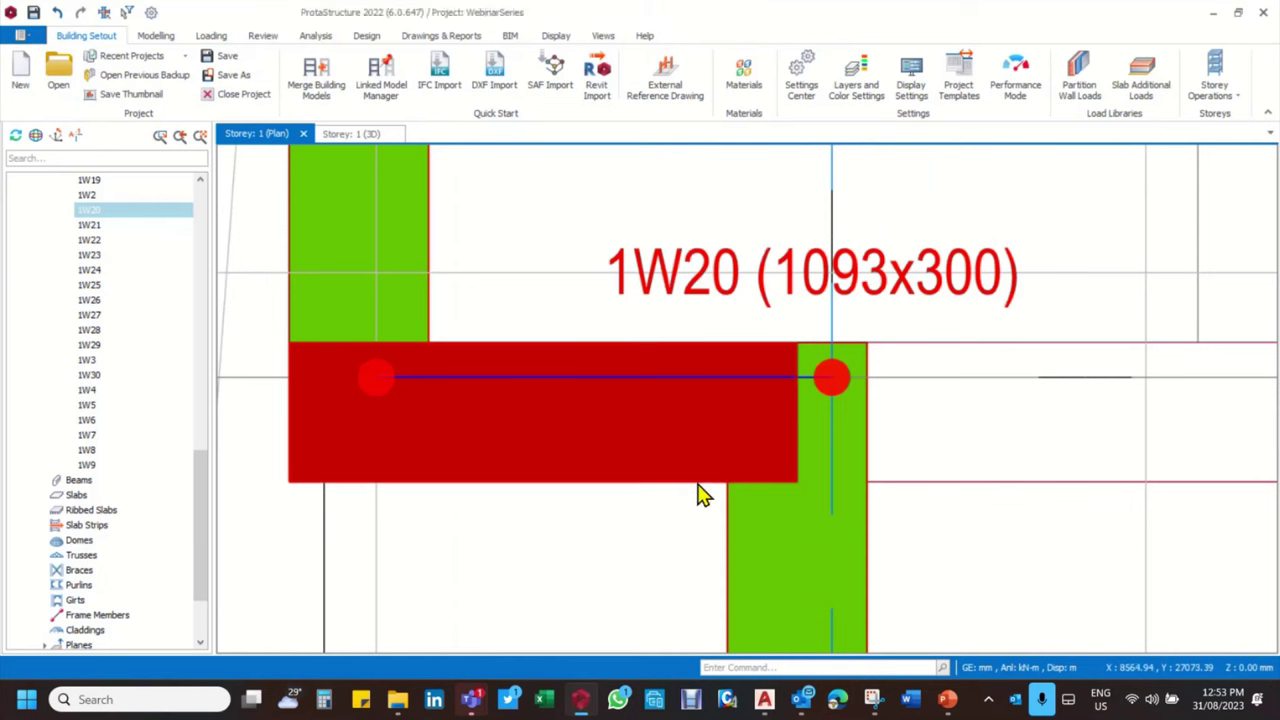
{"action": "double_click", "coordinate": [950, 435]}
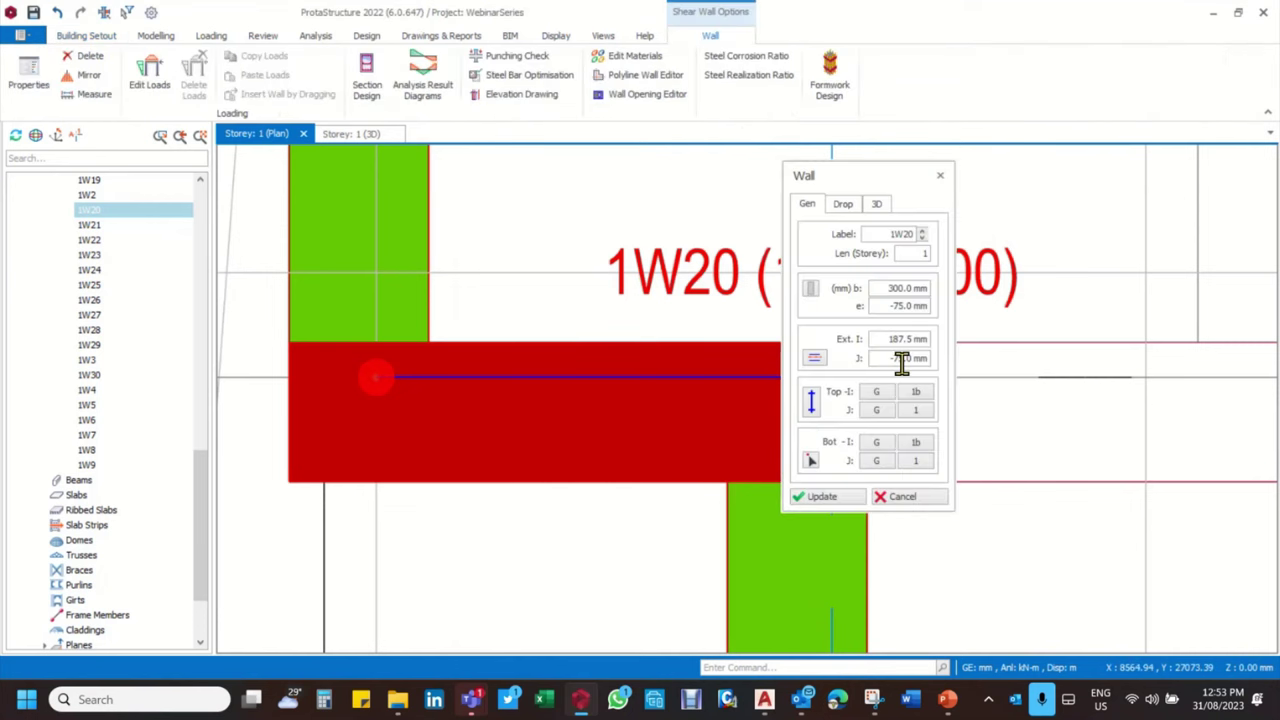
{"action": "left_click_drag", "start_coordinate": [894, 190], "coordinate": [1069, 182]}
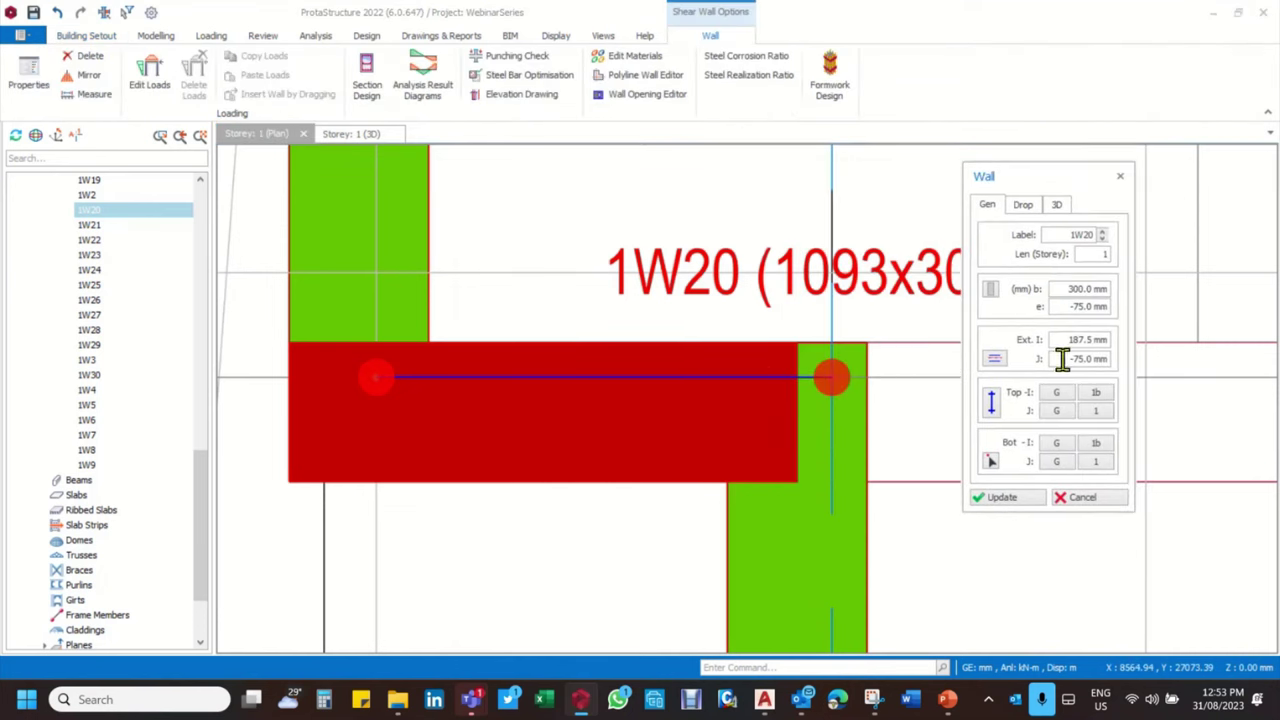
{"action": "left_click_drag", "start_coordinate": [1068, 359], "coordinate": [1112, 359]}
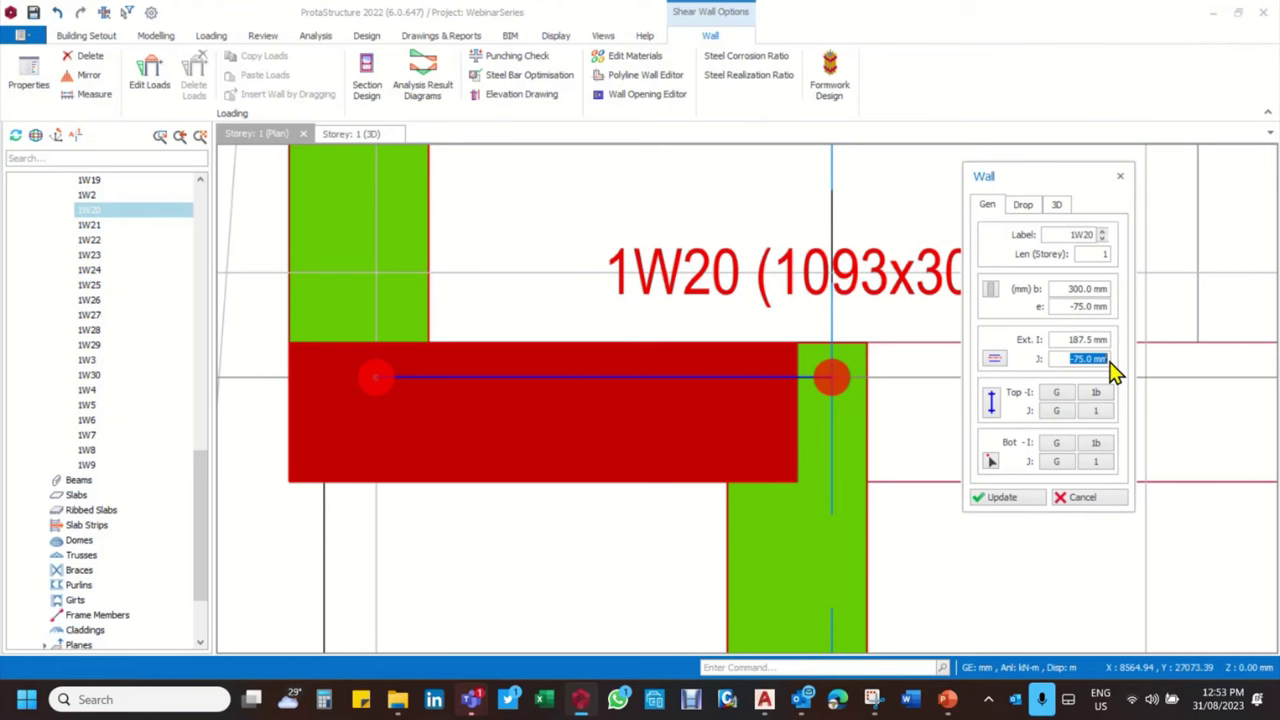
{"action": "type", "text": "75"}
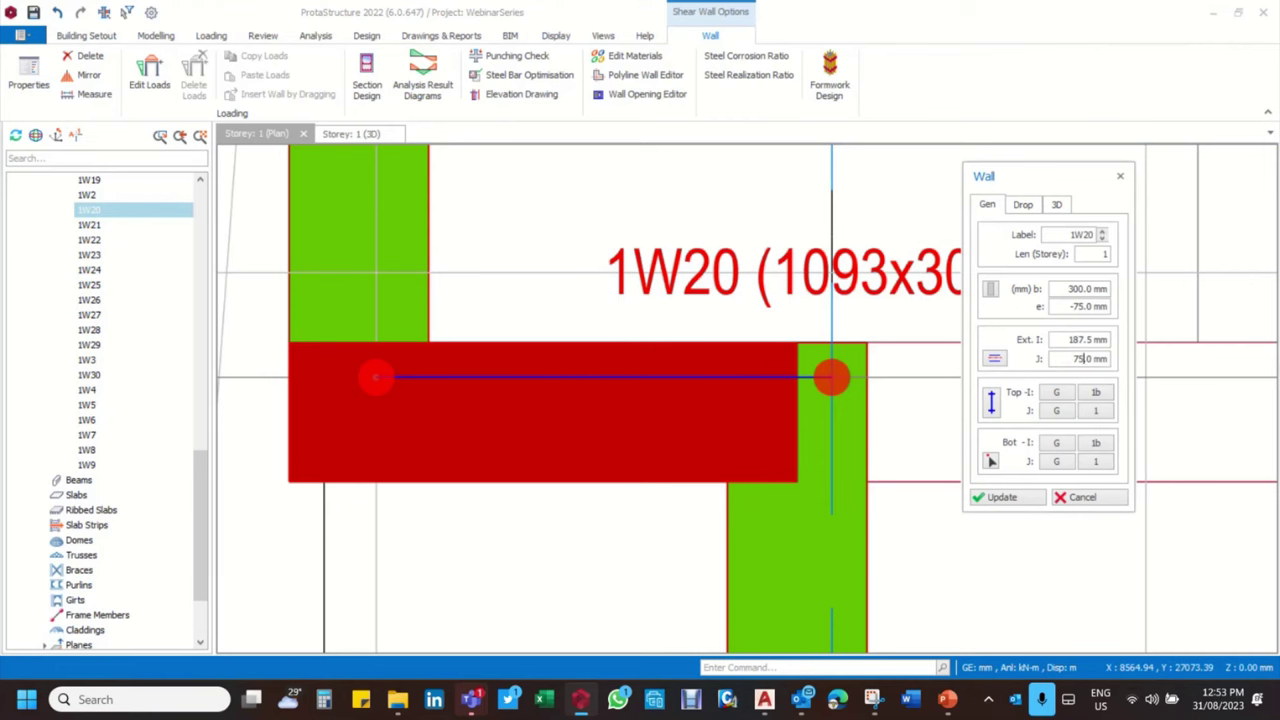
{"action": "left_click", "coordinate": [1001, 497]}
Examine the wall junctions around the stair core near grids E and G and at the upper-left corner of the building
{"action": "scroll", "coordinate": [886, 449], "scroll_direction": "down", "scroll_amount": 3}
{"action": "scroll", "coordinate": [803, 453], "scroll_direction": "down", "scroll_amount": 3}
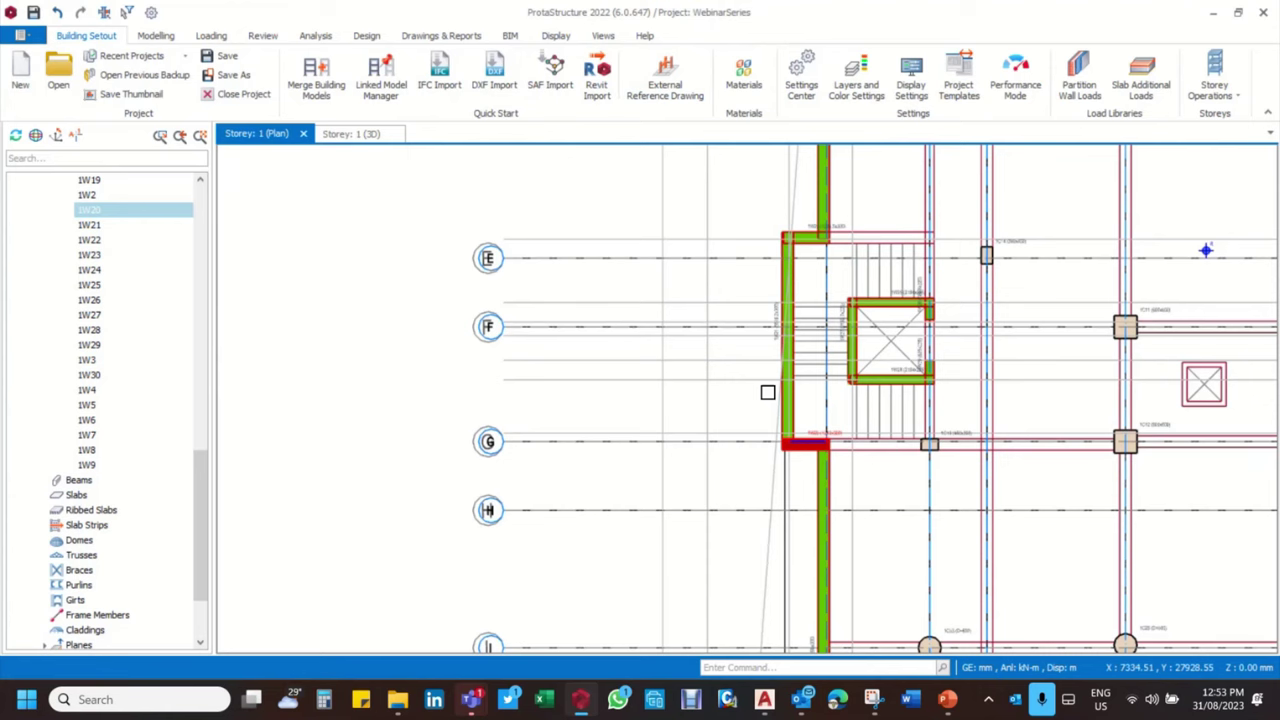
{"action": "scroll", "coordinate": [691, 423], "scroll_direction": "up", "scroll_amount": 5}
{"action": "scroll", "coordinate": [652, 389], "scroll_direction": "down", "scroll_amount": 1}
{"action": "scroll", "coordinate": [1000, 360], "scroll_direction": "down", "scroll_amount": 3}
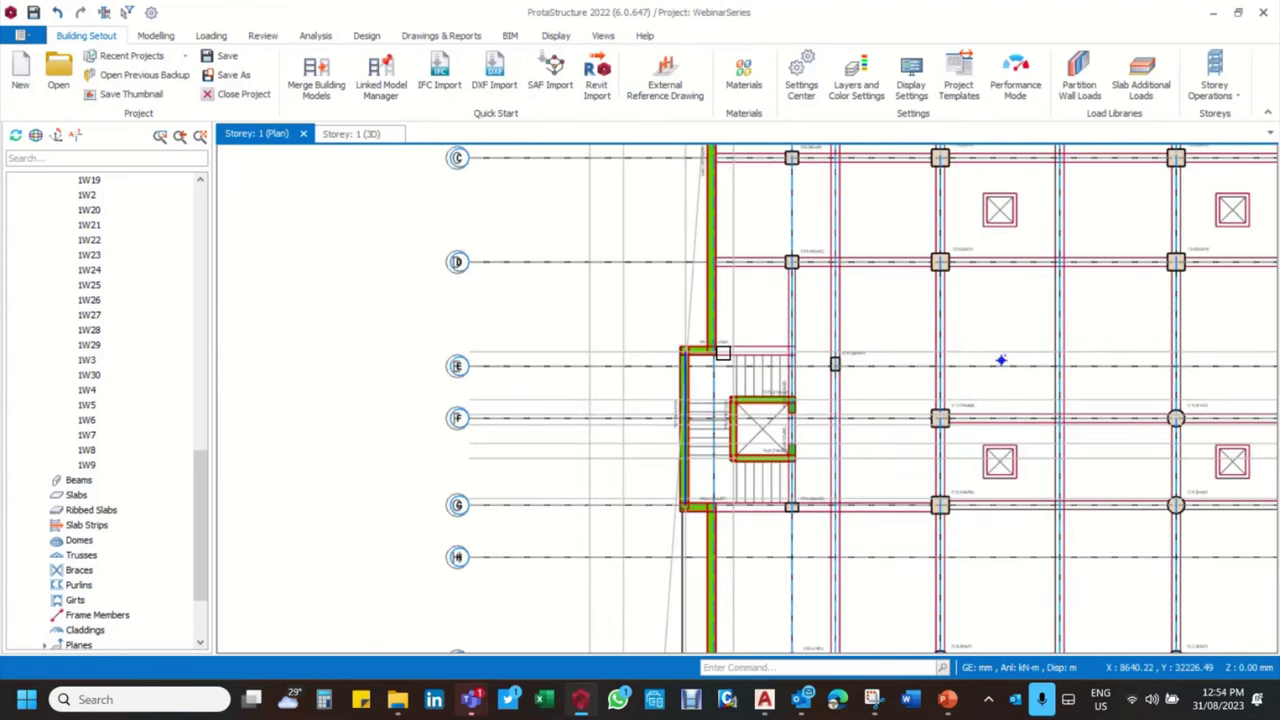
{"action": "scroll", "coordinate": [663, 223], "scroll_direction": "up", "scroll_amount": 4}
{"action": "scroll", "coordinate": [582, 207], "scroll_direction": "up", "scroll_amount": 1}
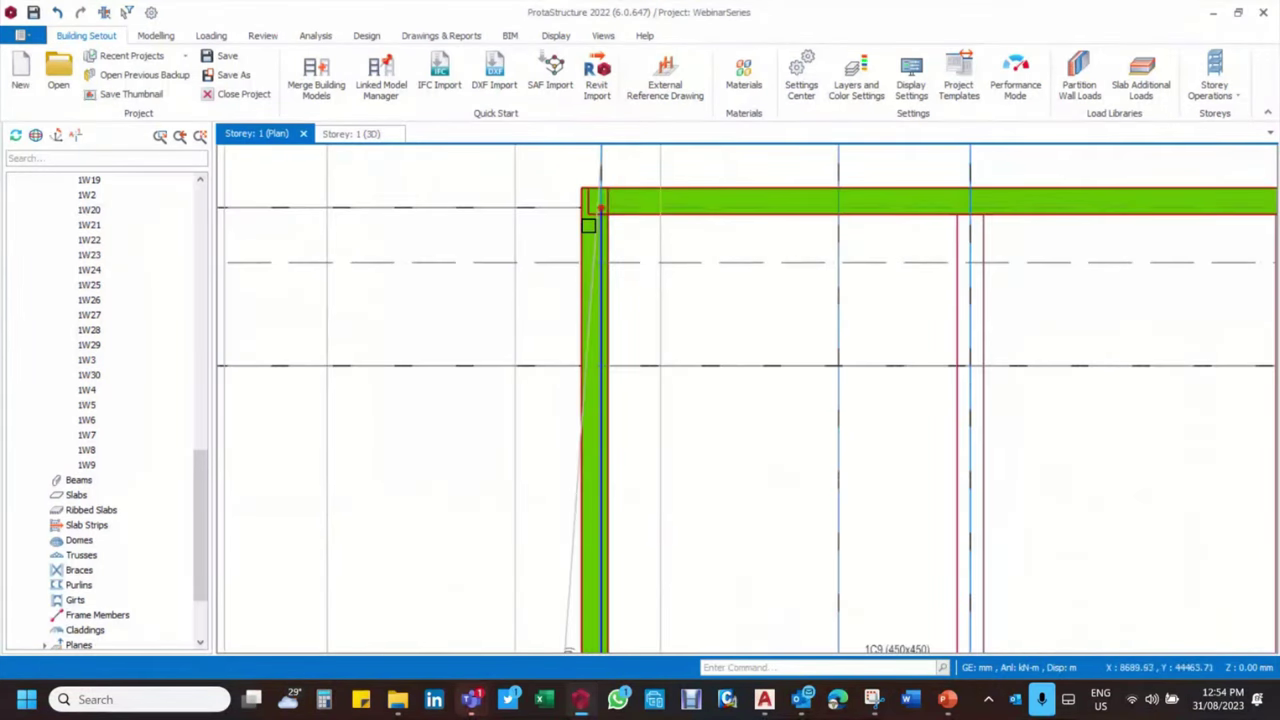
{"action": "scroll", "coordinate": [586, 214], "scroll_direction": "down", "scroll_amount": 4}
Set the I-end extension of wall 1W2 to 150 mm at its junction with wall 1W3, update it and close its properties
{"action": "scroll", "coordinate": [869, 357], "scroll_direction": "up", "scroll_amount": 3}
{"action": "scroll", "coordinate": [893, 291], "scroll_direction": "up", "scroll_amount": 2}
{"action": "scroll", "coordinate": [893, 291], "scroll_direction": "up", "scroll_amount": 3}
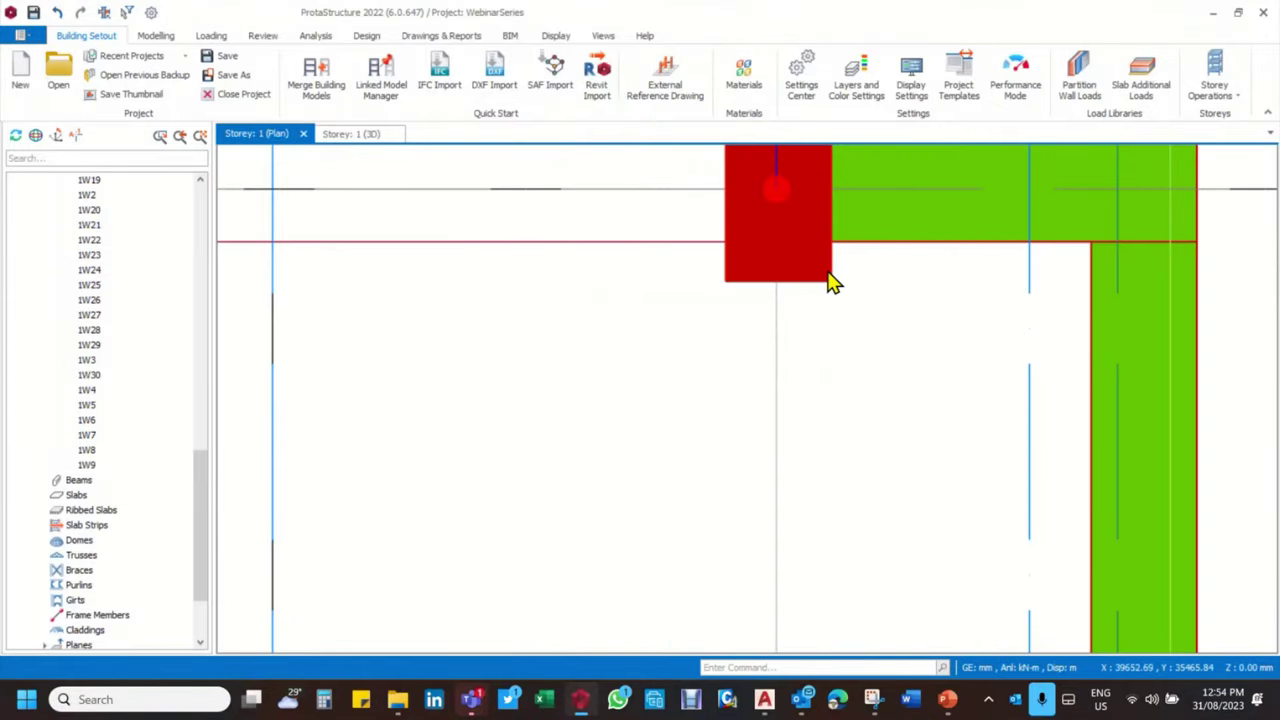
{"action": "double_click", "coordinate": [829, 278]}
{"action": "scroll", "coordinate": [830, 340], "scroll_direction": "down", "scroll_amount": 2}
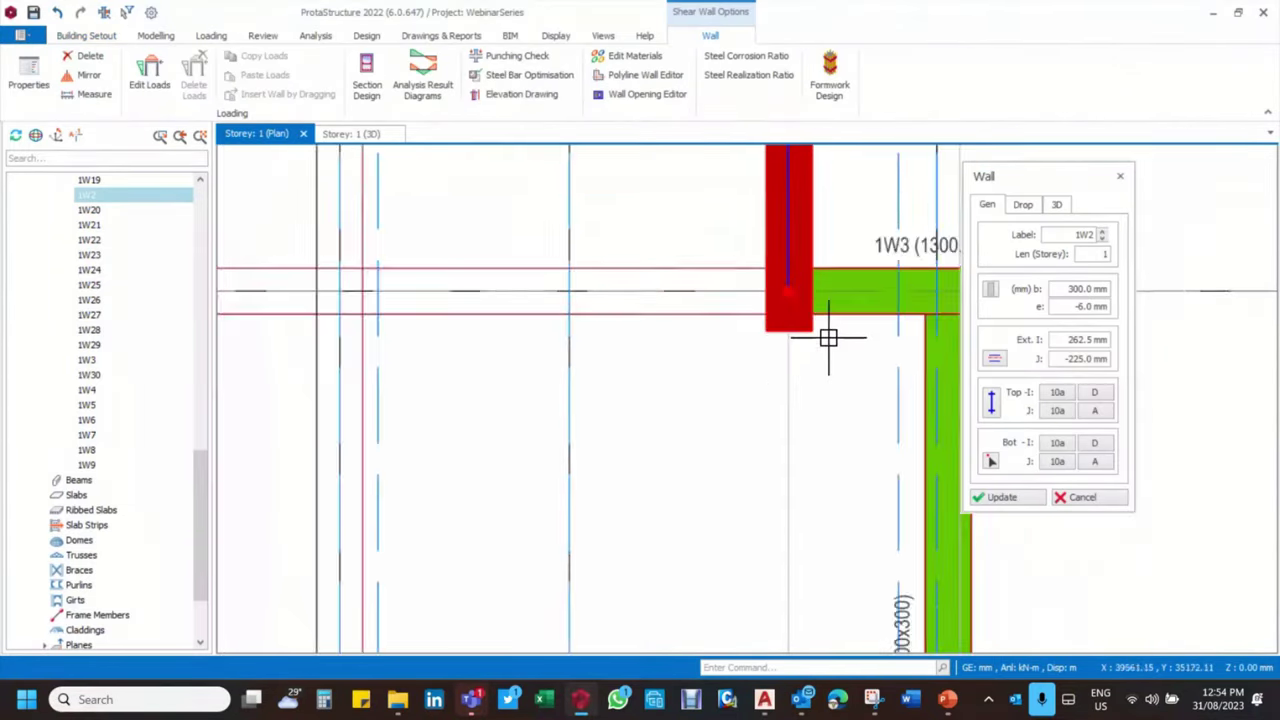
{"action": "scroll", "coordinate": [830, 335], "scroll_direction": "up", "scroll_amount": 3}
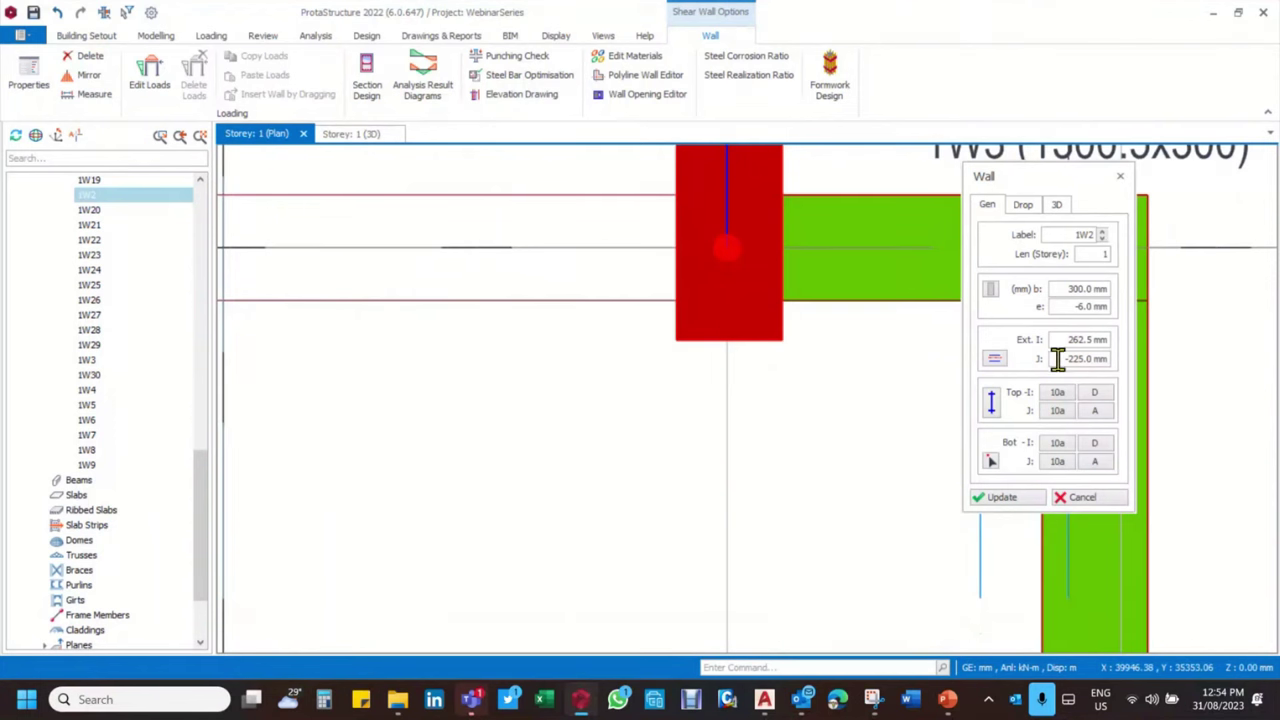
{"action": "left_click_drag", "start_coordinate": [1062, 340], "coordinate": [1123, 345]}
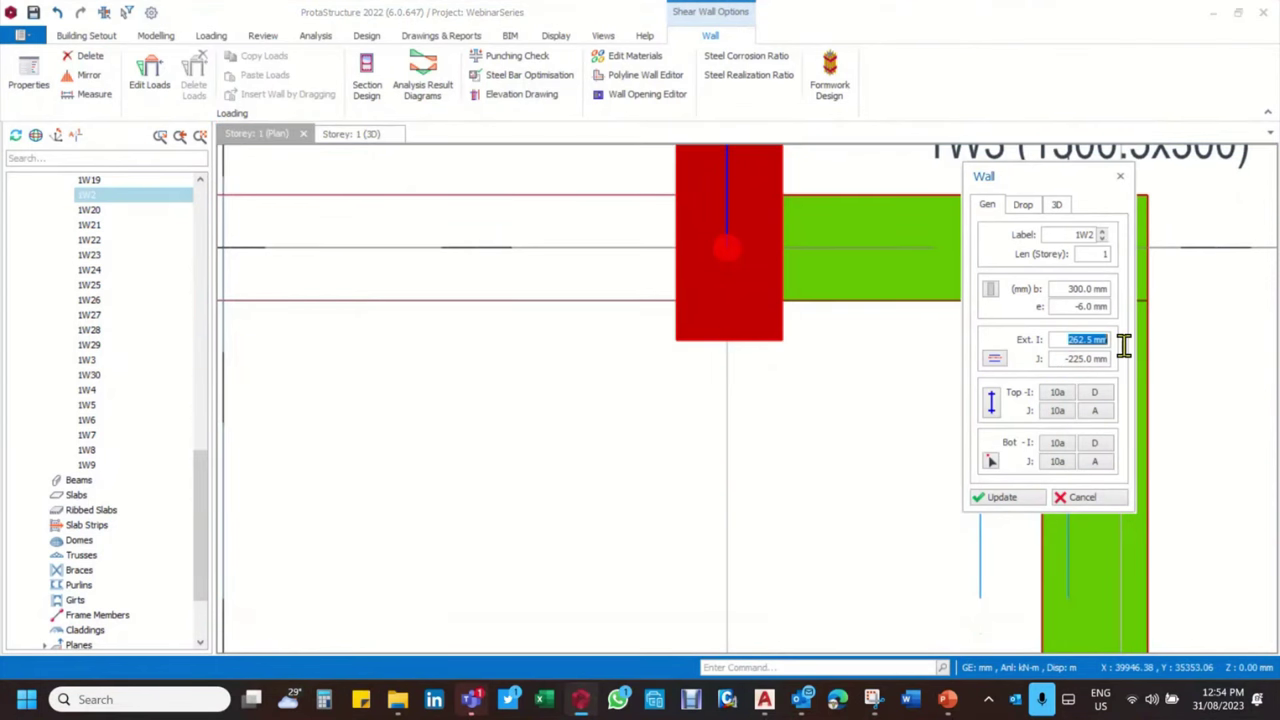
{"action": "type", "text": "150"}
{"action": "left_click", "coordinate": [1003, 497]}
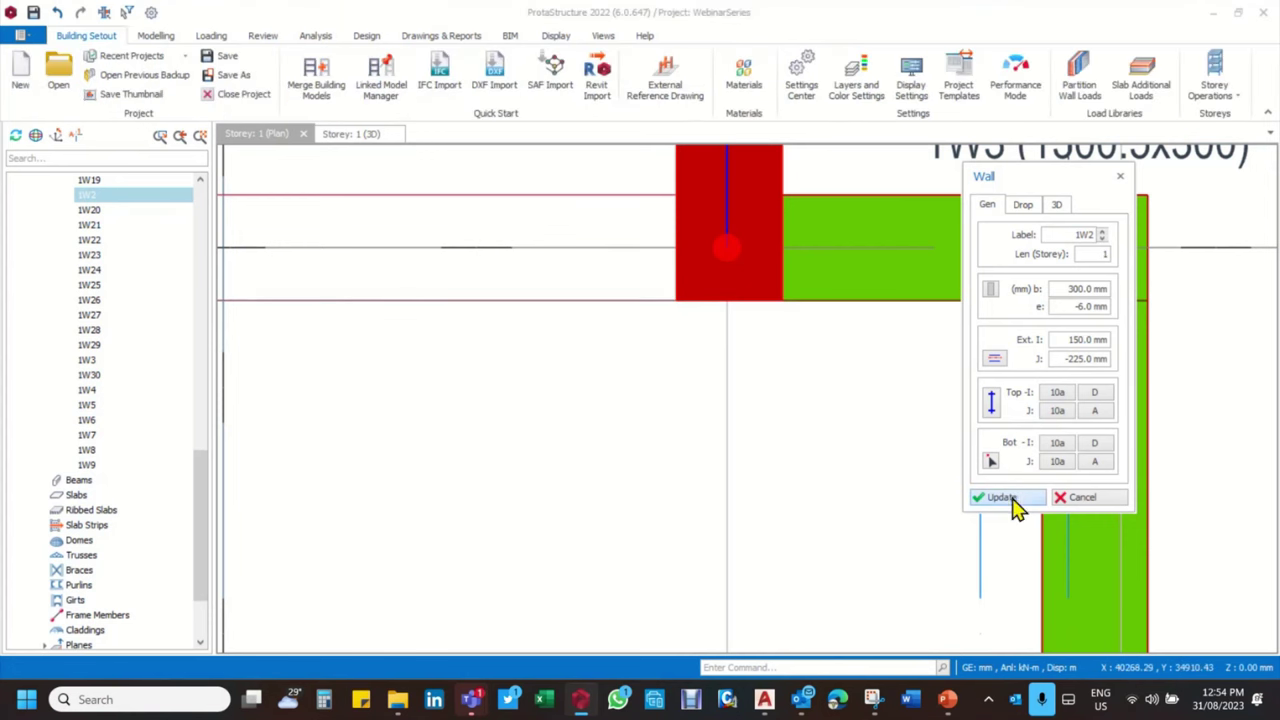
{"action": "left_click", "coordinate": [1091, 503]}
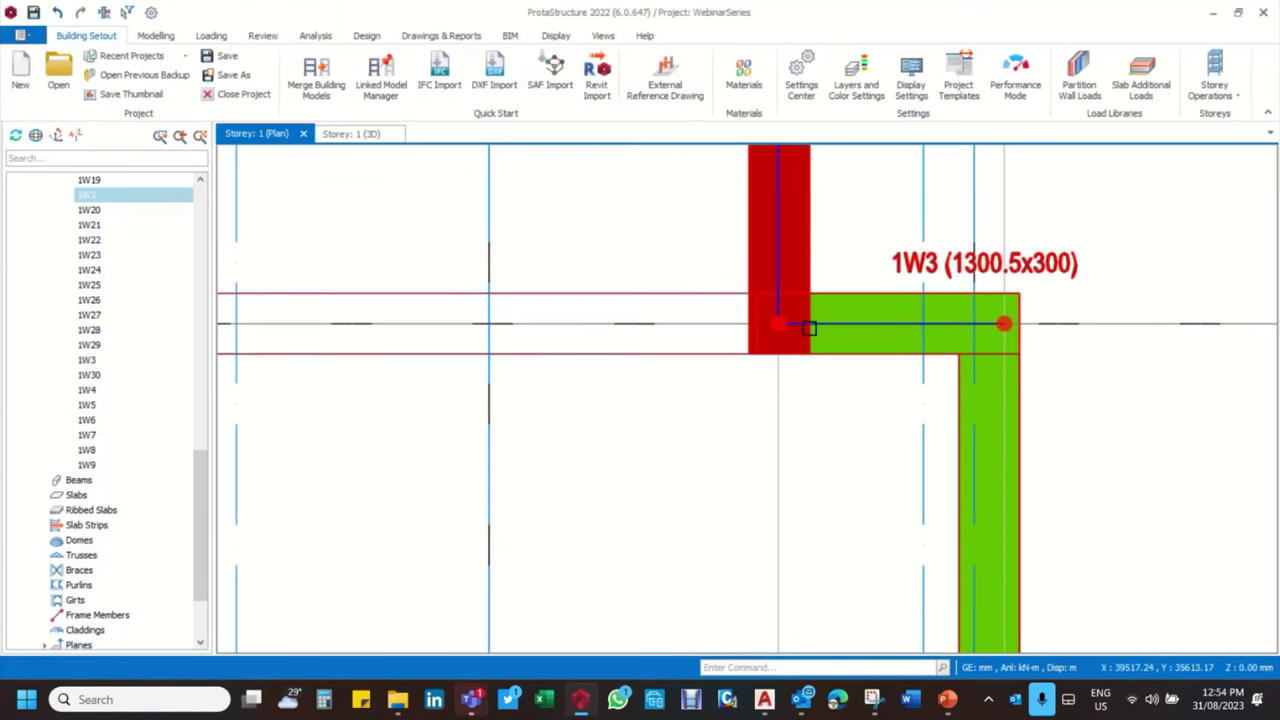
Measure along the outer face of wall 1W2 from the grid D line to the wall's lower end
{"action": "scroll", "coordinate": [700, 335], "scroll_direction": "up", "scroll_amount": 6}
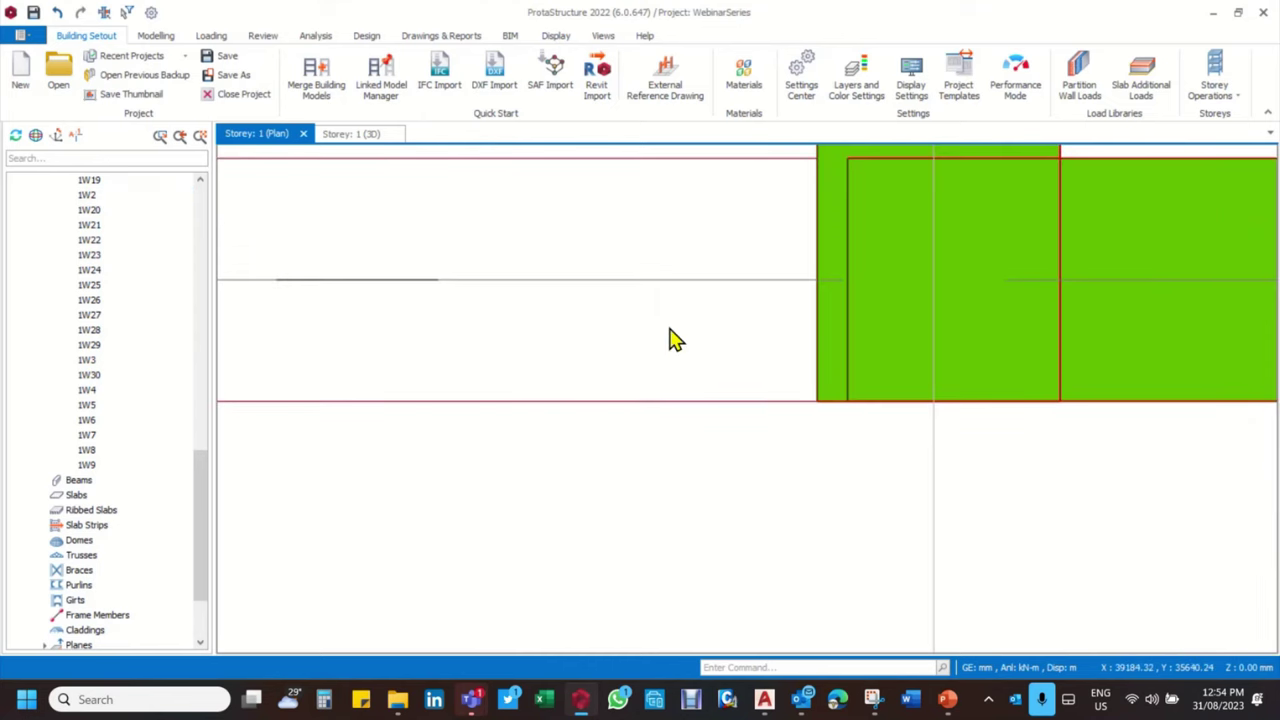
{"action": "right_click", "coordinate": [669, 327]}
{"action": "left_click", "coordinate": [733, 370]}
{"action": "left_click", "coordinate": [817, 280]}
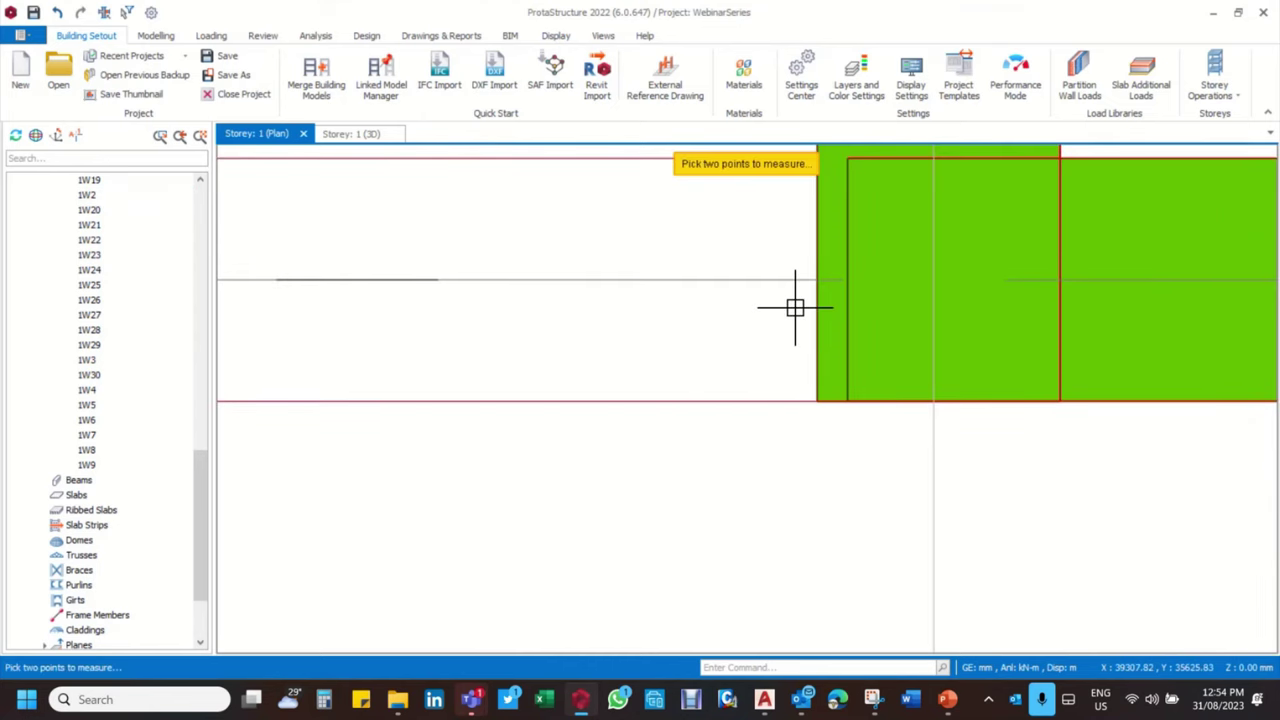
{"action": "left_click", "coordinate": [816, 400]}
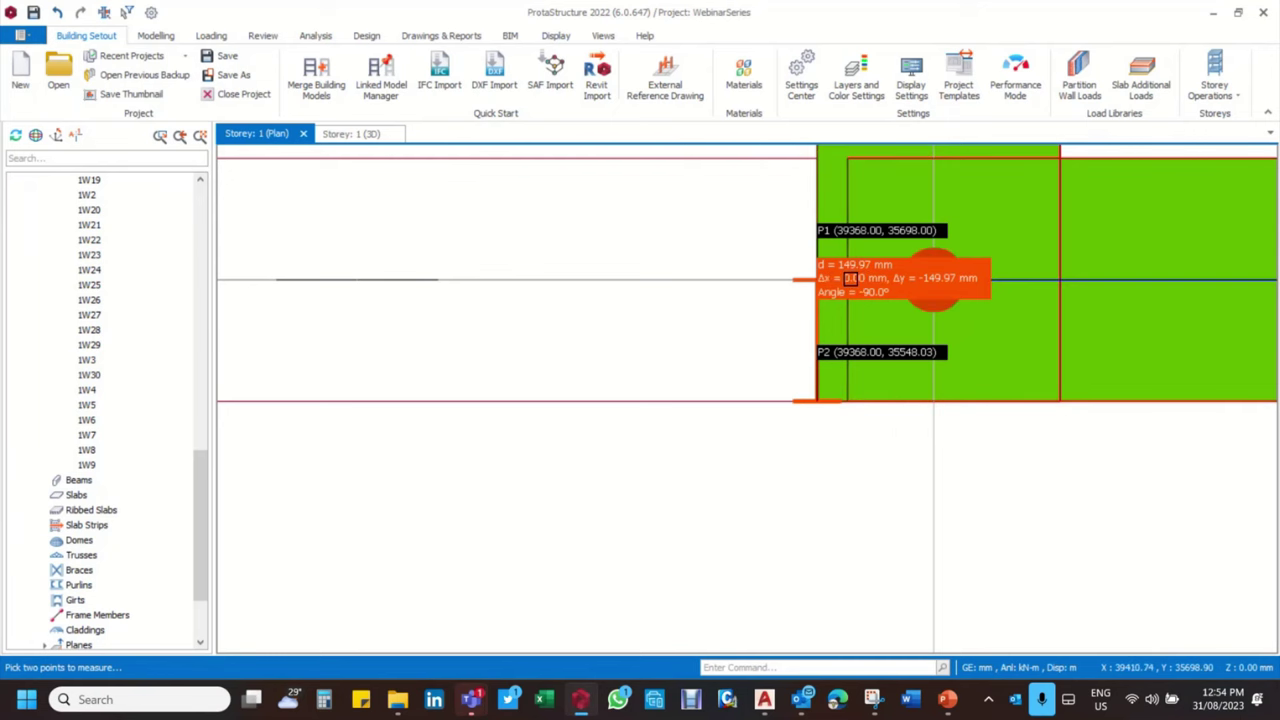
Review the overall Storey 1 plan and examine the columns and beams around column 1C1
{"action": "scroll", "coordinate": [855, 280], "scroll_direction": "down", "scroll_amount": 10}
{"action": "scroll", "coordinate": [806, 346], "scroll_direction": "up", "scroll_amount": 8}
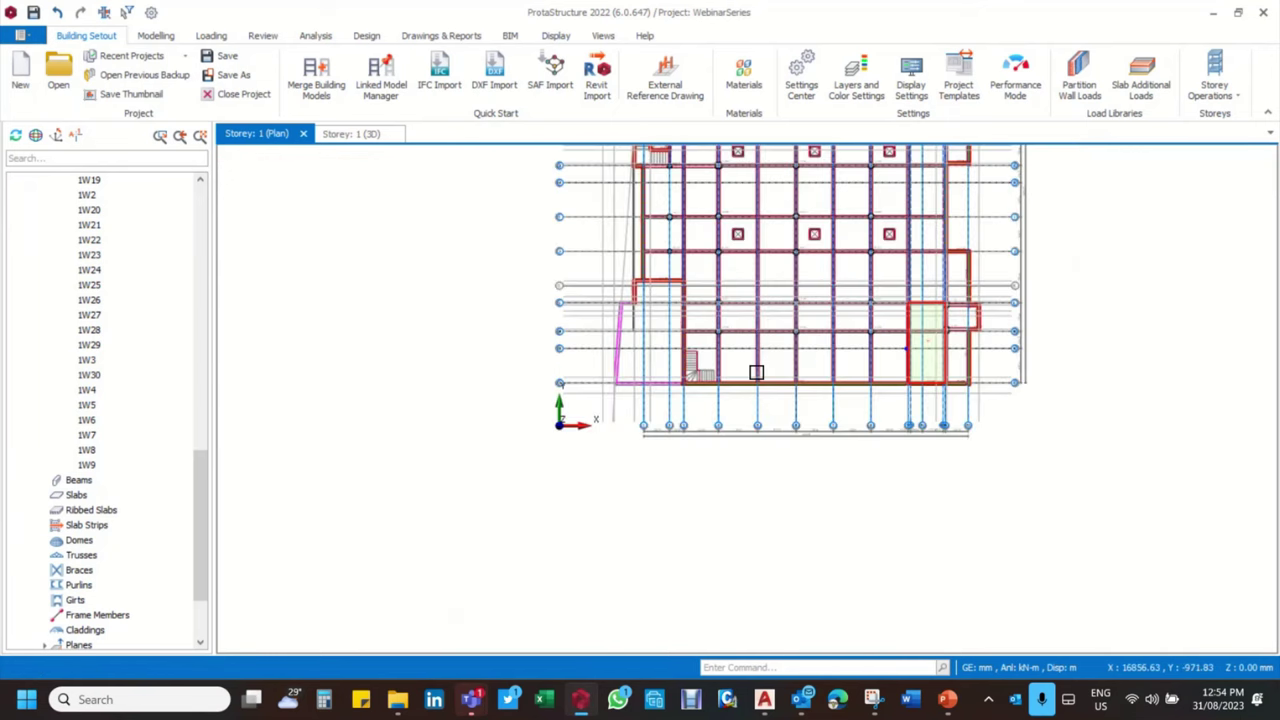
{"action": "scroll", "coordinate": [594, 483], "scroll_direction": "down", "scroll_amount": 8}
{"action": "scroll", "coordinate": [570, 395], "scroll_direction": "up", "scroll_amount": 8}
{"action": "scroll", "coordinate": [578, 403], "scroll_direction": "up", "scroll_amount": 3}
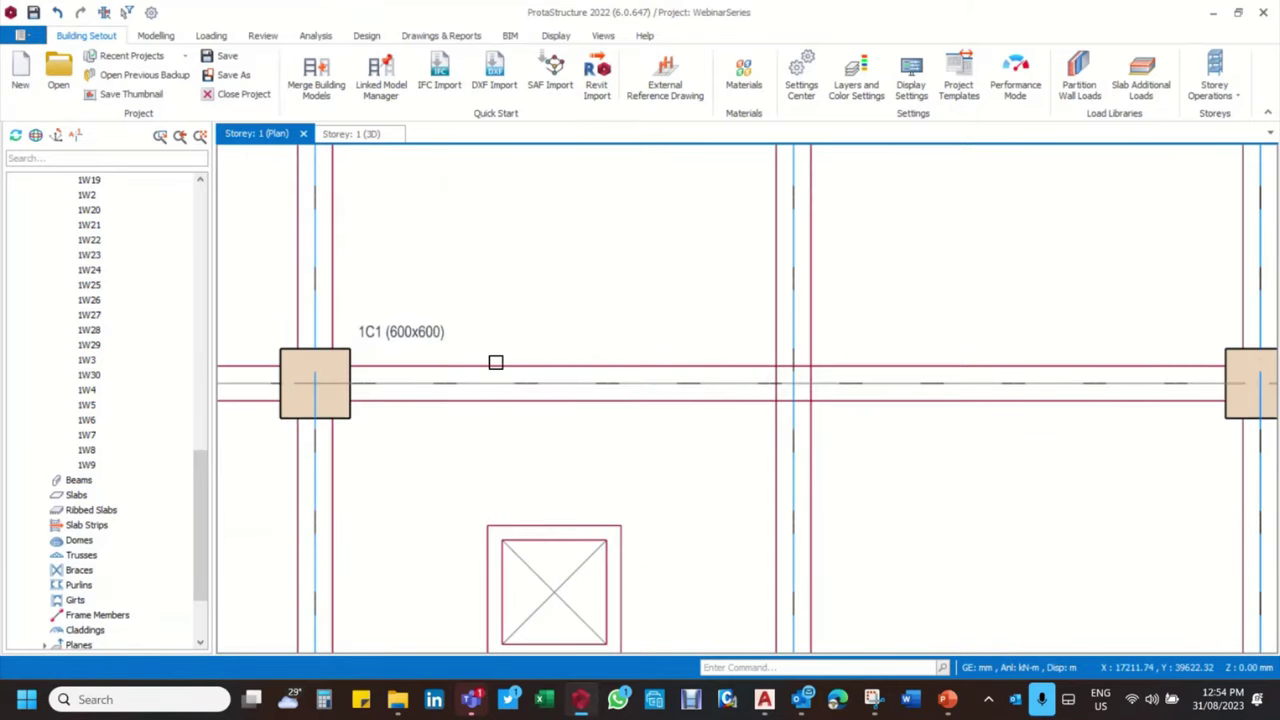
{"action": "scroll", "coordinate": [460, 320], "scroll_direction": "up", "scroll_amount": 2}
{"action": "scroll", "coordinate": [443, 329], "scroll_direction": "down", "scroll_amount": 2}
{"action": "scroll", "coordinate": [421, 332], "scroll_direction": "up", "scroll_amount": 2}
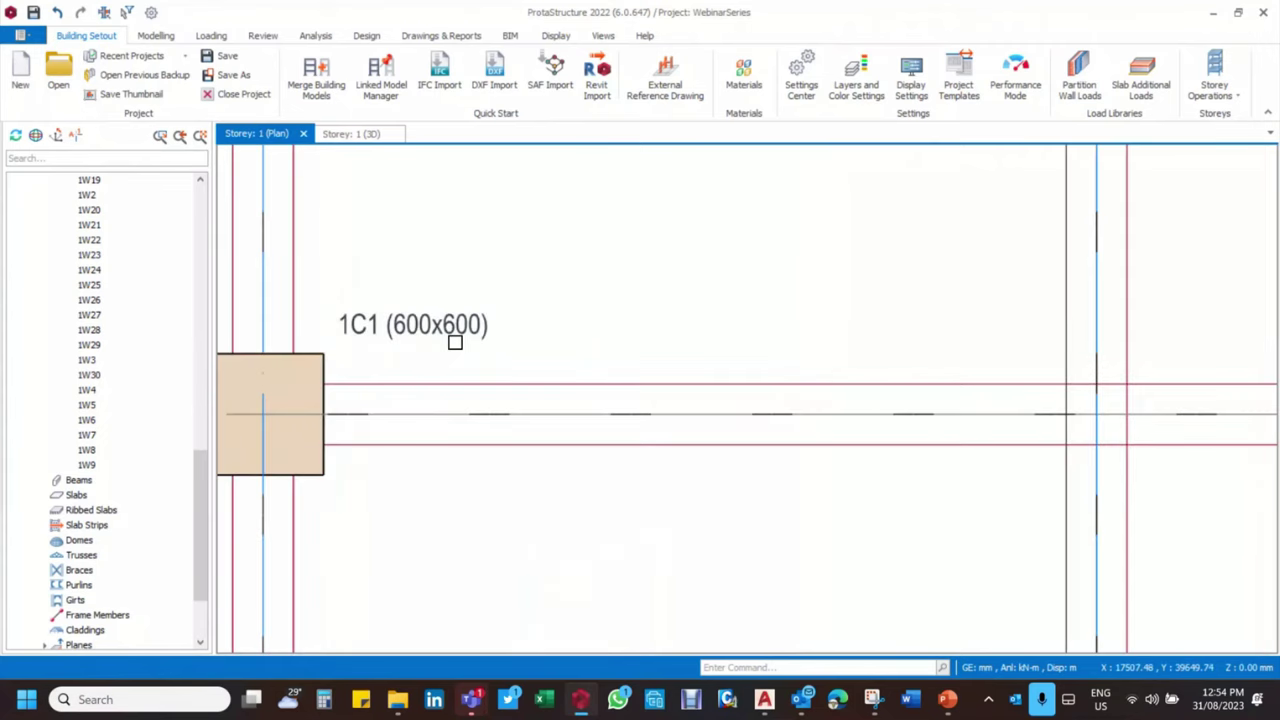
{"action": "scroll", "coordinate": [455, 343], "scroll_direction": "down", "scroll_amount": 3}
{"action": "scroll", "coordinate": [491, 331], "scroll_direction": "up", "scroll_amount": 1}
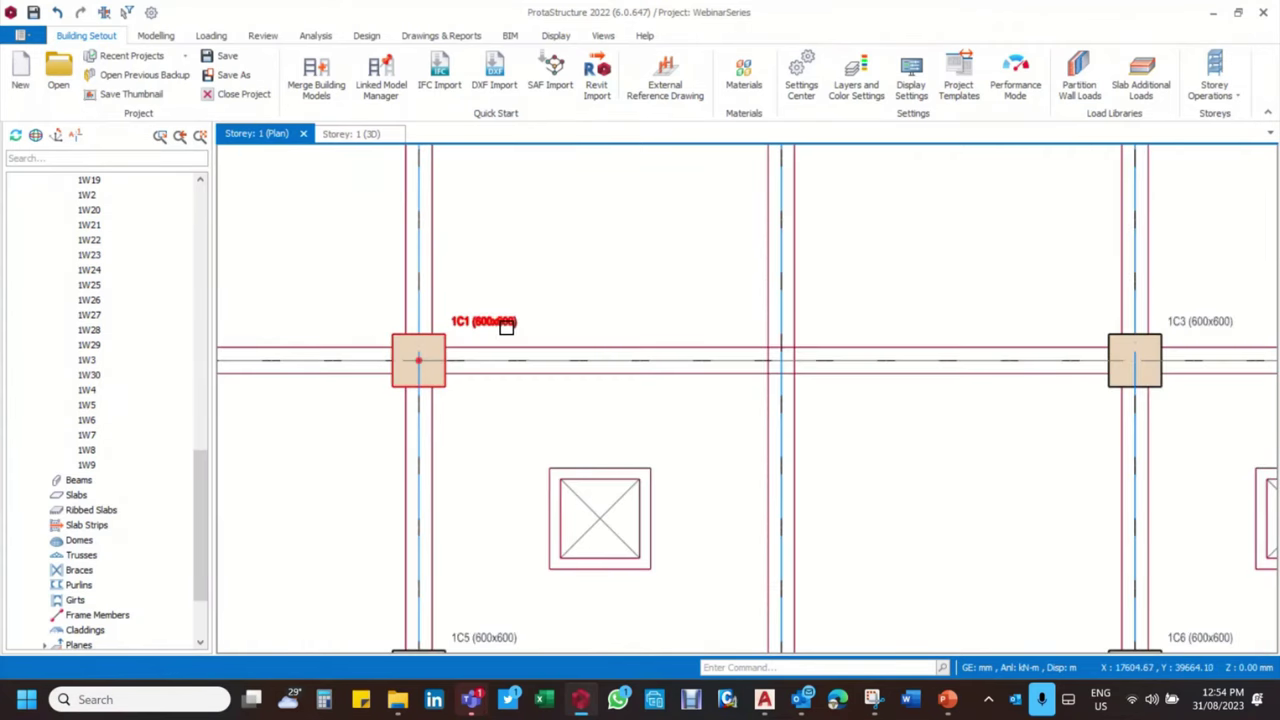
Run the Building Model Check on all storeys with every check enabled, then close it
{"action": "scroll", "coordinate": [506, 324], "scroll_direction": "down", "scroll_amount": 3}
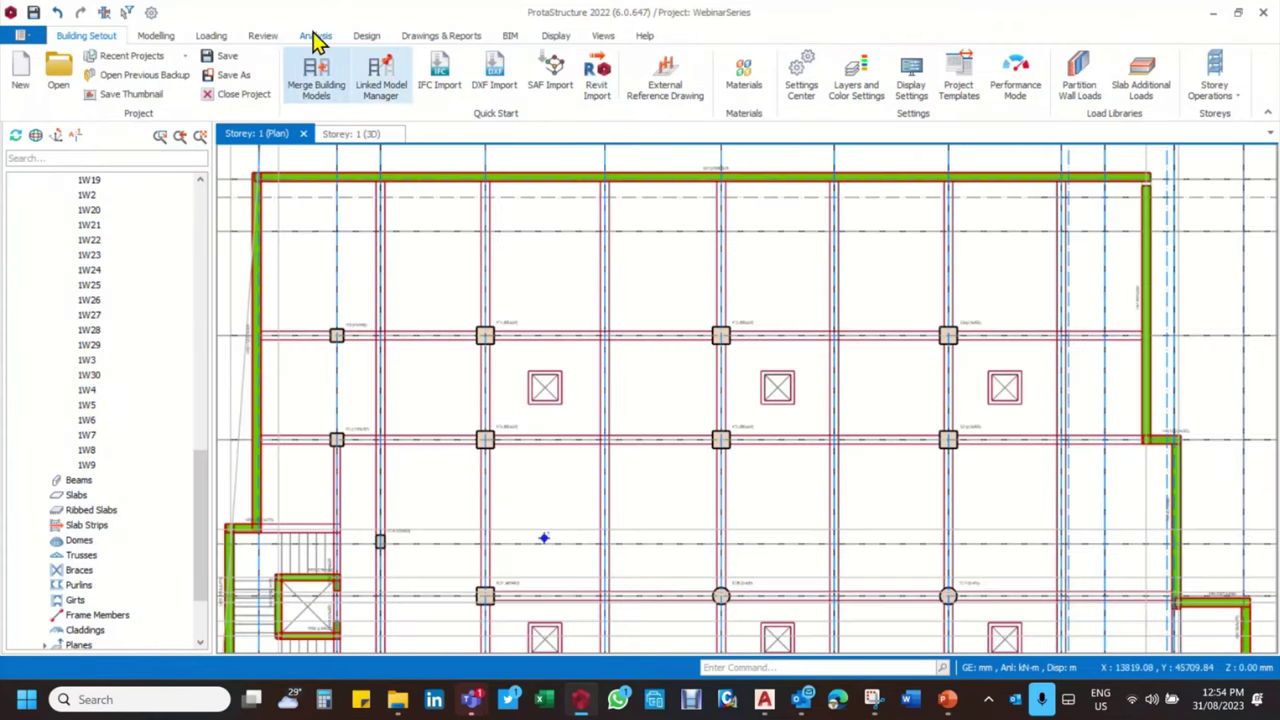
{"action": "left_click", "coordinate": [263, 37]}
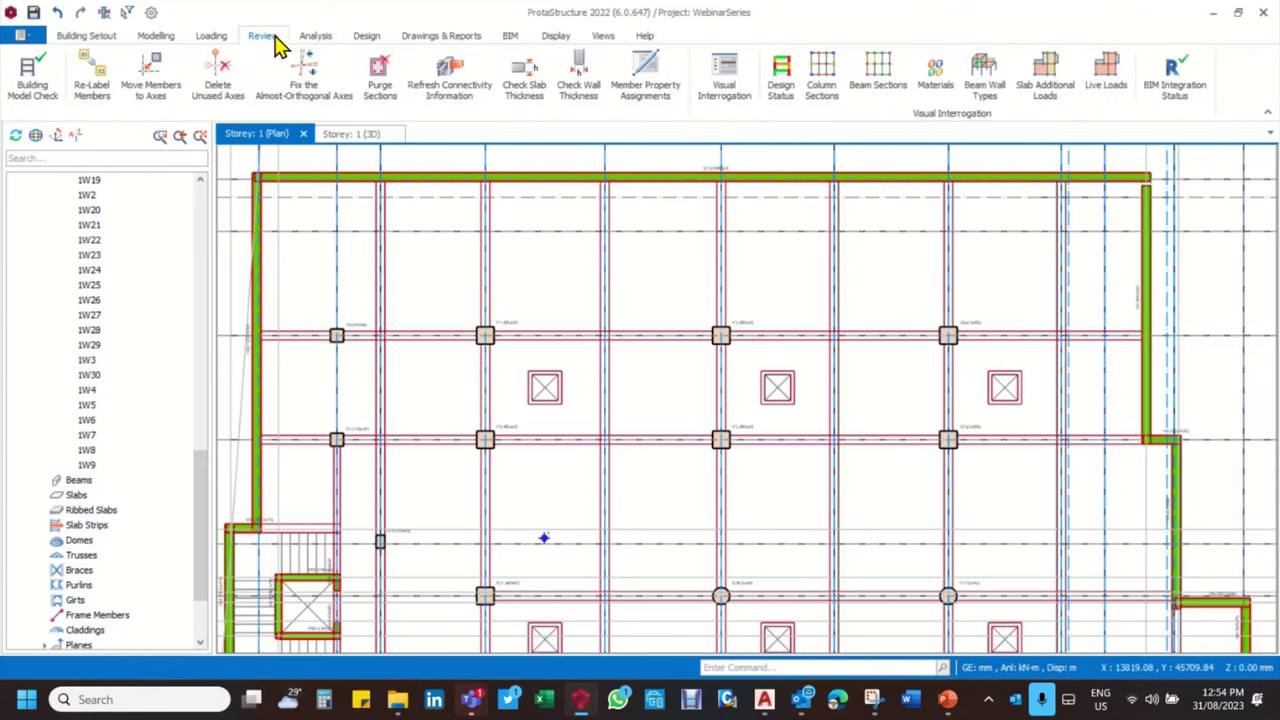
{"action": "left_click", "coordinate": [33, 88]}
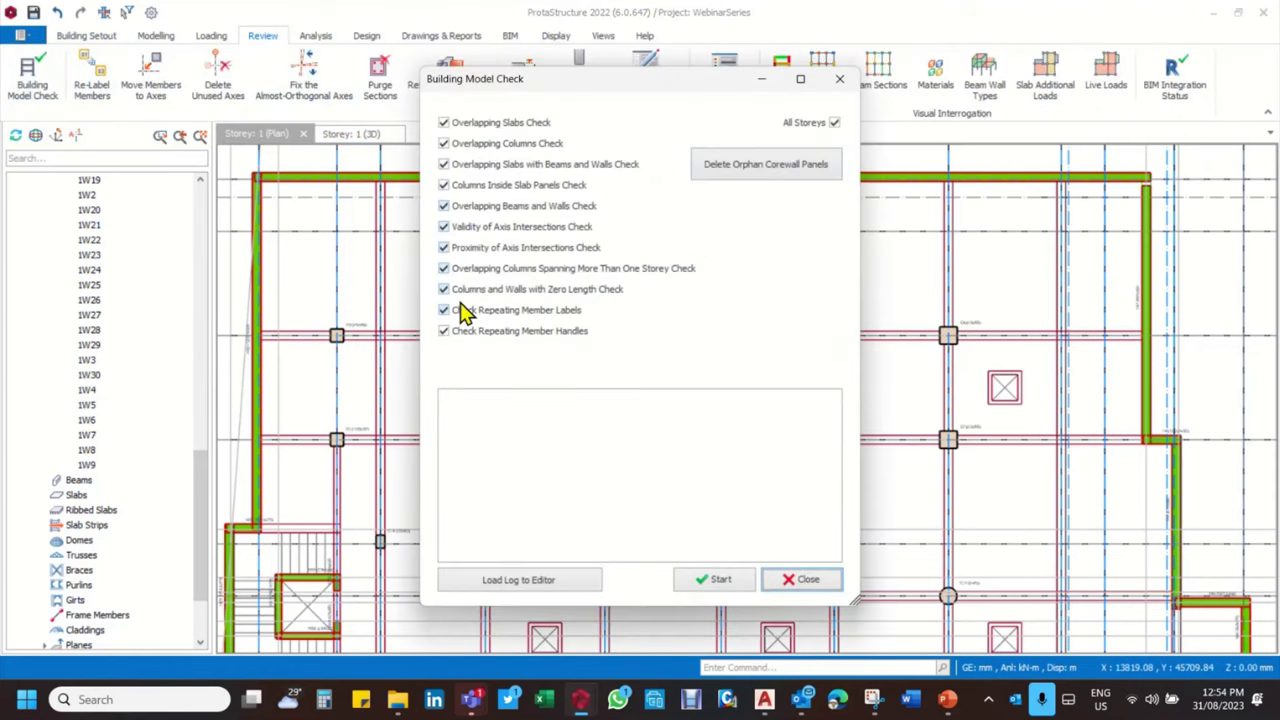
{"action": "left_click", "coordinate": [708, 579]}
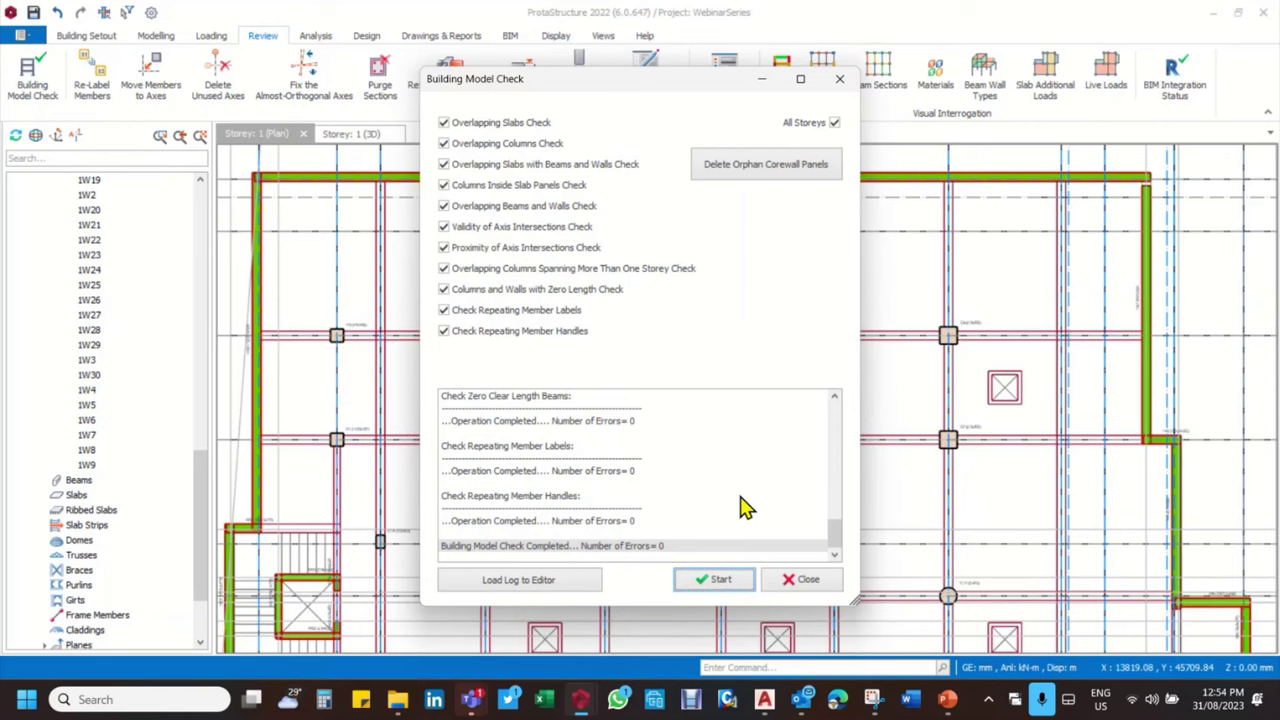
{"action": "left_click", "coordinate": [806, 579]}
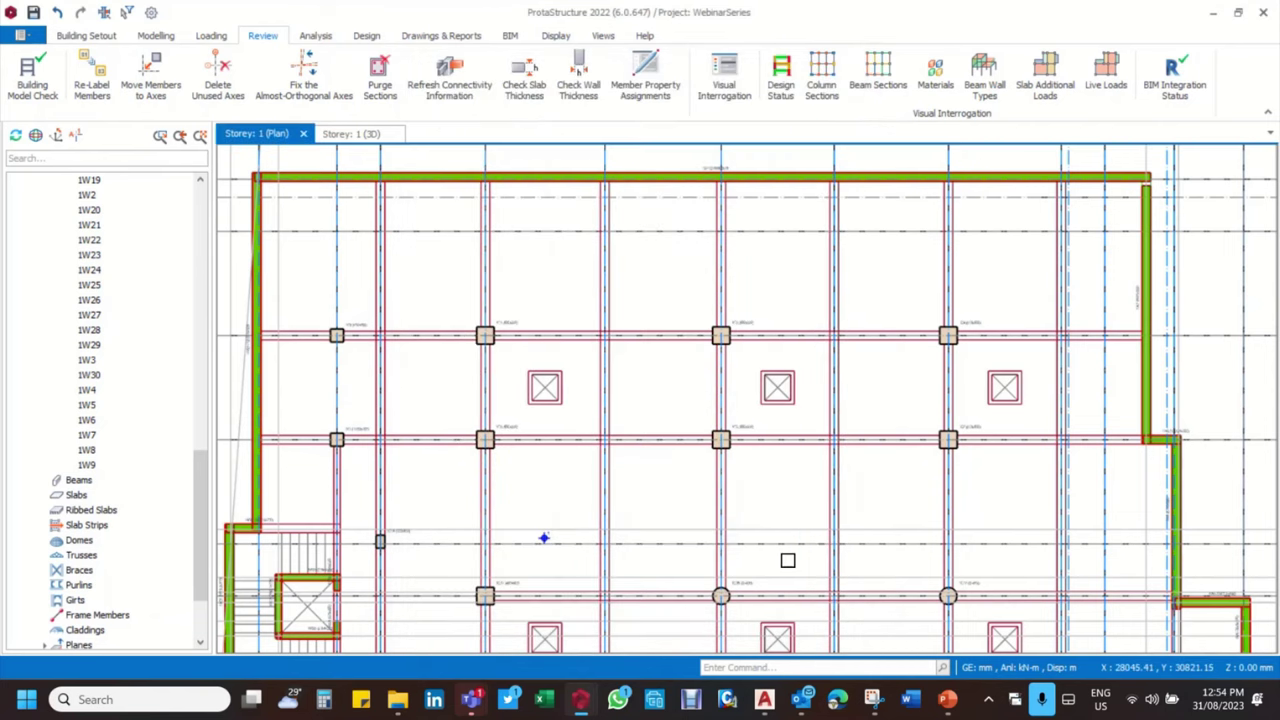
Open the Column Table for Storey 1, review the column sizes and eccentricities from 1C1 to 1C33, and close it
{"action": "scroll", "coordinate": [553, 299], "scroll_direction": "down", "scroll_amount": 3}
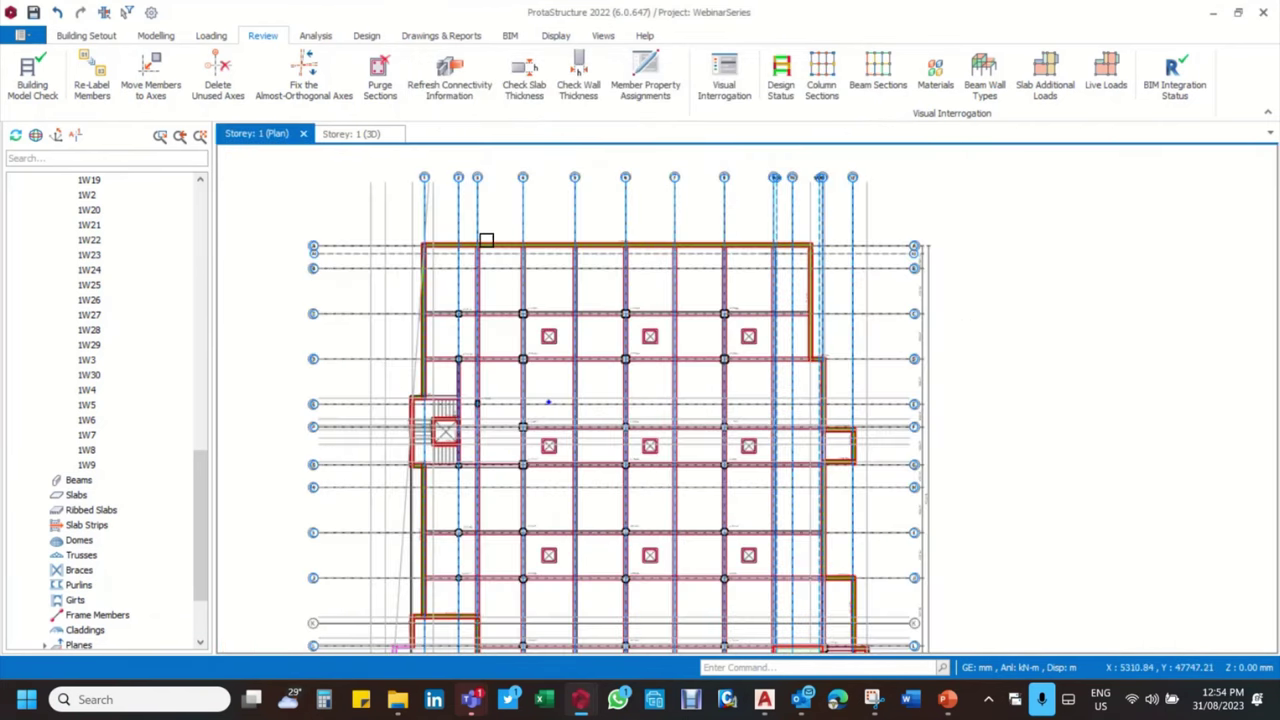
{"action": "scroll", "coordinate": [487, 240], "scroll_direction": "up", "scroll_amount": 3}
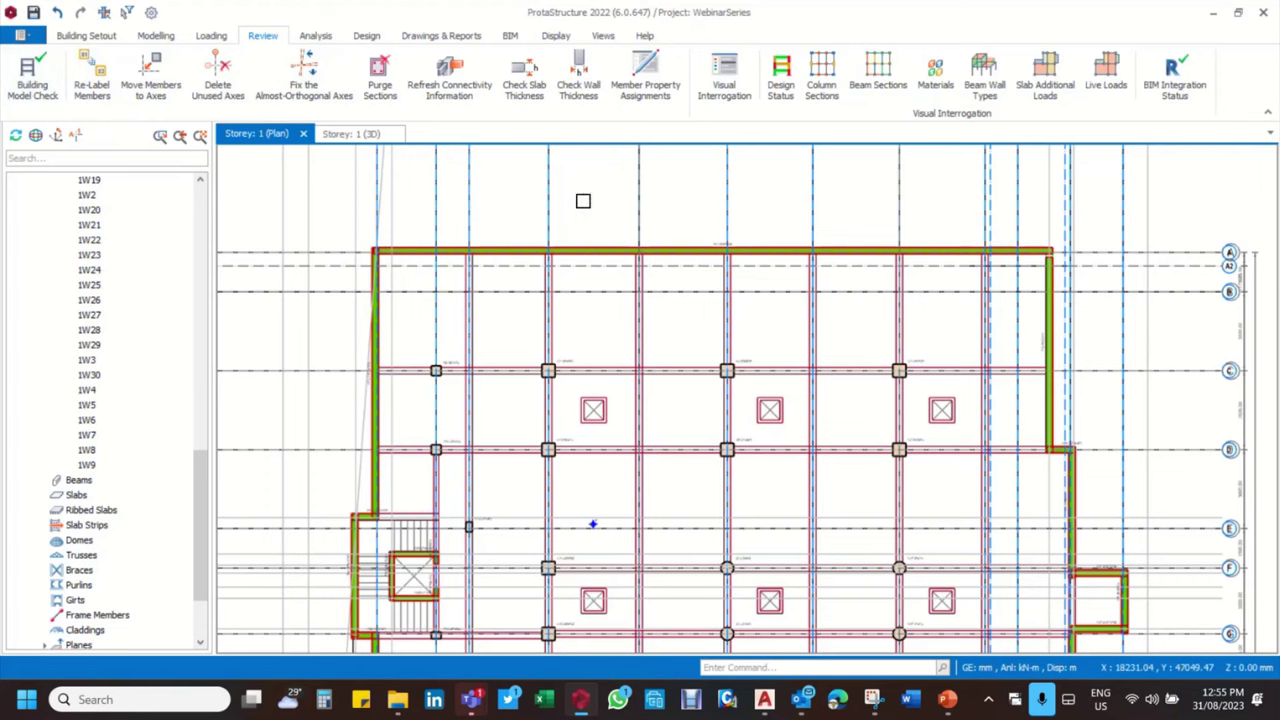
{"action": "right_click", "coordinate": [583, 201]}
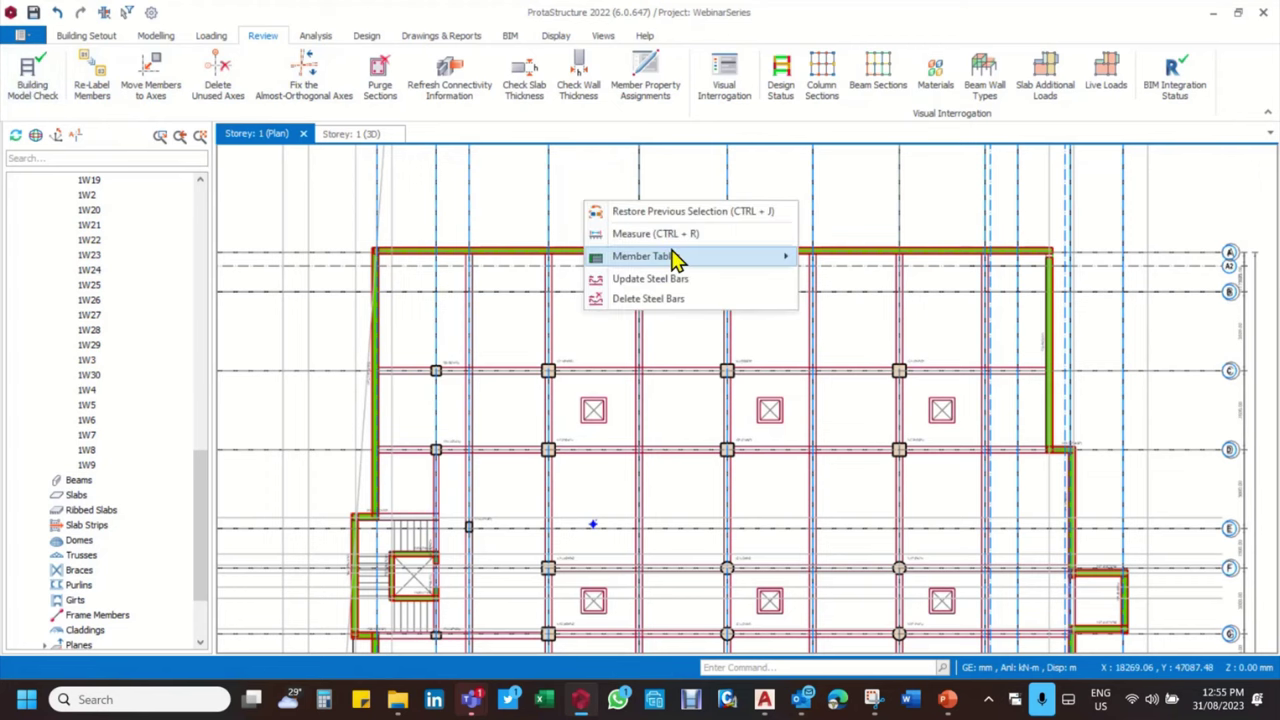
{"action": "left_click", "coordinate": [571, 191]}
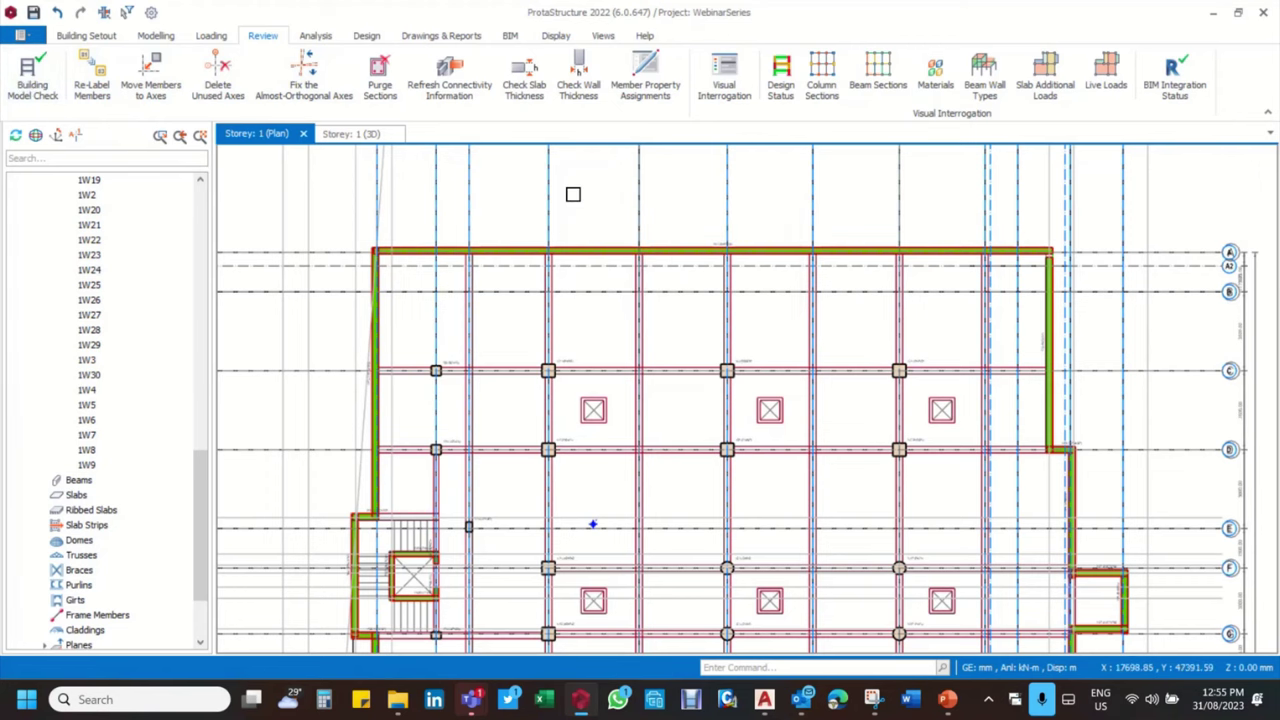
{"action": "scroll", "coordinate": [573, 190], "scroll_direction": "down", "scroll_amount": 2}
{"action": "right_click", "coordinate": [583, 185]}
{"action": "mouse_move", "coordinate": [695, 244]}
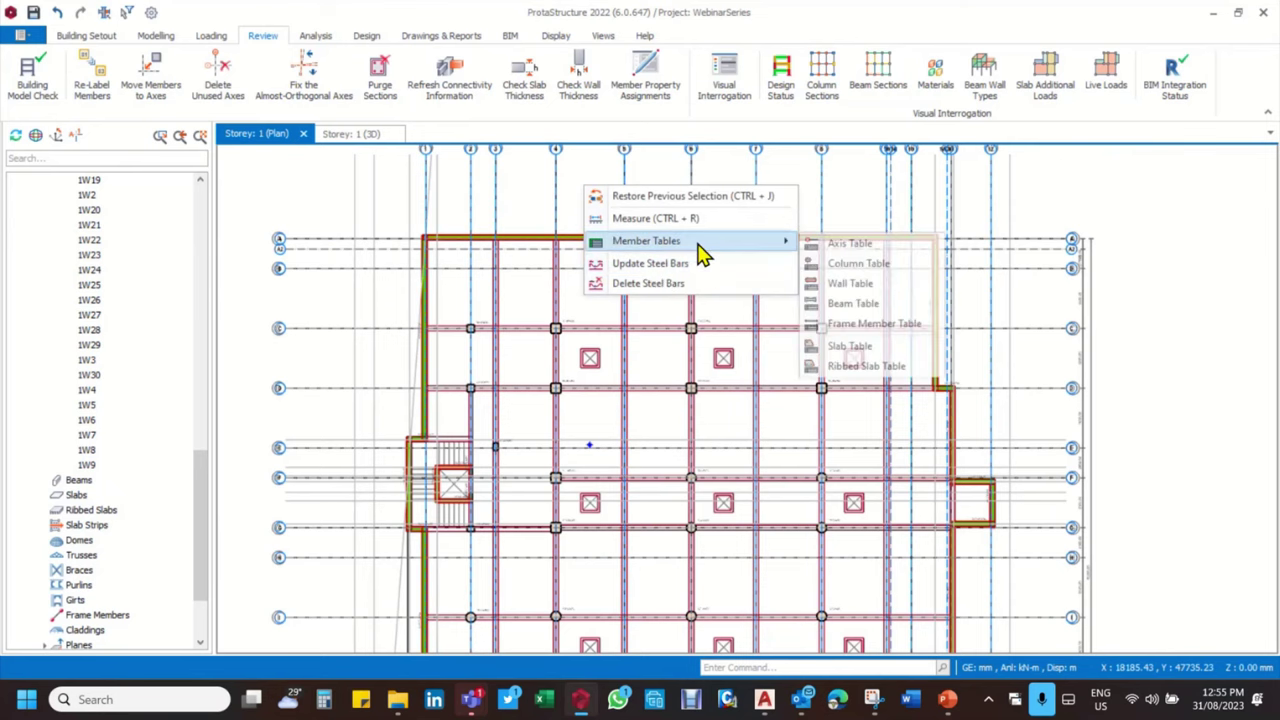
{"action": "left_click", "coordinate": [866, 266]}
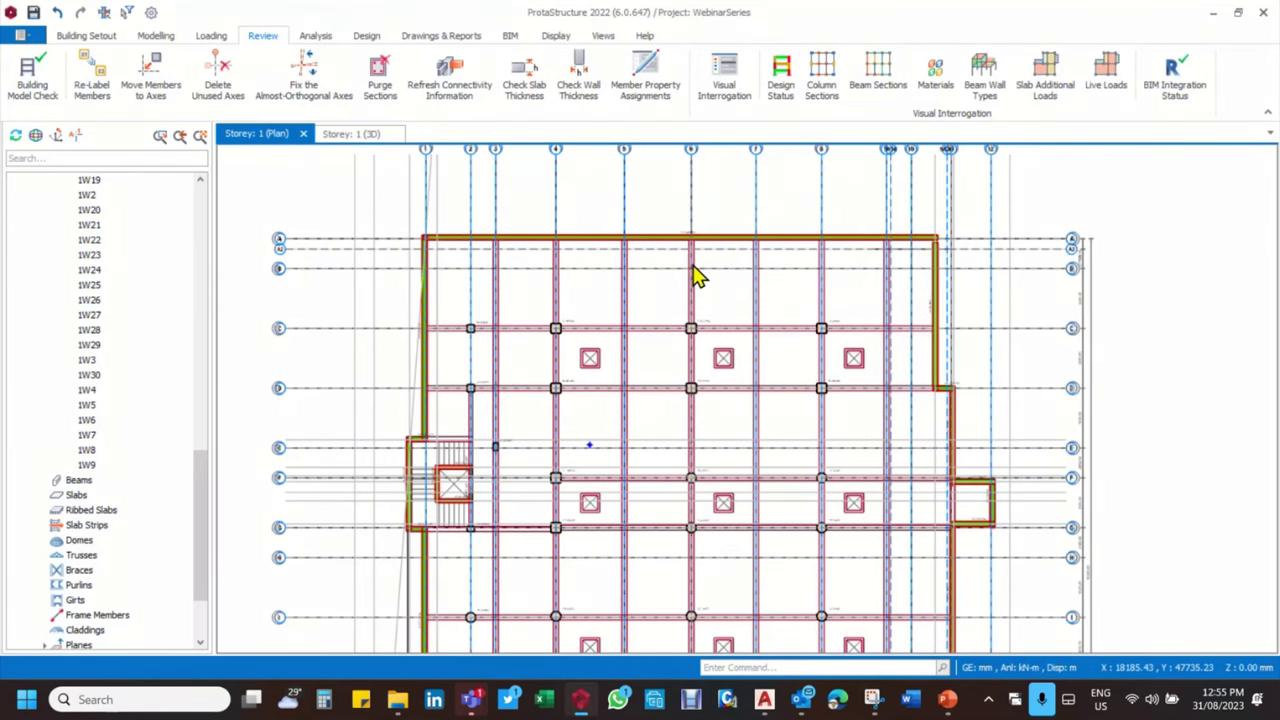
{"action": "scroll", "coordinate": [270, 316], "scroll_direction": "down", "scroll_amount": 2}
{"action": "scroll", "coordinate": [270, 316], "scroll_direction": "down", "scroll_amount": 3}
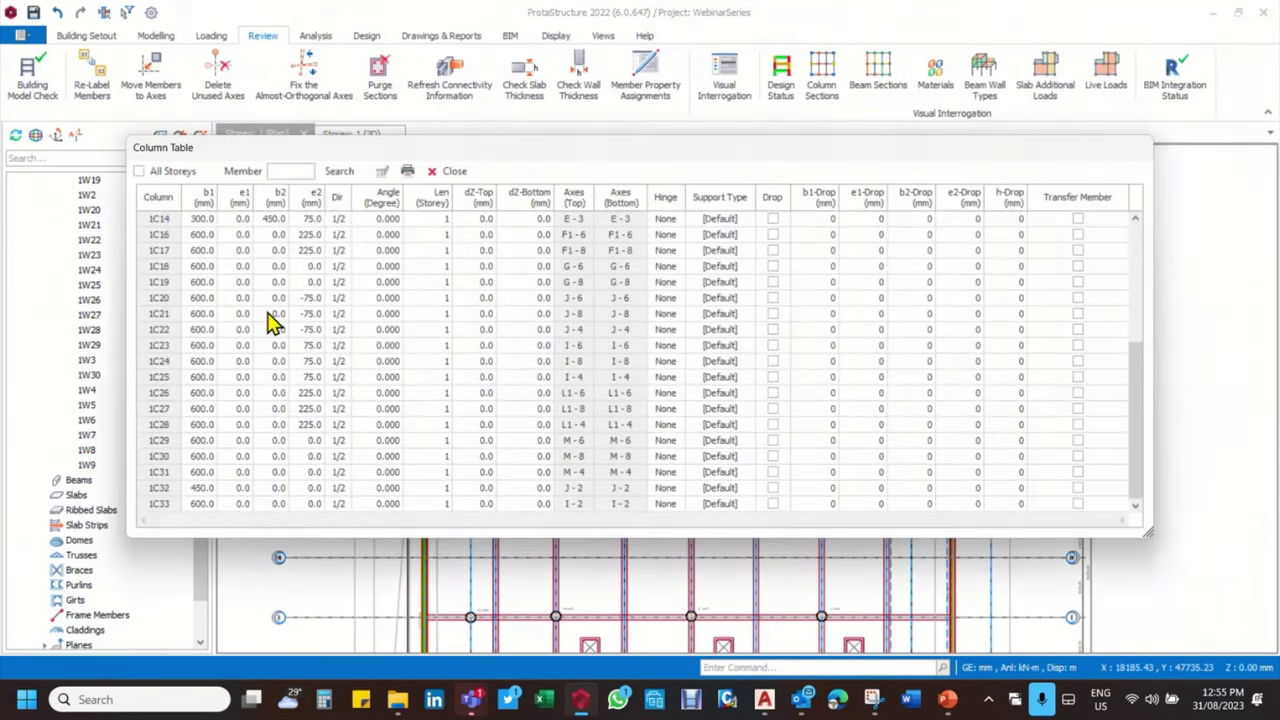
{"action": "scroll", "coordinate": [189, 286], "scroll_direction": "up", "scroll_amount": 5}
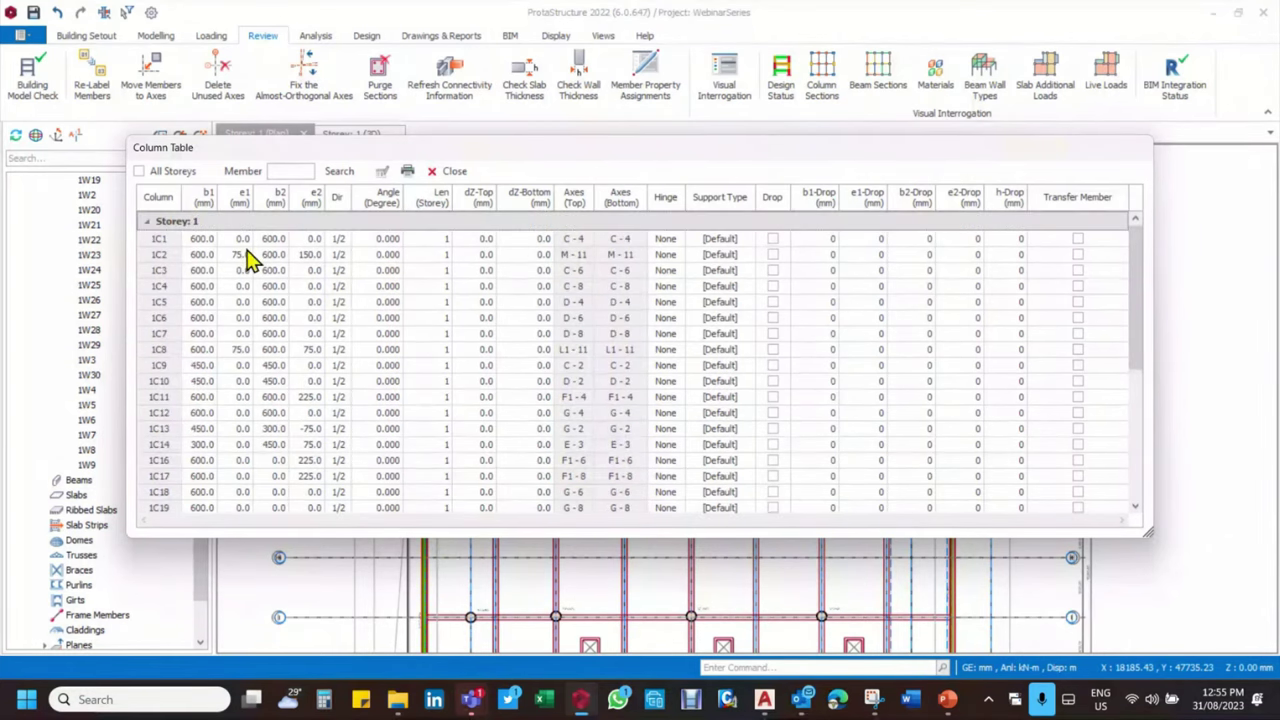
{"action": "scroll", "coordinate": [252, 380], "scroll_direction": "down", "scroll_amount": 3}
{"action": "scroll", "coordinate": [250, 440], "scroll_direction": "down", "scroll_amount": 2}
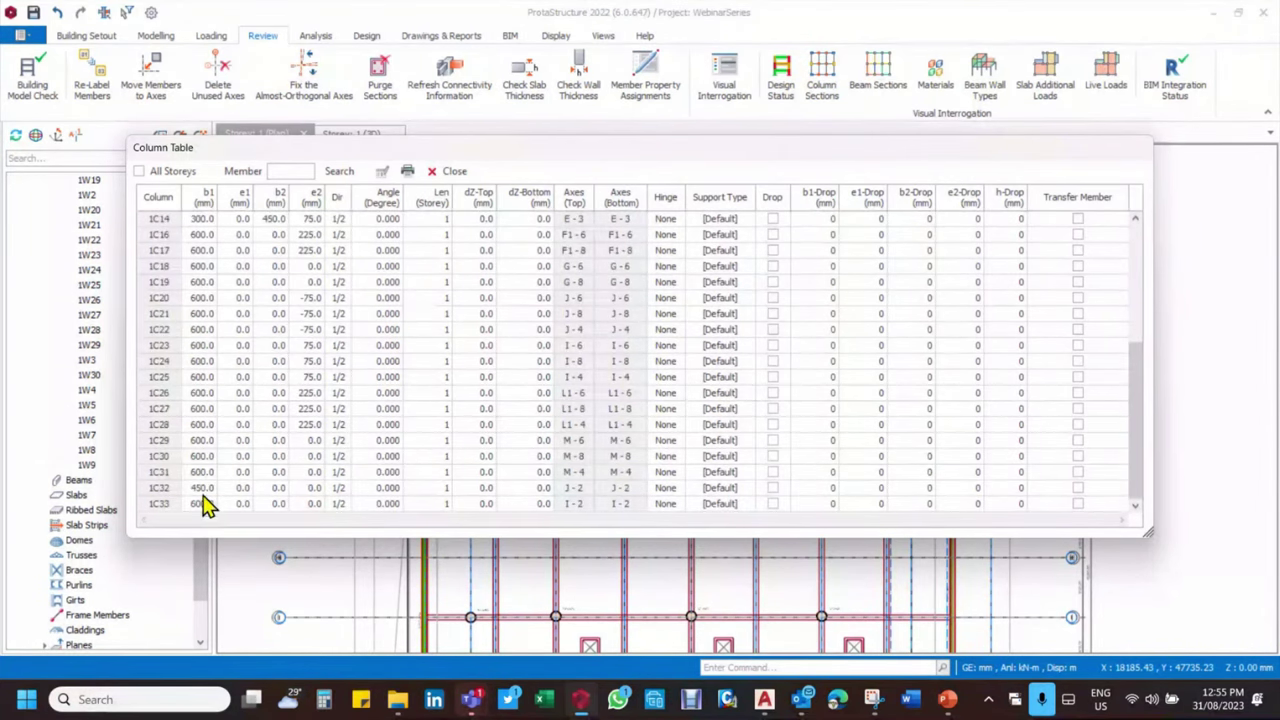
{"action": "scroll", "coordinate": [209, 480], "scroll_direction": "up", "scroll_amount": 5}
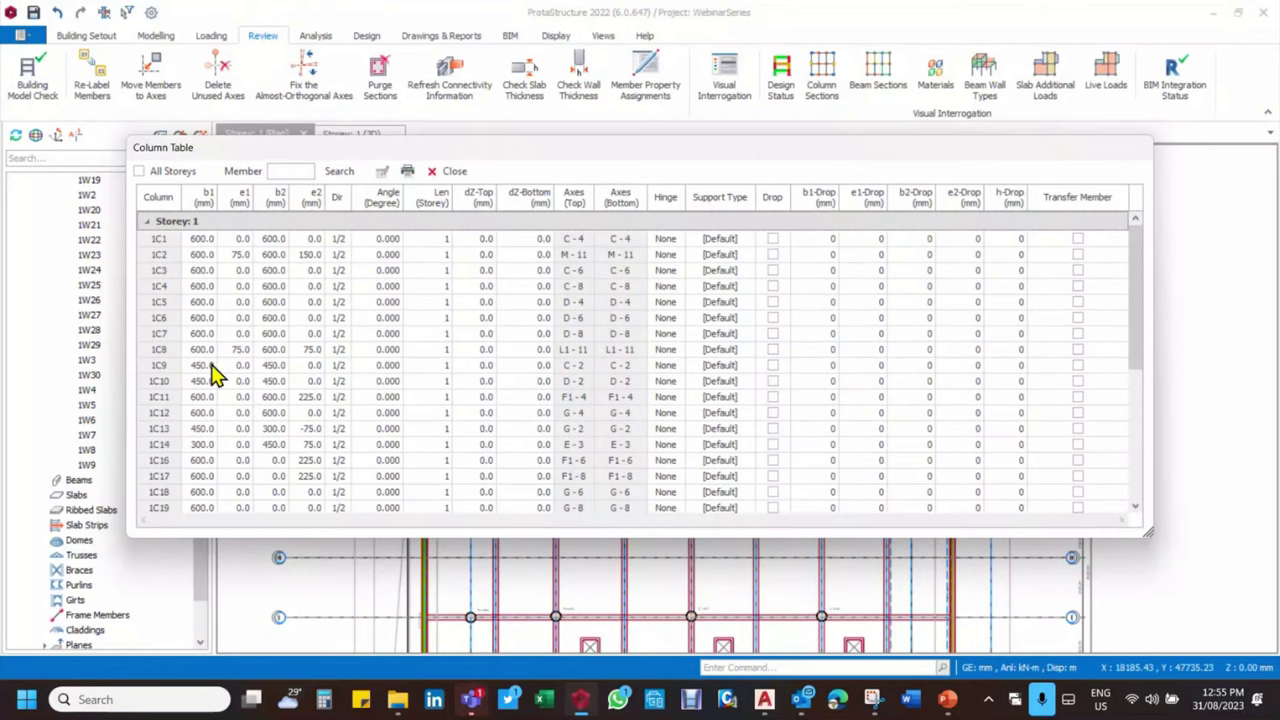
{"action": "scroll", "coordinate": [260, 440], "scroll_direction": "down", "scroll_amount": 5}
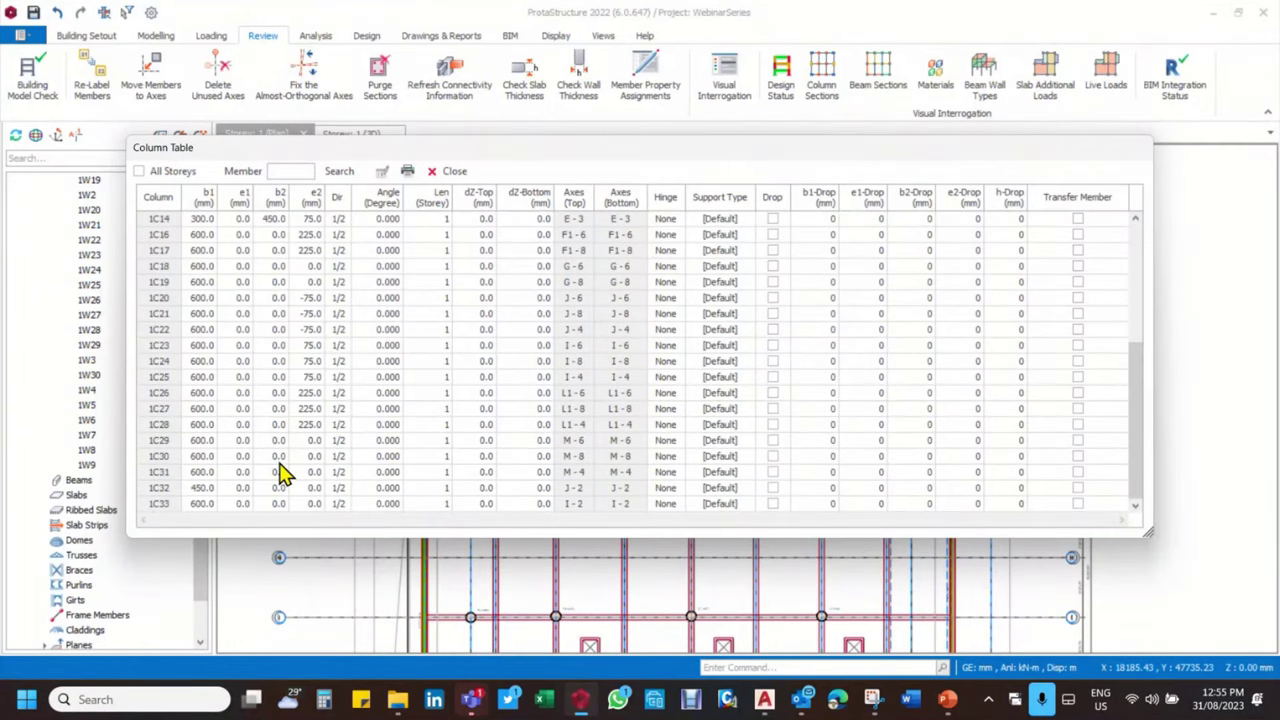
{"action": "scroll", "coordinate": [283, 474], "scroll_direction": "up", "scroll_amount": 5}
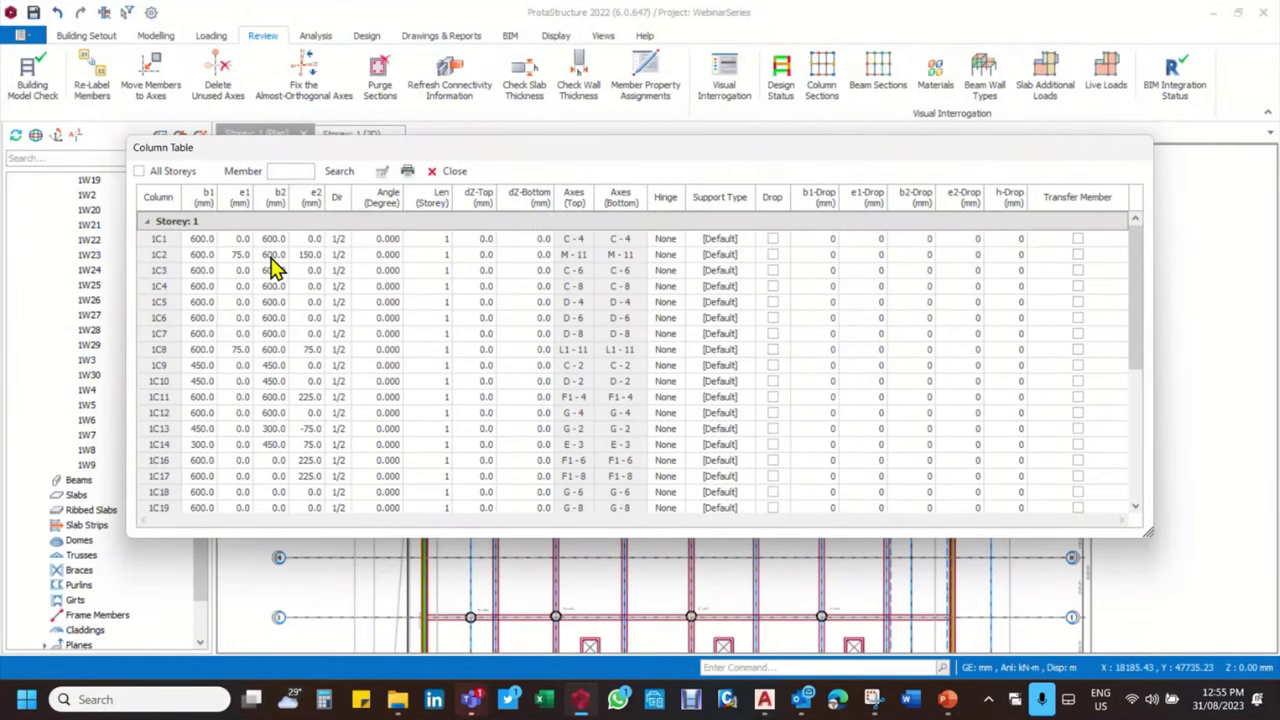
{"action": "left_click", "coordinate": [455, 171]}
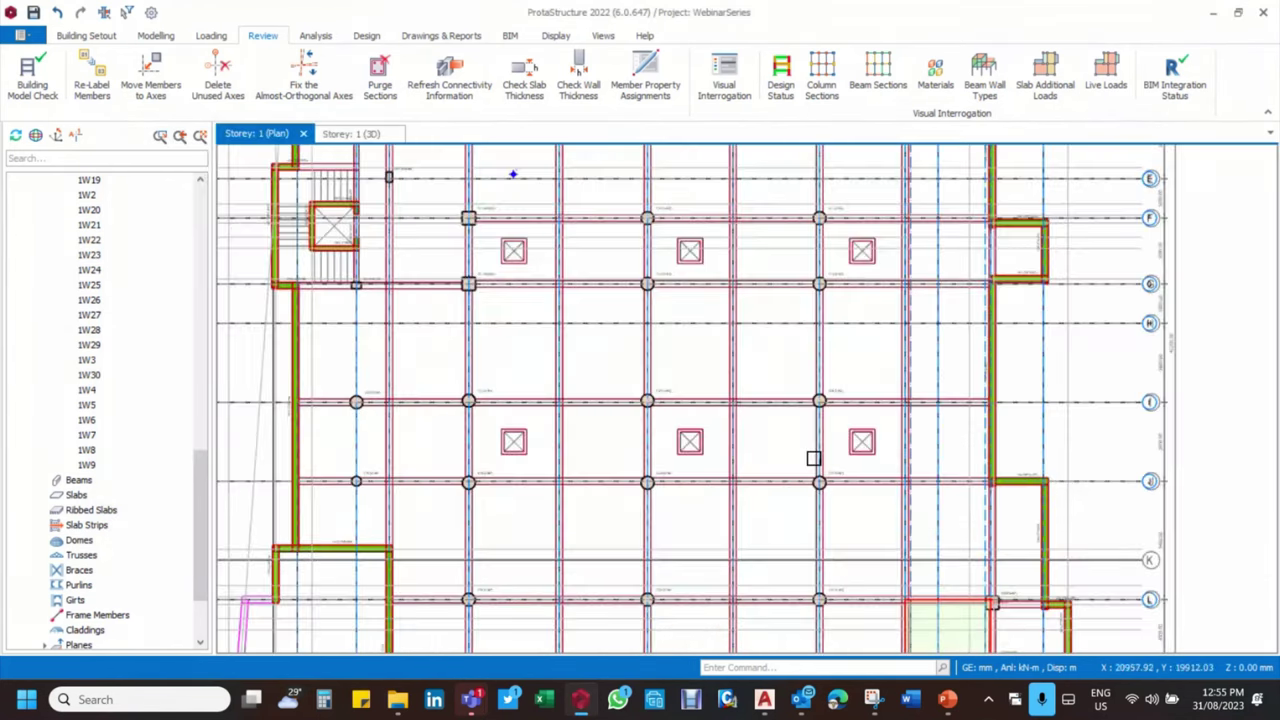
Check the plan near grids J to O, then examine the wall ends by grids K and L in the Storey 1 3D view
{"action": "scroll", "coordinate": [605, 346], "scroll_direction": "up", "scroll_amount": 5}
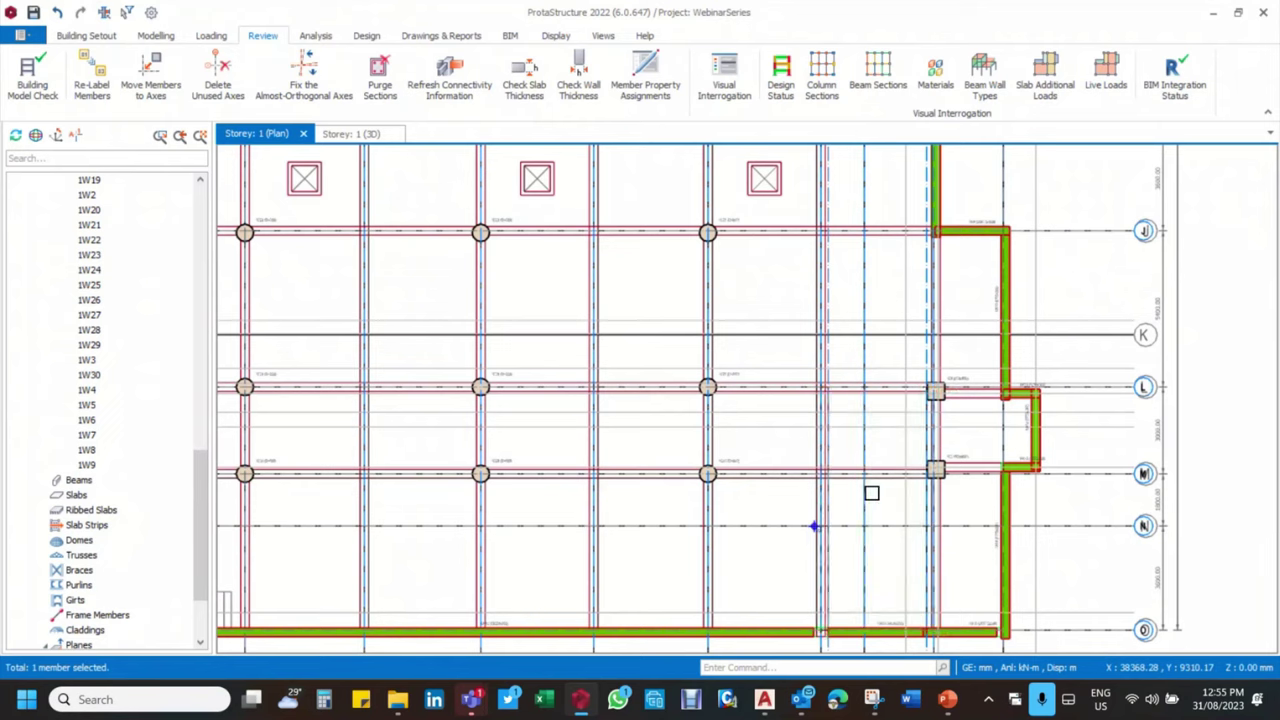
{"action": "scroll", "coordinate": [803, 424], "scroll_direction": "down", "scroll_amount": 1}
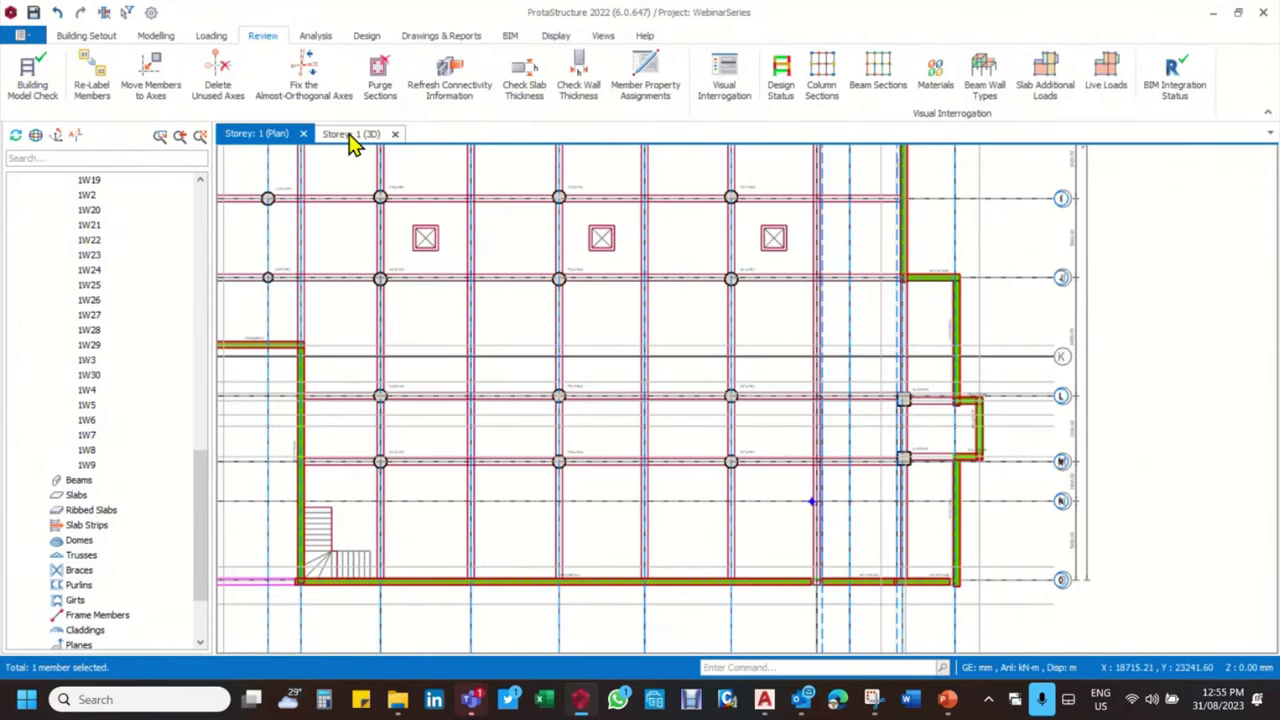
{"action": "key", "text": "Escape"}
{"action": "key", "text": "ctrl+Tab"}
{"action": "scroll", "coordinate": [655, 288], "scroll_direction": "down", "scroll_amount": 4}
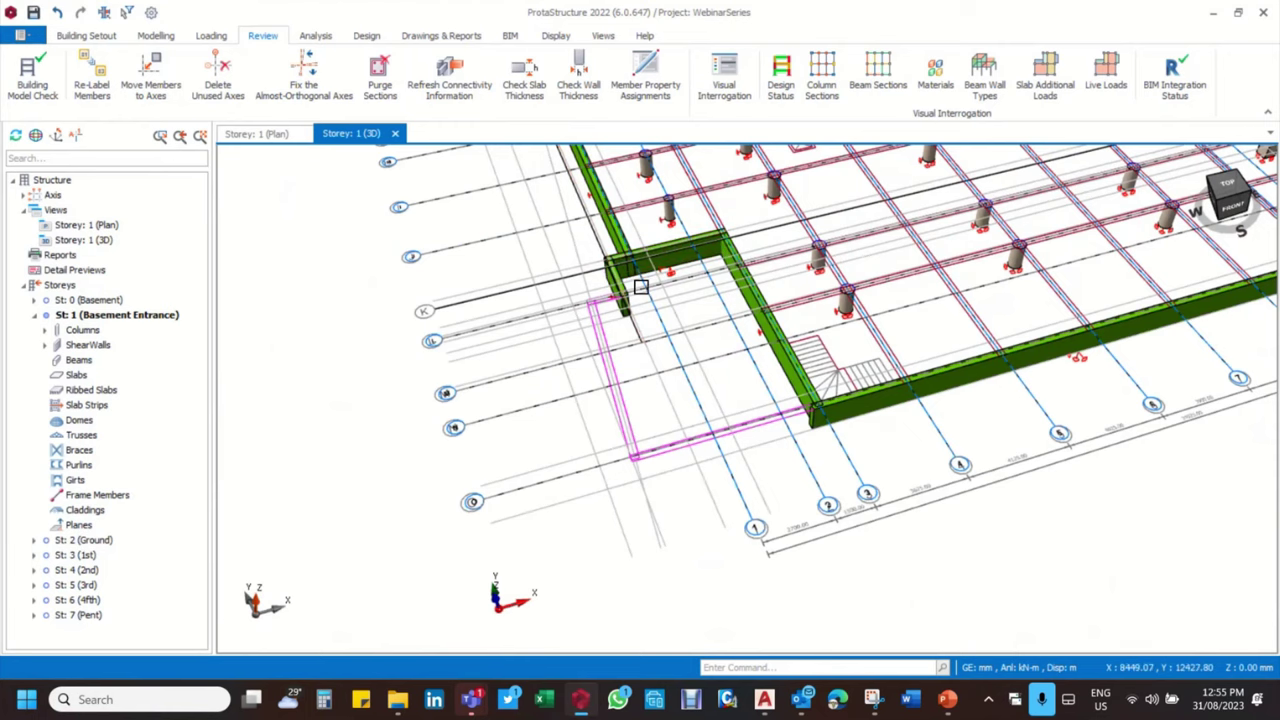
{"action": "scroll", "coordinate": [641, 287], "scroll_direction": "up", "scroll_amount": 3}
{"action": "scroll", "coordinate": [578, 331], "scroll_direction": "up", "scroll_amount": 2}
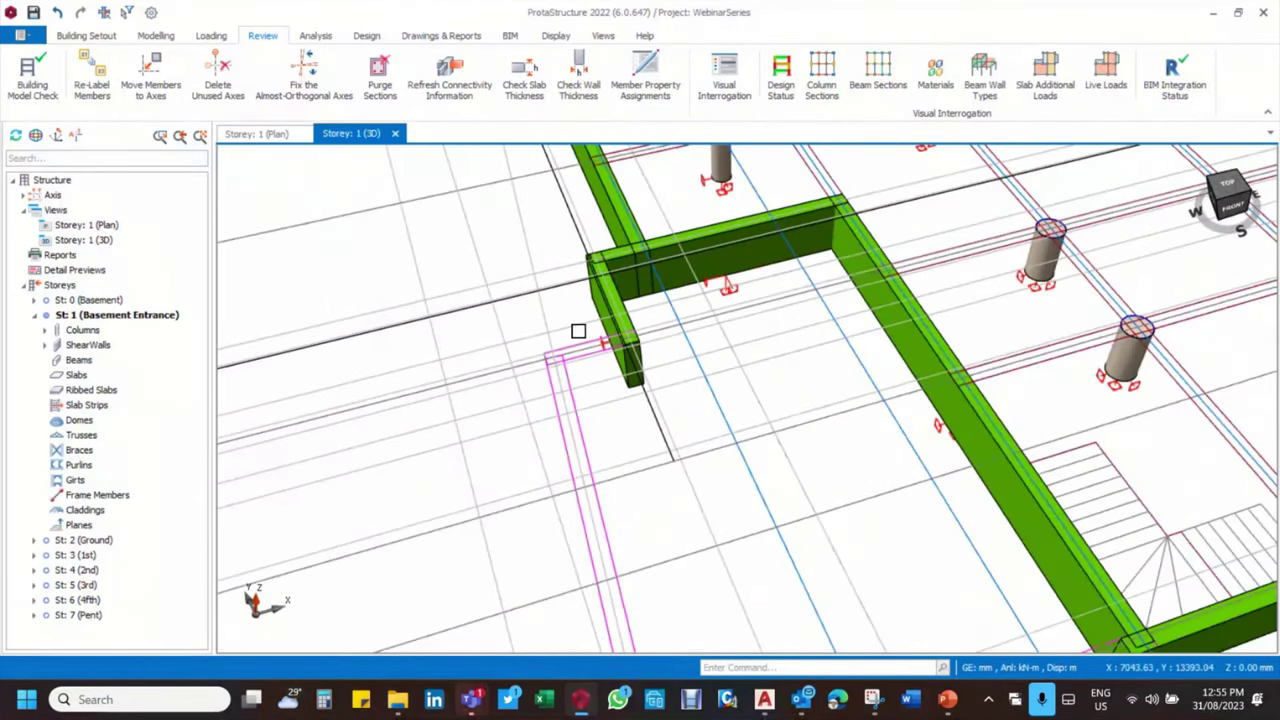
{"action": "scroll", "coordinate": [578, 331], "scroll_direction": "down", "scroll_amount": 5}
{"action": "middle_click_drag", "start_coordinate": [754, 357], "coordinate": [950, 355]}
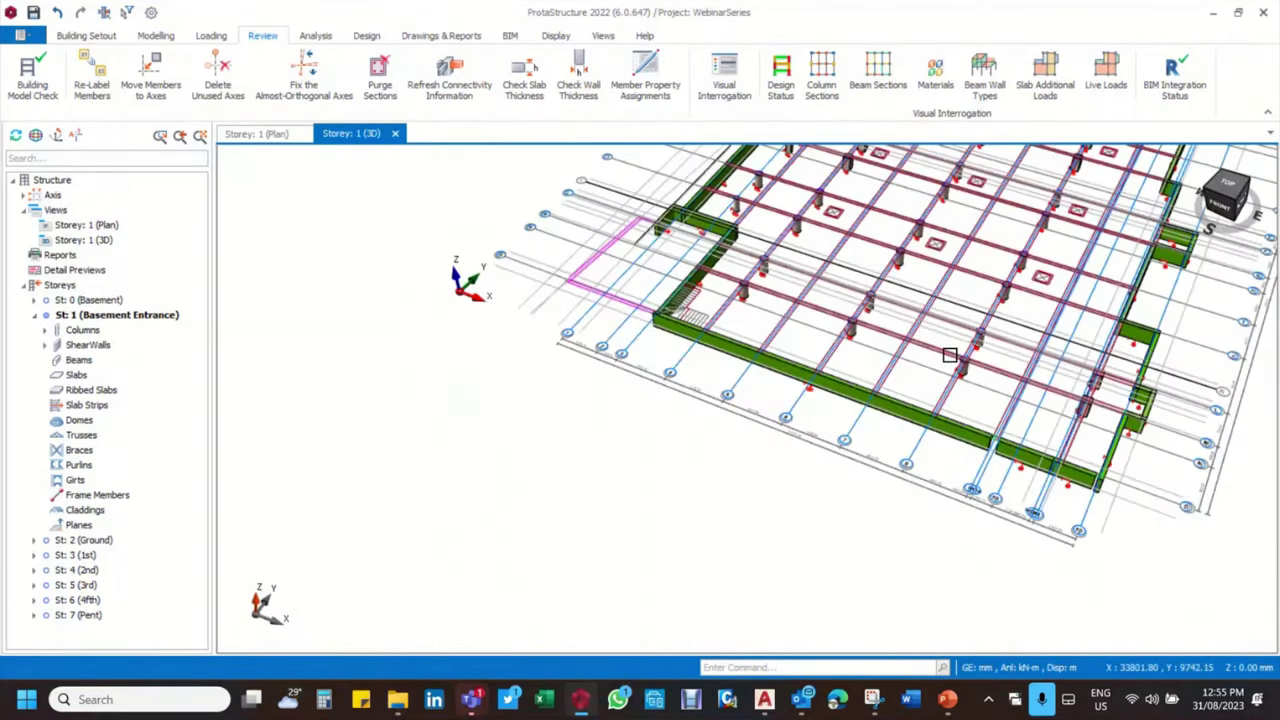
Examine the perimeter walls along grid O and around grids 9 to 12 in the Storey 1 3D view
{"action": "scroll", "coordinate": [950, 355], "scroll_direction": "down", "scroll_amount": 3}
{"action": "scroll", "coordinate": [632, 480], "scroll_direction": "up", "scroll_amount": 6}
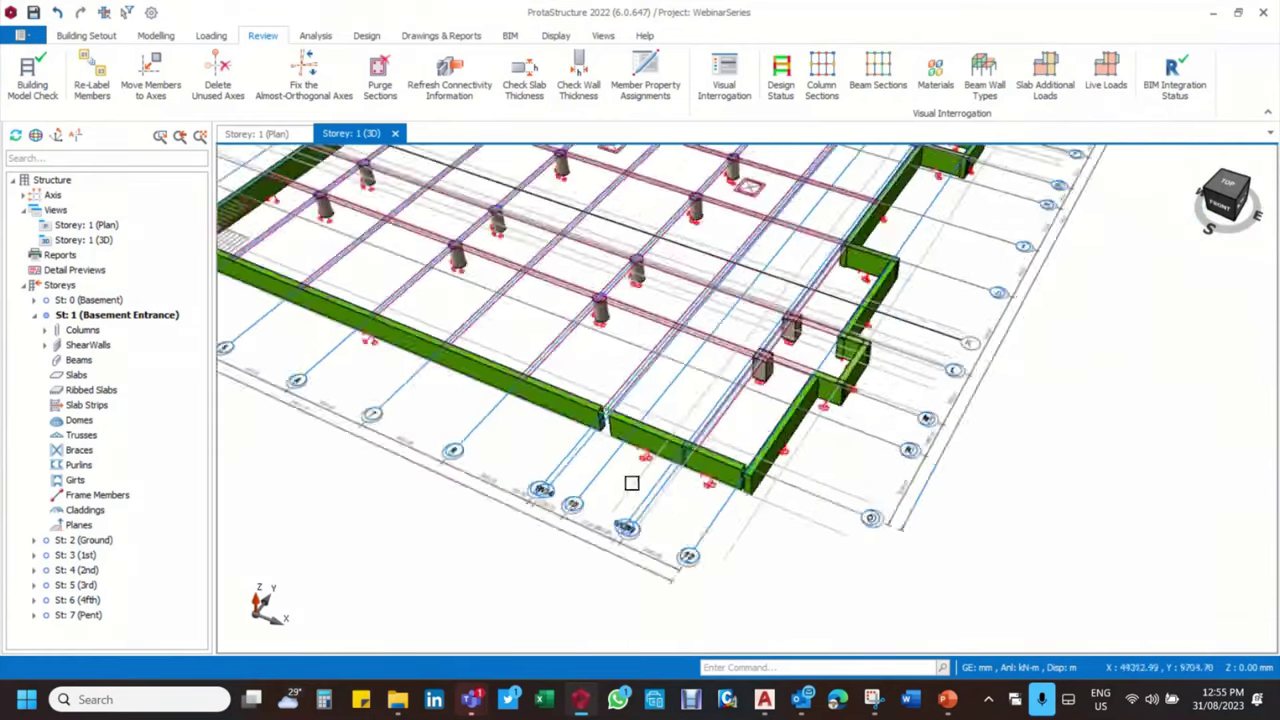
{"action": "scroll", "coordinate": [619, 450], "scroll_direction": "down", "scroll_amount": 5}
{"action": "middle_click_drag", "start_coordinate": [640, 455], "coordinate": [614, 446]}
{"action": "scroll", "coordinate": [760, 360], "scroll_direction": "up", "scroll_amount": 5}
{"action": "scroll", "coordinate": [760, 380], "scroll_direction": "down", "scroll_amount": 4}
{"action": "middle_click_drag", "start_coordinate": [745, 395], "coordinate": [652, 391]}
{"action": "scroll", "coordinate": [652, 391], "scroll_direction": "down", "scroll_amount": 3}
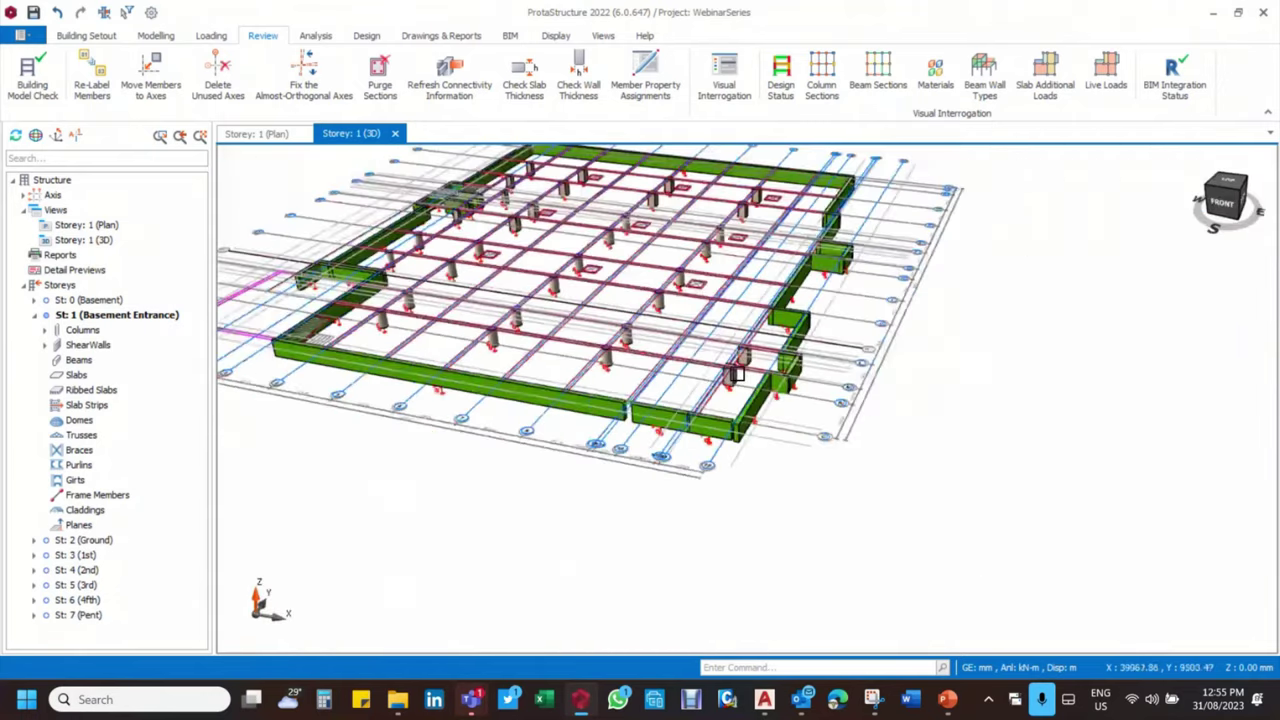
{"action": "scroll", "coordinate": [652, 392], "scroll_direction": "down", "scroll_amount": 2}
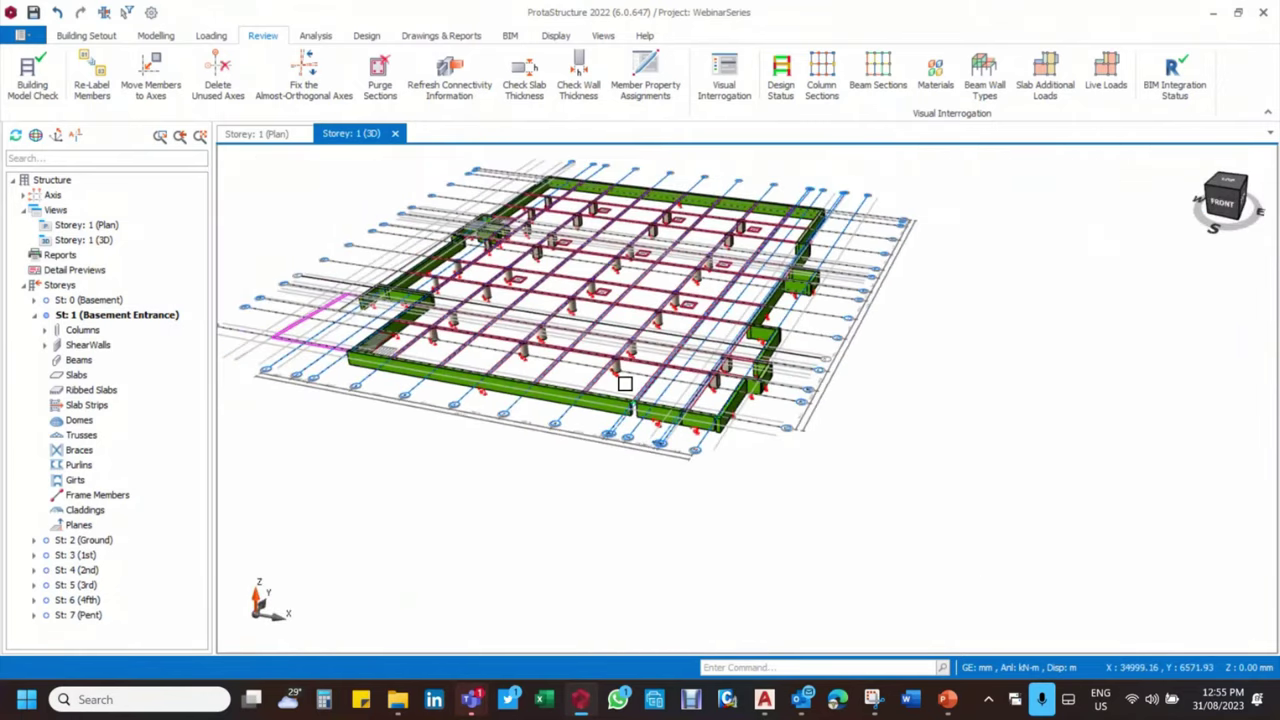
{"action": "left_click", "coordinate": [88, 300]}
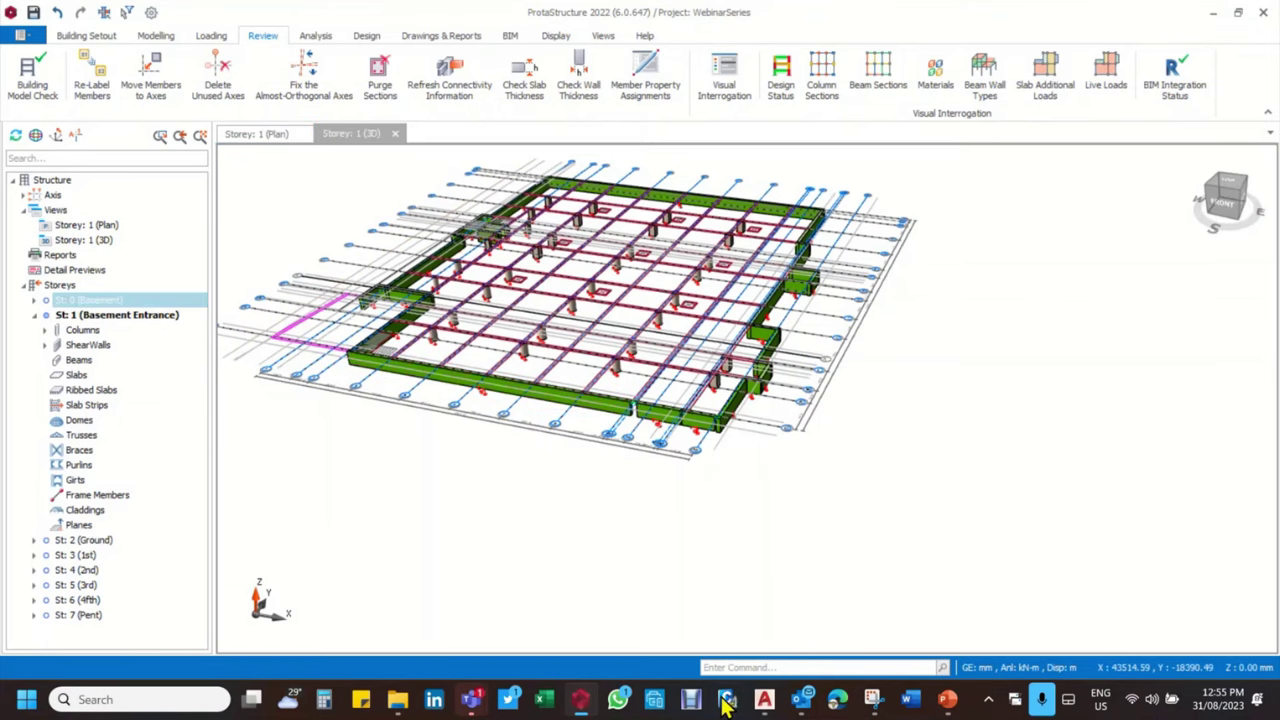
Switch to the Basement - Ground Floor.dxf drawing in AutoCAD and inspect the wall along grid O between grids 7 and 12
{"action": "mouse_move", "coordinate": [766, 701]}
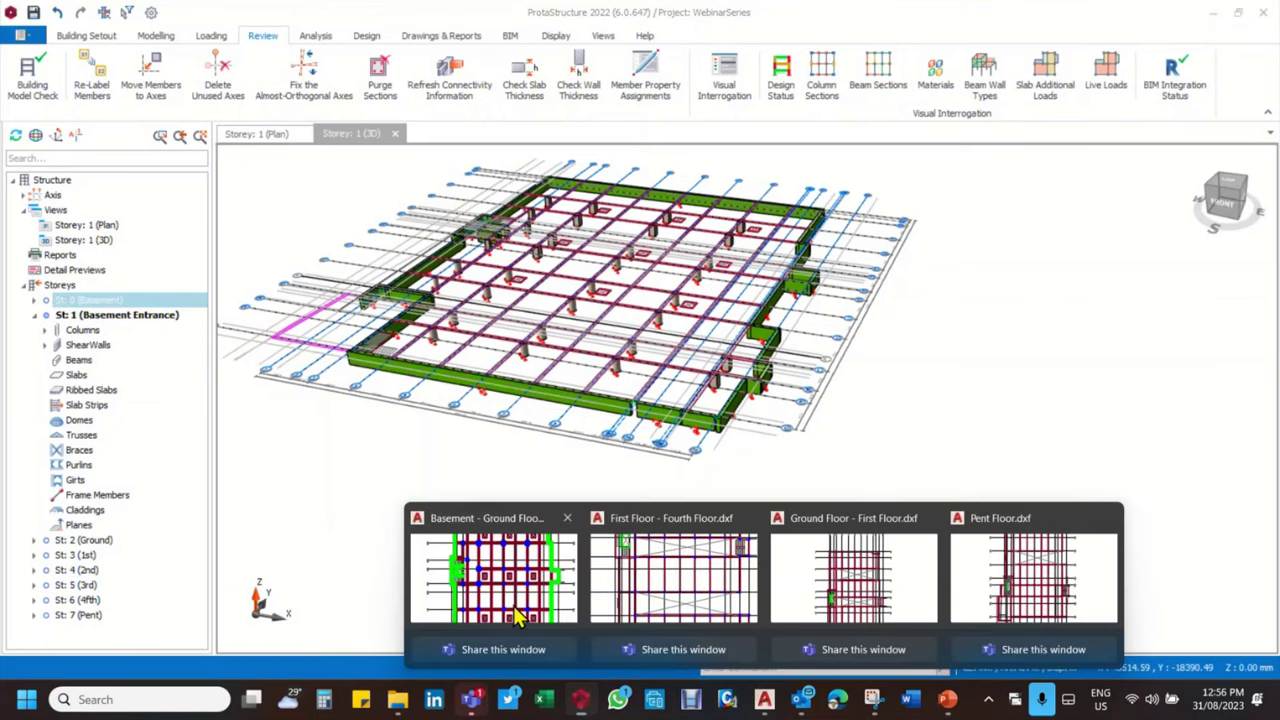
{"action": "left_click", "coordinate": [495, 578]}
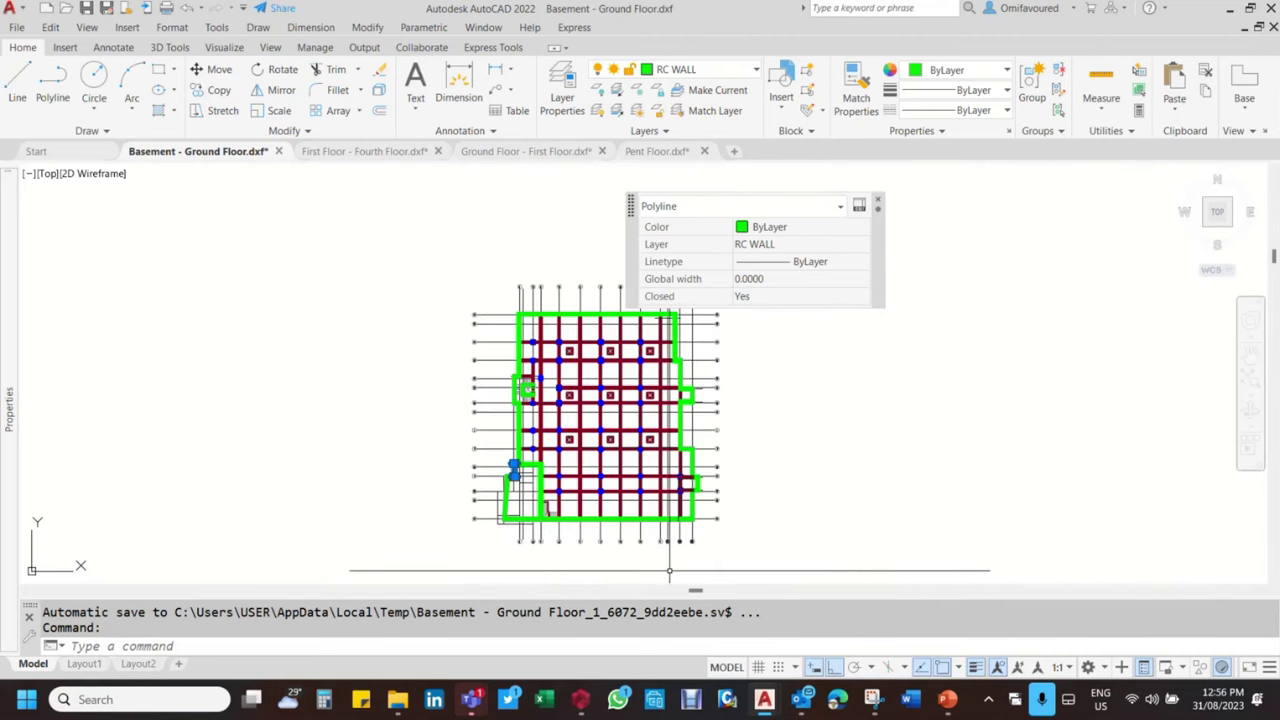
{"action": "key", "text": "Escape"}
{"action": "scroll", "coordinate": [661, 355], "scroll_direction": "up", "scroll_amount": 10}
{"action": "scroll", "coordinate": [661, 355], "scroll_direction": "up", "scroll_amount": 4}
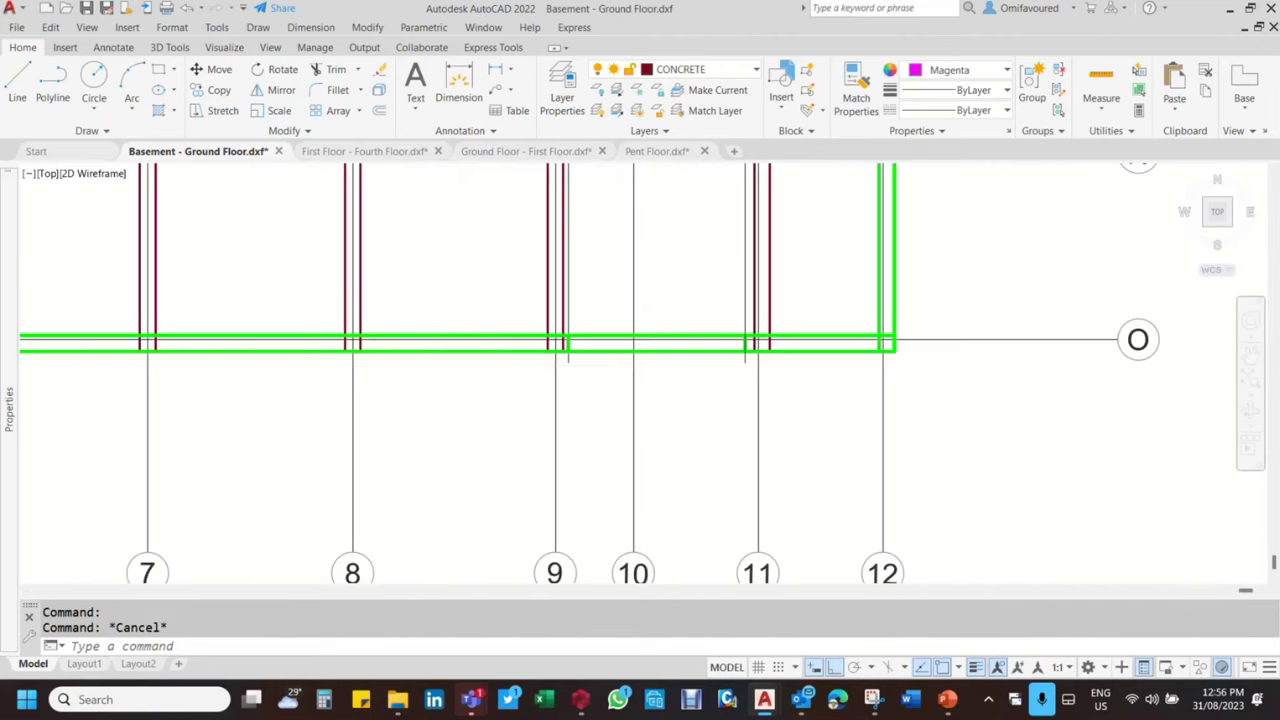
{"action": "scroll", "coordinate": [672, 377], "scroll_direction": "down", "scroll_amount": 4}
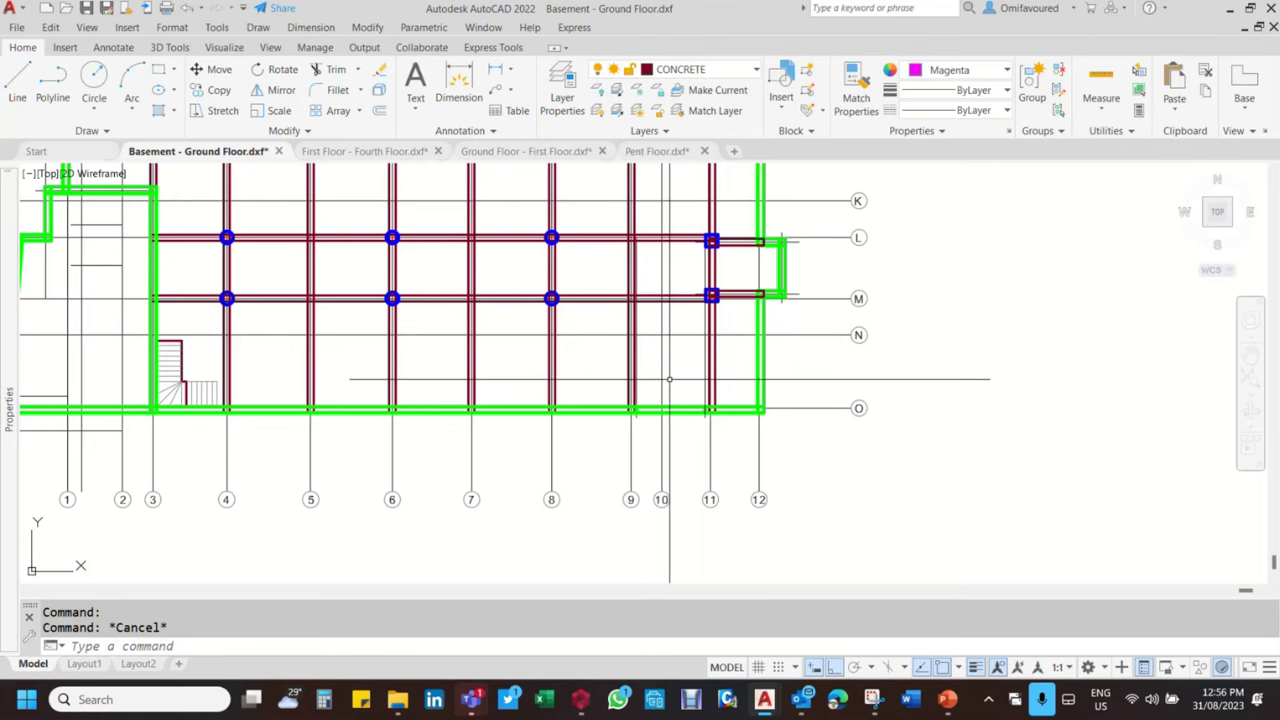
Review the whole basement drawing, comparing the wall outline, columns and beams down to grids L to O
{"action": "scroll", "coordinate": [672, 380], "scroll_direction": "down", "scroll_amount": 6}
{"action": "scroll", "coordinate": [630, 274], "scroll_direction": "up", "scroll_amount": 4}
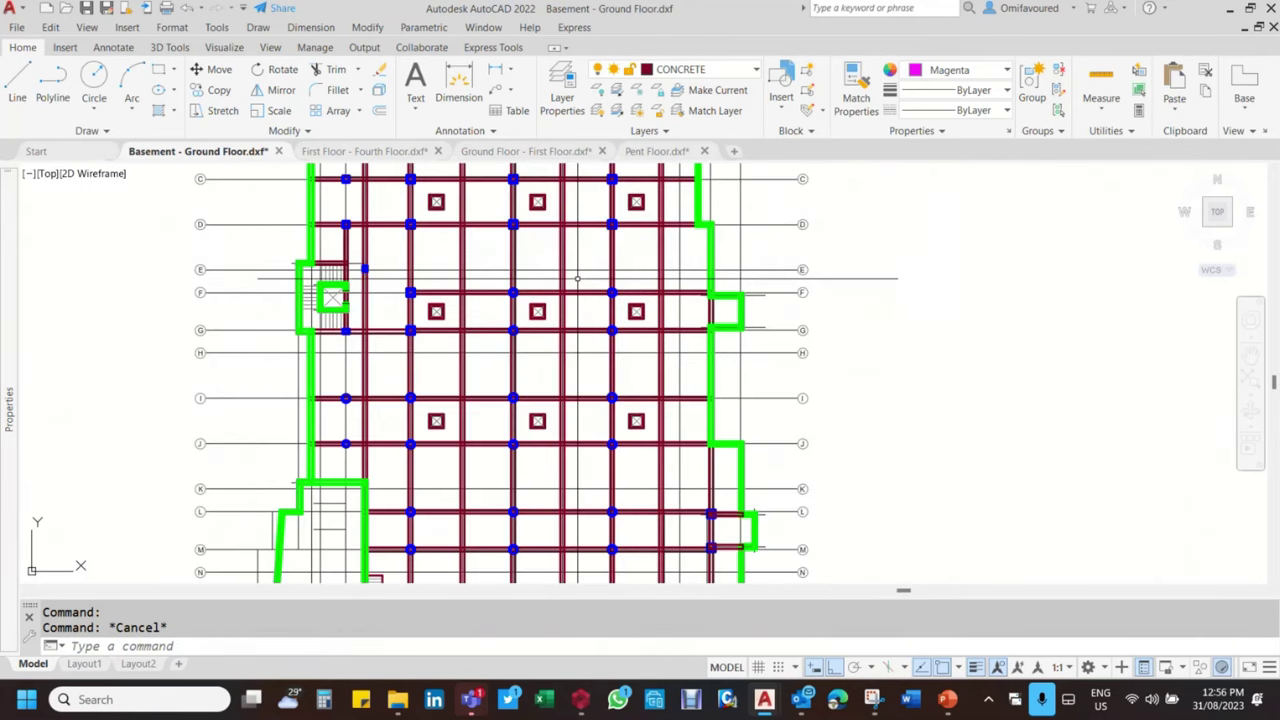
{"action": "scroll", "coordinate": [577, 279], "scroll_direction": "down", "scroll_amount": 3}
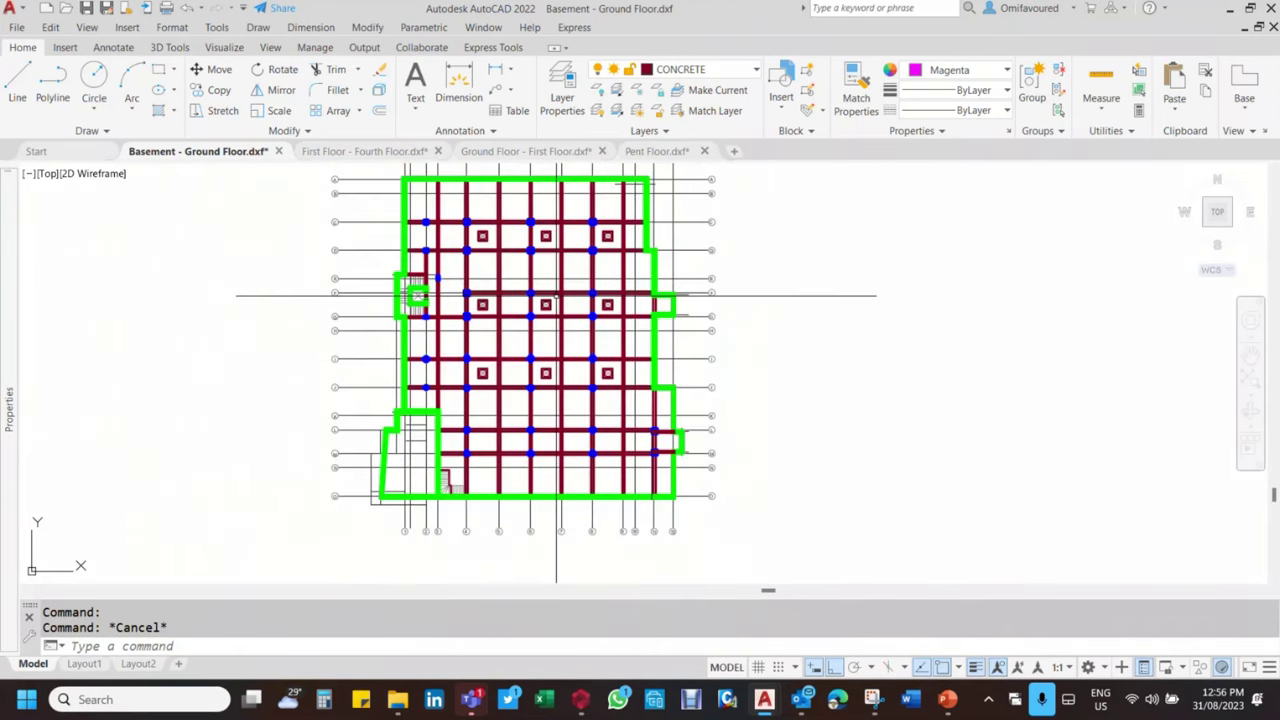
{"action": "scroll", "coordinate": [528, 383], "scroll_direction": "up", "scroll_amount": 4}
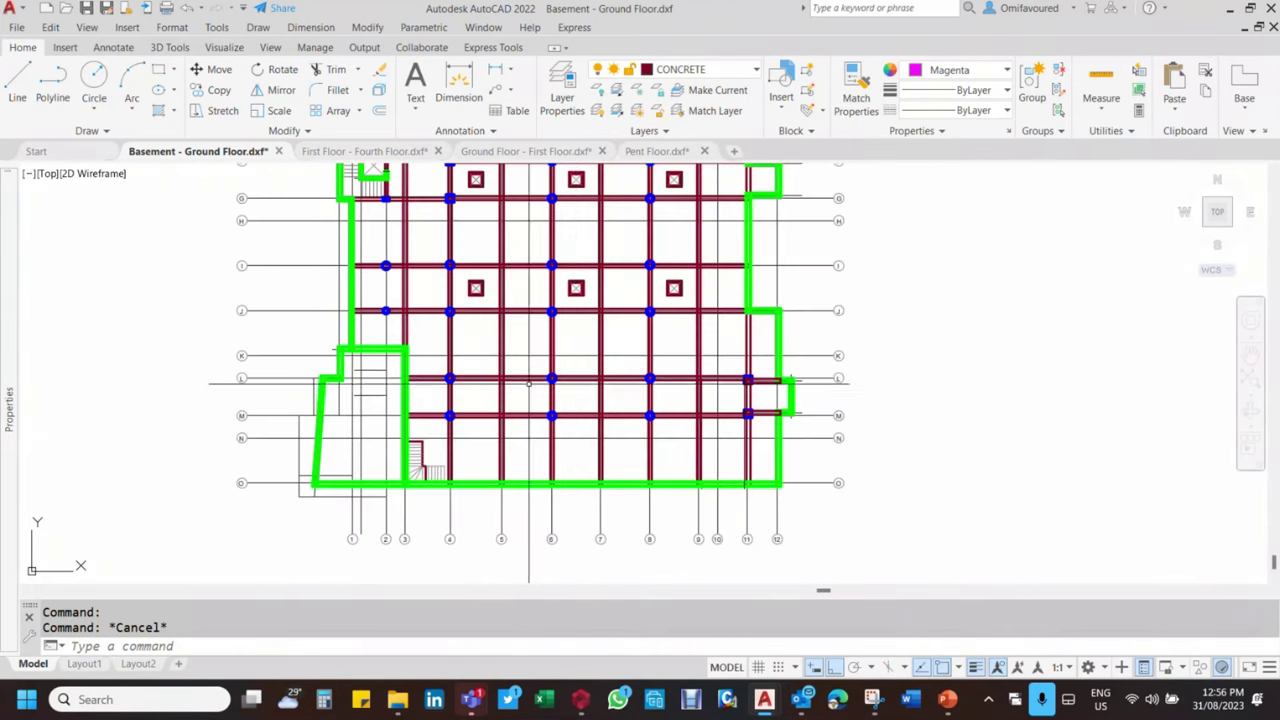
{"action": "scroll", "coordinate": [696, 473], "scroll_direction": "up", "scroll_amount": 4}
{"action": "scroll", "coordinate": [696, 473], "scroll_direction": "down", "scroll_amount": 5}
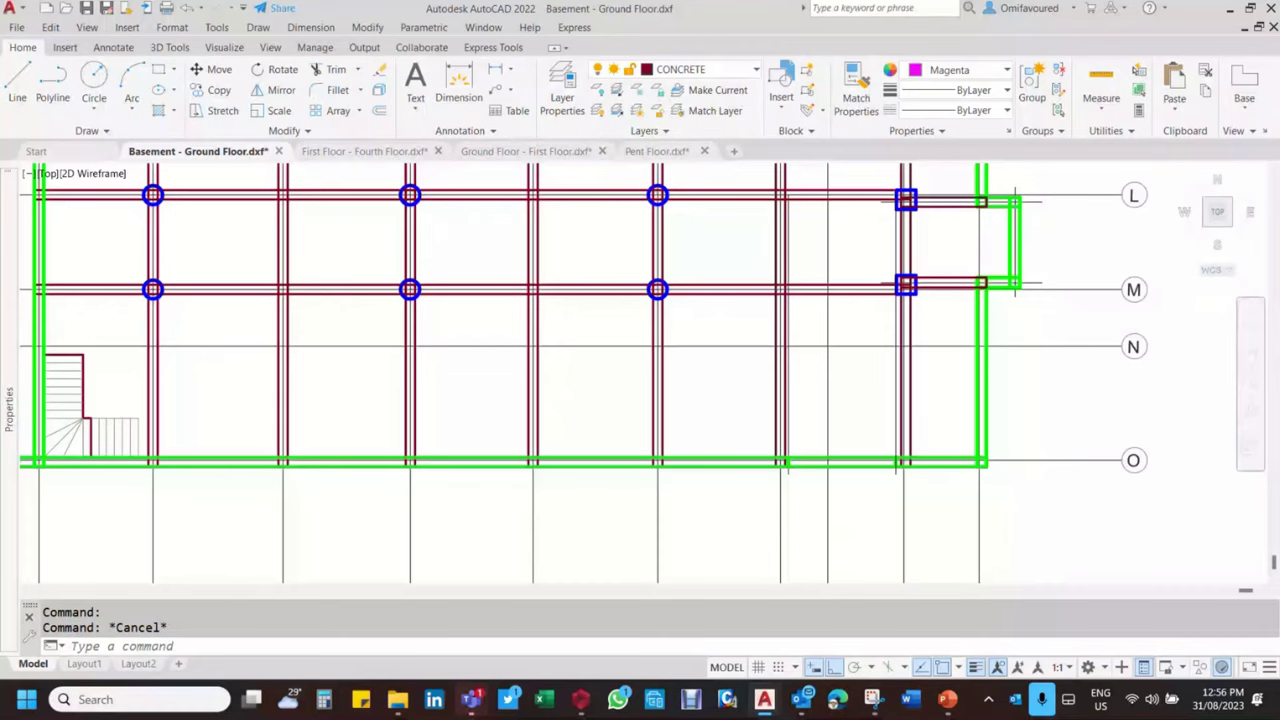
Inspect the basement drawing's wall along grid O and the perimeter wall by grid 11 between grids G and K
{"action": "scroll", "coordinate": [284, 452], "scroll_direction": "up", "scroll_amount": 4}
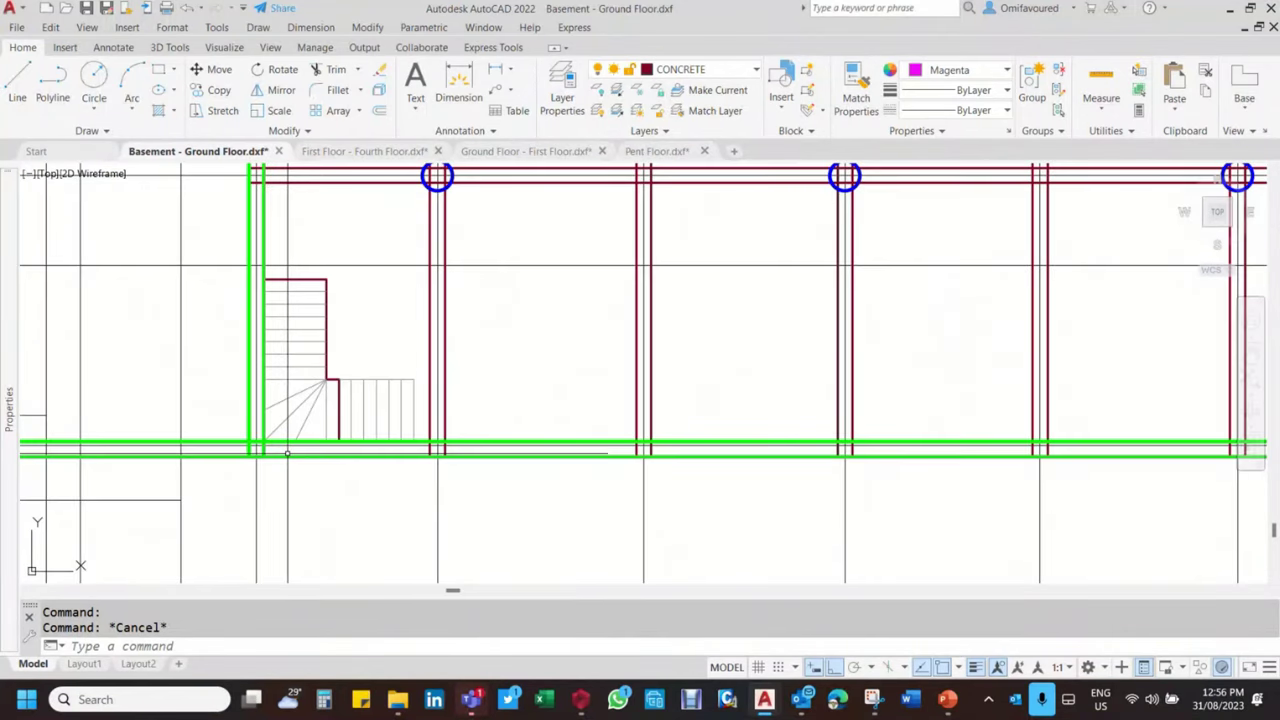
{"action": "scroll", "coordinate": [300, 455], "scroll_direction": "down", "scroll_amount": 3}
{"action": "scroll", "coordinate": [855, 460], "scroll_direction": "down", "scroll_amount": 2}
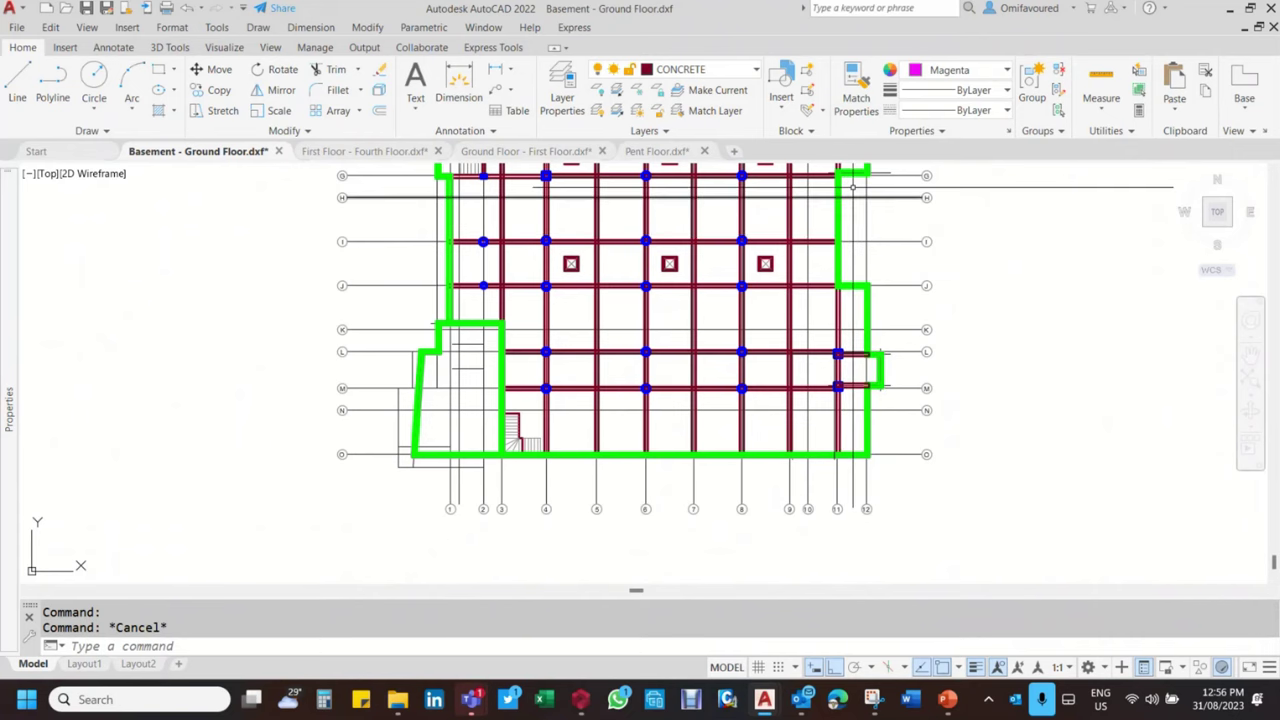
{"action": "scroll", "coordinate": [850, 176], "scroll_direction": "up", "scroll_amount": 3}
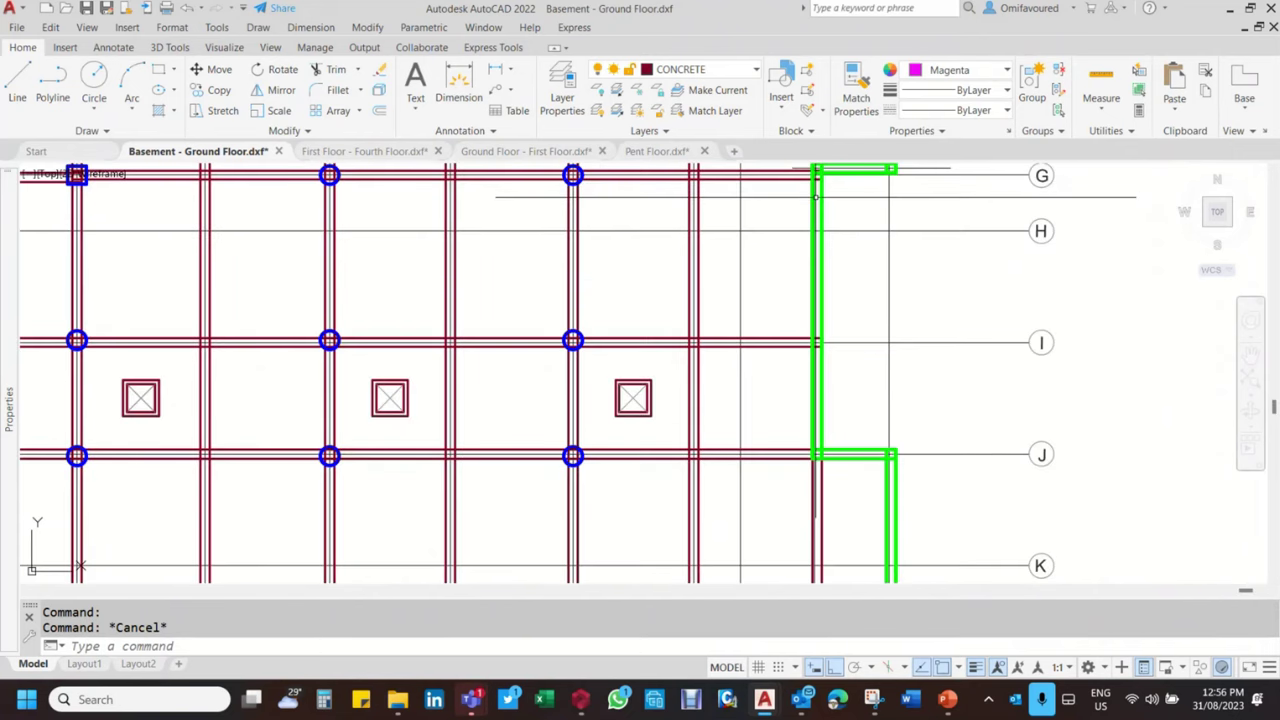
{"action": "scroll", "coordinate": [816, 191], "scroll_direction": "down", "scroll_amount": 7}
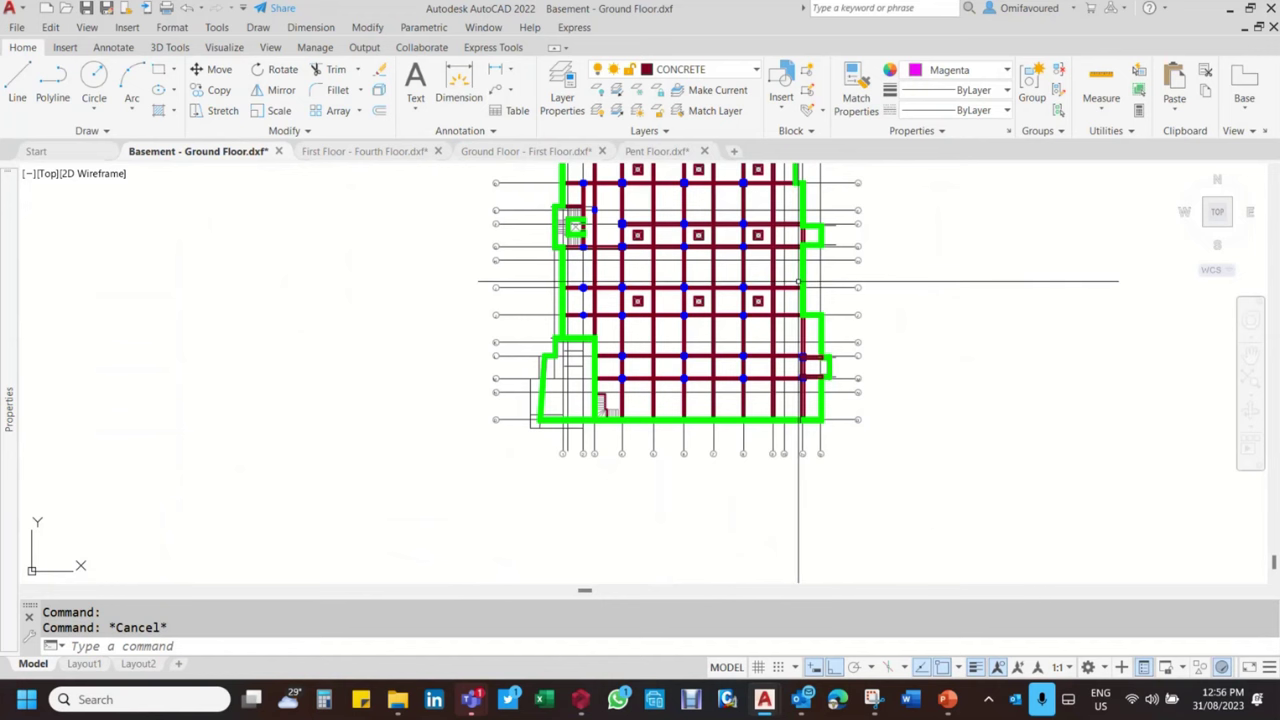
{"action": "scroll", "coordinate": [800, 280], "scroll_direction": "up", "scroll_amount": 2}
{"action": "scroll", "coordinate": [720, 345], "scroll_direction": "down", "scroll_amount": 2}
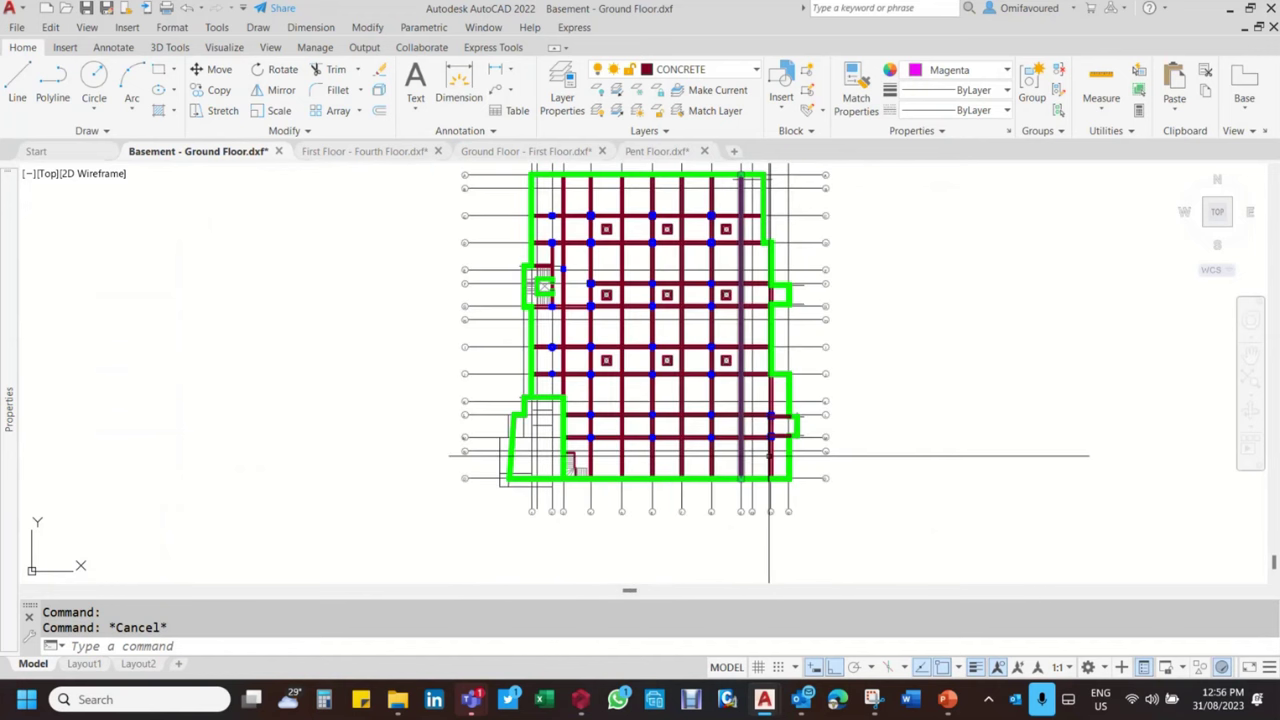
Compare the basement's full perimeter wall outline and beam layout across grids A to O and 1 to 12
{"action": "scroll", "coordinate": [852, 361], "scroll_direction": "up", "scroll_amount": 2}
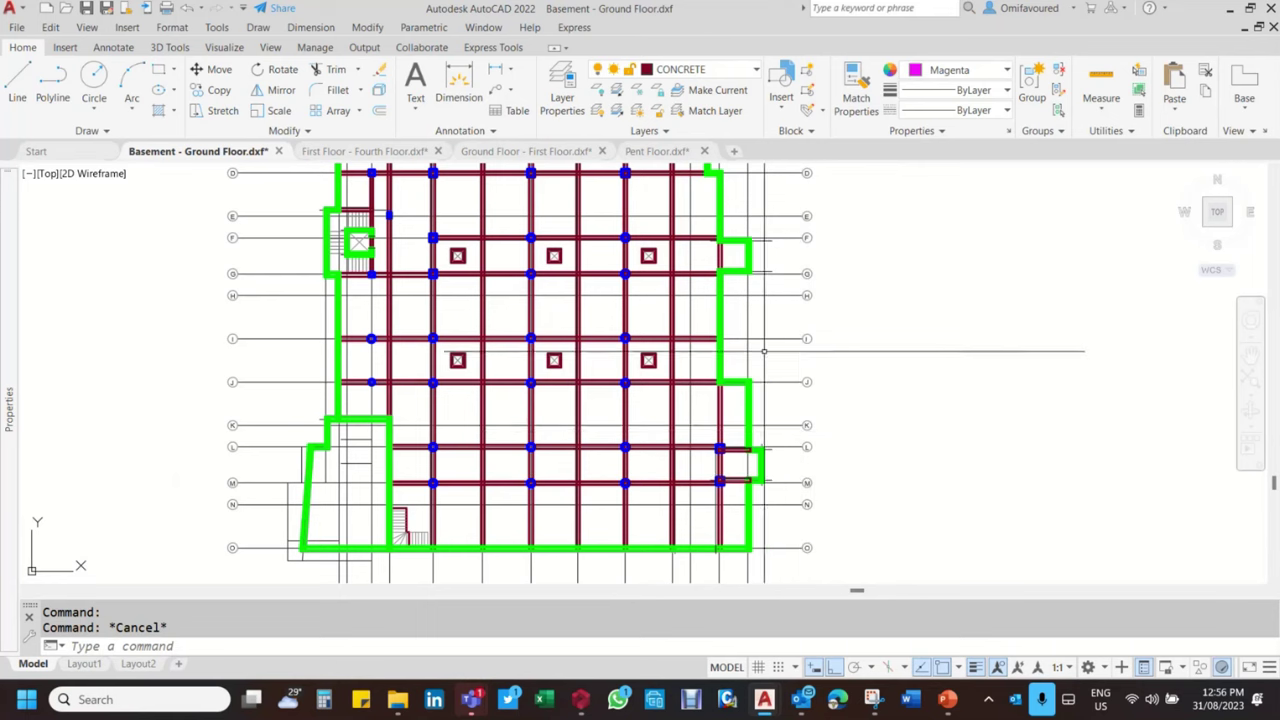
{"action": "scroll", "coordinate": [757, 343], "scroll_direction": "down", "scroll_amount": 3}
{"action": "scroll", "coordinate": [700, 260], "scroll_direction": "up", "scroll_amount": 3}
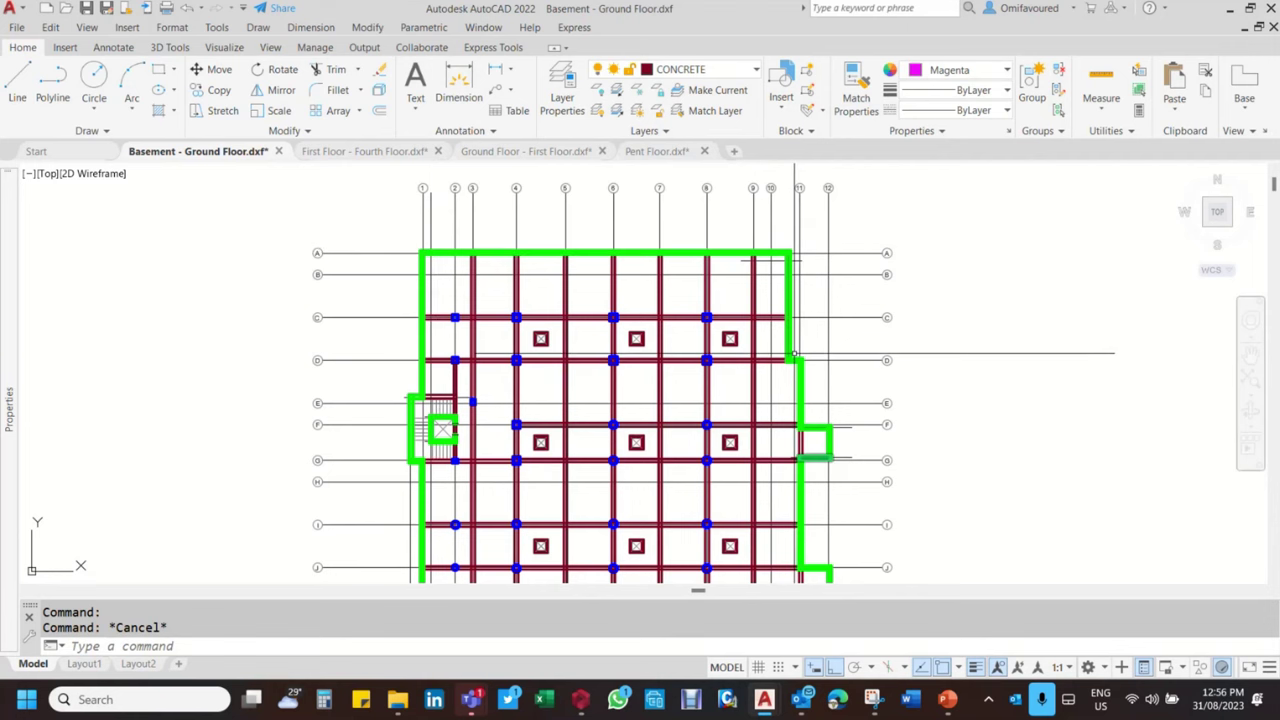
{"action": "scroll", "coordinate": [795, 248], "scroll_direction": "down", "scroll_amount": 2}
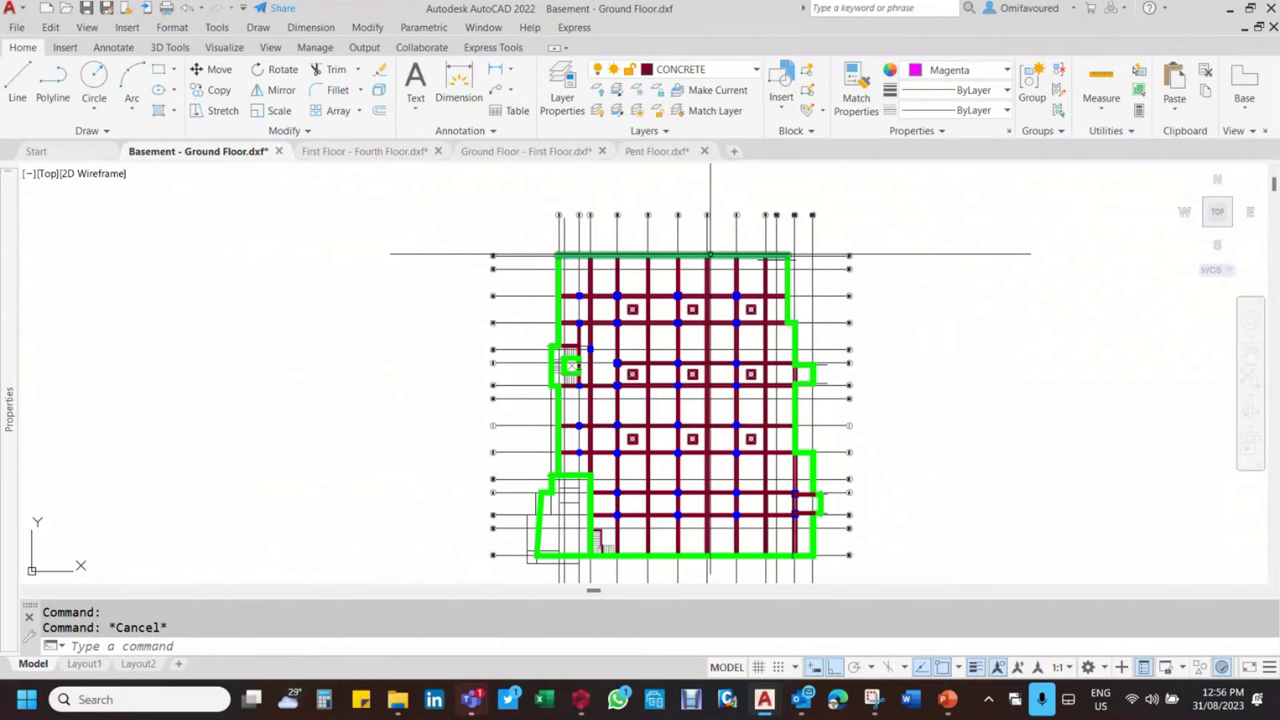
{"action": "scroll", "coordinate": [690, 268], "scroll_direction": "down", "scroll_amount": 2}
{"action": "scroll", "coordinate": [595, 430], "scroll_direction": "up", "scroll_amount": 2}
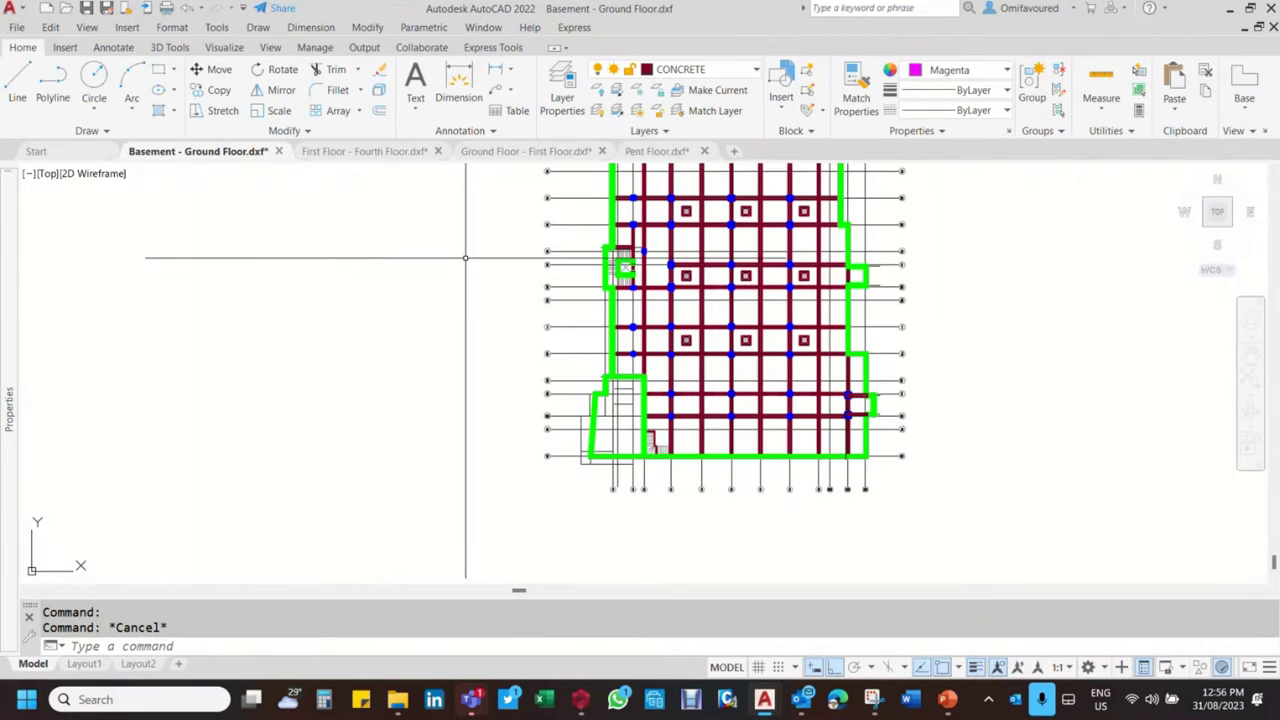
Switch to ProtaStructure and examine wall 1W24 and the gaps beside it along grid O in the Storey 1 3D view
{"action": "left_click", "coordinate": [581, 703]}
{"action": "left_click", "coordinate": [57, 286]}
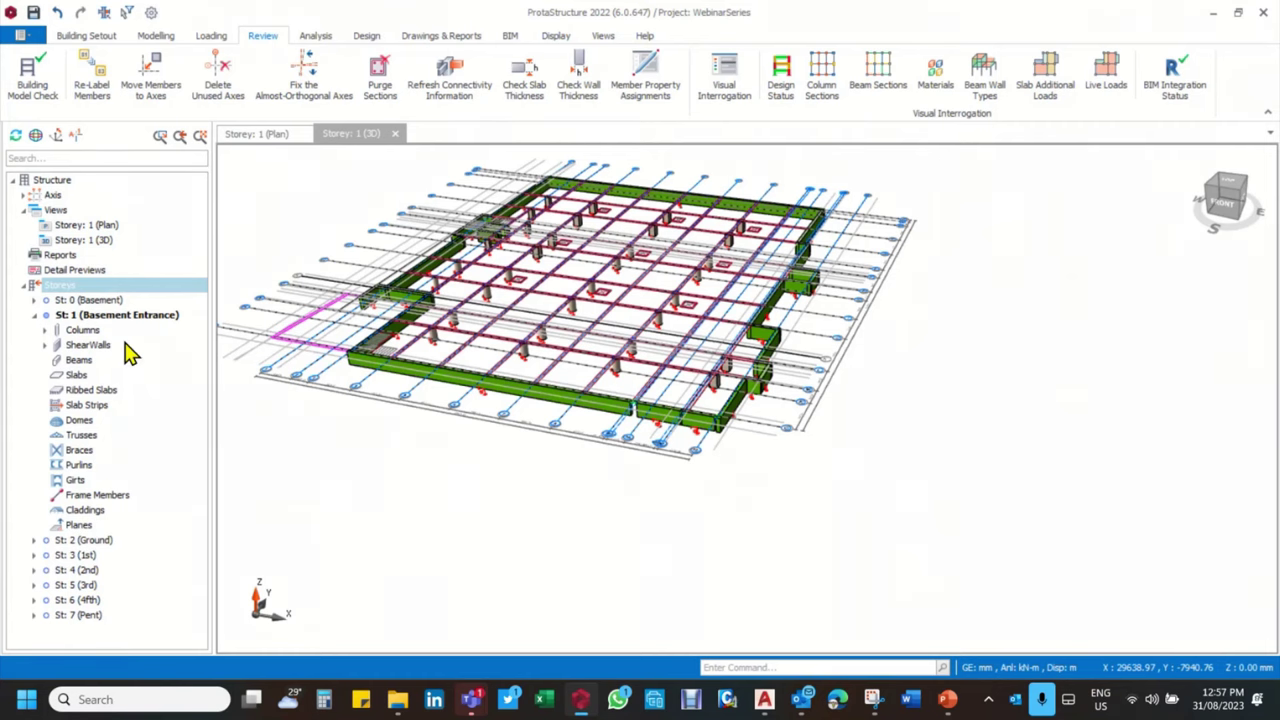
{"action": "scroll", "coordinate": [600, 392], "scroll_direction": "up", "scroll_amount": 2}
{"action": "scroll", "coordinate": [600, 392], "scroll_direction": "up", "scroll_amount": 2}
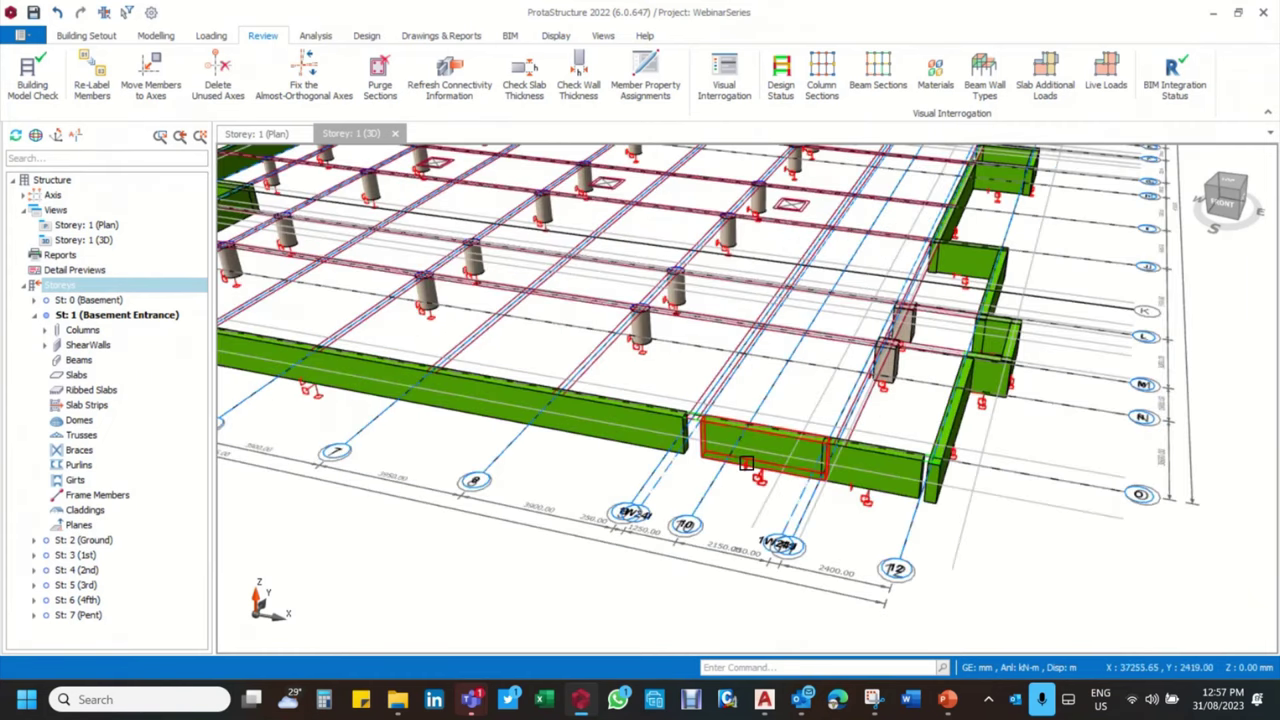
{"action": "mouse_move", "coordinate": [737, 463]}
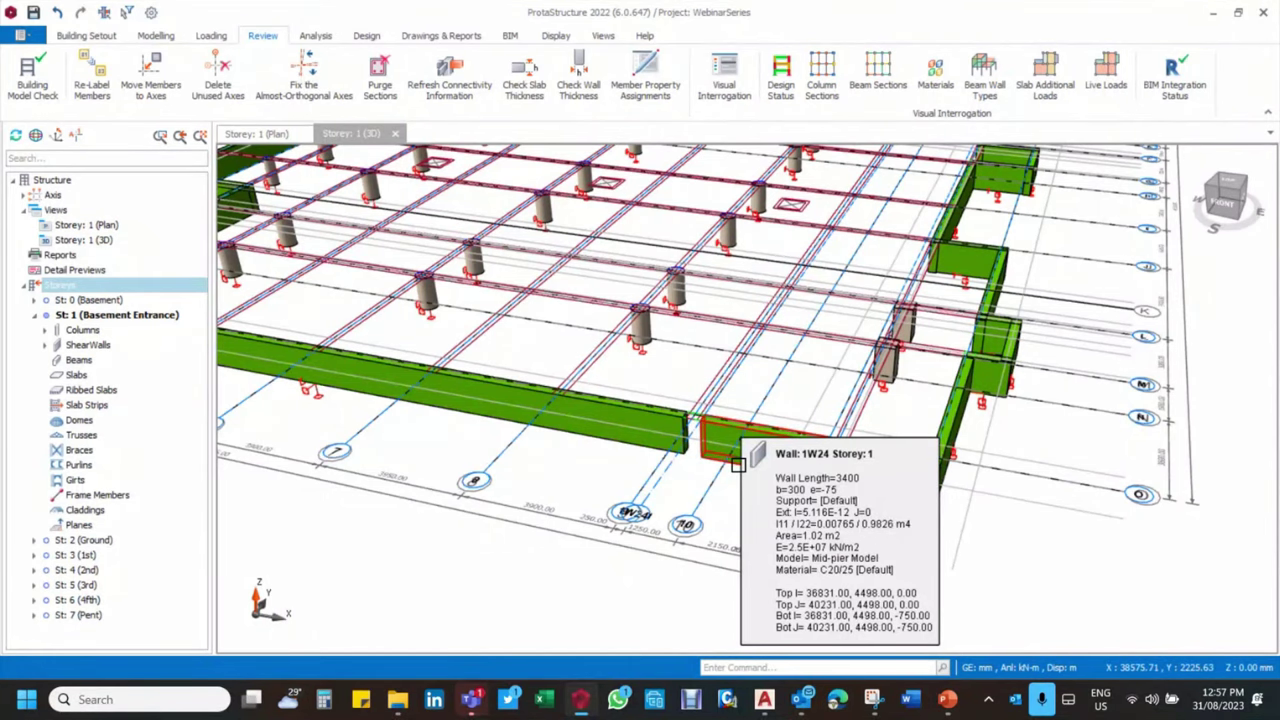
{"action": "scroll", "coordinate": [736, 338], "scroll_direction": "up", "scroll_amount": 3}
{"action": "scroll", "coordinate": [736, 338], "scroll_direction": "down", "scroll_amount": 5}
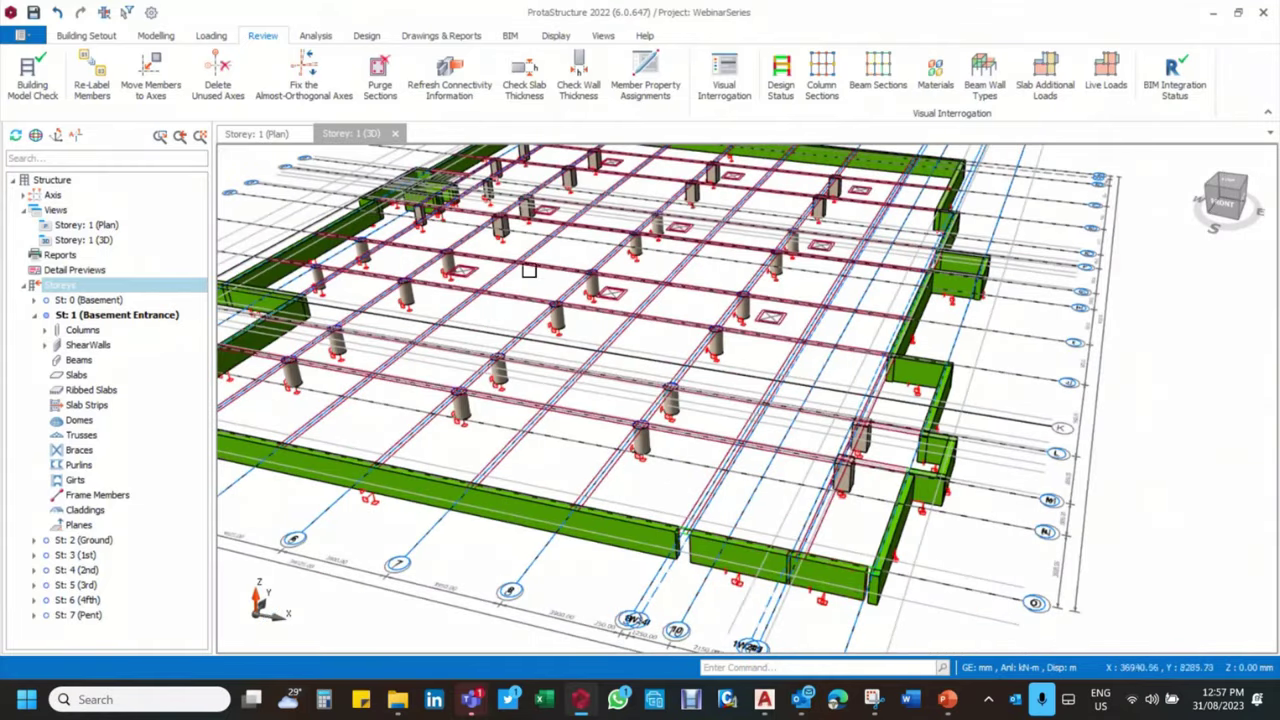
Check the wall ends along grid O between grids 8 and 12 in the Storey 1 plan
{"action": "left_click", "coordinate": [256, 133]}
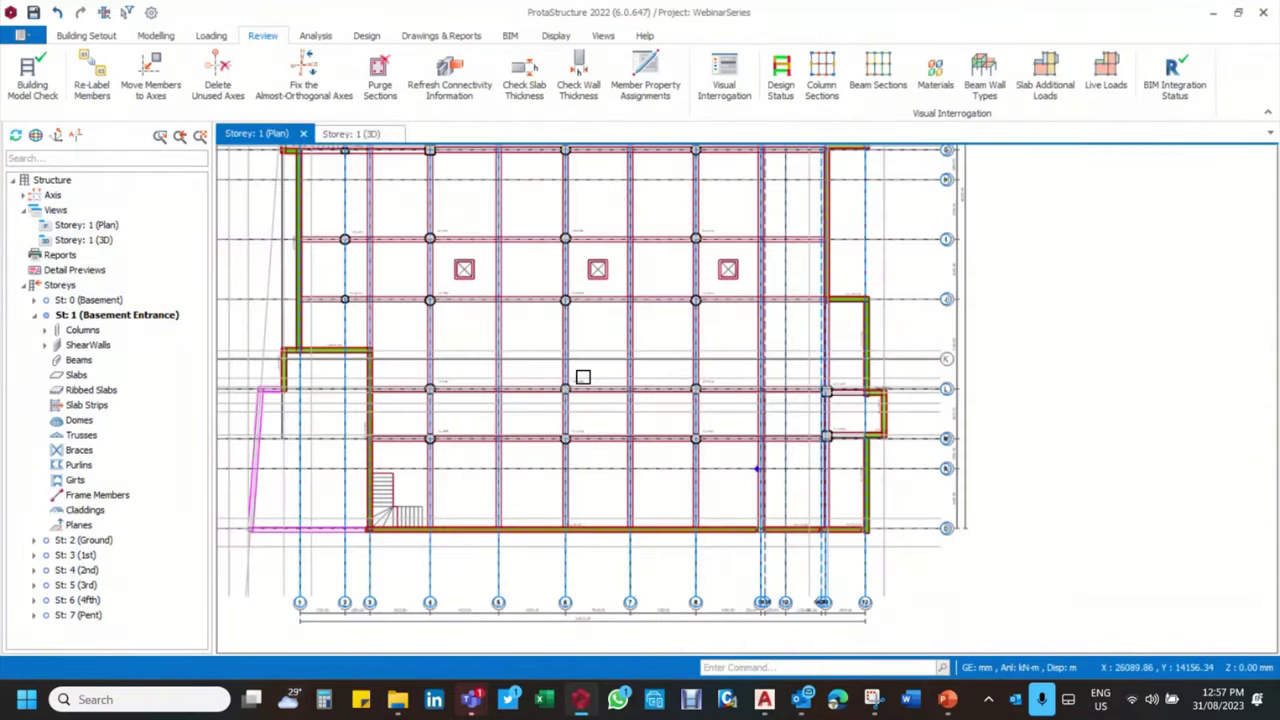
{"action": "scroll", "coordinate": [843, 572], "scroll_direction": "up", "scroll_amount": 5}
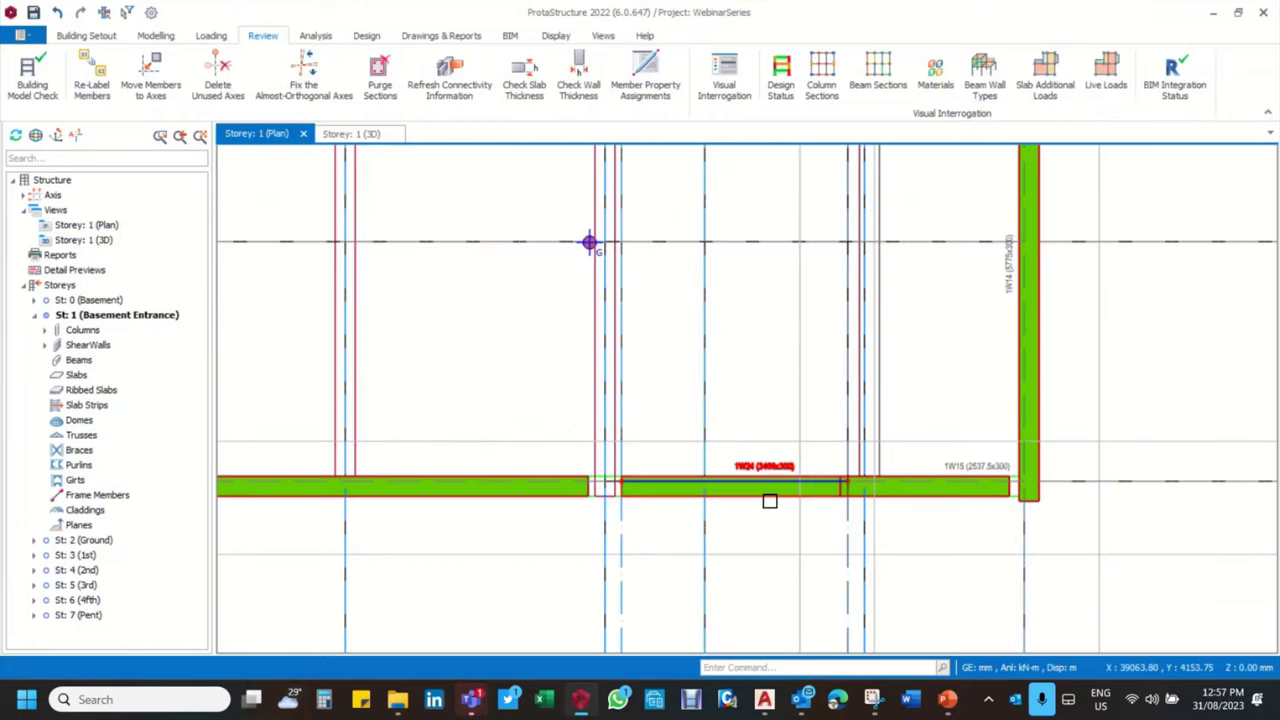
{"action": "left_click", "coordinate": [68, 287]}
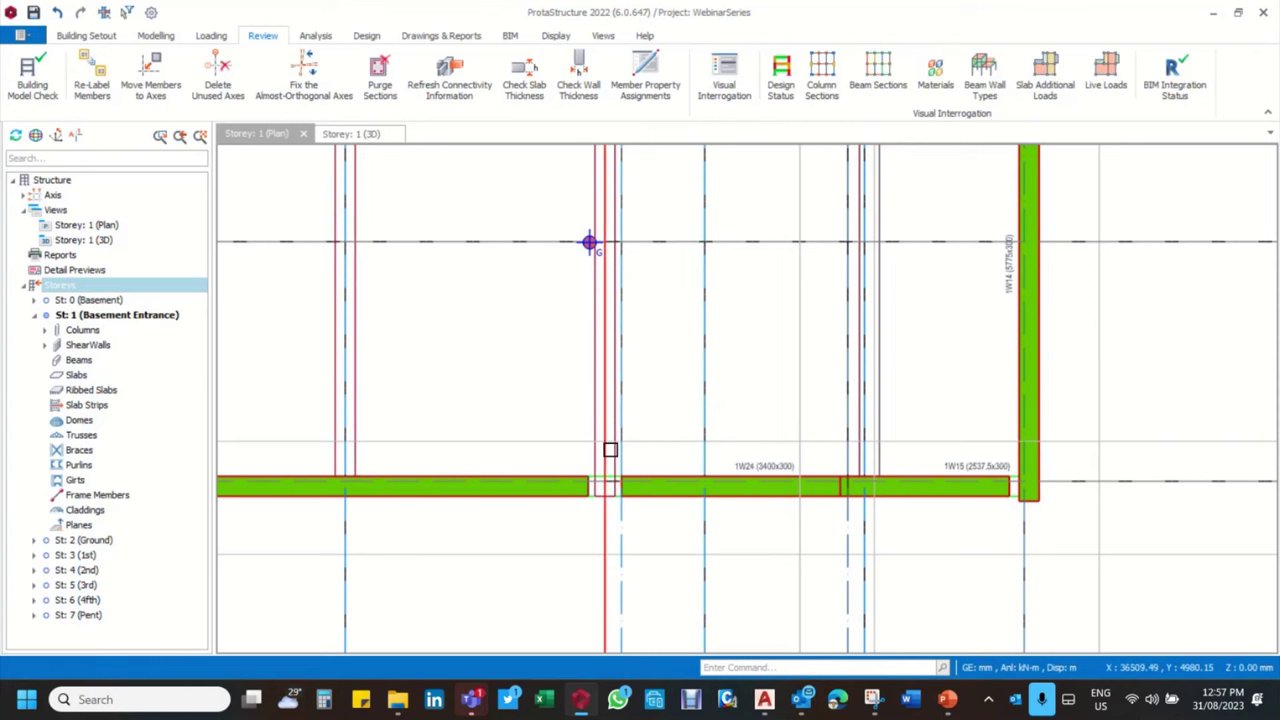
{"action": "scroll", "coordinate": [597, 330], "scroll_direction": "down", "scroll_amount": 2}
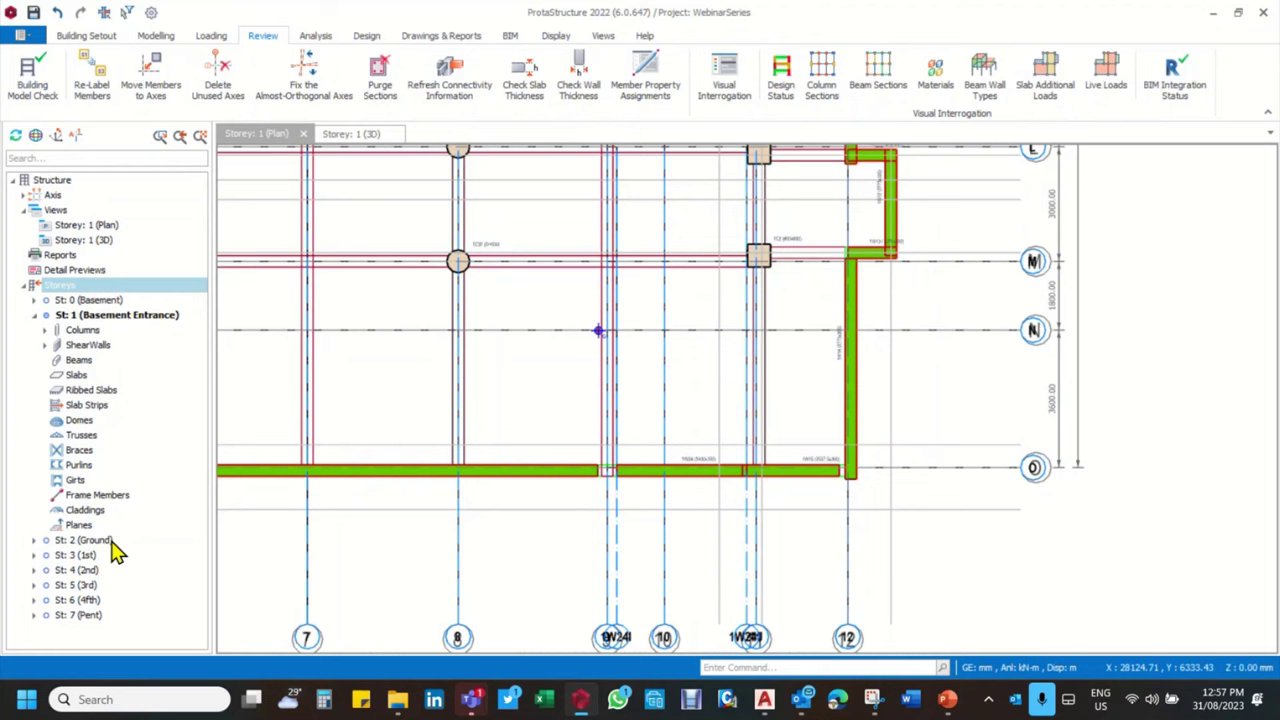
Review the storey heights and levels in the Edit Storey table, and look over the options for inserting a storey
{"action": "right_click", "coordinate": [60, 295]}
{"action": "left_click", "coordinate": [126, 400]}
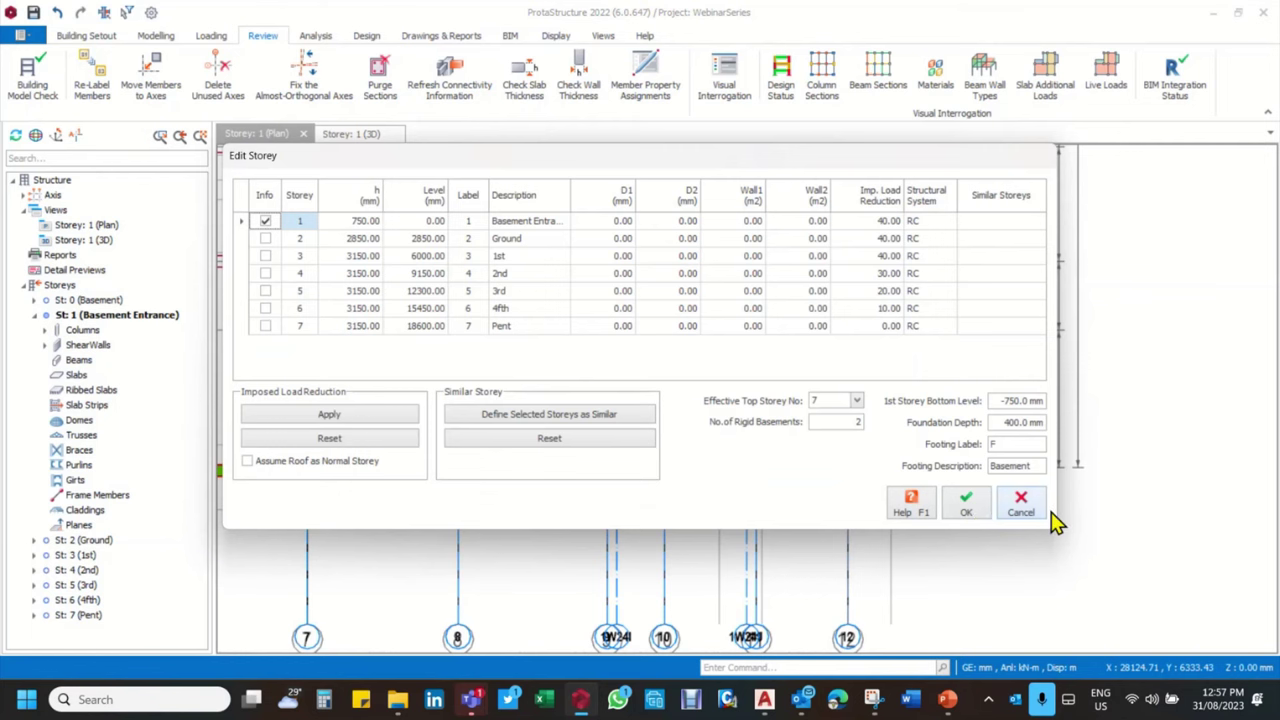
{"action": "left_click", "coordinate": [1008, 512]}
{"action": "left_click", "coordinate": [60, 299]}
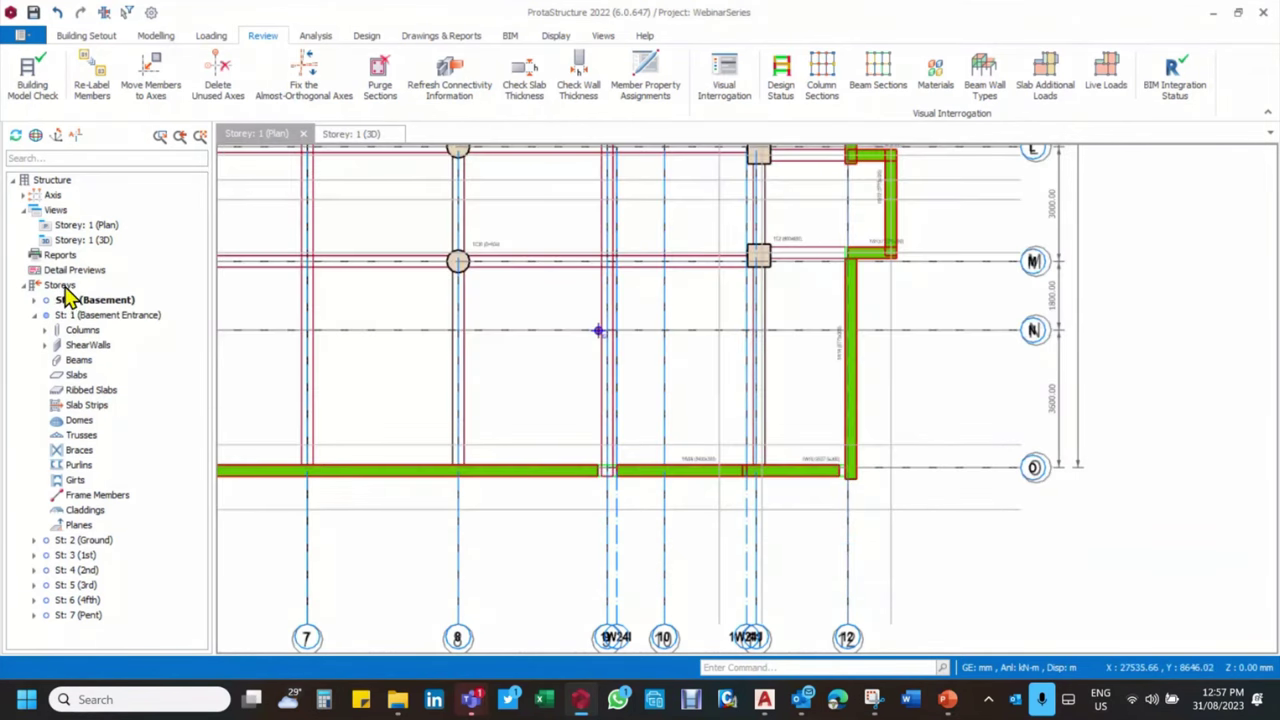
{"action": "right_click", "coordinate": [66, 290]}
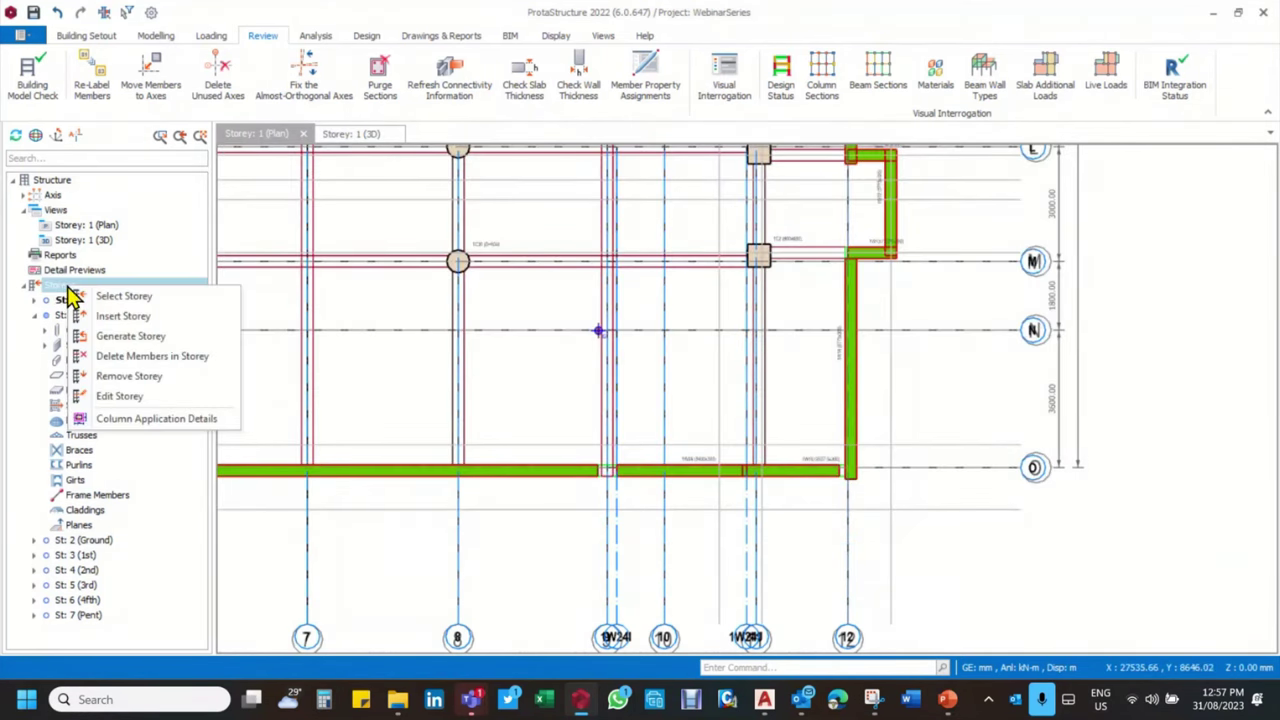
{"action": "left_click", "coordinate": [124, 318]}
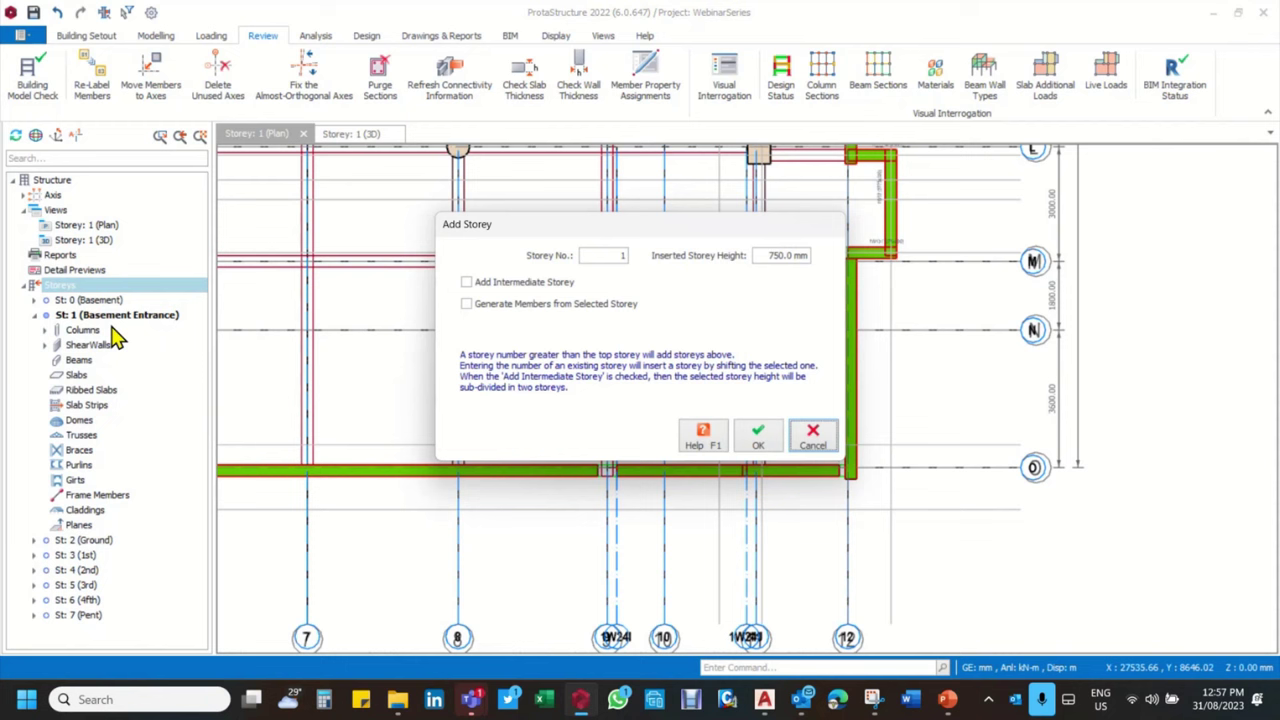
{"action": "left_click", "coordinate": [820, 446]}
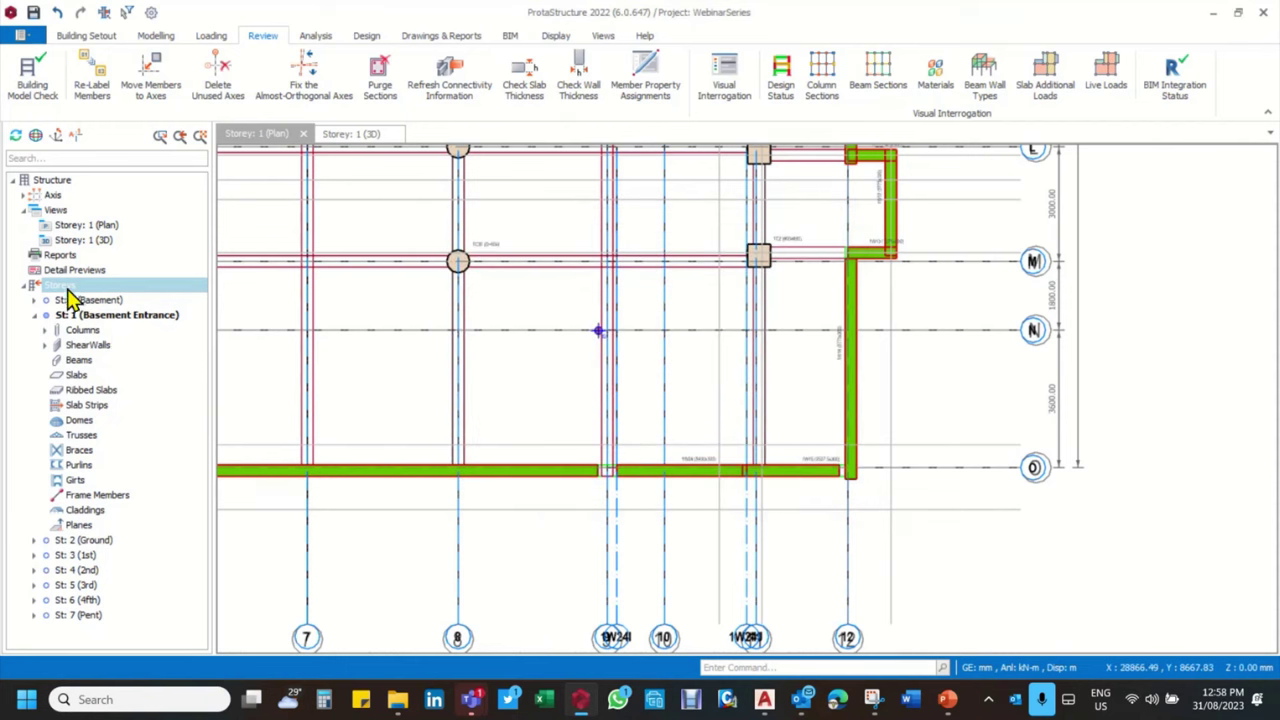
Add storeys above the top one up to storey number 50, with an inserted storey height of 3000 mm
{"action": "left_click", "coordinate": [80, 37]}
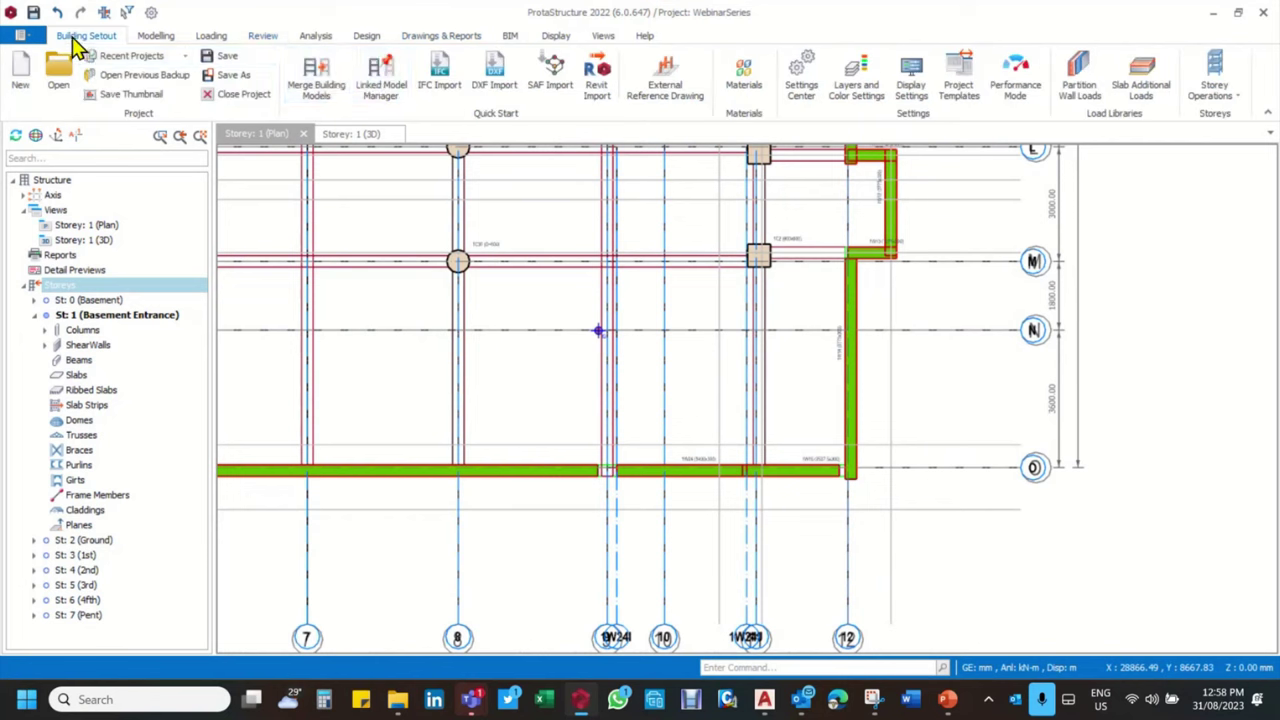
{"action": "left_click", "coordinate": [1240, 100]}
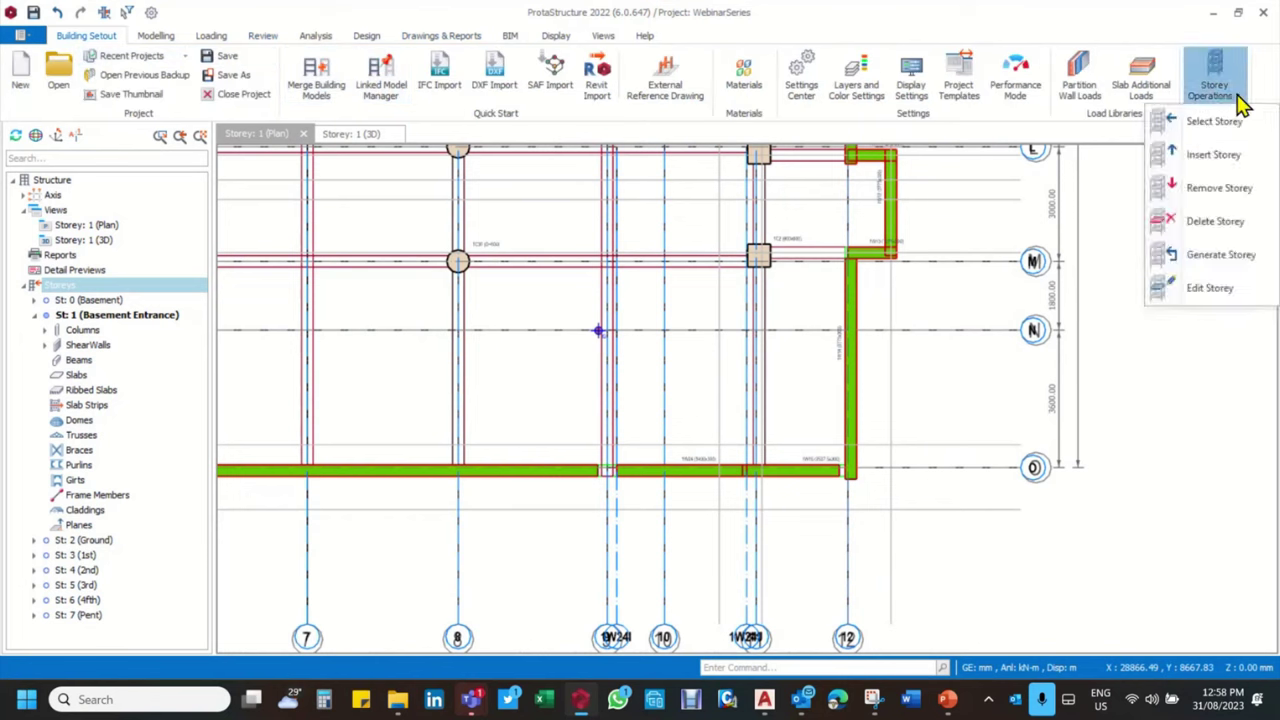
{"action": "left_click", "coordinate": [1227, 167]}
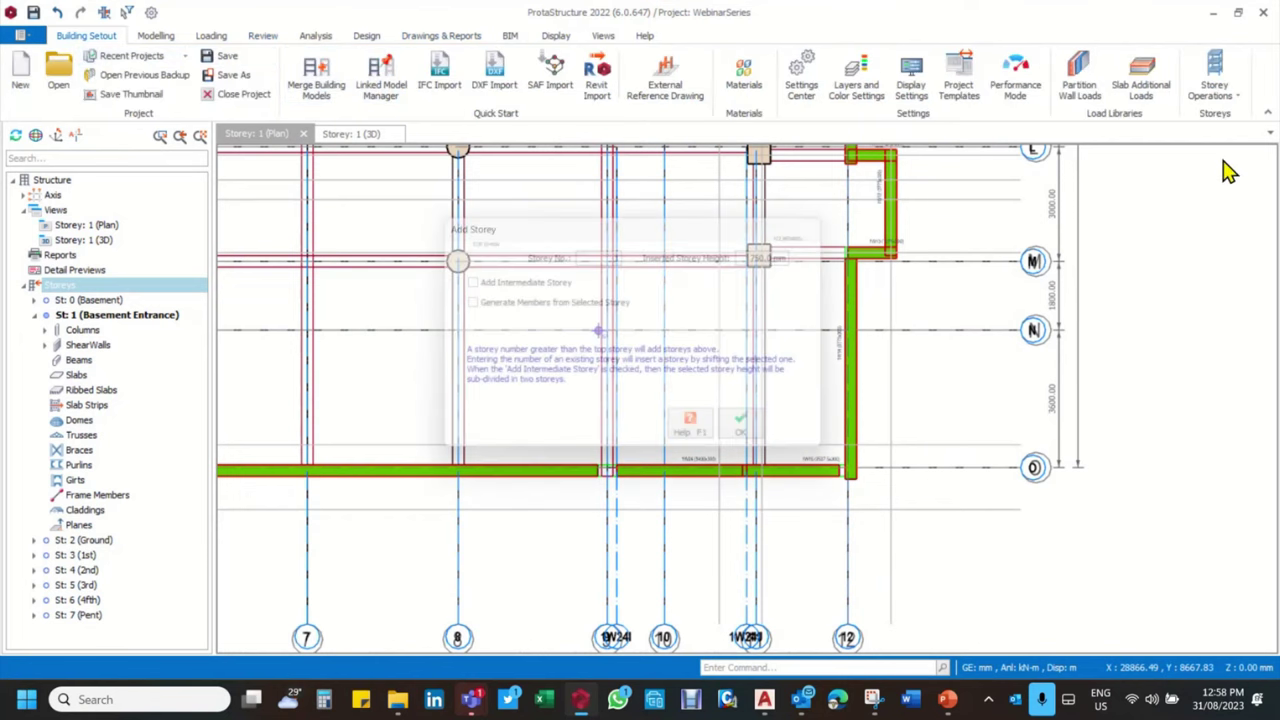
{"action": "double_click", "coordinate": [600, 255]}
{"action": "type", "text": "50"}
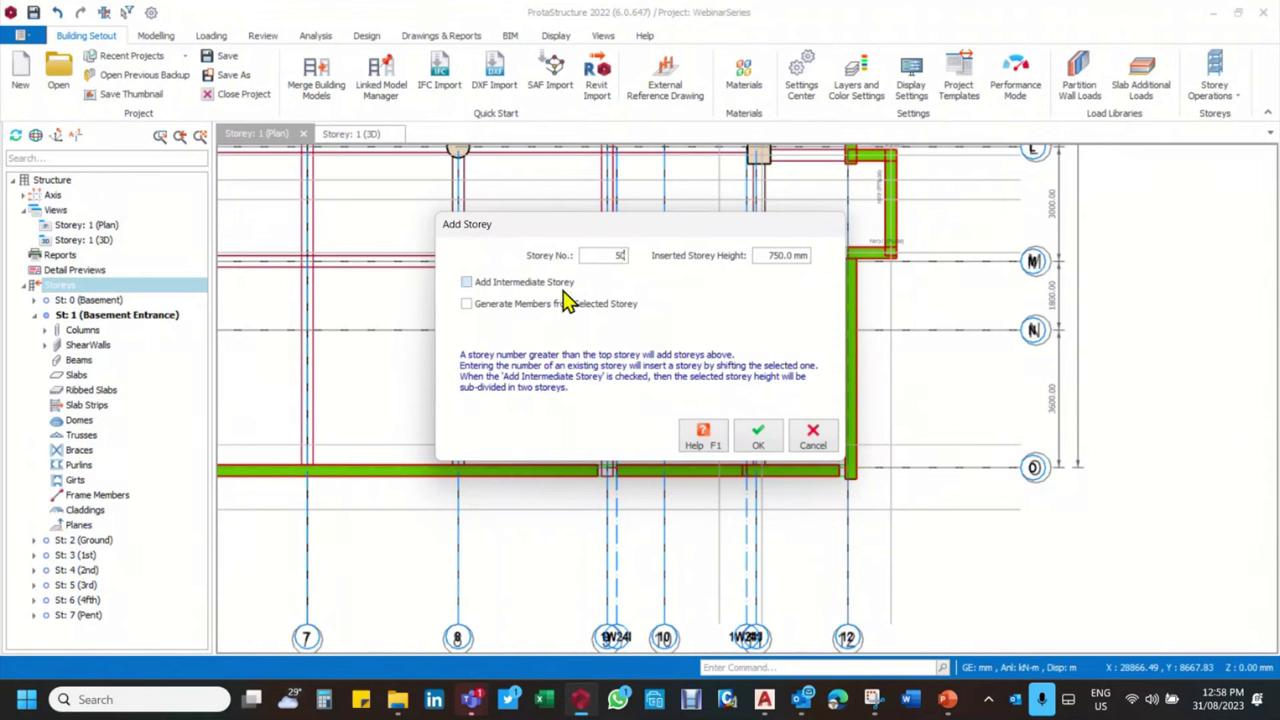
{"action": "left_click_drag", "start_coordinate": [762, 255], "coordinate": [814, 252]}
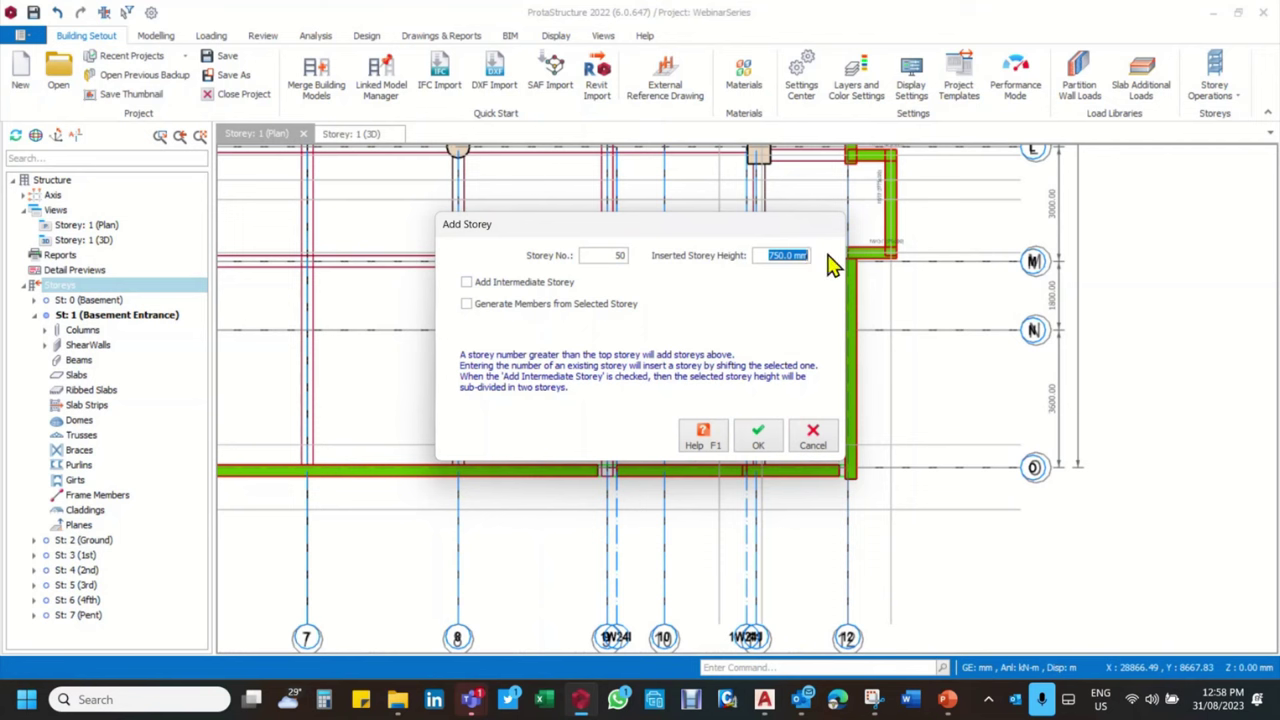
{"action": "type", "text": "3000"}
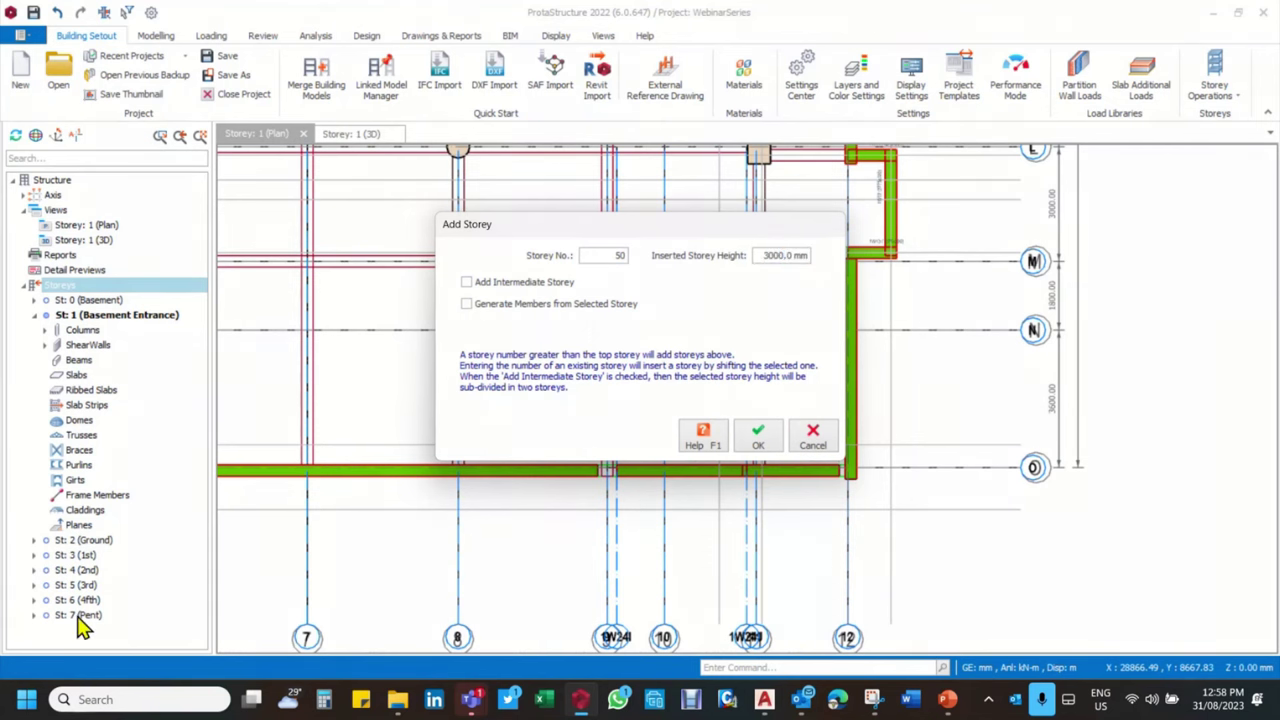
{"action": "left_click", "coordinate": [762, 442]}
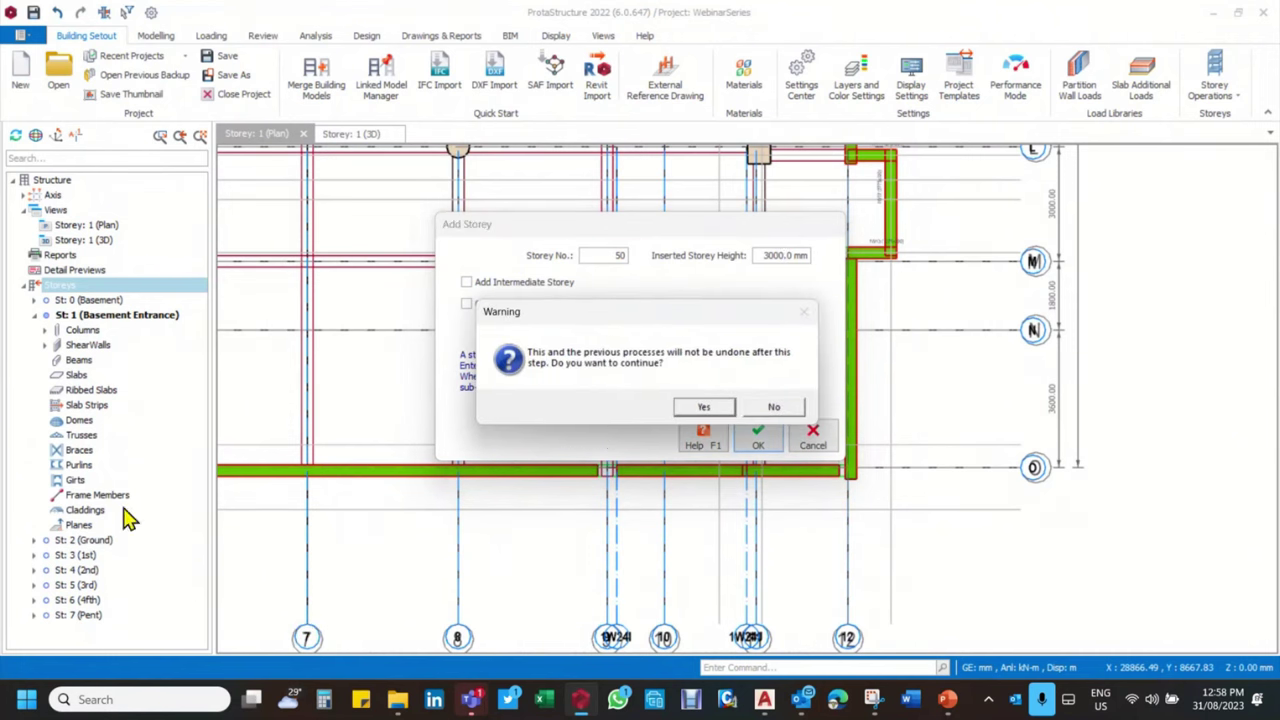
{"action": "left_click", "coordinate": [703, 407]}
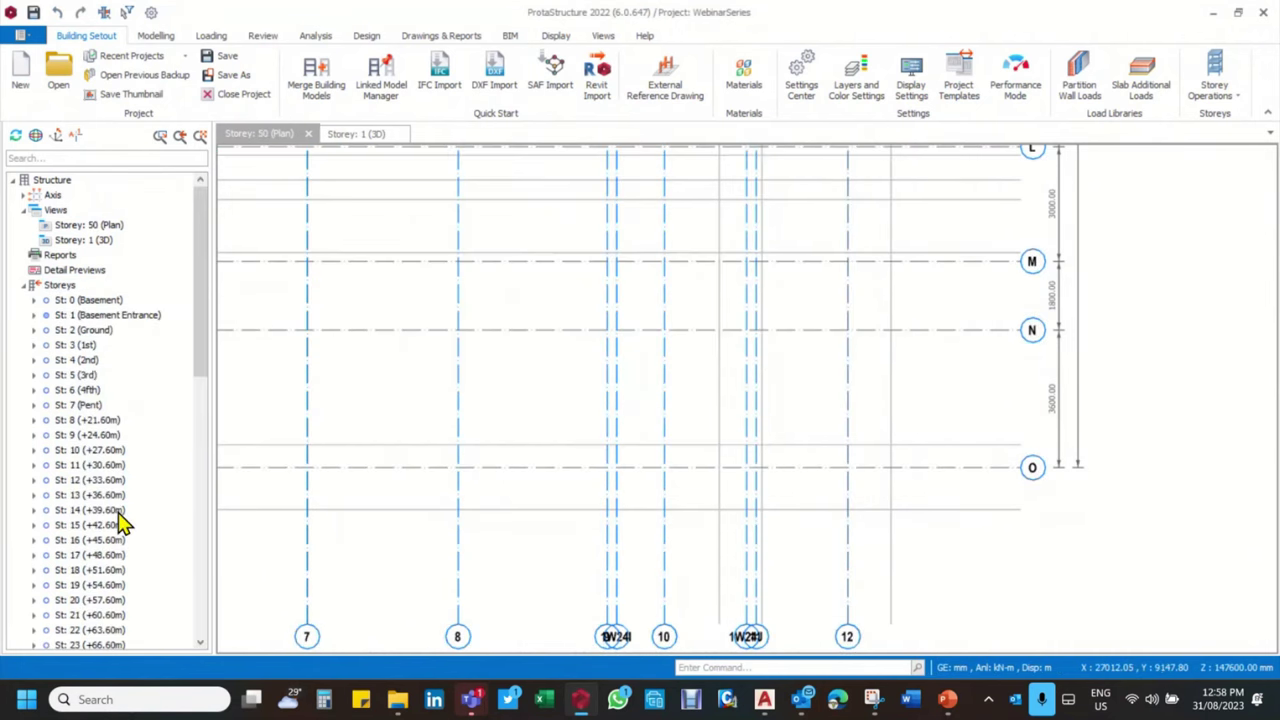
Select storeys 8 to 50 in the structure tree and remove Storey 8 (+21.60m), confirming the removal
{"action": "scroll", "coordinate": [120, 523], "scroll_direction": "down", "scroll_amount": 2}
{"action": "scroll", "coordinate": [124, 515], "scroll_direction": "down", "scroll_amount": 8}
{"action": "scroll", "coordinate": [125, 530], "scroll_direction": "down", "scroll_amount": 5}
{"action": "scroll", "coordinate": [163, 394], "scroll_direction": "up", "scroll_amount": 6}
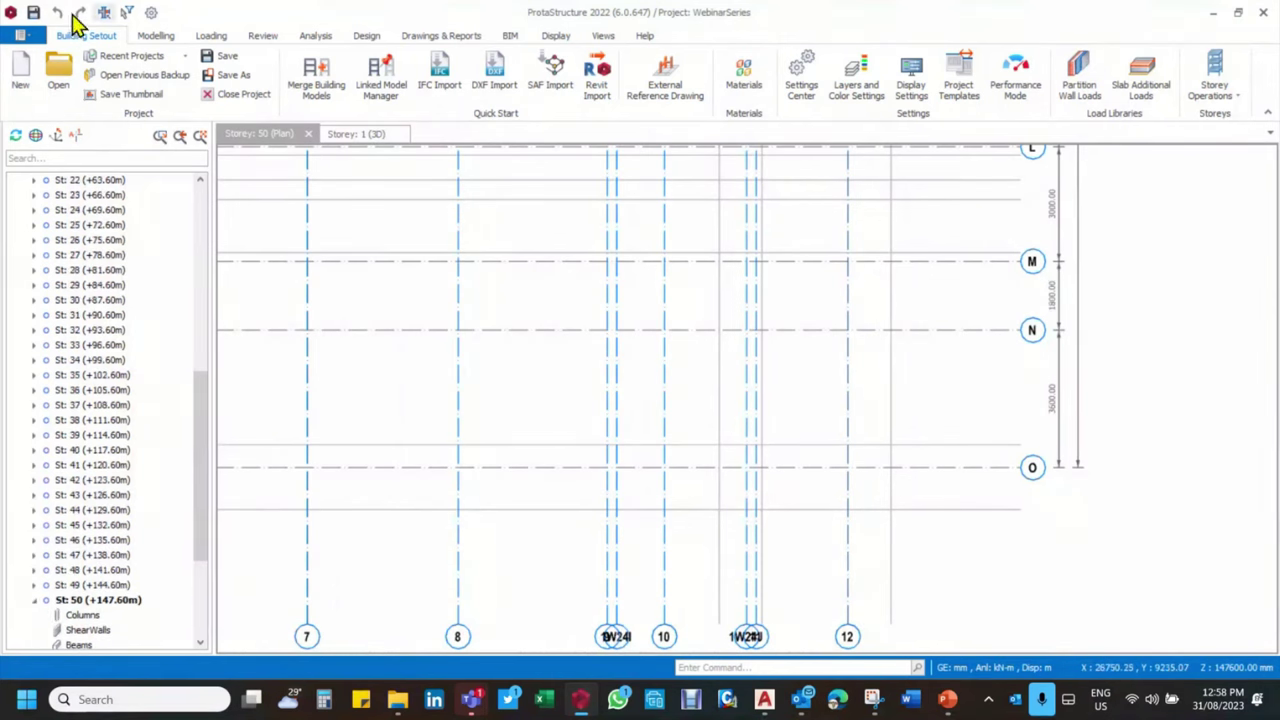
{"action": "scroll", "coordinate": [143, 420], "scroll_direction": "up", "scroll_amount": 9}
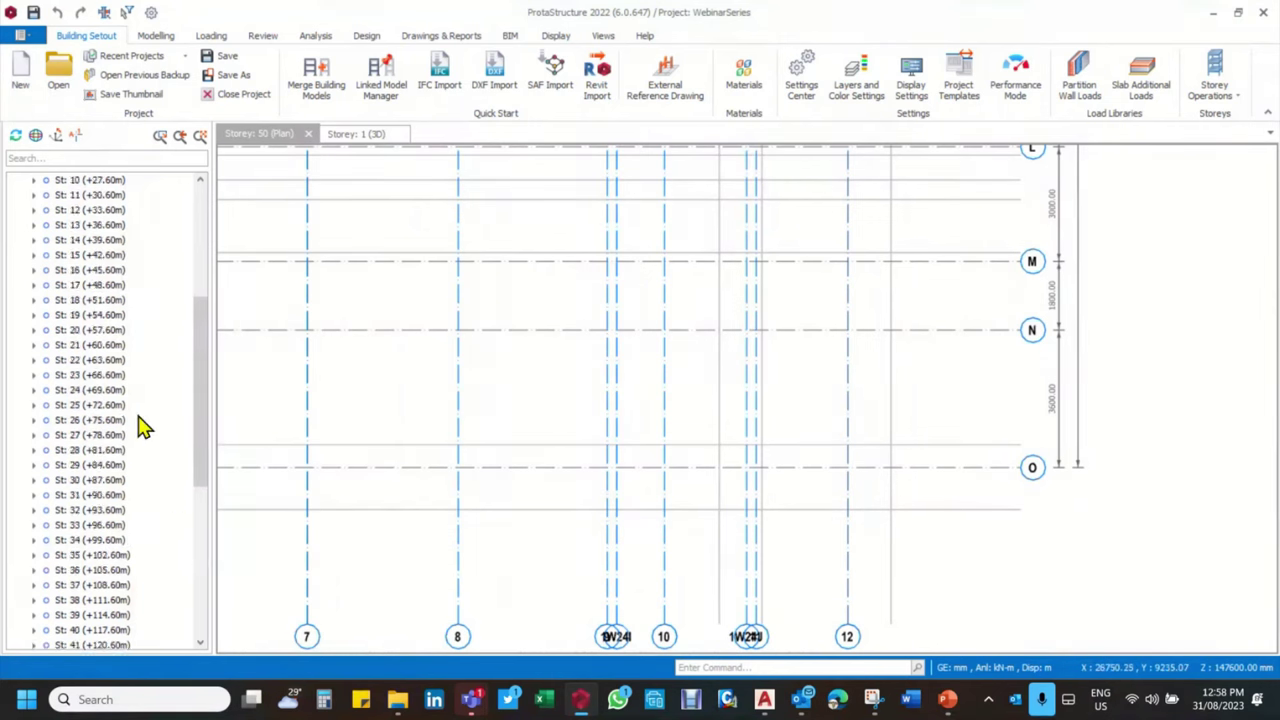
{"action": "left_click", "coordinate": [112, 378], "text": "shift"}
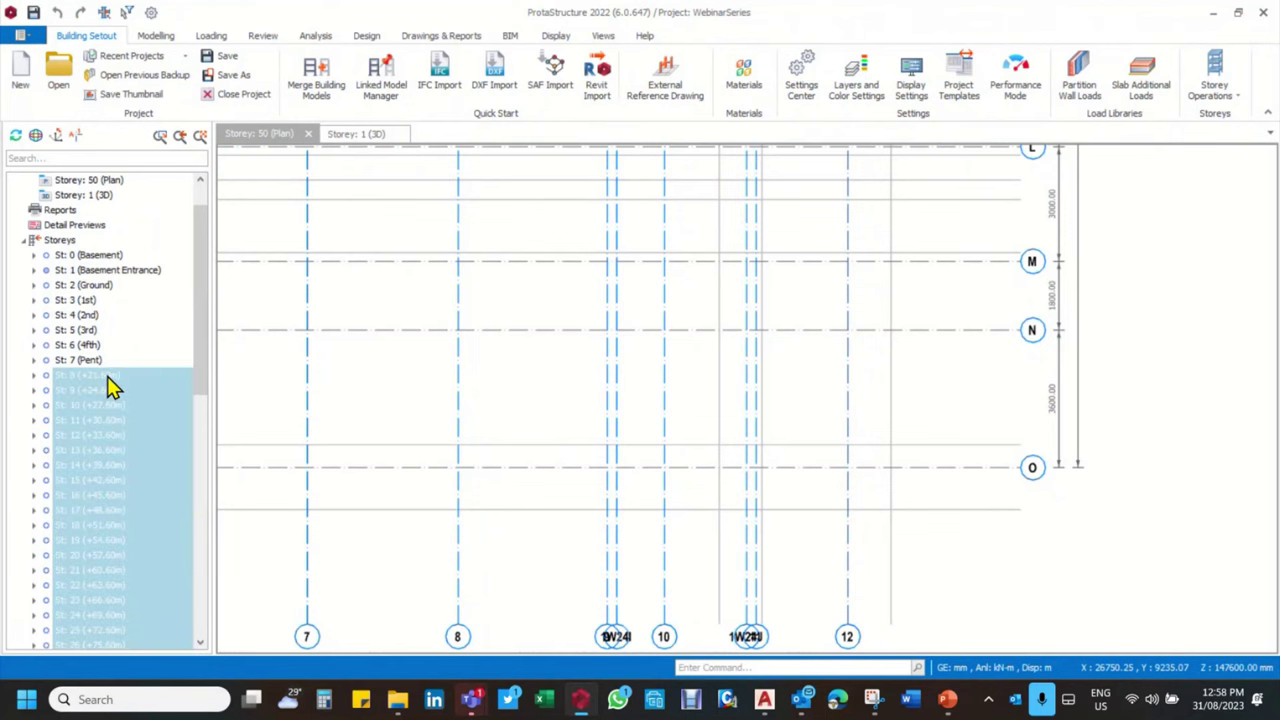
{"action": "right_click", "coordinate": [108, 378]}
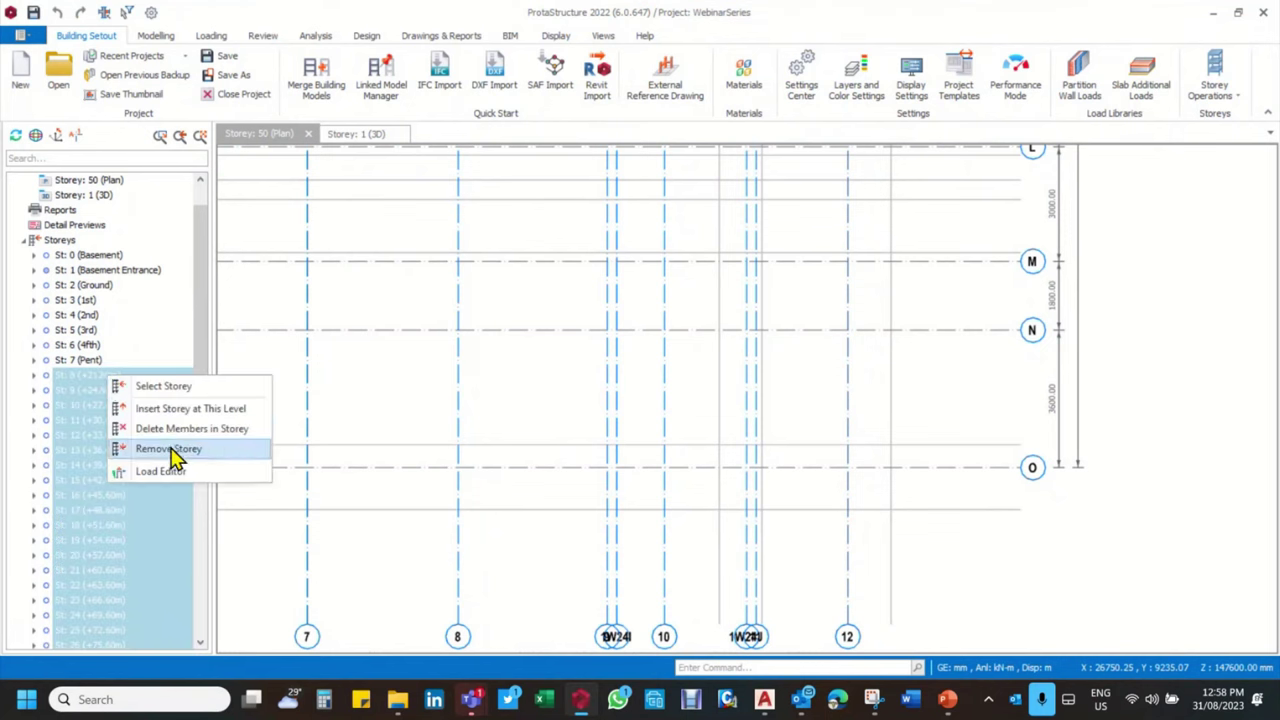
{"action": "left_click", "coordinate": [171, 456]}
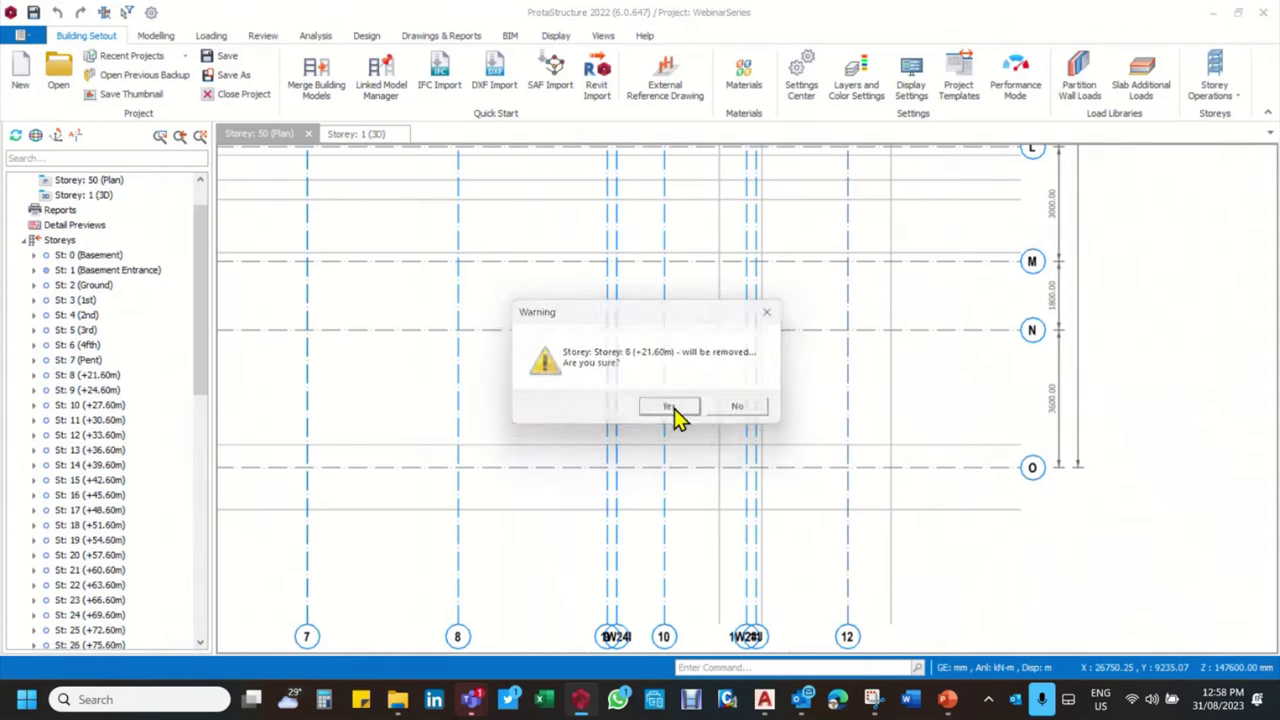
{"action": "left_click", "coordinate": [672, 408]}
{"action": "scroll", "coordinate": [145, 463], "scroll_direction": "down", "scroll_amount": 3}
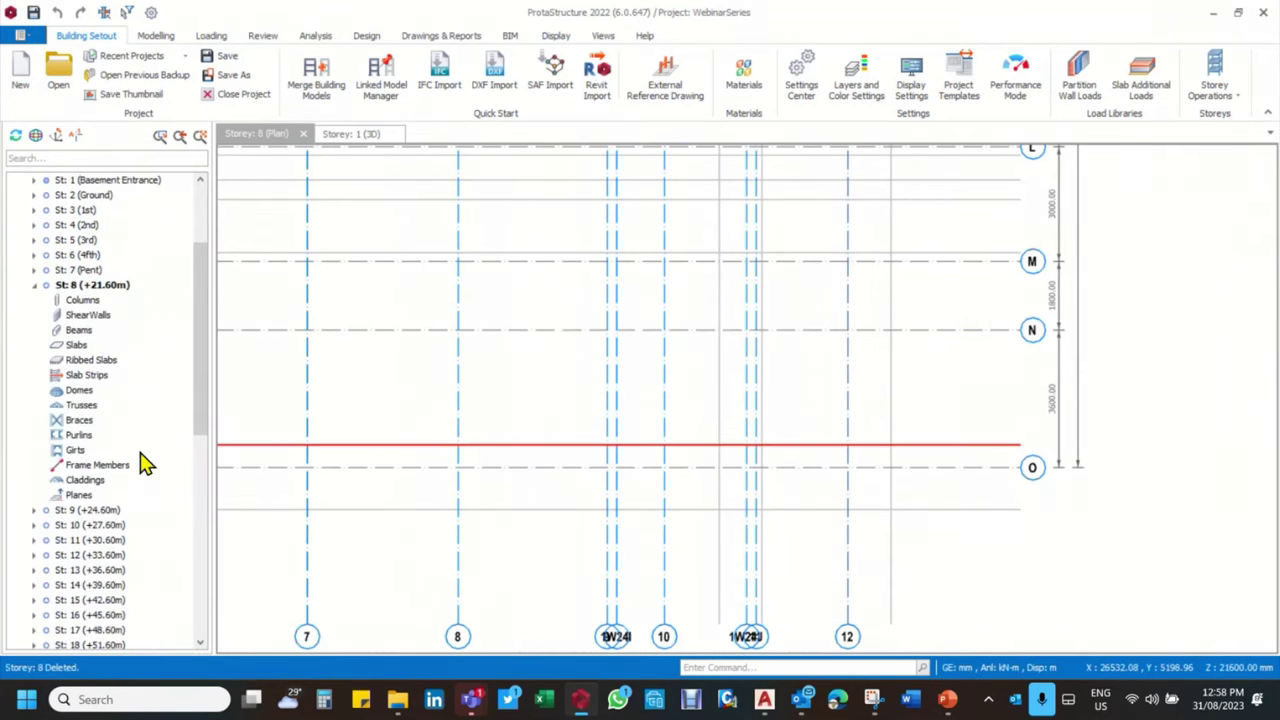
{"action": "scroll", "coordinate": [140, 294], "scroll_direction": "up", "scroll_amount": 2}
{"action": "scroll", "coordinate": [140, 294], "scroll_direction": "down", "scroll_amount": 1}
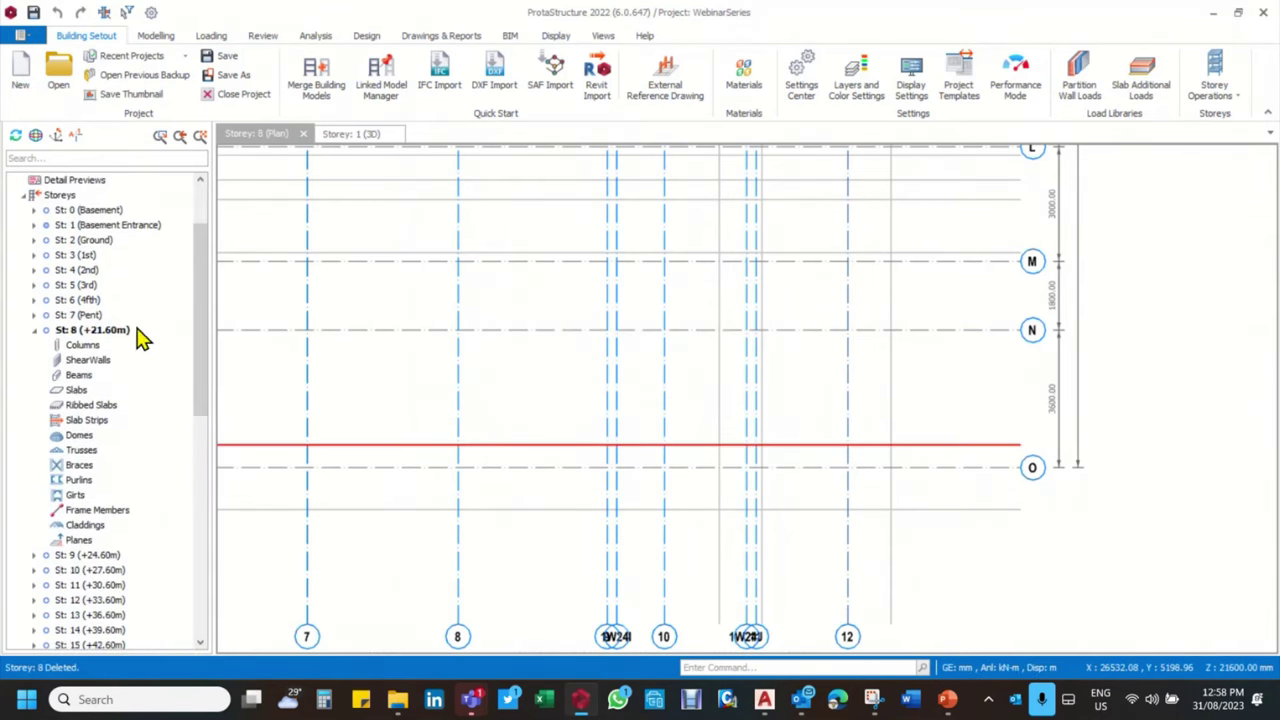
{"action": "scroll", "coordinate": [160, 550], "scroll_direction": "down", "scroll_amount": 12}
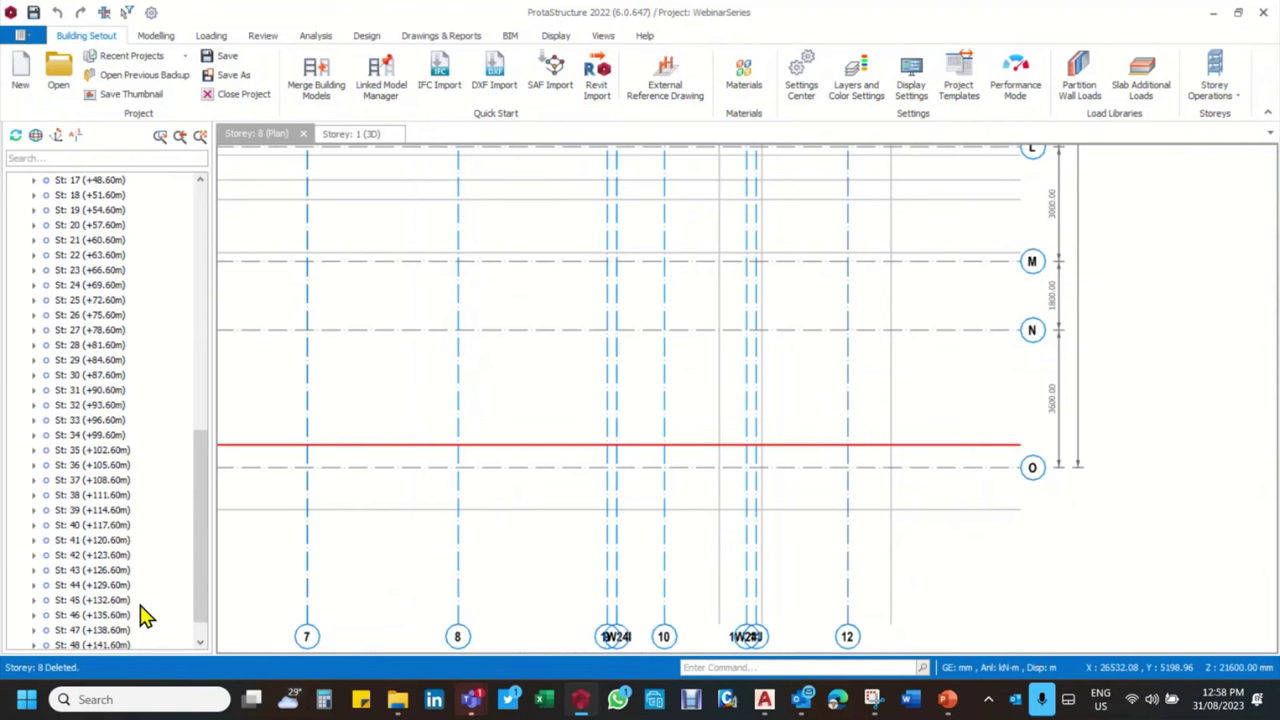
{"action": "left_click", "coordinate": [120, 630], "text": "shift"}
{"action": "right_click", "coordinate": [120, 638]}
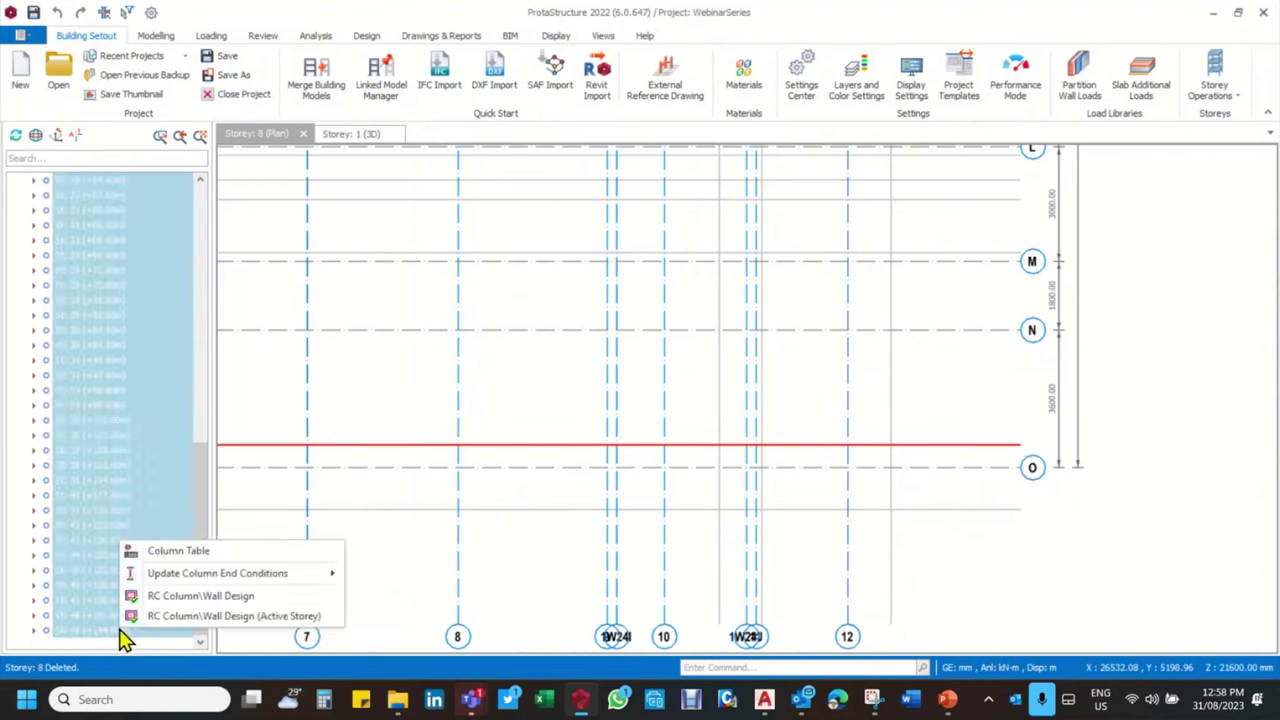
{"action": "left_click", "coordinate": [60, 330]}
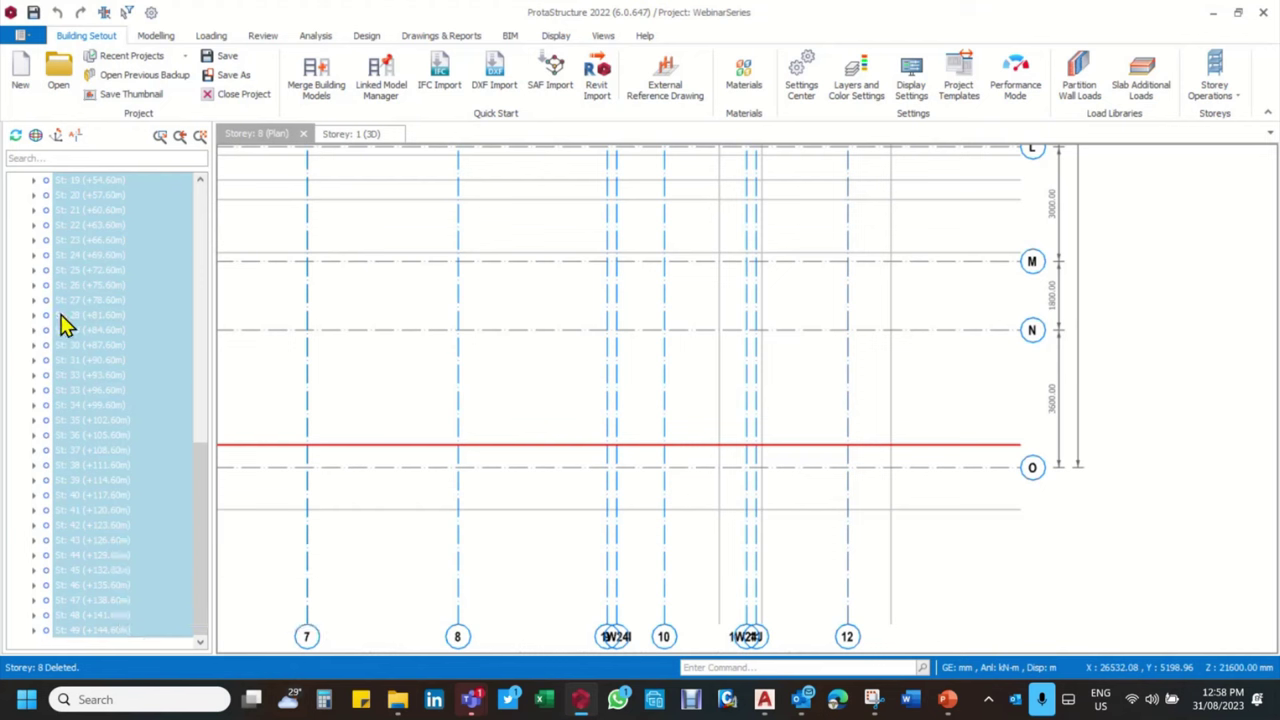
{"action": "scroll", "coordinate": [88, 303], "scroll_direction": "up", "scroll_amount": 13}
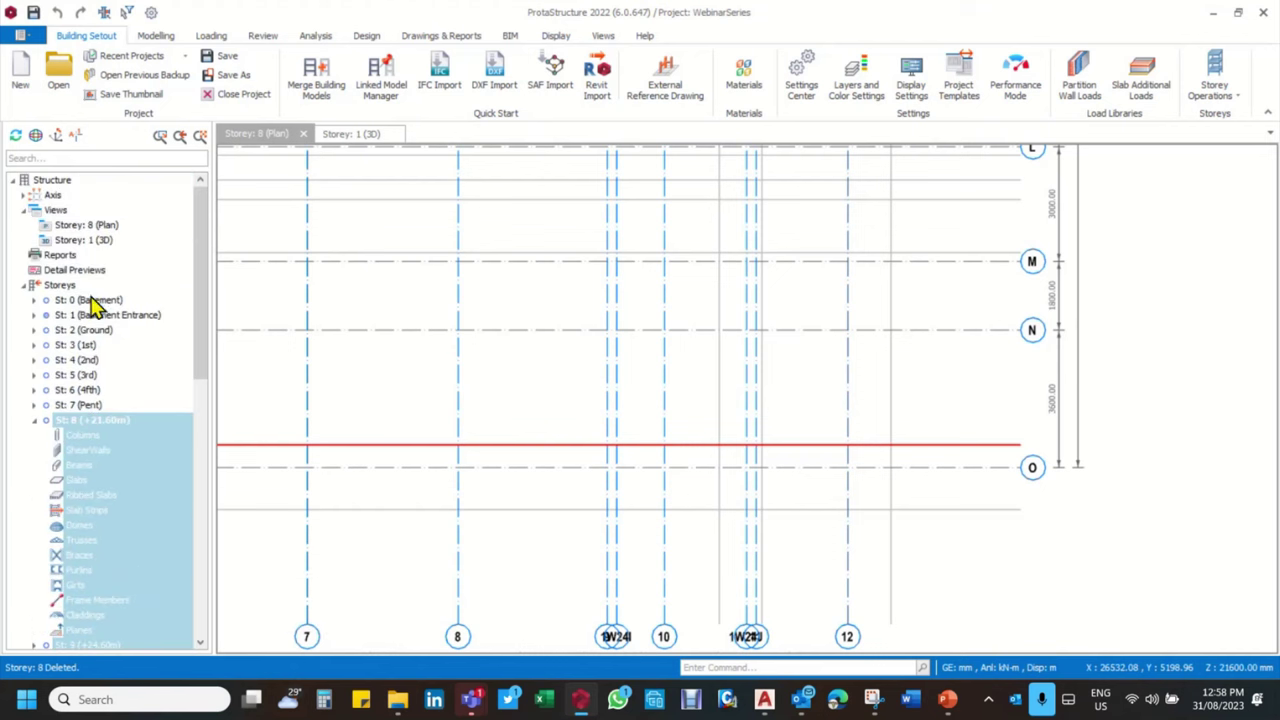
Collapse Storey 8 in the structure tree and delete all members in that storey
{"action": "left_click", "coordinate": [35, 421]}
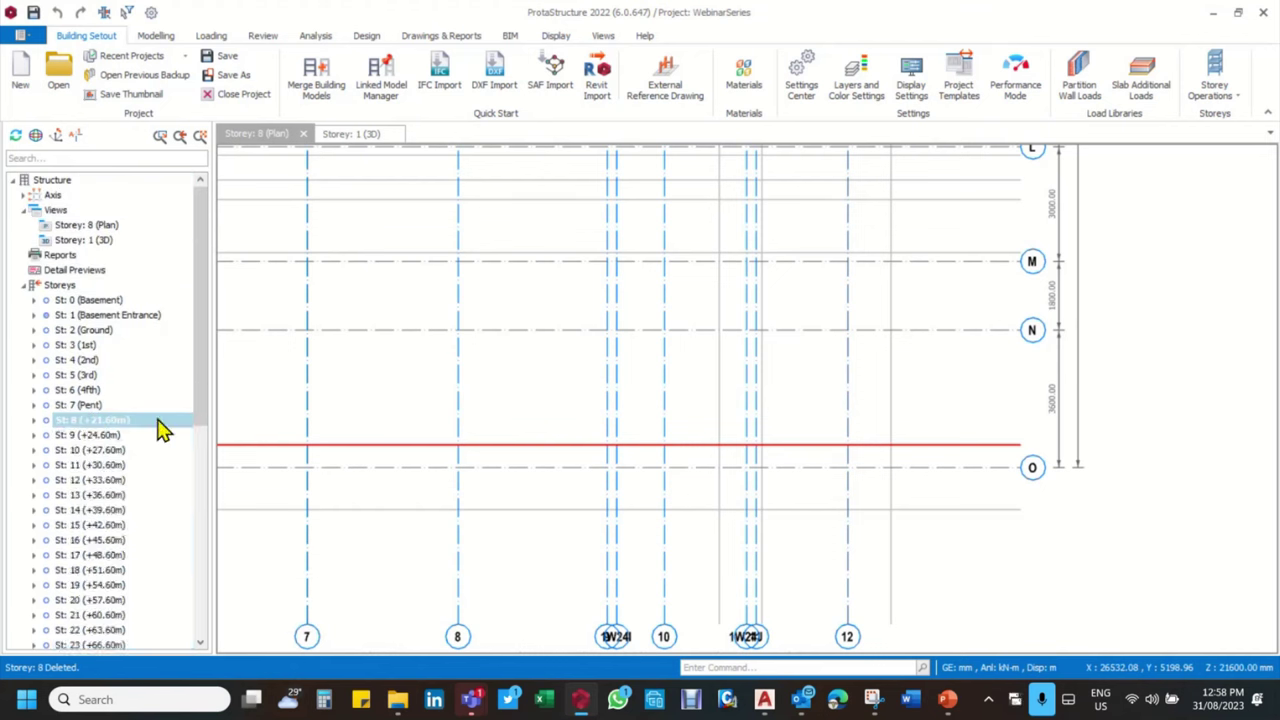
{"action": "right_click", "coordinate": [163, 427]}
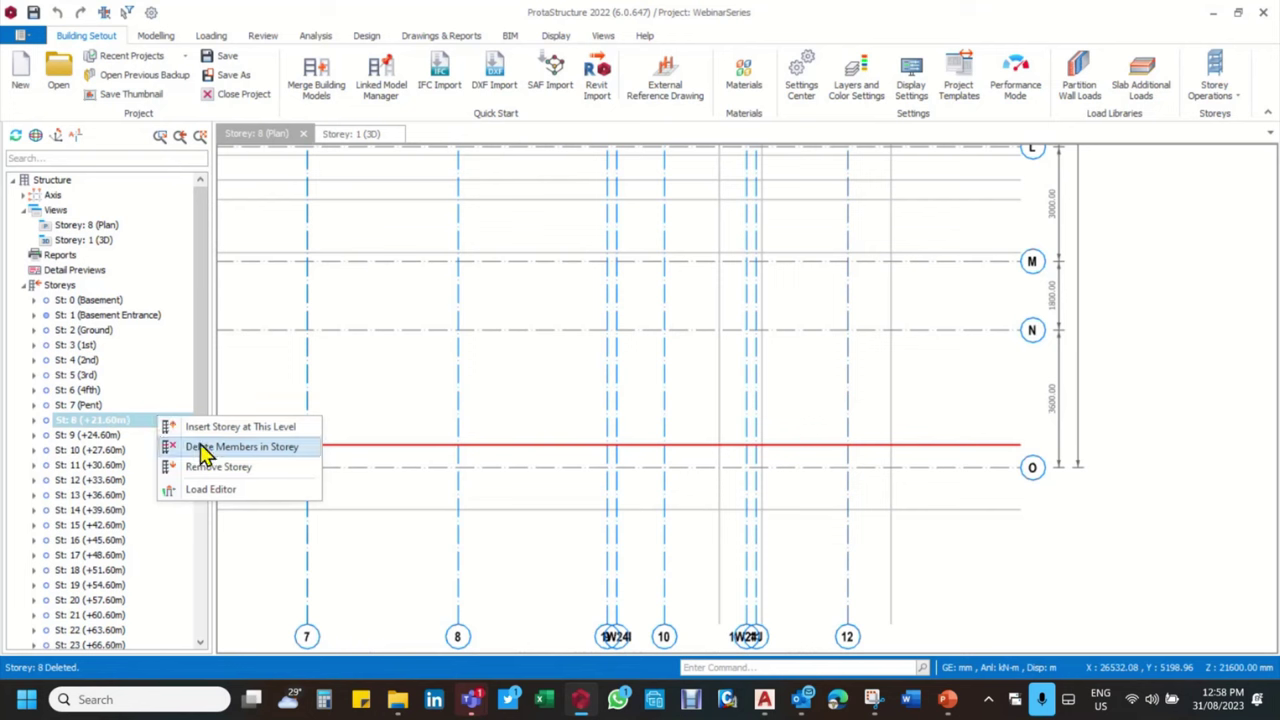
{"action": "left_click", "coordinate": [208, 448]}
{"action": "left_click", "coordinate": [688, 404]}
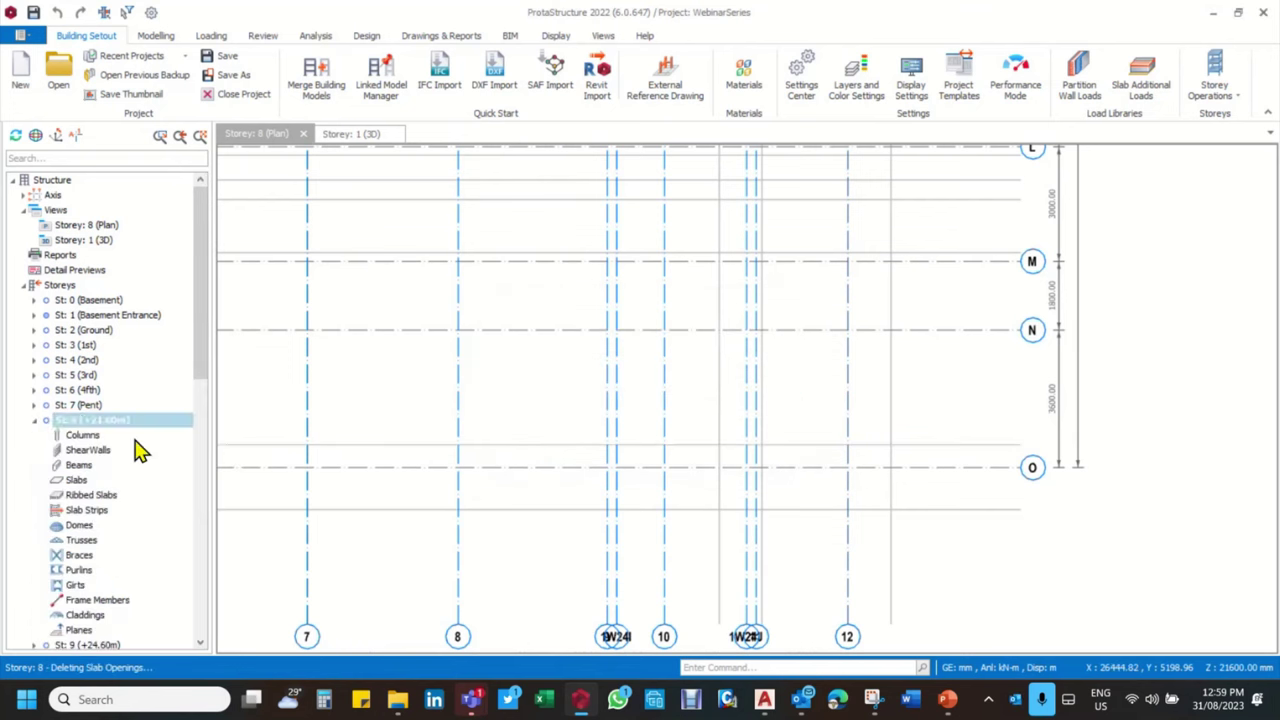
{"action": "scroll", "coordinate": [140, 449], "scroll_direction": "down", "scroll_amount": 8}
{"action": "scroll", "coordinate": [145, 545], "scroll_direction": "down", "scroll_amount": 3}
{"action": "left_click", "coordinate": [114, 631], "text": "shift"}
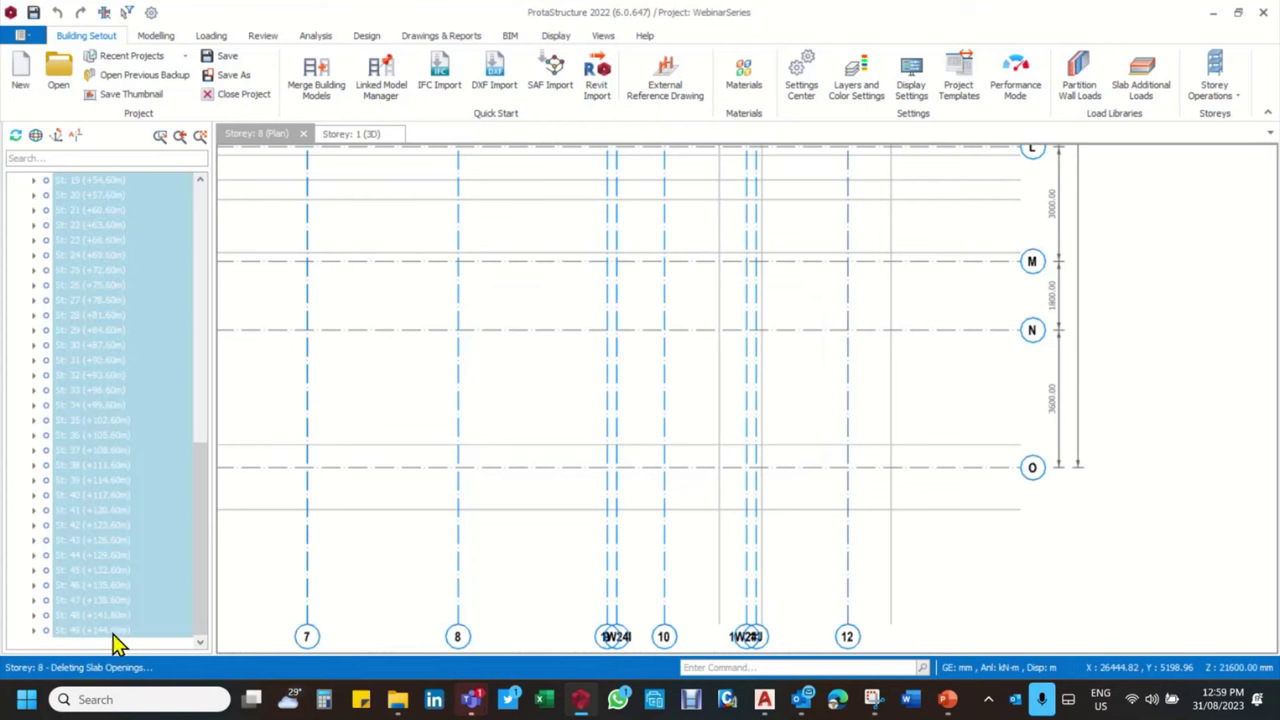
{"action": "right_click", "coordinate": [116, 640]}
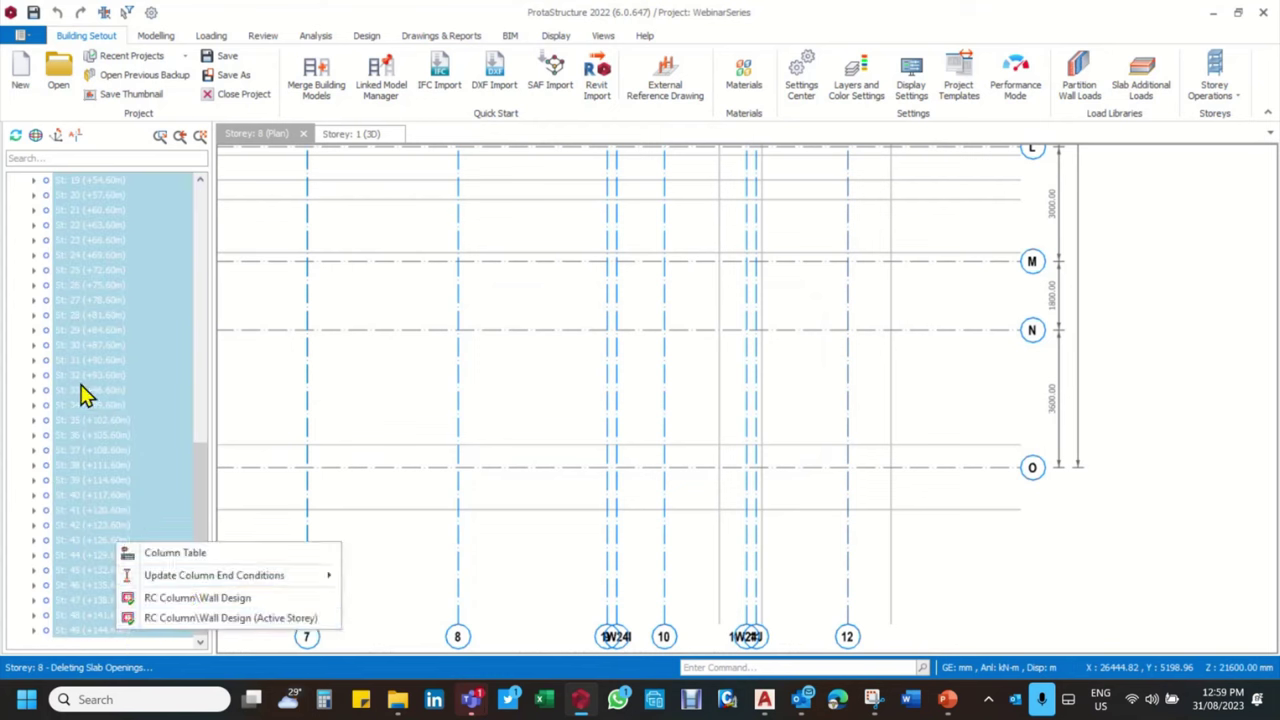
{"action": "scroll", "coordinate": [126, 428], "scroll_direction": "up", "scroll_amount": 12}
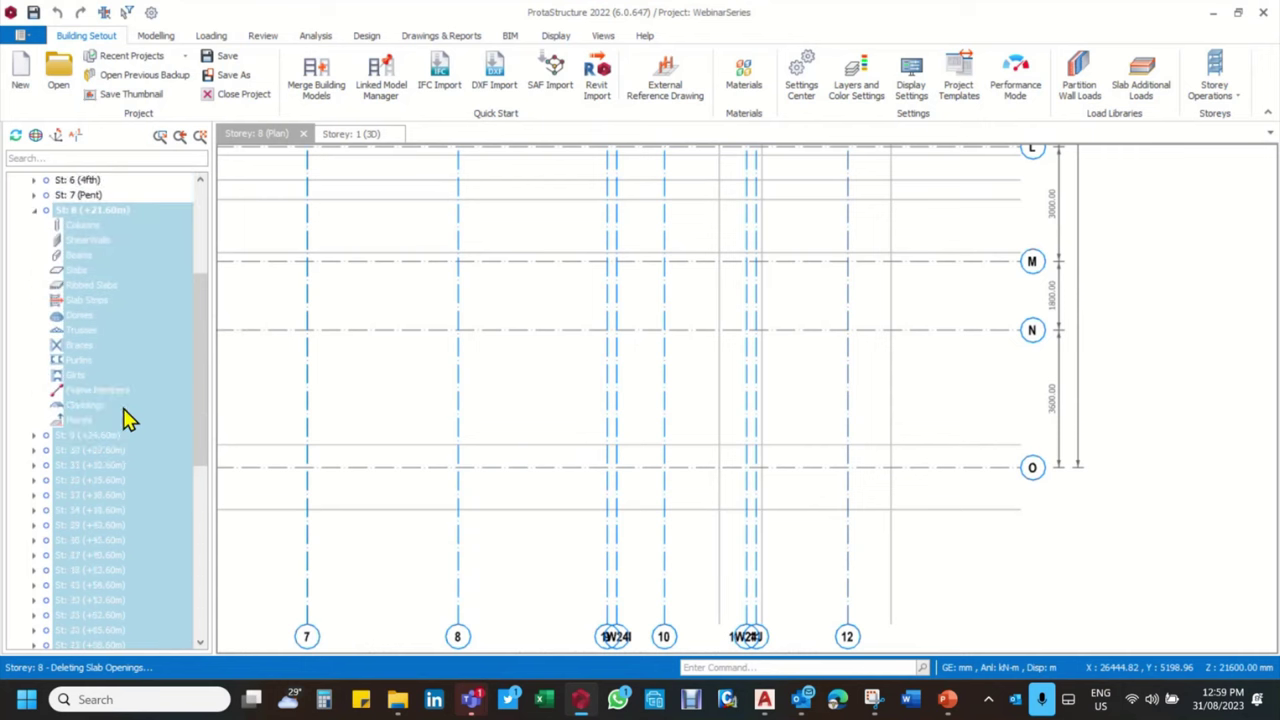
{"action": "right_click", "coordinate": [137, 405]}
{"action": "key", "text": "Escape"}
{"action": "right_click", "coordinate": [137, 405]}
{"action": "key", "text": "Escape"}
{"action": "left_click", "coordinate": [111, 392]}
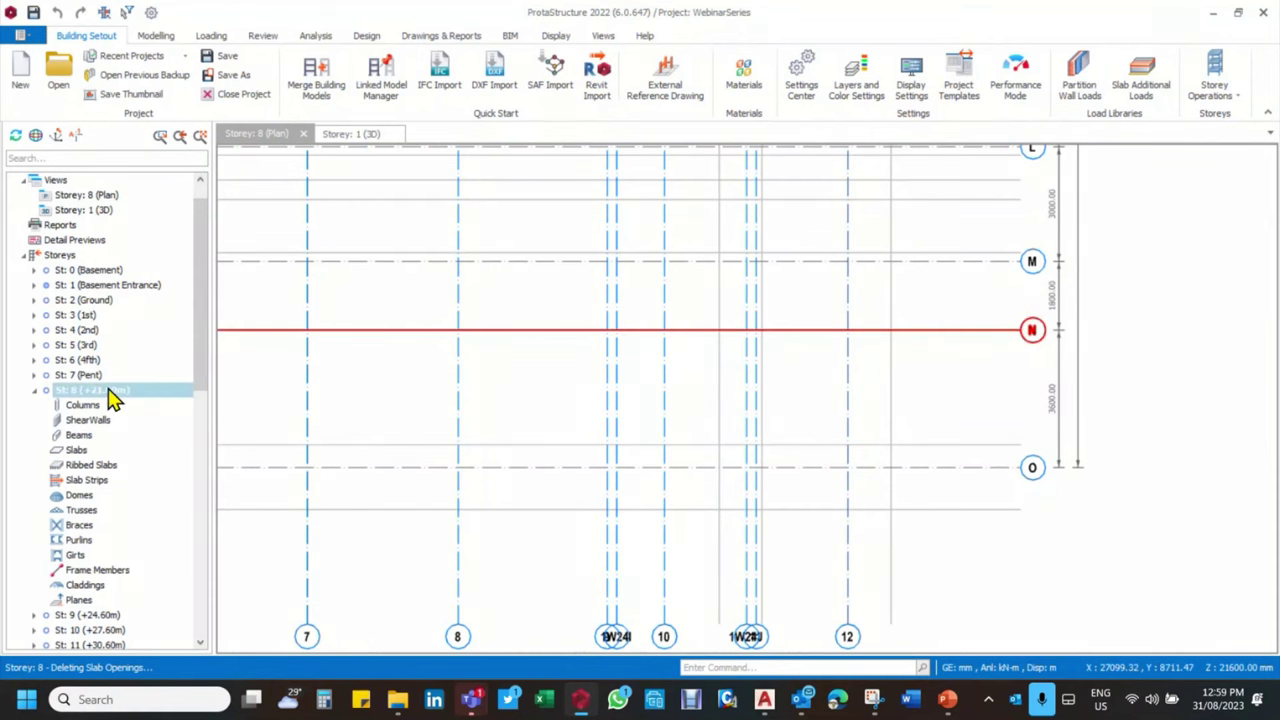
{"action": "scroll", "coordinate": [110, 430], "scroll_direction": "down", "scroll_amount": 13}
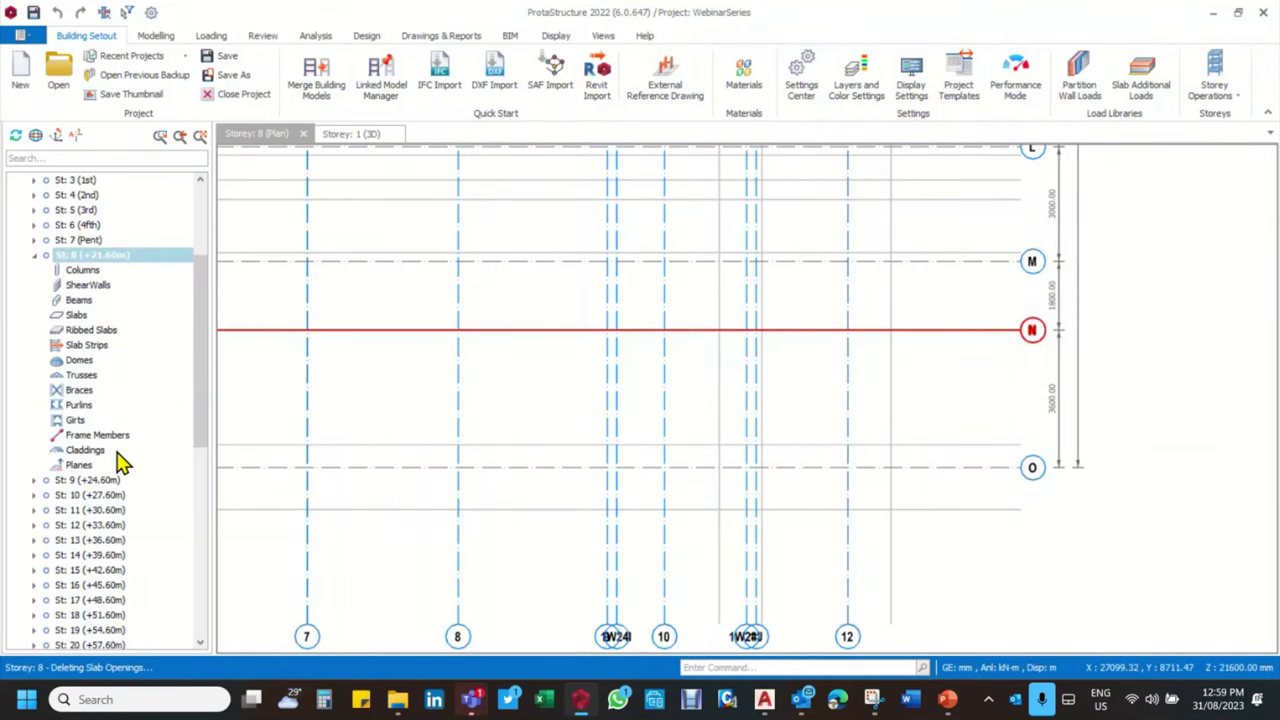
{"action": "left_click", "coordinate": [95, 630], "text": "shift"}
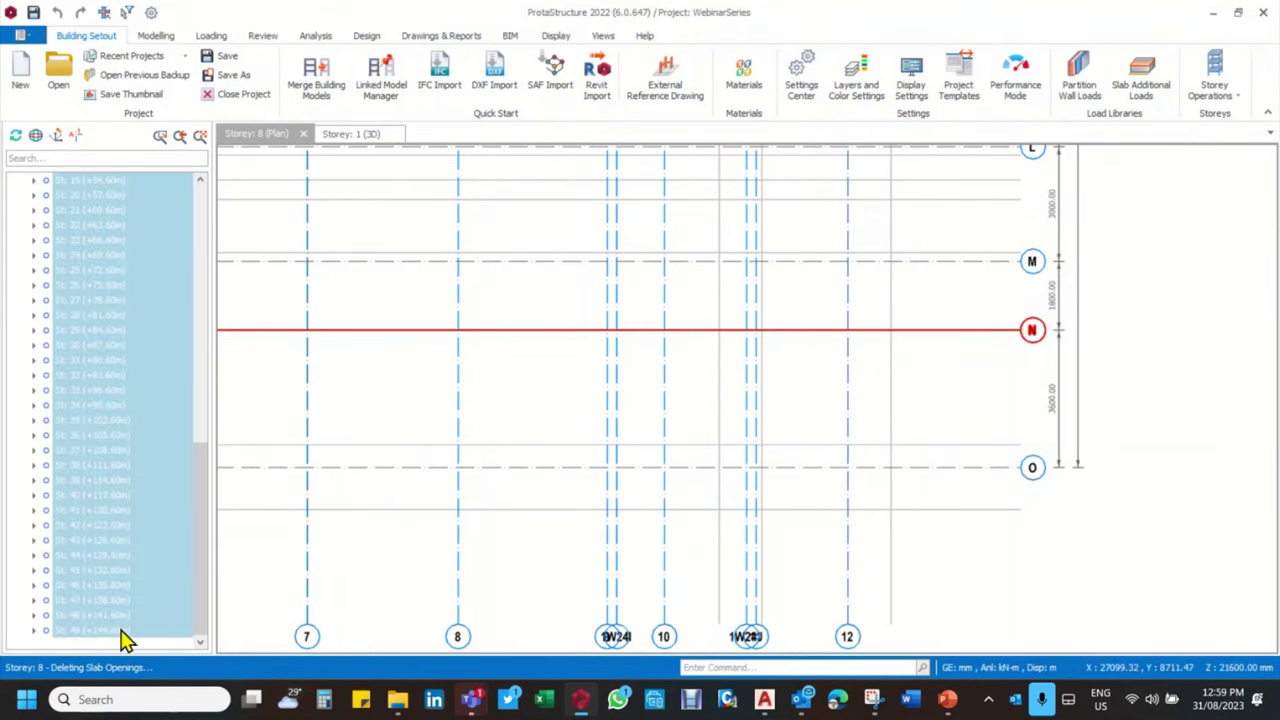
Look over the storeys offered in the Delete Storey Information table, and close it without deleting any
{"action": "left_click", "coordinate": [1214, 88]}
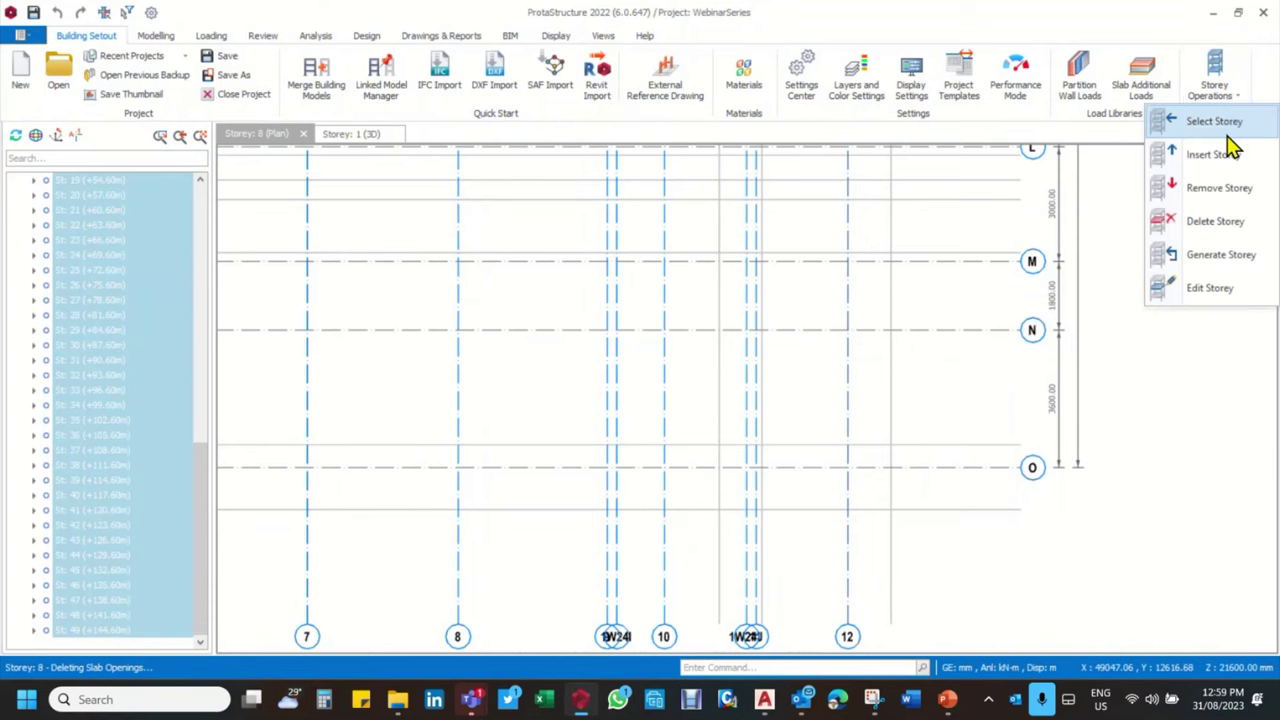
{"action": "left_click", "coordinate": [1218, 222]}
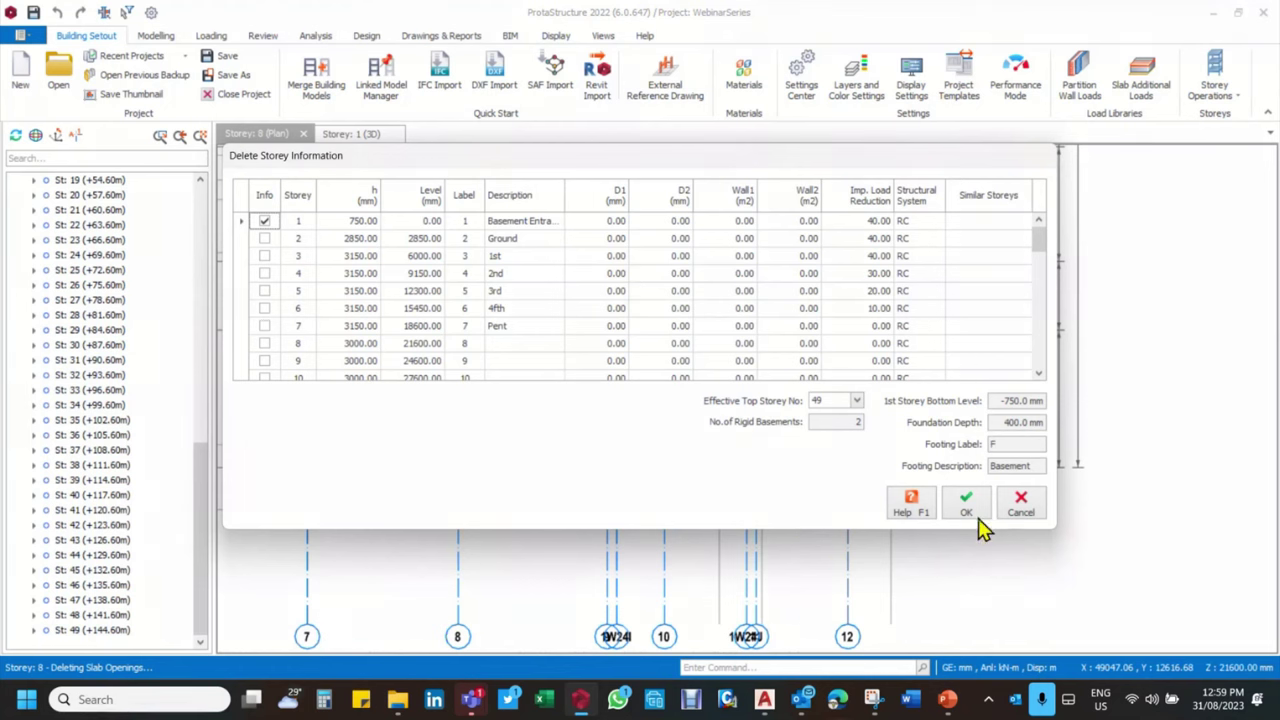
{"action": "scroll", "coordinate": [408, 323], "scroll_direction": "down", "scroll_amount": 5}
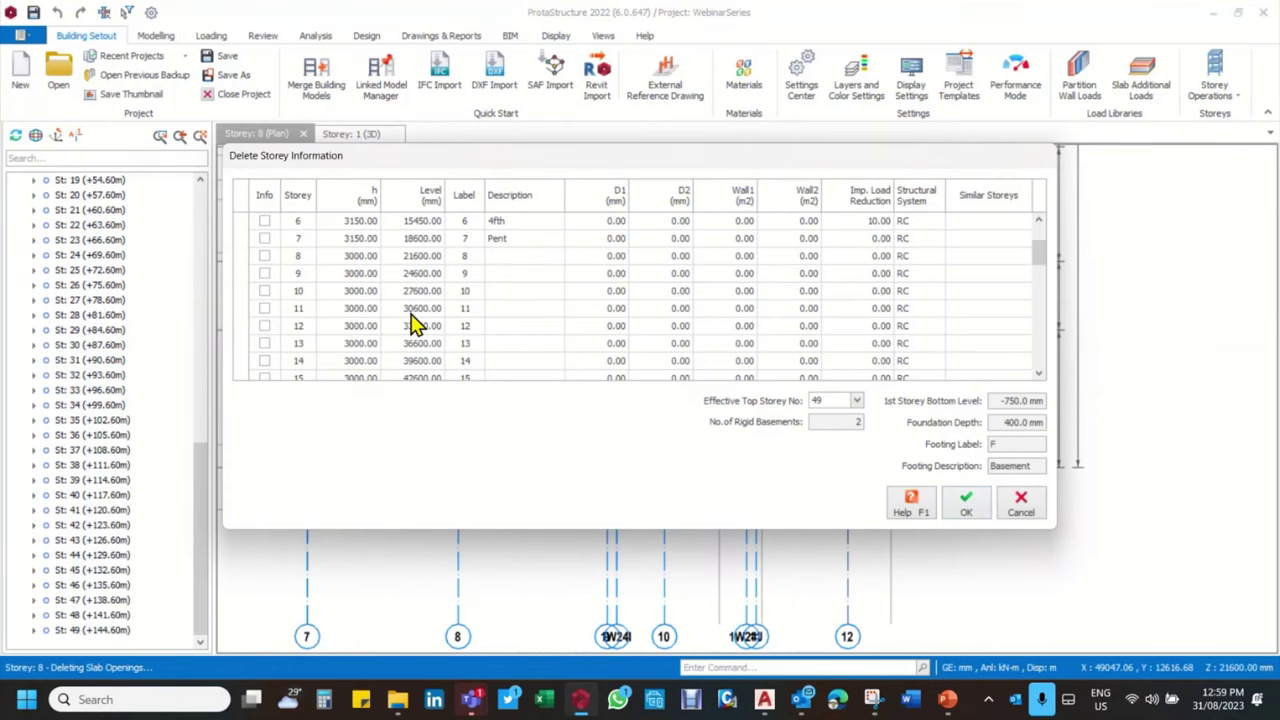
{"action": "left_click", "coordinate": [1028, 514]}
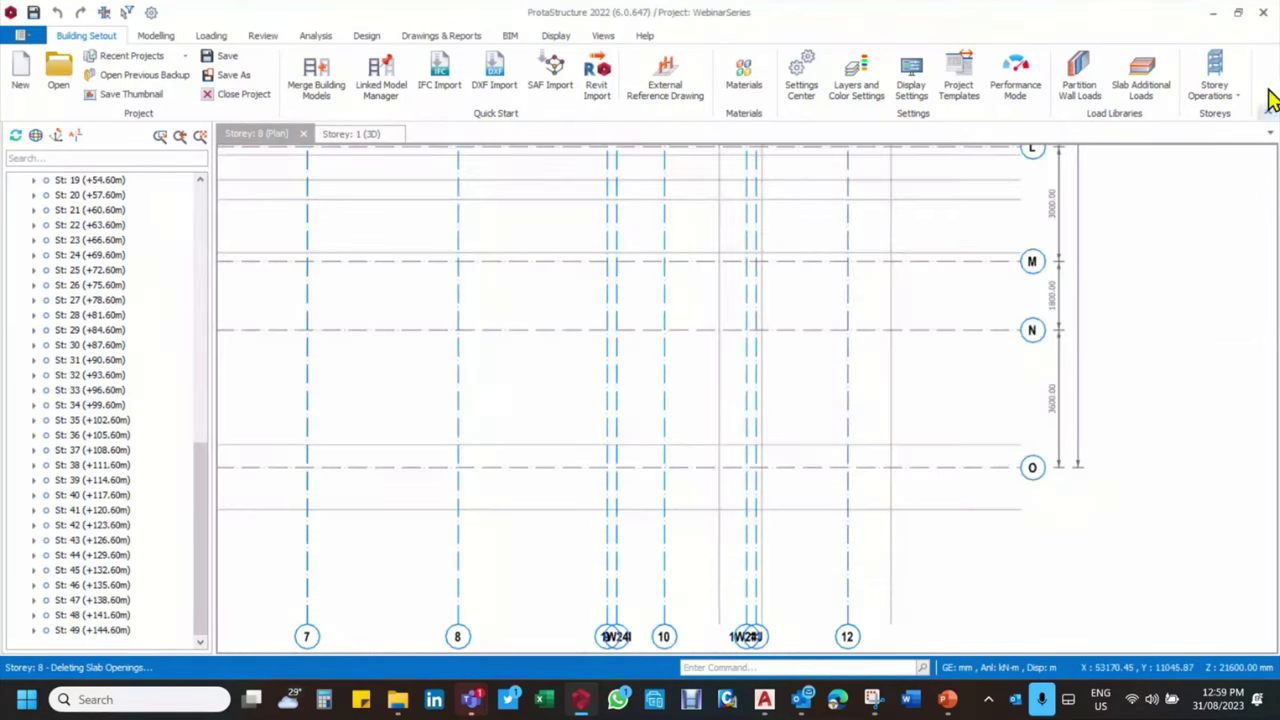
{"action": "left_click", "coordinate": [1240, 100]}
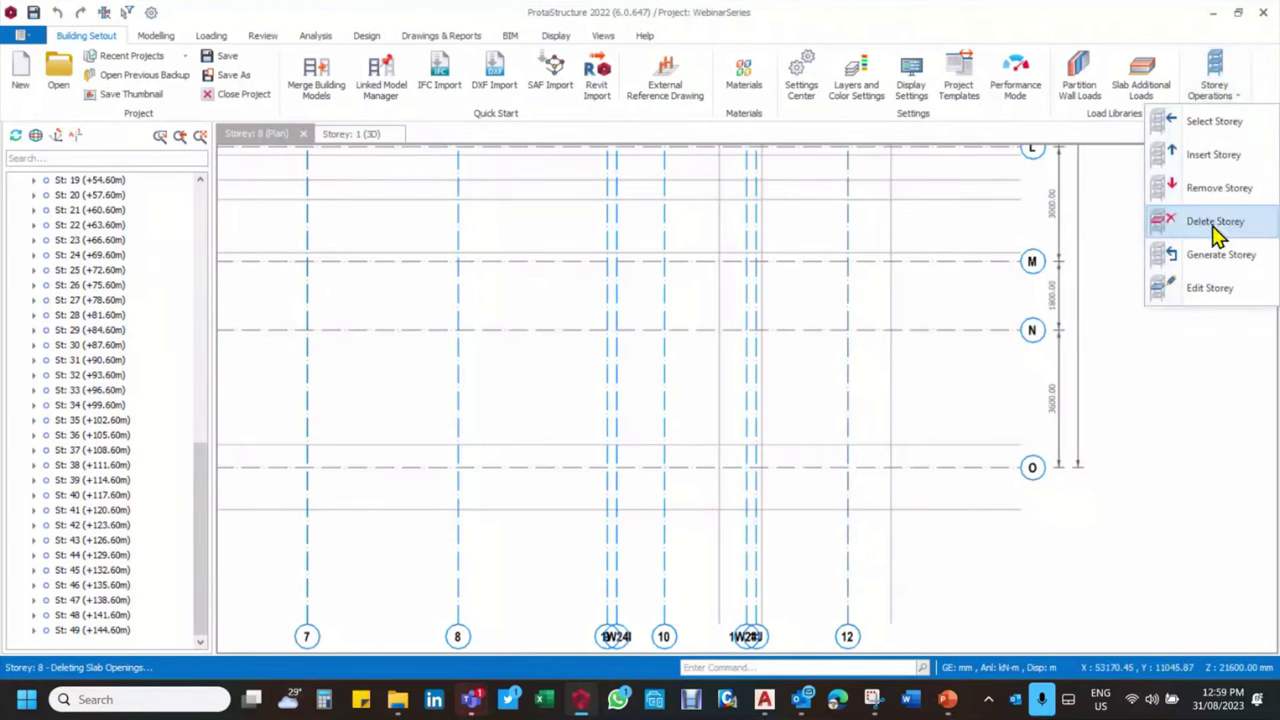
{"action": "scroll", "coordinate": [751, 320], "scroll_direction": "up", "scroll_amount": 4}
{"action": "scroll", "coordinate": [583, 306], "scroll_direction": "down", "scroll_amount": 4}
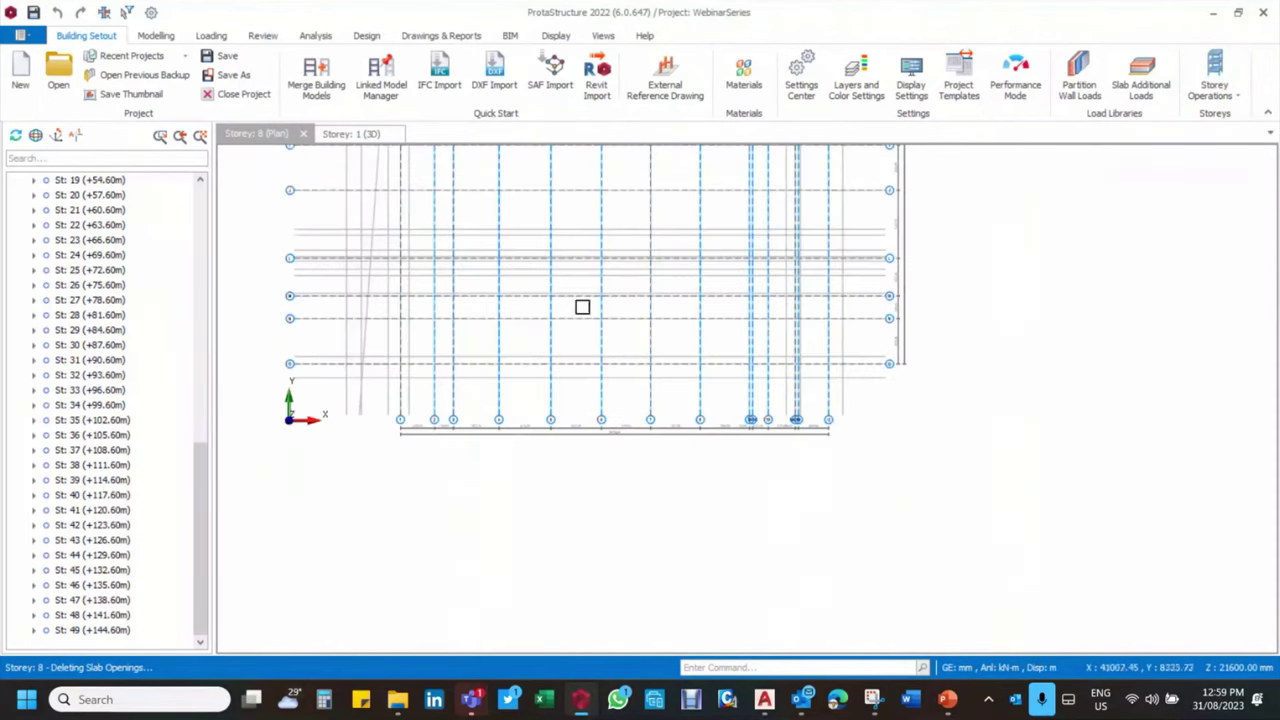
Open the Storey 37 plan and examine its grid layout for members
{"action": "left_click", "coordinate": [112, 451]}
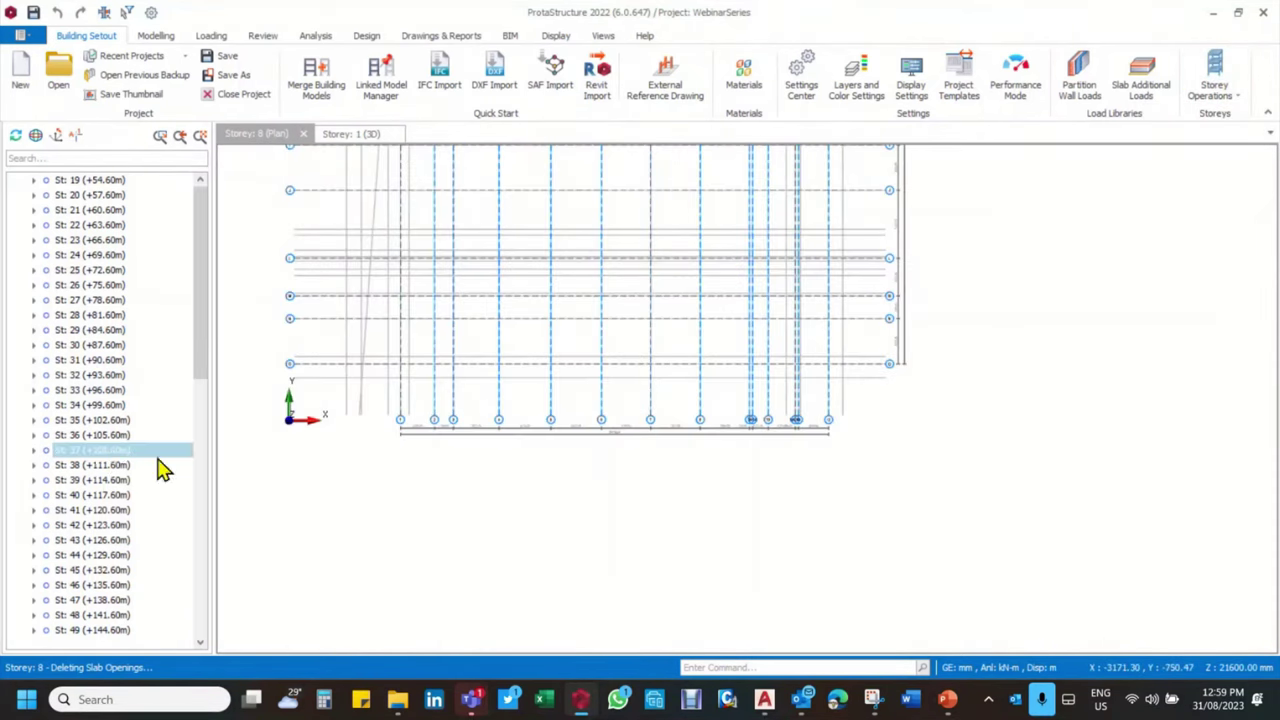
{"action": "double_click", "coordinate": [155, 458]}
{"action": "scroll", "coordinate": [623, 414], "scroll_direction": "down", "scroll_amount": 5}
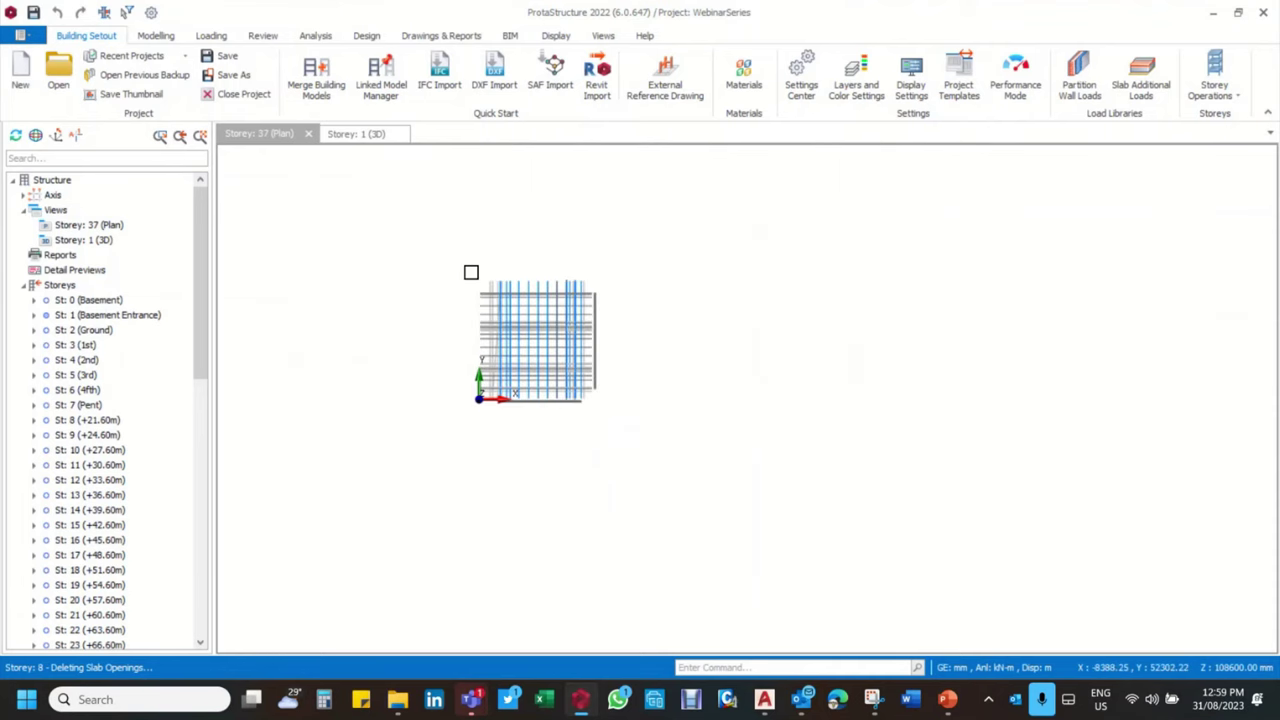
{"action": "scroll", "coordinate": [501, 283], "scroll_direction": "up", "scroll_amount": 5}
{"action": "scroll", "coordinate": [450, 288], "scroll_direction": "down", "scroll_amount": 2}
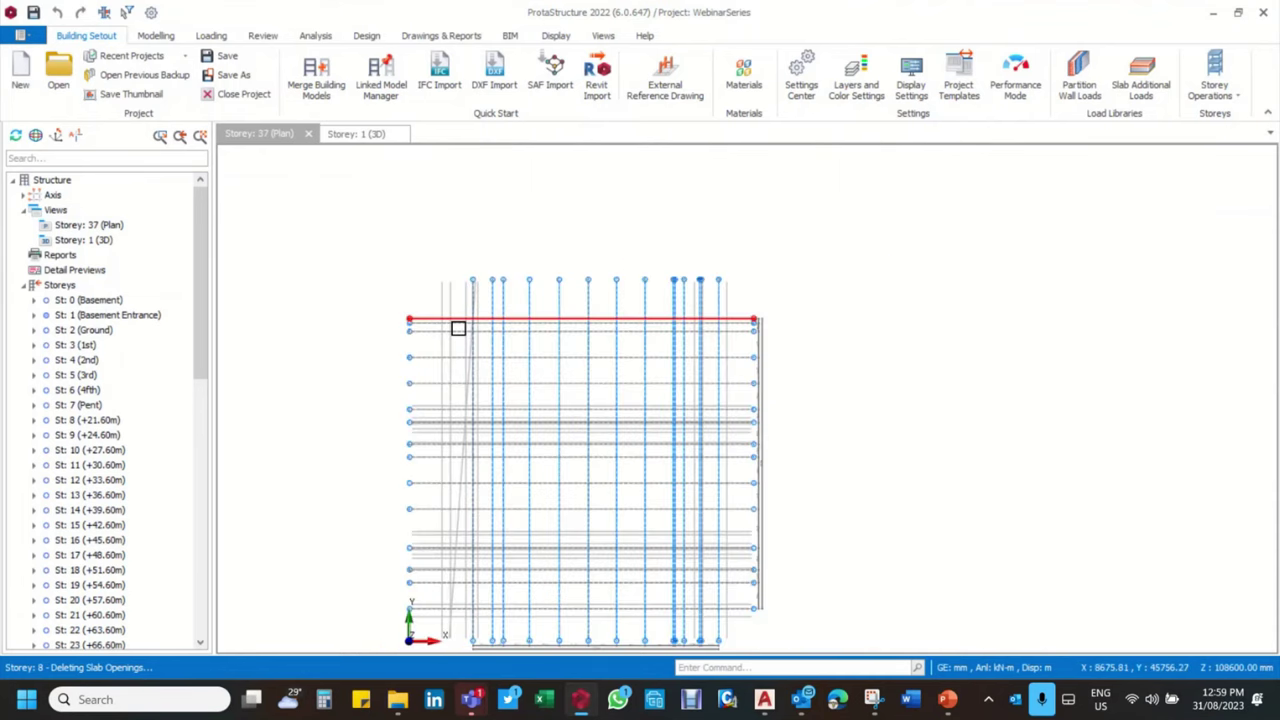
{"action": "scroll", "coordinate": [669, 411], "scroll_direction": "down", "scroll_amount": 2}
{"action": "scroll", "coordinate": [657, 523], "scroll_direction": "up", "scroll_amount": 5}
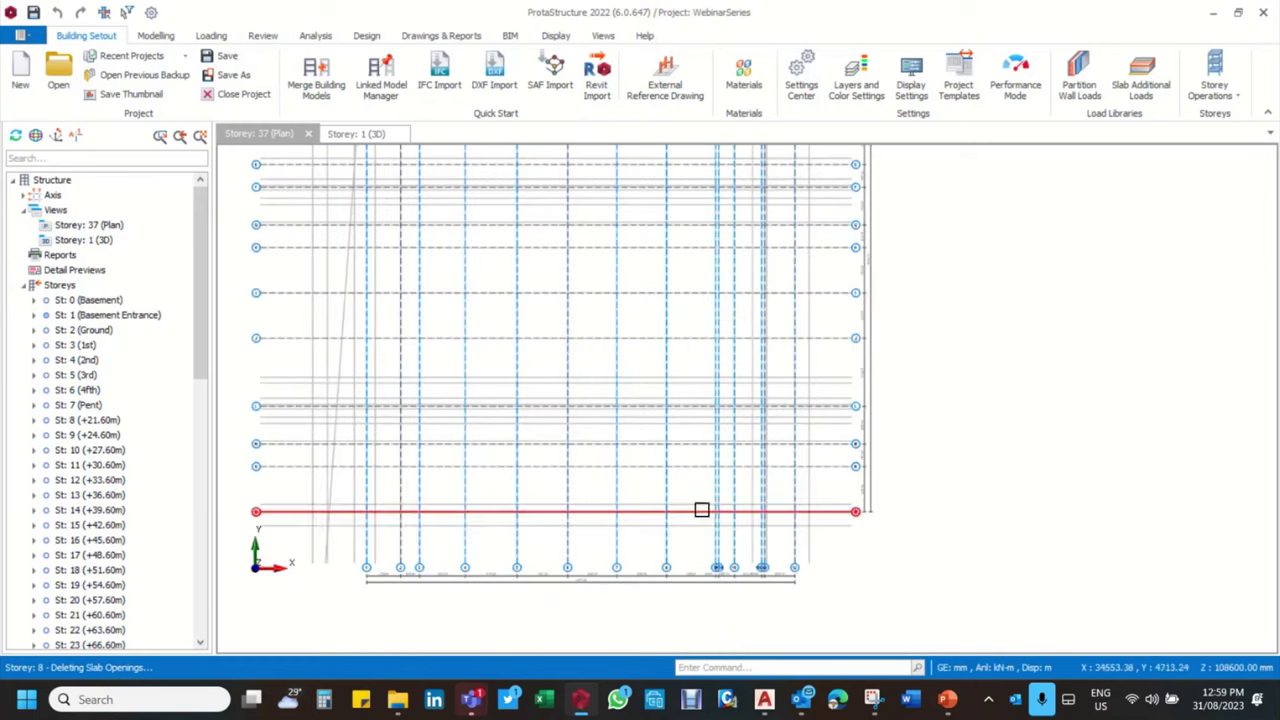
{"action": "scroll", "coordinate": [702, 510], "scroll_direction": "down", "scroll_amount": 2}
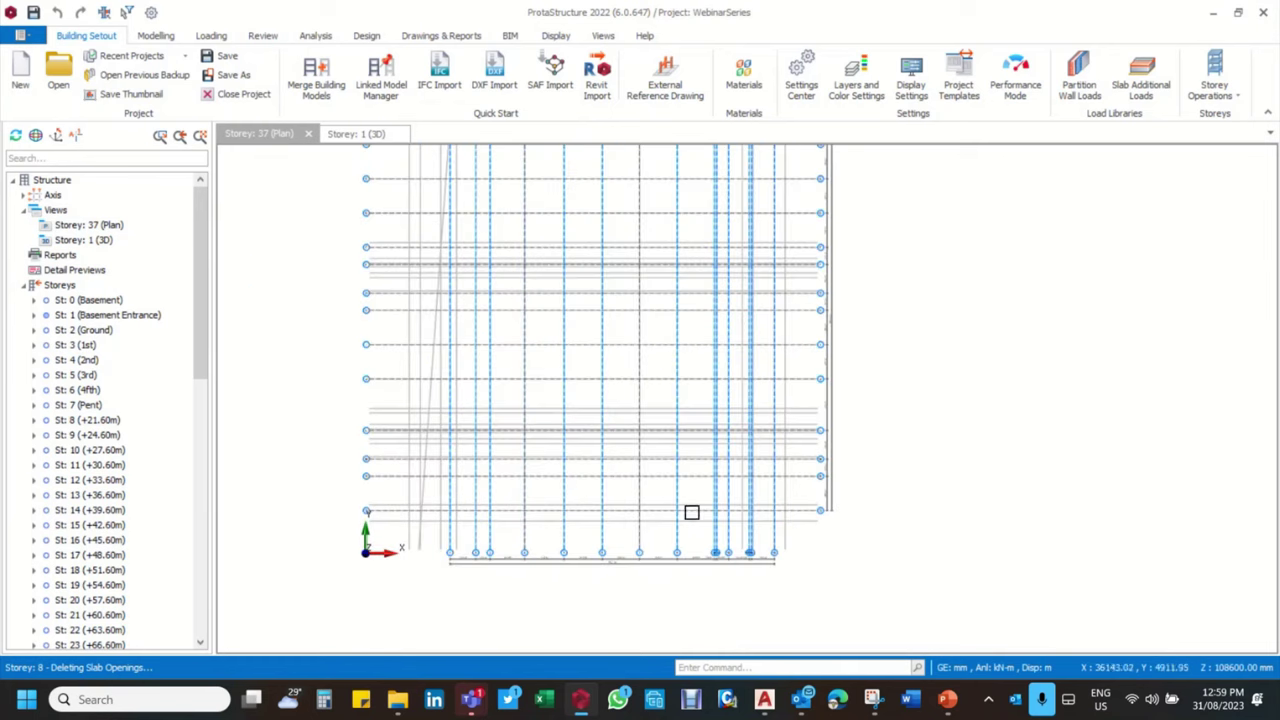
Make Storey 0 (Basement) the active plan and inspect its walls and columns, including the wall along grid O
{"action": "left_click", "coordinate": [116, 304]}
{"action": "double_click", "coordinate": [112, 301]}
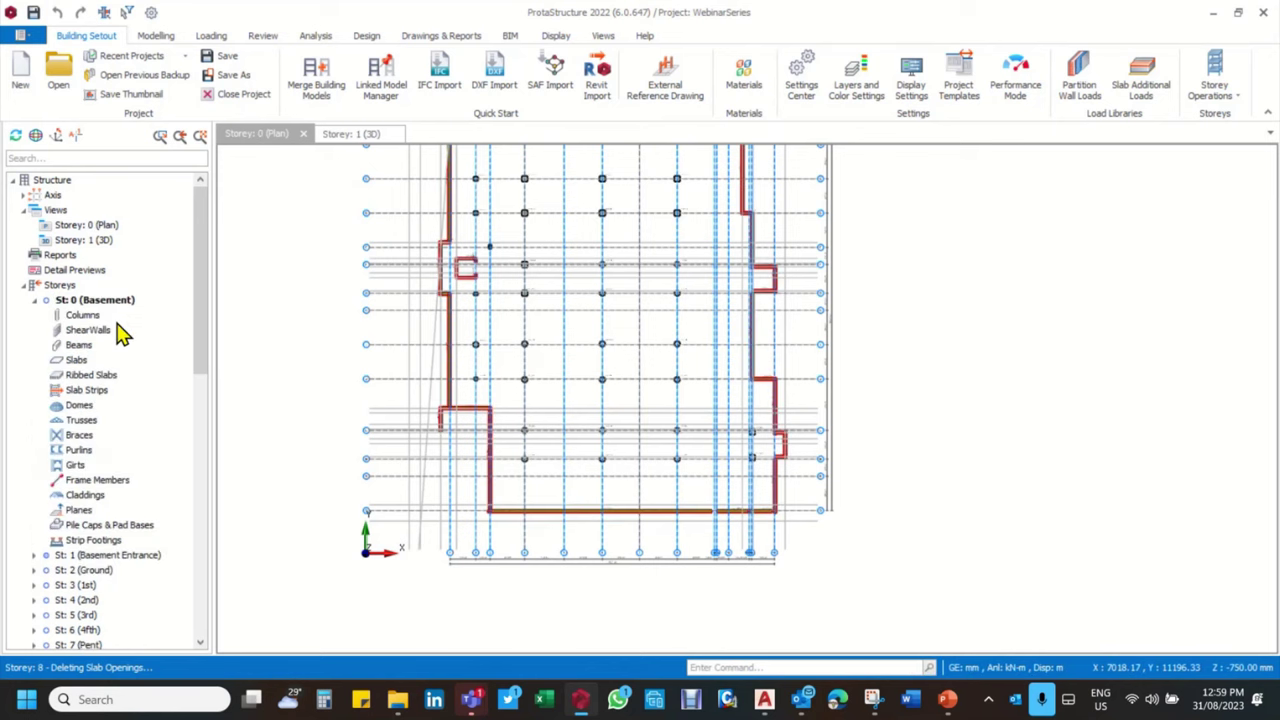
{"action": "left_click", "coordinate": [74, 285]}
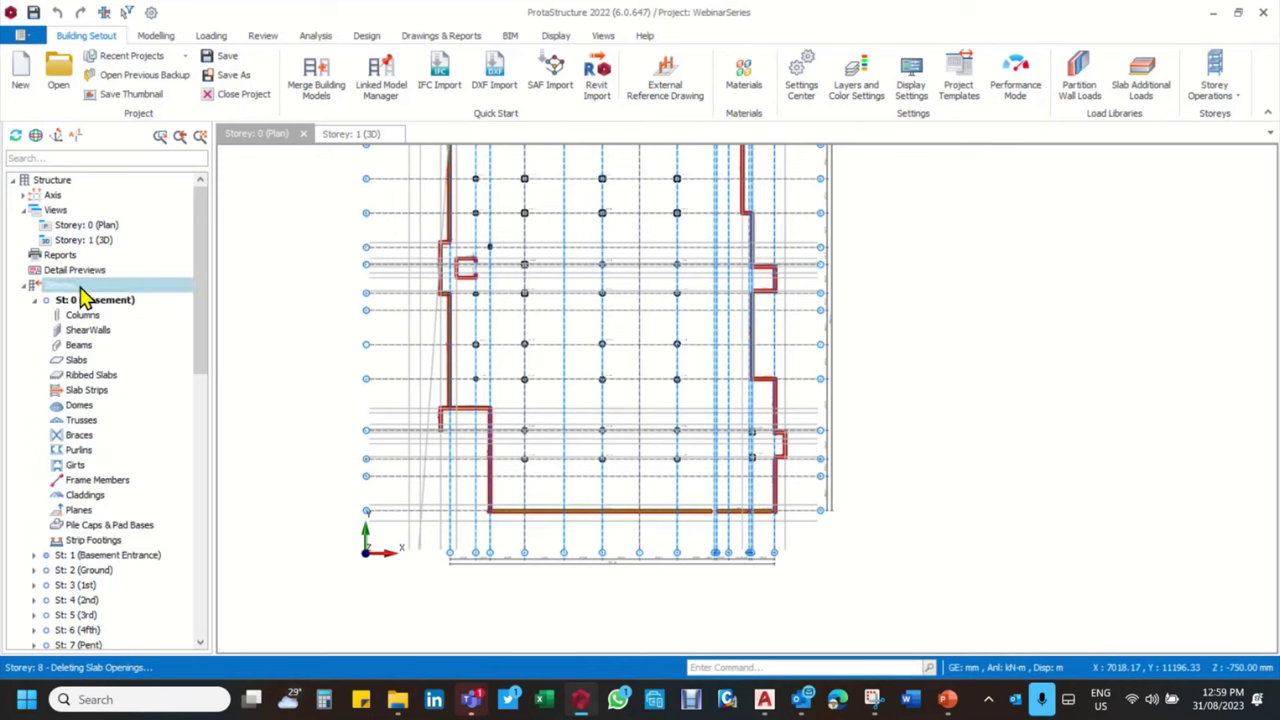
{"action": "scroll", "coordinate": [660, 505], "scroll_direction": "up", "scroll_amount": 3}
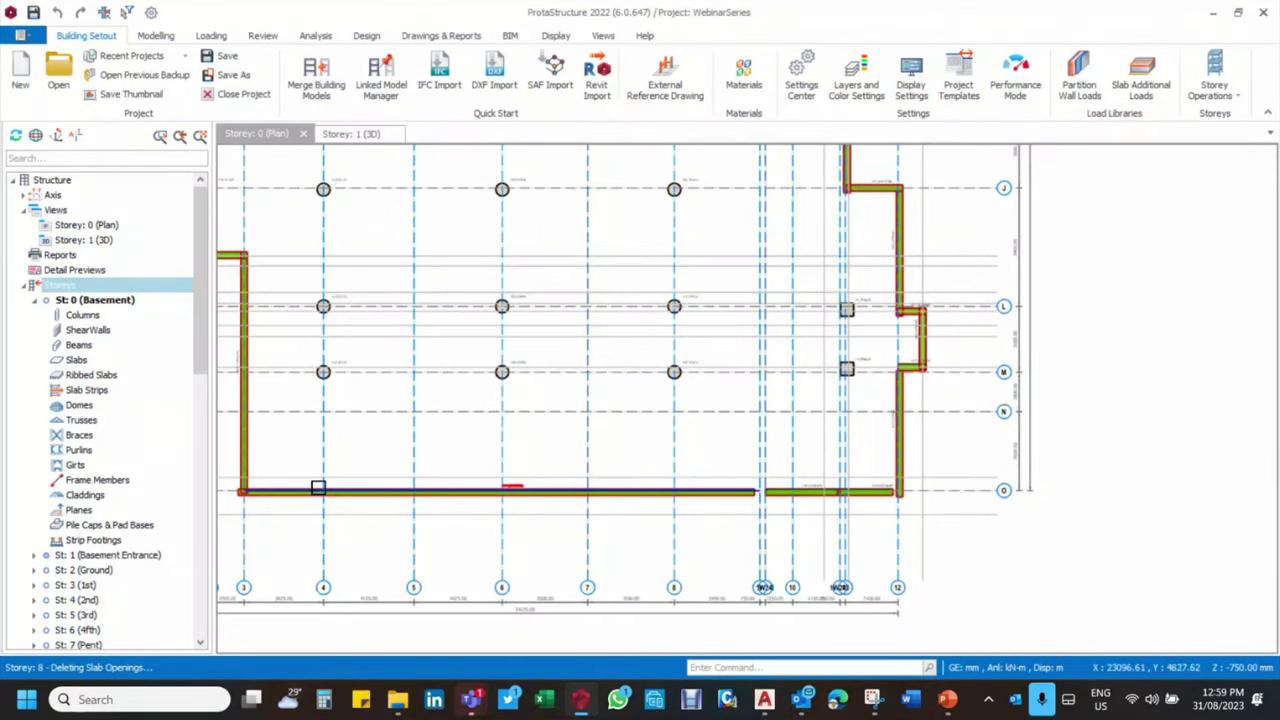
{"action": "scroll", "coordinate": [732, 486], "scroll_direction": "down", "scroll_amount": 3}
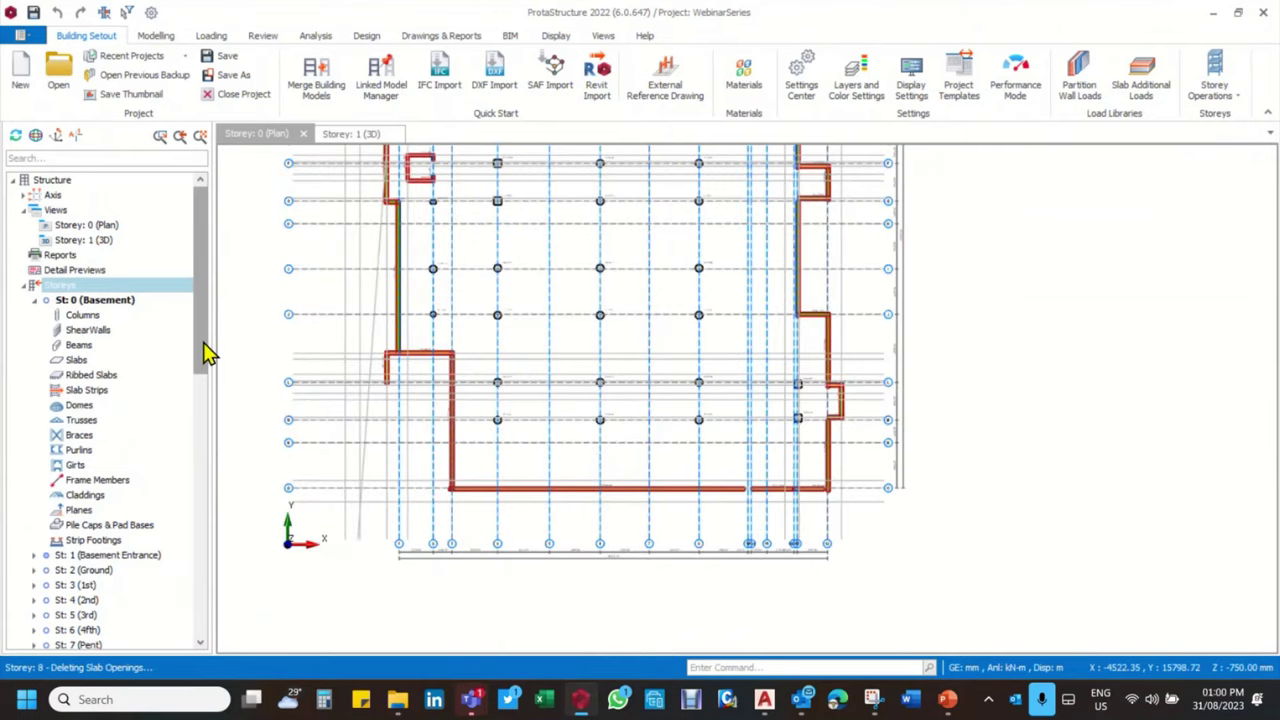
Open the storey table for editing and re-enter Basement Entrance as the description of storey 1
{"action": "scroll", "coordinate": [201, 360], "scroll_direction": "down", "scroll_amount": 1}
{"action": "right_click", "coordinate": [81, 243]}
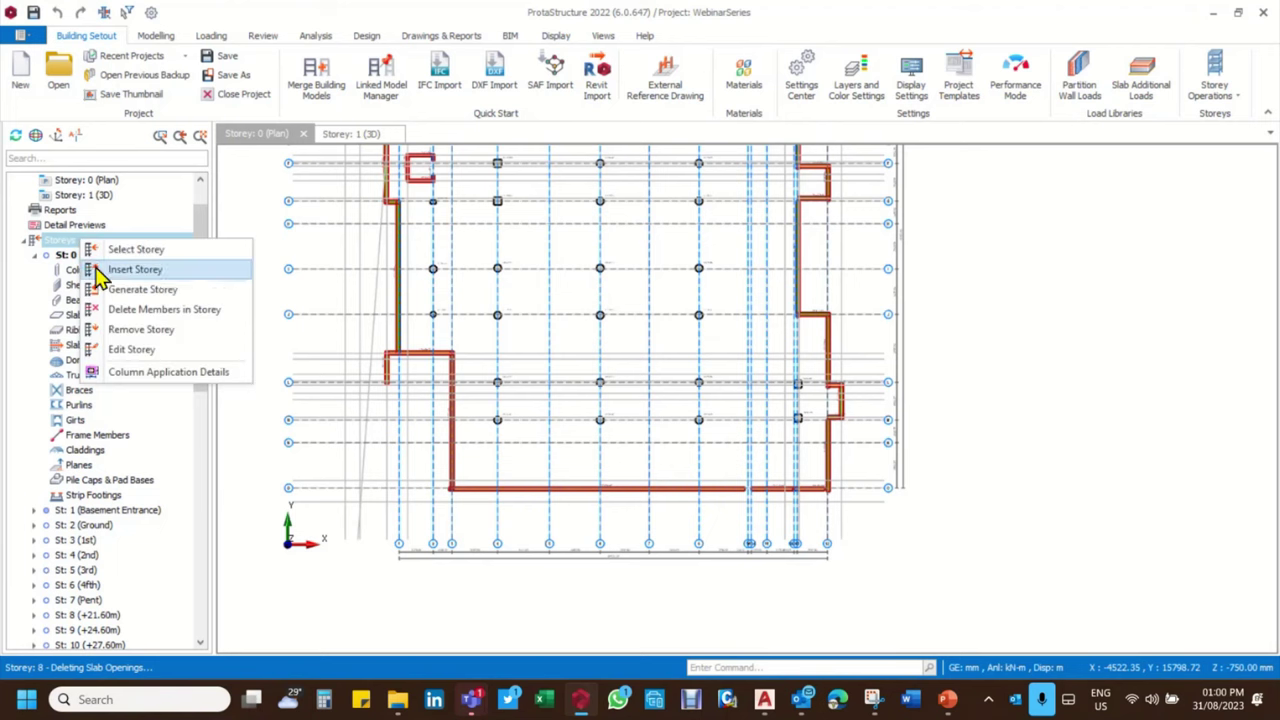
{"action": "left_click", "coordinate": [133, 349]}
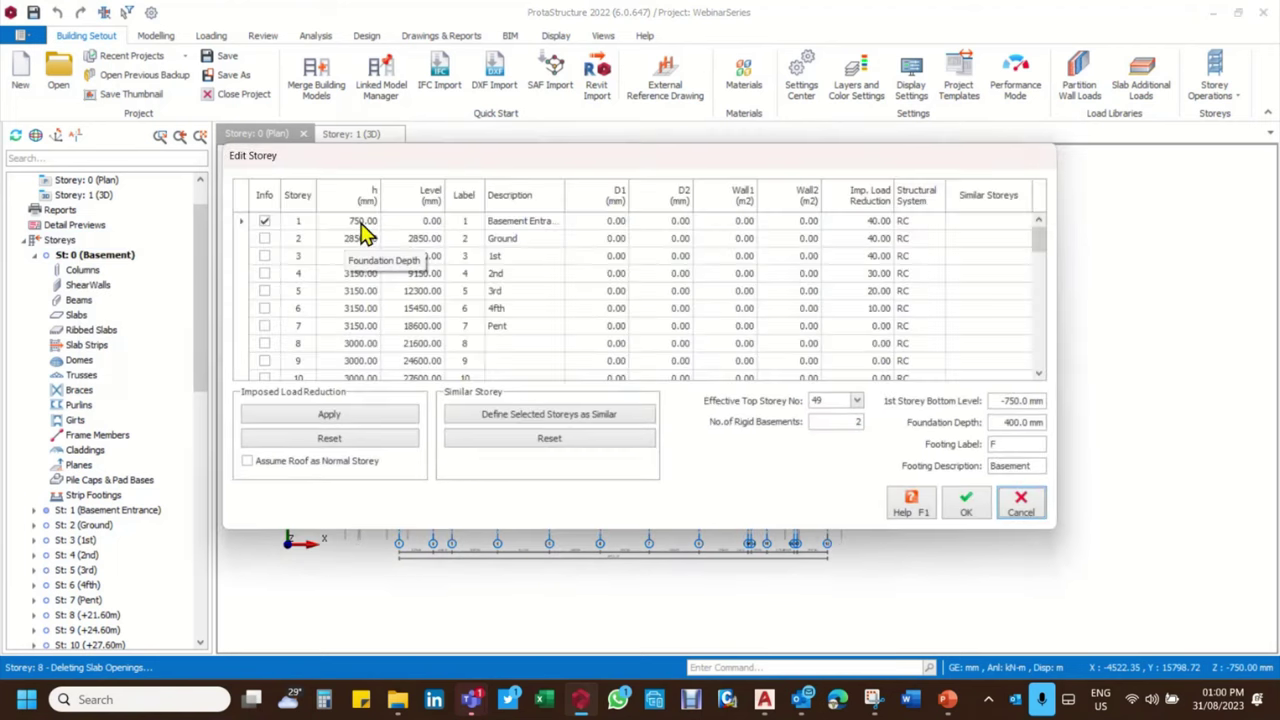
{"action": "left_click", "coordinate": [364, 222]}
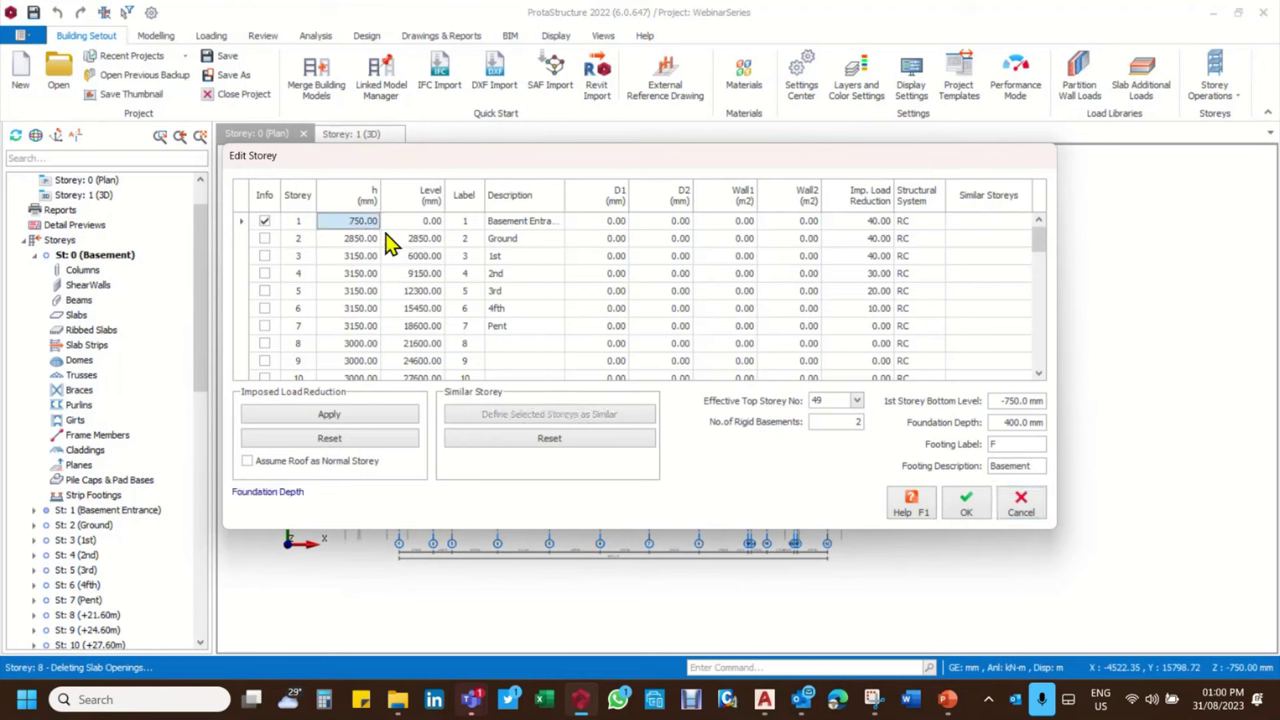
{"action": "left_click", "coordinate": [553, 225]}
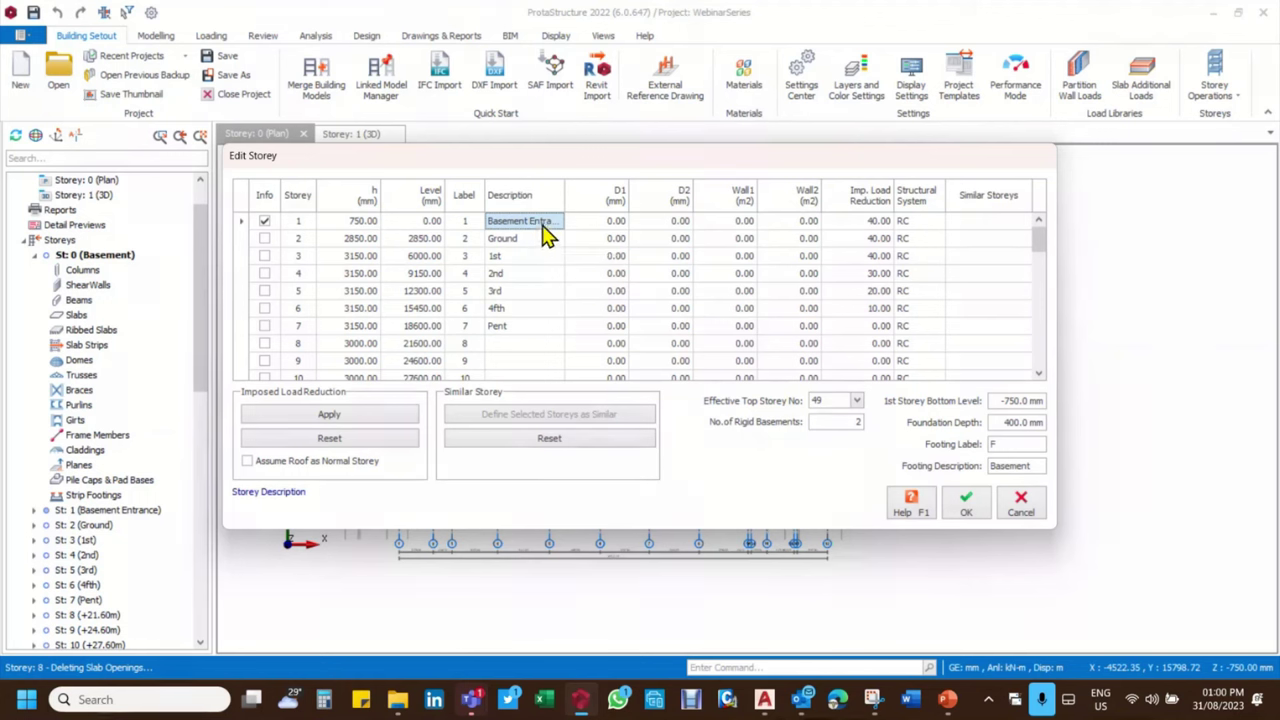
{"action": "type", "text": "Basement"}
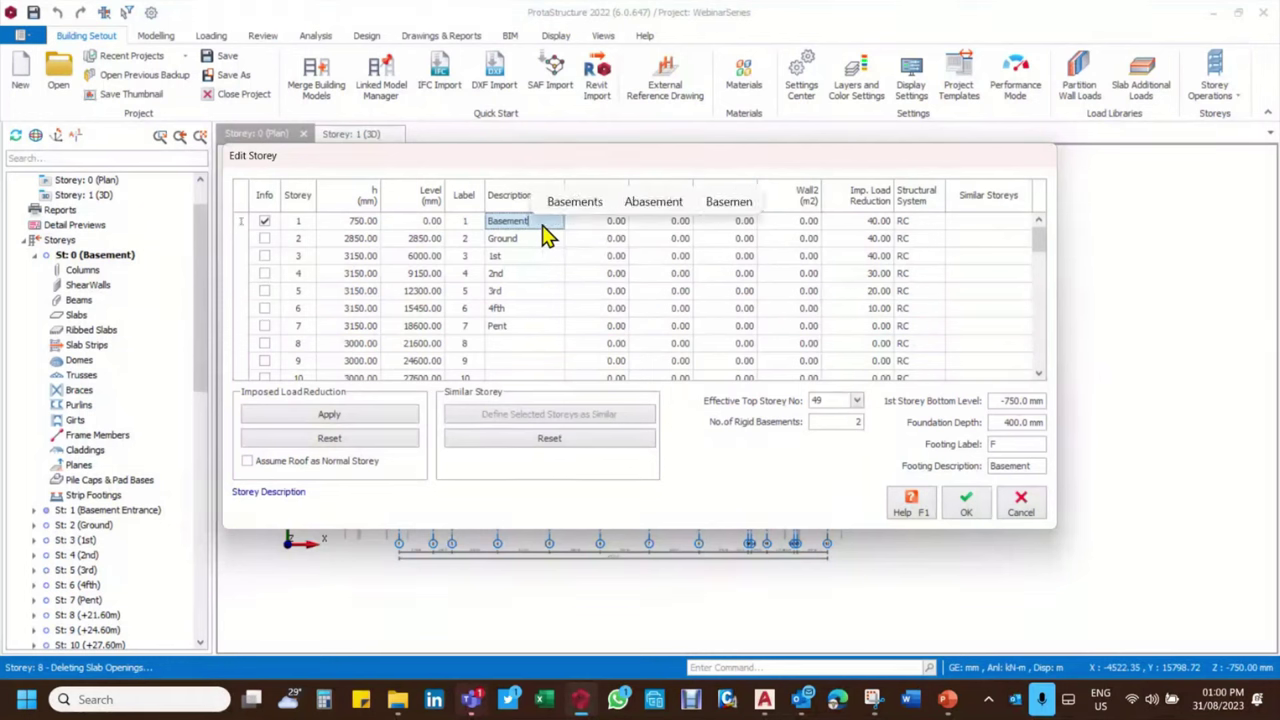
{"action": "type", "text": " Entrance"}
{"action": "left_click", "coordinate": [533, 240]}
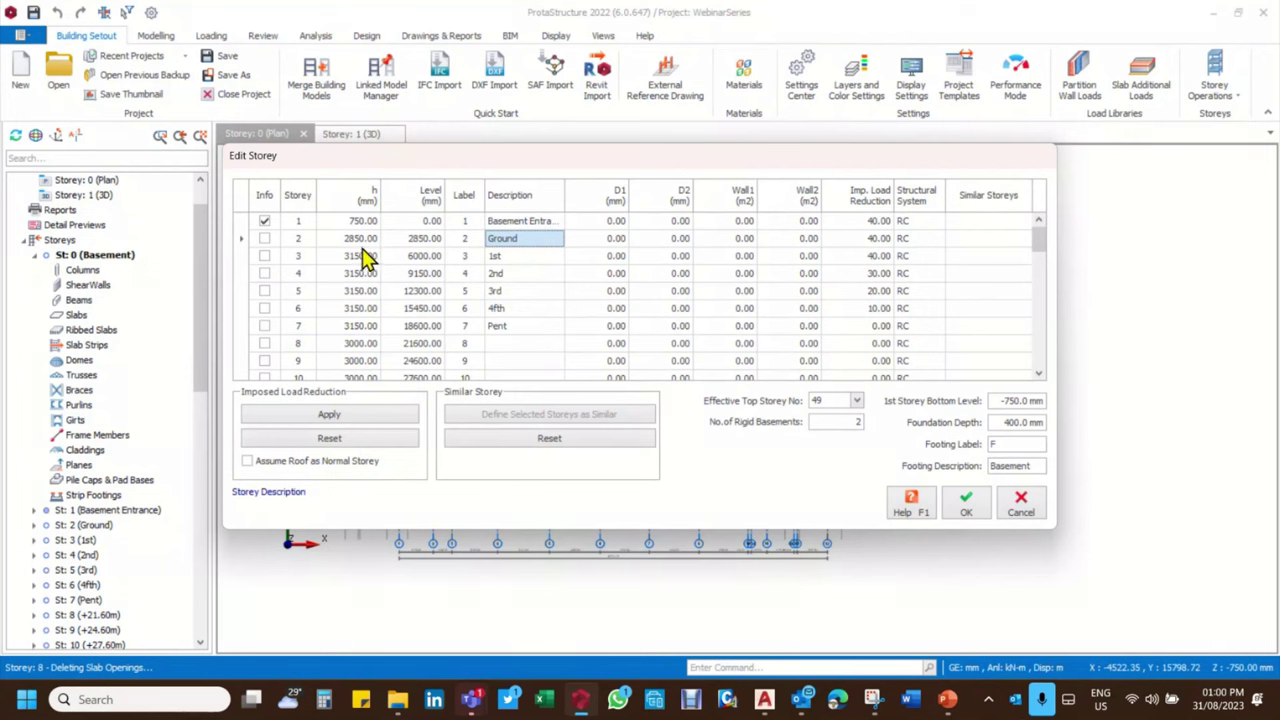
Switch to Calculator and add the heights of the two lowest storeys, 750 + 2850
{"action": "left_click", "coordinate": [325, 703]}
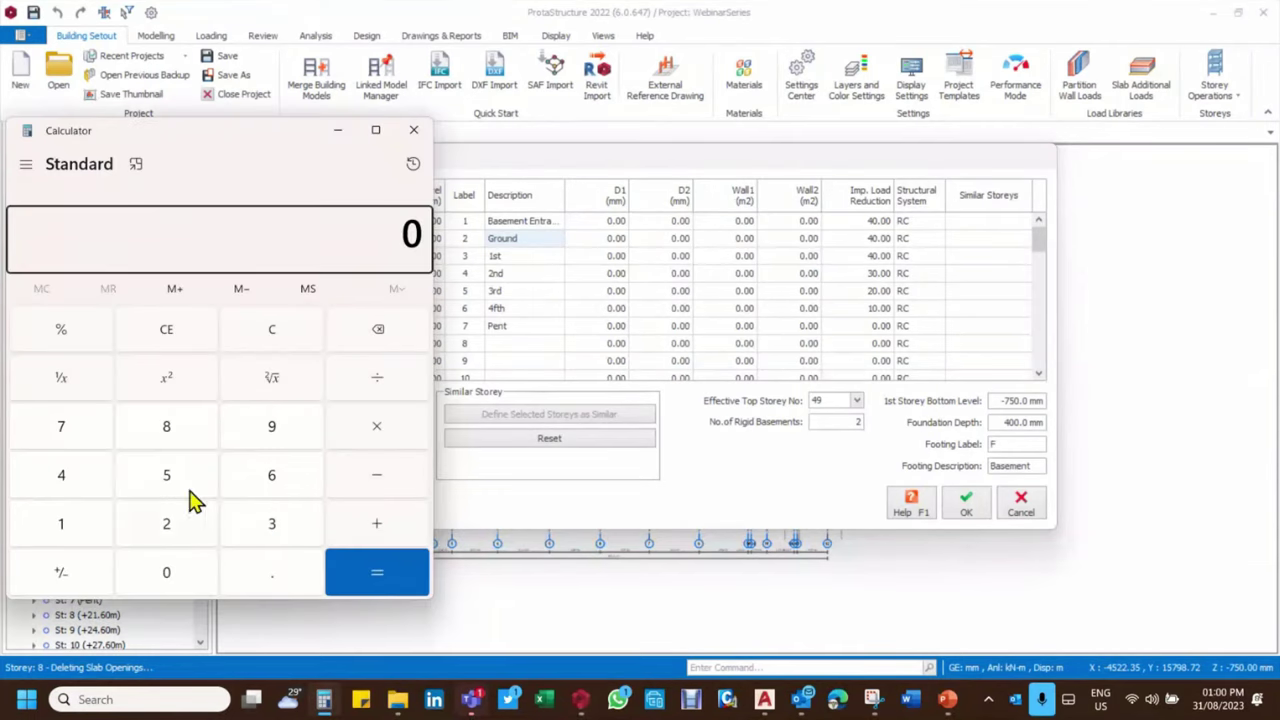
{"action": "left_click", "coordinate": [82, 441]}
{"action": "left_click", "coordinate": [163, 482]}
{"action": "left_click", "coordinate": [172, 574]}
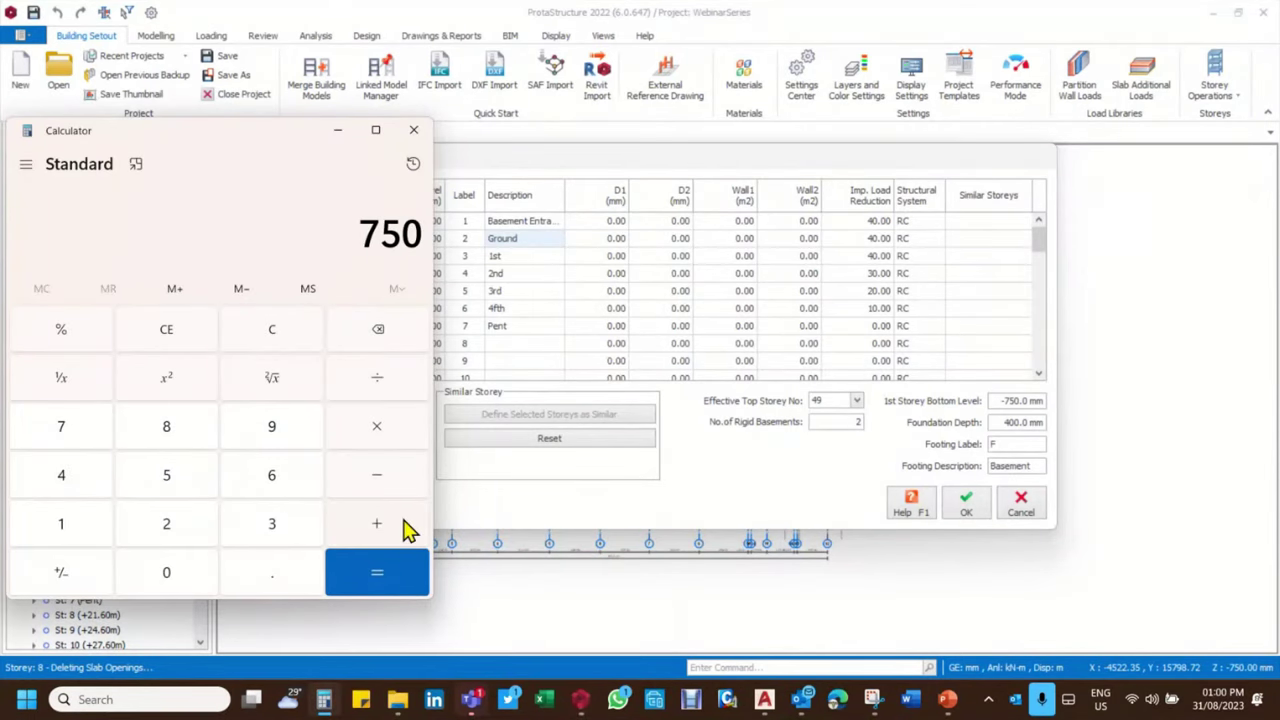
{"action": "left_click", "coordinate": [376, 524]}
{"action": "left_click", "coordinate": [174, 533]}
{"action": "left_click", "coordinate": [162, 430]}
{"action": "left_click", "coordinate": [168, 480]}
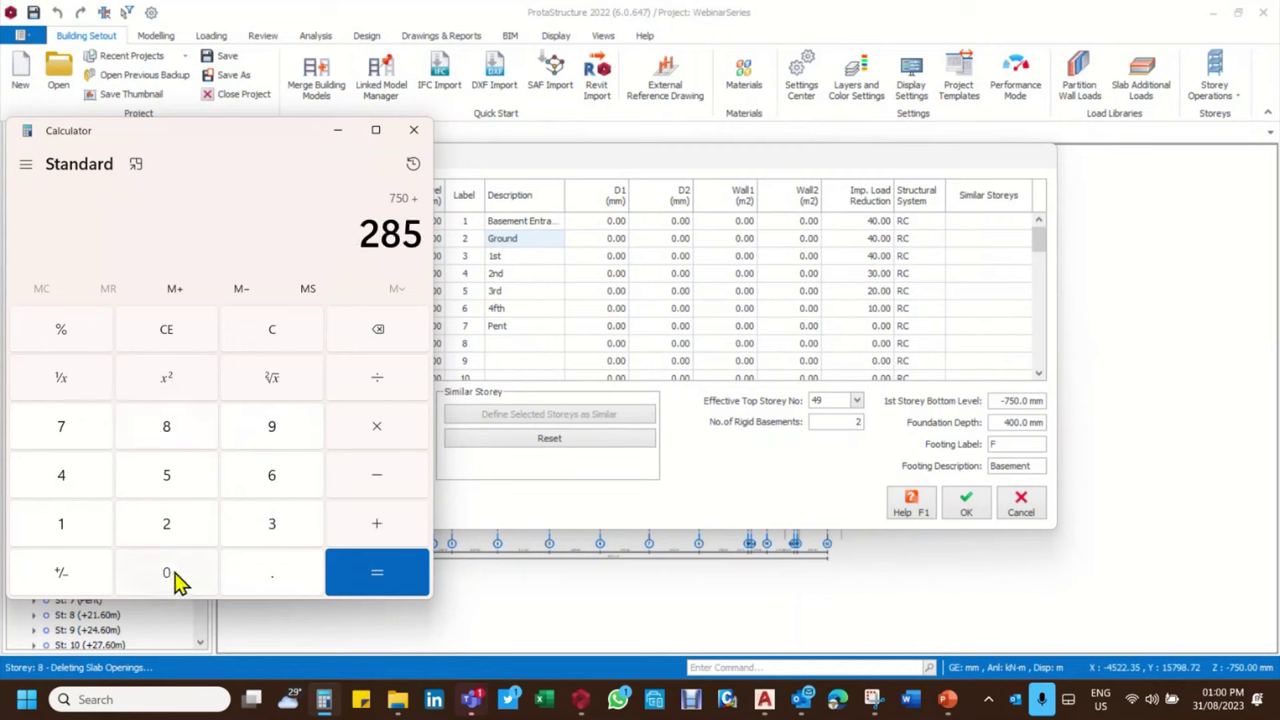
{"action": "left_click", "coordinate": [175, 580]}
{"action": "left_click", "coordinate": [398, 585]}
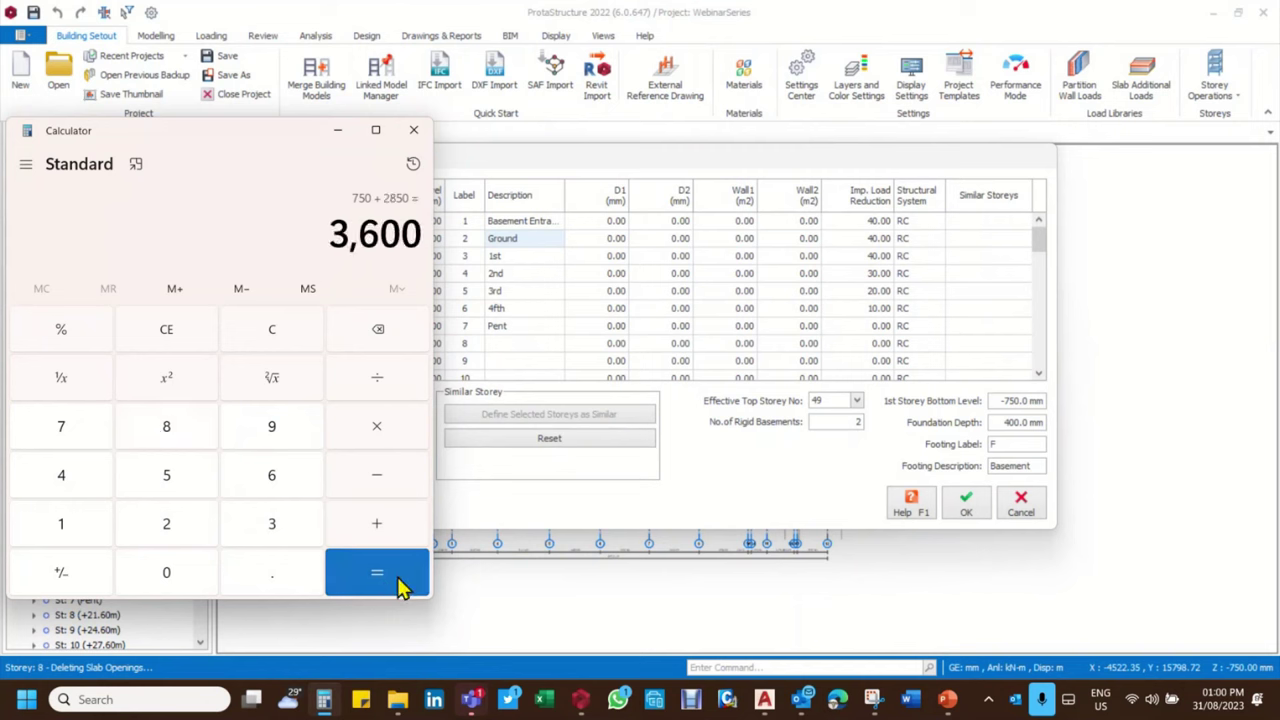
{"action": "left_click", "coordinate": [337, 131]}
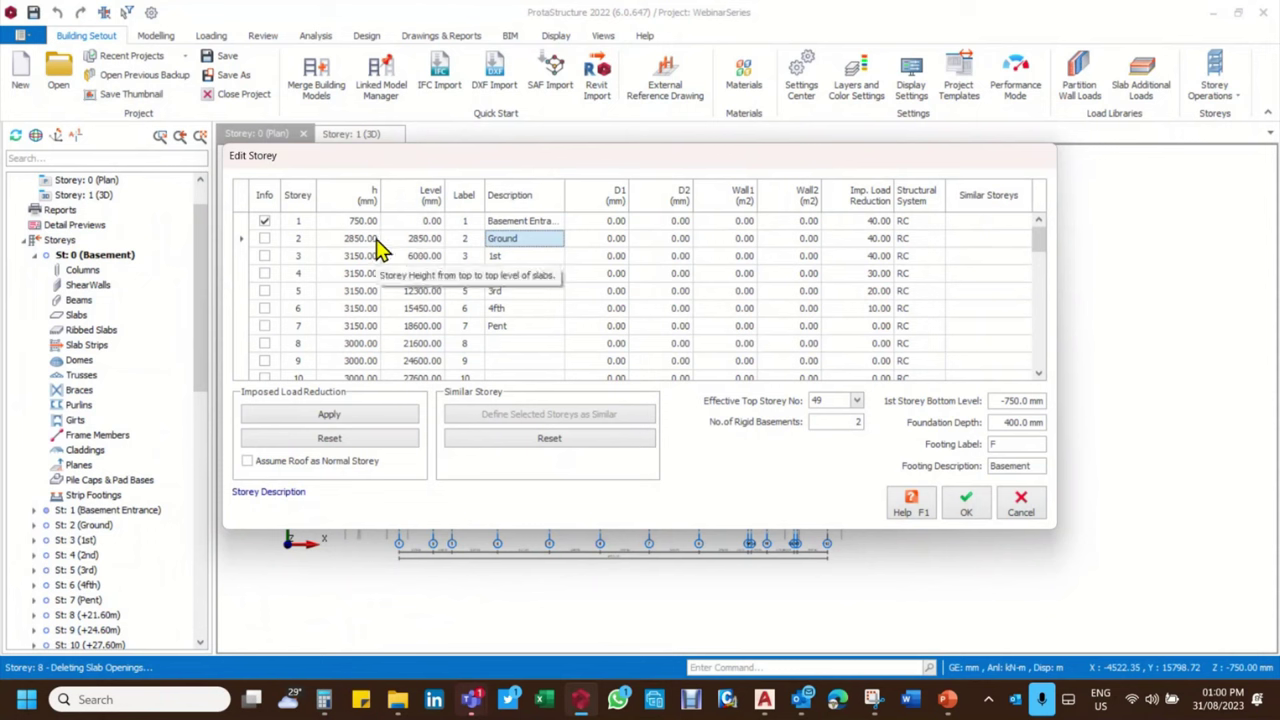
Check the 1st storey bottom level and the level of storey 1, and close the storey table without saving
{"action": "left_click", "coordinate": [1011, 402]}
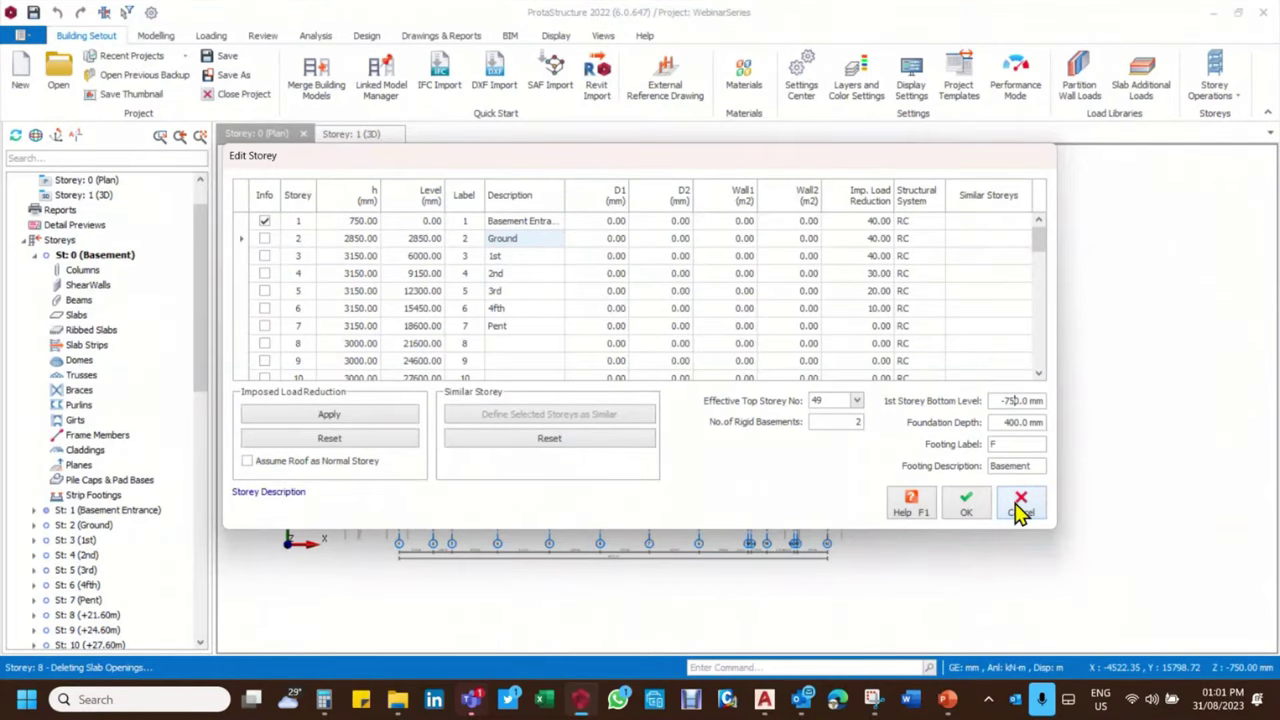
{"action": "left_click", "coordinate": [422, 221]}
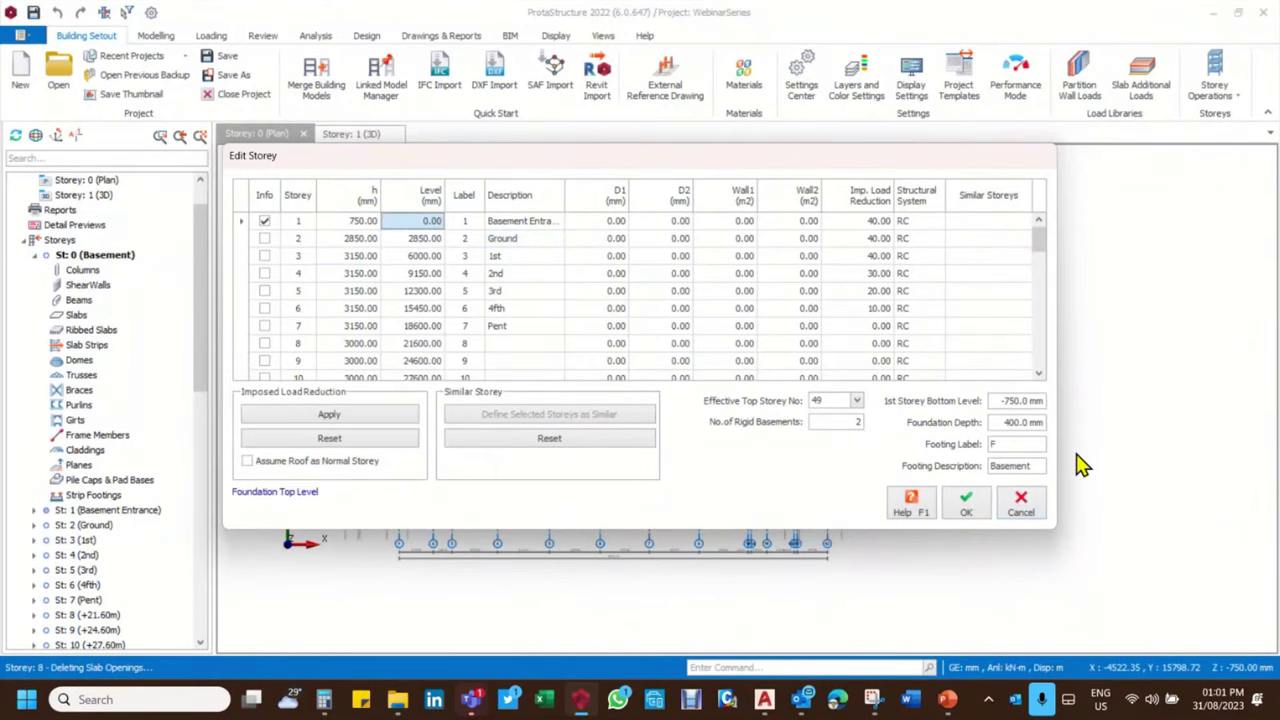
{"action": "left_click", "coordinate": [1020, 505]}
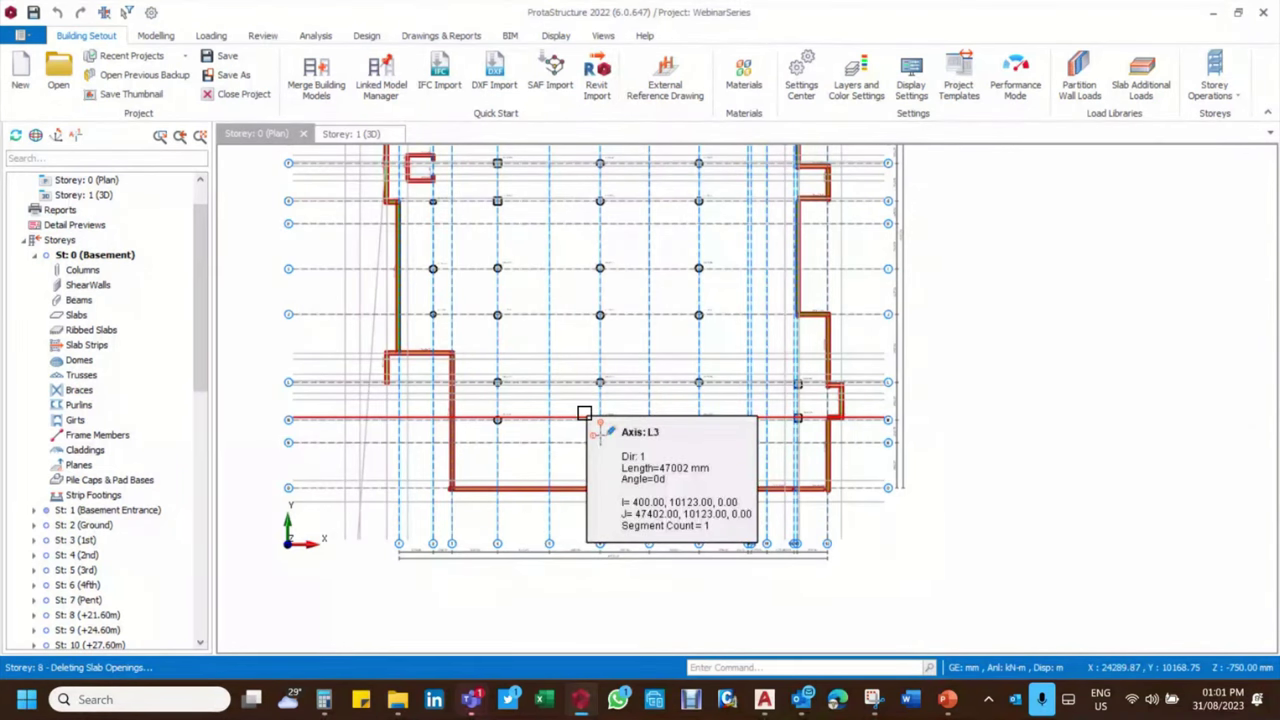
Inspect the Basement plan's walls and columns, and check wall 1W24 beside the gap along grid O
{"action": "scroll", "coordinate": [584, 413], "scroll_direction": "down", "scroll_amount": 3}
{"action": "scroll", "coordinate": [560, 249], "scroll_direction": "up", "scroll_amount": 5}
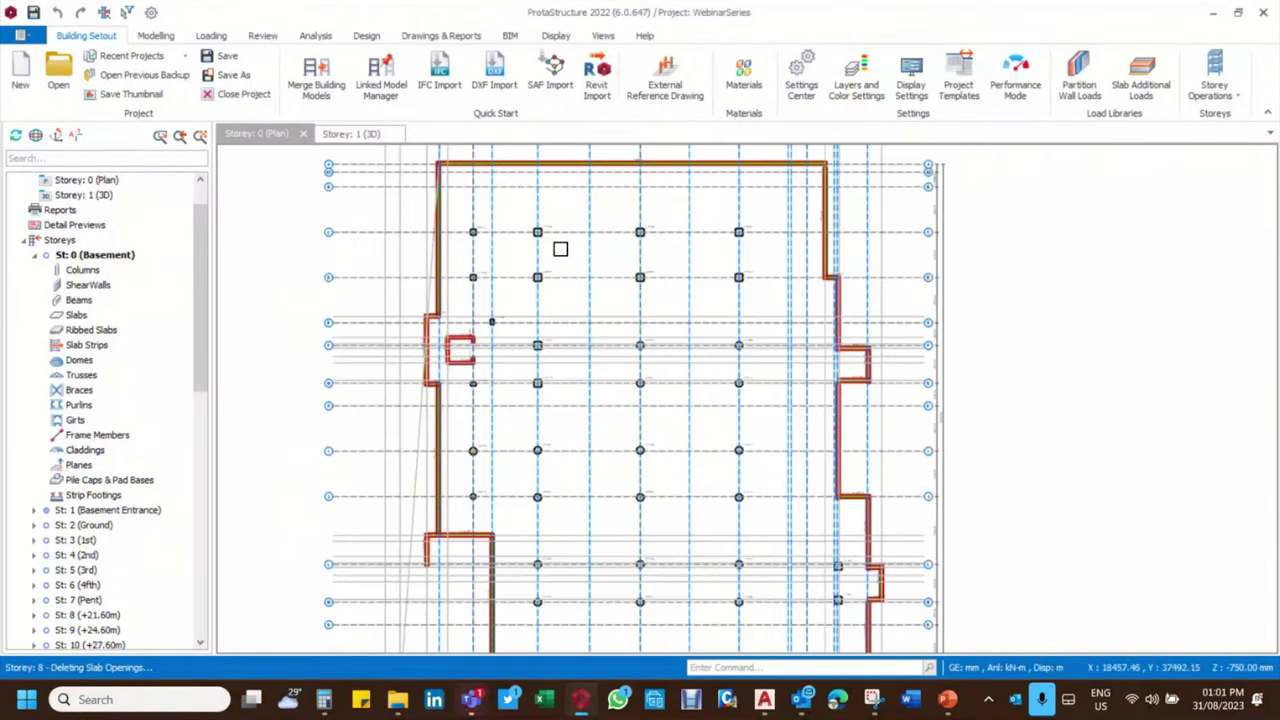
{"action": "scroll", "coordinate": [523, 203], "scroll_direction": "down", "scroll_amount": 3}
{"action": "scroll", "coordinate": [593, 375], "scroll_direction": "up", "scroll_amount": 2}
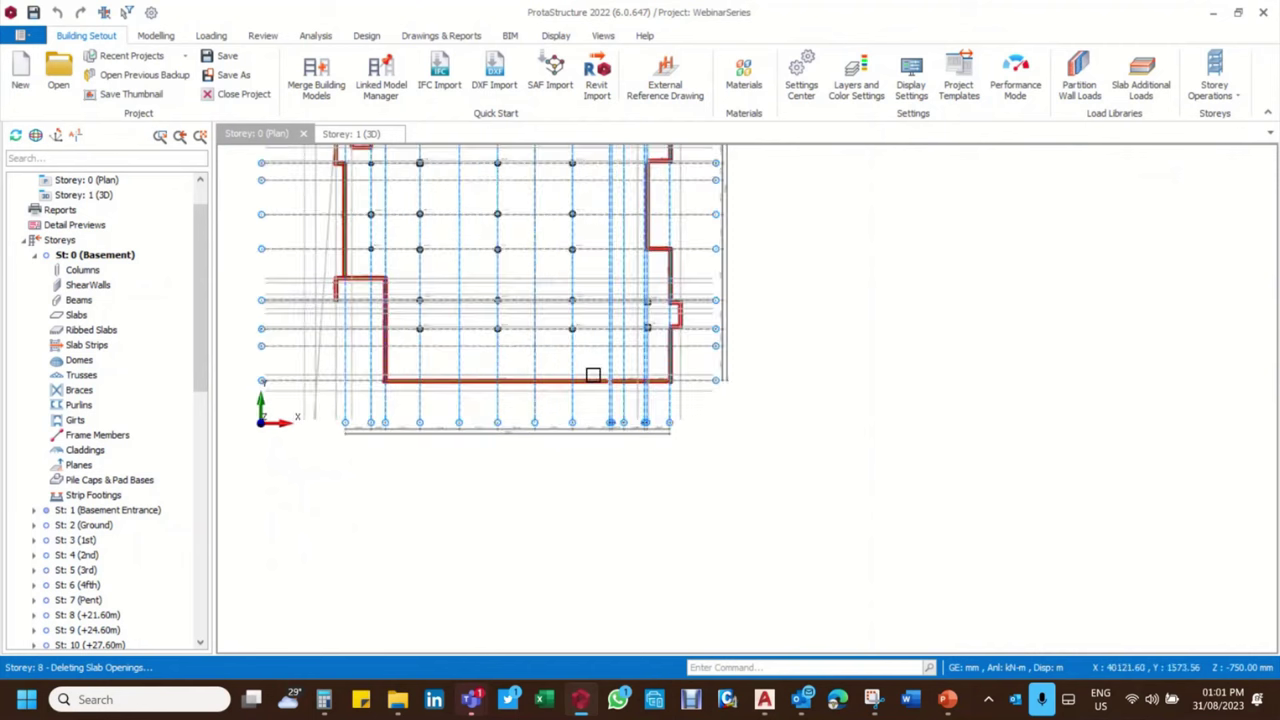
{"action": "scroll", "coordinate": [593, 375], "scroll_direction": "up", "scroll_amount": 4}
{"action": "left_click", "coordinate": [702, 413]}
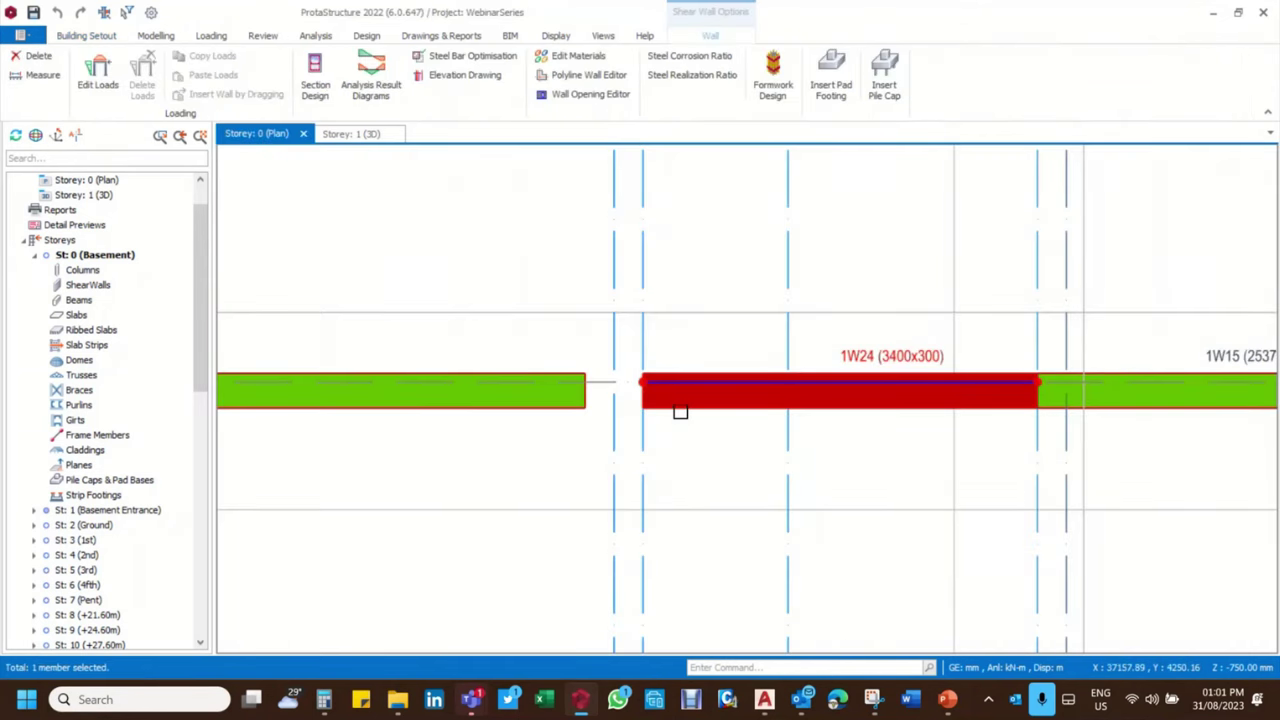
{"action": "key", "text": "Escape"}
{"action": "scroll", "coordinate": [640, 410], "scroll_direction": "down", "scroll_amount": 3}
{"action": "scroll", "coordinate": [645, 412], "scroll_direction": "down", "scroll_amount": 3}
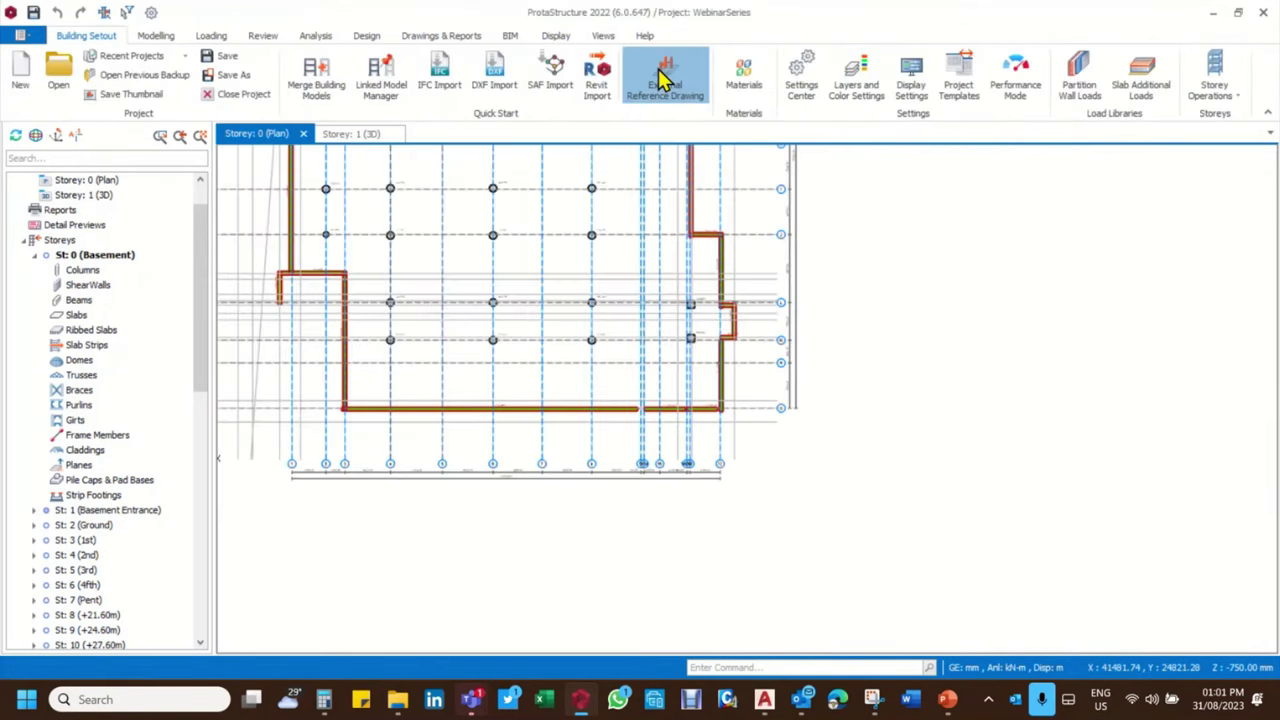
Assign the external reference drawing Basement - Ground Floor.dxf to storey 0
{"action": "left_click", "coordinate": [665, 80]}
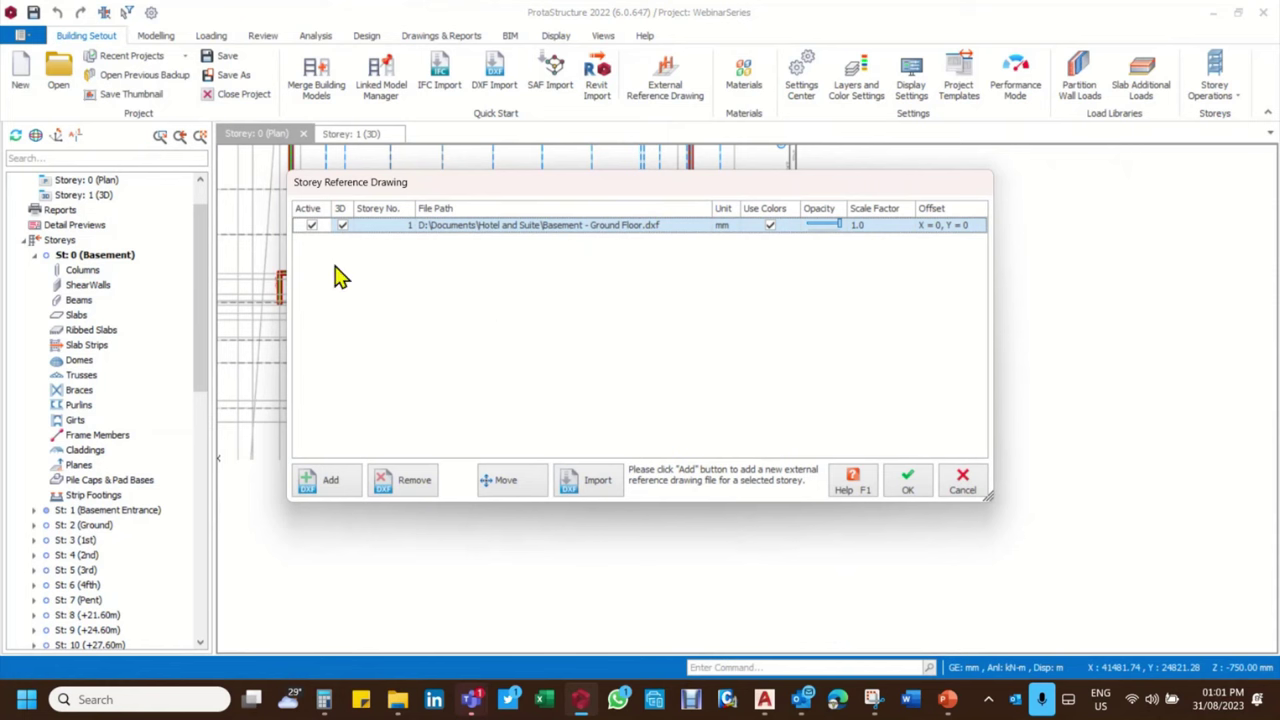
{"action": "left_click", "coordinate": [410, 228]}
{"action": "left_click", "coordinate": [408, 226]}
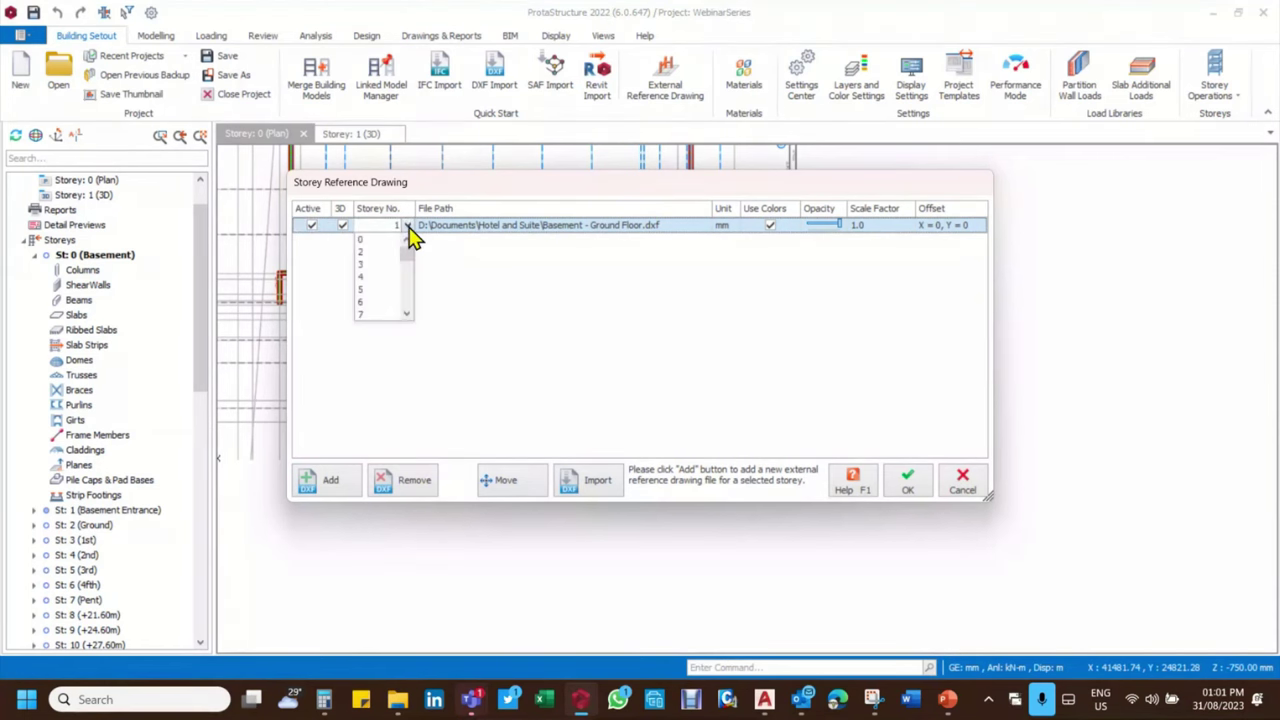
{"action": "left_click", "coordinate": [368, 238]}
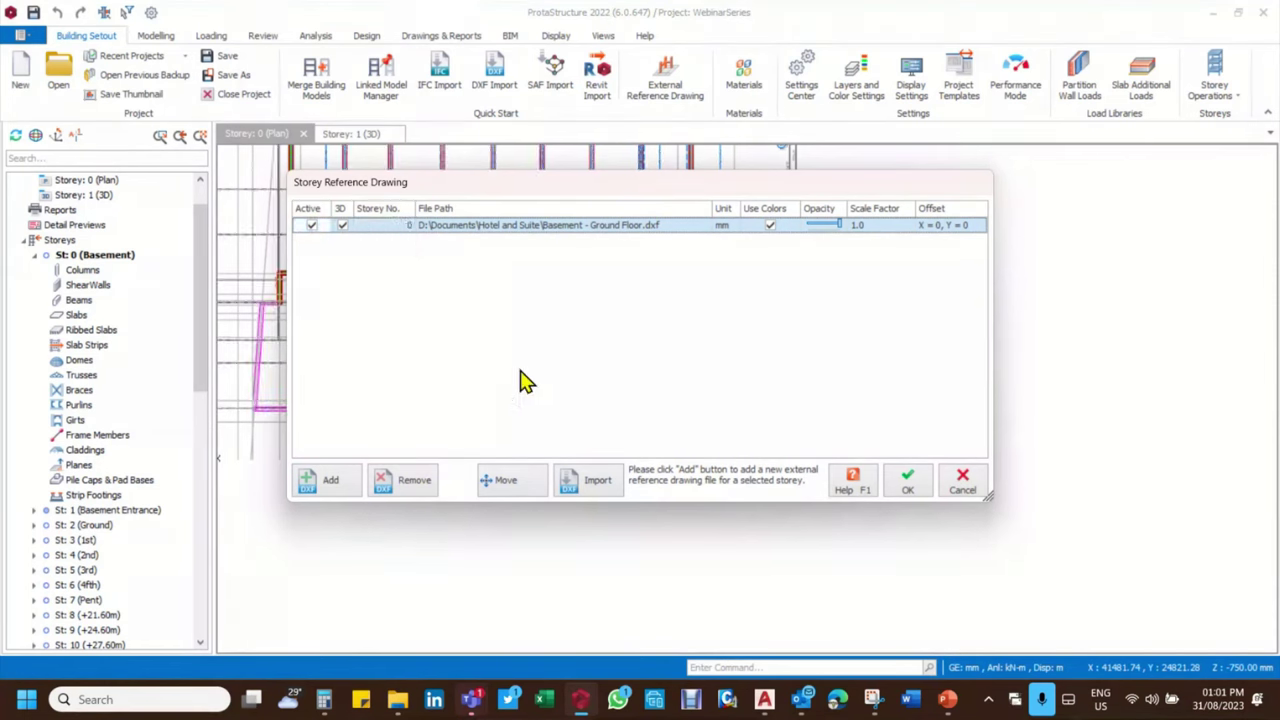
{"action": "left_click", "coordinate": [908, 485]}
Compare wall 1W24 and its neighbours along grid O with the reference drawing on the Basement plan
{"action": "scroll", "coordinate": [661, 412], "scroll_direction": "up", "scroll_amount": 3}
{"action": "scroll", "coordinate": [661, 412], "scroll_direction": "up", "scroll_amount": 2}
{"action": "left_click", "coordinate": [649, 406]}
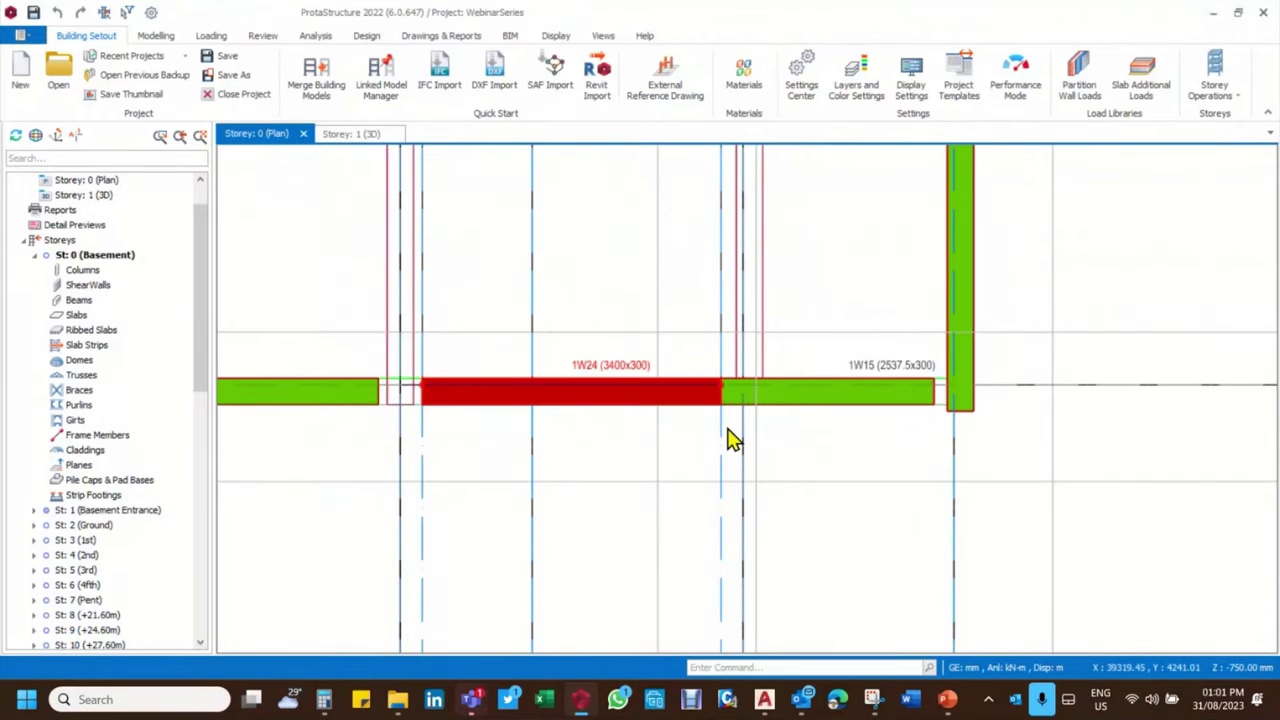
{"action": "scroll", "coordinate": [757, 360], "scroll_direction": "down", "scroll_amount": 2}
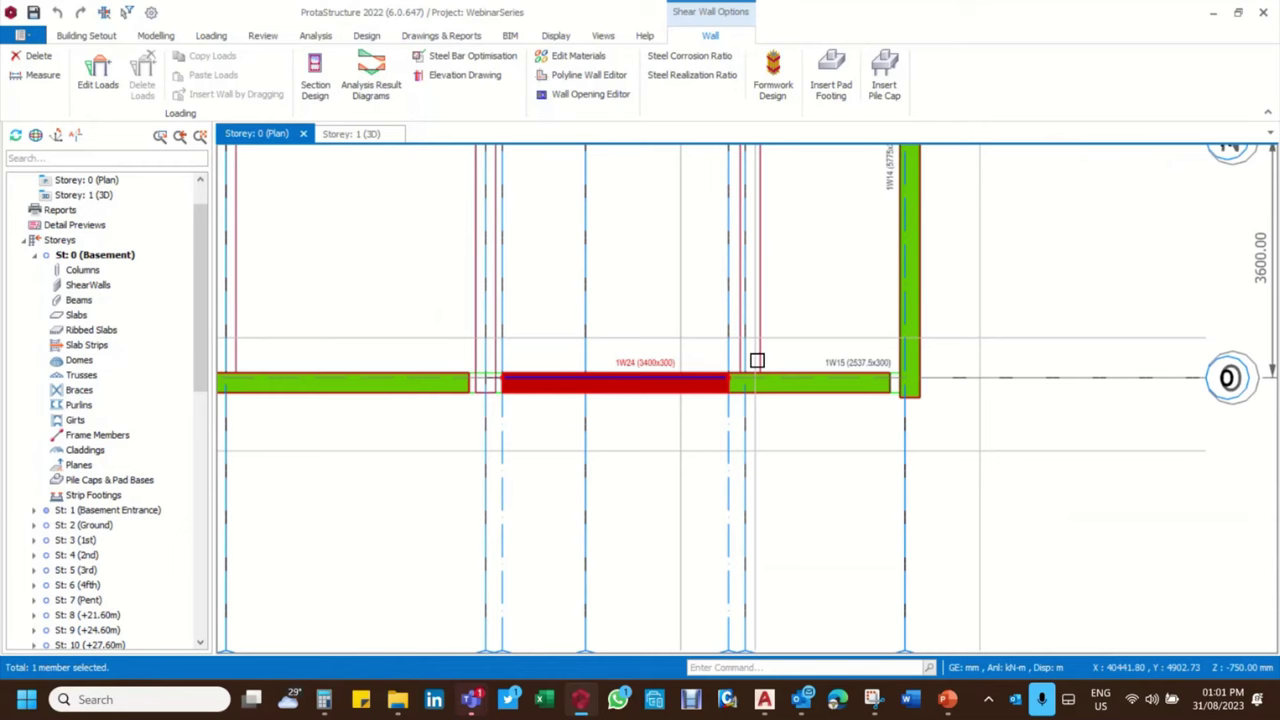
{"action": "scroll", "coordinate": [757, 360], "scroll_direction": "down", "scroll_amount": 2}
{"action": "scroll", "coordinate": [696, 381], "scroll_direction": "up", "scroll_amount": 2}
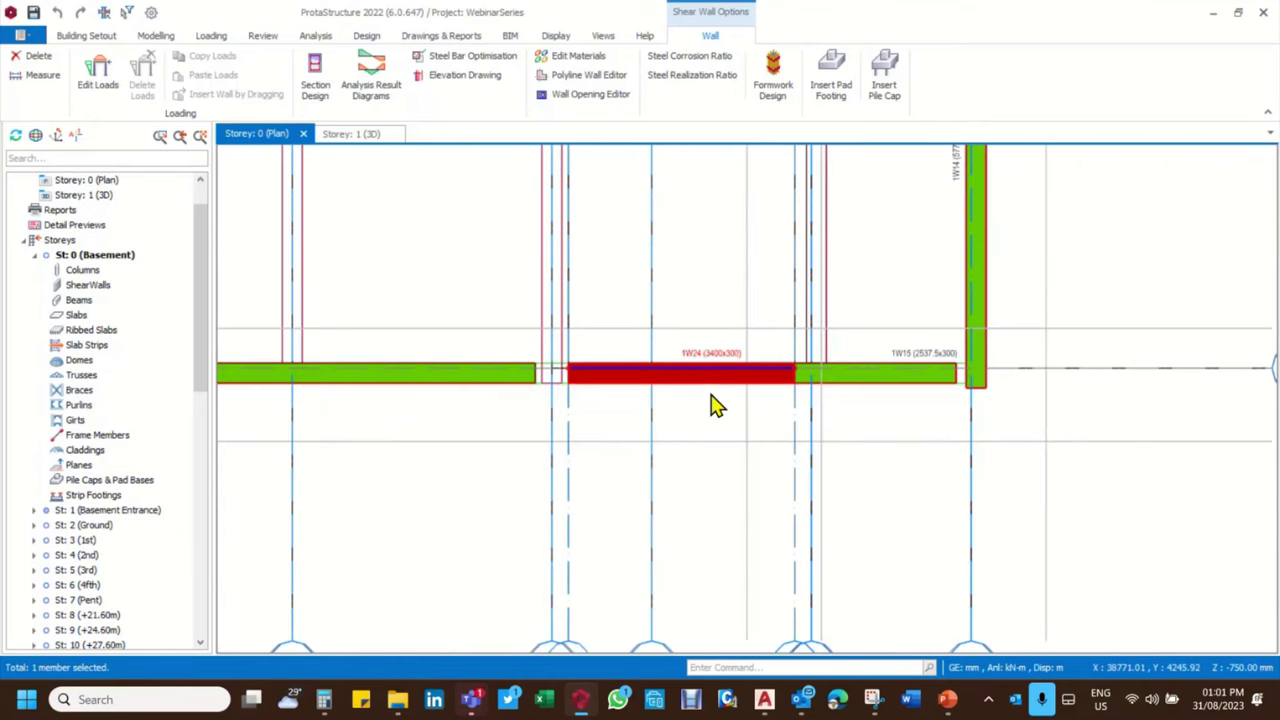
{"action": "key", "text": "Escape"}
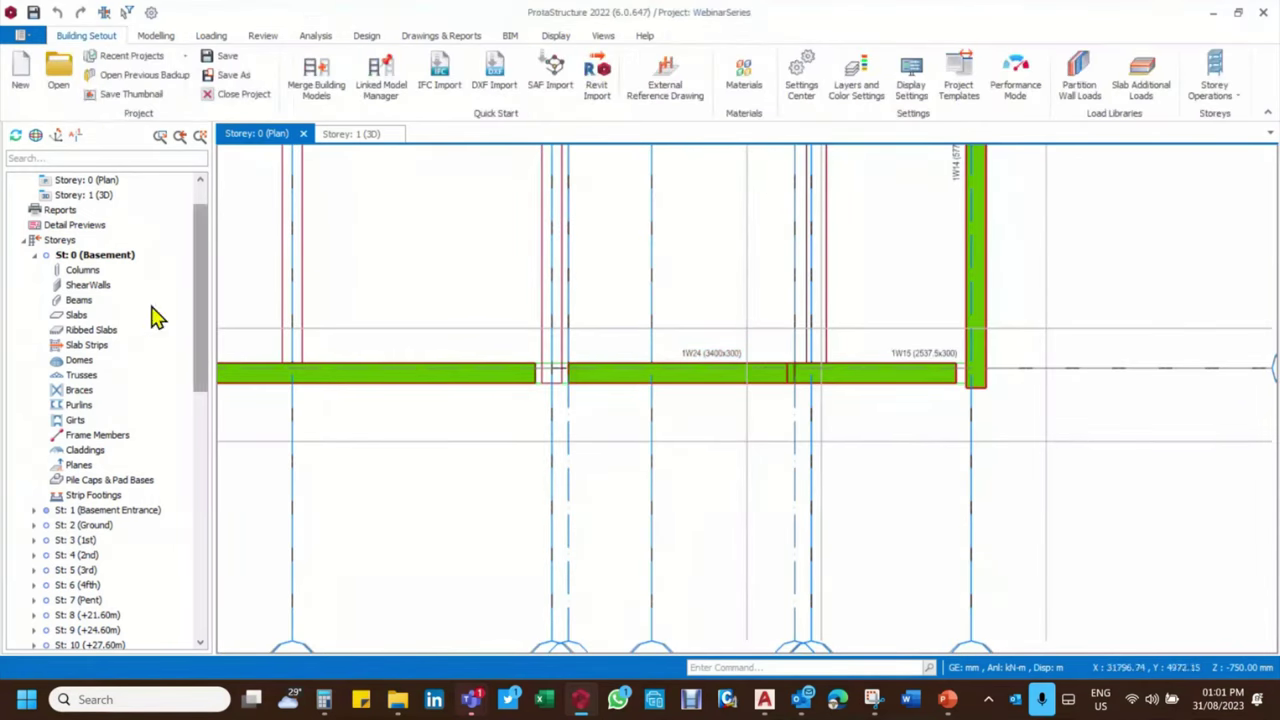
Make Storey 1 (Basement Entrance) the active plan and assign the Basement - Ground Floor.dxf reference drawing to storey 1
{"action": "left_click", "coordinate": [110, 512]}
{"action": "left_click", "coordinate": [665, 88]}
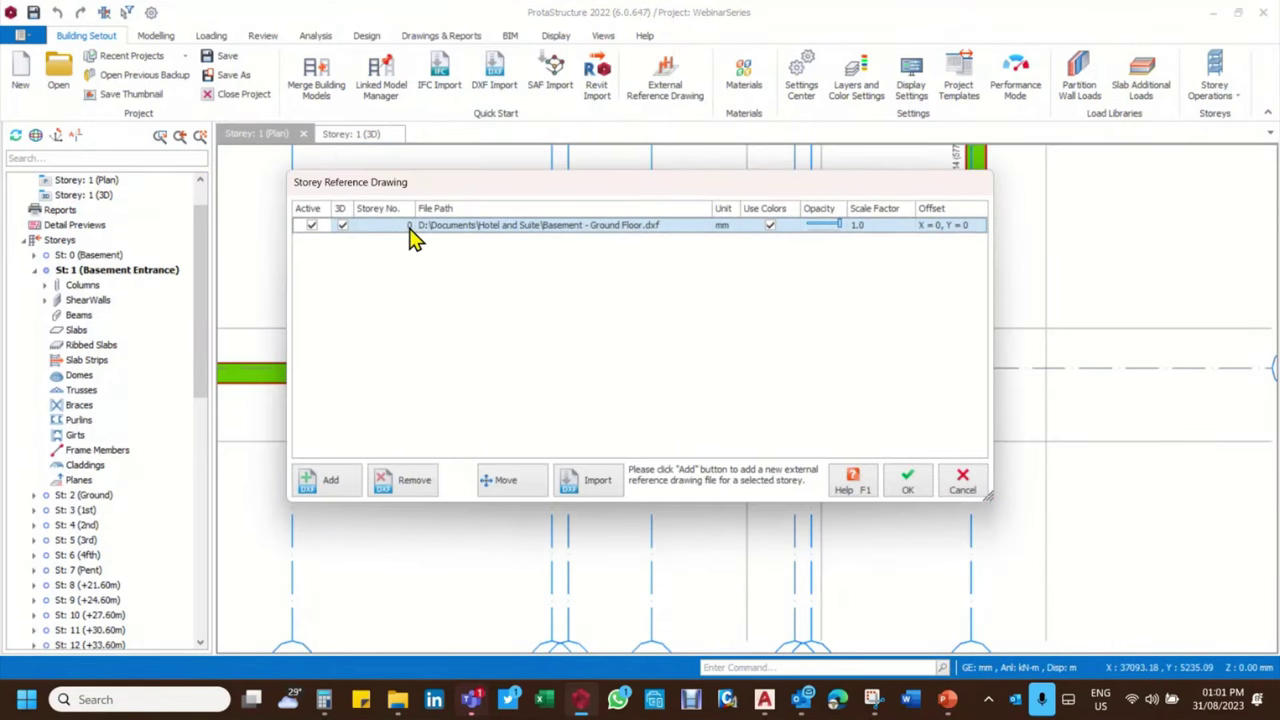
{"action": "left_click", "coordinate": [412, 232]}
{"action": "left_click", "coordinate": [368, 248]}
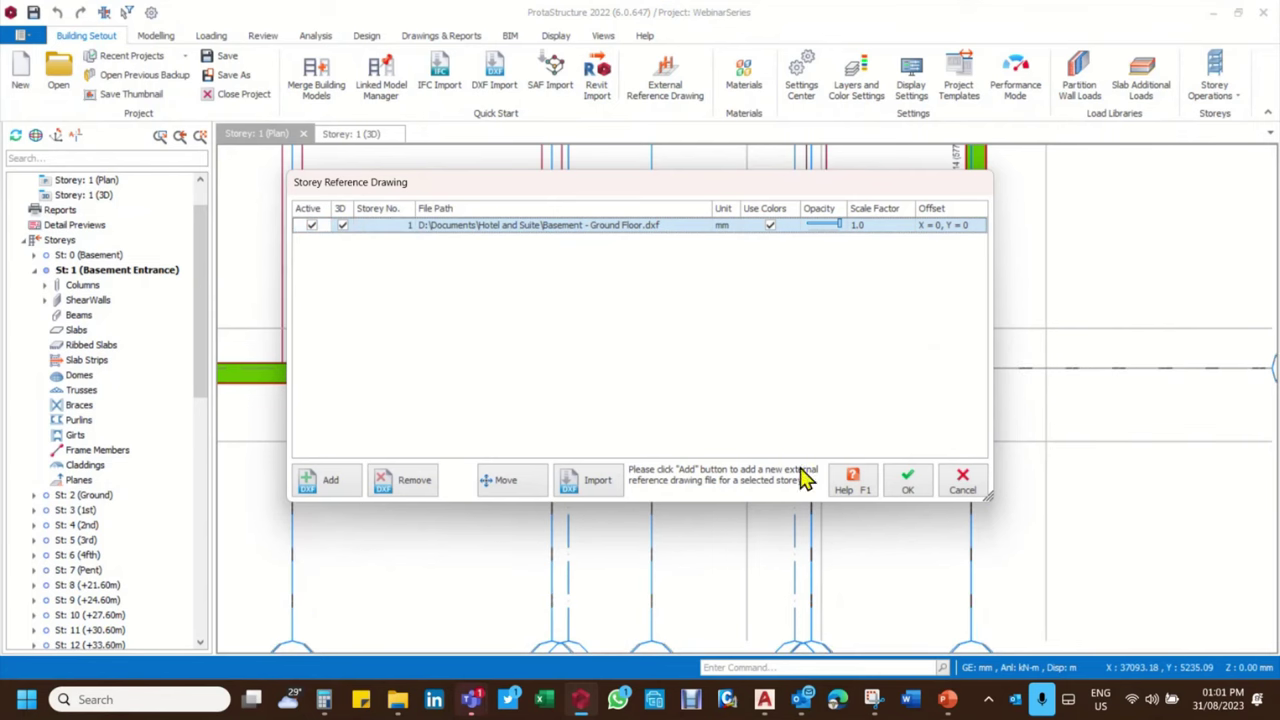
{"action": "left_click", "coordinate": [907, 484]}
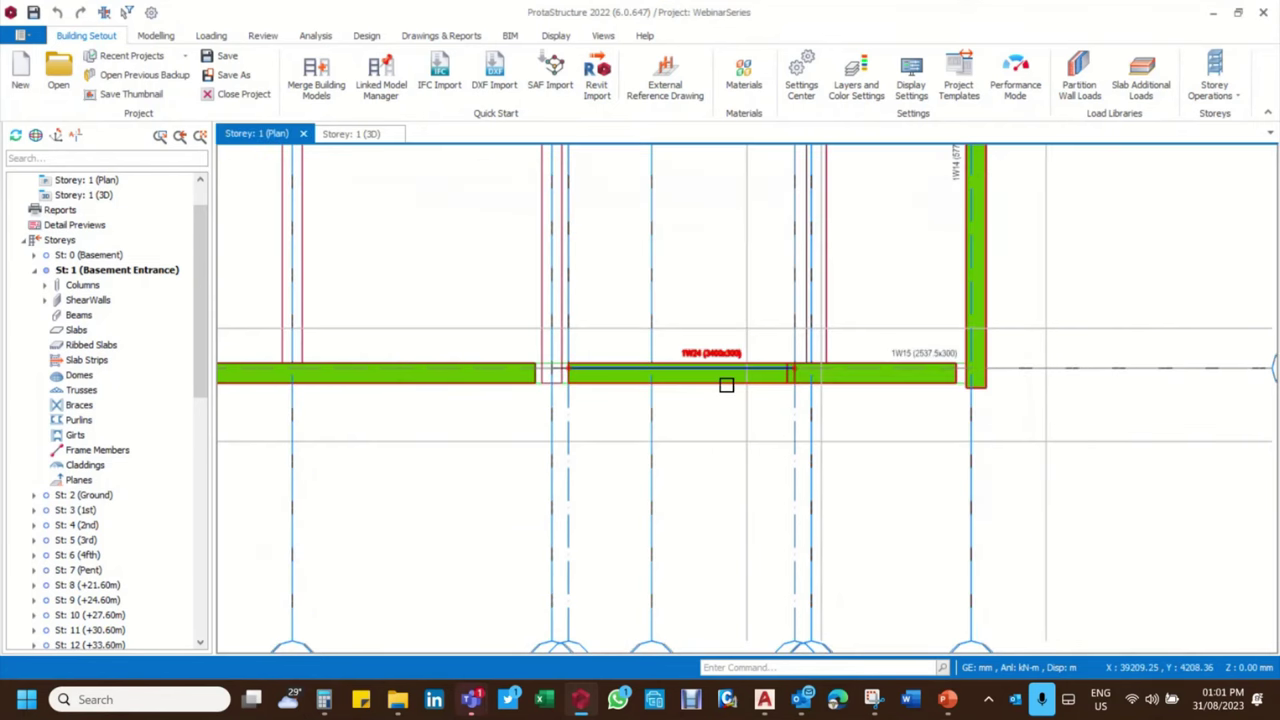
Review the properties and axis insertion points of wall 1W24 on grid O, and close them without changes
{"action": "double_click", "coordinate": [762, 388]}
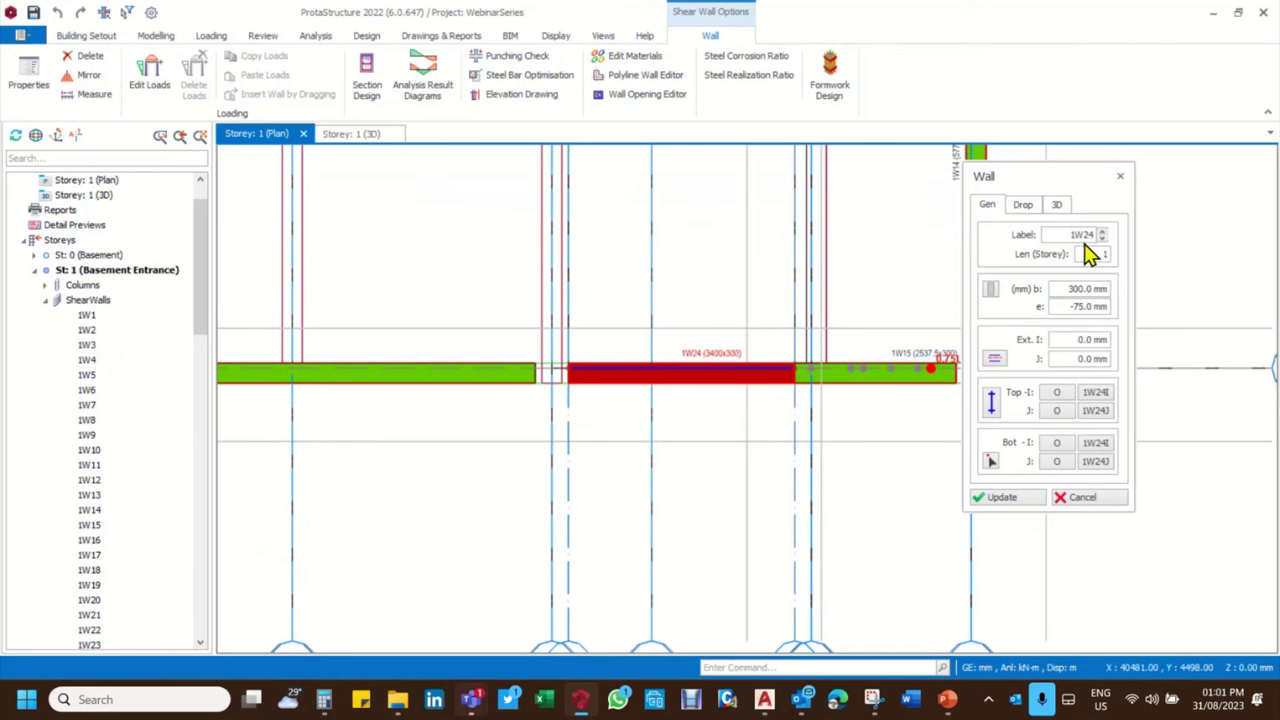
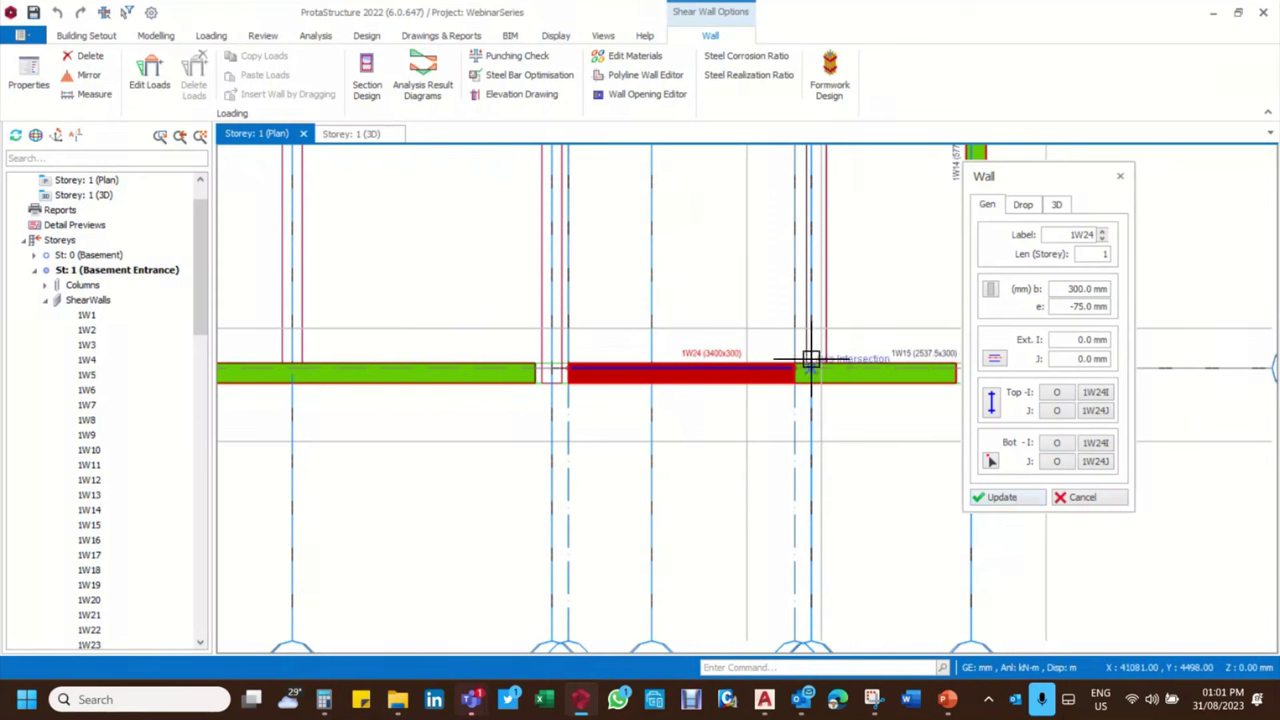
{"action": "scroll", "coordinate": [715, 376], "scroll_direction": "up", "scroll_amount": 4}
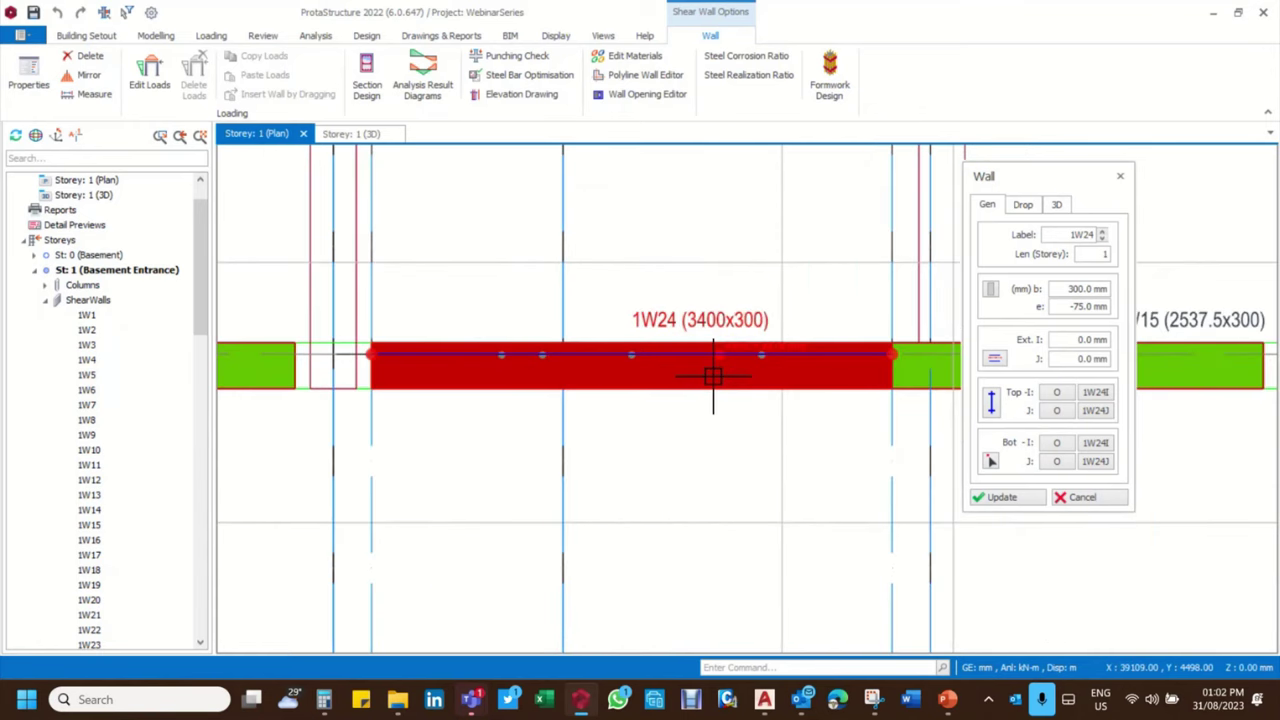
{"action": "scroll", "coordinate": [712, 376], "scroll_direction": "down", "scroll_amount": 3}
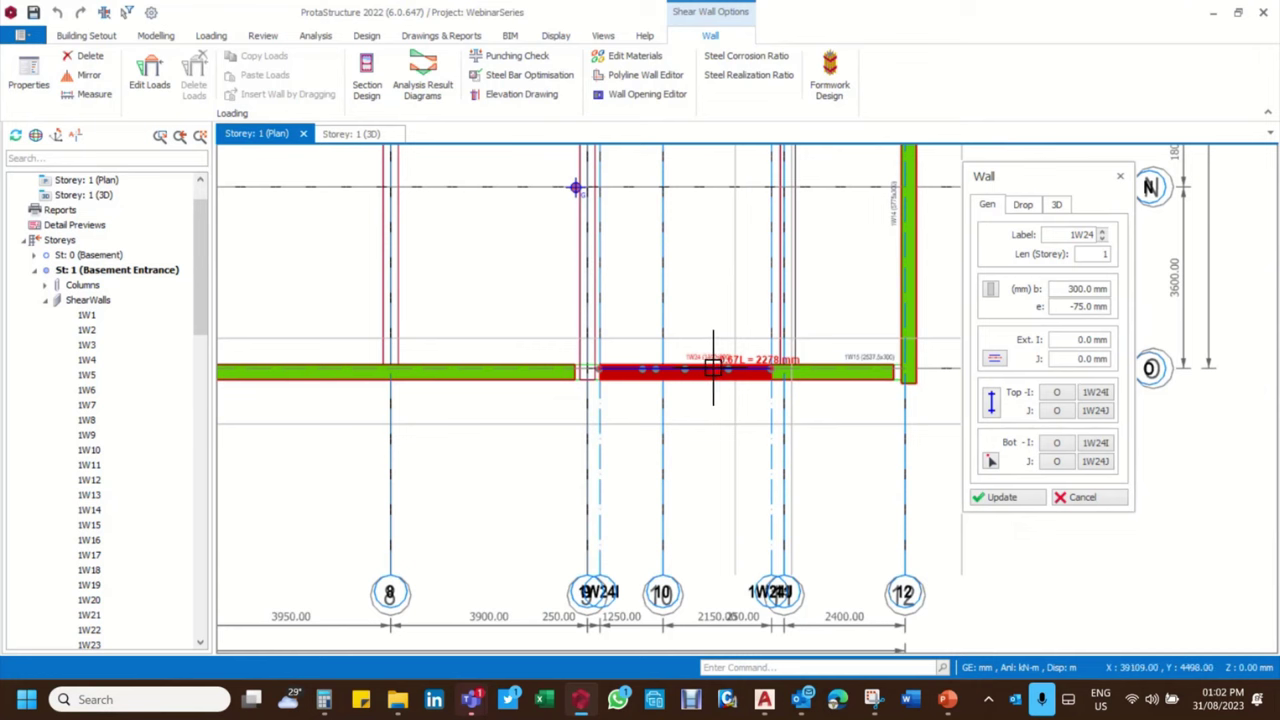
{"action": "scroll", "coordinate": [708, 368], "scroll_direction": "up", "scroll_amount": 2}
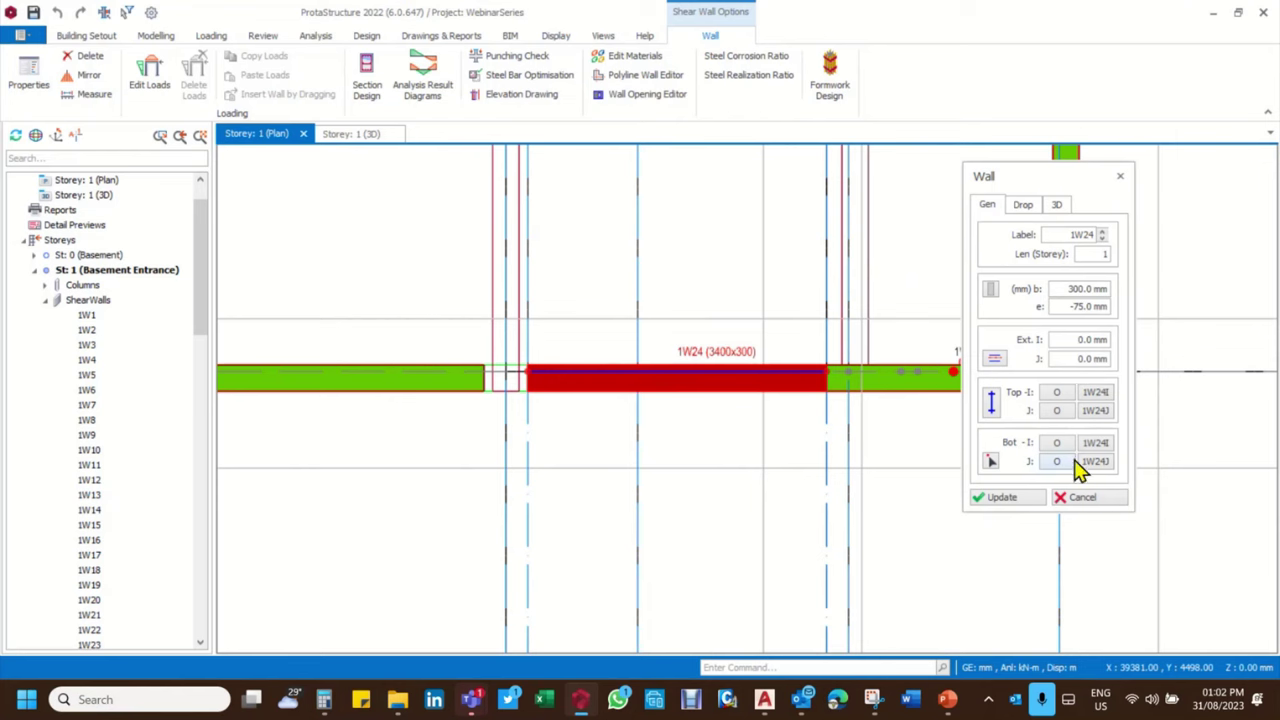
{"action": "left_click", "coordinate": [1084, 498]}
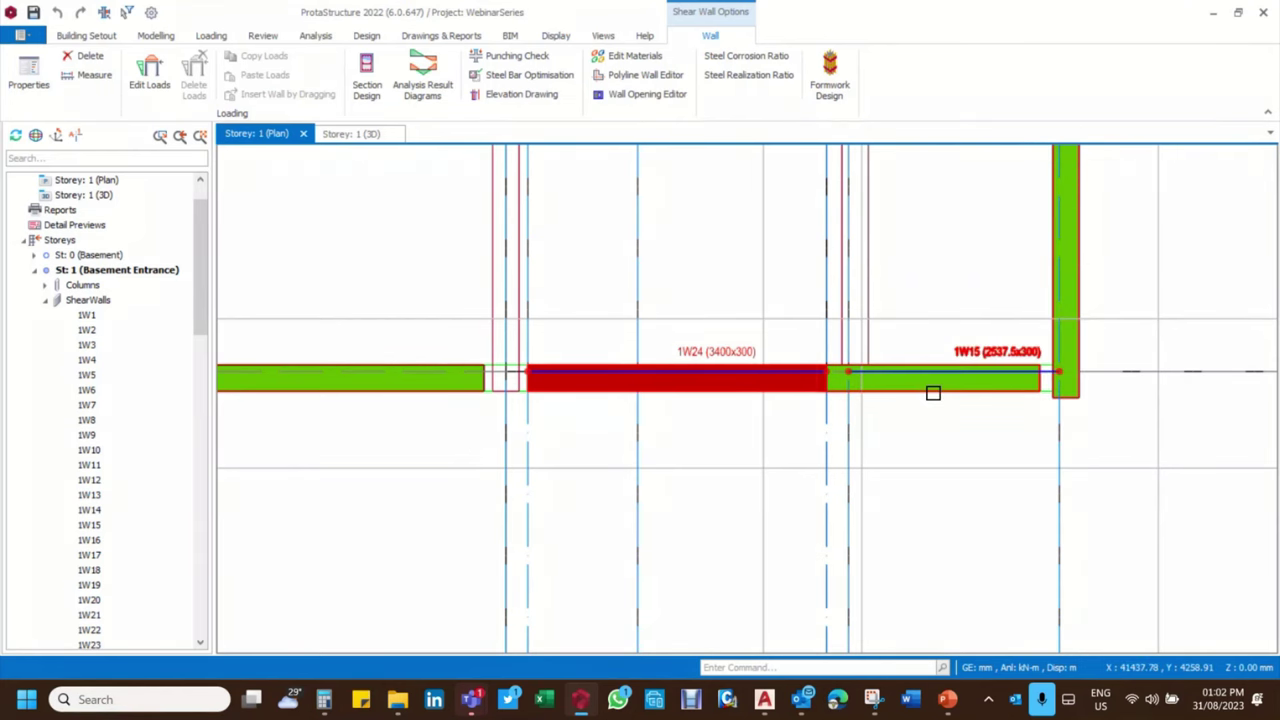
Review the I and J end extensions of wall 1W15 against its junction with the perpendicular wall at axis 12
{"action": "left_click", "coordinate": [933, 393]}
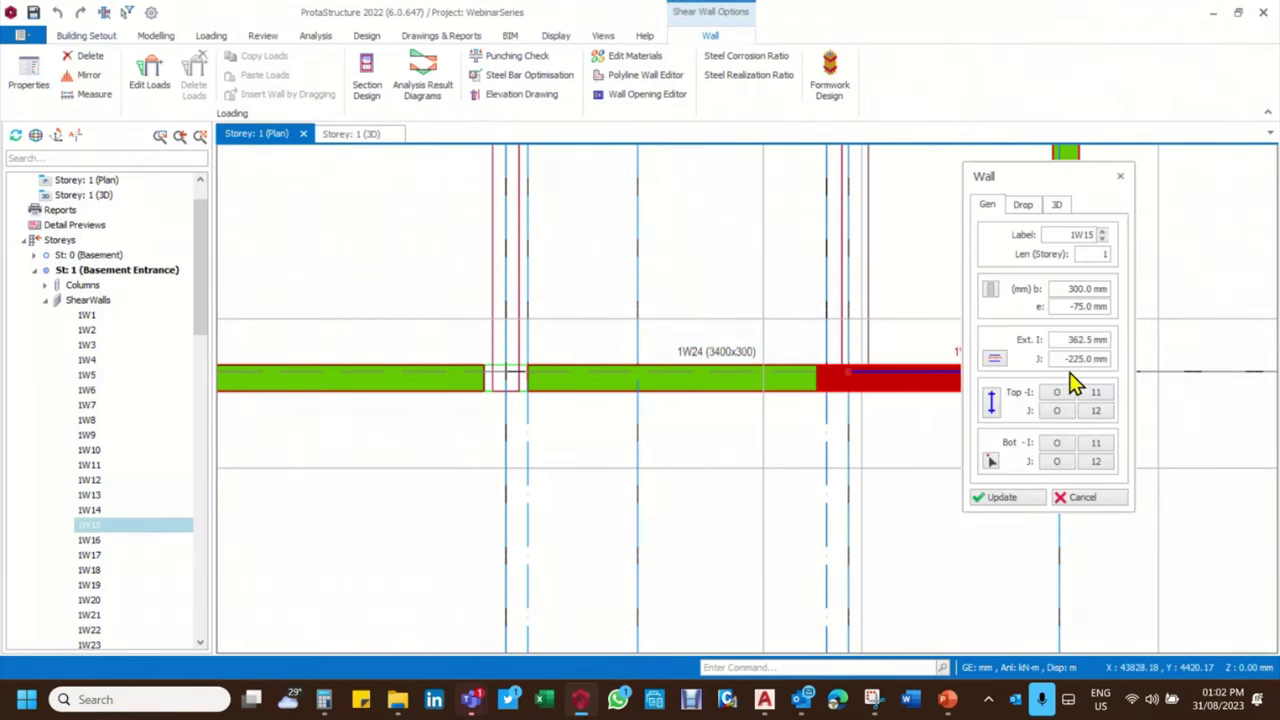
{"action": "left_click_drag", "start_coordinate": [1057, 360], "coordinate": [1080, 358]}
{"action": "scroll", "coordinate": [845, 370], "scroll_direction": "up", "scroll_amount": 3}
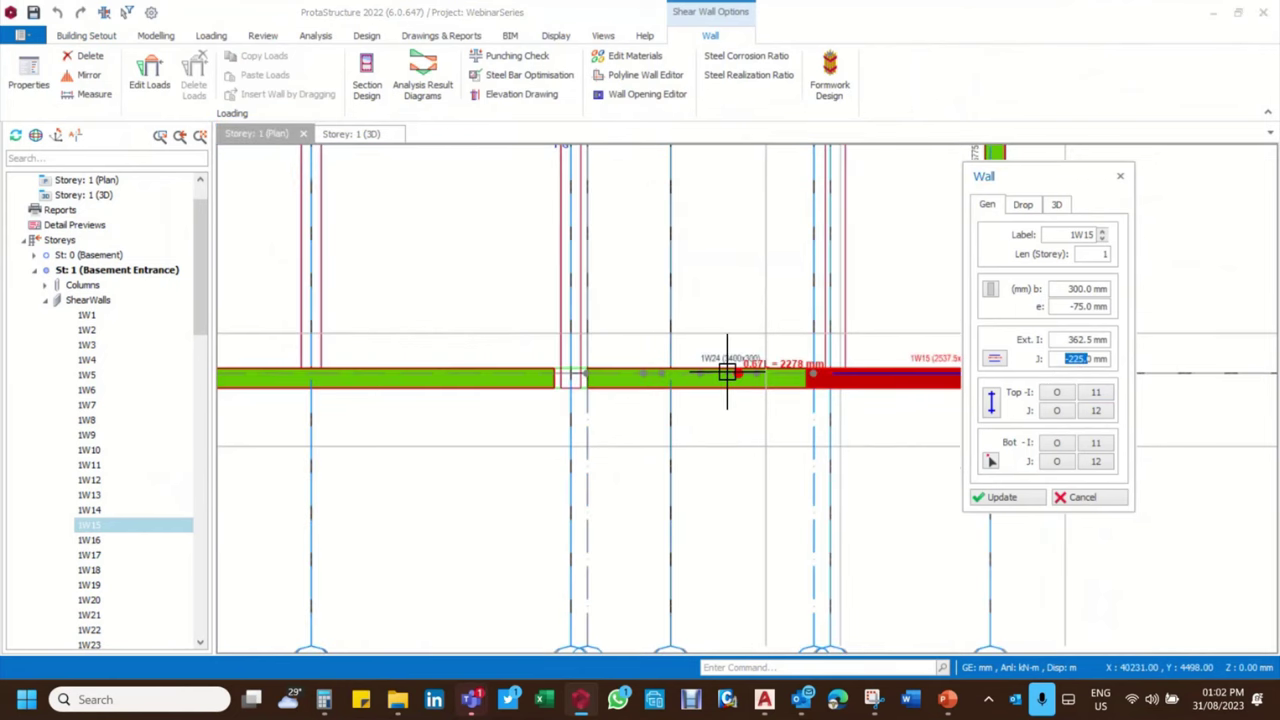
{"action": "scroll", "coordinate": [850, 370], "scroll_direction": "down", "scroll_amount": 4}
{"action": "scroll", "coordinate": [851, 366], "scroll_direction": "up", "scroll_amount": 4}
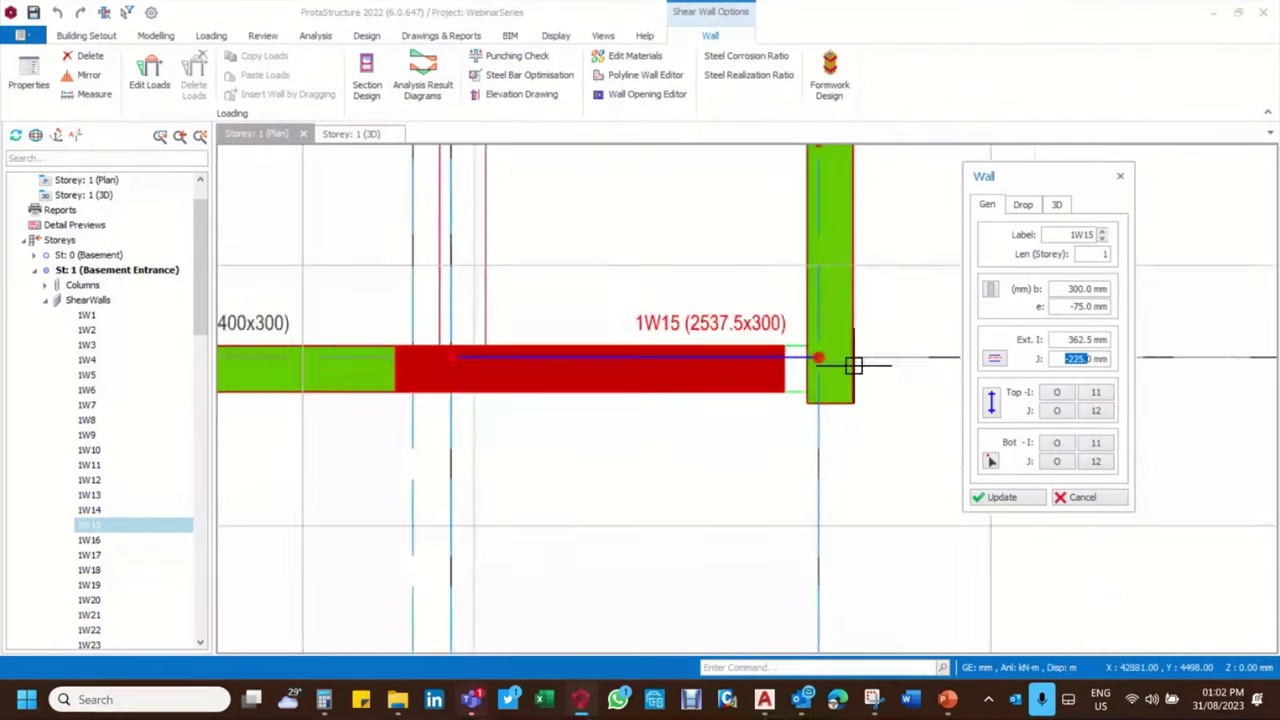
{"action": "left_click", "coordinate": [1057, 360]}
{"action": "left_click_drag", "start_coordinate": [1057, 360], "coordinate": [1120, 357]}
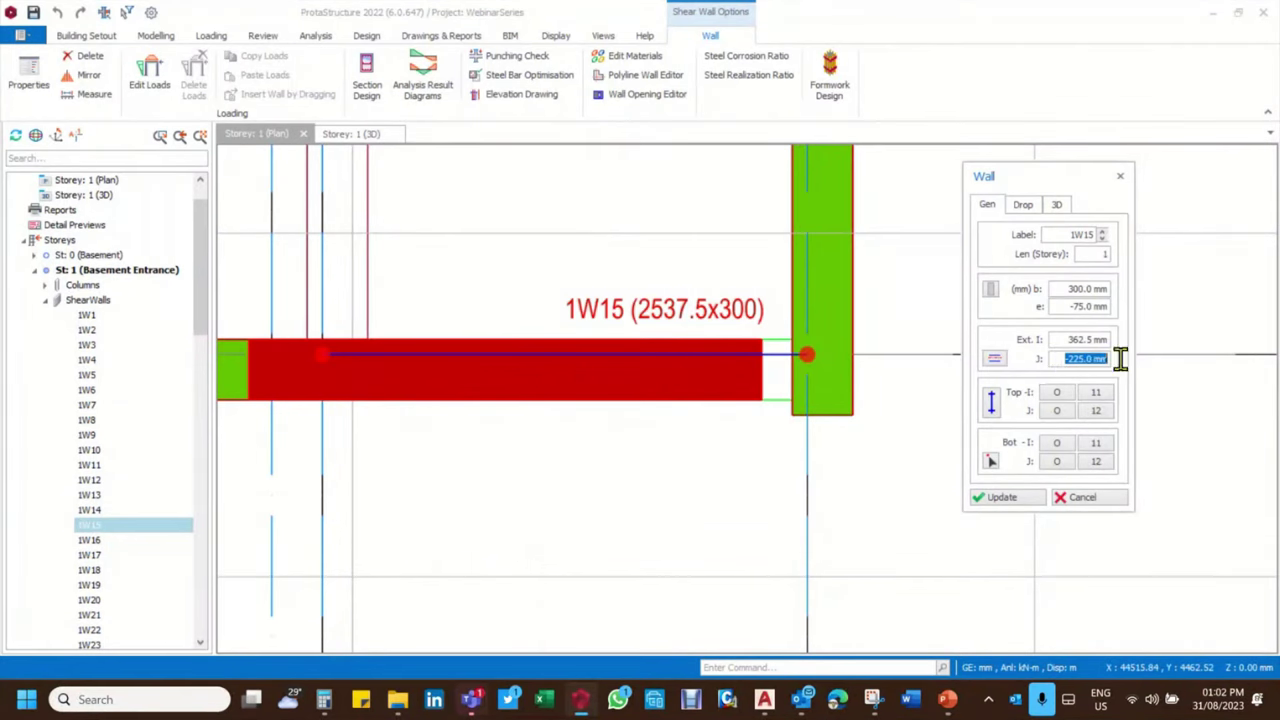
{"action": "key", "text": "Return"}
Measure from axis 12 to the outer face of the perpendicular wall at its lower end
{"action": "right_click", "coordinate": [842, 426]}
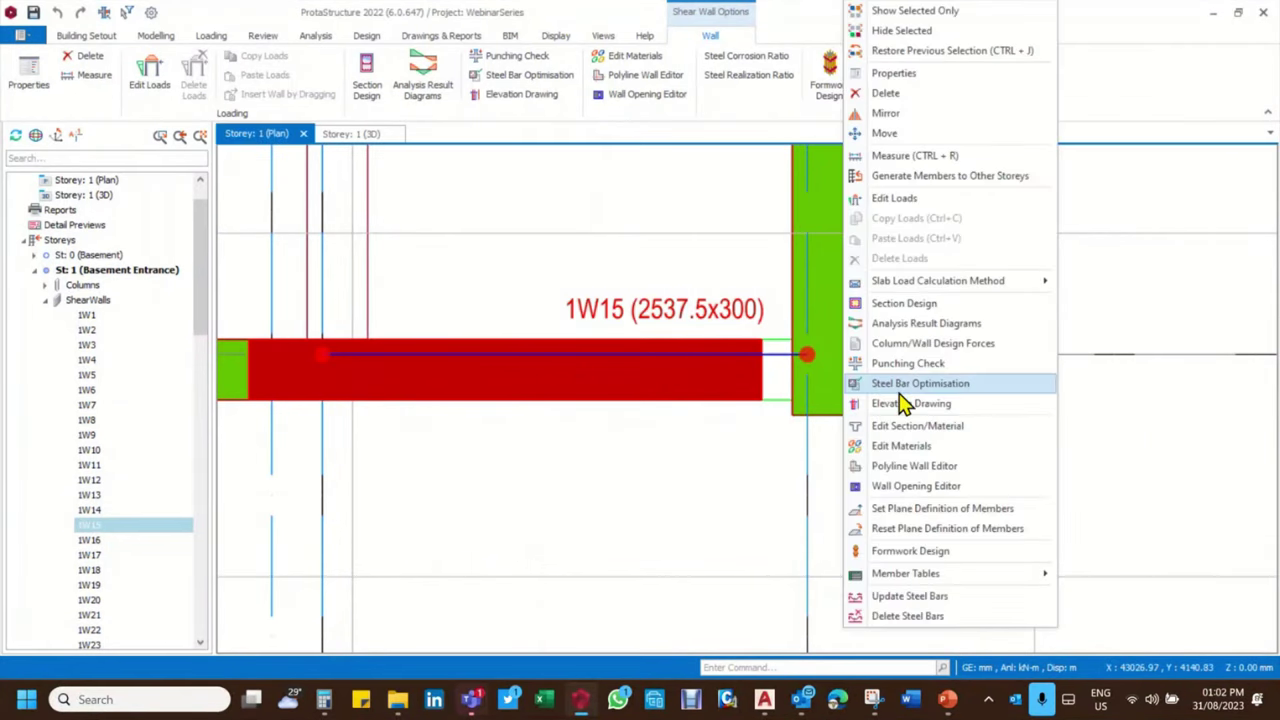
{"action": "left_click", "coordinate": [908, 423]}
{"action": "right_click", "coordinate": [906, 423]}
{"action": "left_click", "coordinate": [967, 452]}
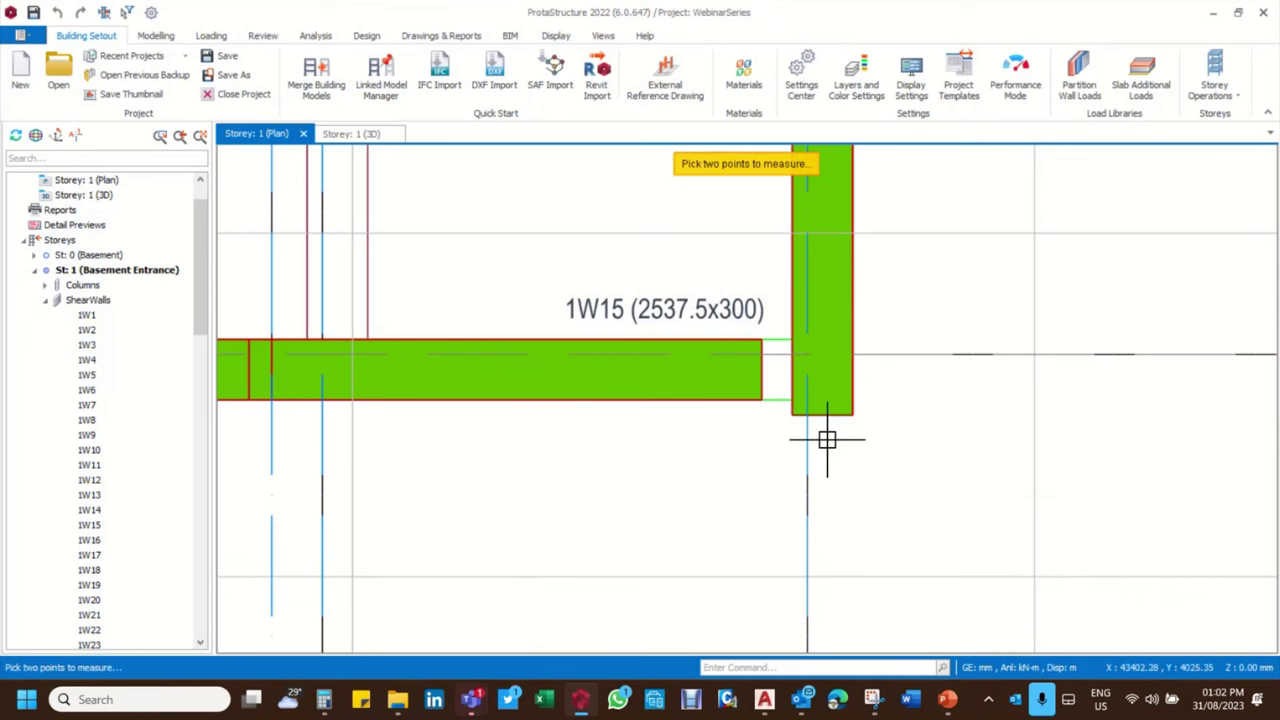
{"action": "left_click", "coordinate": [806, 414]}
{"action": "left_click", "coordinate": [855, 416]}
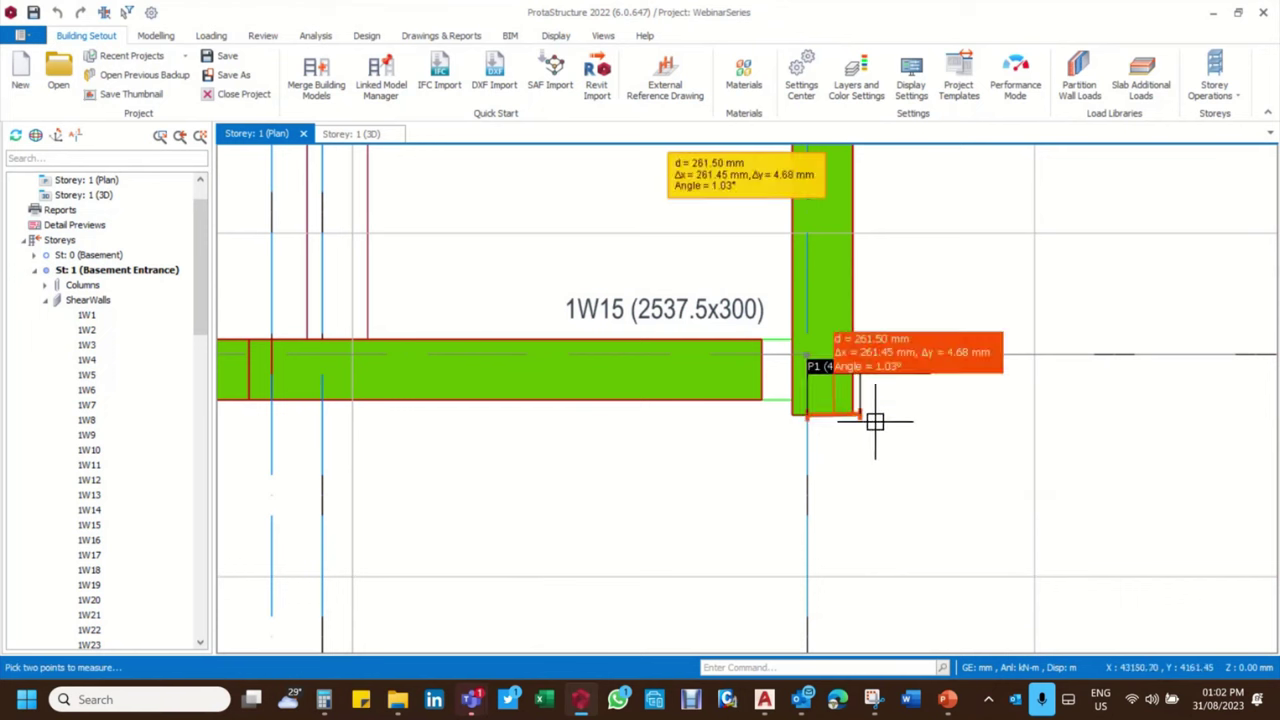
{"action": "right_click", "coordinate": [896, 305]}
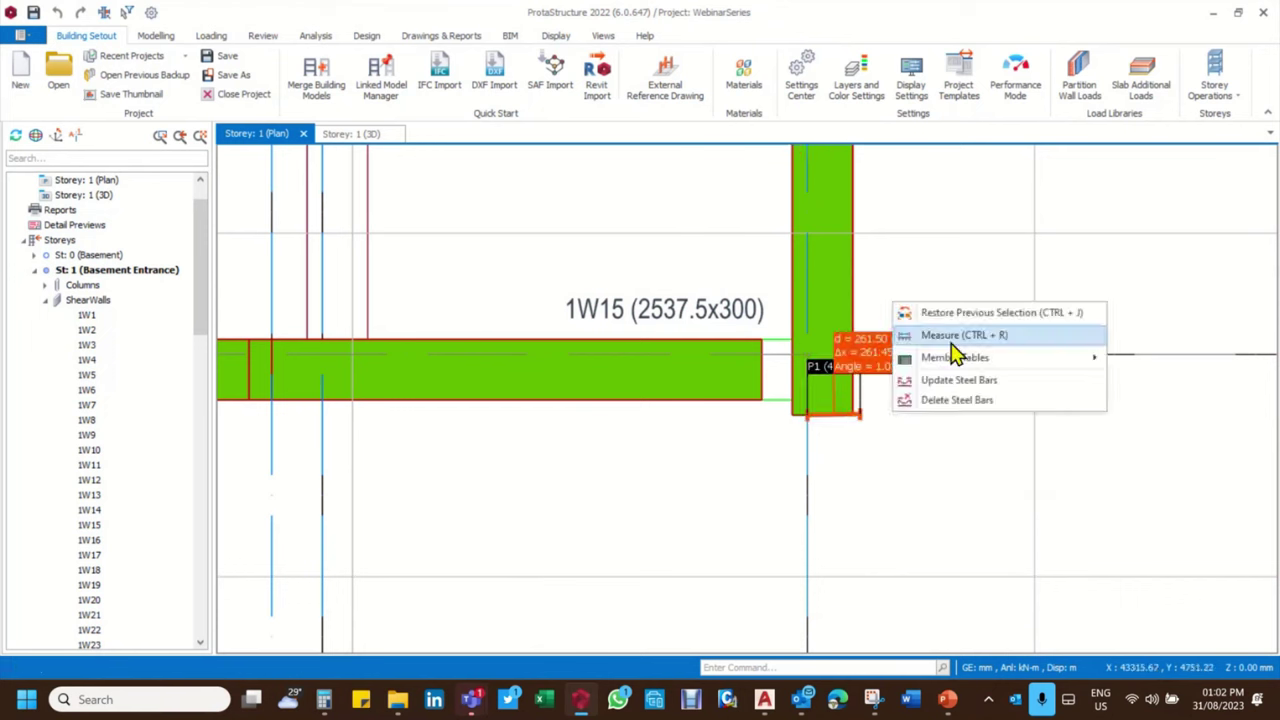
{"action": "left_click", "coordinate": [958, 335]}
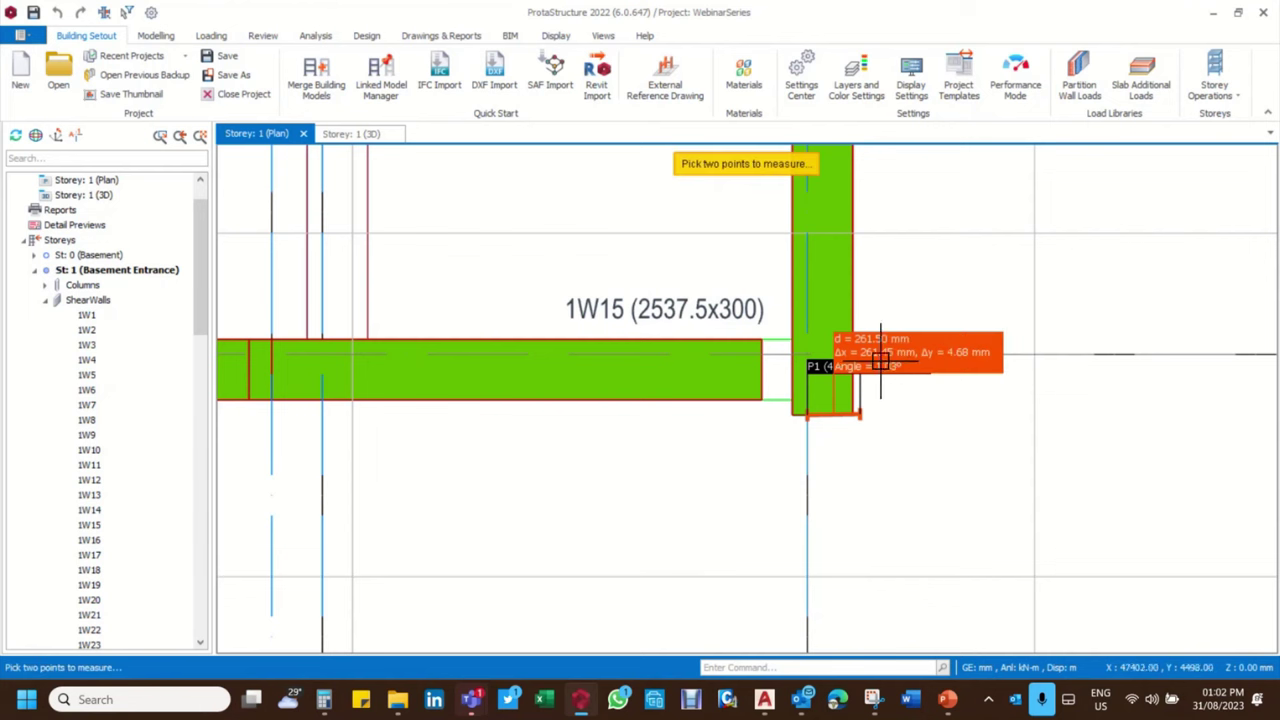
{"action": "key", "text": "Escape"}
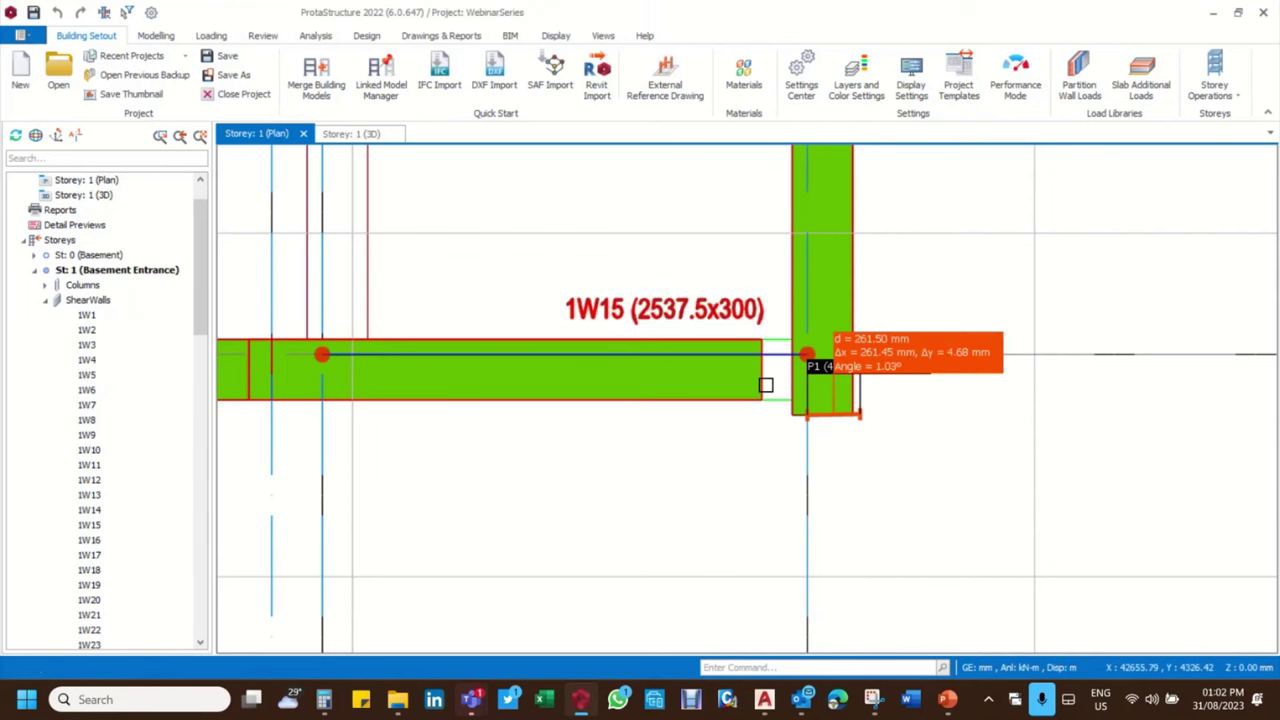
Set wall 1W15's end extensions to 262.5 mm at I and 265 mm at J
{"action": "double_click", "coordinate": [780, 396]}
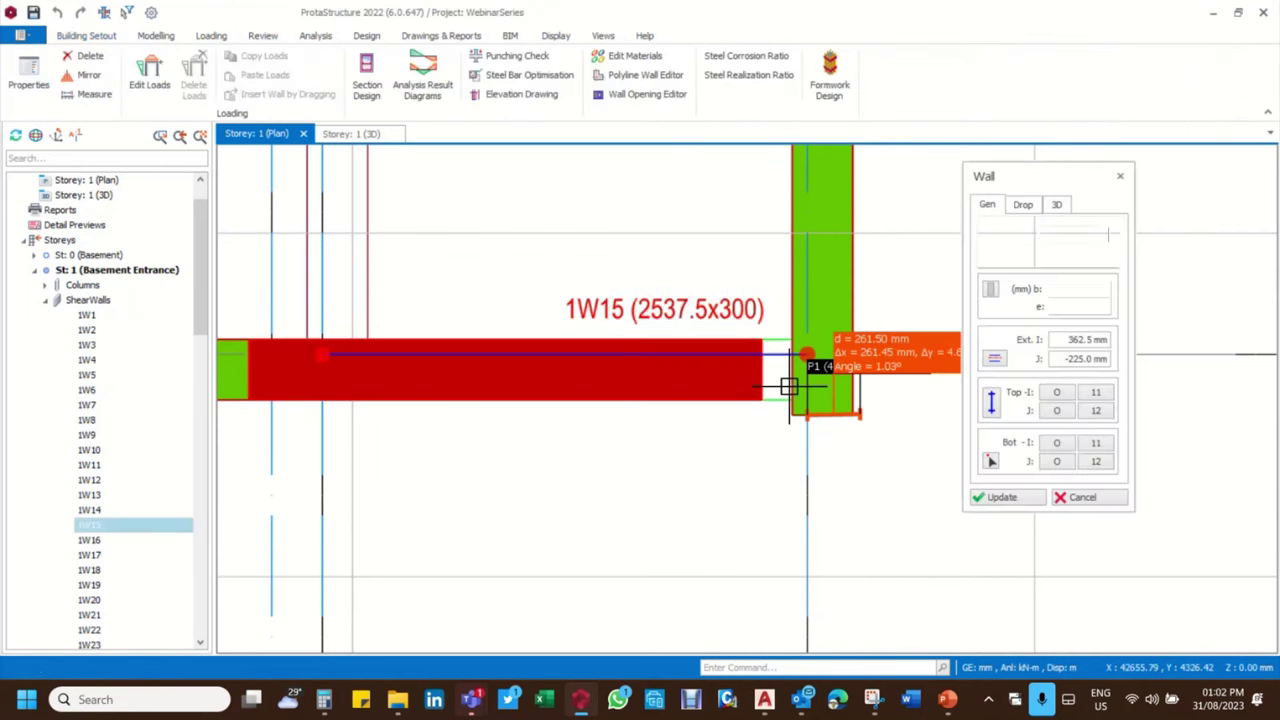
{"action": "left_click", "coordinate": [1062, 360]}
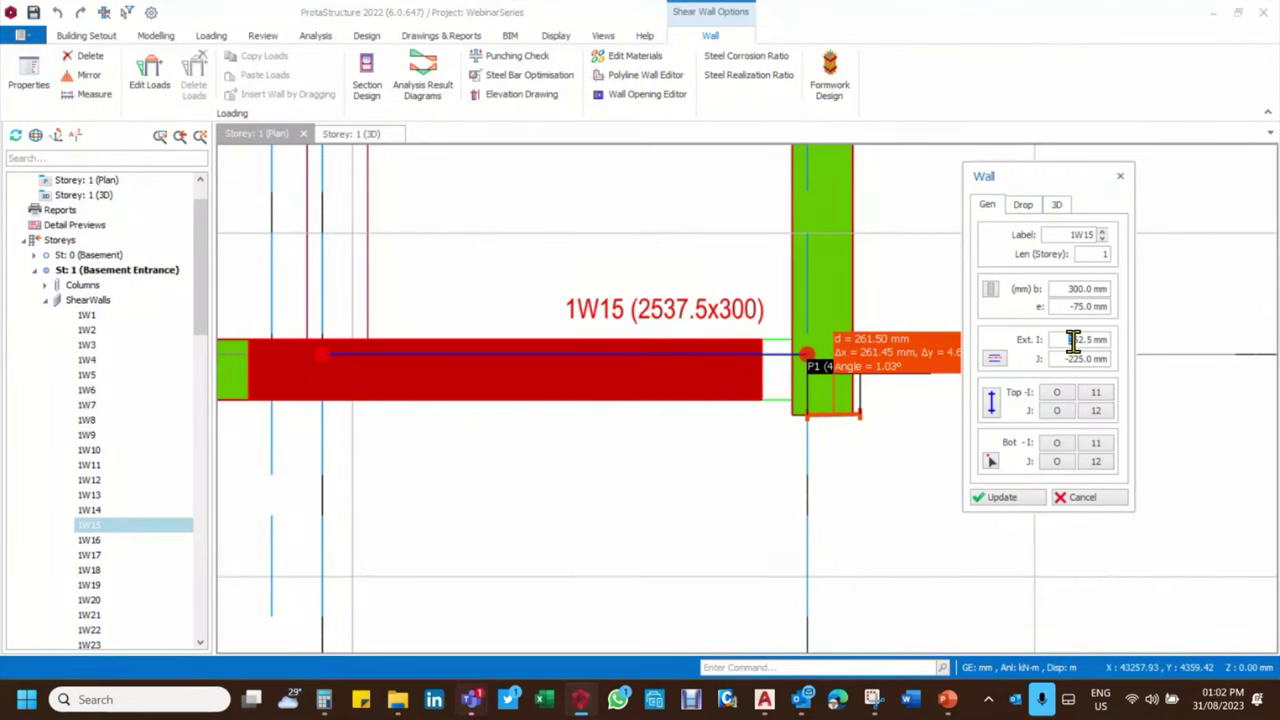
{"action": "left_click", "coordinate": [1004, 498]}
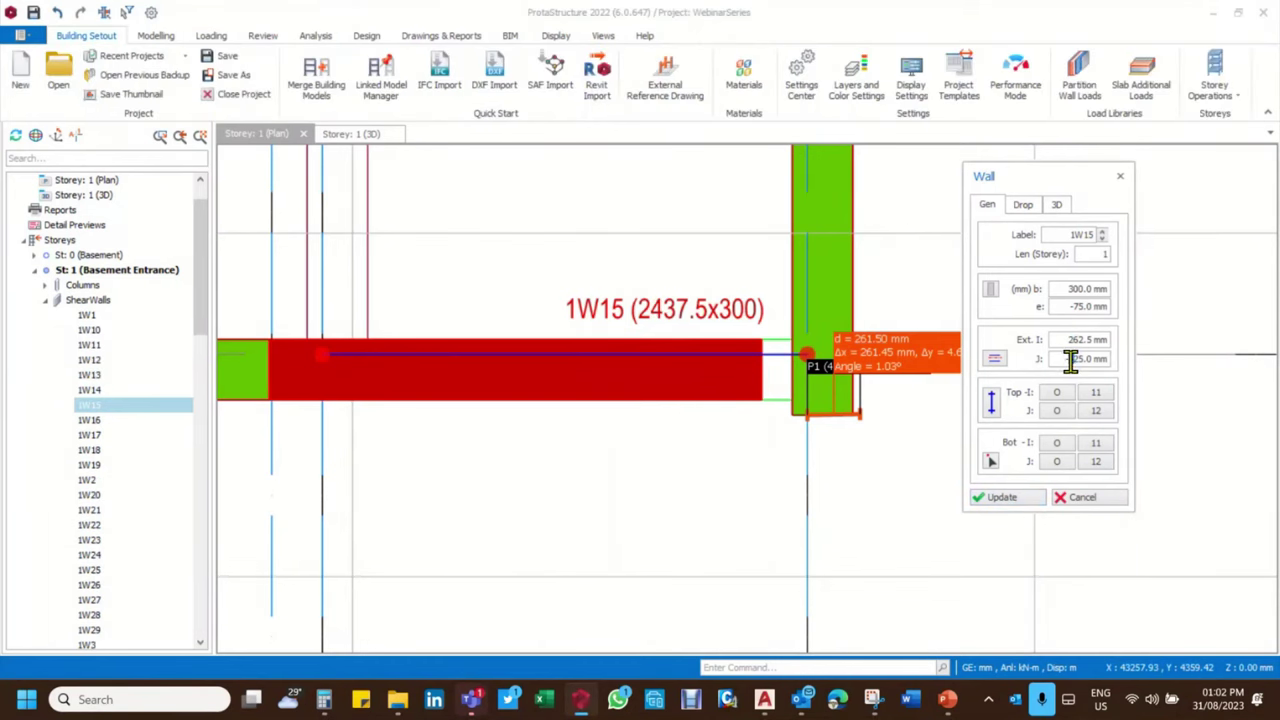
{"action": "left_click_drag", "start_coordinate": [1066, 357], "coordinate": [1123, 357]}
{"action": "type", "text": "20"}
{"action": "left_click", "coordinate": [1017, 497]}
{"action": "scroll", "coordinate": [858, 398], "scroll_direction": "up", "scroll_amount": 3}
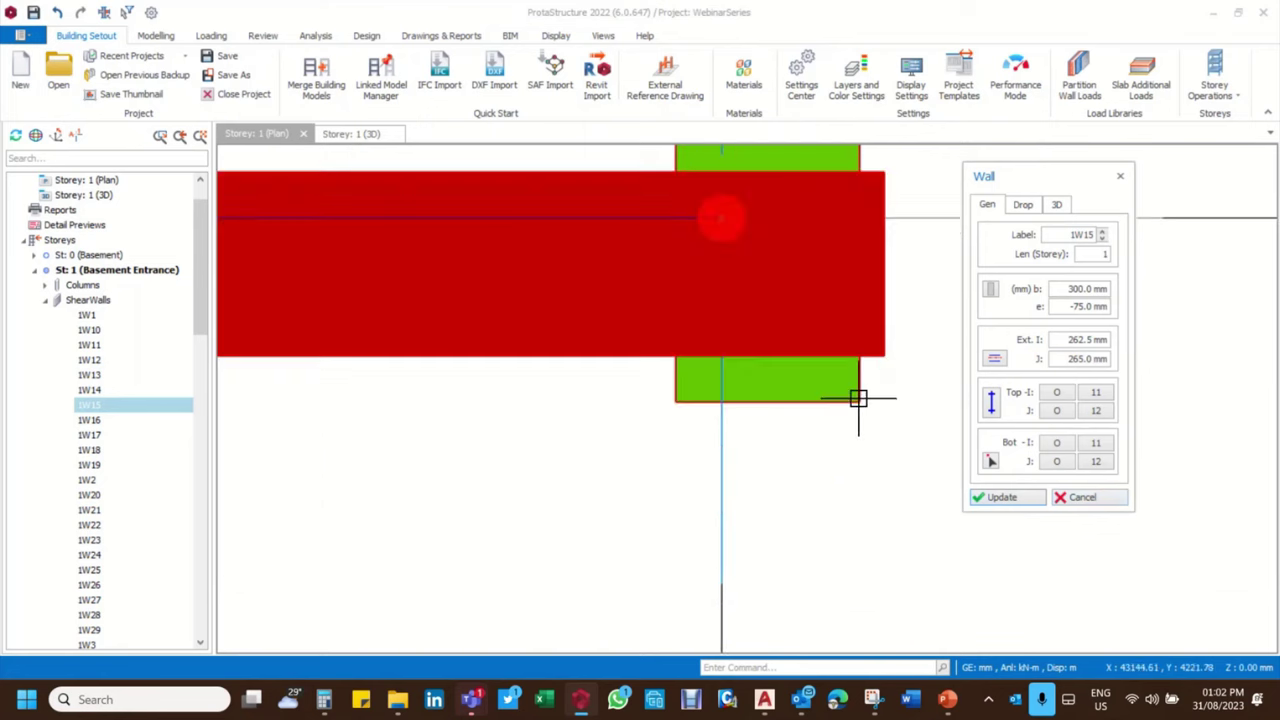
{"action": "scroll", "coordinate": [858, 398], "scroll_direction": "down", "scroll_amount": 1}
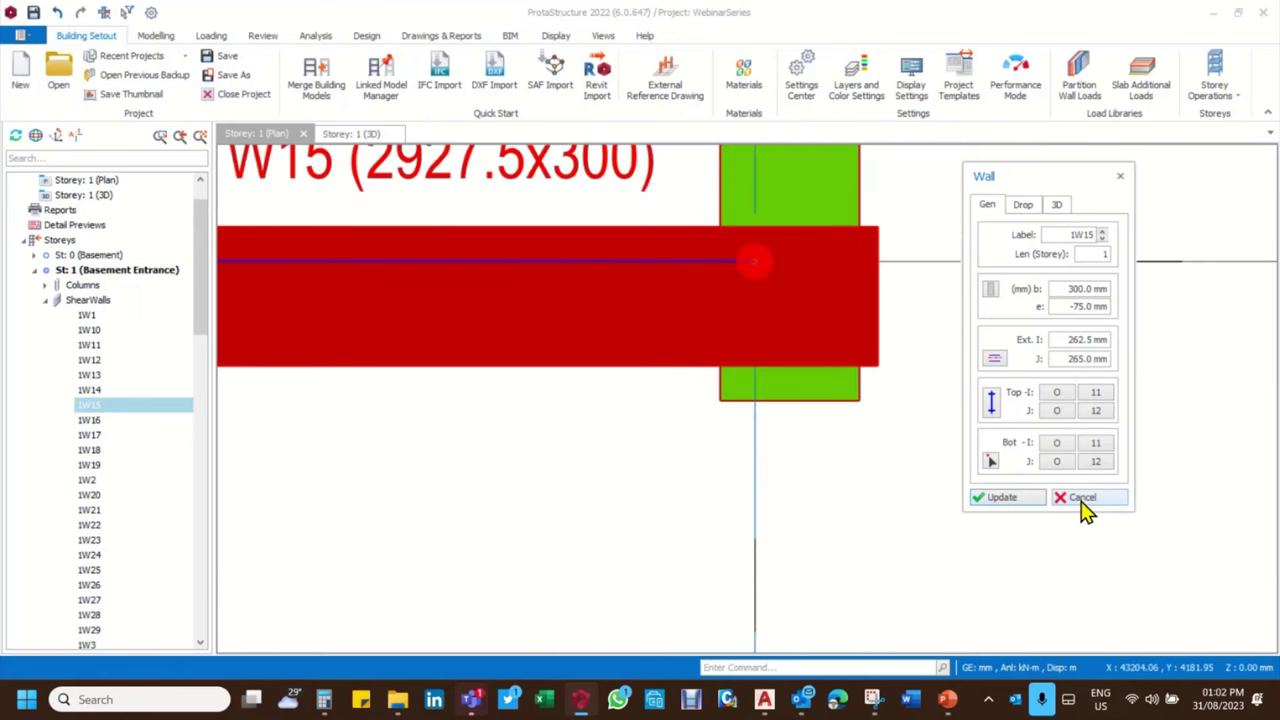
{"action": "left_click", "coordinate": [1082, 497]}
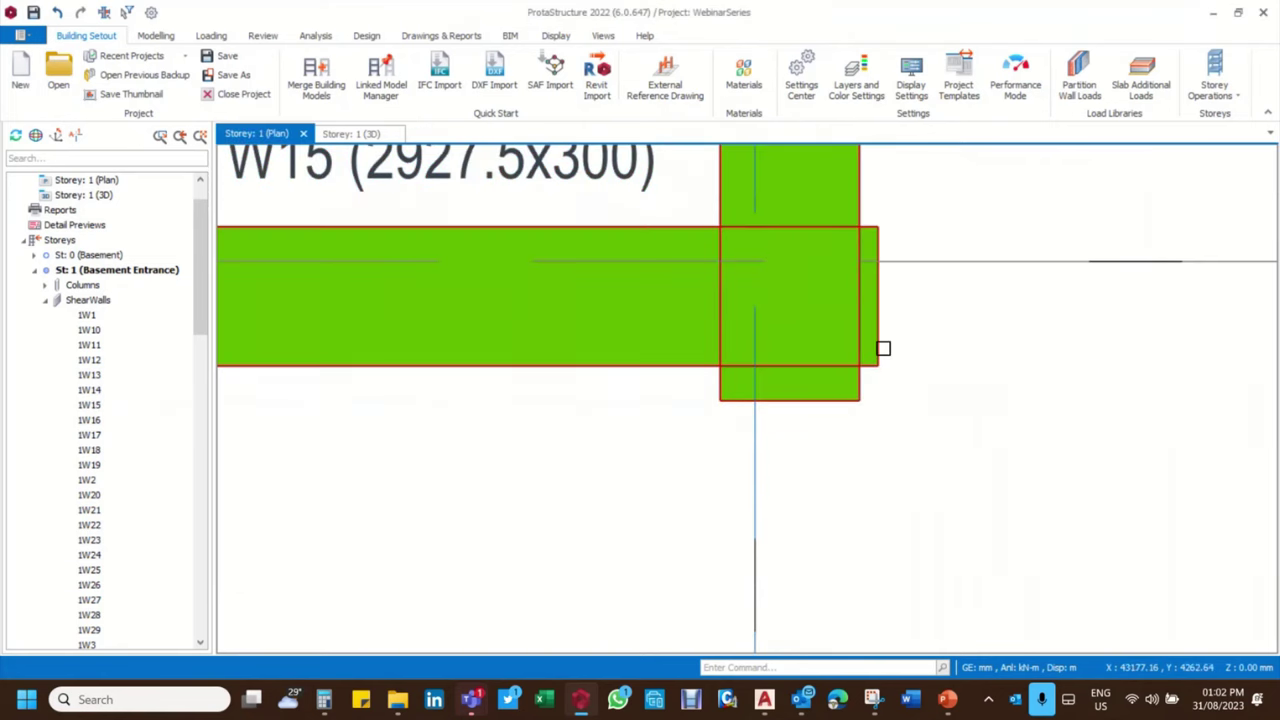
Change the J-end extension of wall 1W15 to 262.5 mm
{"action": "double_click", "coordinate": [878, 354]}
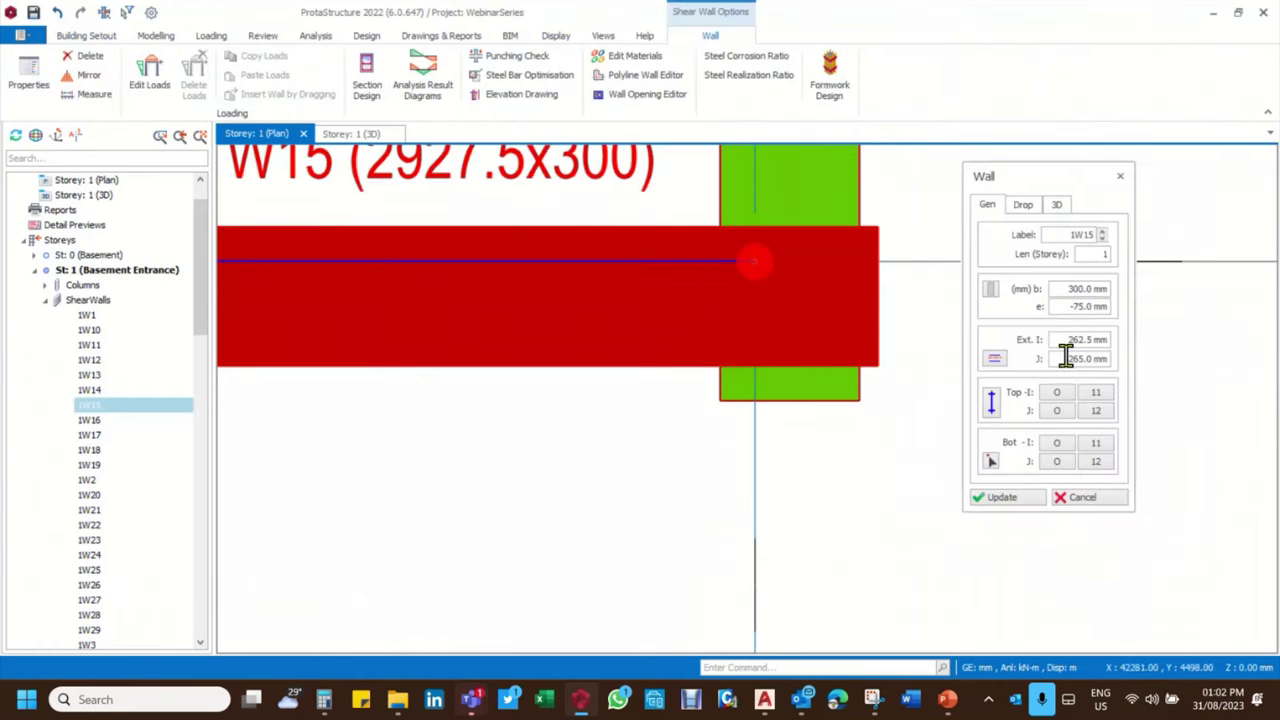
{"action": "left_click_drag", "start_coordinate": [1080, 360], "coordinate": [1130, 372]}
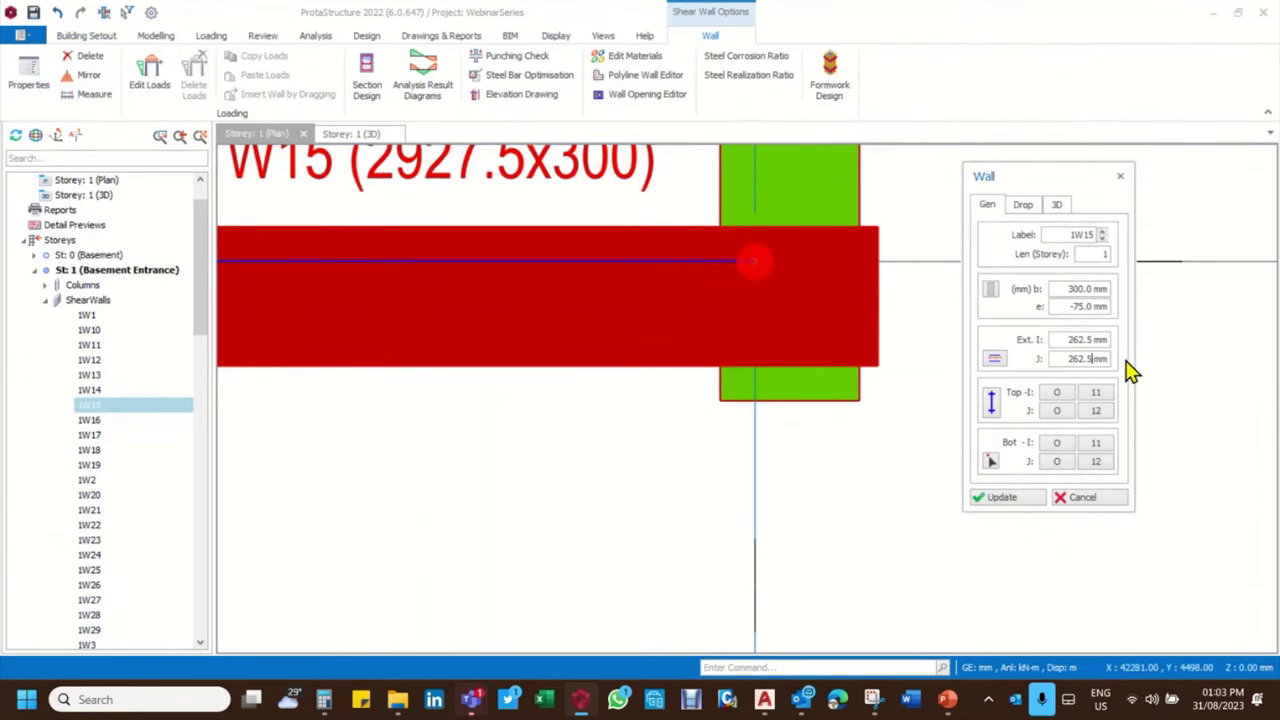
{"action": "left_click", "coordinate": [1005, 495]}
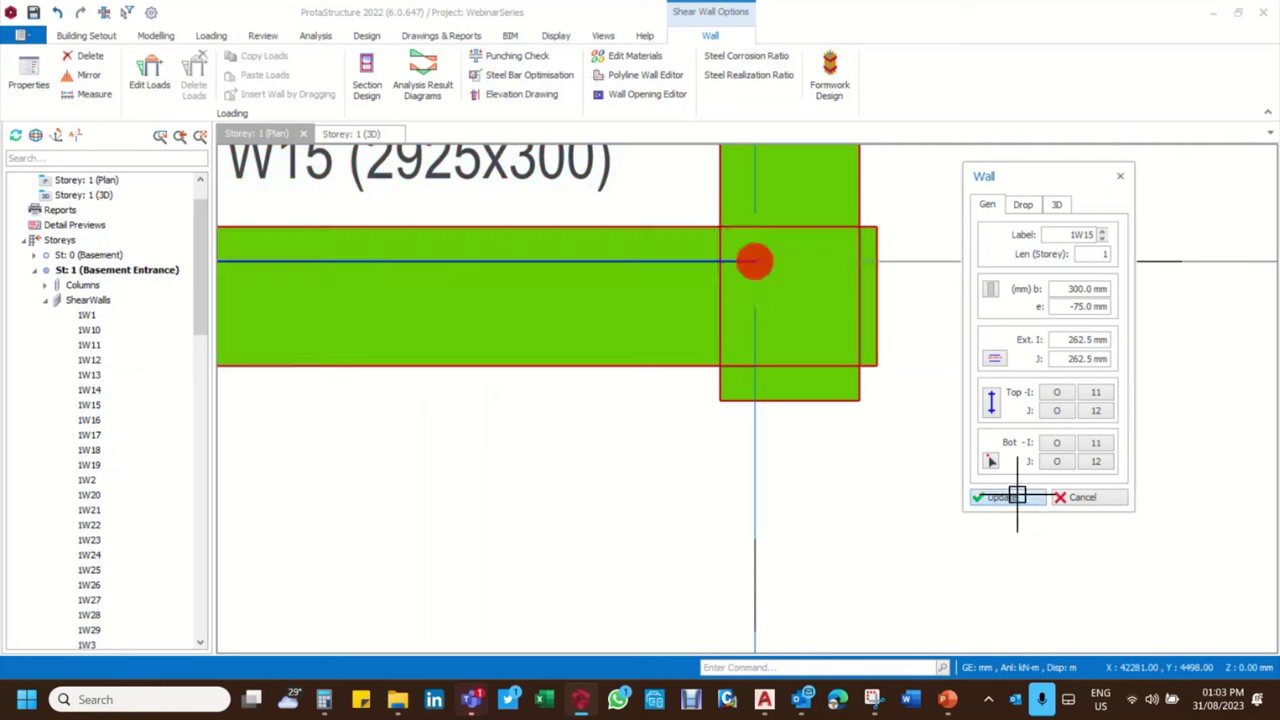
{"action": "left_click", "coordinate": [1005, 497]}
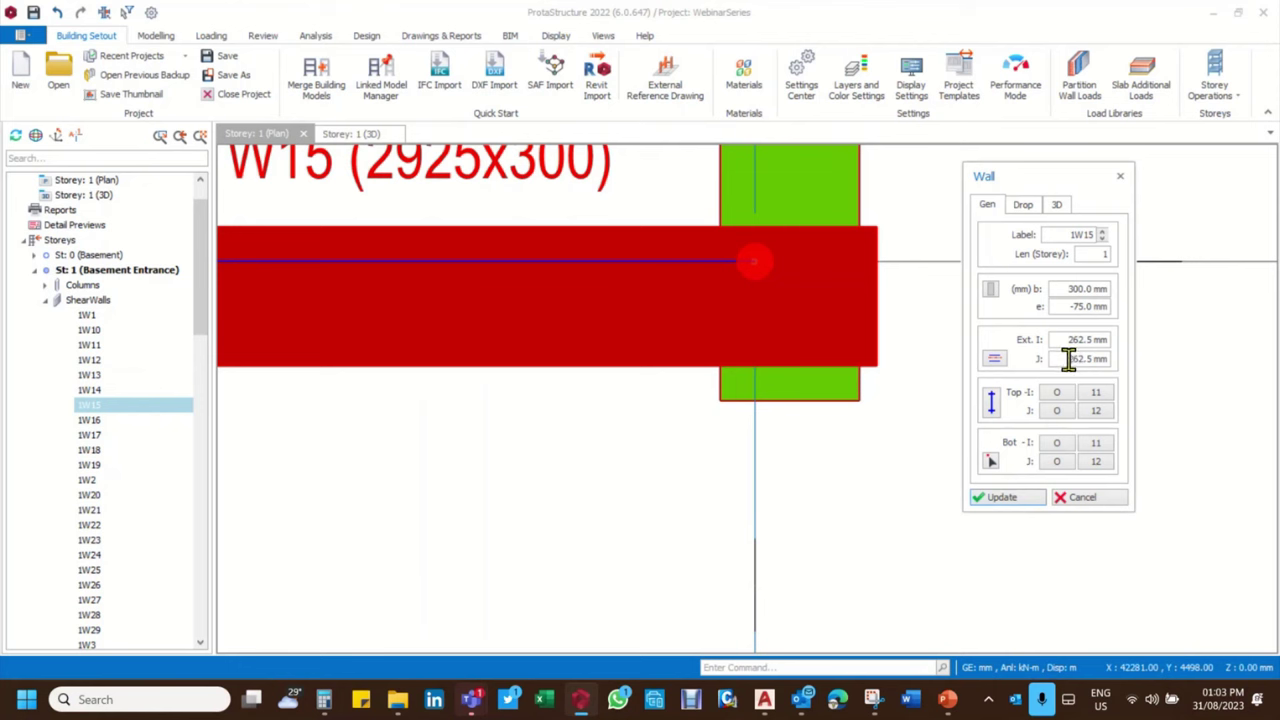
Set the J-end extension of wall 1W15 to 225 mm and close its properties
{"action": "left_click_drag", "start_coordinate": [1068, 360], "coordinate": [1125, 370]}
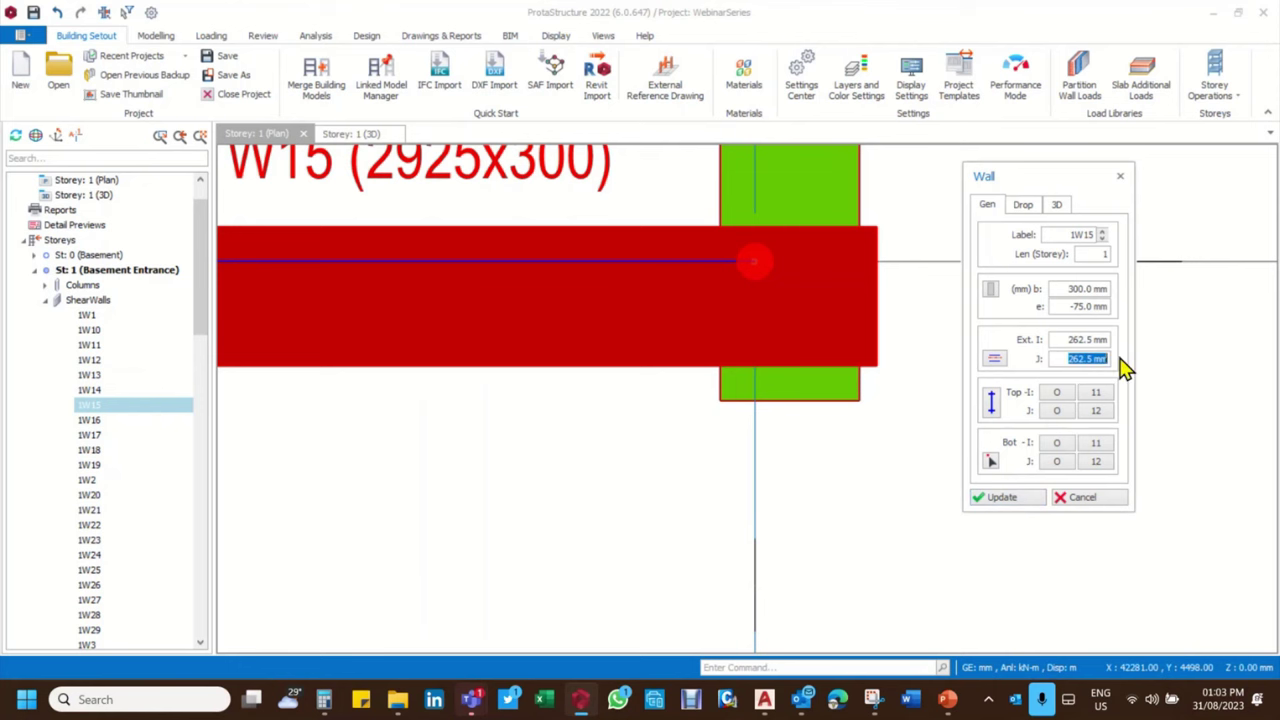
{"action": "type", "text": "225"}
{"action": "left_click", "coordinate": [1002, 498]}
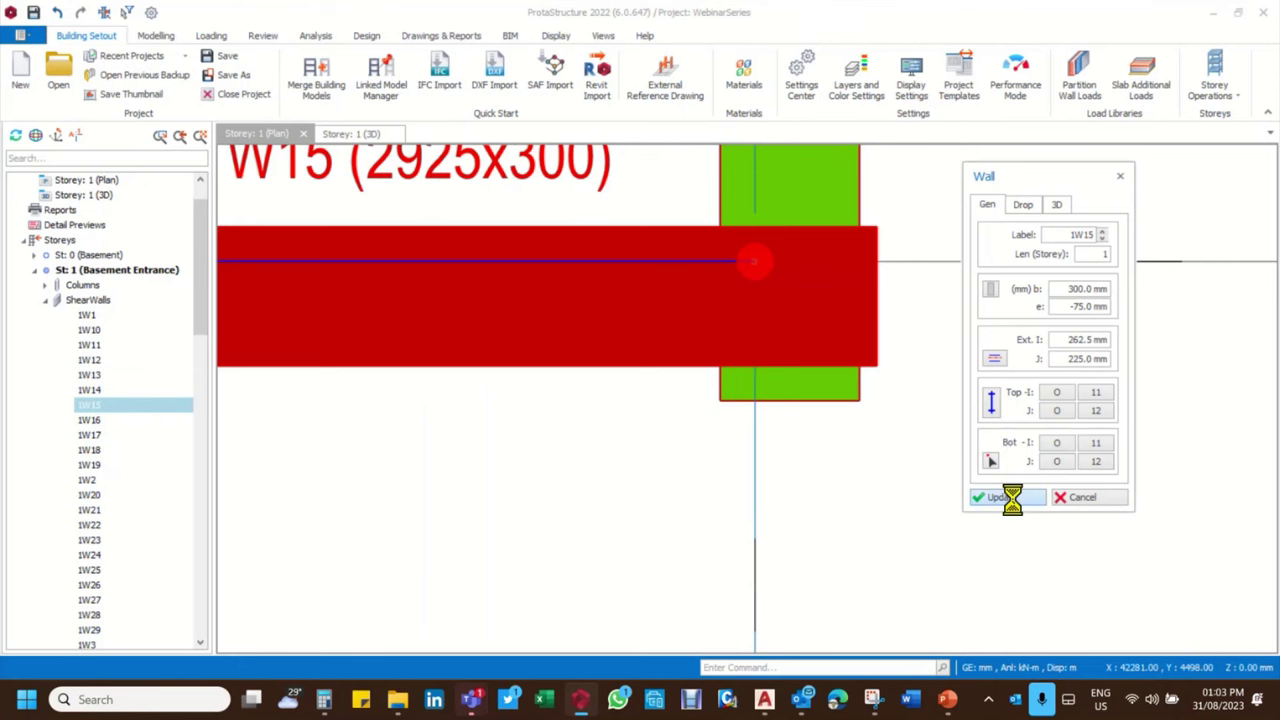
{"action": "left_click", "coordinate": [1082, 497]}
{"action": "scroll", "coordinate": [940, 397], "scroll_direction": "down", "scroll_amount": 4}
{"action": "scroll", "coordinate": [832, 405], "scroll_direction": "up", "scroll_amount": 2}
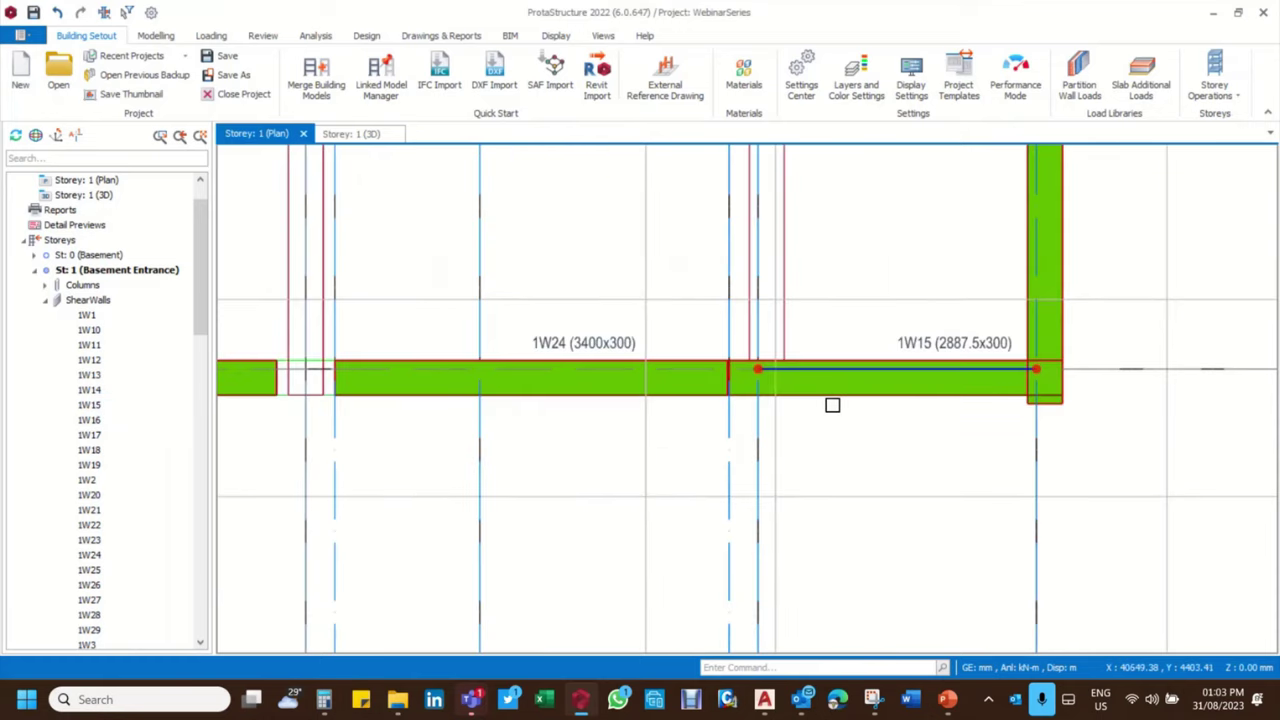
Set the I-end extension of wall 1W15 to 0 mm and close its properties
{"action": "double_click", "coordinate": [791, 400]}
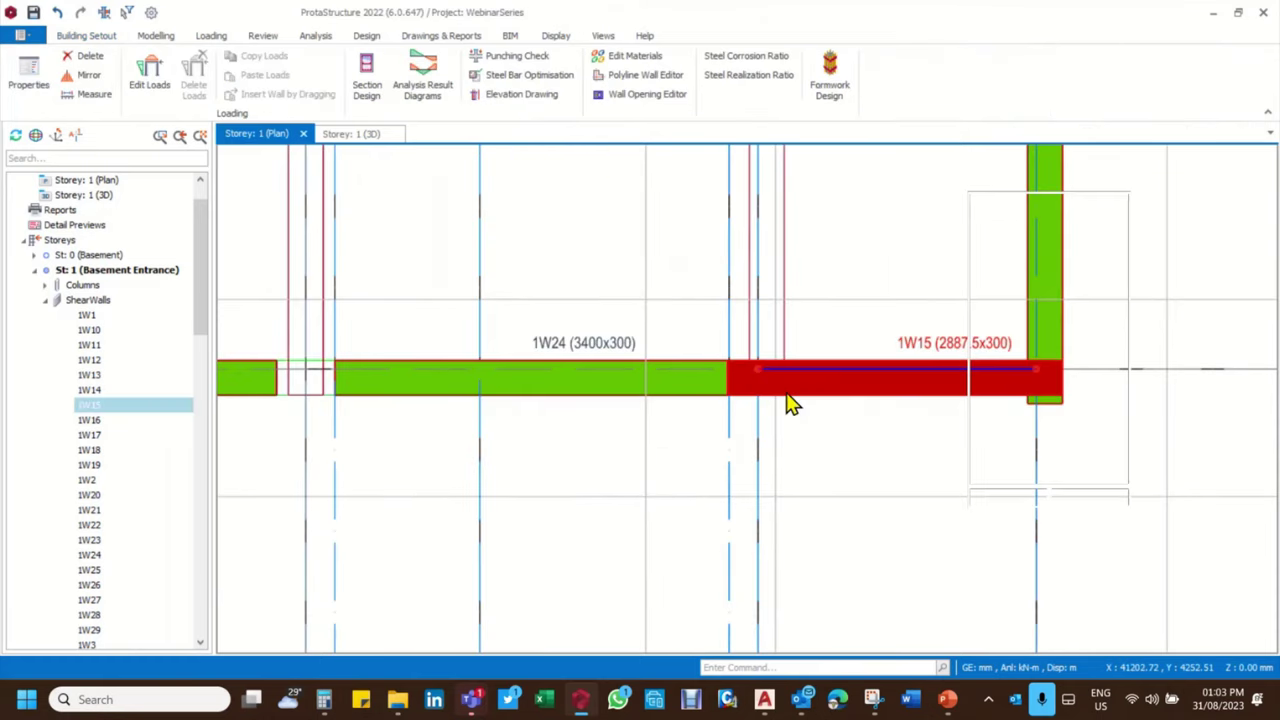
{"action": "scroll", "coordinate": [731, 371], "scroll_direction": "up", "scroll_amount": 3}
{"action": "key", "text": "Escape"}
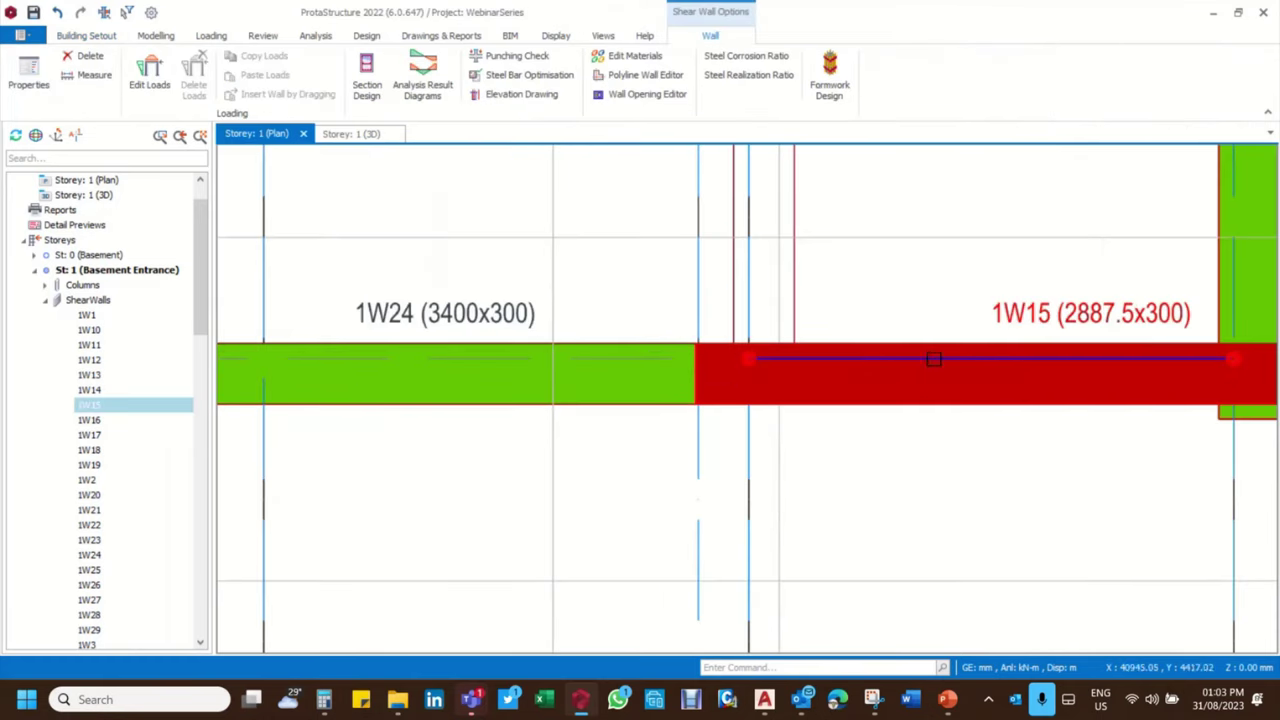
{"action": "key", "text": "Escape"}
{"action": "double_click", "coordinate": [1027, 318]}
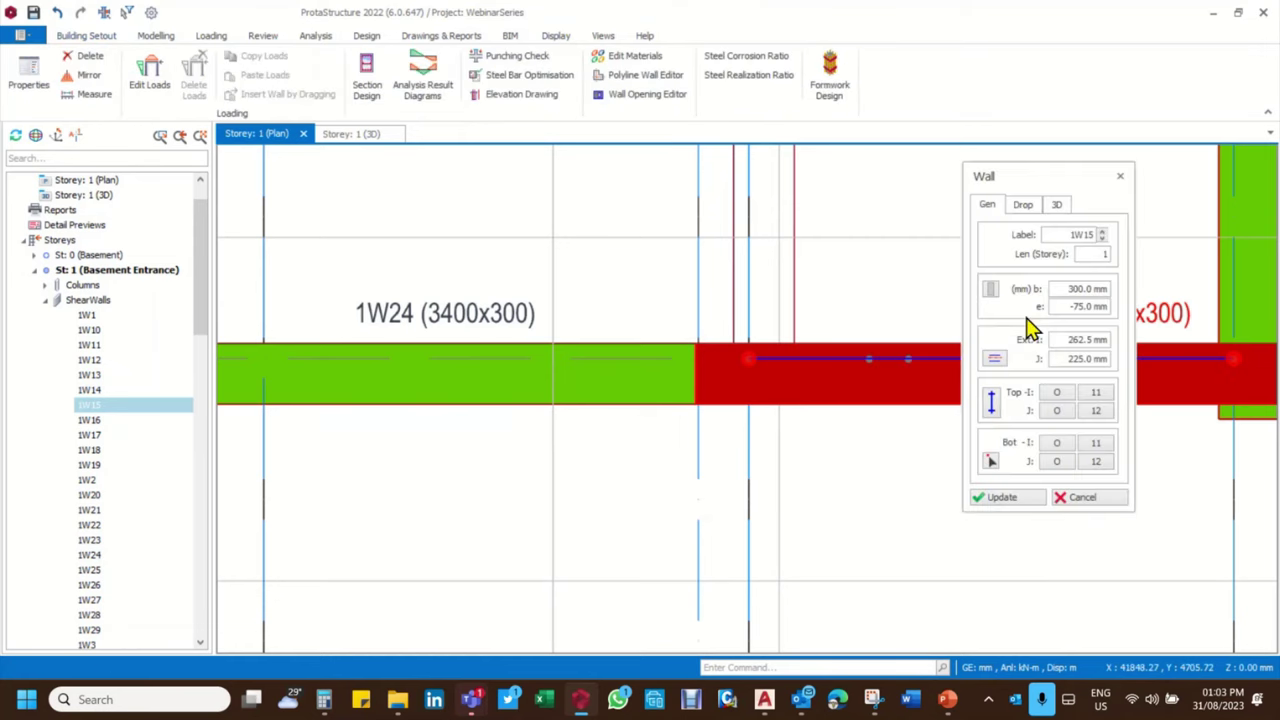
{"action": "left_click_drag", "start_coordinate": [1057, 338], "coordinate": [1112, 345]}
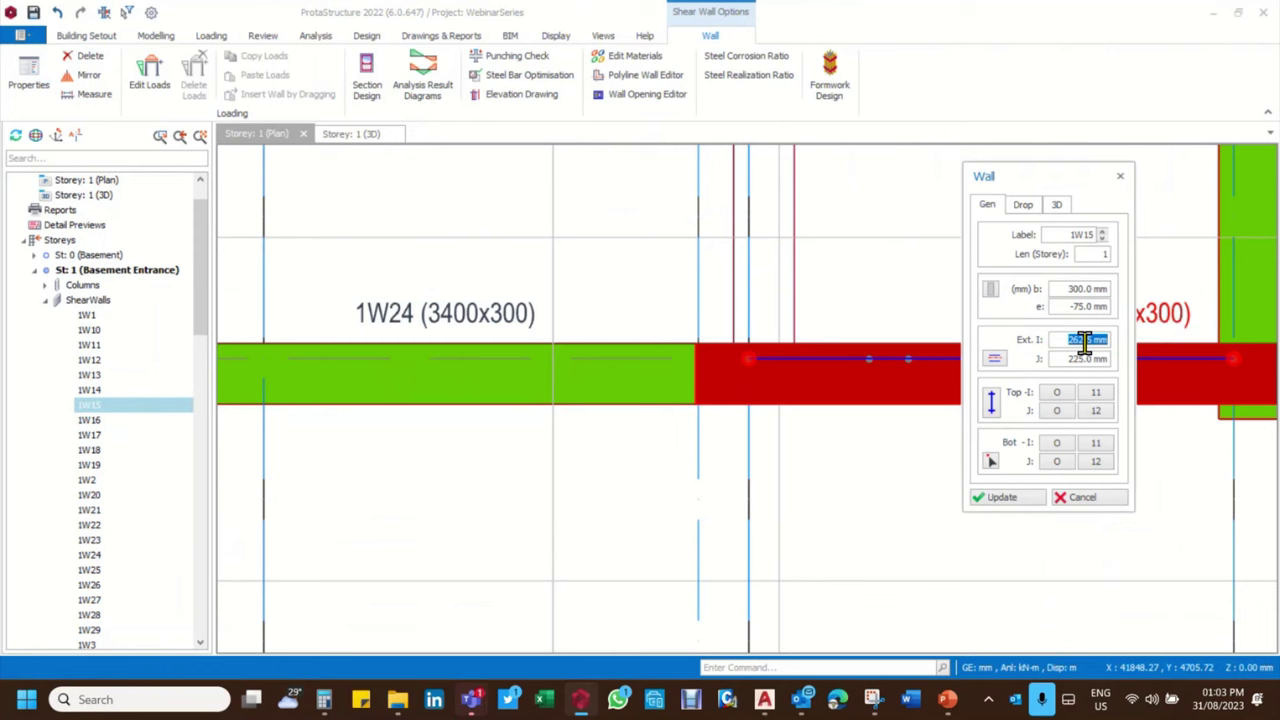
{"action": "type", "text": "0"}
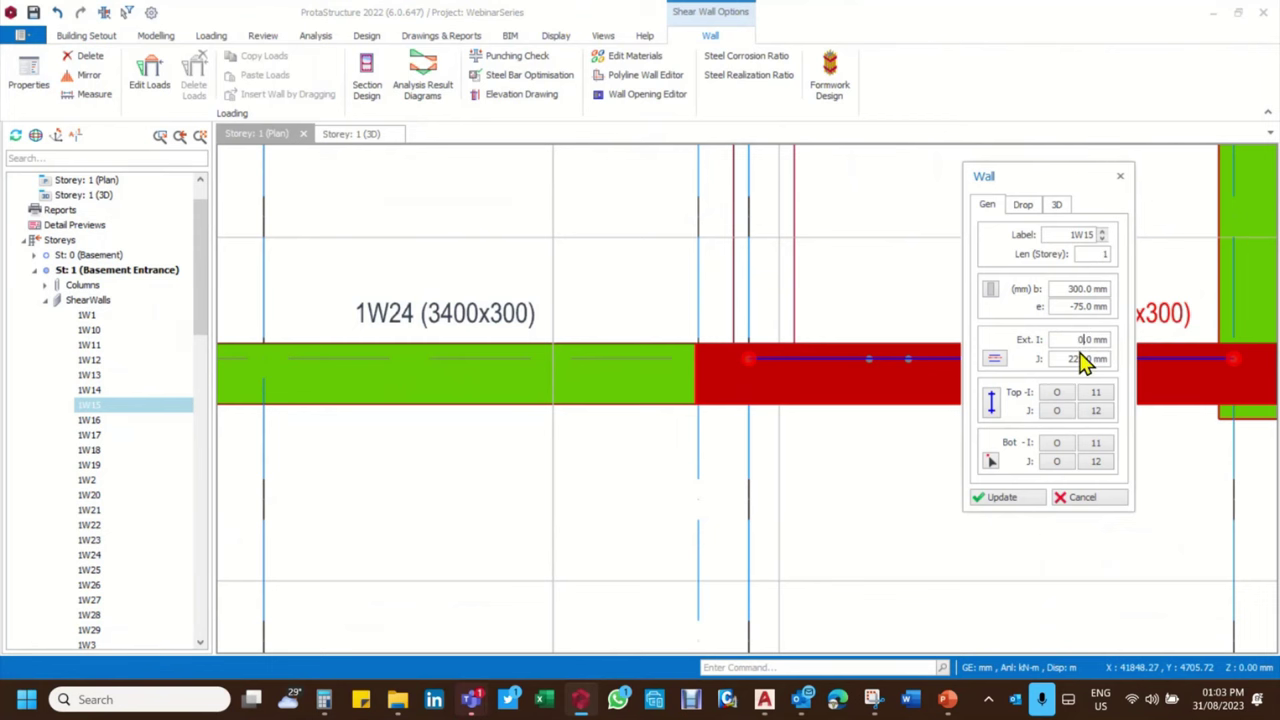
{"action": "left_click", "coordinate": [1000, 497]}
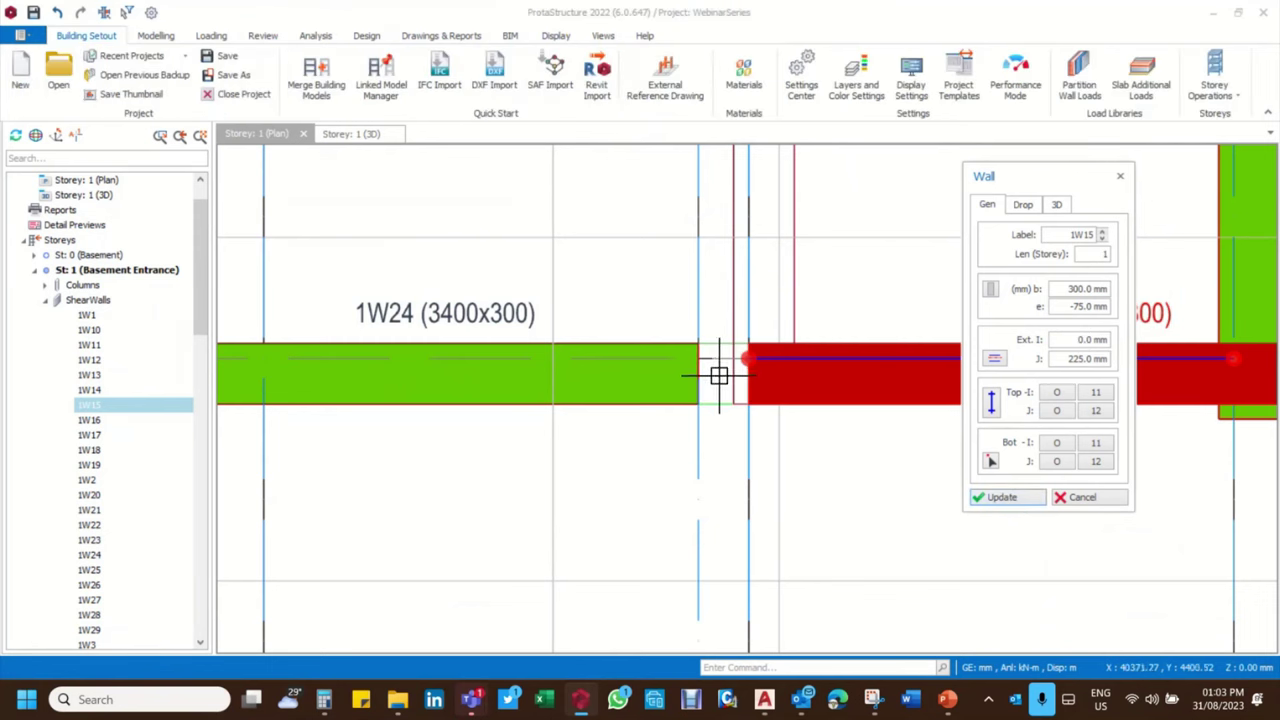
{"action": "scroll", "coordinate": [720, 371], "scroll_direction": "up", "scroll_amount": 2}
{"action": "key", "text": "Escape"}
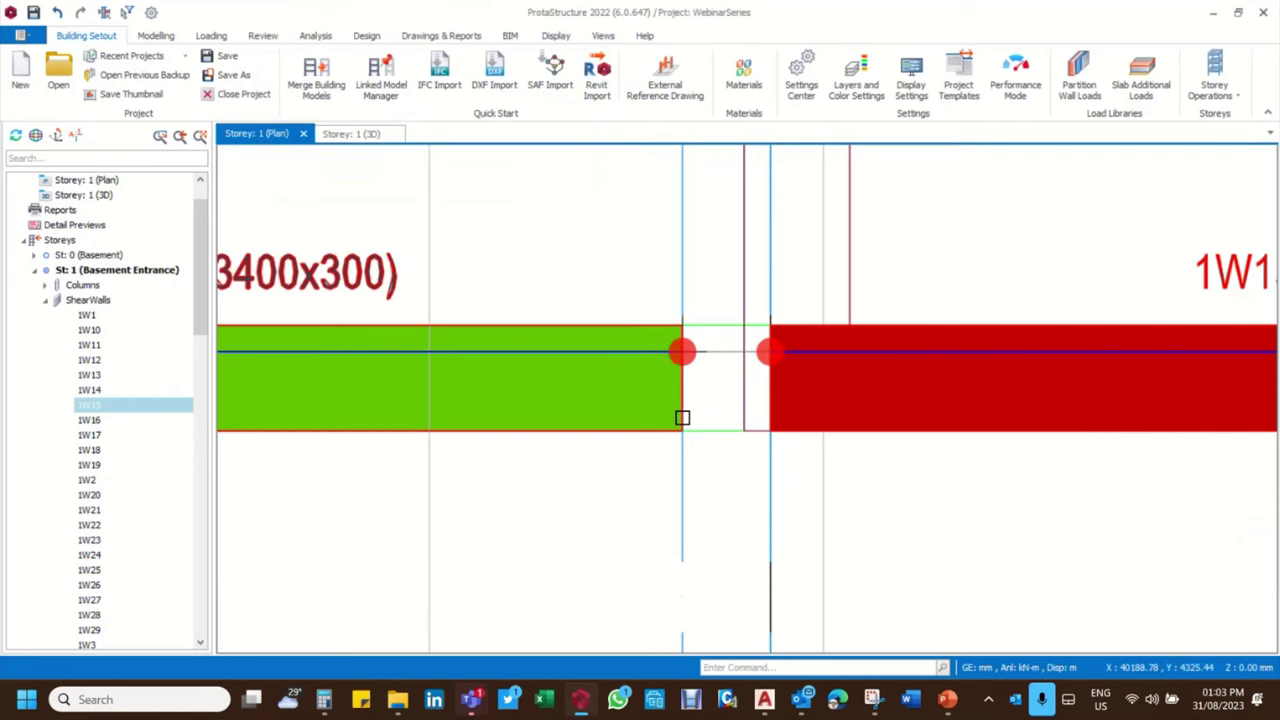
{"action": "key", "text": "Escape"}
Measure the gap between the facing ends of walls 1W24 and 1W15 along their lower edge
{"action": "right_click", "coordinate": [596, 263]}
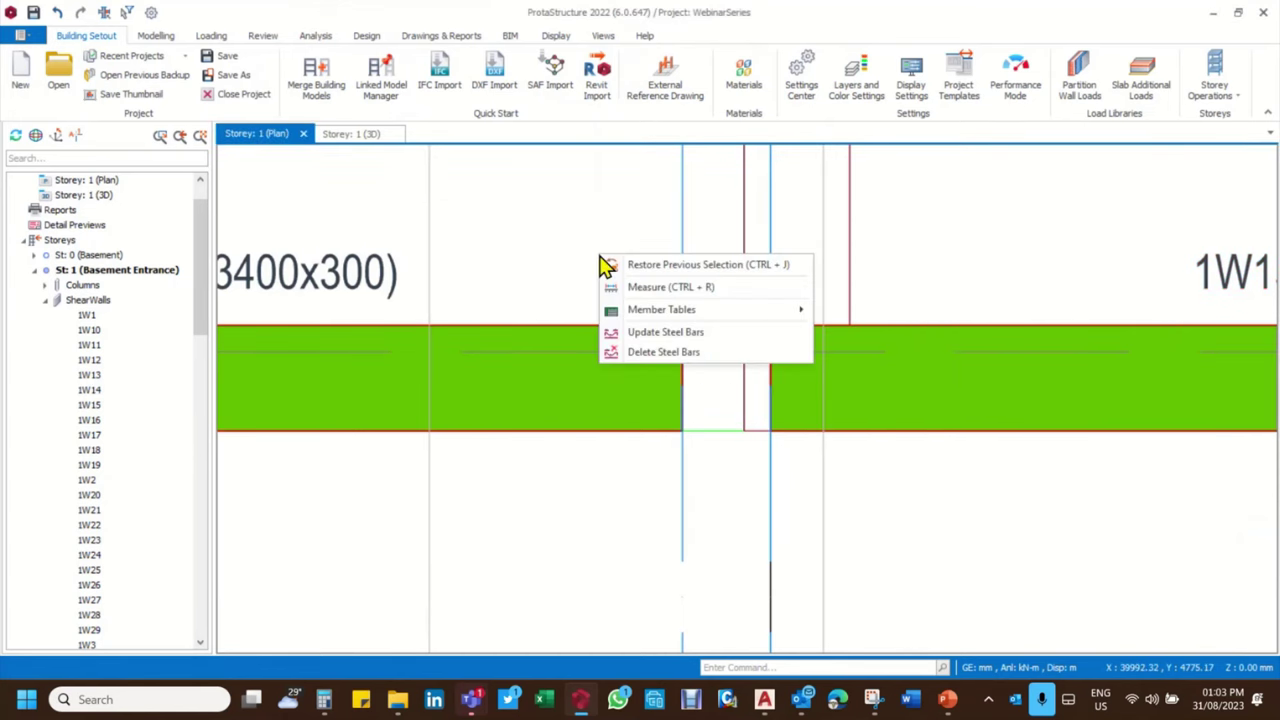
{"action": "left_click", "coordinate": [658, 292]}
{"action": "left_click", "coordinate": [776, 438]}
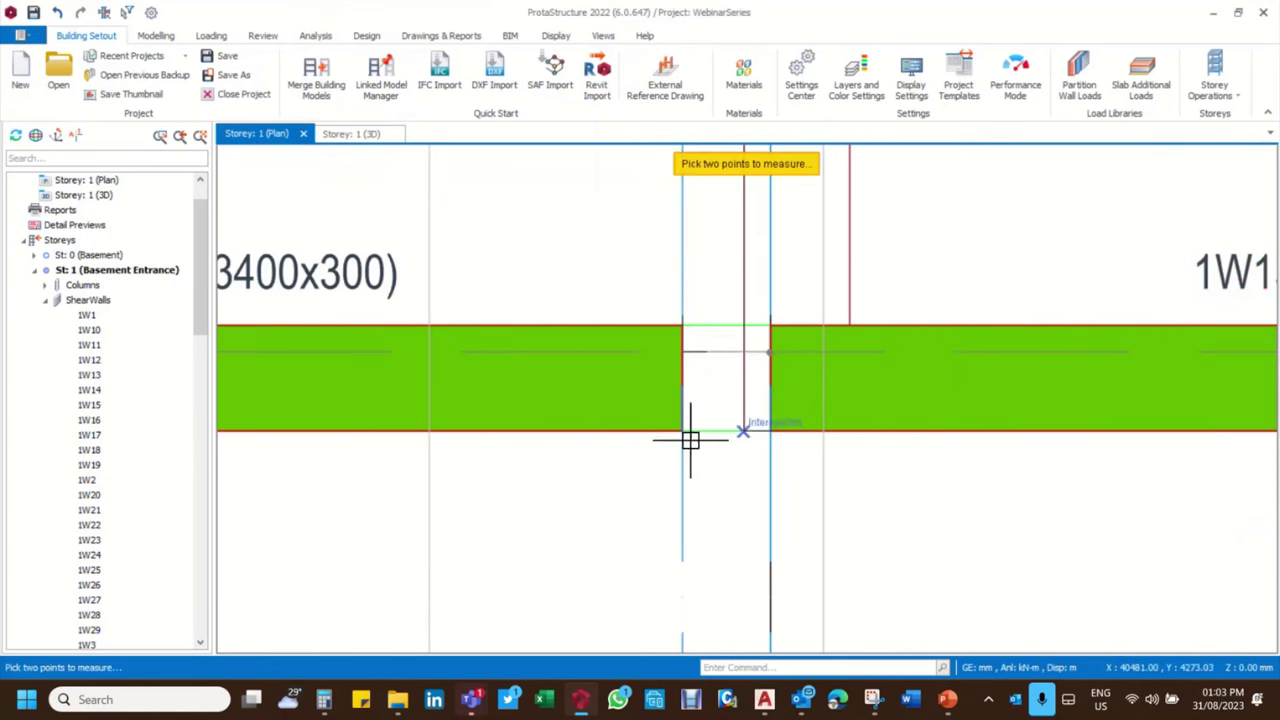
{"action": "left_click", "coordinate": [686, 434]}
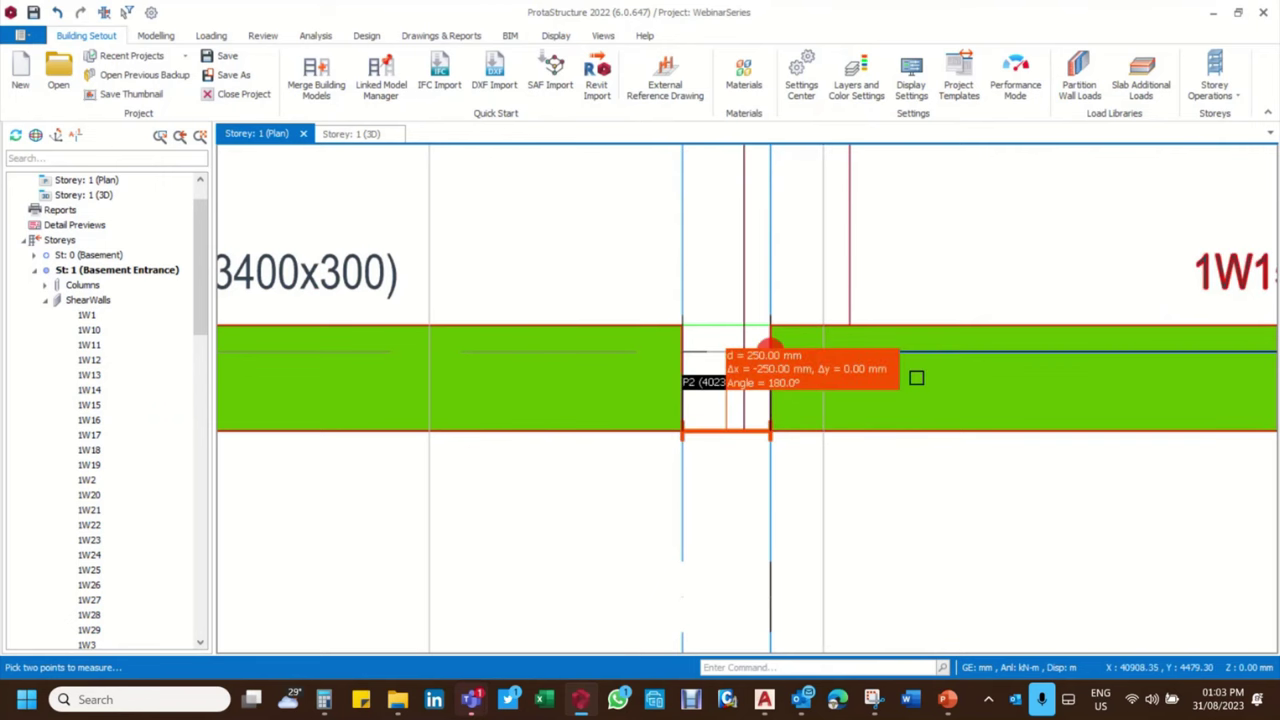
Set the I-end extension of wall 1W15 to 250 mm and close its properties
{"action": "scroll", "coordinate": [917, 374], "scroll_direction": "down", "scroll_amount": 3}
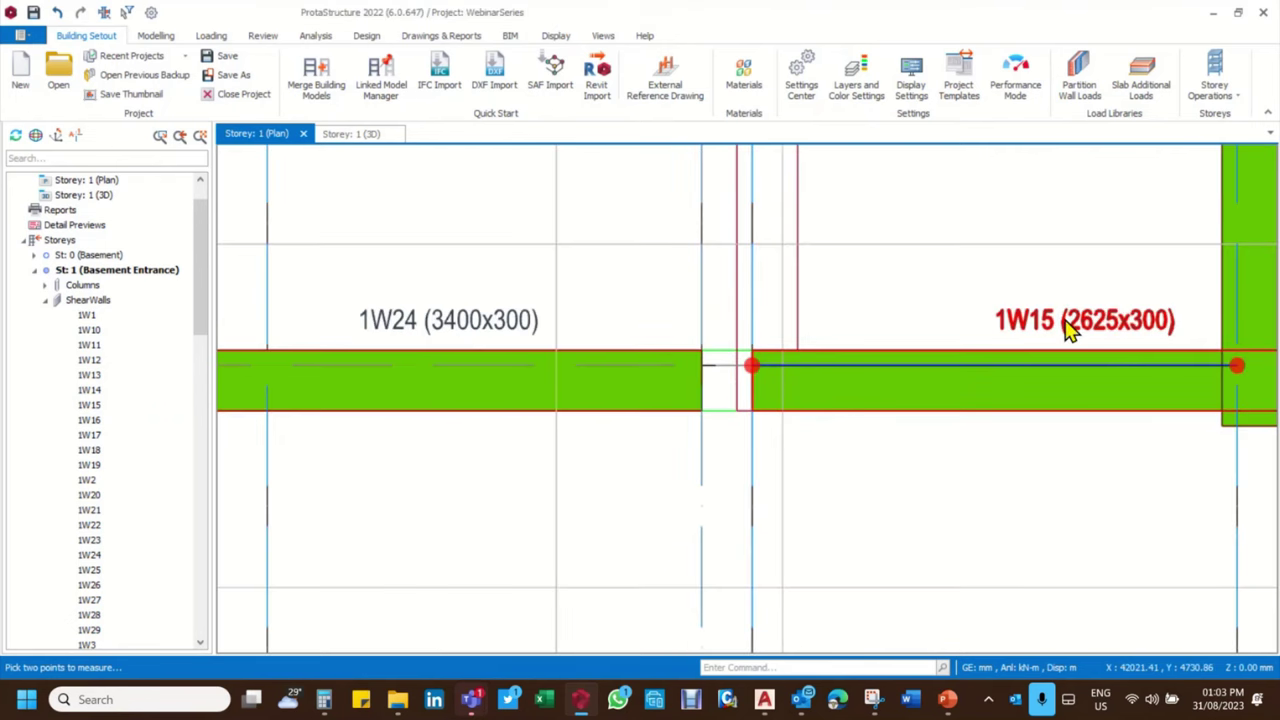
{"action": "double_click", "coordinate": [1068, 330]}
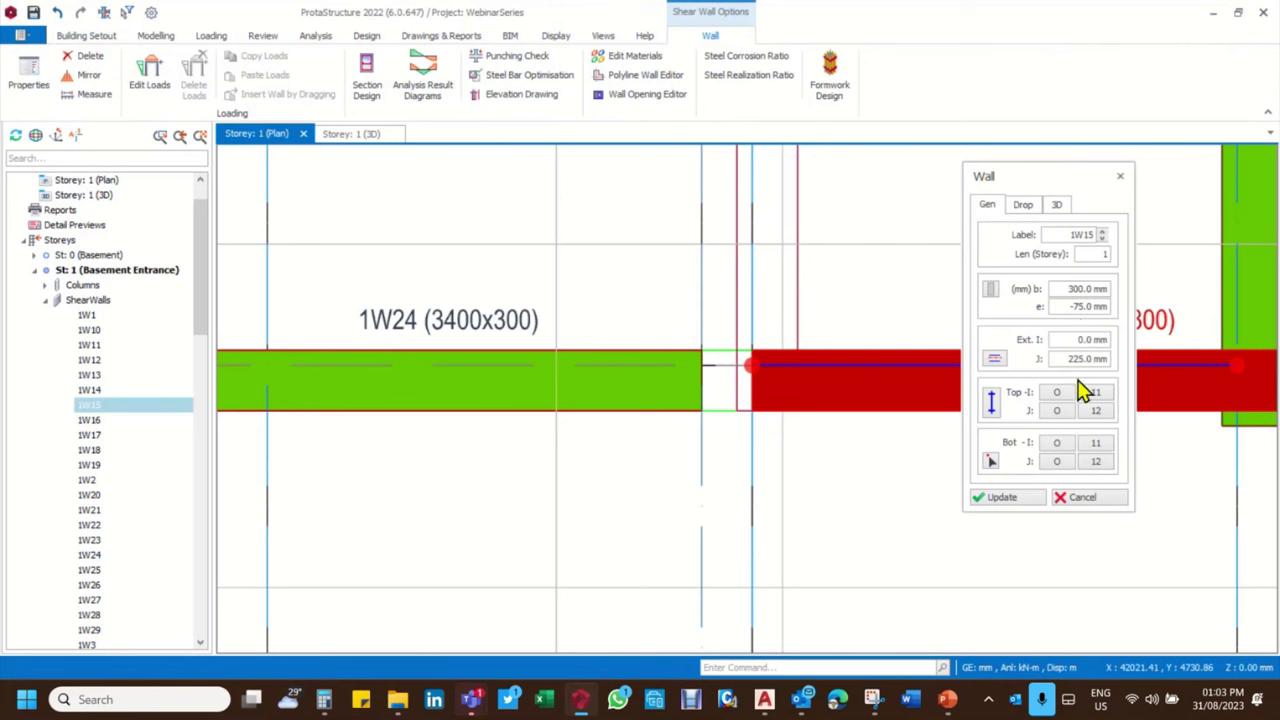
{"action": "left_click", "coordinate": [1066, 340]}
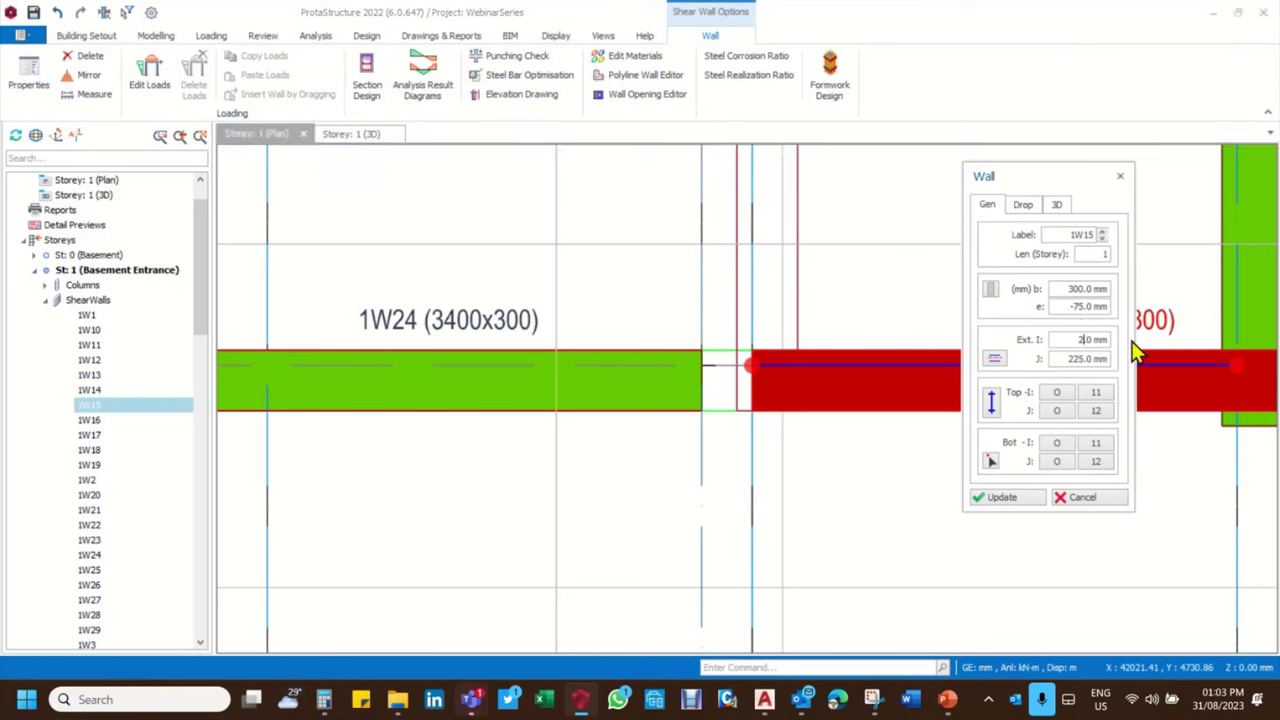
{"action": "left_click", "coordinate": [1086, 500]}
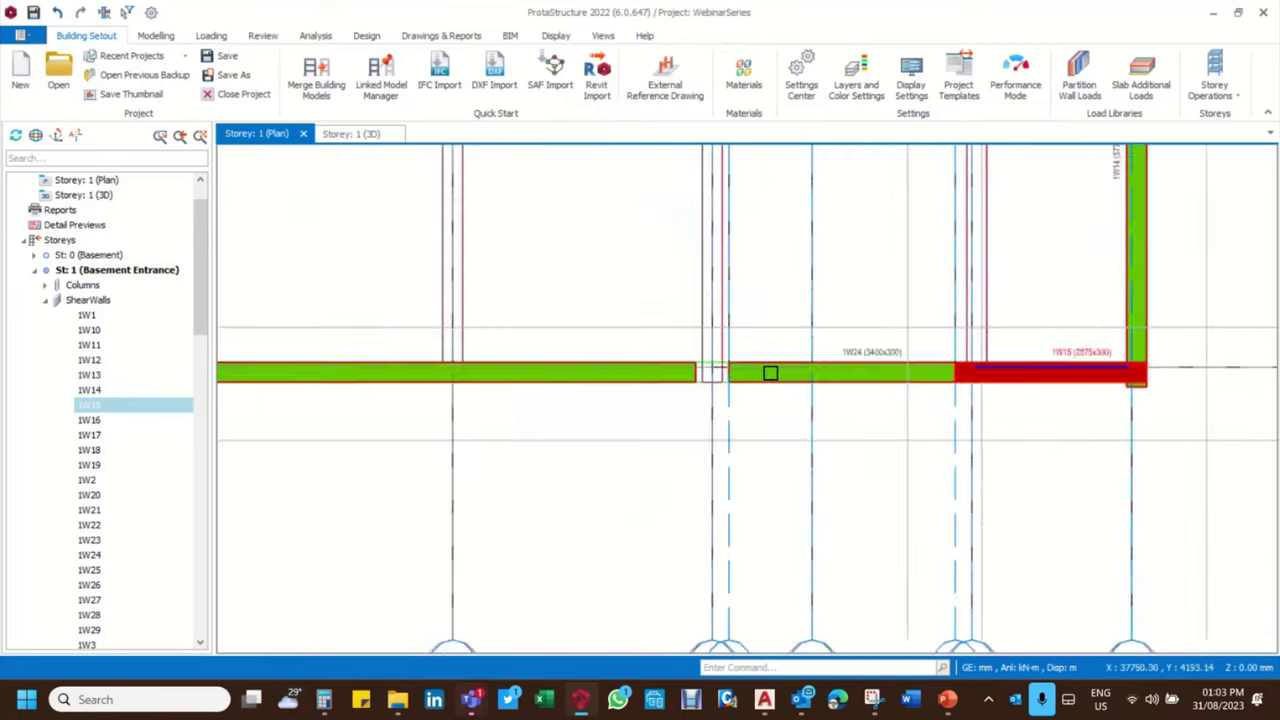
Examine the joint between walls 1W16 and 1W24 at axis 9 on grid O, selecting wall 1W16
{"action": "scroll", "coordinate": [705, 372], "scroll_direction": "up", "scroll_amount": 3}
{"action": "scroll", "coordinate": [700, 370], "scroll_direction": "up", "scroll_amount": 2}
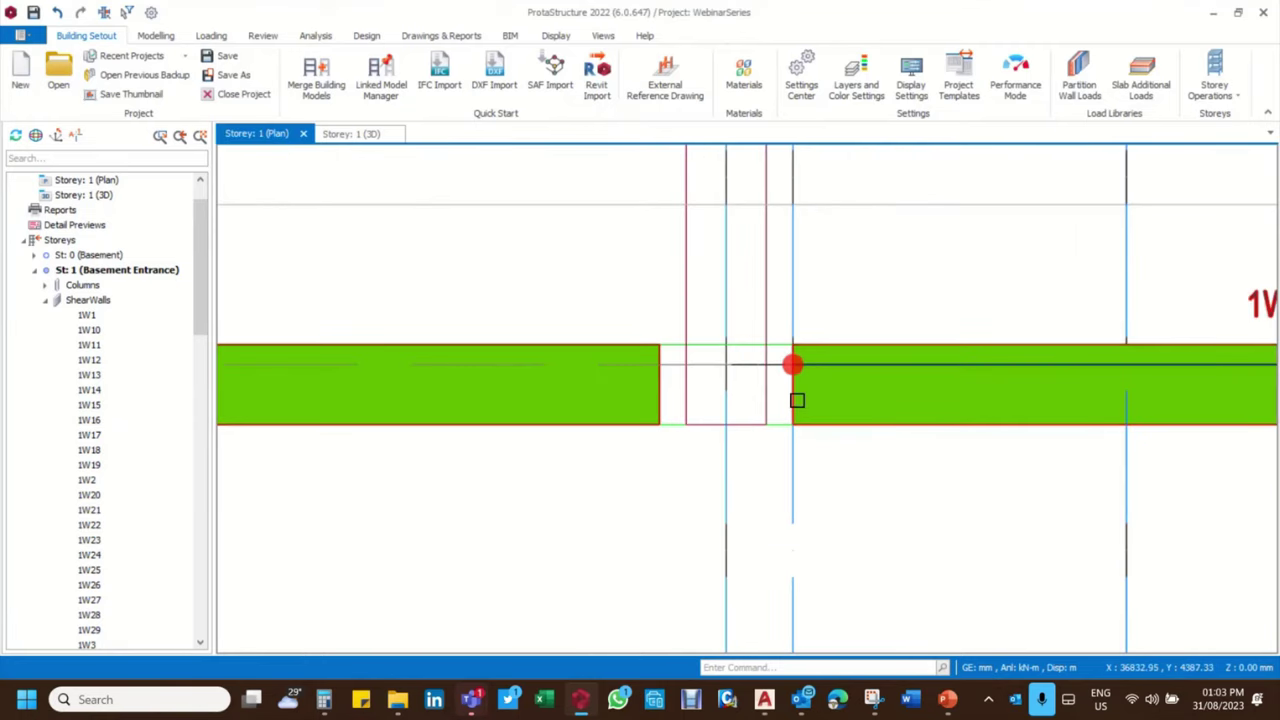
{"action": "left_click", "coordinate": [662, 391]}
{"action": "scroll", "coordinate": [826, 349], "scroll_direction": "down", "scroll_amount": 4}
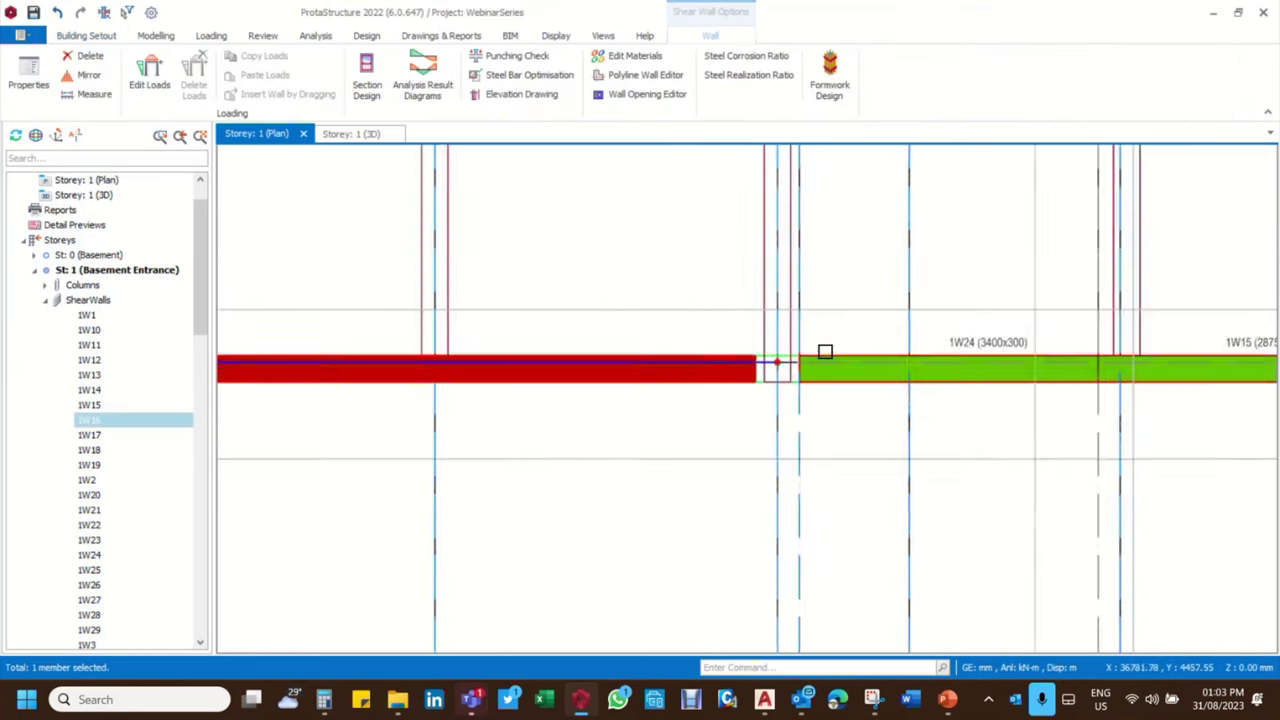
{"action": "scroll", "coordinate": [829, 407], "scroll_direction": "up", "scroll_amount": 2}
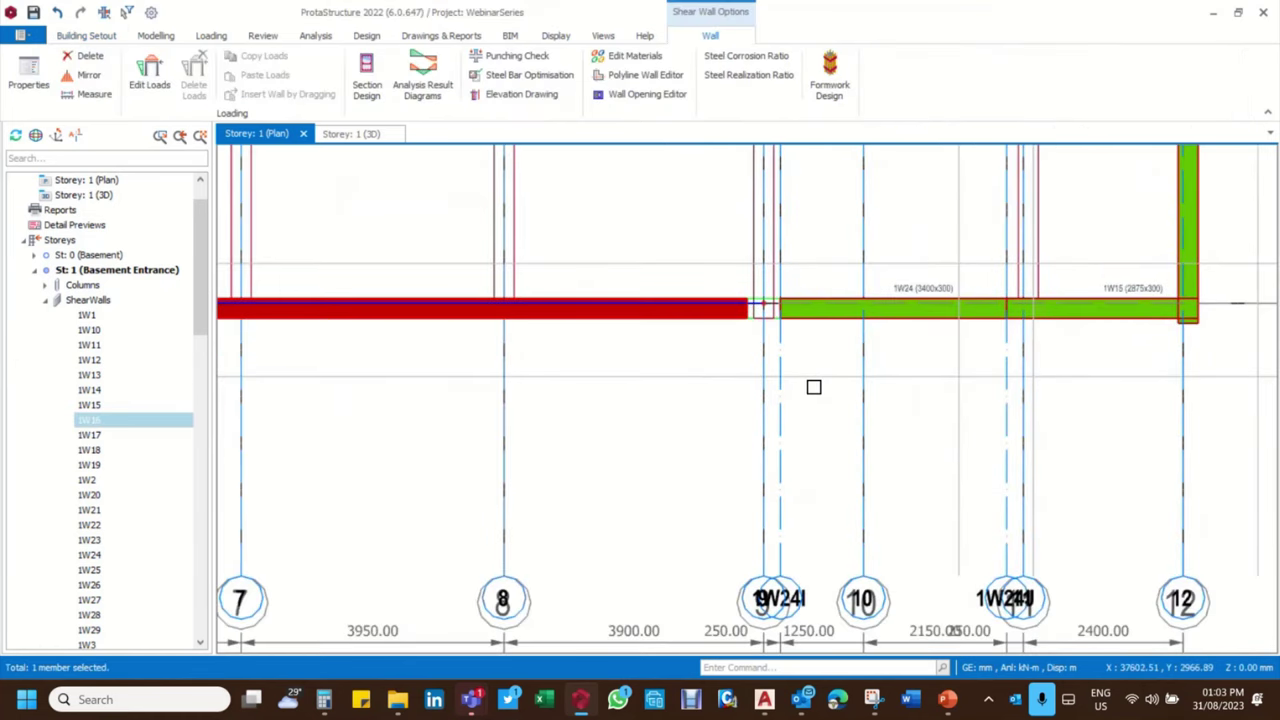
{"action": "scroll", "coordinate": [780, 337], "scroll_direction": "up", "scroll_amount": 2}
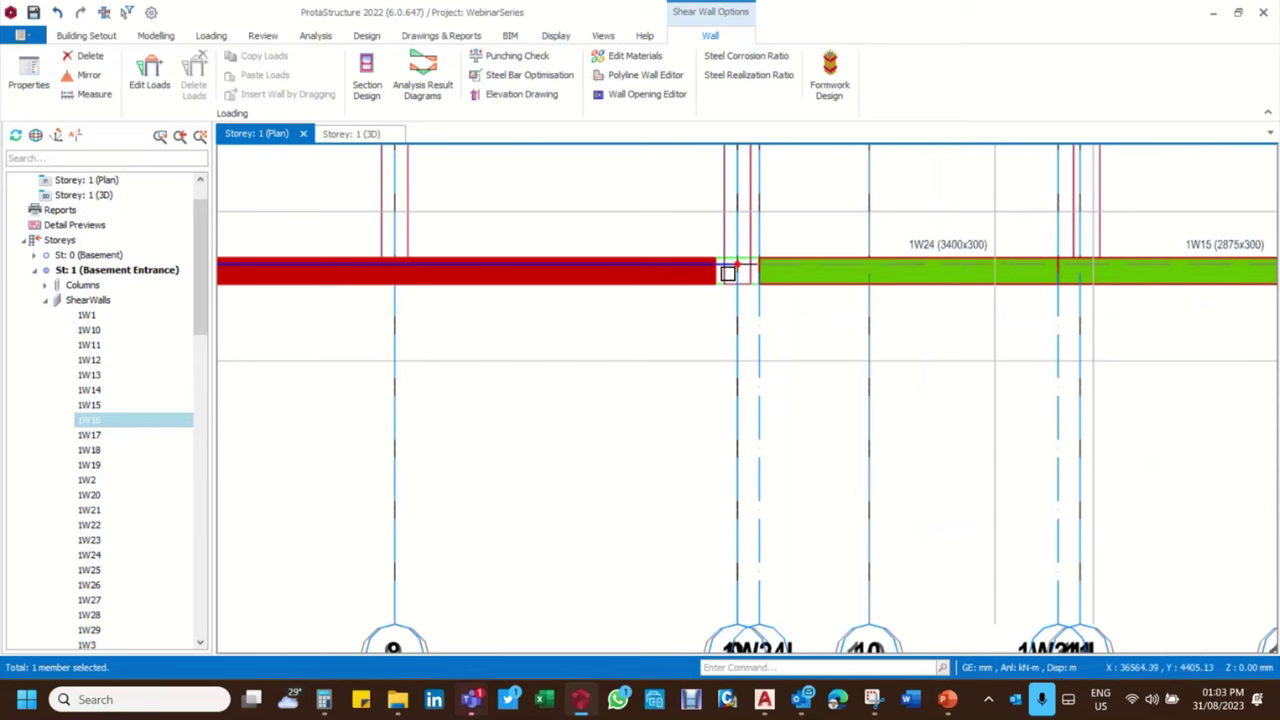
{"action": "scroll", "coordinate": [738, 268], "scroll_direction": "down", "scroll_amount": 3}
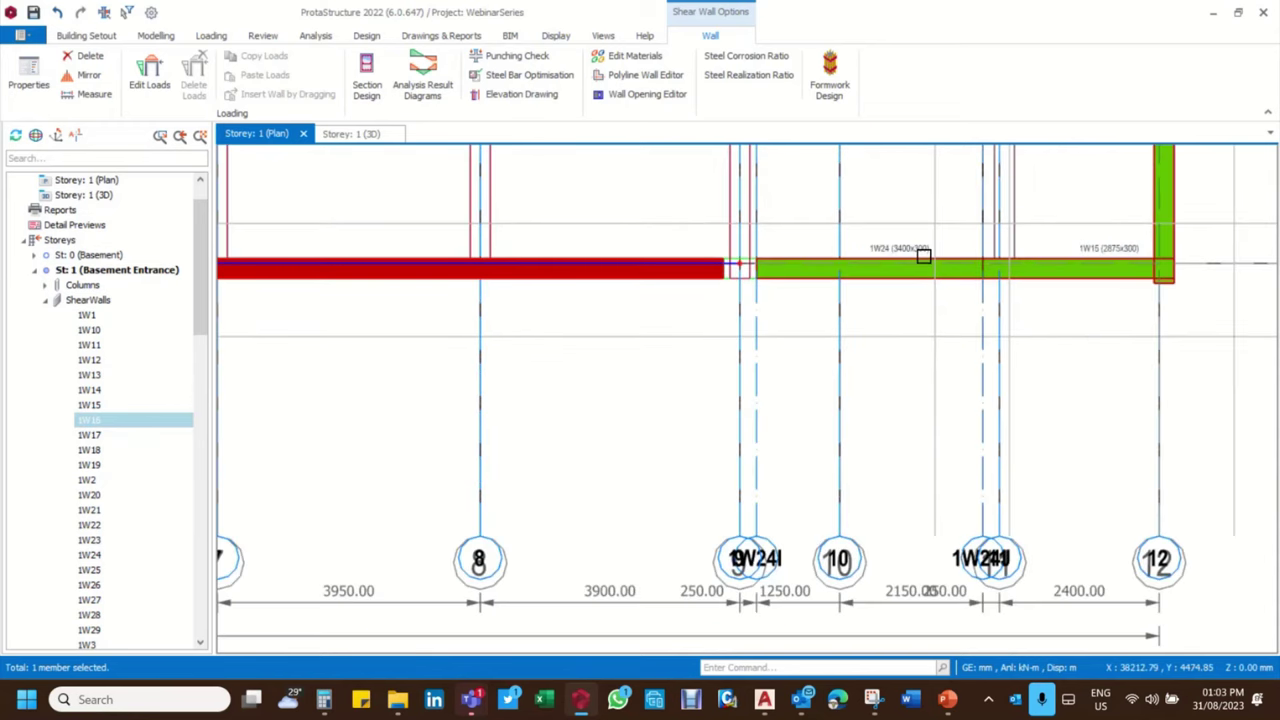
Delete walls 1W24 and 1W15 along grid O
{"action": "left_click", "coordinate": [902, 270]}
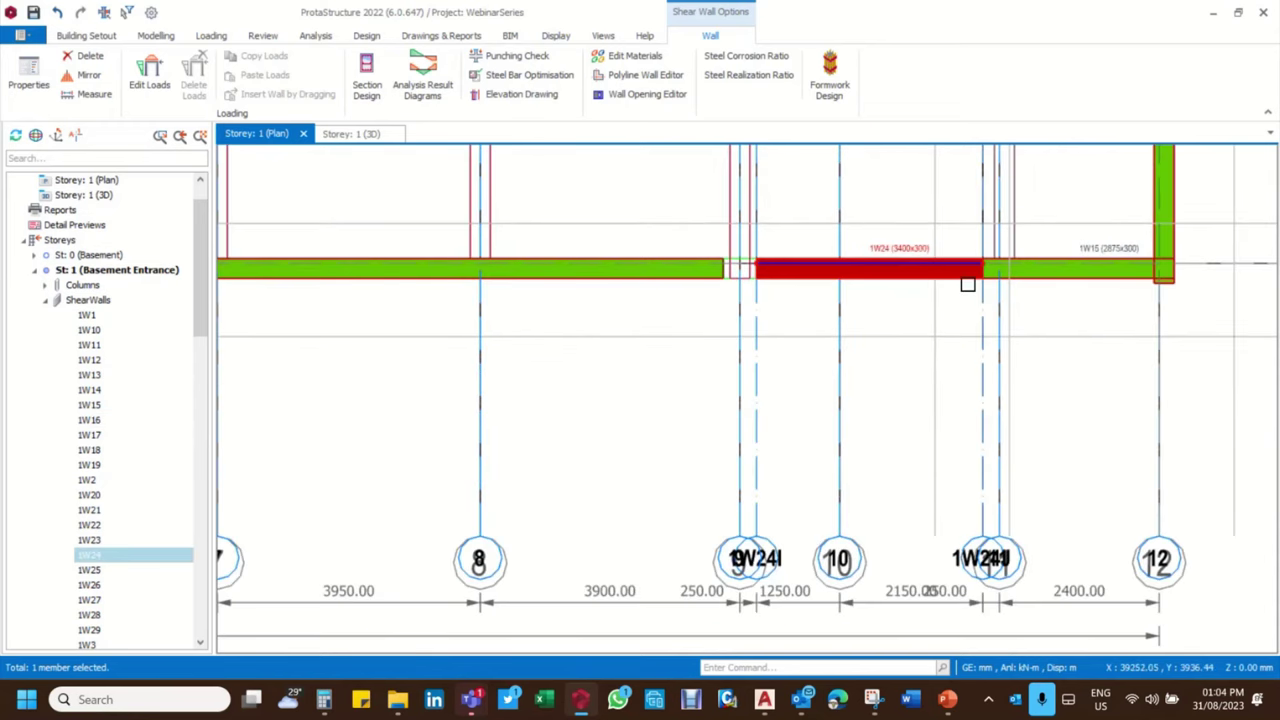
{"action": "key", "text": "Delete"}
{"action": "scroll", "coordinate": [1020, 263], "scroll_direction": "up", "scroll_amount": 2}
{"action": "left_click", "coordinate": [1064, 243]}
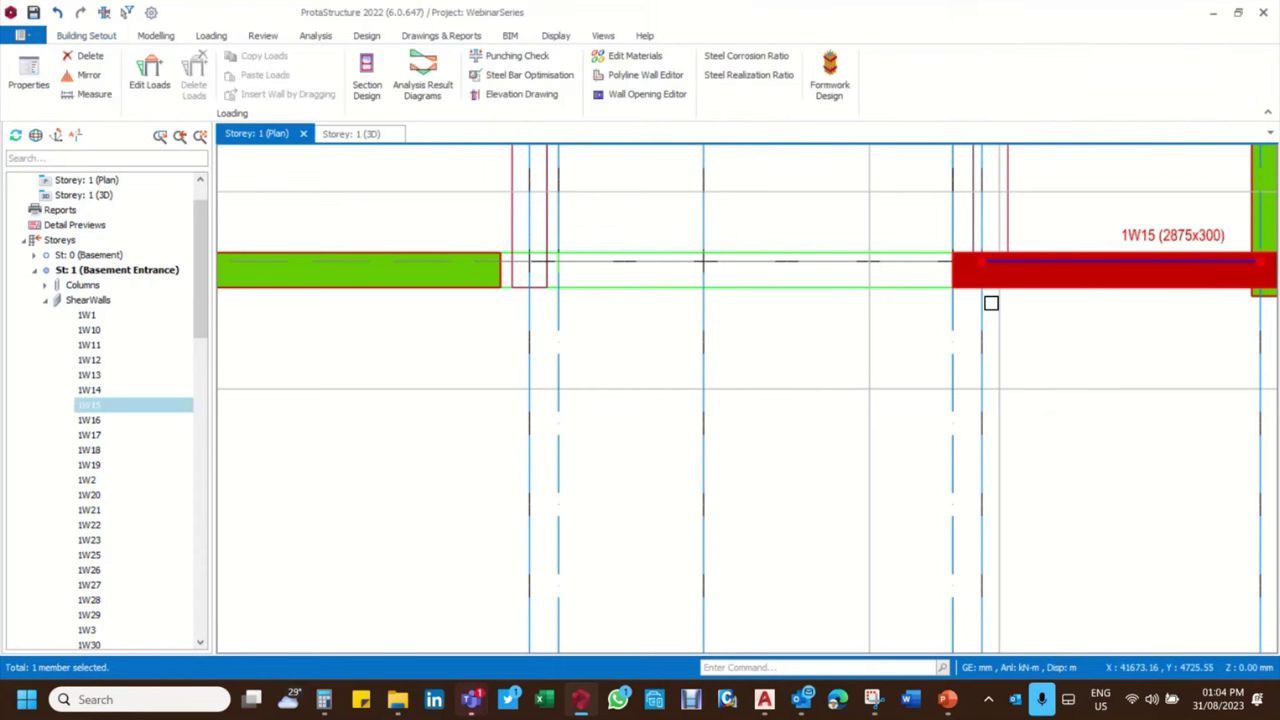
{"action": "key", "text": "Delete"}
{"action": "scroll", "coordinate": [988, 302], "scroll_direction": "down", "scroll_amount": 1}
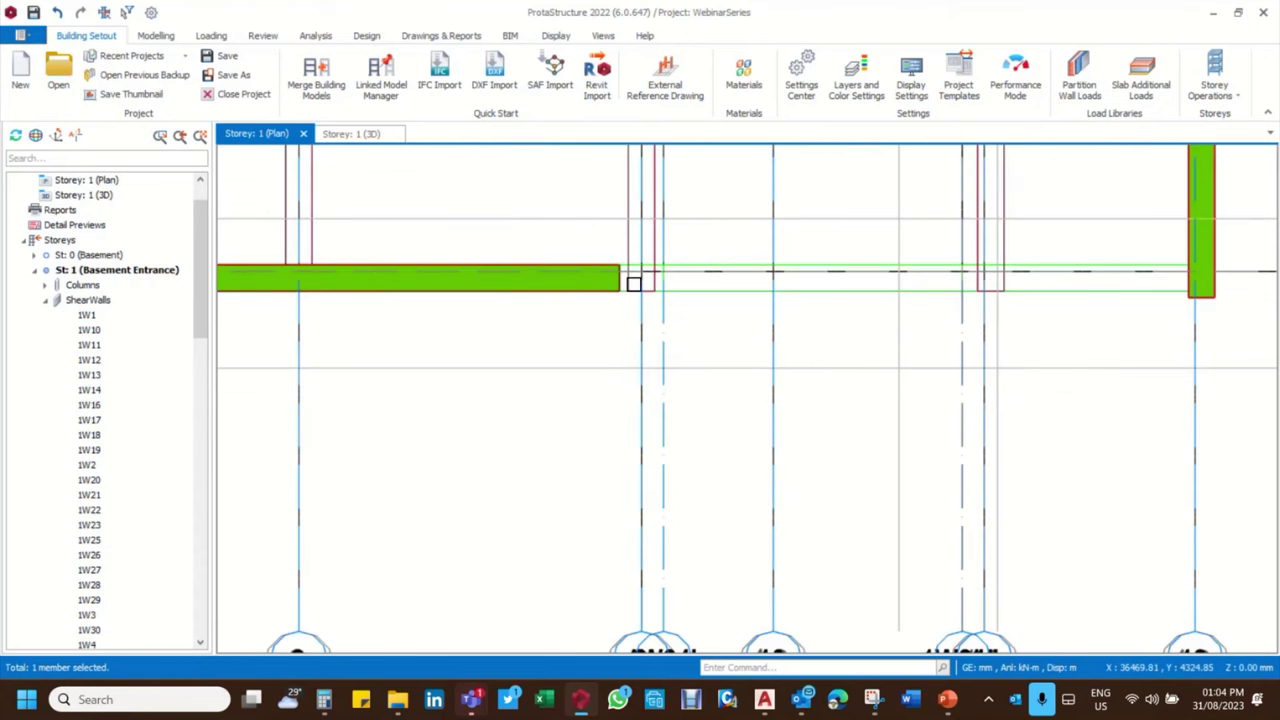
Set the J-end extension of wall 1W16 to 0 mm
{"action": "double_click", "coordinate": [634, 283]}
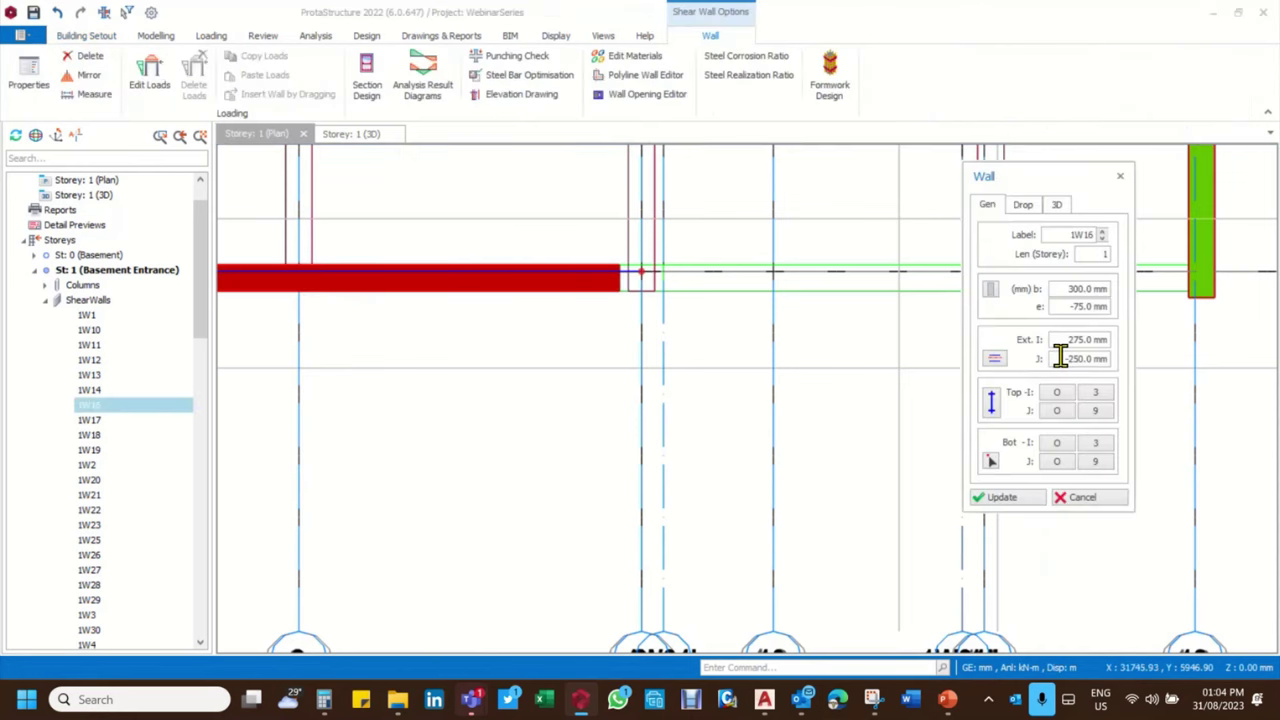
{"action": "left_click", "coordinate": [1002, 497]}
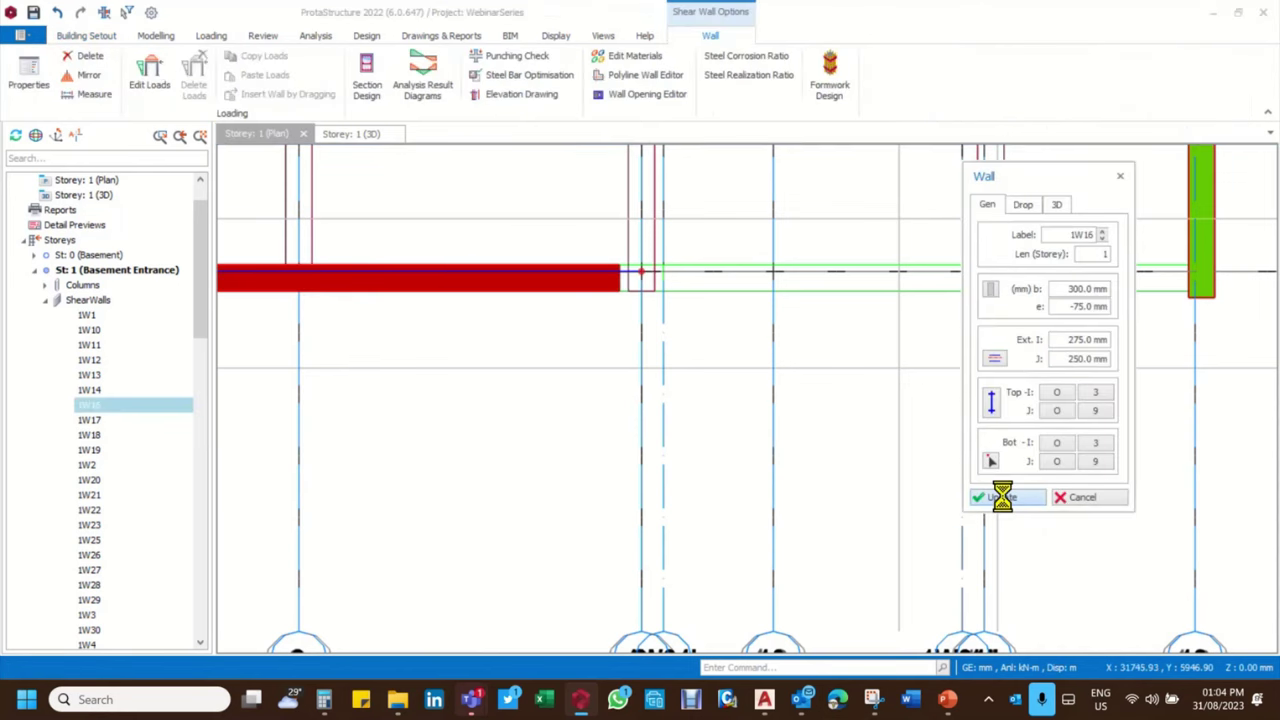
{"action": "left_click_drag", "start_coordinate": [1057, 357], "coordinate": [1114, 357]}
{"action": "type", "text": "0"}
{"action": "left_click", "coordinate": [1022, 496]}
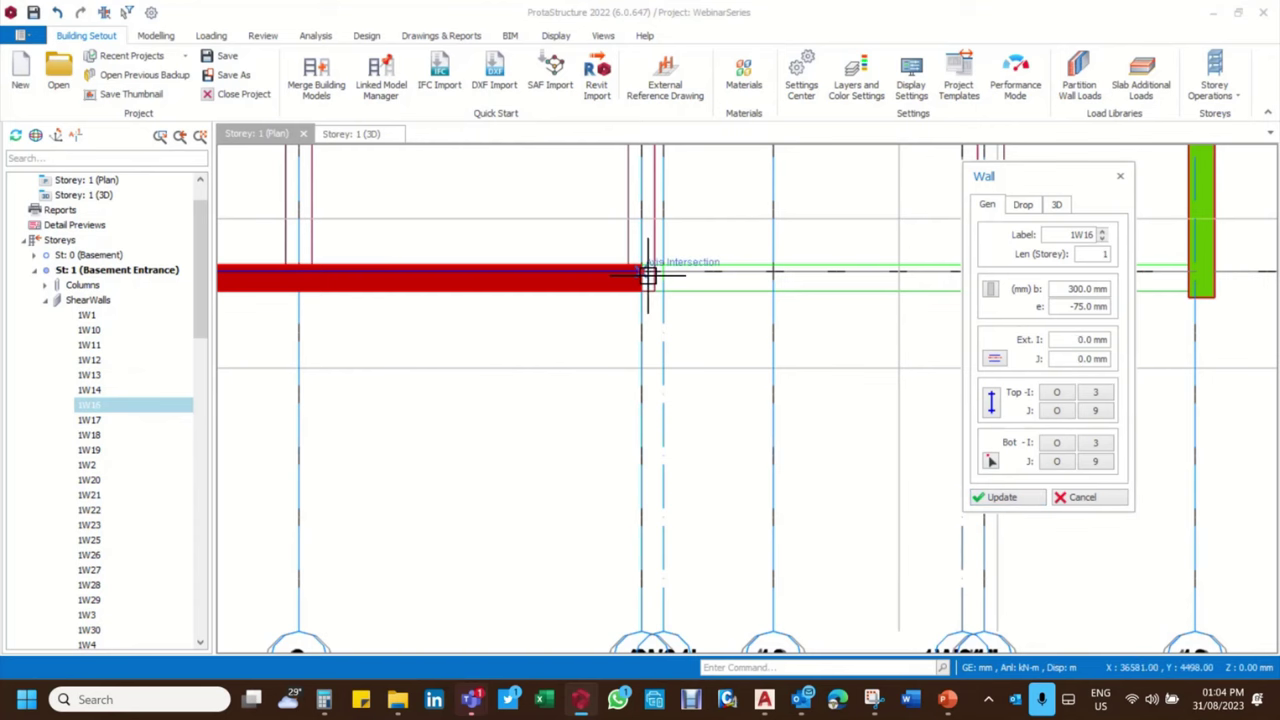
Draw two 300 mm walls along grid O, from axis 9 to 11 and from 11 to 12, with zero end extensions
{"action": "scroll", "coordinate": [563, 277], "scroll_direction": "down", "scroll_amount": 3}
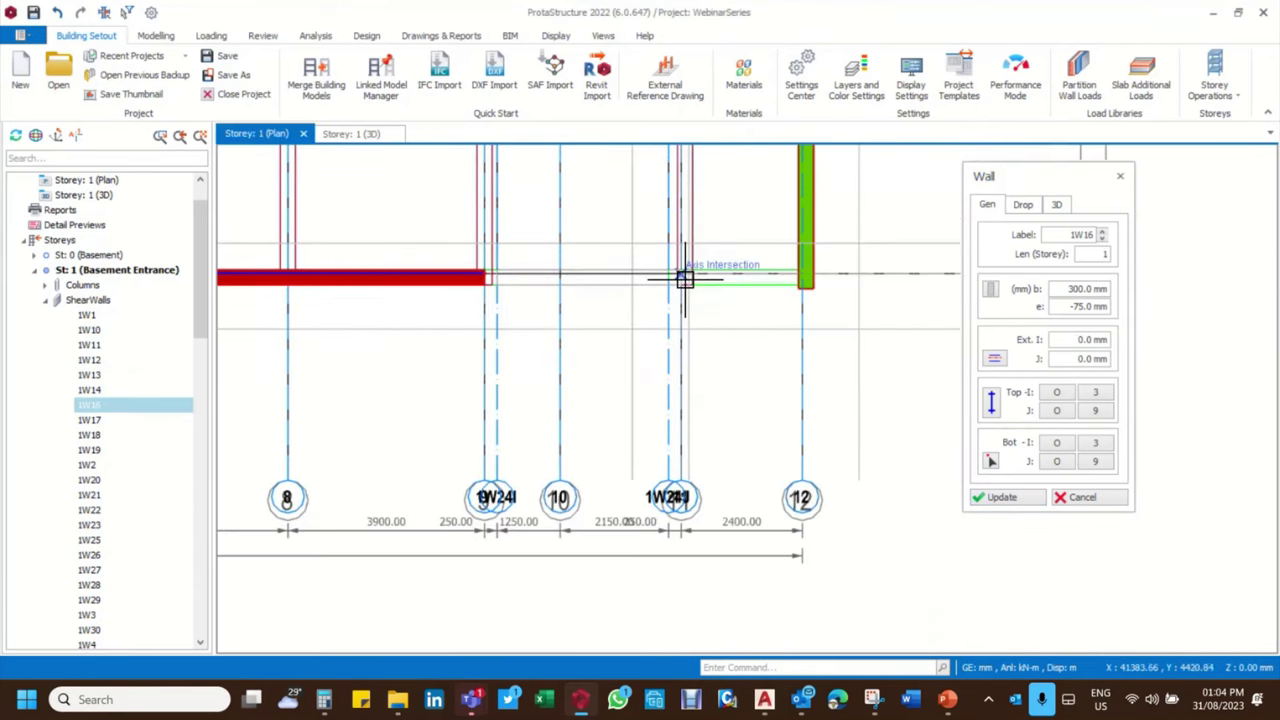
{"action": "left_click", "coordinate": [720, 306]}
{"action": "scroll", "coordinate": [720, 300], "scroll_direction": "up", "scroll_amount": 3}
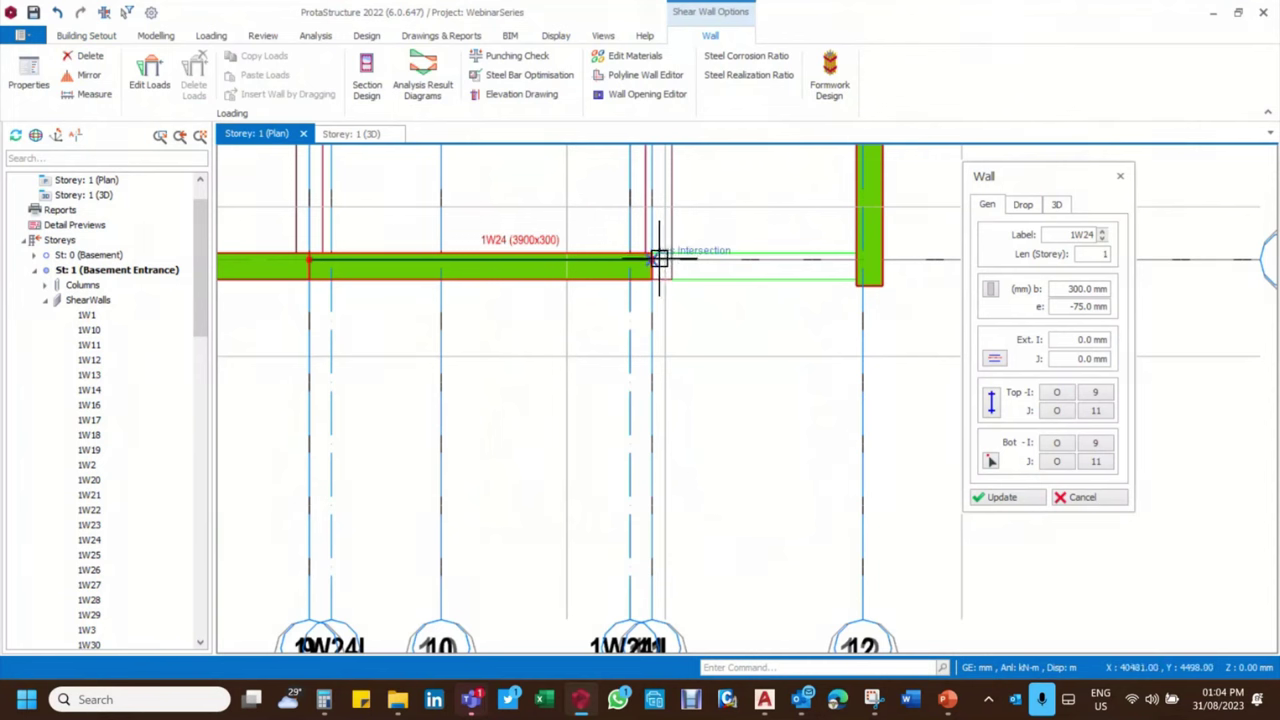
{"action": "left_click", "coordinate": [862, 260]}
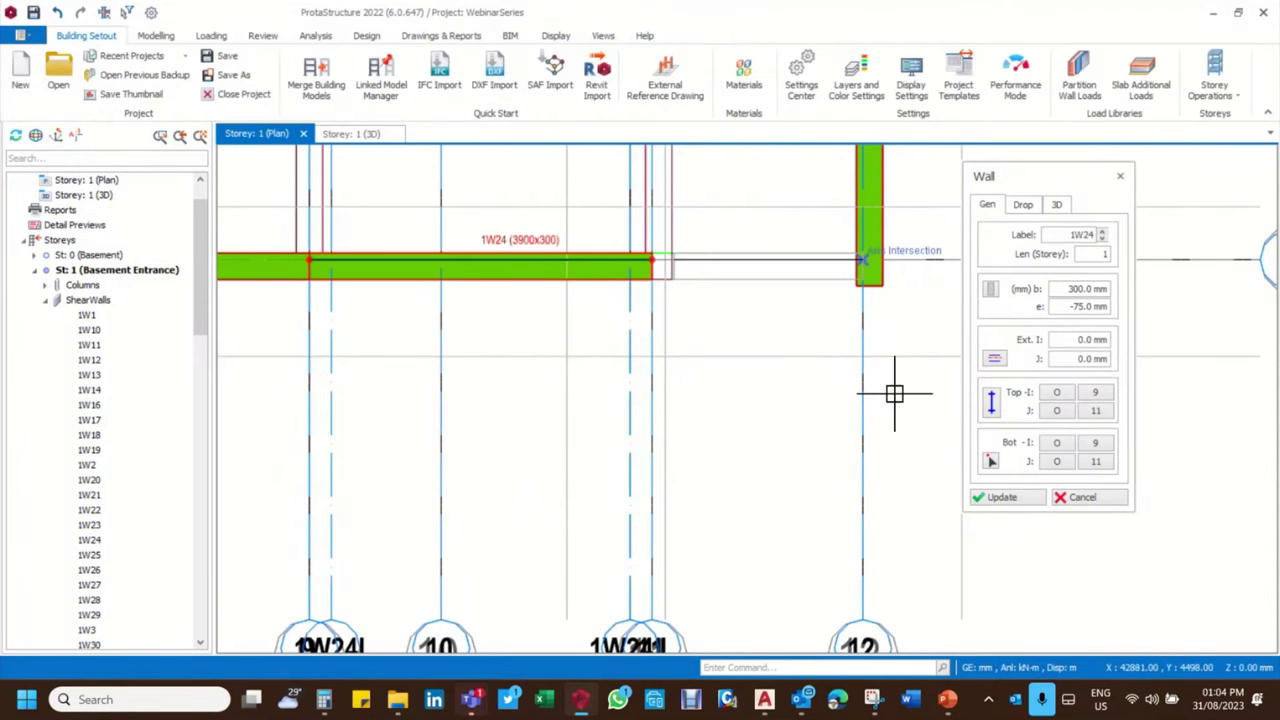
{"action": "left_click", "coordinate": [1081, 497]}
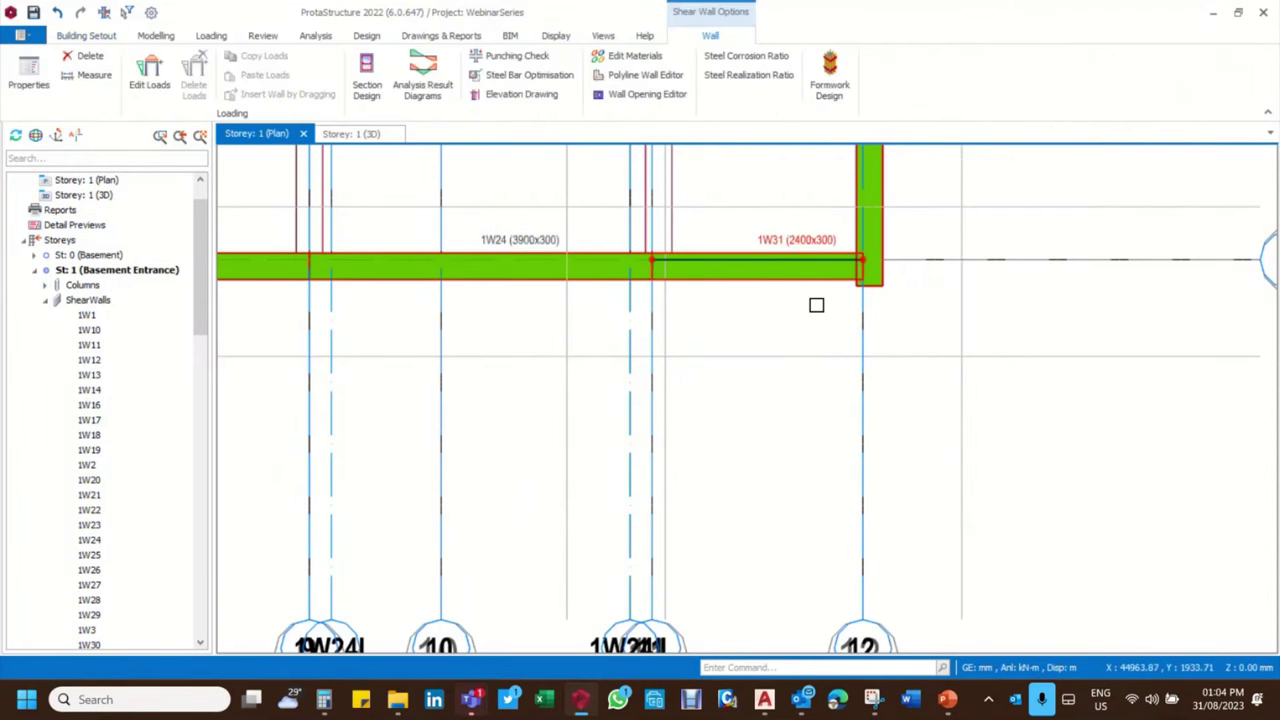
Inspect the redrawn grid O walls between axes 9 and 12 in the storey 1 3D view
{"action": "left_click", "coordinate": [351, 133]}
{"action": "scroll", "coordinate": [686, 440], "scroll_direction": "up", "scroll_amount": 3}
{"action": "left_click_drag", "start_coordinate": [686, 440], "coordinate": [686, 428]}
{"action": "left_click", "coordinate": [686, 425]}
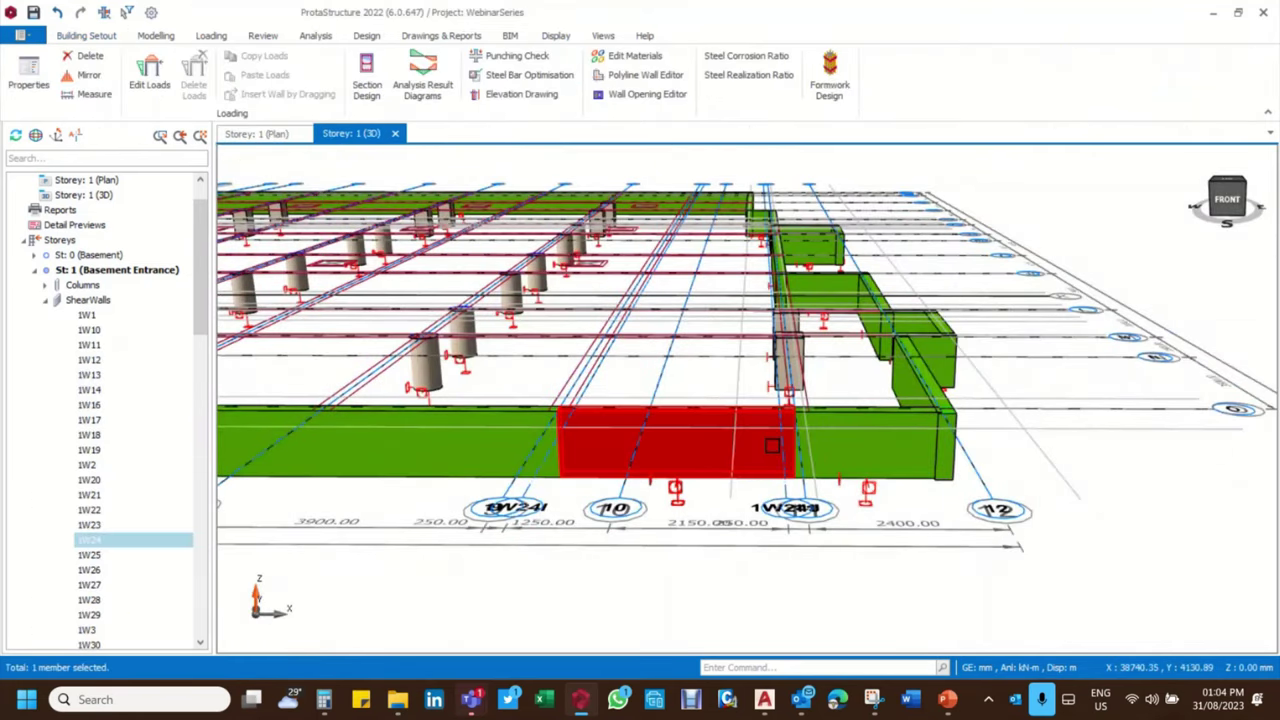
{"action": "key", "text": "Escape"}
{"action": "scroll", "coordinate": [773, 446], "scroll_direction": "down", "scroll_amount": 5}
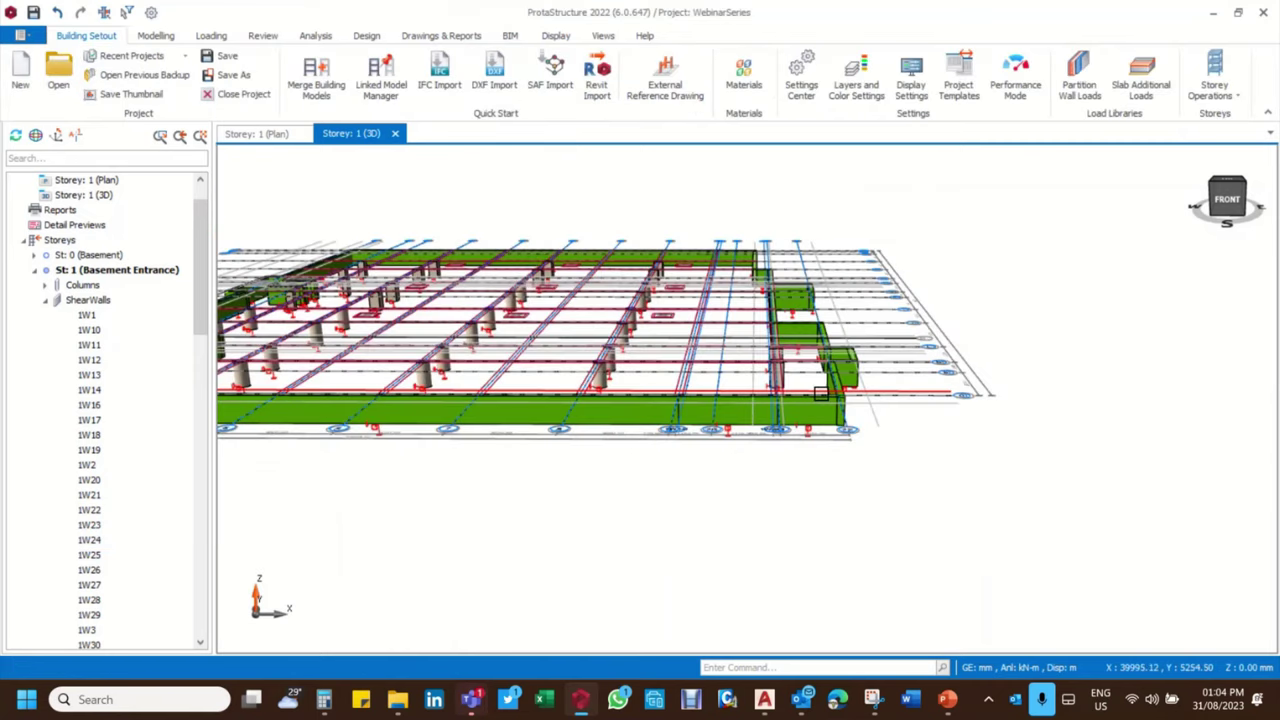
Return to the storey 1 plan, look over the whole wall and column layout, and collapse storey 1 in the structure tree
{"action": "left_click", "coordinate": [256, 133]}
{"action": "scroll", "coordinate": [567, 331], "scroll_direction": "down", "scroll_amount": 4}
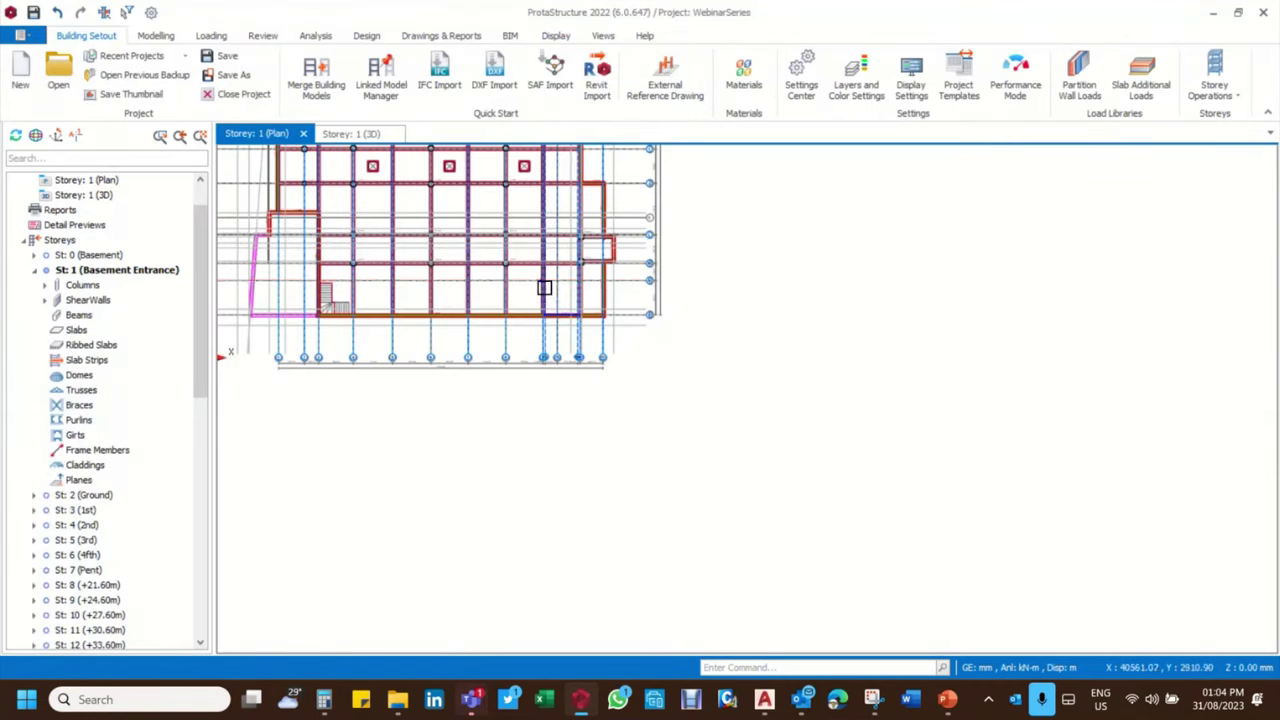
{"action": "scroll", "coordinate": [694, 397], "scroll_direction": "down", "scroll_amount": 2}
{"action": "scroll", "coordinate": [672, 344], "scroll_direction": "up", "scroll_amount": 3}
{"action": "right_click", "coordinate": [751, 329]}
{"action": "key", "text": "Escape"}
{"action": "scroll", "coordinate": [571, 351], "scroll_direction": "down", "scroll_amount": 3}
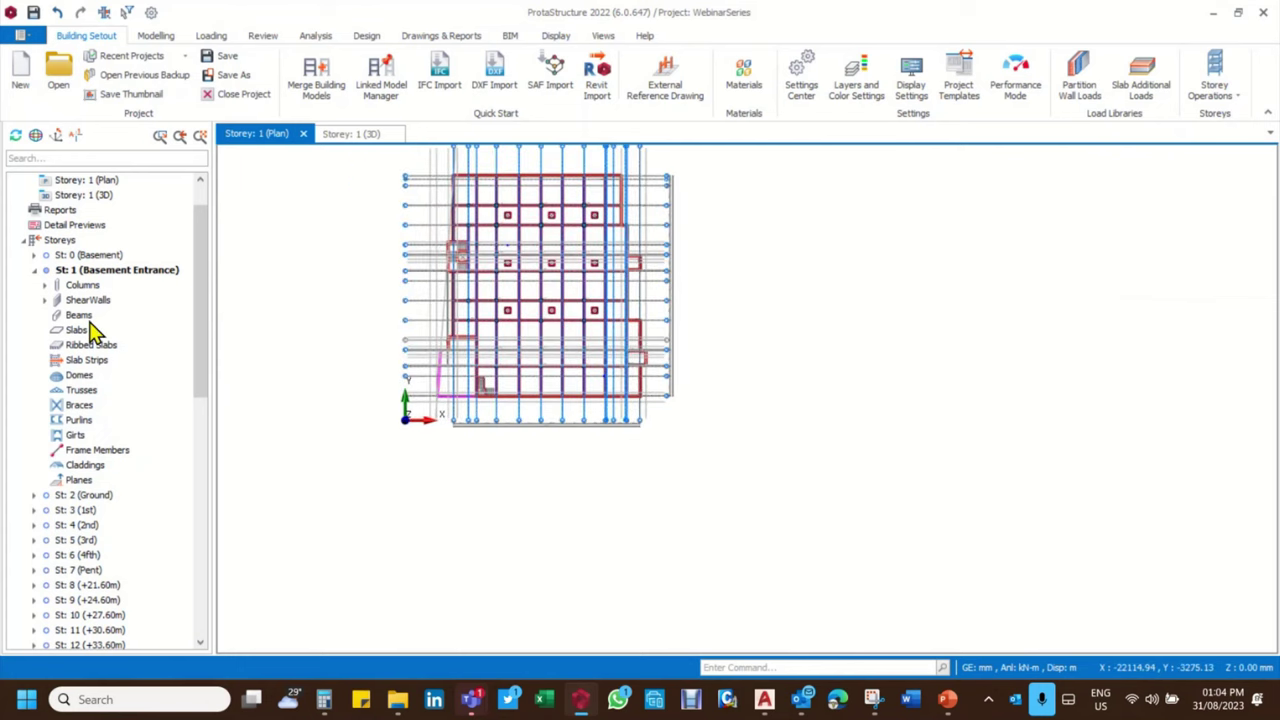
{"action": "double_click", "coordinate": [110, 270]}
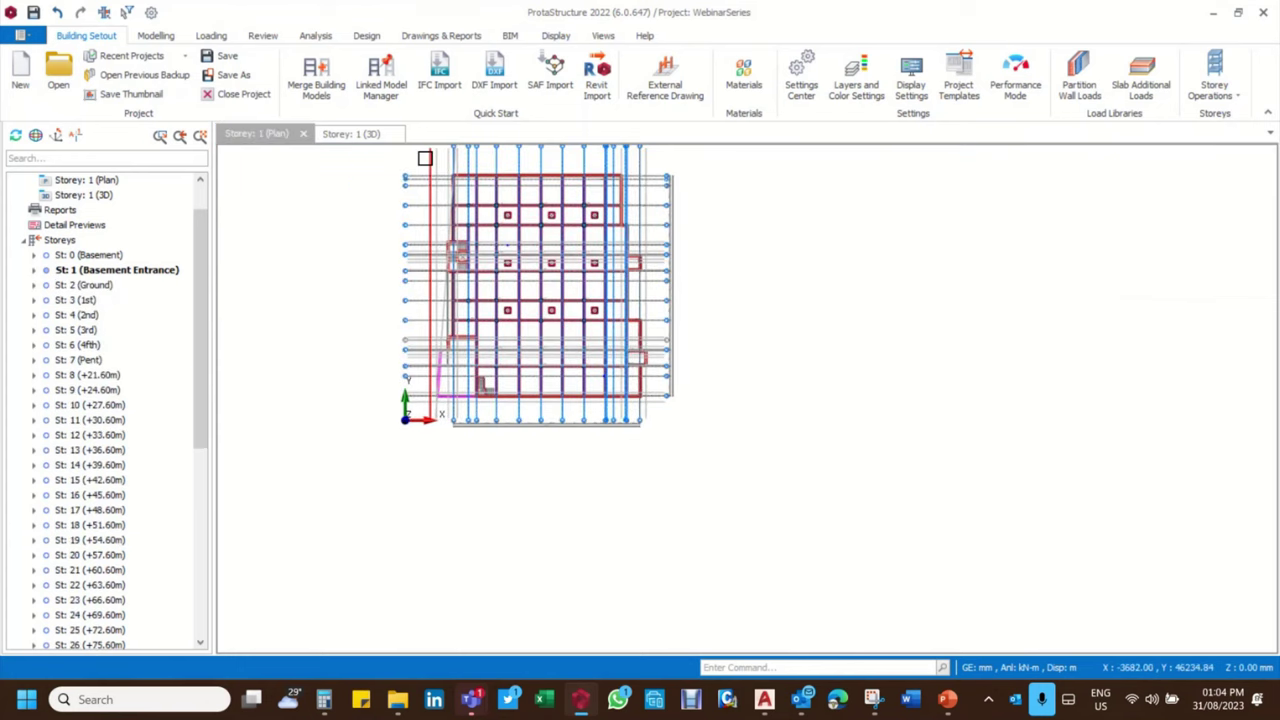
{"action": "scroll", "coordinate": [517, 203], "scroll_direction": "up", "scroll_amount": 4}
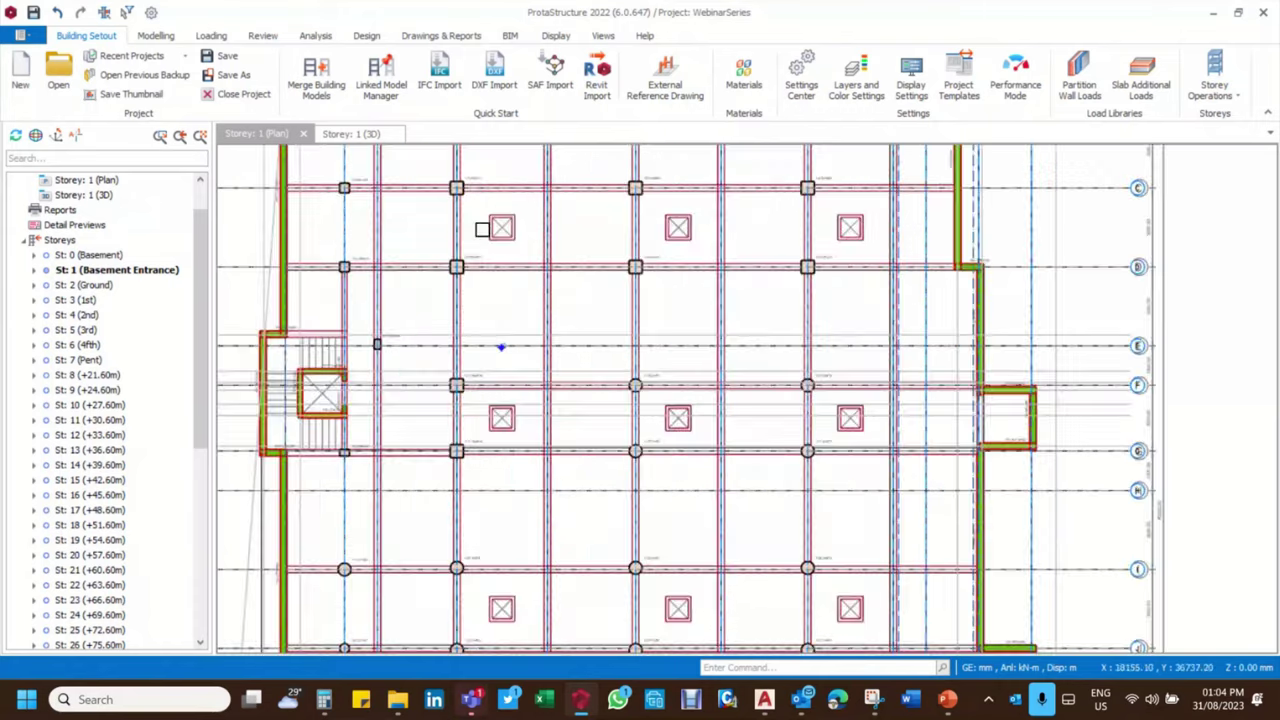
{"action": "scroll", "coordinate": [528, 193], "scroll_direction": "down", "scroll_amount": 5}
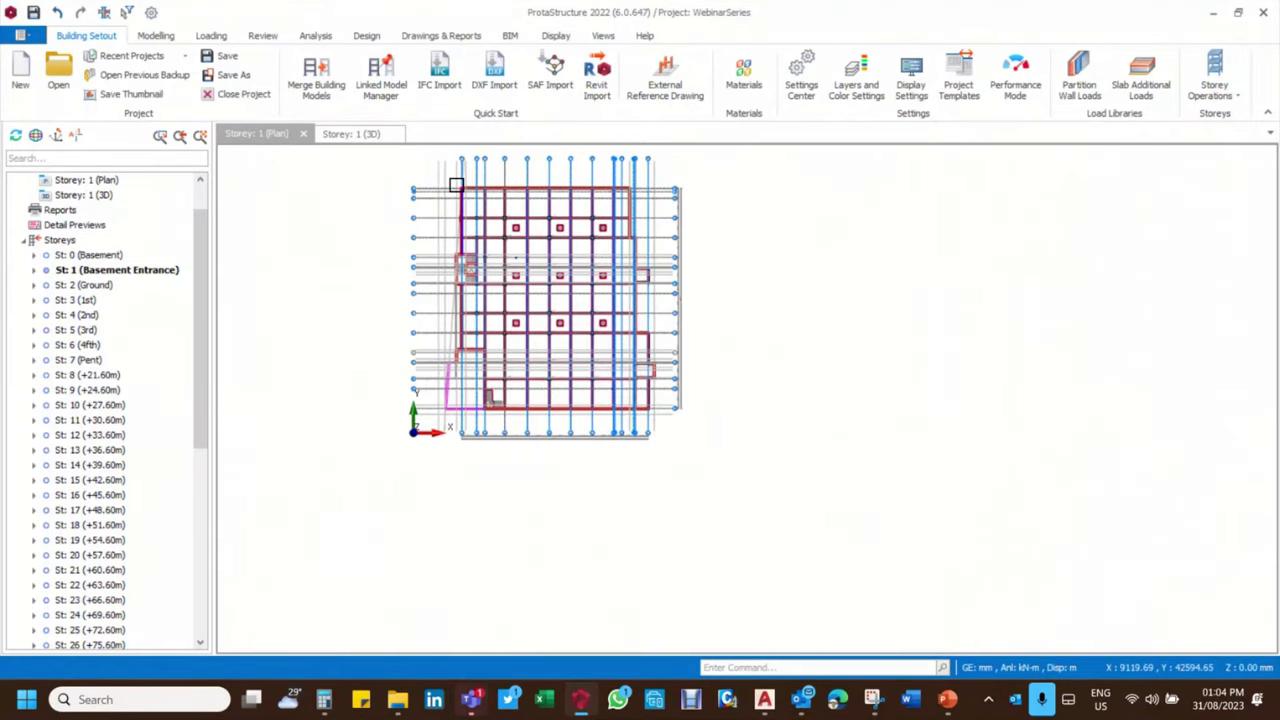
Generate all member types from Storey 1 (Basement Entrance) to Storey 2 (Ground), without replacing existing members, and close the Generate Storey dialog
{"action": "left_click_drag", "start_coordinate": [474, 244], "coordinate": [671, 433]}
{"action": "left_click_drag", "start_coordinate": [682, 386], "coordinate": [682, 386]}
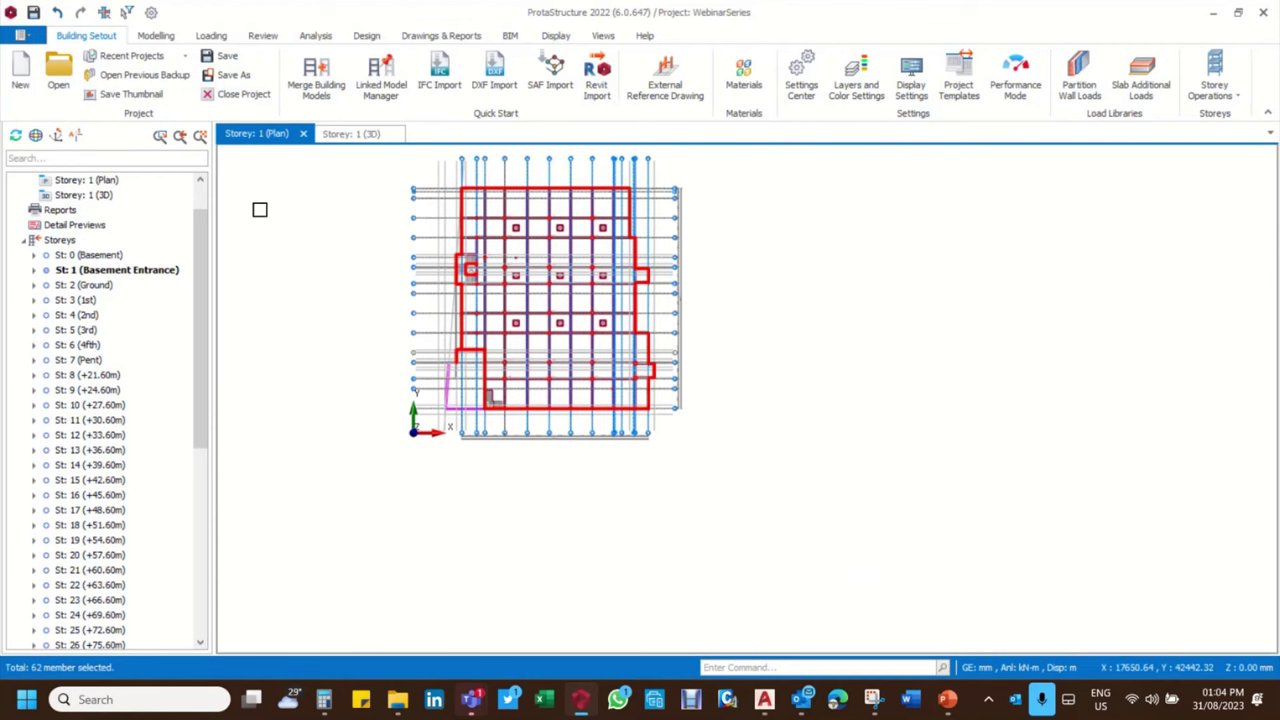
{"action": "left_click", "coordinate": [62, 243]}
{"action": "right_click", "coordinate": [63, 245]}
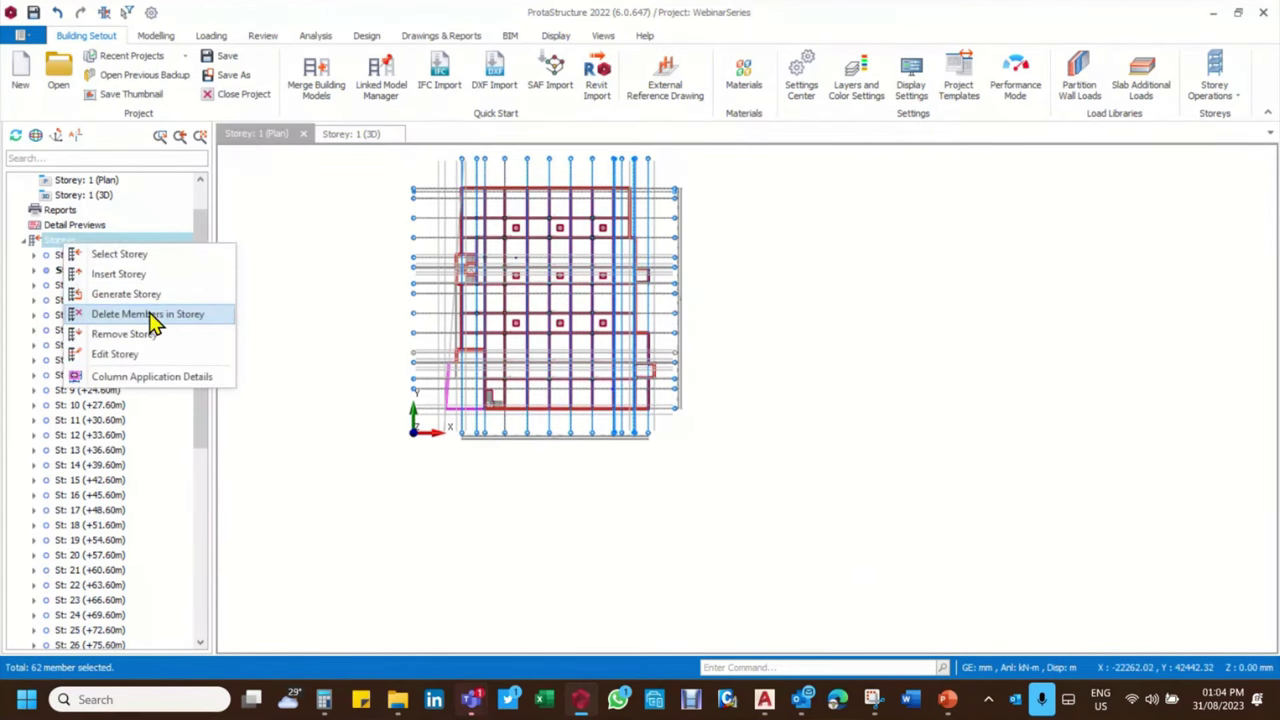
{"action": "left_click", "coordinate": [149, 294]}
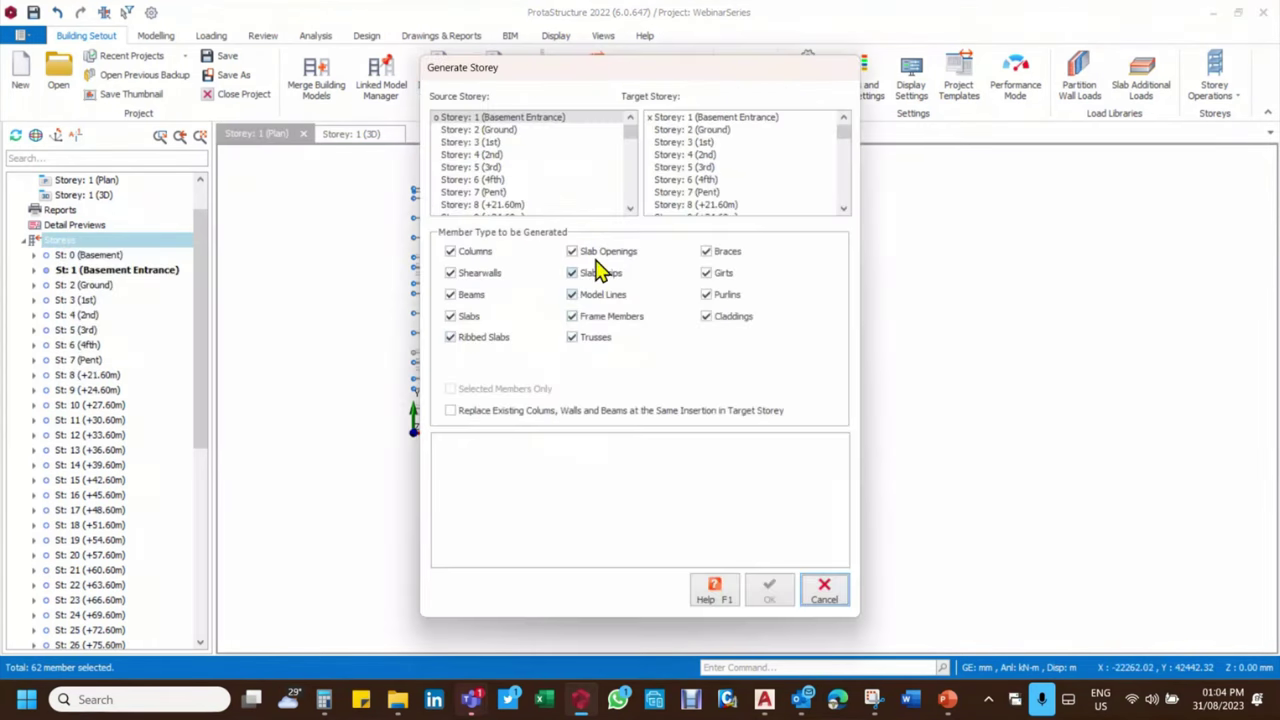
{"action": "left_click", "coordinate": [497, 130]}
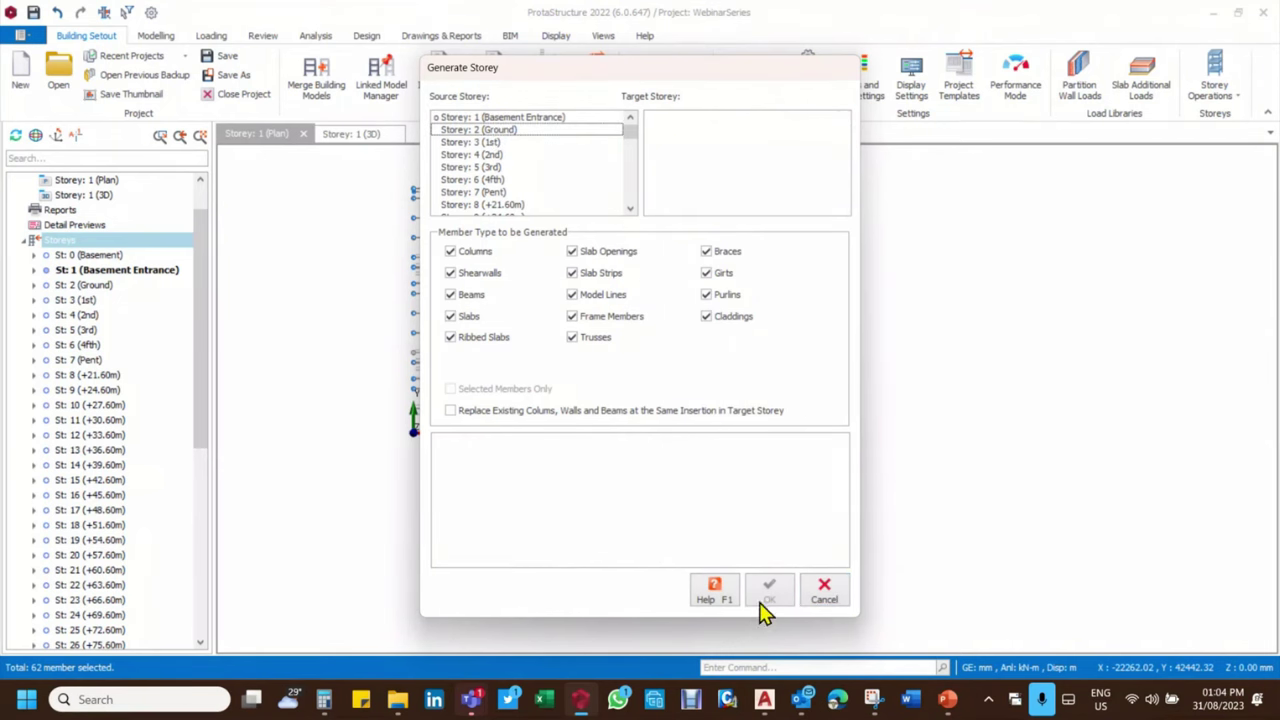
{"action": "left_click", "coordinate": [488, 130]}
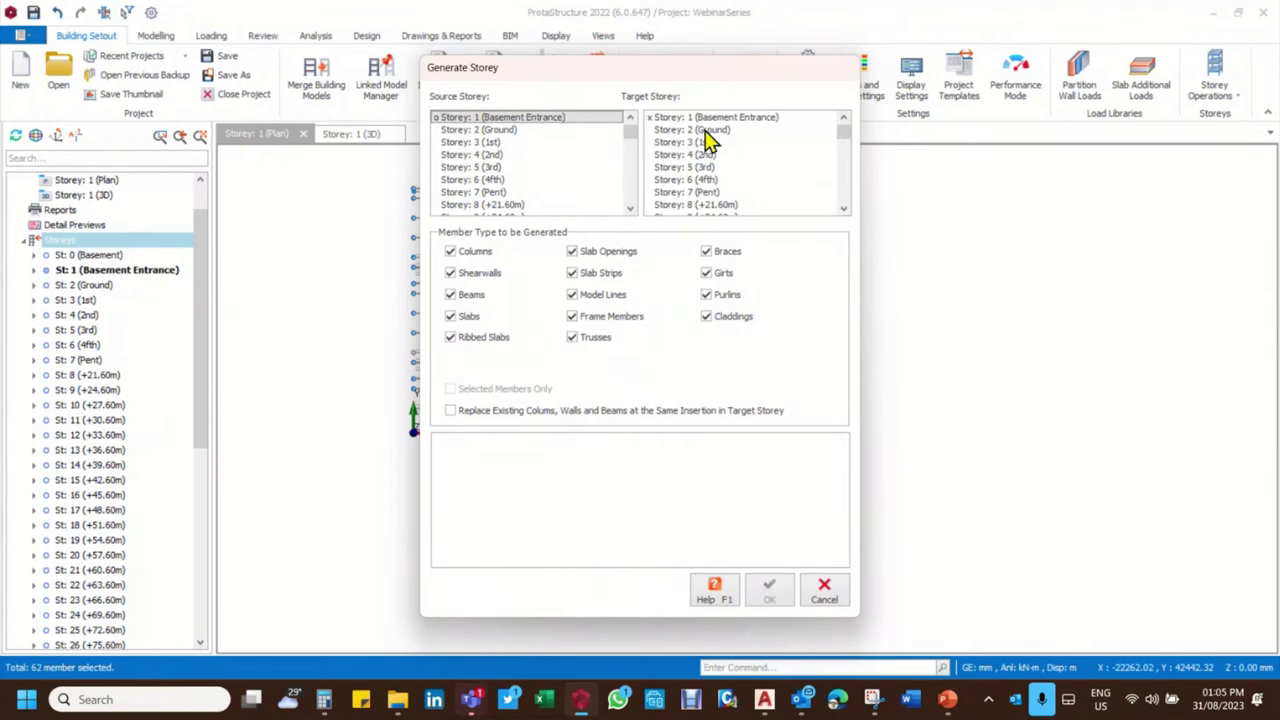
{"action": "left_click", "coordinate": [705, 130]}
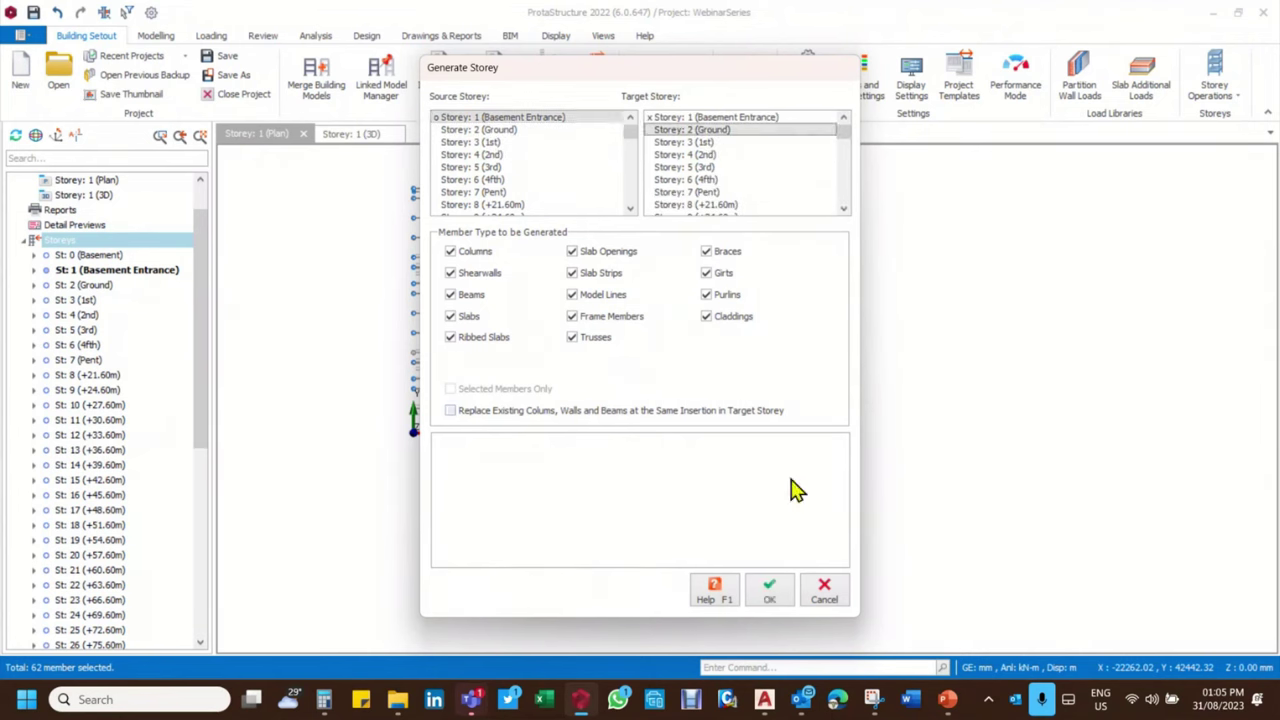
{"action": "left_click", "coordinate": [770, 595]}
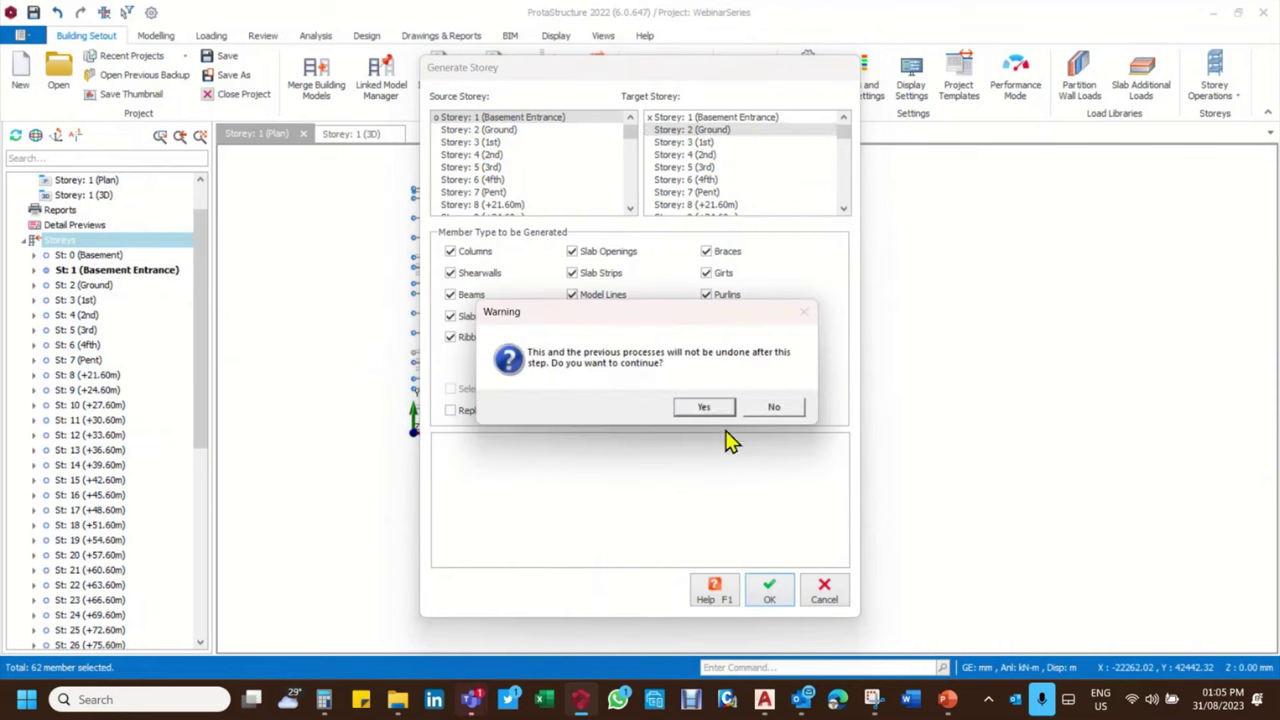
{"action": "left_click", "coordinate": [713, 407]}
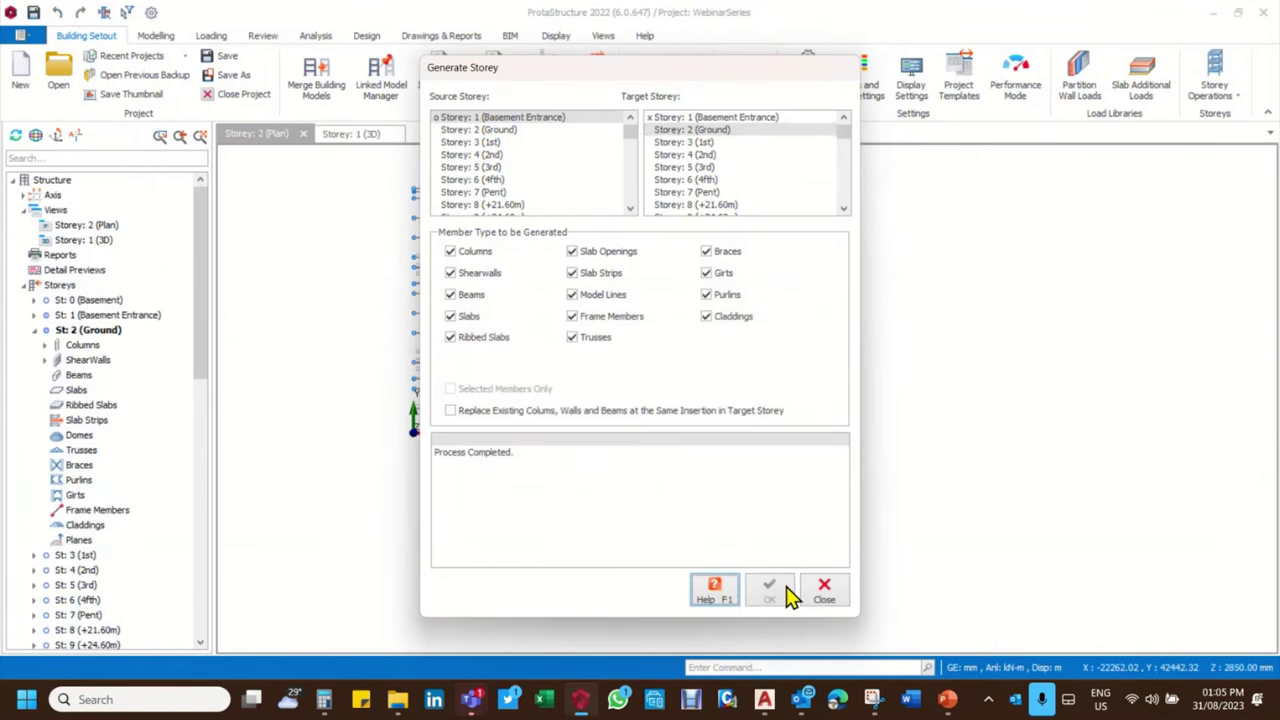
{"action": "left_click", "coordinate": [822, 590]}
Inspect the generated members in the 3D view and the storey 2 plan, and return to the storey 1 plan
{"action": "left_click", "coordinate": [343, 137]}
{"action": "middle_click_drag", "start_coordinate": [578, 342], "coordinate": [507, 362]}
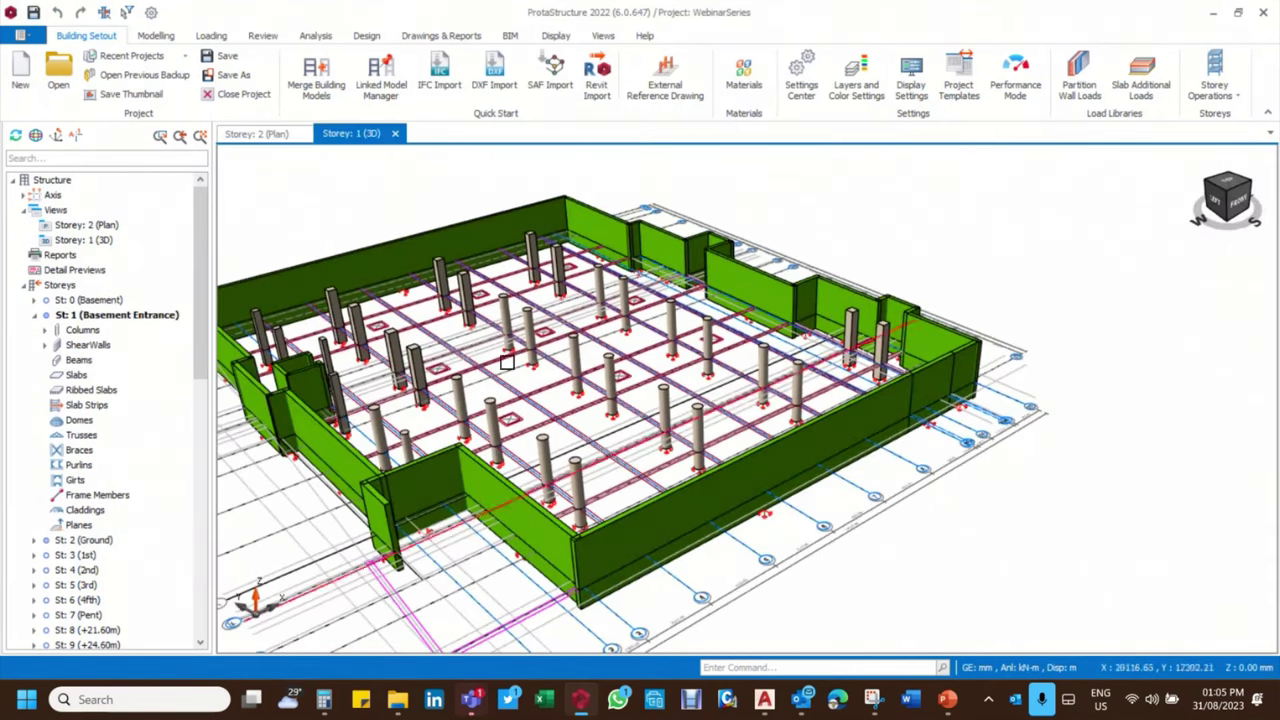
{"action": "left_click", "coordinate": [256, 133]}
{"action": "scroll", "coordinate": [583, 360], "scroll_direction": "down", "scroll_amount": 2}
{"action": "scroll", "coordinate": [444, 324], "scroll_direction": "up", "scroll_amount": 3}
{"action": "scroll", "coordinate": [444, 324], "scroll_direction": "up", "scroll_amount": 4}
{"action": "scroll", "coordinate": [503, 314], "scroll_direction": "down", "scroll_amount": 6}
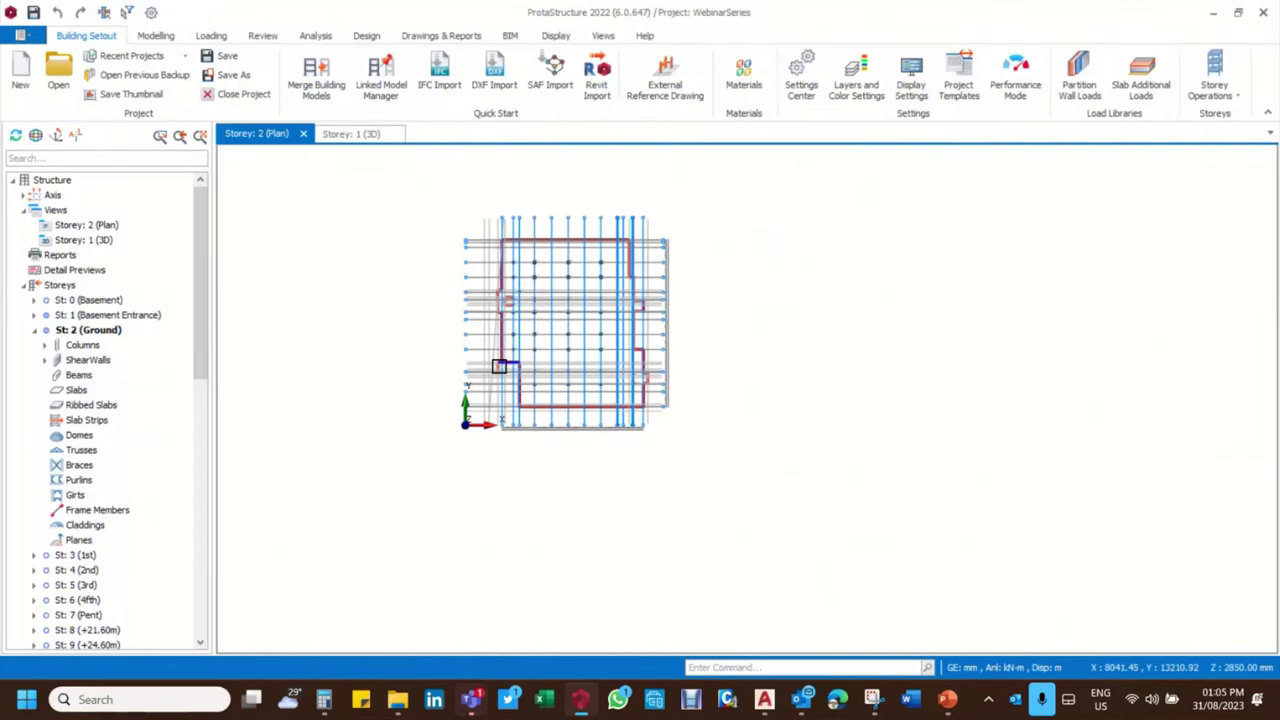
{"action": "left_click", "coordinate": [101, 302]}
{"action": "double_click", "coordinate": [97, 316]}
Try to delete the axes, columns and shearwalls together across the northern and middle parts of the storey 1 plan
{"action": "scroll", "coordinate": [541, 261], "scroll_direction": "up", "scroll_amount": 4}
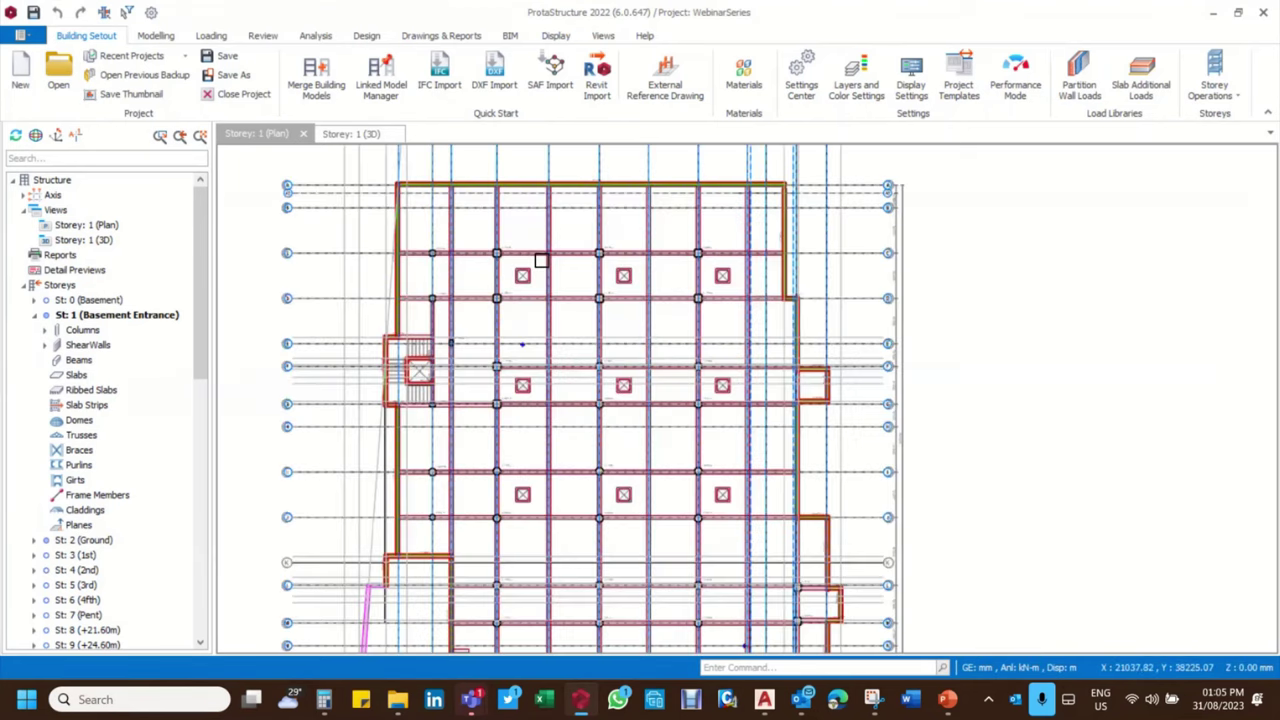
{"action": "scroll", "coordinate": [541, 261], "scroll_direction": "down", "scroll_amount": 3}
{"action": "left_click_drag", "start_coordinate": [364, 181], "coordinate": [748, 427]}
{"action": "right_click", "coordinate": [748, 427]}
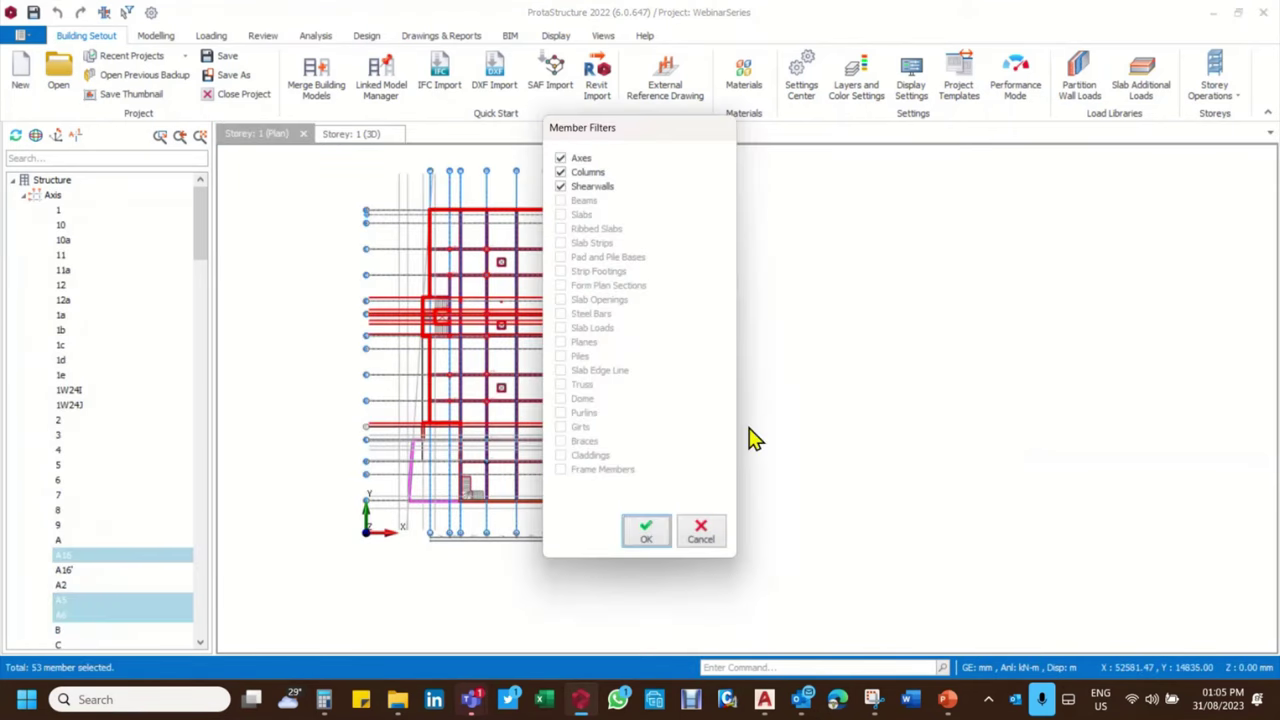
{"action": "left_click", "coordinate": [646, 533]}
{"action": "scroll", "coordinate": [664, 240], "scroll_direction": "up", "scroll_amount": 3}
{"action": "scroll", "coordinate": [664, 240], "scroll_direction": "down", "scroll_amount": 3}
{"action": "scroll", "coordinate": [683, 403], "scroll_direction": "up", "scroll_amount": 4}
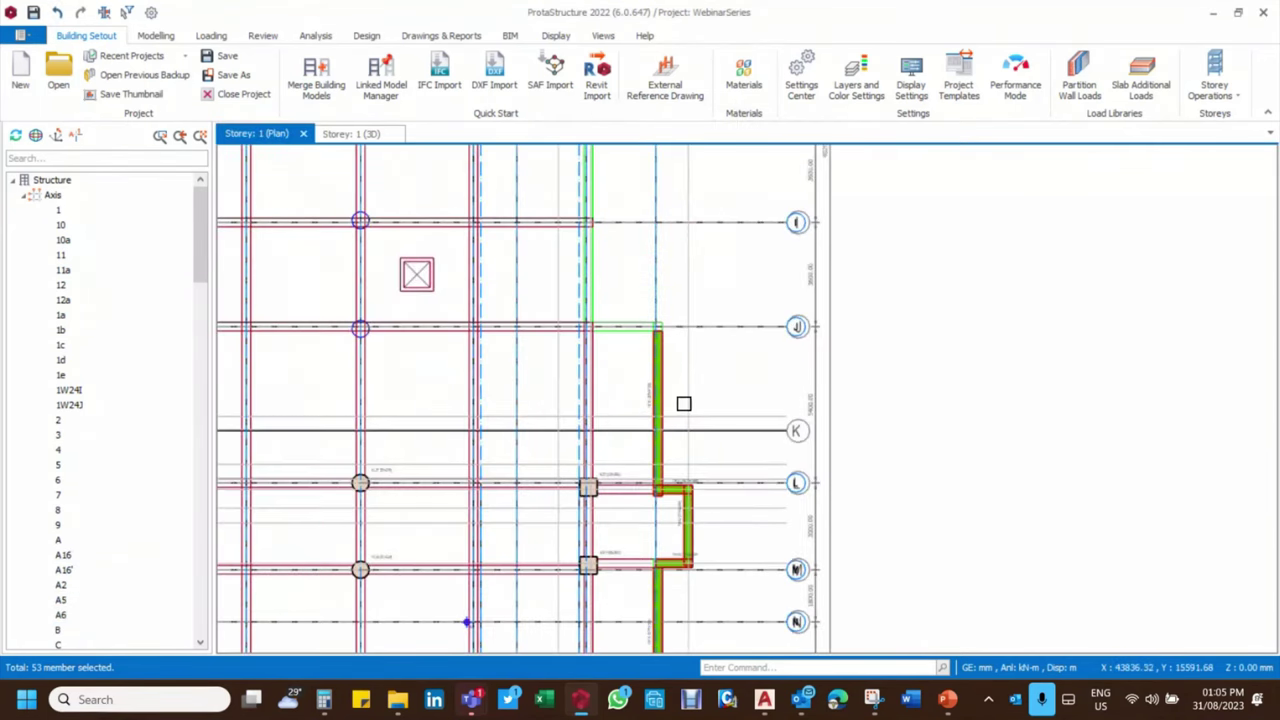
{"action": "scroll", "coordinate": [683, 403], "scroll_direction": "down", "scroll_amount": 2}
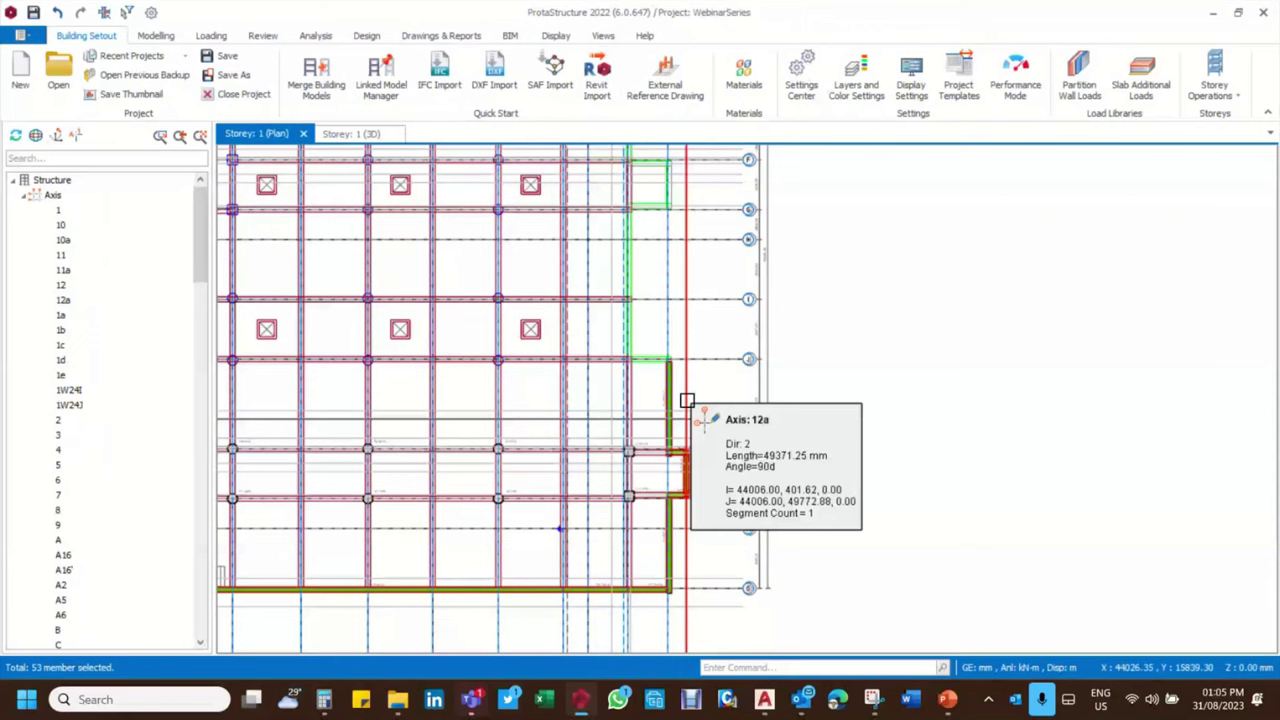
{"action": "scroll", "coordinate": [684, 365], "scroll_direction": "down", "scroll_amount": 1}
{"action": "scroll", "coordinate": [667, 220], "scroll_direction": "up", "scroll_amount": 2}
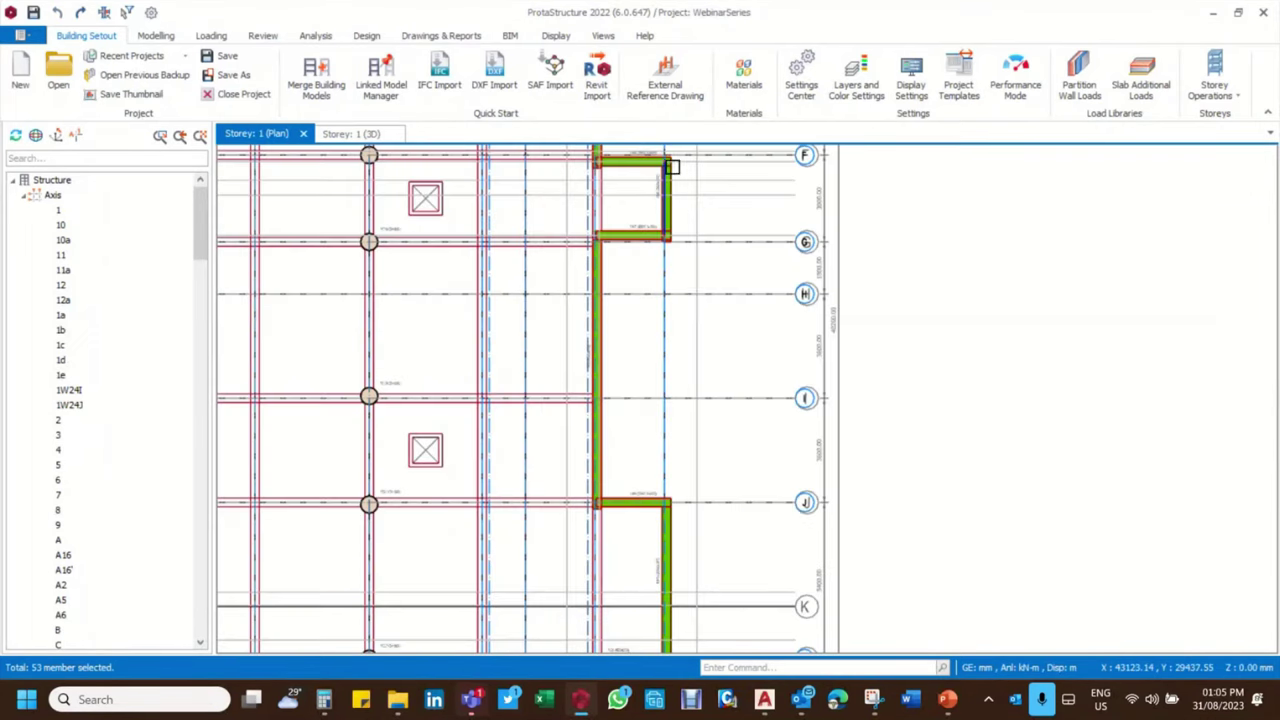
Delete only the columns and shearwalls in the northern part of the storey 1 plan, from grid A to grid F
{"action": "scroll", "coordinate": [688, 280], "scroll_direction": "down", "scroll_amount": 2}
{"action": "scroll", "coordinate": [700, 385], "scroll_direction": "down", "scroll_amount": 2}
{"action": "left_click_drag", "start_coordinate": [378, 174], "coordinate": [697, 306]}
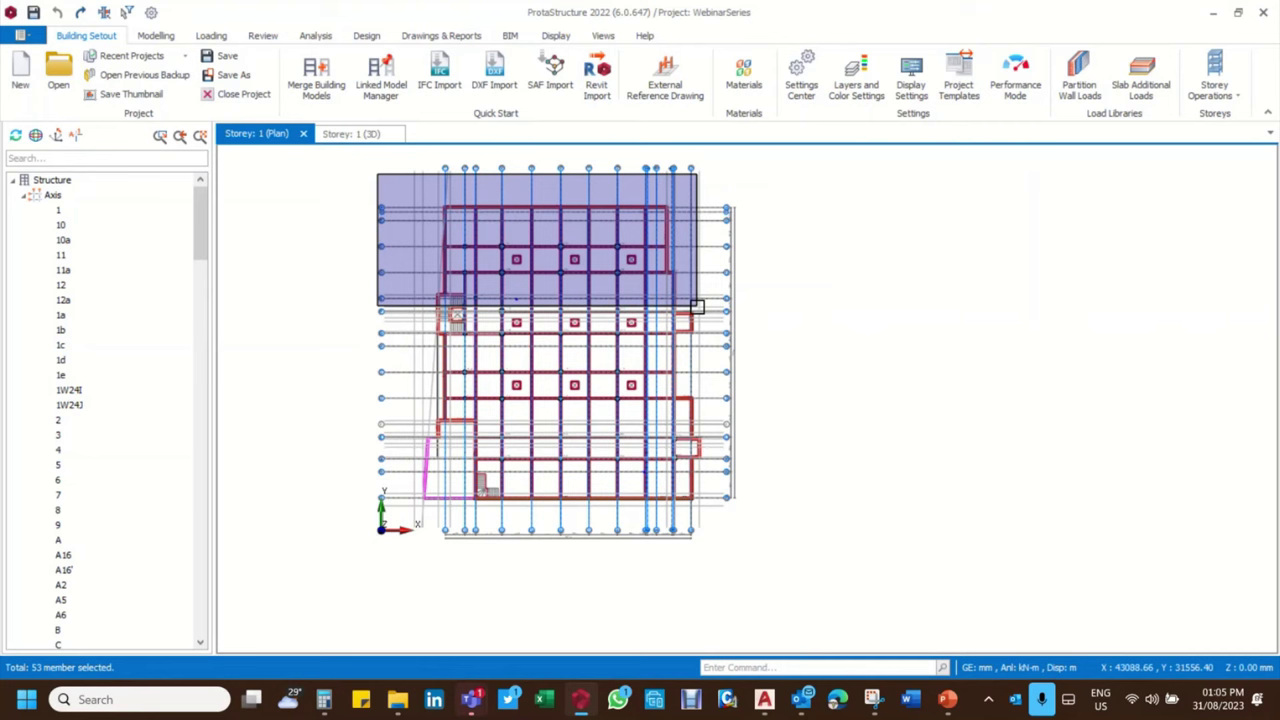
{"action": "left_click_drag", "start_coordinate": [697, 306], "coordinate": [697, 306]}
{"action": "scroll", "coordinate": [697, 306], "scroll_direction": "up", "scroll_amount": 3}
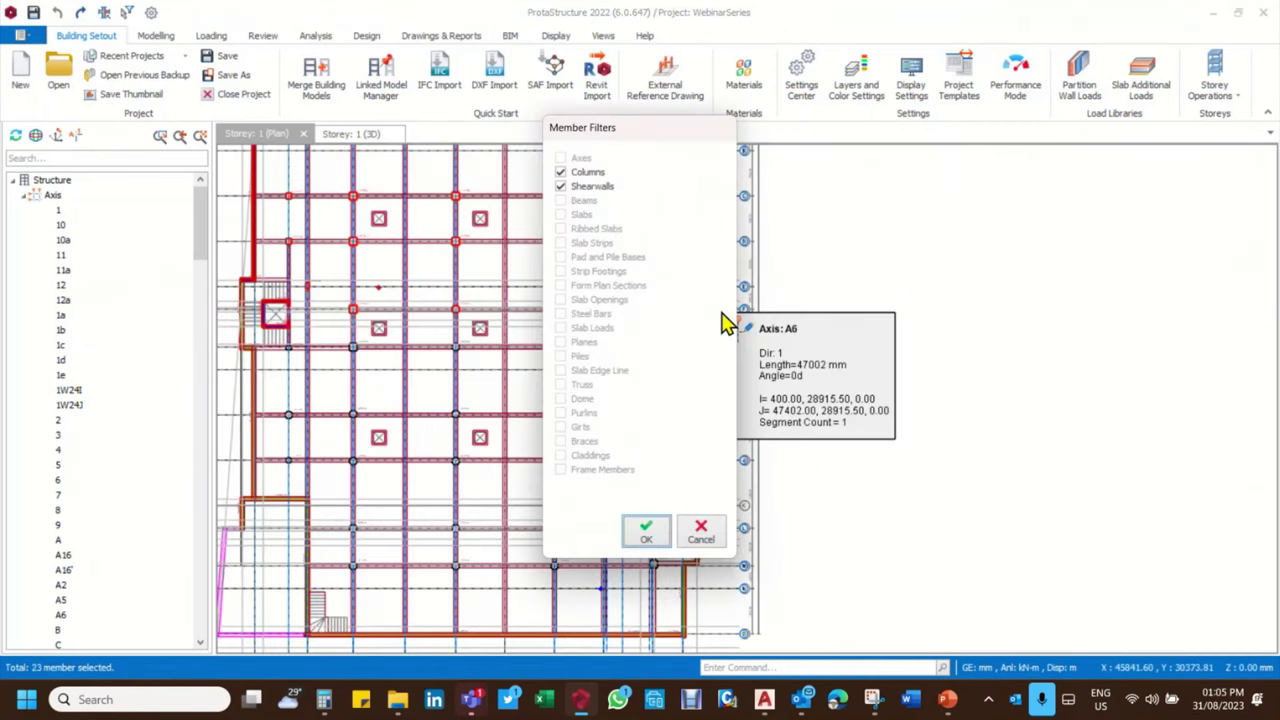
{"action": "left_click", "coordinate": [646, 533]}
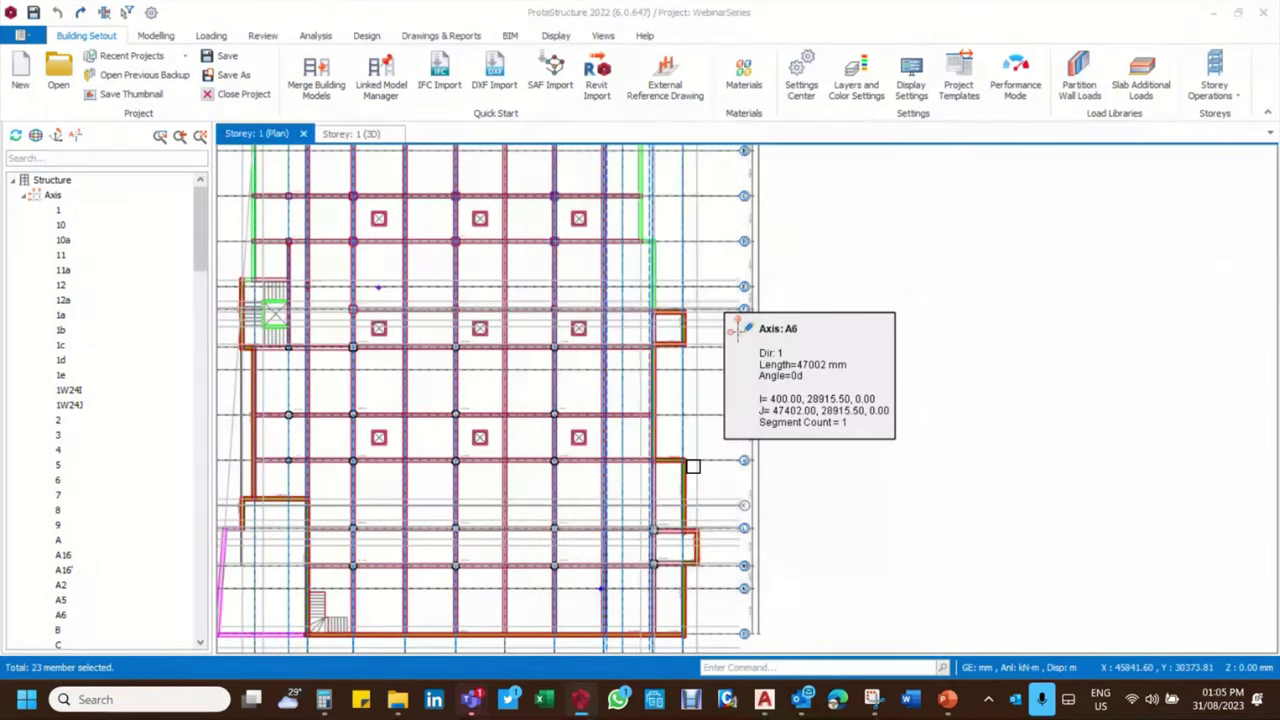
Delete the three shearwalls of the projecting bay on the east side of storey 1 between grids F and G
{"action": "scroll", "coordinate": [680, 323], "scroll_direction": "up", "scroll_amount": 3}
{"action": "left_click_drag", "start_coordinate": [545, 218], "coordinate": [762, 407]}
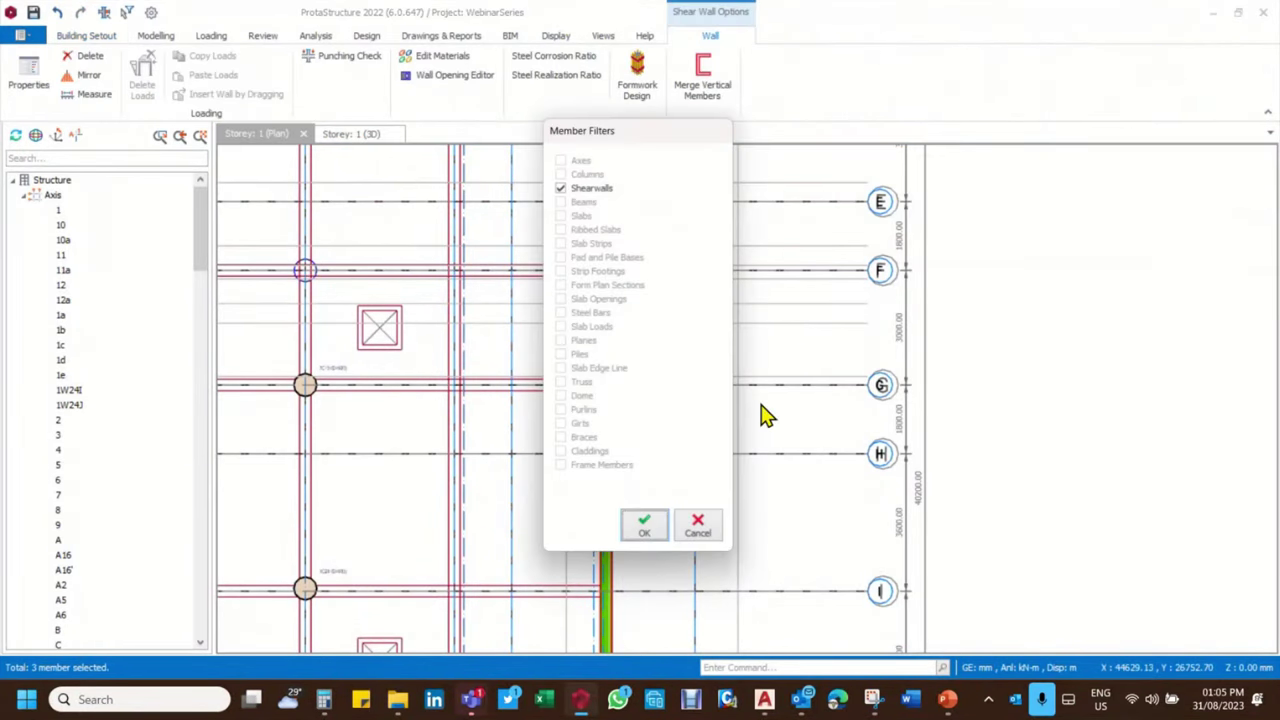
{"action": "left_click", "coordinate": [649, 526]}
{"action": "scroll", "coordinate": [742, 374], "scroll_direction": "down", "scroll_amount": 5}
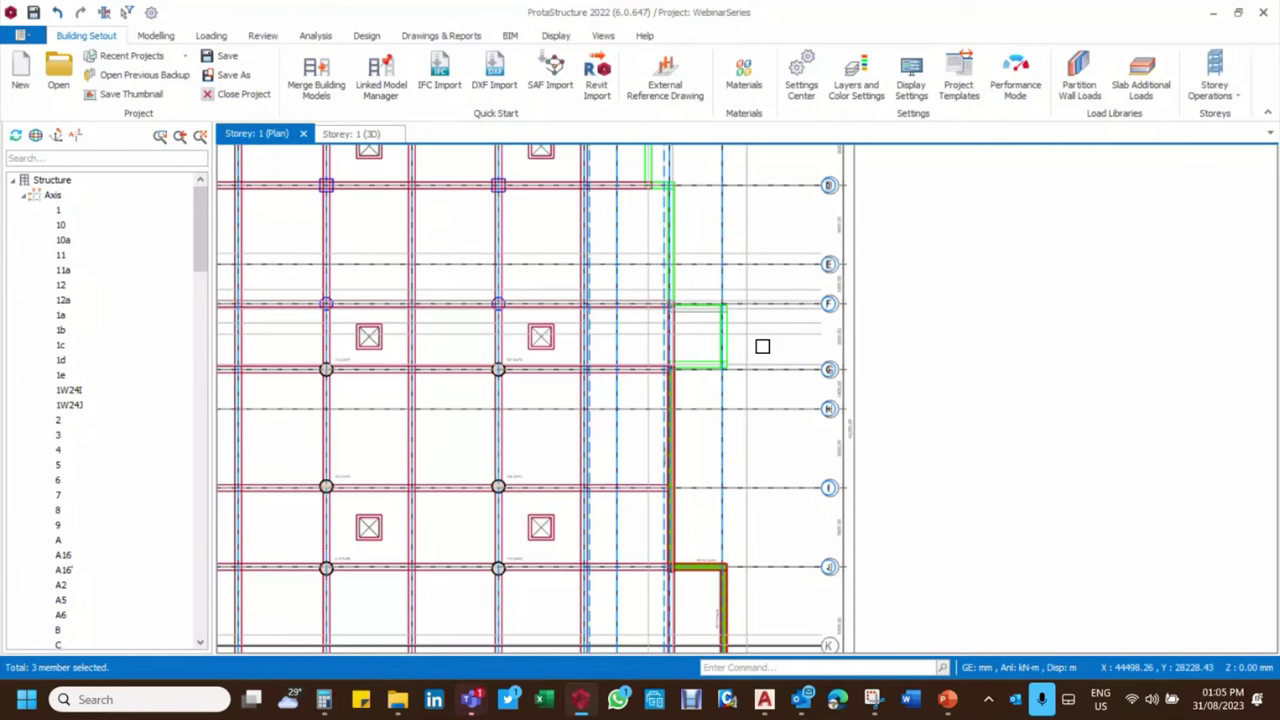
{"action": "scroll", "coordinate": [534, 380], "scroll_direction": "up", "scroll_amount": 2}
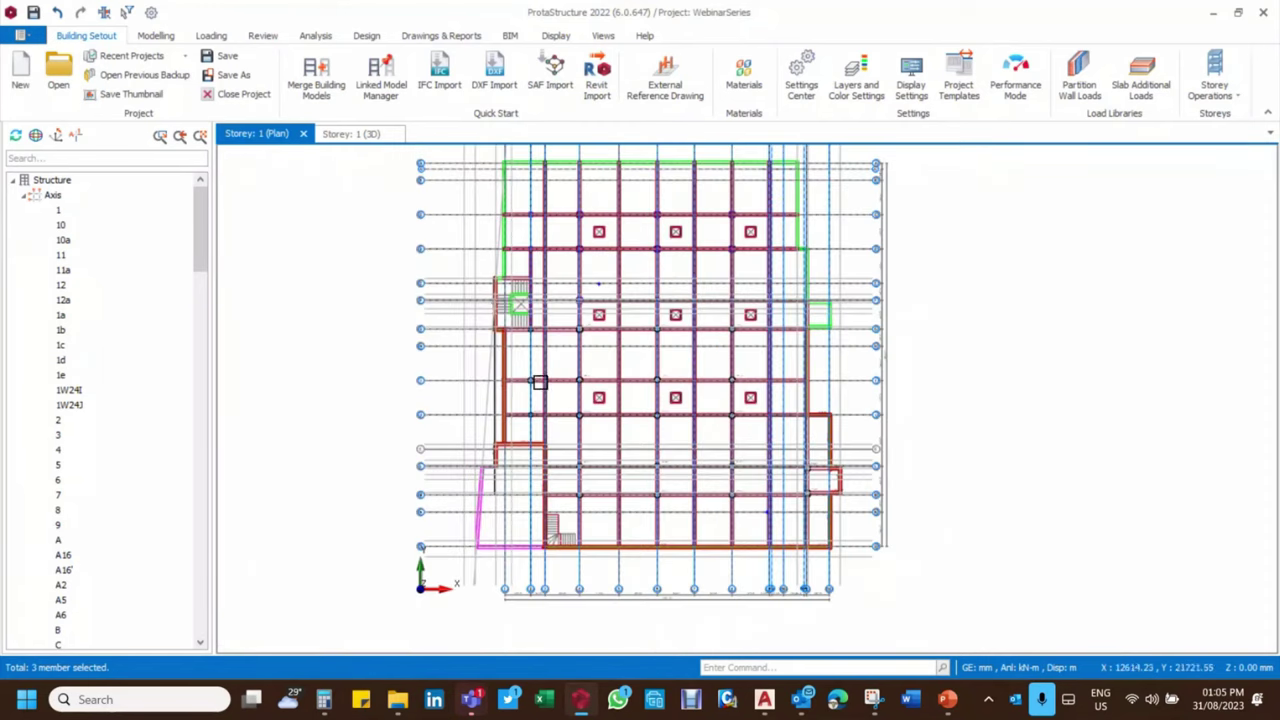
Delete the storey 1 columns and shearwalls along the west side near axes 1 and 2, from the stair to the wall by grid K
{"action": "left_click_drag", "start_coordinate": [437, 201], "coordinate": [573, 454]}
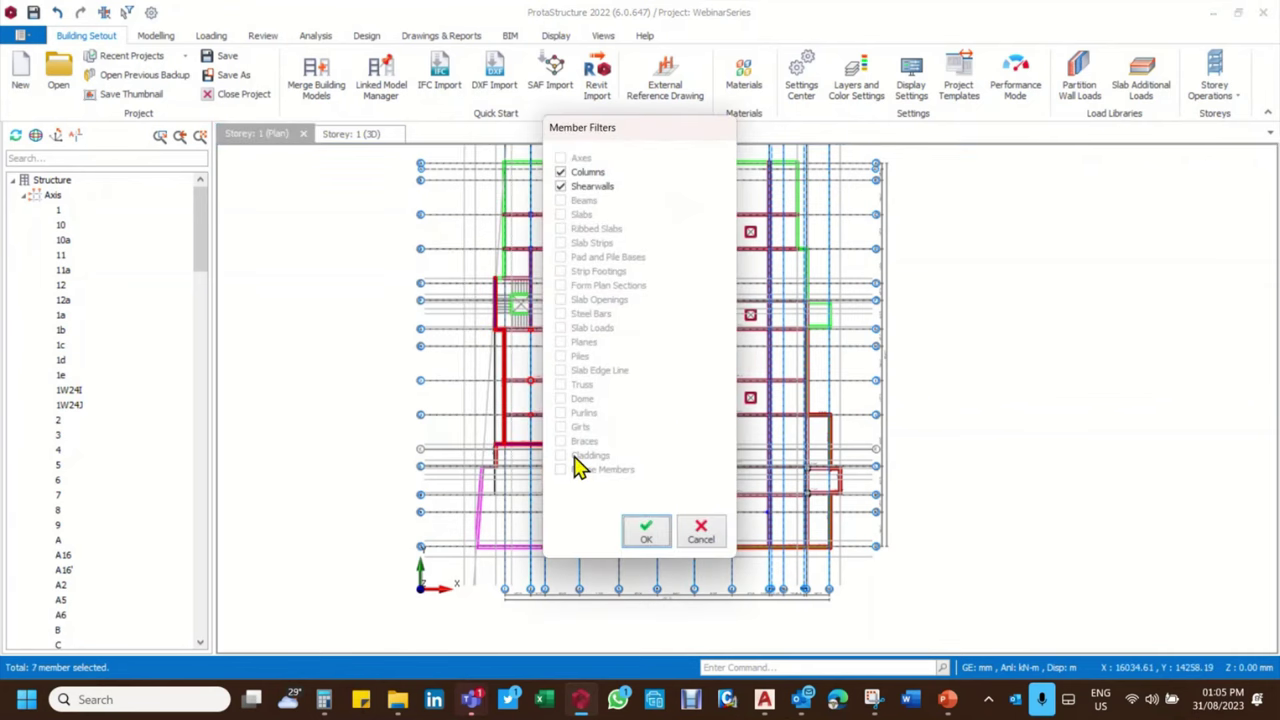
{"action": "left_click", "coordinate": [700, 528]}
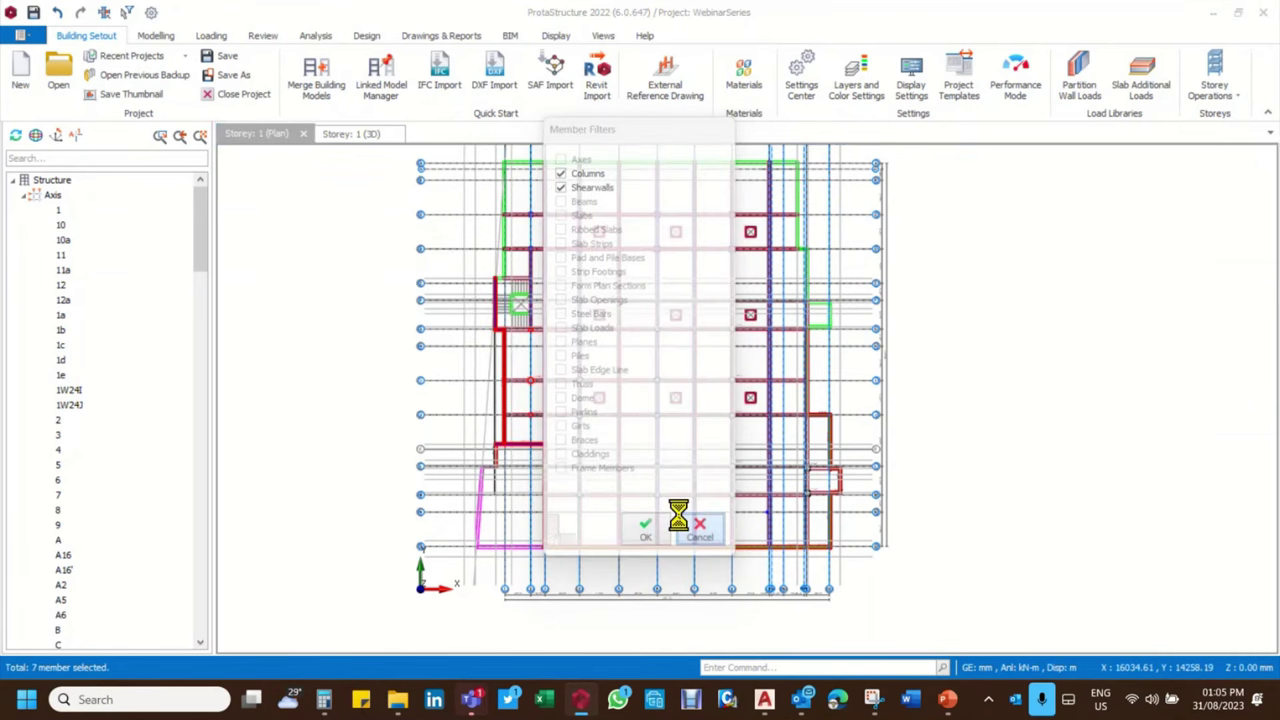
{"action": "scroll", "coordinate": [517, 451], "scroll_direction": "up", "scroll_amount": 2}
{"action": "scroll", "coordinate": [517, 460], "scroll_direction": "down", "scroll_amount": 1}
{"action": "left_click_drag", "start_coordinate": [441, 222], "coordinate": [576, 468]}
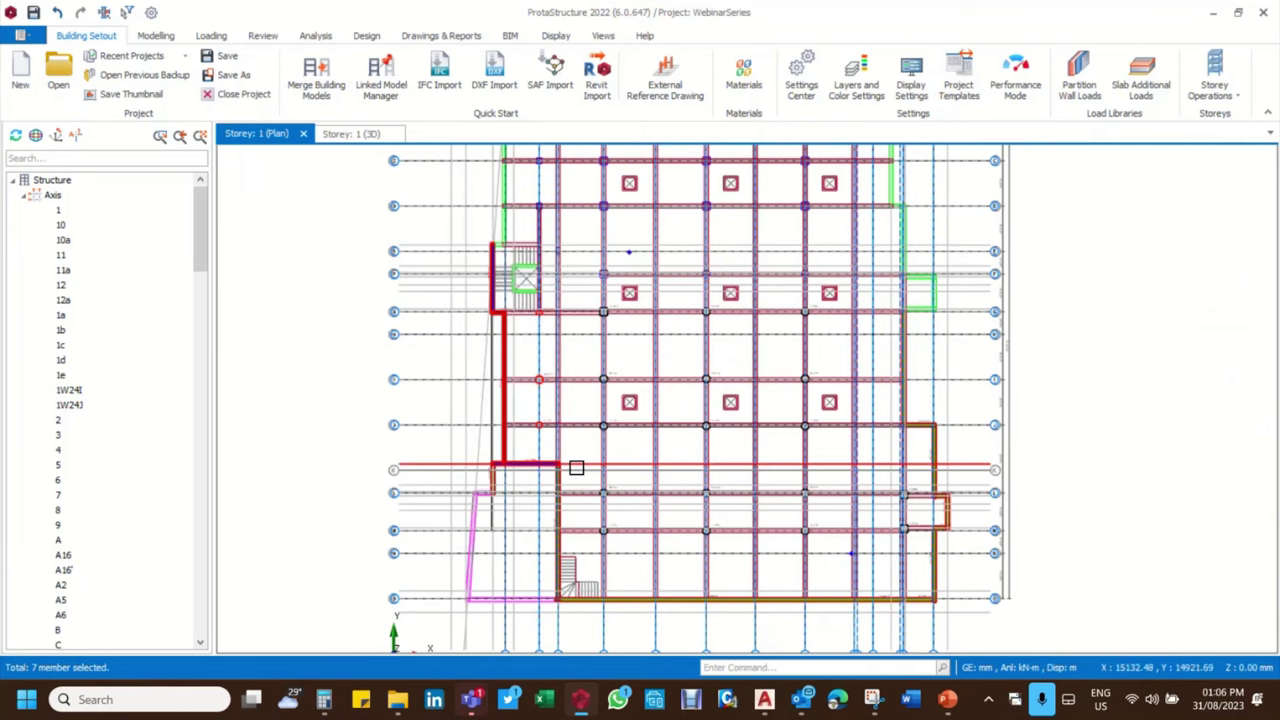
{"action": "scroll", "coordinate": [576, 468], "scroll_direction": "up", "scroll_amount": 3}
{"action": "left_click", "coordinate": [645, 532]}
Examine the remaining storey 1 walls along grid O and around the east projection between grids L and M
{"action": "scroll", "coordinate": [448, 395], "scroll_direction": "down", "scroll_amount": 4}
{"action": "scroll", "coordinate": [451, 394], "scroll_direction": "down", "scroll_amount": 2}
{"action": "scroll", "coordinate": [463, 449], "scroll_direction": "up", "scroll_amount": 1}
{"action": "scroll", "coordinate": [516, 529], "scroll_direction": "up", "scroll_amount": 2}
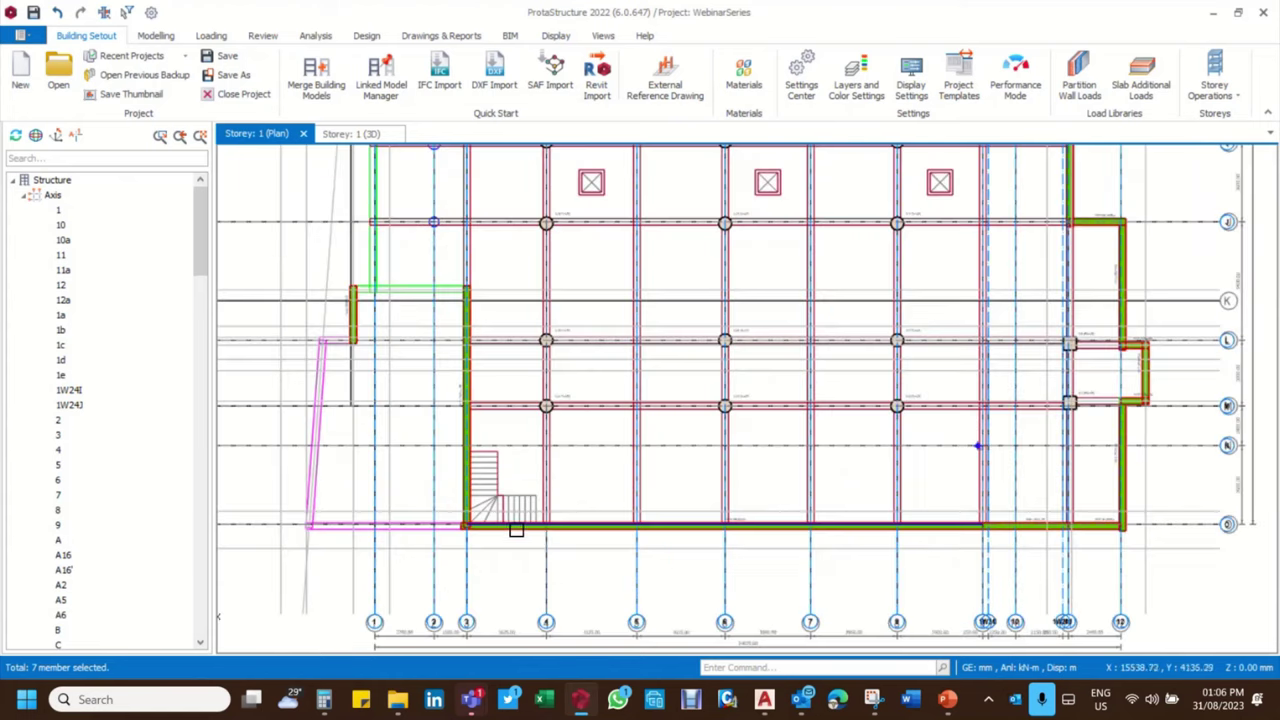
{"action": "scroll", "coordinate": [560, 534], "scroll_direction": "down", "scroll_amount": 2}
{"action": "scroll", "coordinate": [600, 525], "scroll_direction": "up", "scroll_amount": 2}
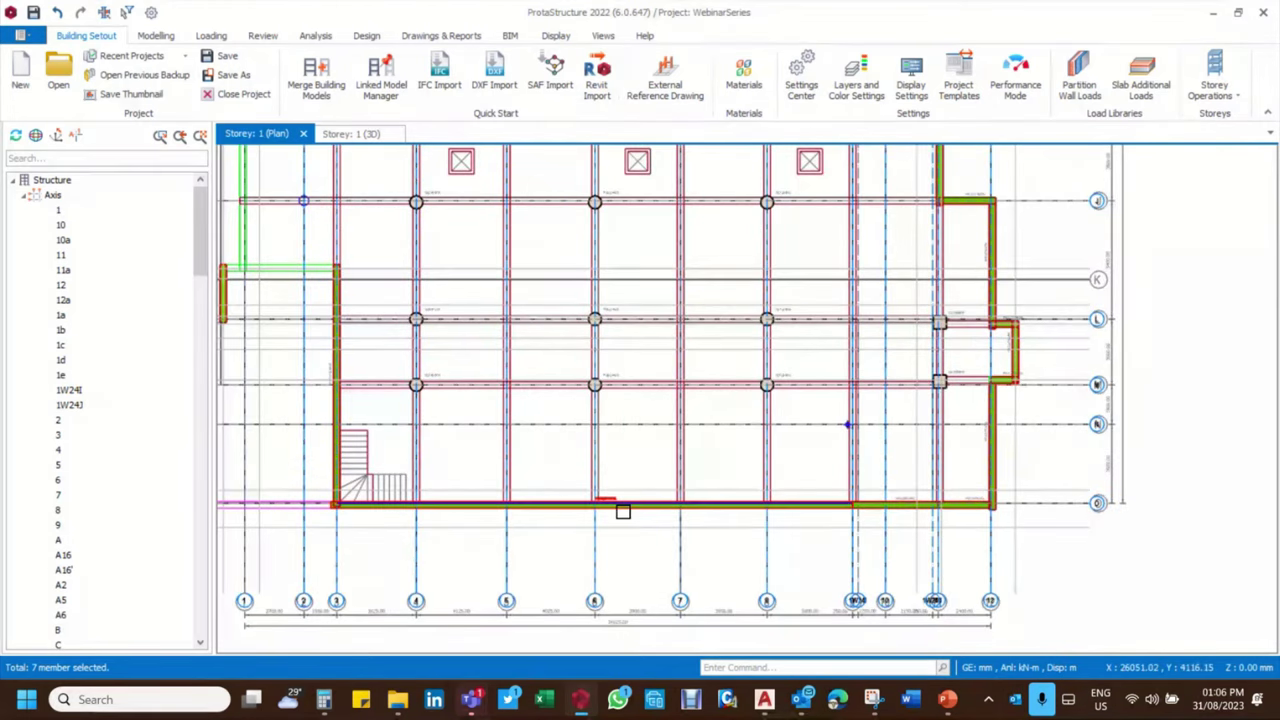
{"action": "scroll", "coordinate": [514, 520], "scroll_direction": "down", "scroll_amount": 1}
{"action": "scroll", "coordinate": [903, 423], "scroll_direction": "up", "scroll_amount": 3}
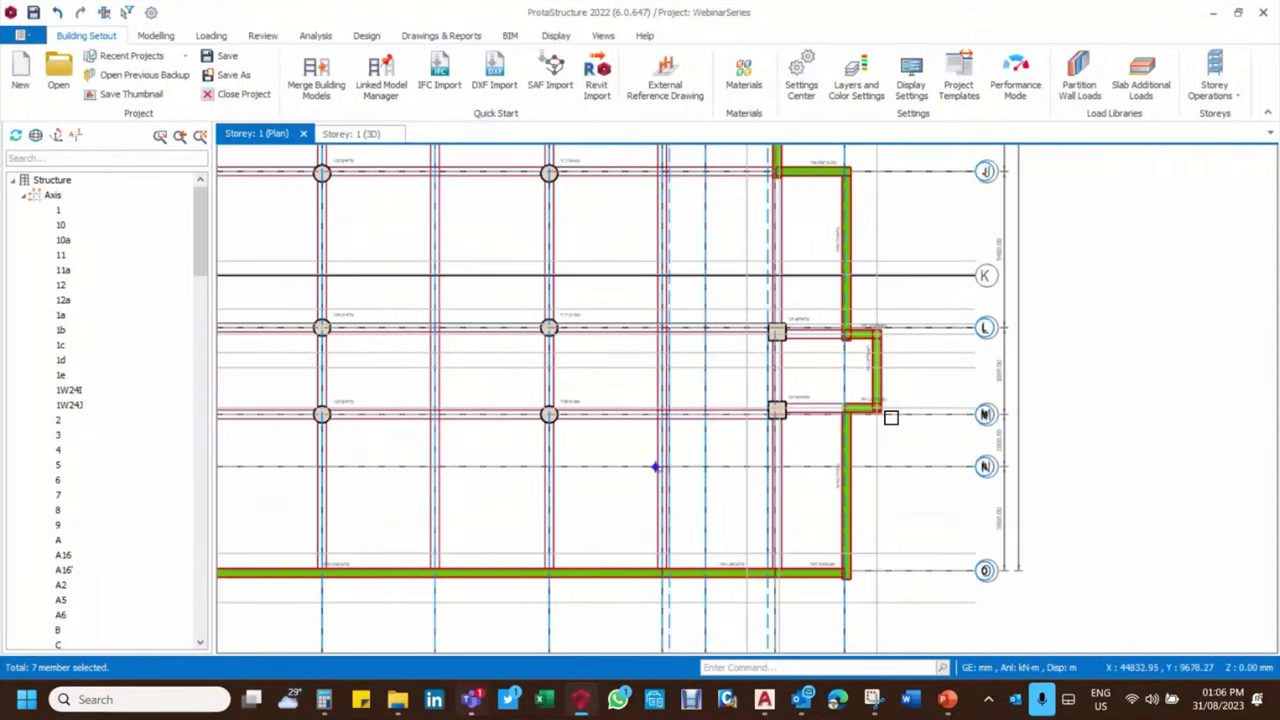
Delete the storey 1 interior columns on axes 4, 6 and 8 at grids G, I, J and L
{"action": "scroll", "coordinate": [891, 417], "scroll_direction": "down", "scroll_amount": 3}
{"action": "left_click_drag", "start_coordinate": [618, 258], "coordinate": [869, 534]}
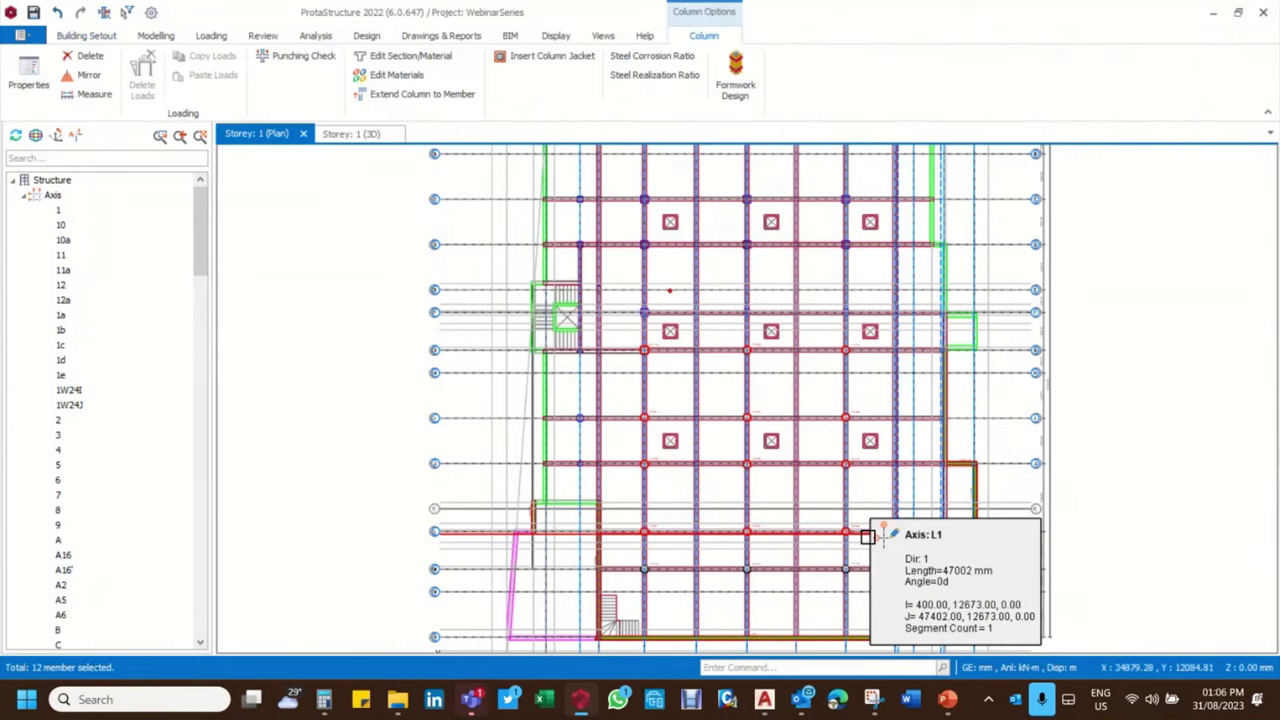
{"action": "left_click", "coordinate": [646, 530]}
{"action": "key", "text": "Escape"}
{"action": "scroll", "coordinate": [600, 400], "scroll_direction": "up", "scroll_amount": 4}
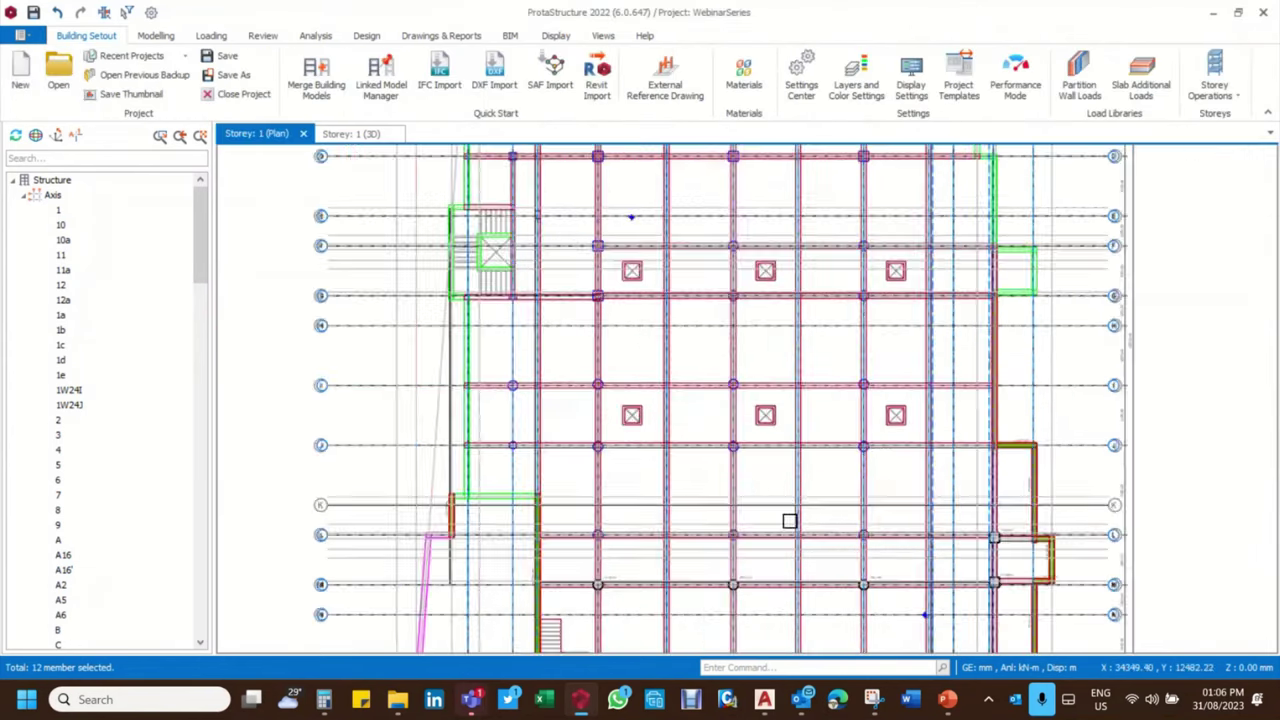
Delete the three storey 1 columns on grid M at axes 4, 6 and 8
{"action": "scroll", "coordinate": [596, 363], "scroll_direction": "down", "scroll_amount": 3}
{"action": "left_click_drag", "start_coordinate": [510, 358], "coordinate": [809, 503]}
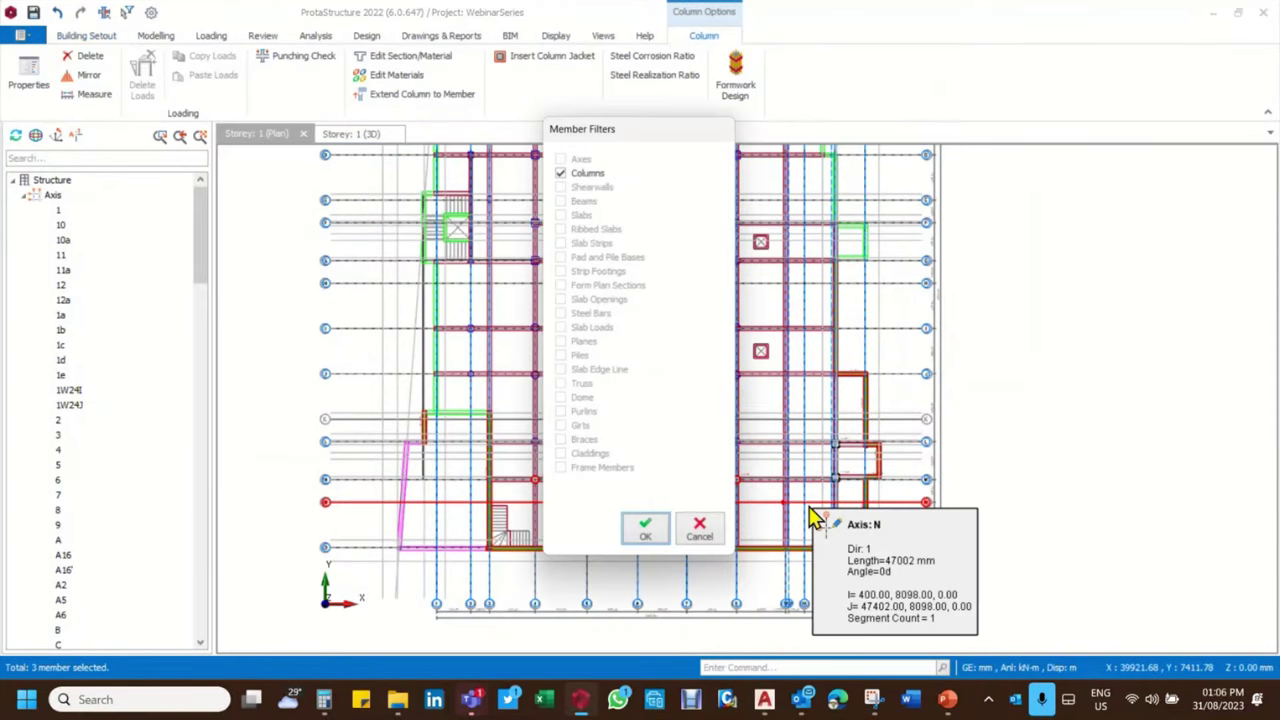
{"action": "left_click", "coordinate": [646, 532]}
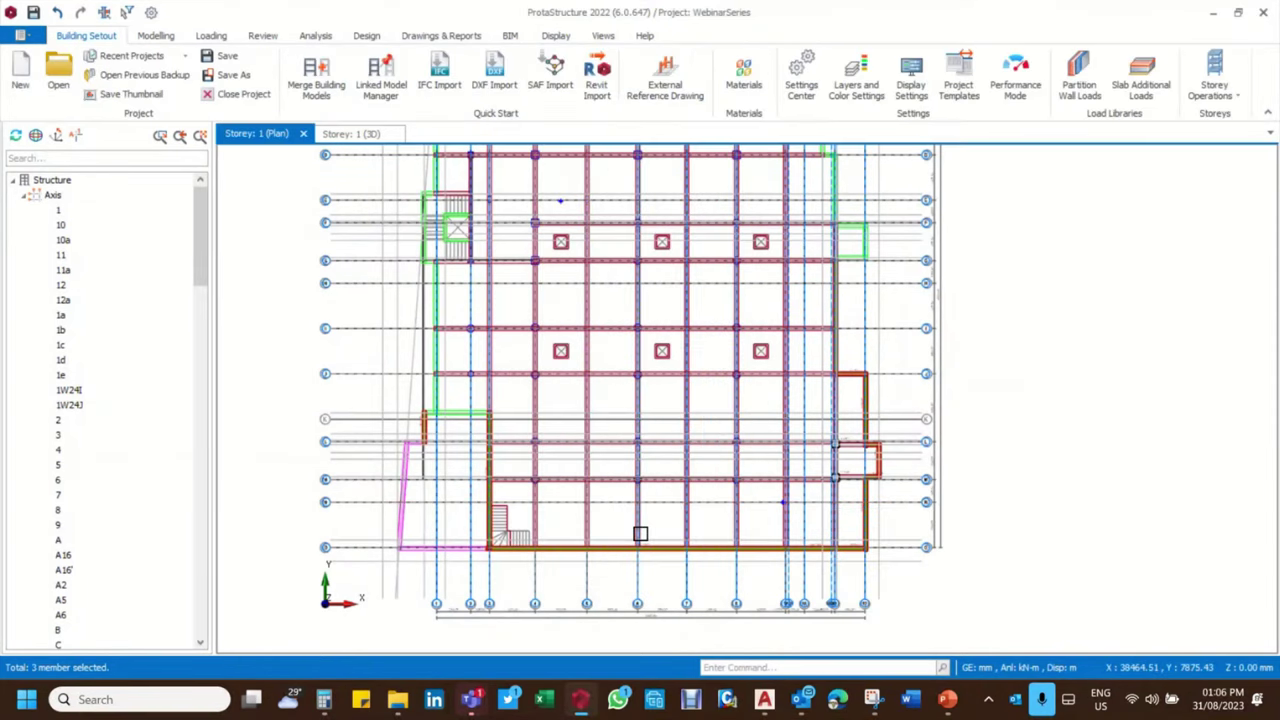
Delete the two square storey 1 columns near axis 11 at grids L and M
{"action": "scroll", "coordinate": [640, 533], "scroll_direction": "up", "scroll_amount": 5}
{"action": "scroll", "coordinate": [677, 523], "scroll_direction": "down", "scroll_amount": 5}
{"action": "scroll", "coordinate": [694, 374], "scroll_direction": "up", "scroll_amount": 5}
{"action": "left_click_drag", "start_coordinate": [677, 321], "coordinate": [801, 560]}
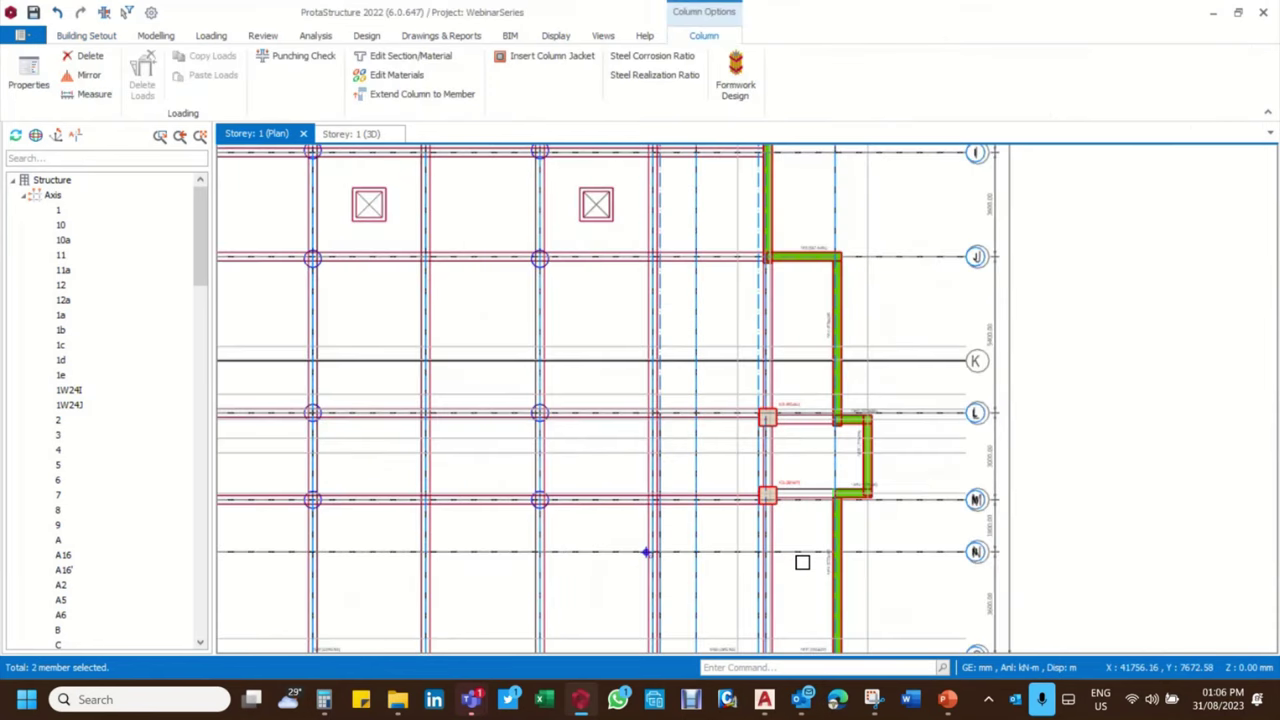
{"action": "left_click", "coordinate": [646, 533]}
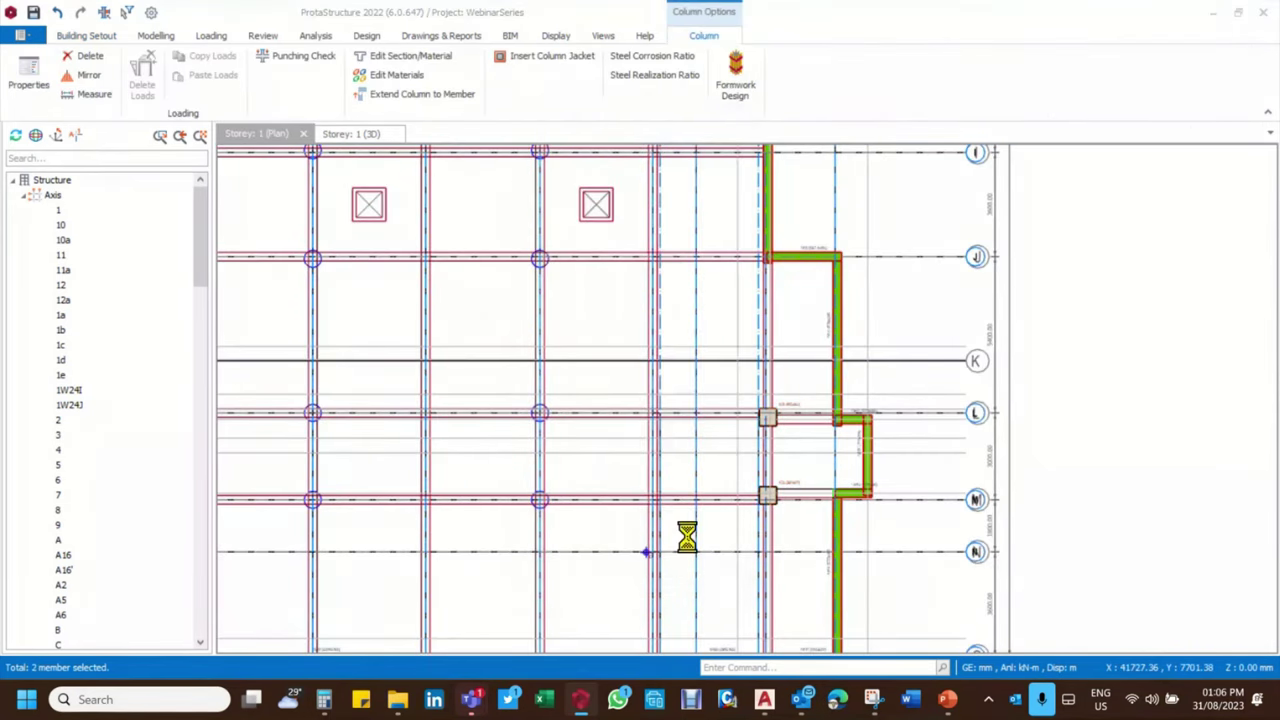
Check the remaining storey 1 walls across the plan and save the project
{"action": "scroll", "coordinate": [576, 341], "scroll_direction": "down", "scroll_amount": 3}
{"action": "scroll", "coordinate": [576, 341], "scroll_direction": "up", "scroll_amount": 3}
{"action": "scroll", "coordinate": [576, 341], "scroll_direction": "down", "scroll_amount": 2}
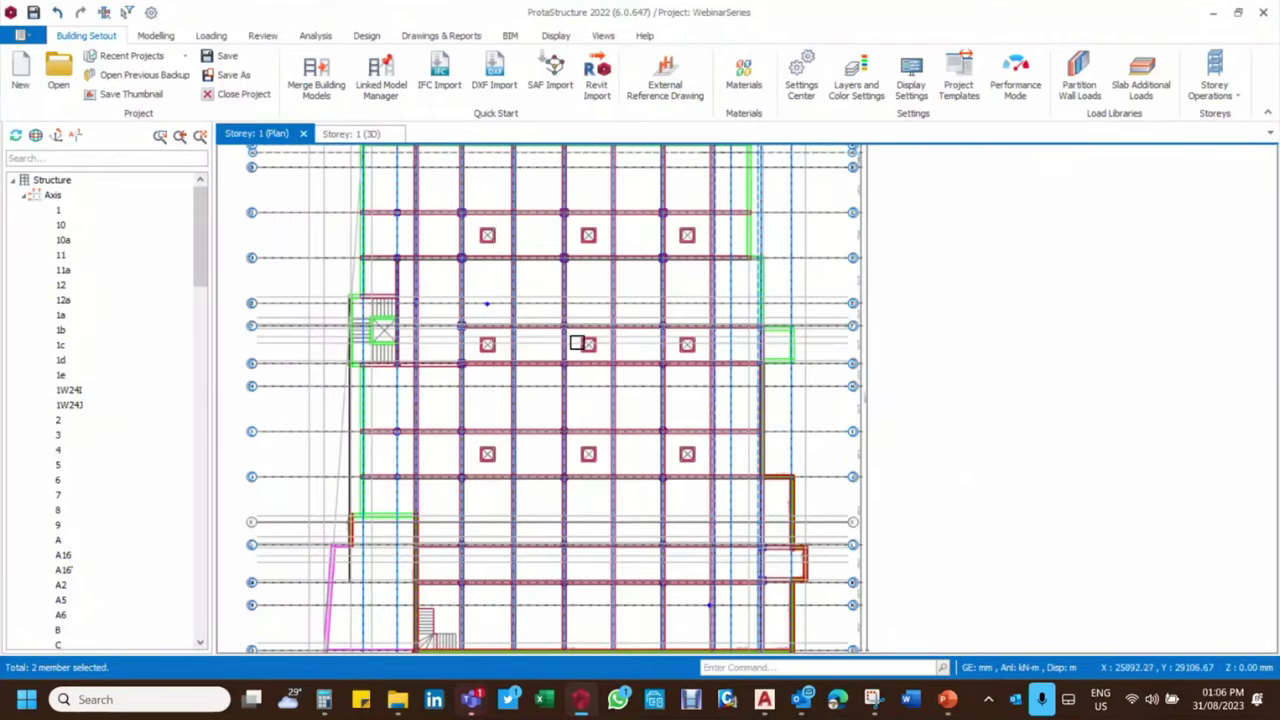
{"action": "scroll", "coordinate": [502, 211], "scroll_direction": "up", "scroll_amount": 3}
{"action": "scroll", "coordinate": [554, 317], "scroll_direction": "down", "scroll_amount": 2}
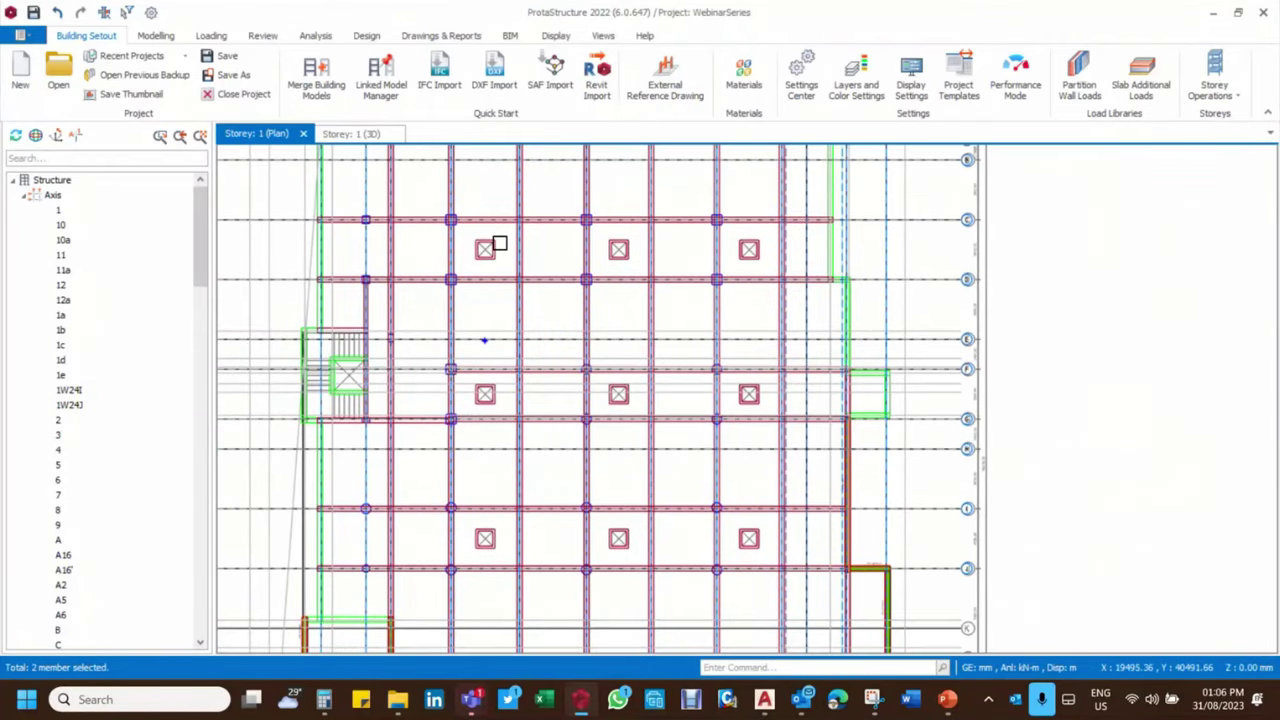
{"action": "scroll", "coordinate": [457, 183], "scroll_direction": "down", "scroll_amount": 2}
{"action": "scroll", "coordinate": [461, 180], "scroll_direction": "up", "scroll_amount": 2}
{"action": "scroll", "coordinate": [461, 180], "scroll_direction": "down", "scroll_amount": 3}
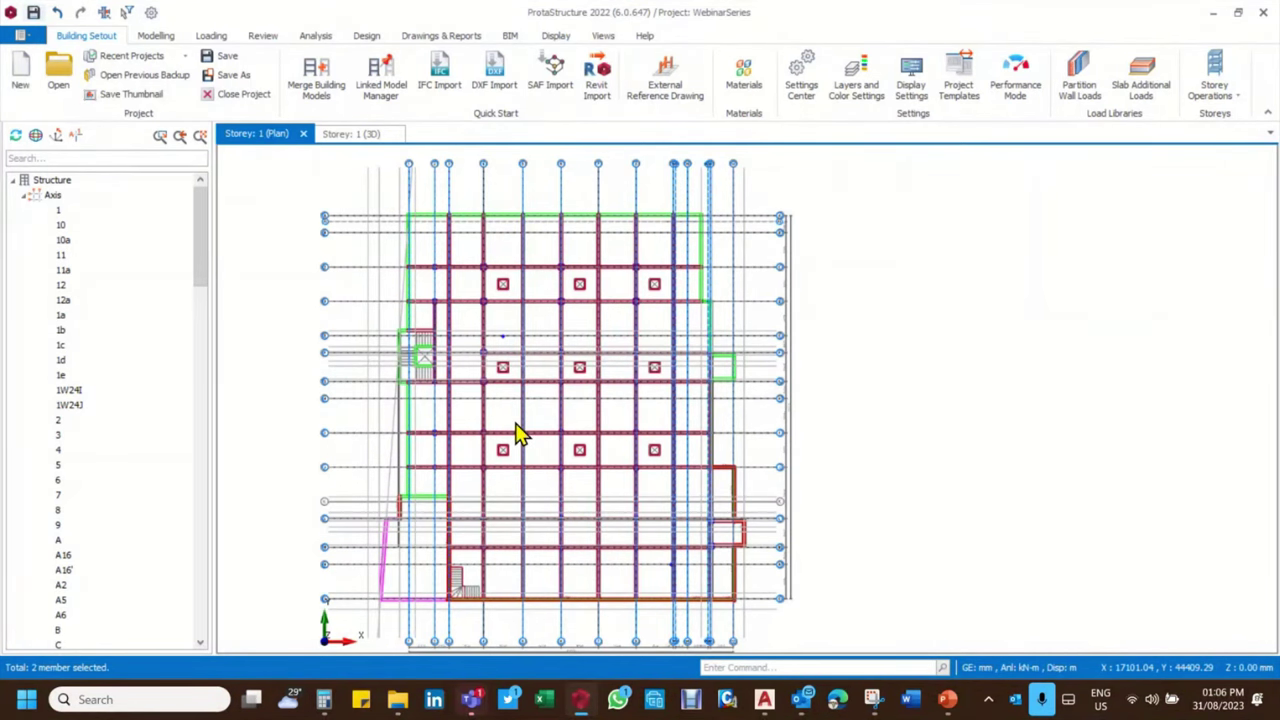
{"action": "key", "text": "ctrl+s"}
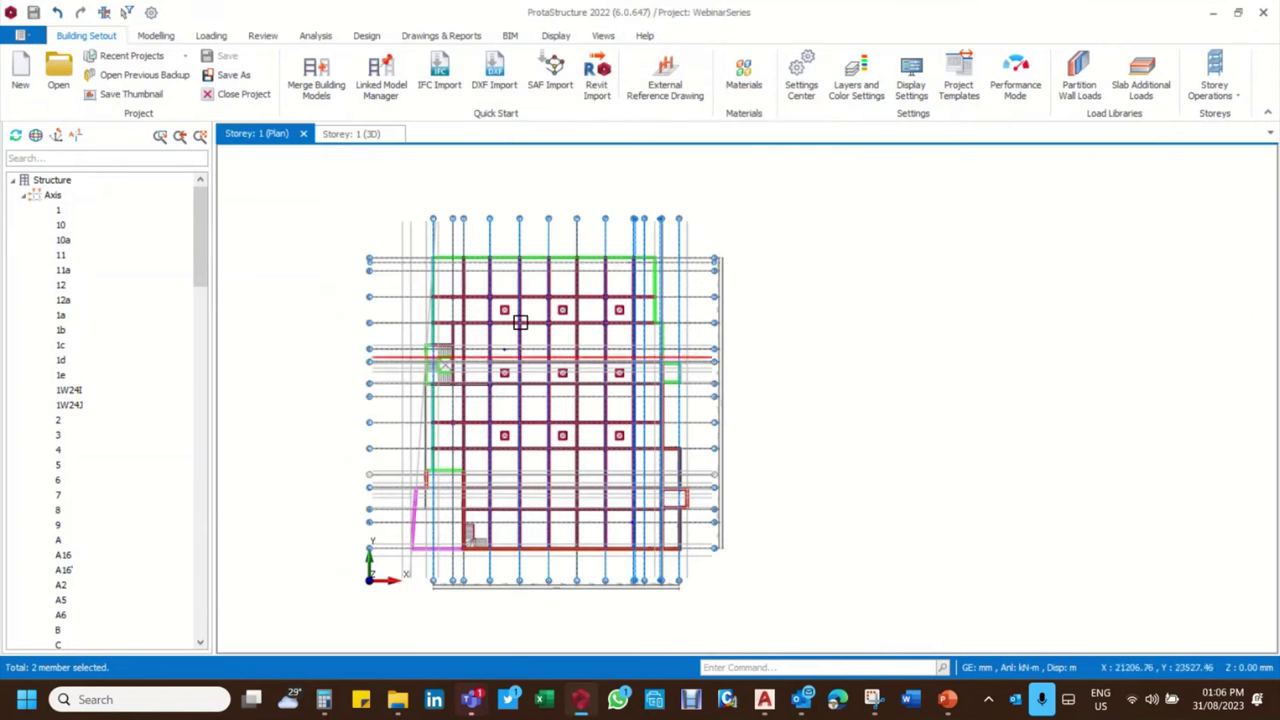
Inspect the remaining walls and columns from the front in the storey 1 3D view
{"action": "left_click", "coordinate": [350, 134]}
{"action": "mouse_move", "coordinate": [620, 430]}
{"action": "middle_mouse_down"}
{"action": "mouse_move", "coordinate": [677, 494]}
{"action": "mouse_move", "coordinate": [723, 429]}
{"action": "mouse_move", "coordinate": [717, 491]}
{"action": "mouse_move", "coordinate": [692, 493]}
{"action": "mouse_move", "coordinate": [857, 457]}
{"action": "mouse_move", "coordinate": [814, 404]}
{"action": "mouse_move", "coordinate": [814, 429]}
{"action": "mouse_move", "coordinate": [645, 555]}
{"action": "middle_mouse_up"}
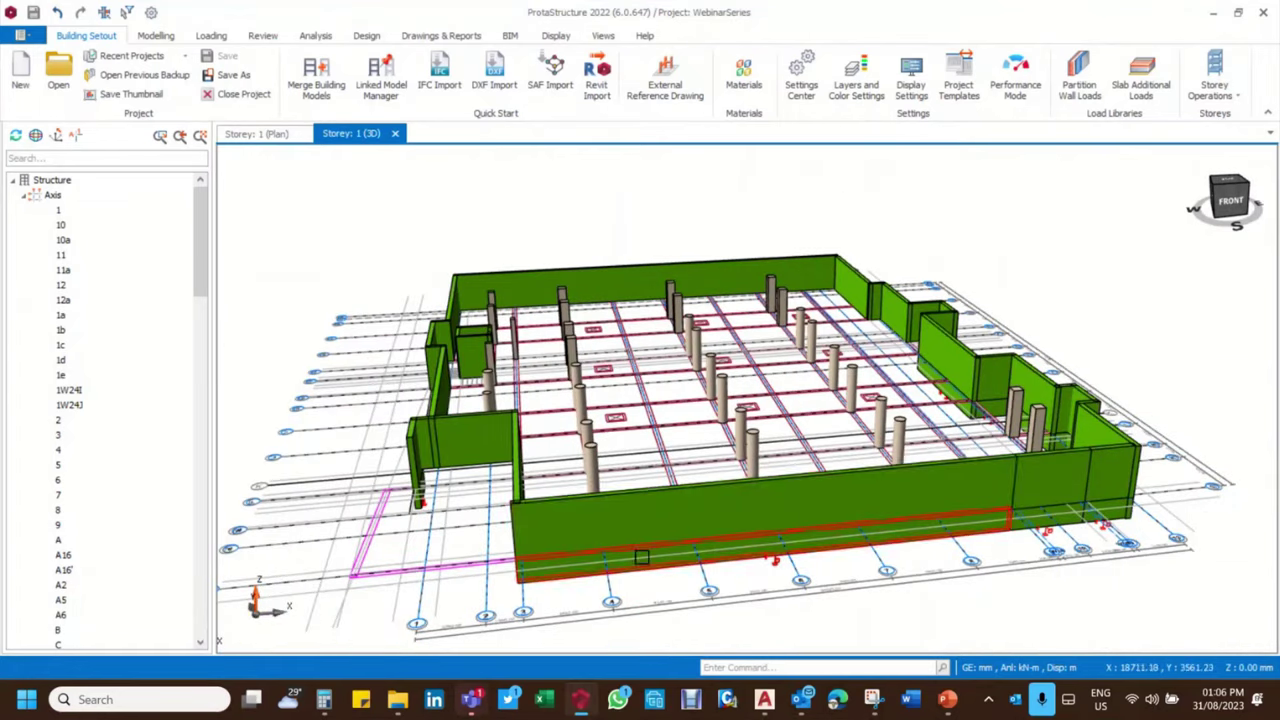
{"action": "left_click", "coordinate": [651, 506]}
{"action": "key", "text": "Escape"}
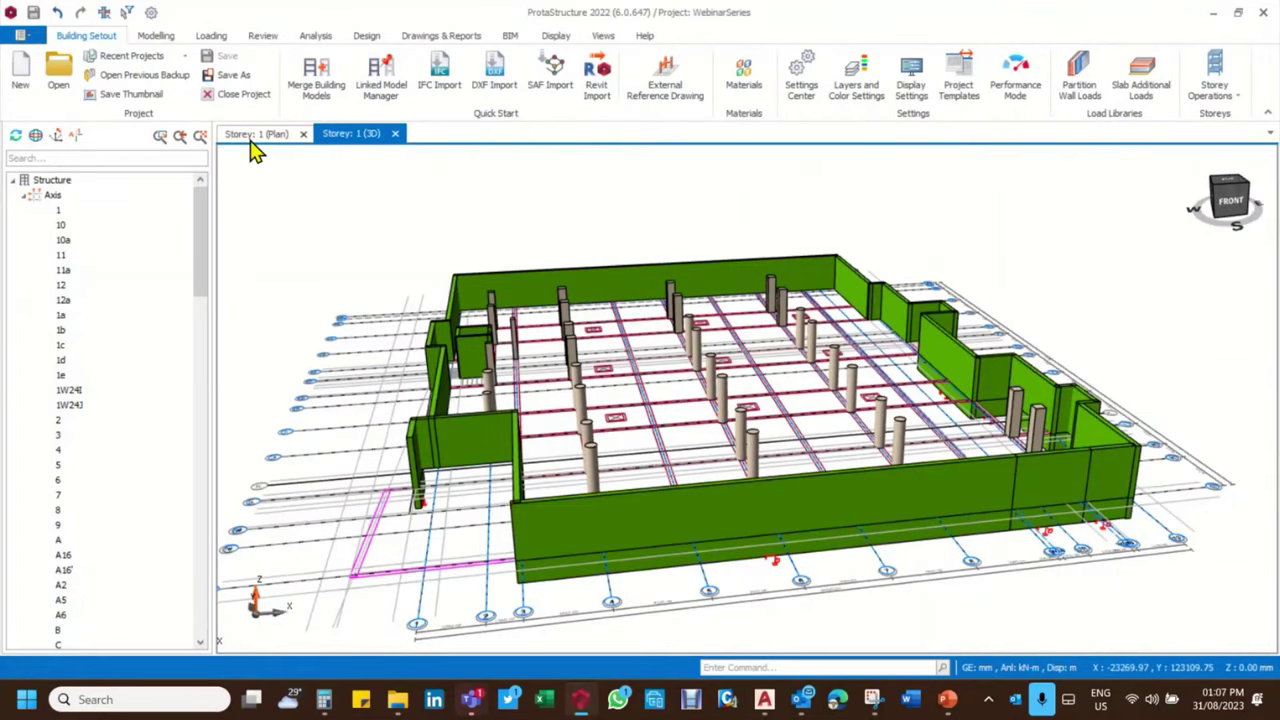
{"action": "mouse_move", "coordinate": [777, 612]}
{"action": "middle_mouse_down"}
{"action": "mouse_move", "coordinate": [777, 594]}
{"action": "mouse_move", "coordinate": [790, 603]}
{"action": "middle_mouse_up"}
{"action": "scroll", "coordinate": [737, 467], "scroll_direction": "up", "scroll_amount": 3}
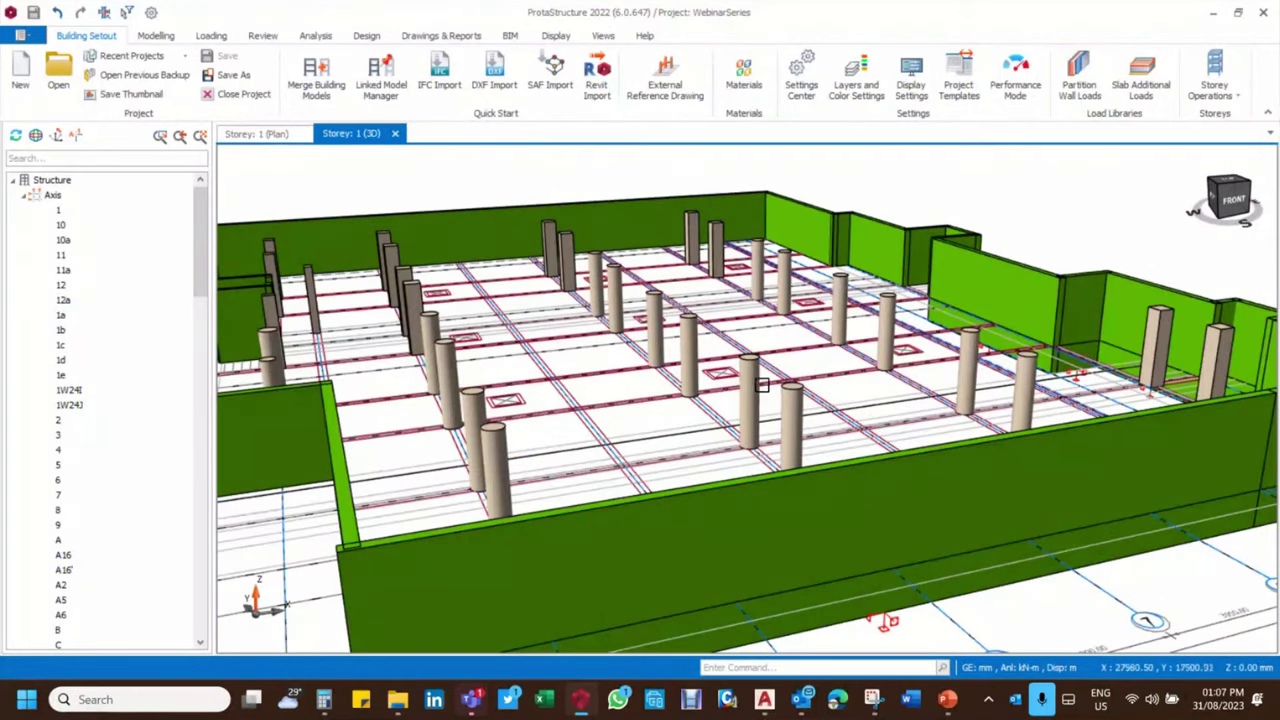
{"action": "scroll", "coordinate": [750, 410], "scroll_direction": "down", "scroll_amount": 3}
Delete the upper storey 2 walls along the building's front edge, up to the corner near axis 11
{"action": "left_click", "coordinate": [710, 475]}
{"action": "scroll", "coordinate": [1033, 421], "scroll_direction": "up", "scroll_amount": 3}
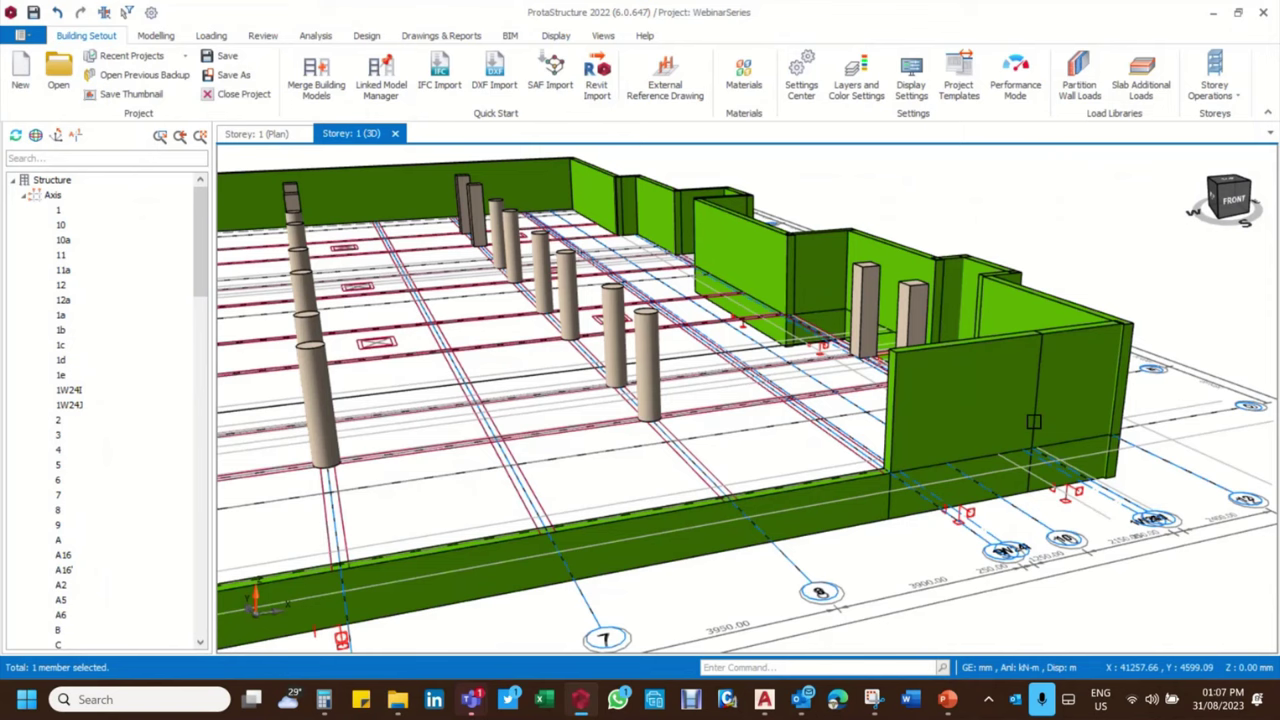
{"action": "scroll", "coordinate": [923, 451], "scroll_direction": "down", "scroll_amount": 3}
{"action": "scroll", "coordinate": [1183, 429], "scroll_direction": "up", "scroll_amount": 2}
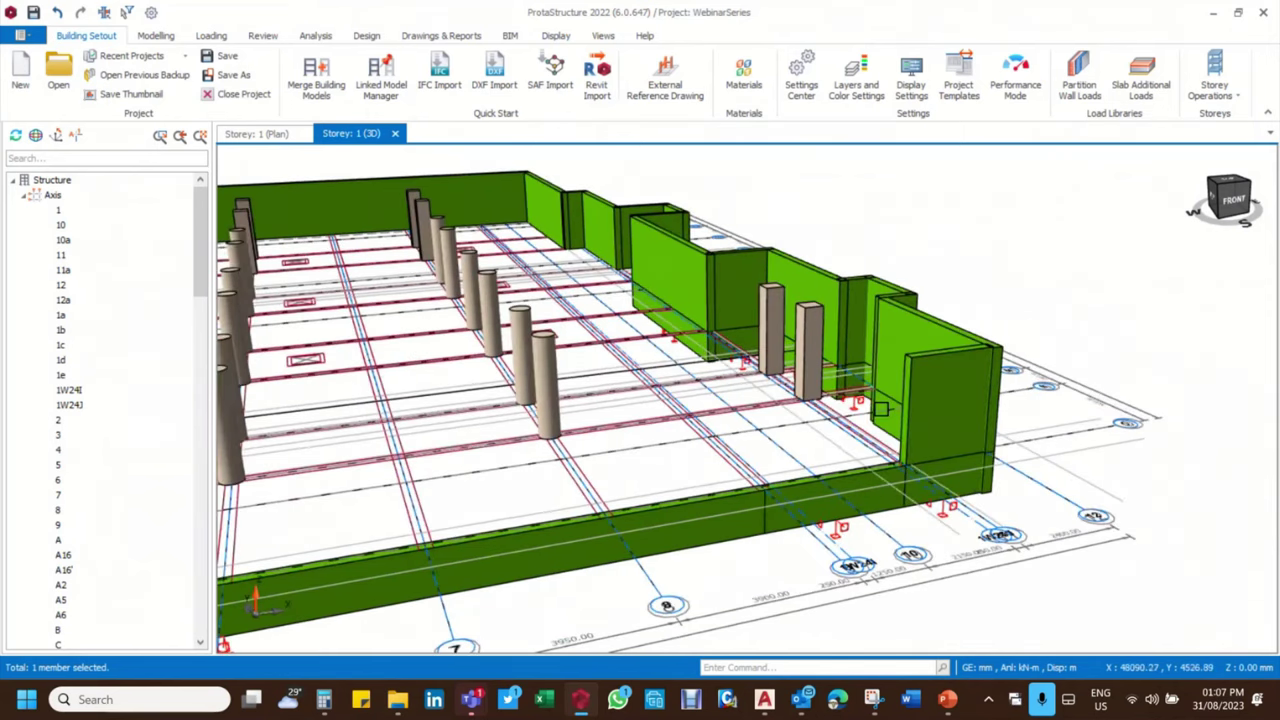
Delete six storey 2 walls along the stepped east side, from the front corner wall back to about grid H
{"action": "scroll", "coordinate": [880, 408], "scroll_direction": "down", "scroll_amount": 3}
{"action": "left_click", "coordinate": [922, 371]}
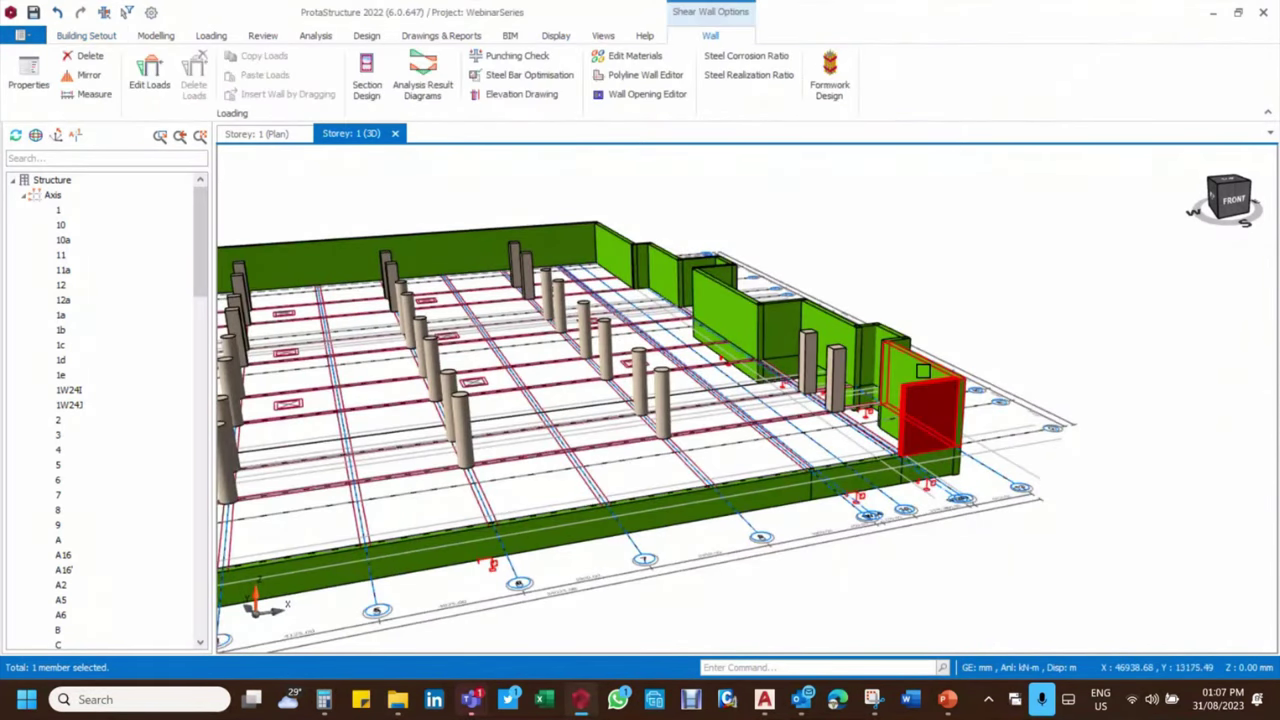
{"action": "left_click", "coordinate": [893, 333]}
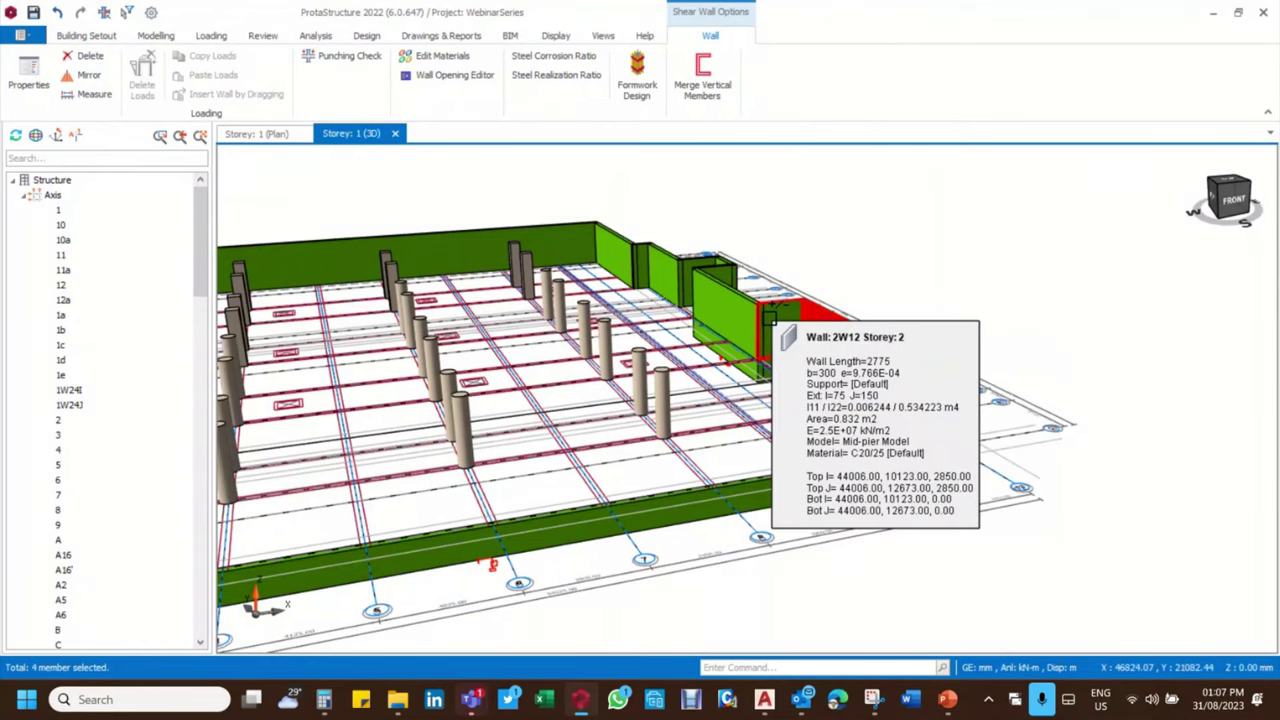
{"action": "left_click", "coordinate": [757, 313]}
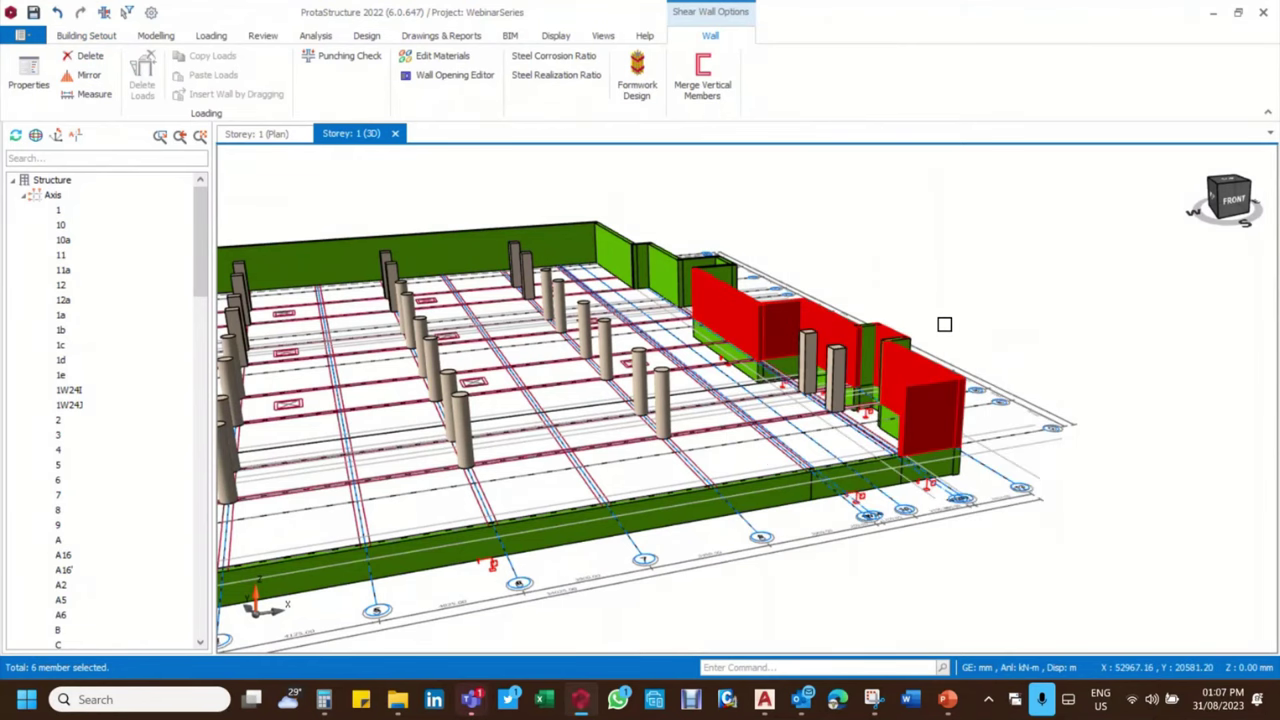
{"action": "right_click", "coordinate": [948, 330]}
{"action": "left_click", "coordinate": [648, 528]}
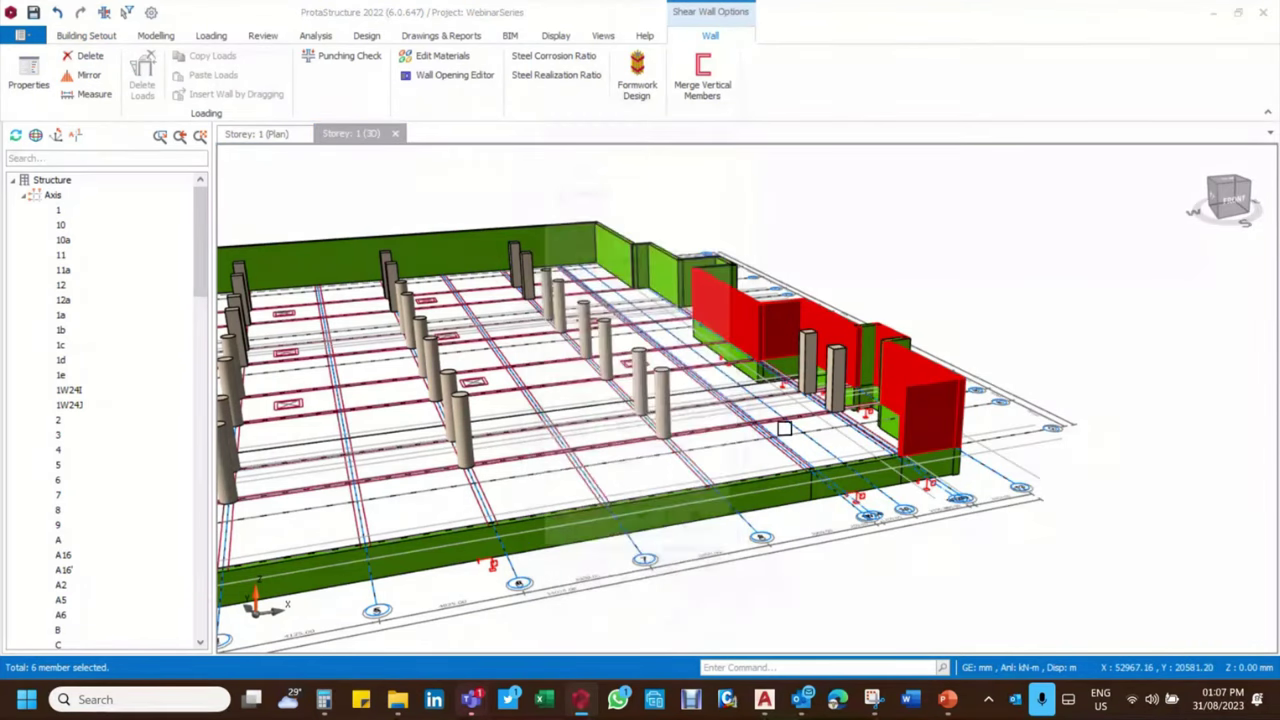
Delete the two leftover storey 2 walls on the east side near grids L and M
{"action": "middle_click_drag", "start_coordinate": [970, 403], "coordinate": [766, 571]}
{"action": "scroll", "coordinate": [695, 425], "scroll_direction": "up", "scroll_amount": 5}
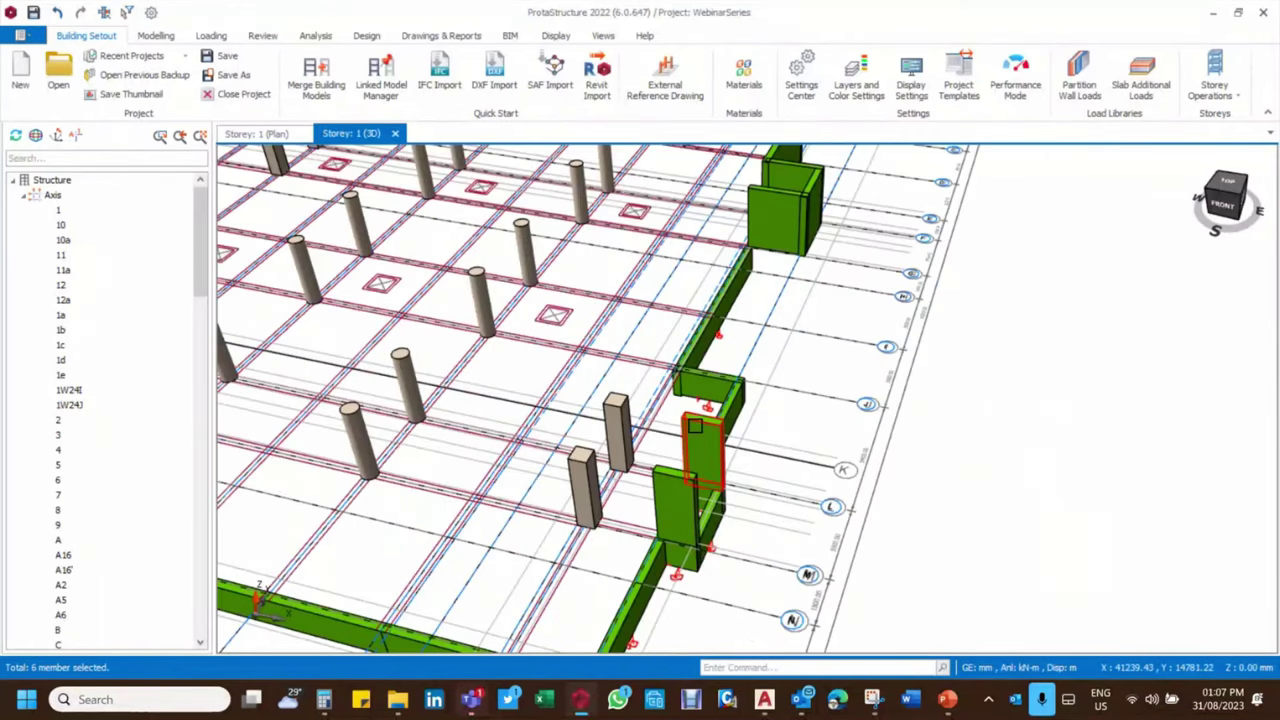
{"action": "left_click", "coordinate": [697, 428]}
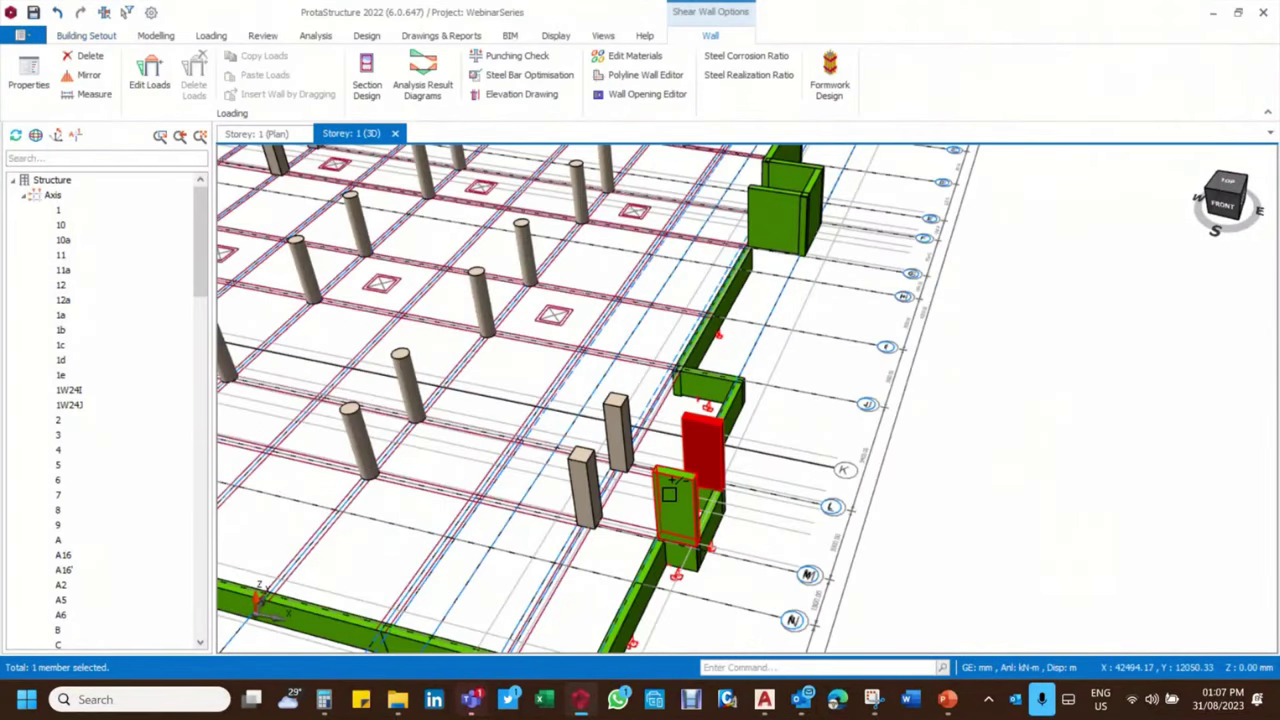
{"action": "left_click", "coordinate": [669, 493]}
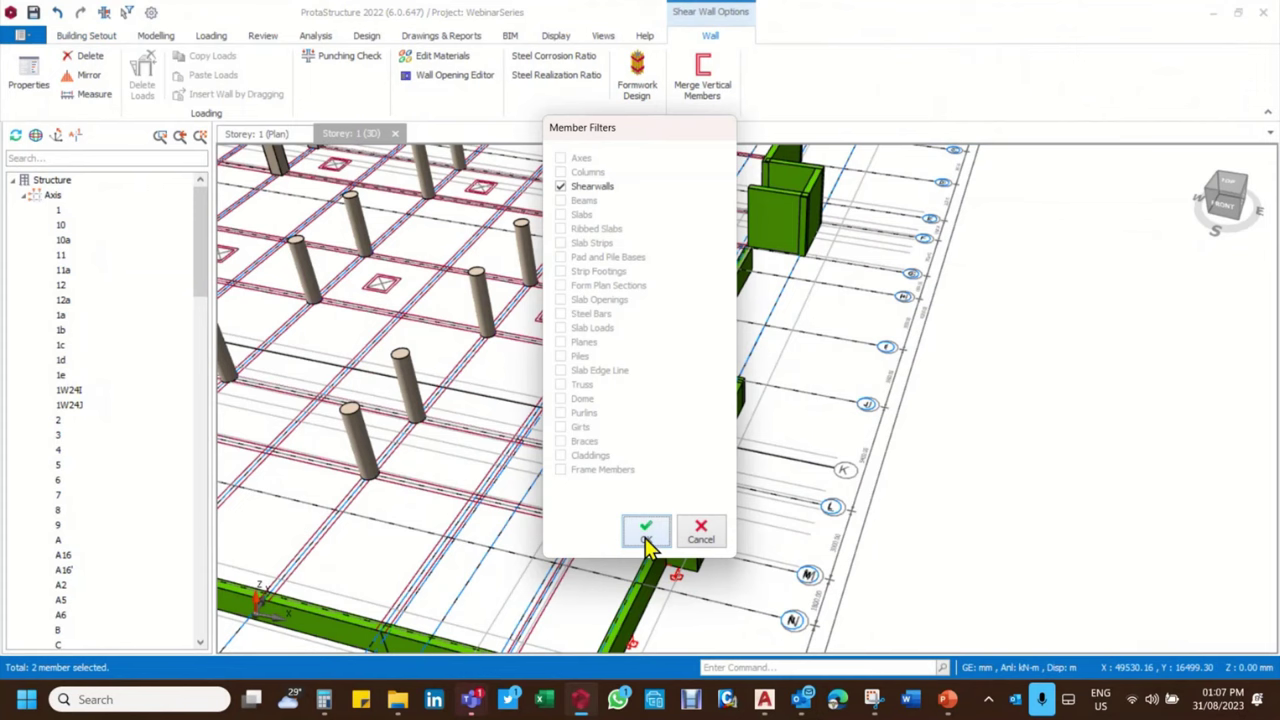
{"action": "left_click", "coordinate": [651, 530]}
Delete the long and the short storey 1 walls beneath the upper walls at the southwest recess
{"action": "middle_click_drag", "start_coordinate": [859, 415], "coordinate": [640, 470]}
{"action": "scroll", "coordinate": [589, 483], "scroll_direction": "up", "scroll_amount": 5}
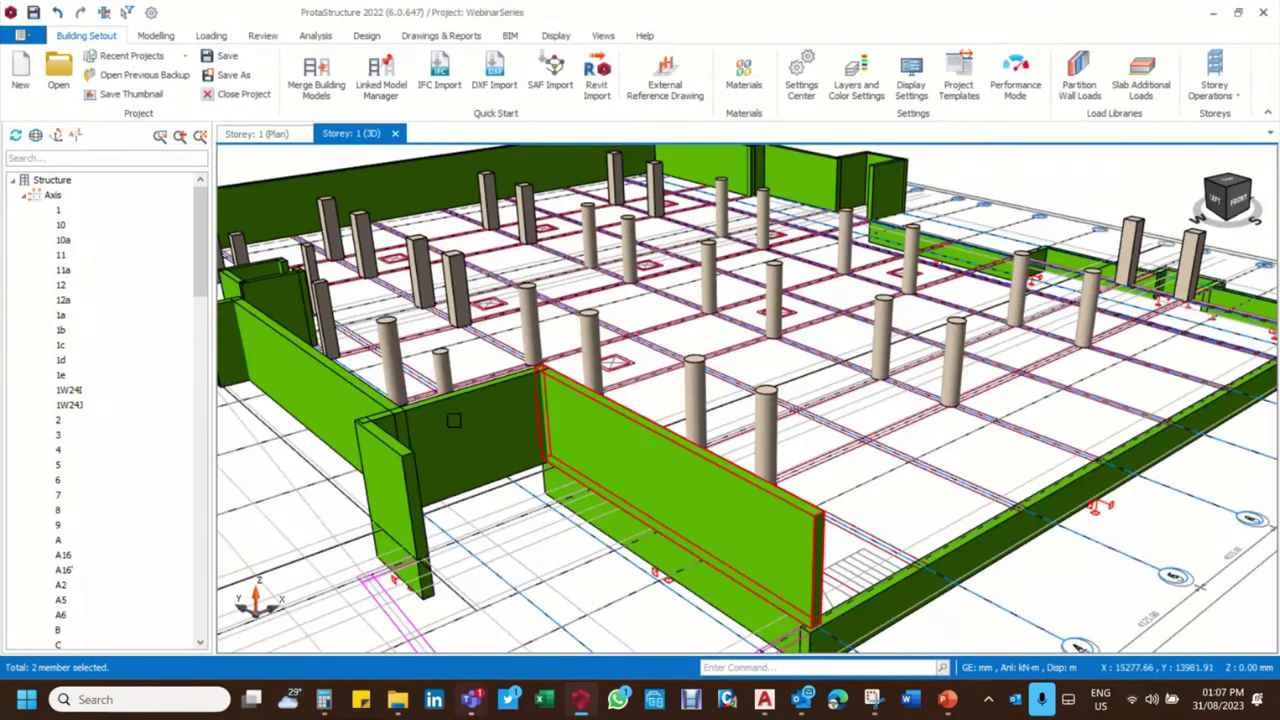
{"action": "left_click", "coordinate": [560, 430]}
{"action": "mouse_move", "coordinate": [680, 436]}
{"action": "middle_mouse_down"}
{"action": "mouse_move", "coordinate": [646, 457]}
{"action": "mouse_move", "coordinate": [674, 446]}
{"action": "mouse_move", "coordinate": [667, 485]}
{"action": "mouse_move", "coordinate": [800, 537]}
{"action": "middle_mouse_up"}
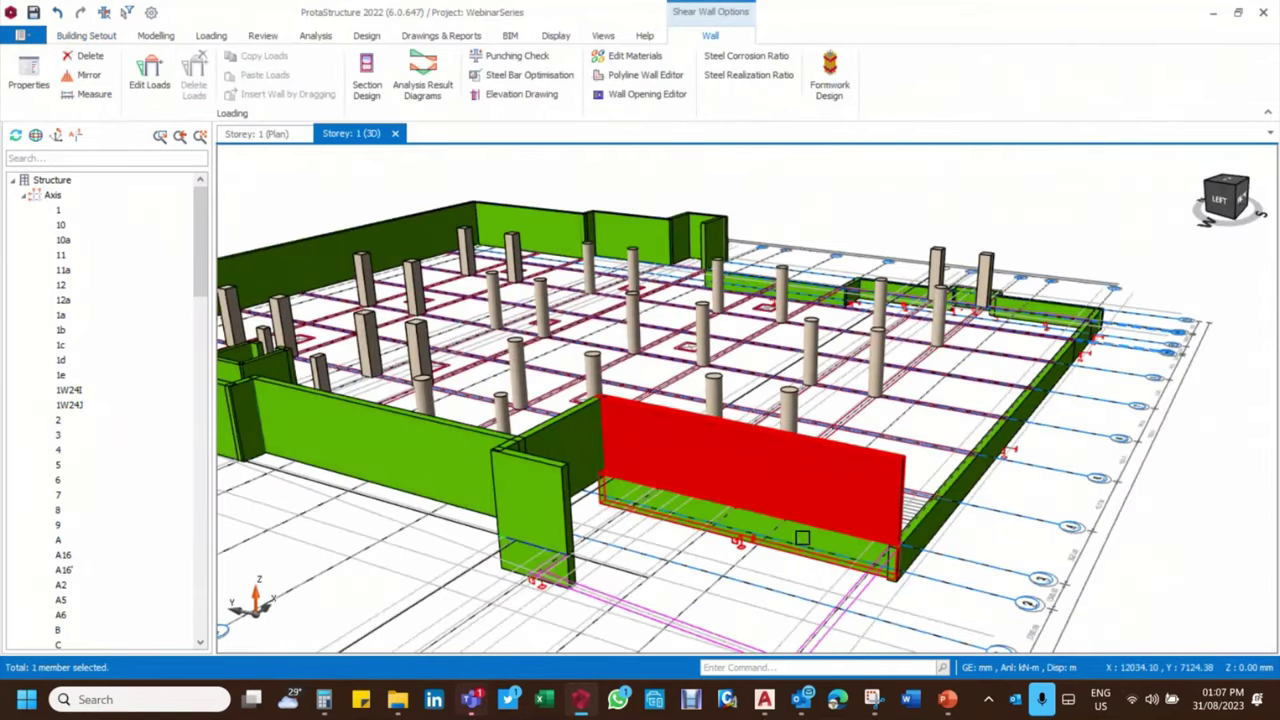
{"action": "mouse_move", "coordinate": [584, 524]}
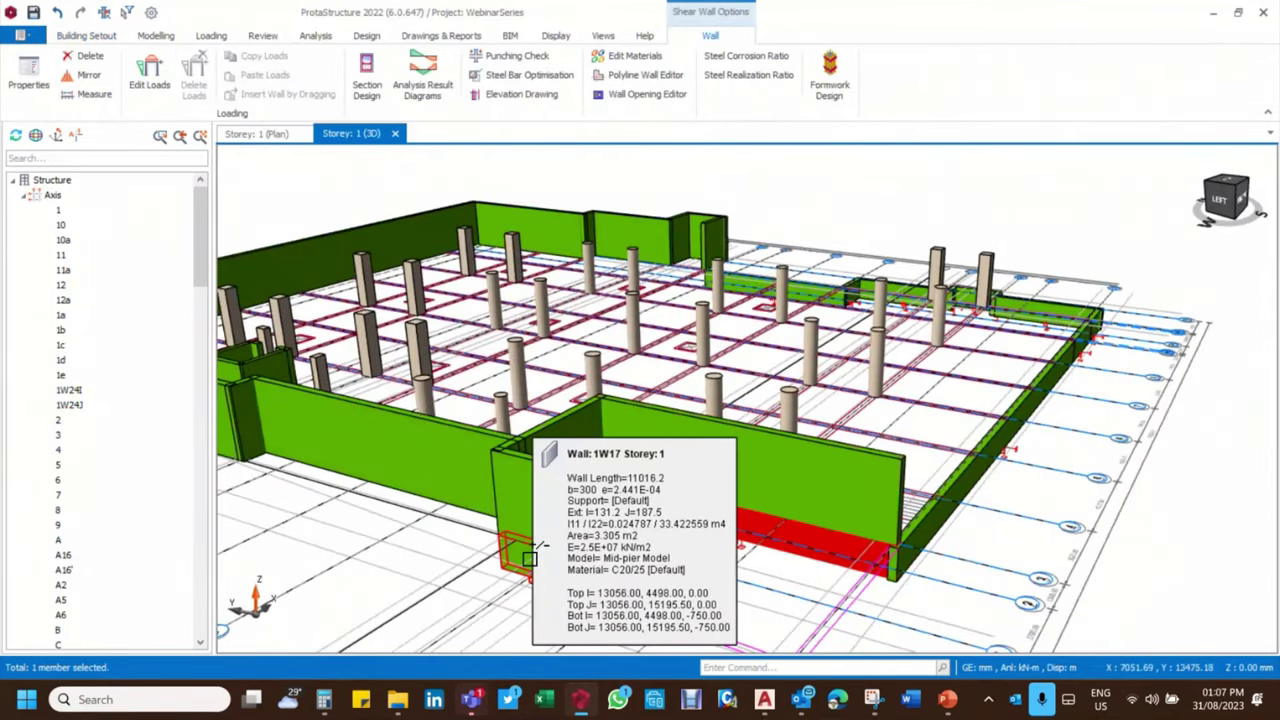
{"action": "left_click", "coordinate": [584, 524]}
{"action": "mouse_move", "coordinate": [801, 624]}
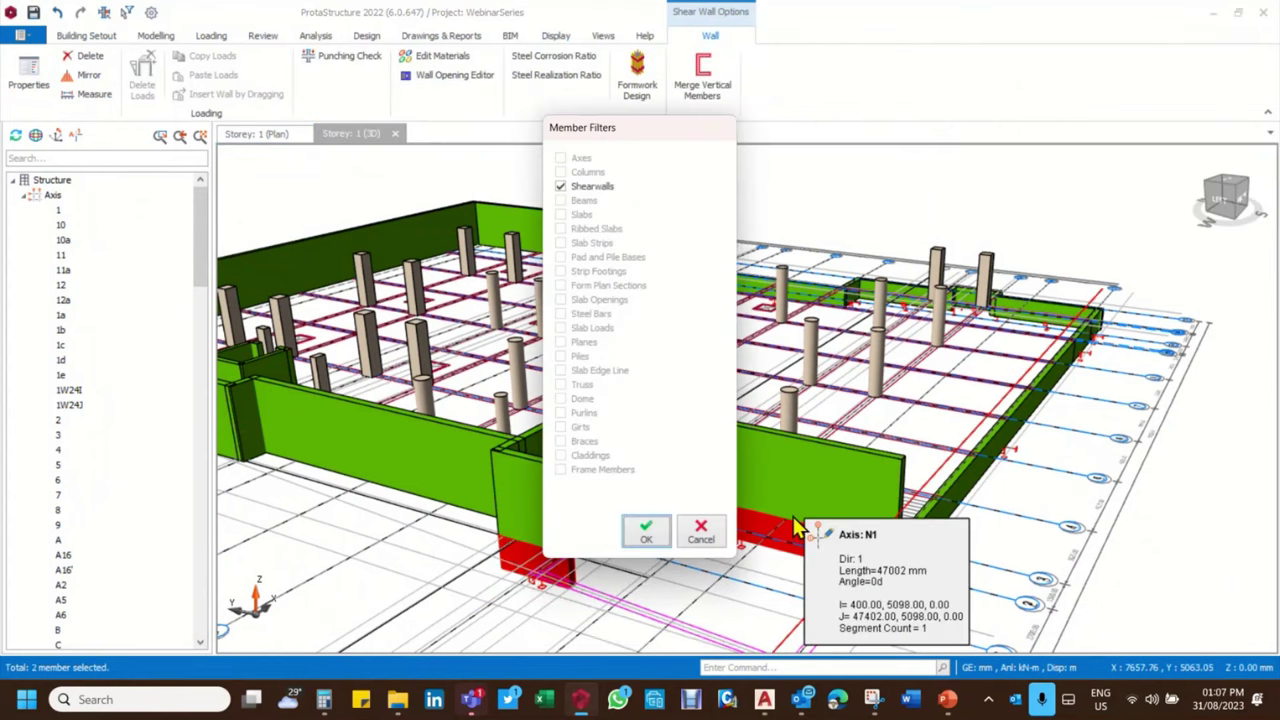
{"action": "left_click", "coordinate": [648, 531]}
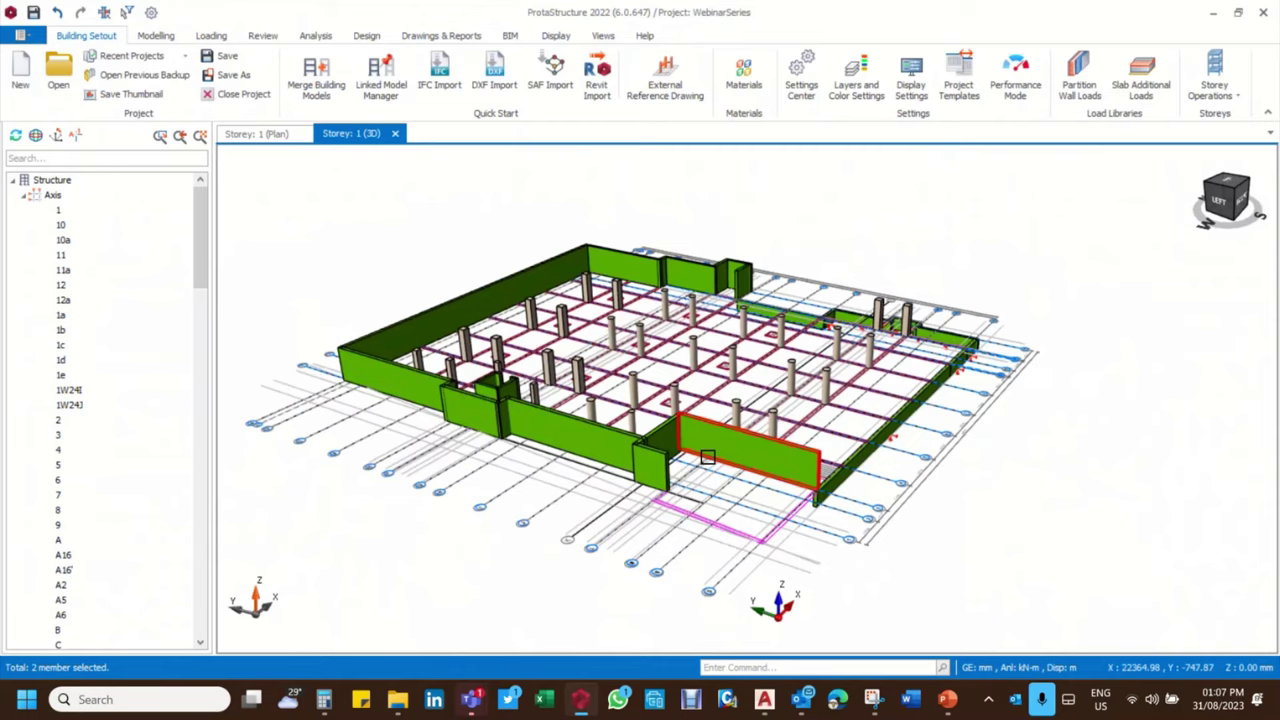
Examine the remaining walls and columns from the west, front and east sides in the 3D view
{"action": "scroll", "coordinate": [757, 486], "scroll_direction": "up", "scroll_amount": 5}
{"action": "scroll", "coordinate": [575, 496], "scroll_direction": "down", "scroll_amount": 3}
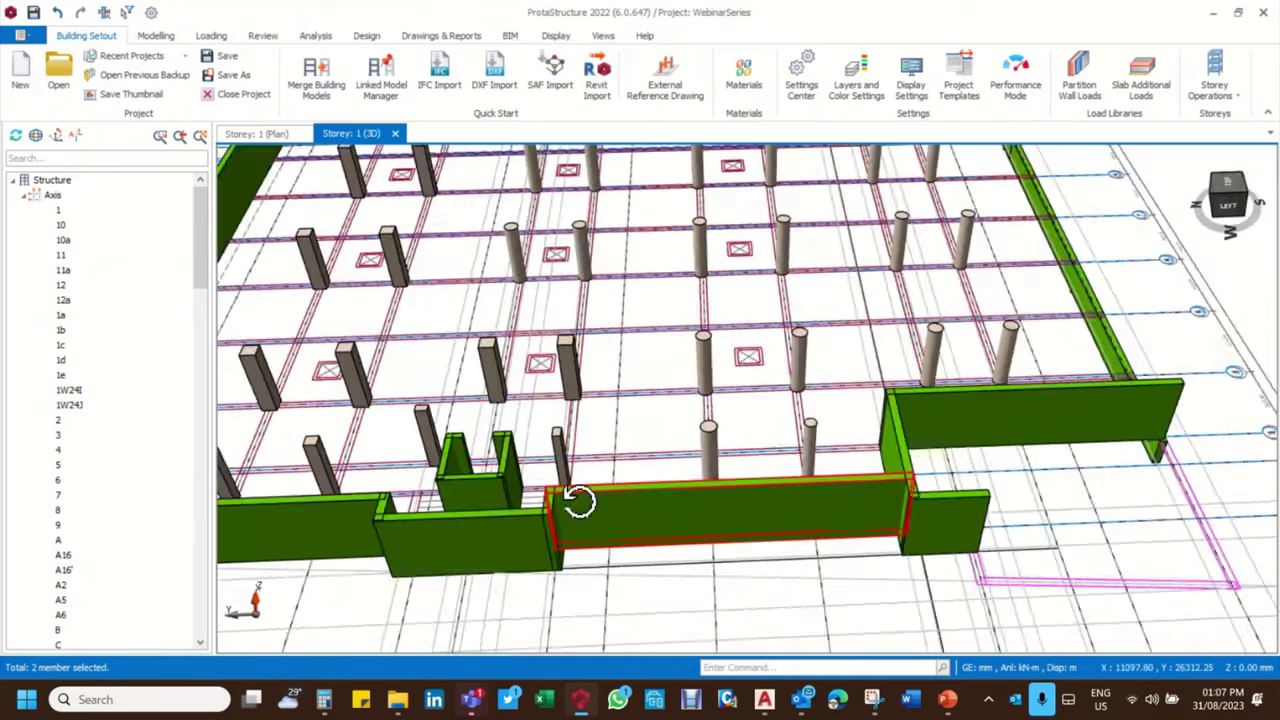
{"action": "middle_click_drag", "start_coordinate": [571, 500], "coordinate": [400, 420]}
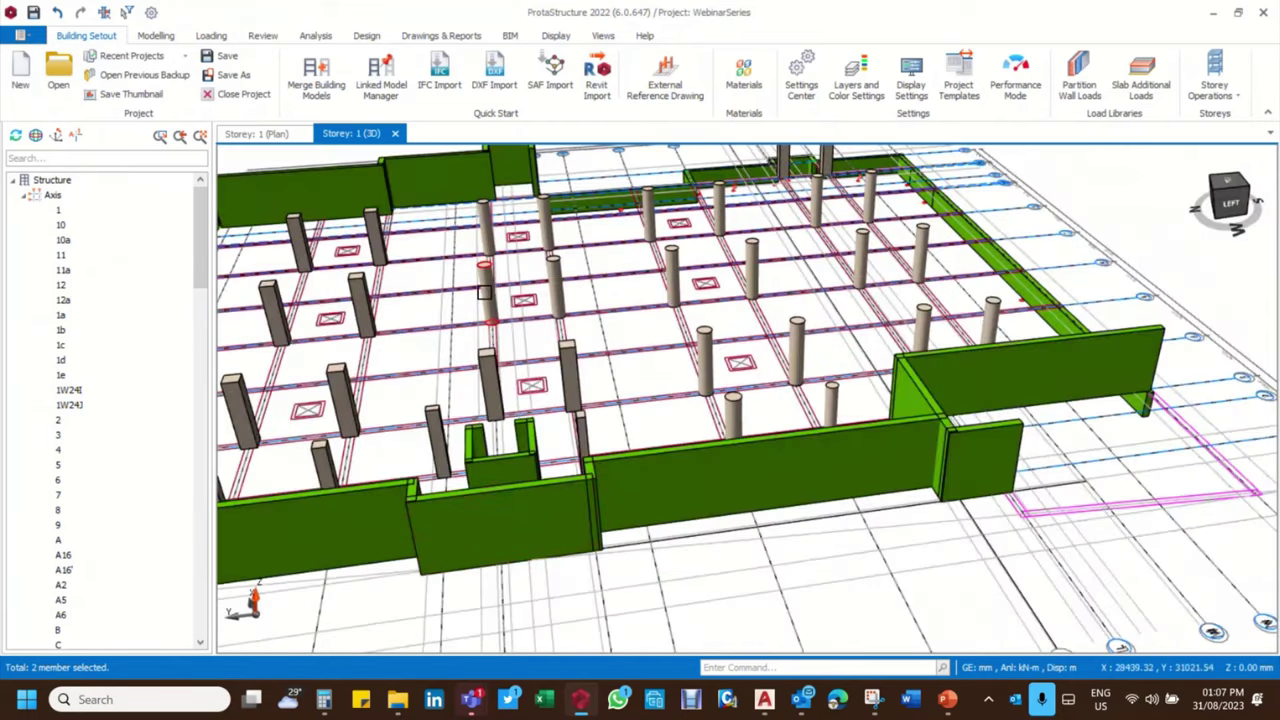
{"action": "scroll", "coordinate": [483, 292], "scroll_direction": "down", "scroll_amount": 3}
{"action": "middle_click_drag", "start_coordinate": [830, 360], "coordinate": [841, 387]}
{"action": "scroll", "coordinate": [811, 403], "scroll_direction": "down", "scroll_amount": 2}
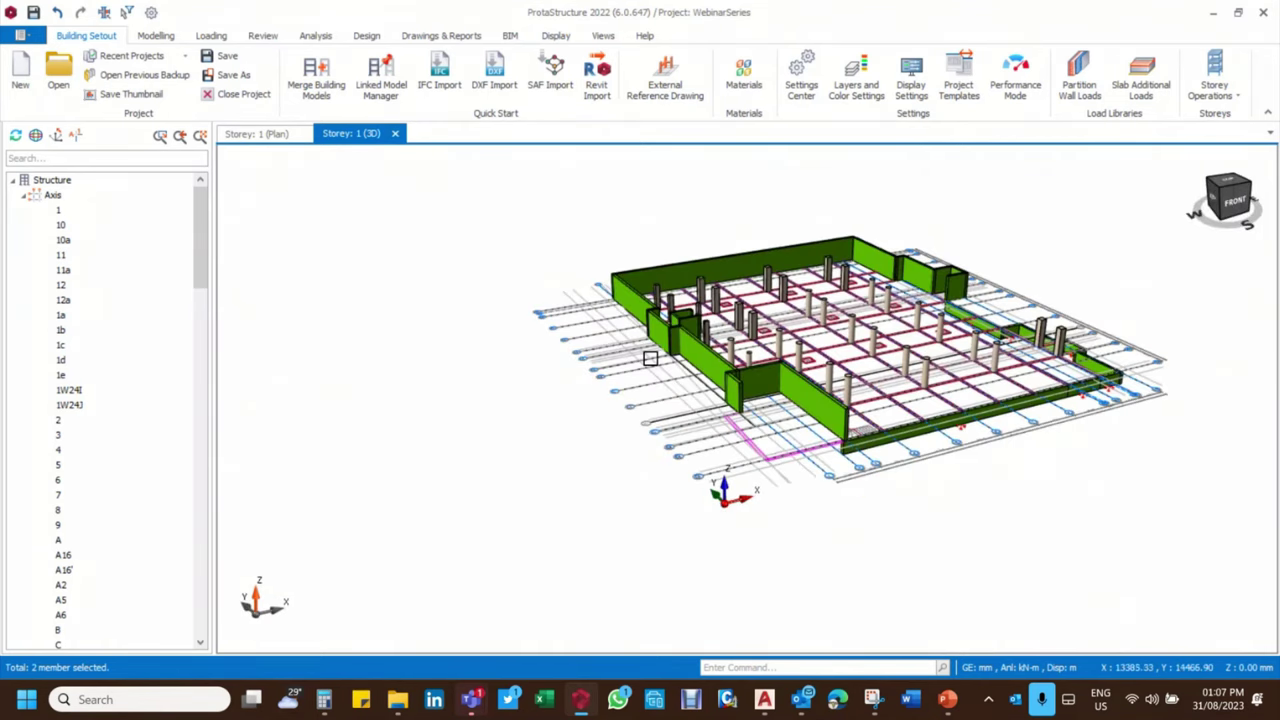
{"action": "scroll", "coordinate": [665, 352], "scroll_direction": "up", "scroll_amount": 1}
{"action": "middle_click_drag", "start_coordinate": [735, 302], "coordinate": [677, 303]}
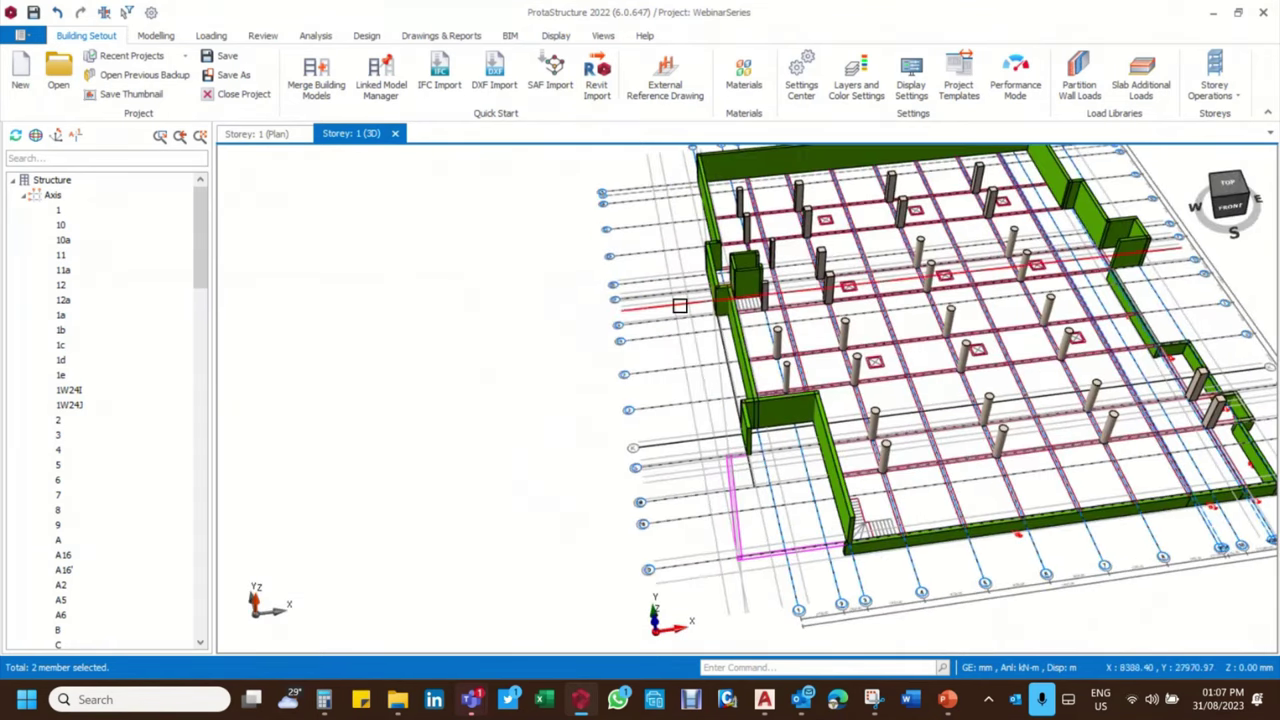
{"action": "scroll", "coordinate": [677, 323], "scroll_direction": "down", "scroll_amount": 2}
{"action": "middle_click_drag", "start_coordinate": [1130, 440], "coordinate": [923, 346]}
{"action": "scroll", "coordinate": [923, 346], "scroll_direction": "up", "scroll_amount": 3}
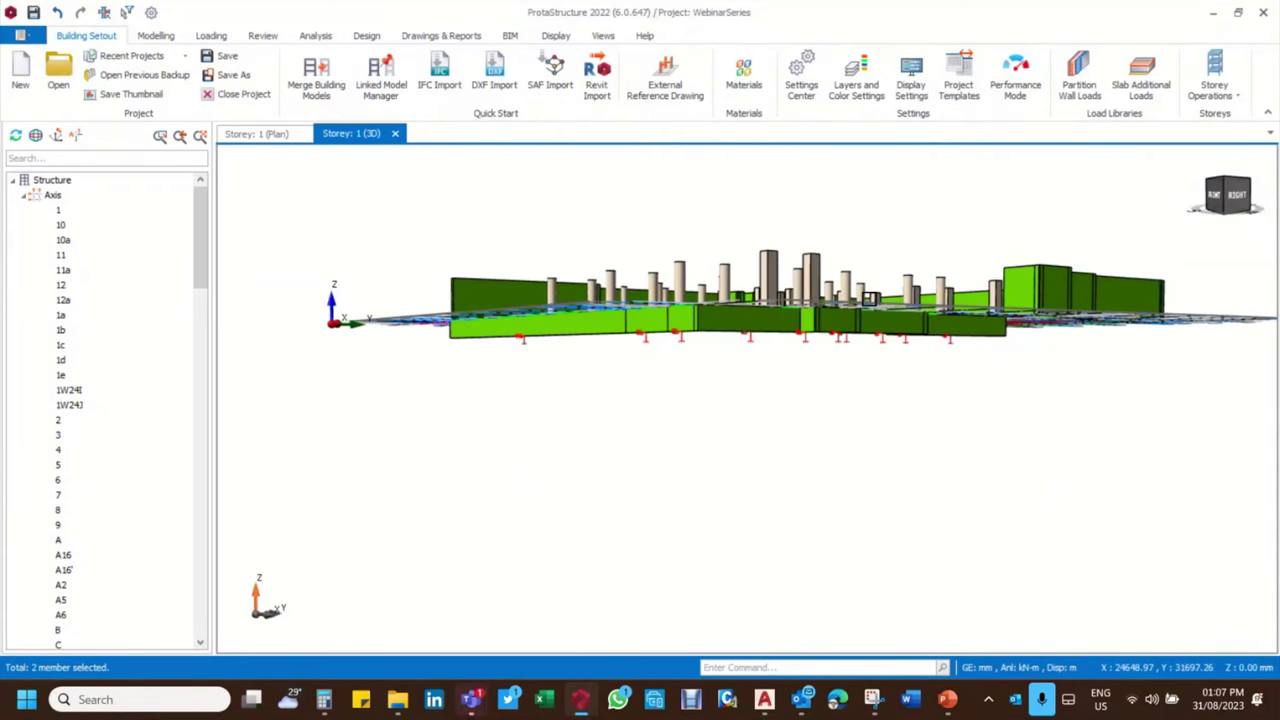
{"action": "middle_click_drag", "start_coordinate": [853, 287], "coordinate": [971, 429]}
{"action": "scroll", "coordinate": [1053, 398], "scroll_direction": "up", "scroll_amount": 5}
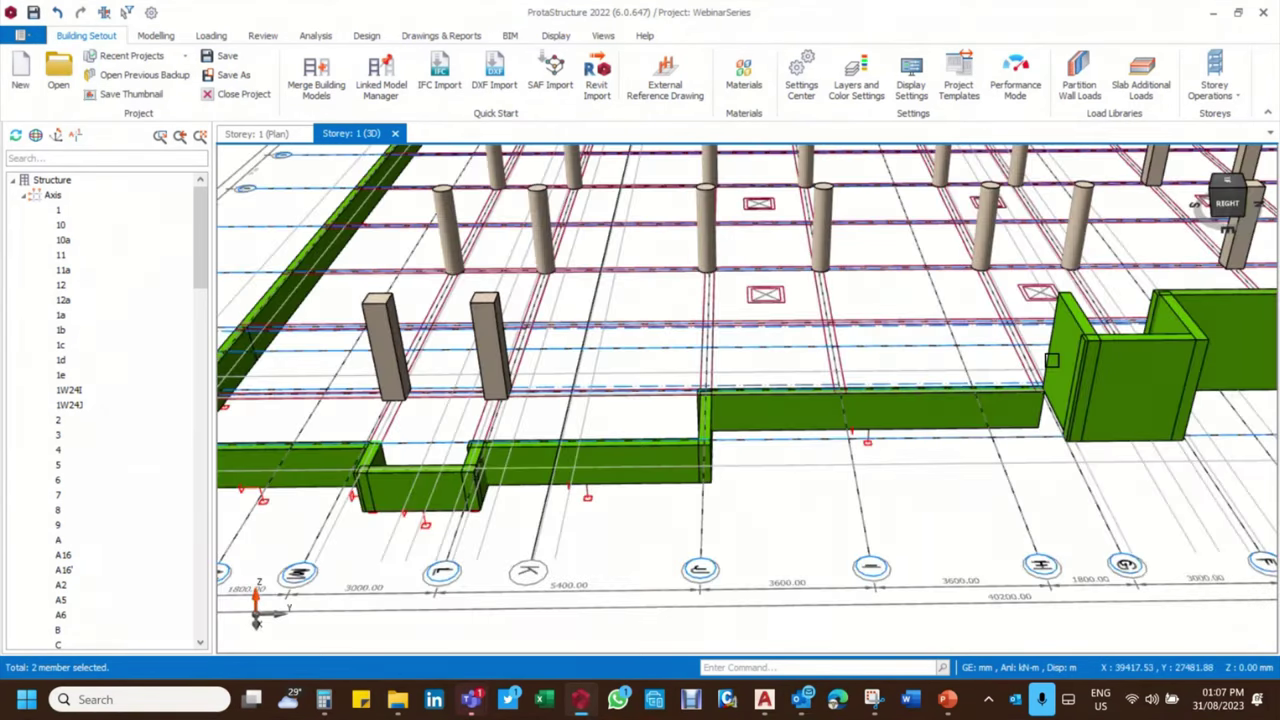
Save the WebinarSeries project
{"action": "scroll", "coordinate": [1053, 398], "scroll_direction": "down", "scroll_amount": 3}
{"action": "middle_click_drag", "start_coordinate": [1053, 398], "coordinate": [897, 471]}
{"action": "scroll", "coordinate": [897, 471], "scroll_direction": "down", "scroll_amount": 2}
{"action": "scroll", "coordinate": [548, 365], "scroll_direction": "up", "scroll_amount": 2}
{"action": "middle_click_drag", "start_coordinate": [548, 365], "coordinate": [560, 420]}
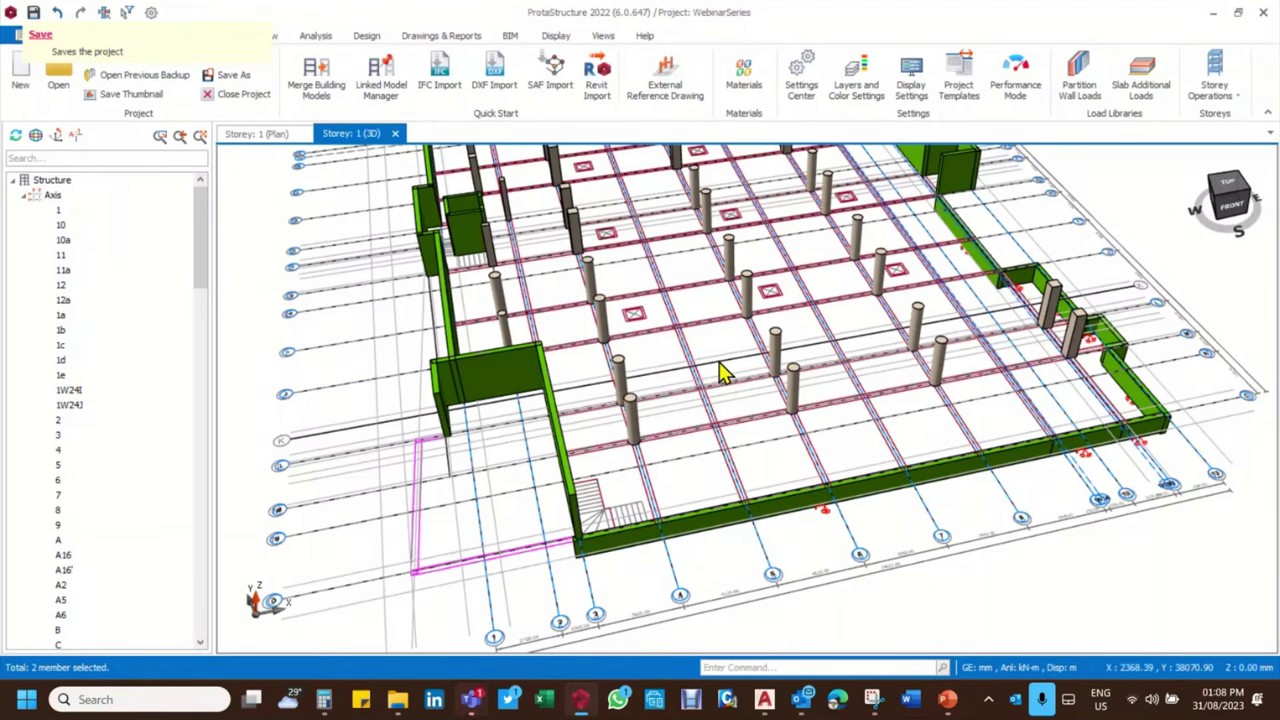
{"action": "key", "text": "ctrl+s"}
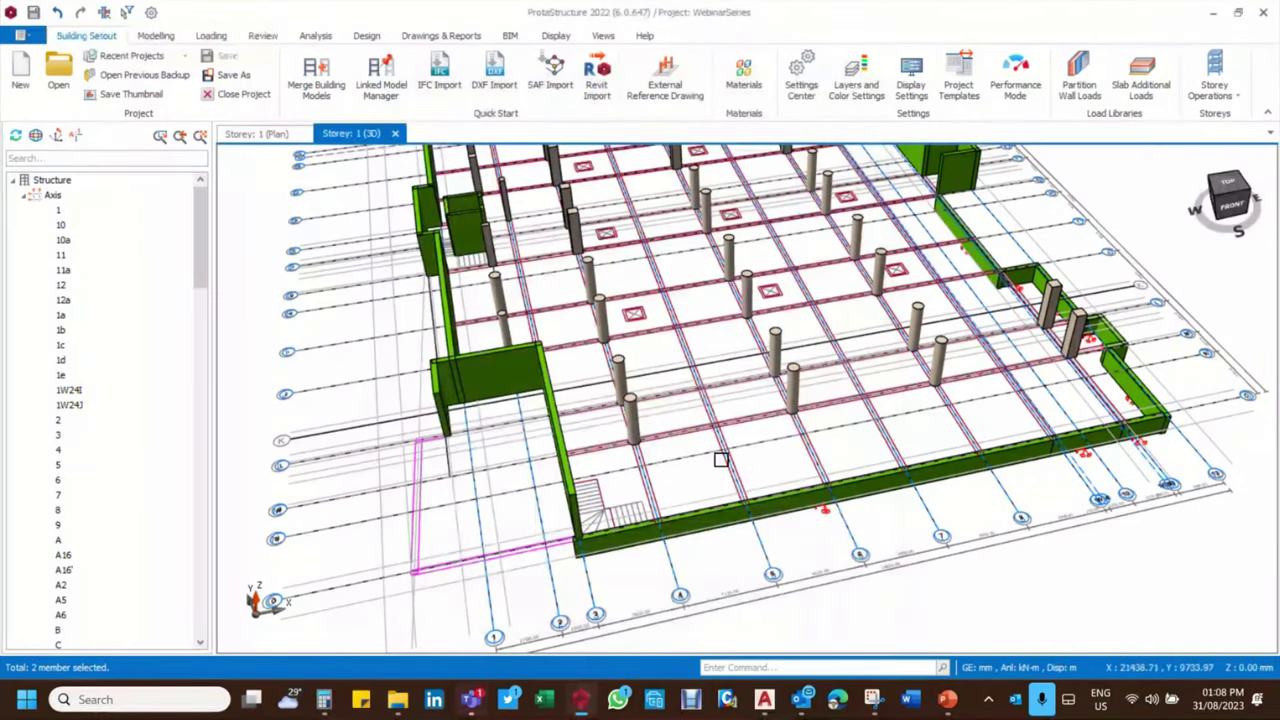
Go to the plan view and make storey St: 2 (Ground) the active storey
{"action": "scroll", "coordinate": [661, 450], "scroll_direction": "up", "scroll_amount": 5}
{"action": "scroll", "coordinate": [661, 450], "scroll_direction": "down", "scroll_amount": 10}
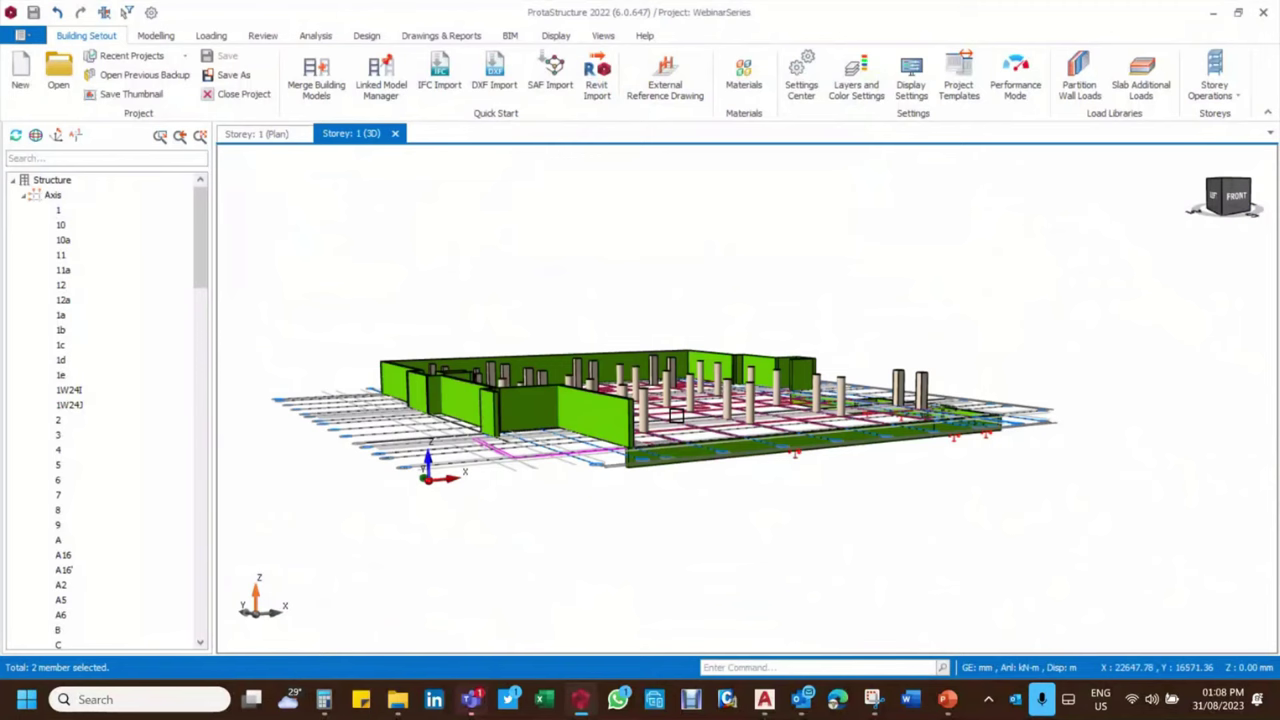
{"action": "middle_click_drag", "start_coordinate": [923, 356], "coordinate": [926, 230]}
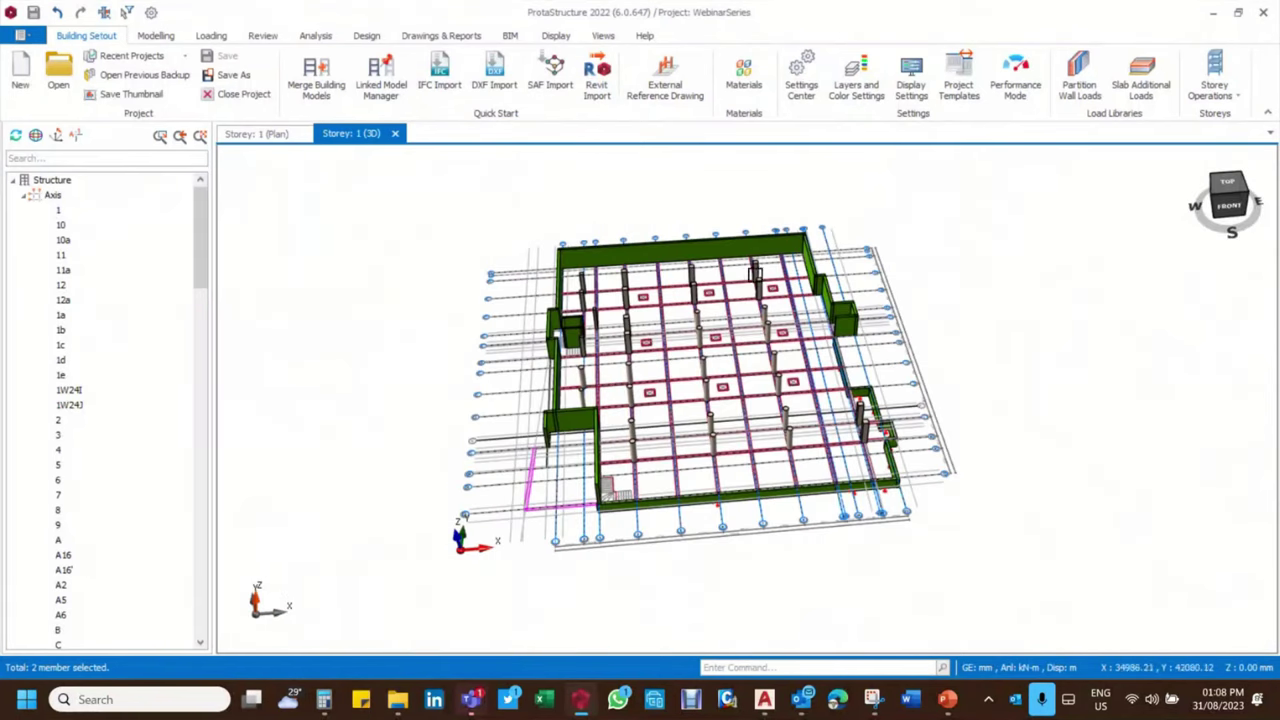
{"action": "right_click", "coordinate": [928, 200]}
{"action": "left_click", "coordinate": [263, 137]}
{"action": "scroll", "coordinate": [529, 323], "scroll_direction": "up", "scroll_amount": 5}
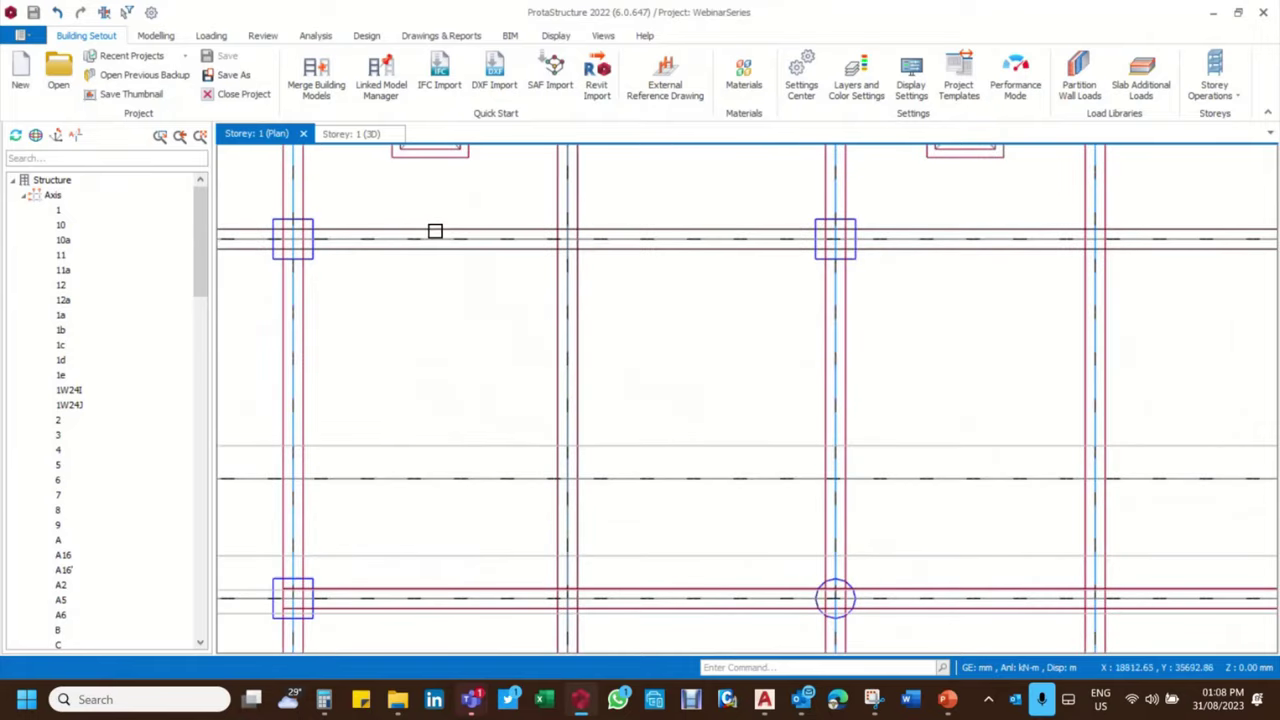
{"action": "scroll", "coordinate": [113, 416], "scroll_direction": "down", "scroll_amount": 2}
{"action": "scroll", "coordinate": [113, 416], "scroll_direction": "up", "scroll_amount": 5}
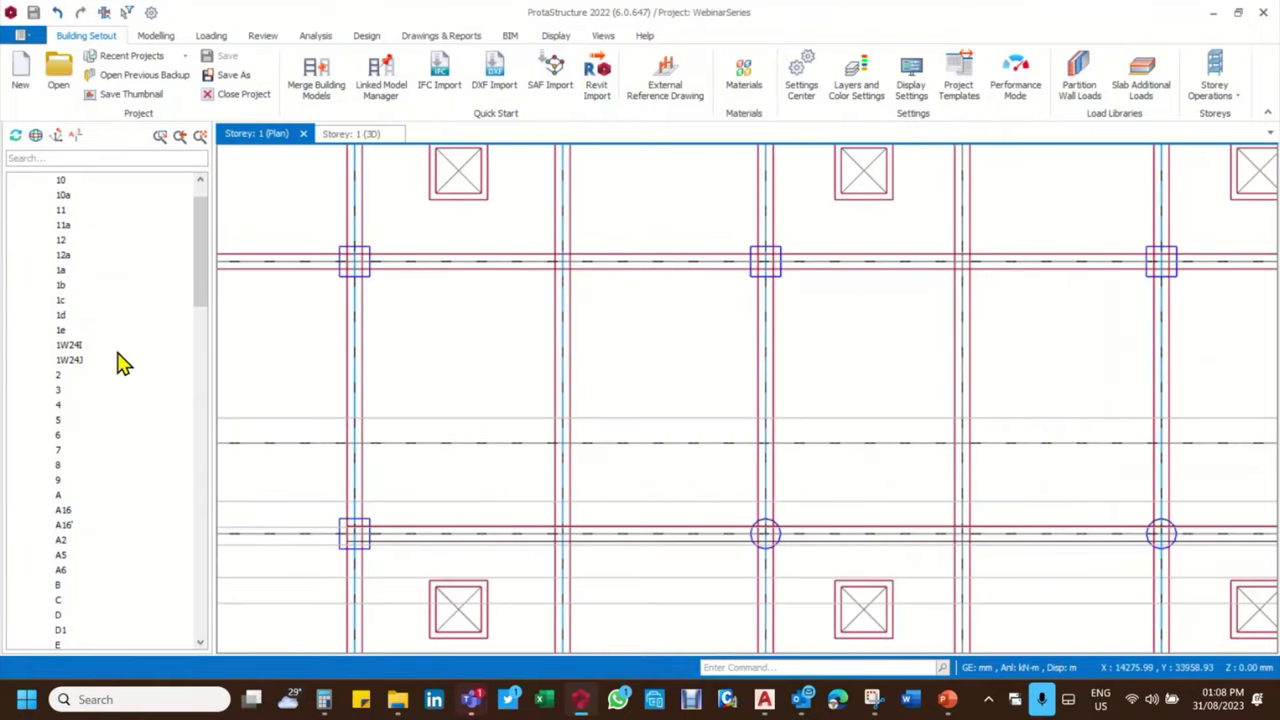
{"action": "left_click", "coordinate": [24, 195]}
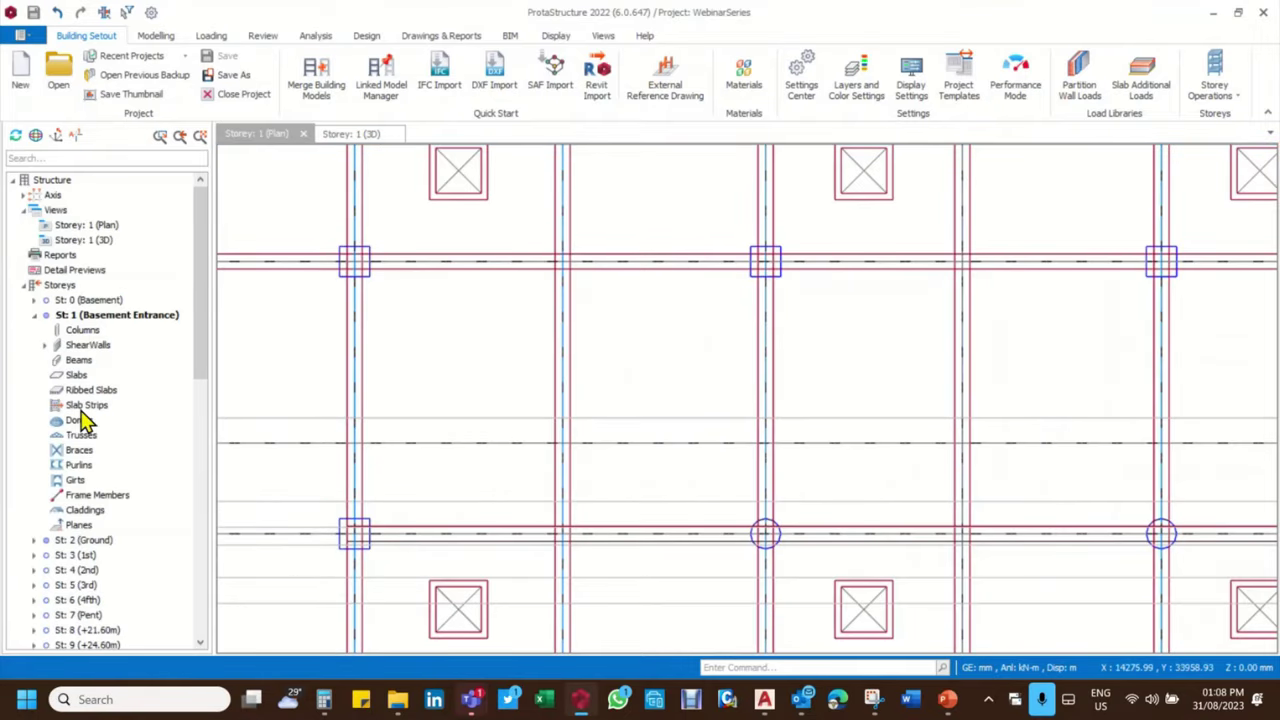
{"action": "double_click", "coordinate": [95, 541]}
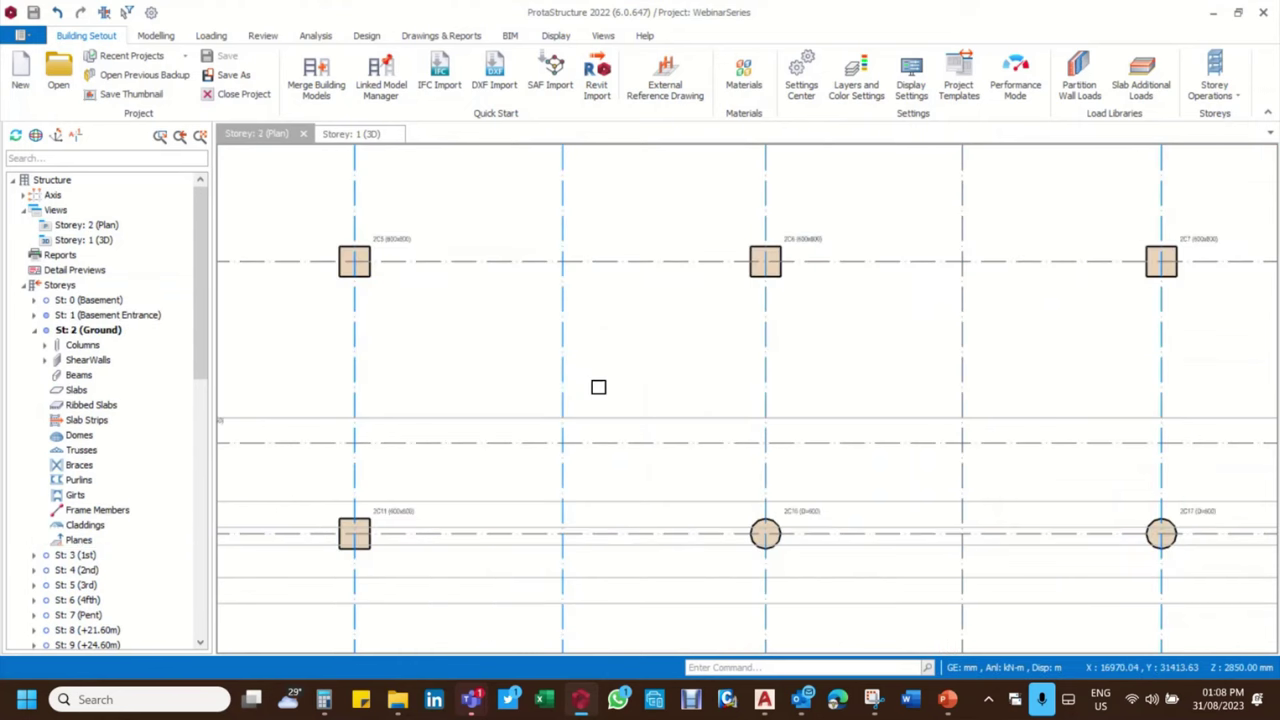
Examine the layout of columns and walls across the whole Storey 2 plan
{"action": "scroll", "coordinate": [598, 387], "scroll_direction": "down", "scroll_amount": 5}
{"action": "scroll", "coordinate": [523, 274], "scroll_direction": "up", "scroll_amount": 1}
{"action": "scroll", "coordinate": [513, 253], "scroll_direction": "down", "scroll_amount": 1}
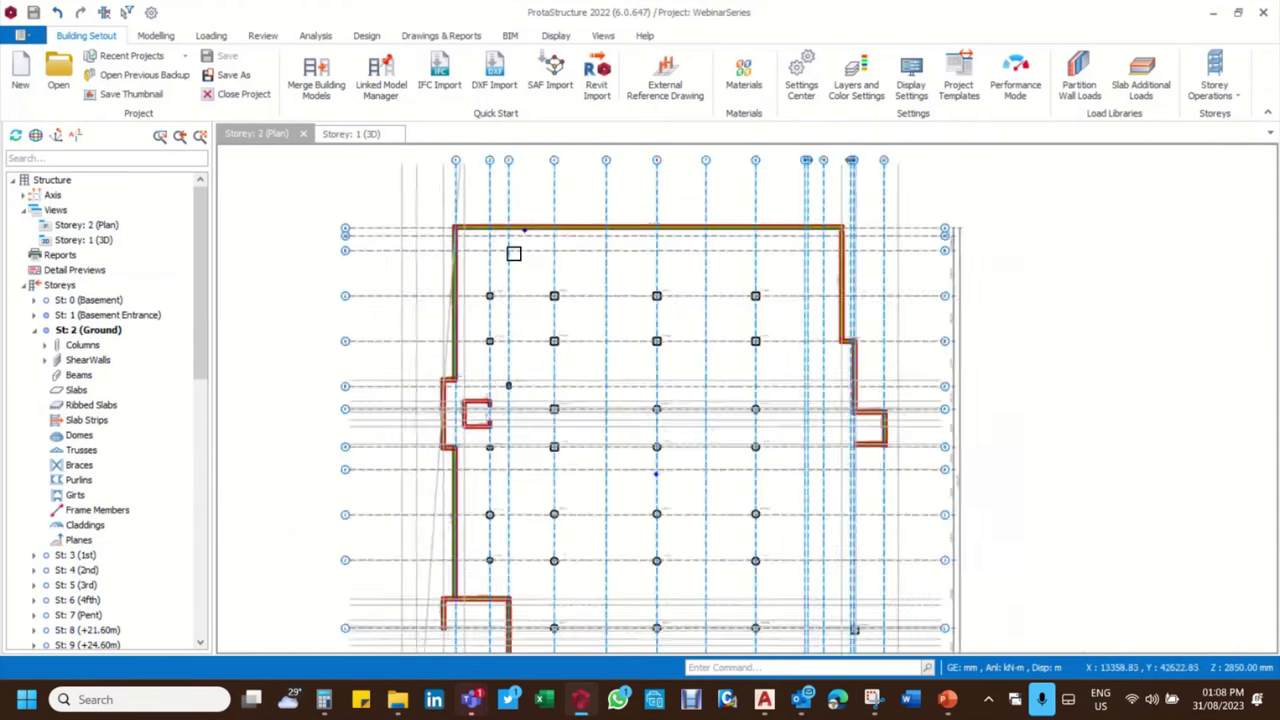
{"action": "scroll", "coordinate": [526, 491], "scroll_direction": "up", "scroll_amount": 4}
{"action": "scroll", "coordinate": [500, 514], "scroll_direction": "down", "scroll_amount": 4}
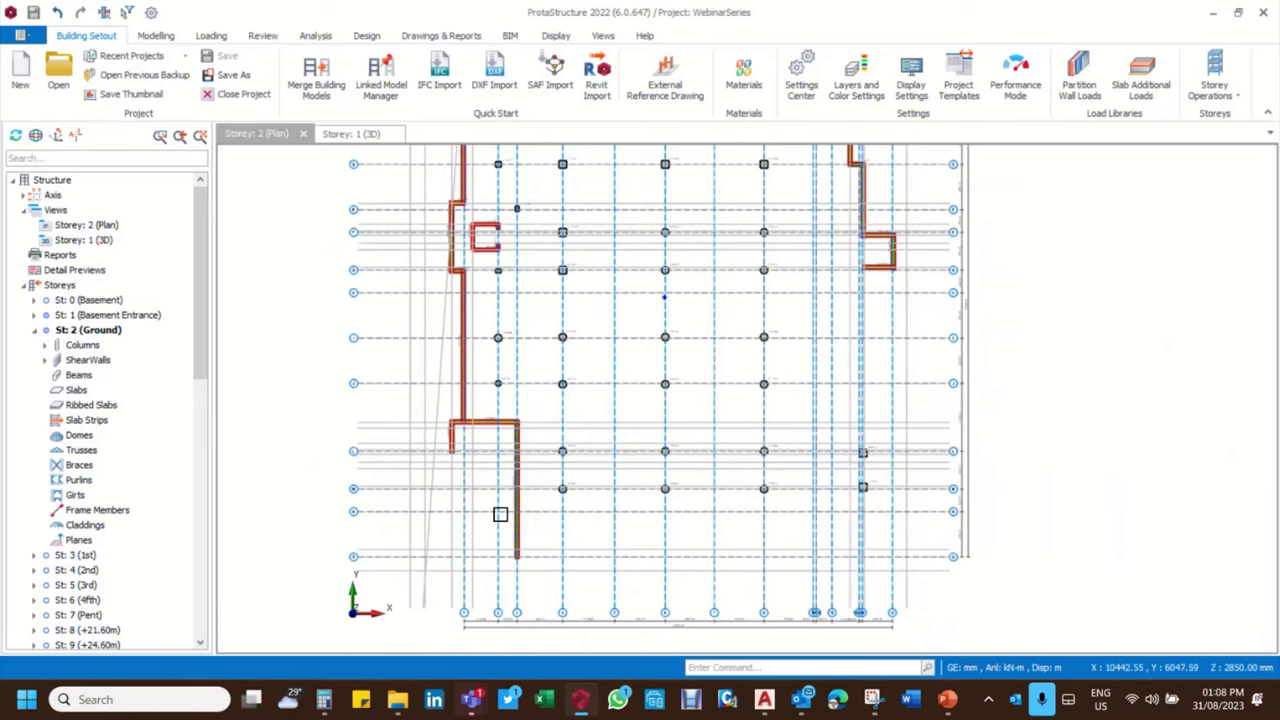
{"action": "scroll", "coordinate": [617, 357], "scroll_direction": "down", "scroll_amount": 3}
{"action": "scroll", "coordinate": [617, 316], "scroll_direction": "up", "scroll_amount": 3}
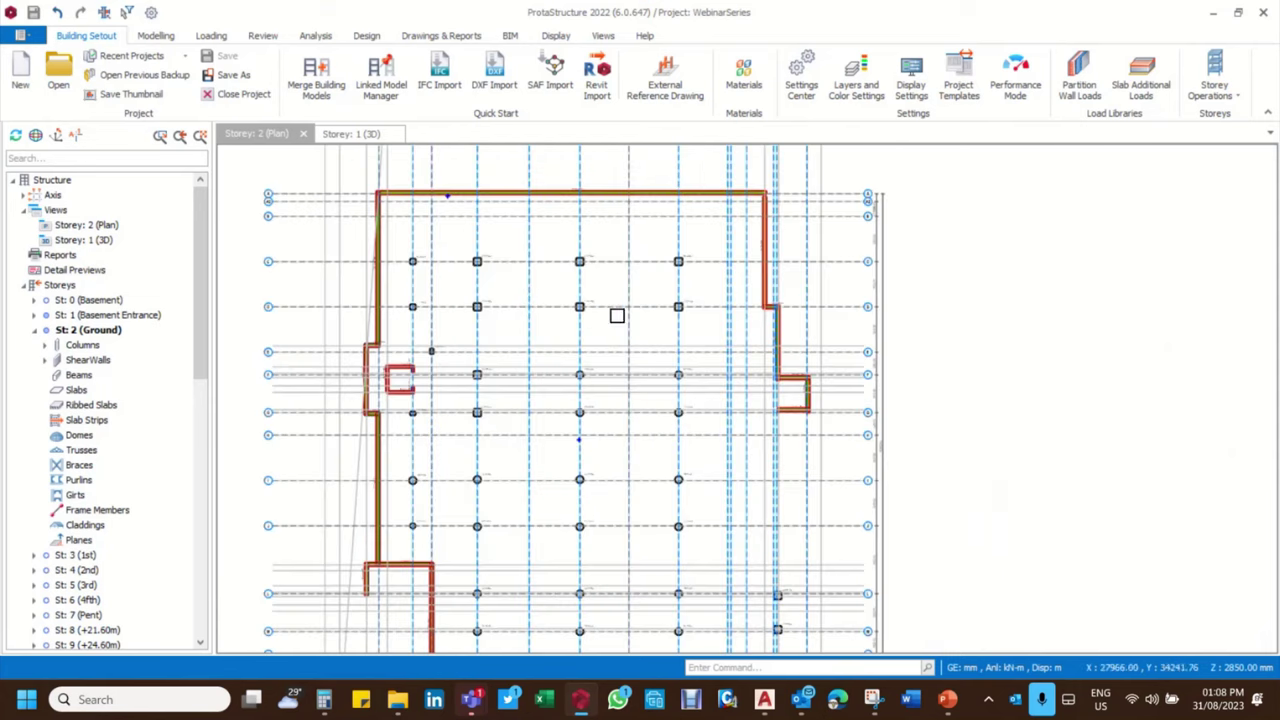
{"action": "scroll", "coordinate": [434, 371], "scroll_direction": "up", "scroll_amount": 3}
{"action": "scroll", "coordinate": [422, 365], "scroll_direction": "down", "scroll_amount": 4}
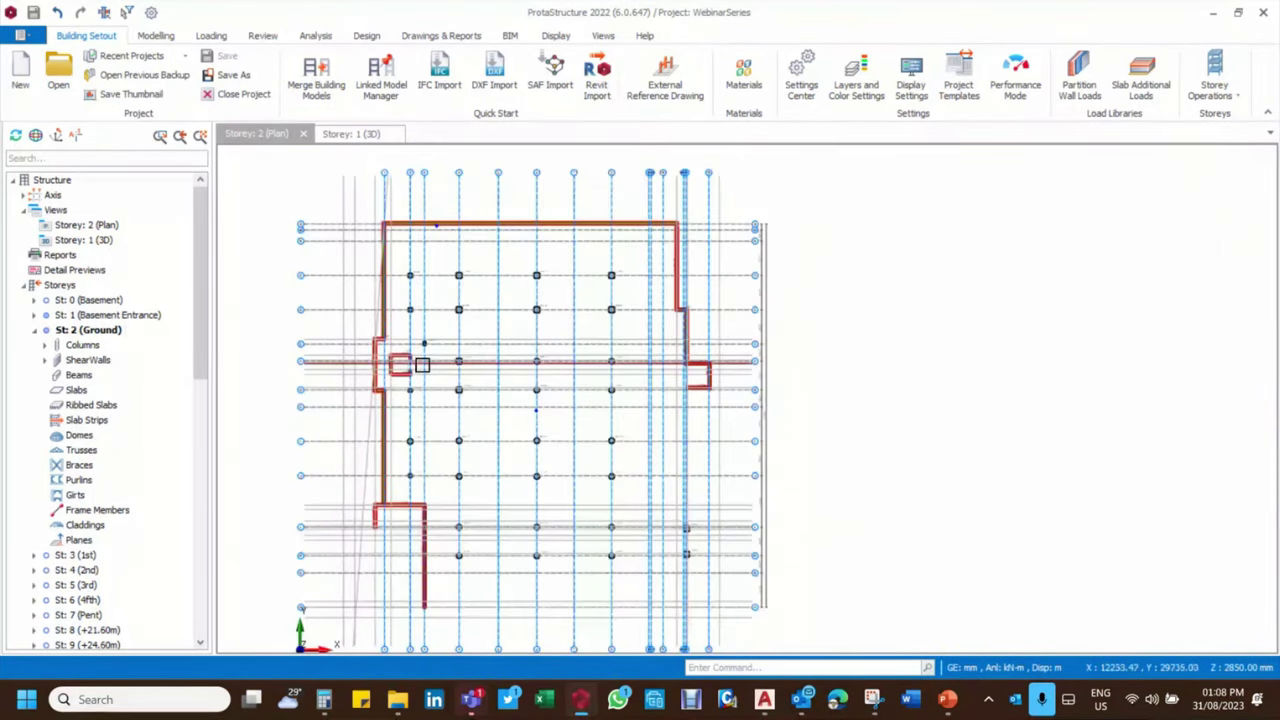
{"action": "right_click", "coordinate": [866, 183]}
{"action": "mouse_move", "coordinate": [929, 240]}
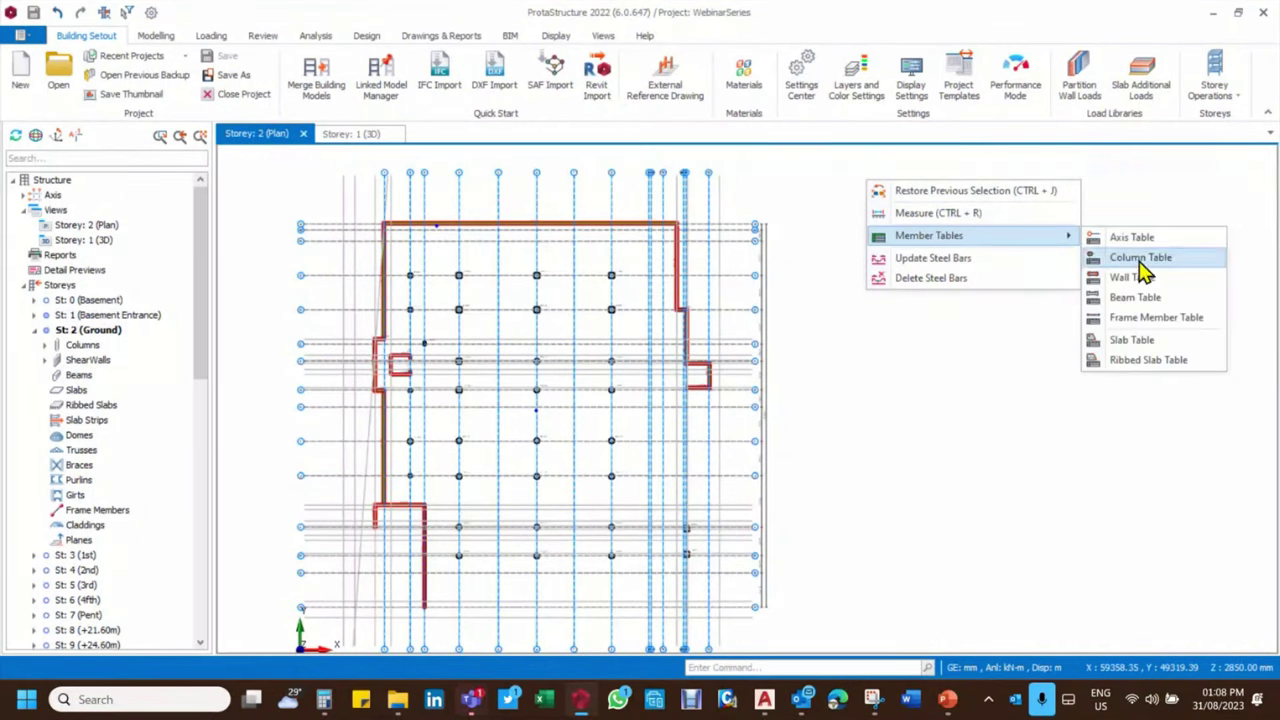
{"action": "key", "text": "Escape"}
{"action": "key", "text": "Escape"}
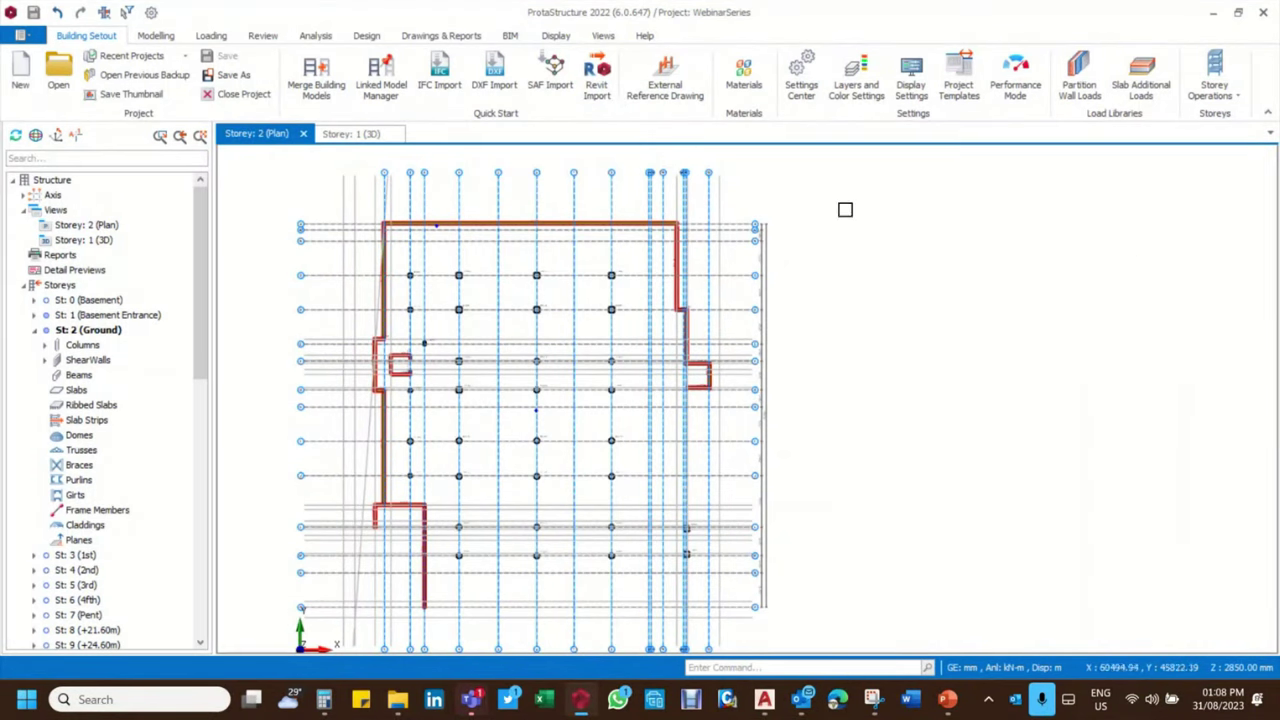
Set the storey length of all Storey 2 columns to 2 in the Column Table, and close the table
{"action": "right_click", "coordinate": [845, 201]}
{"action": "mouse_move", "coordinate": [914, 258]}
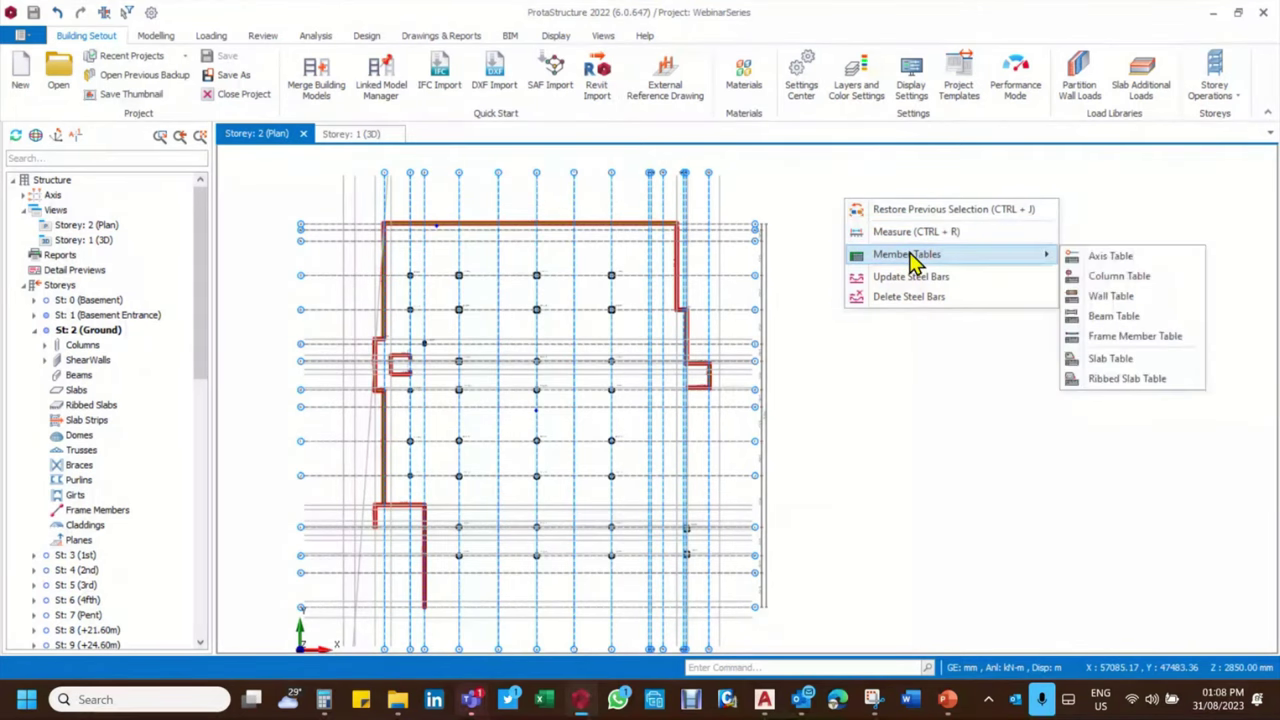
{"action": "left_click", "coordinate": [1125, 281]}
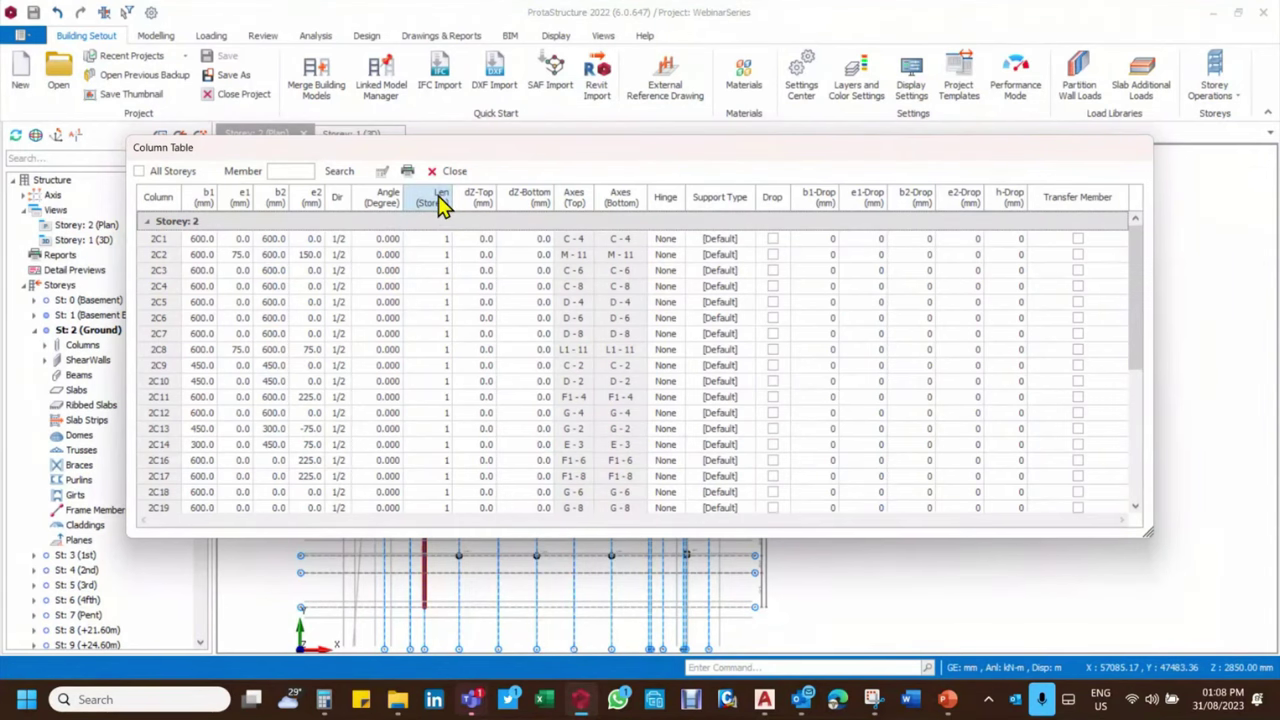
{"action": "left_click", "coordinate": [441, 203]}
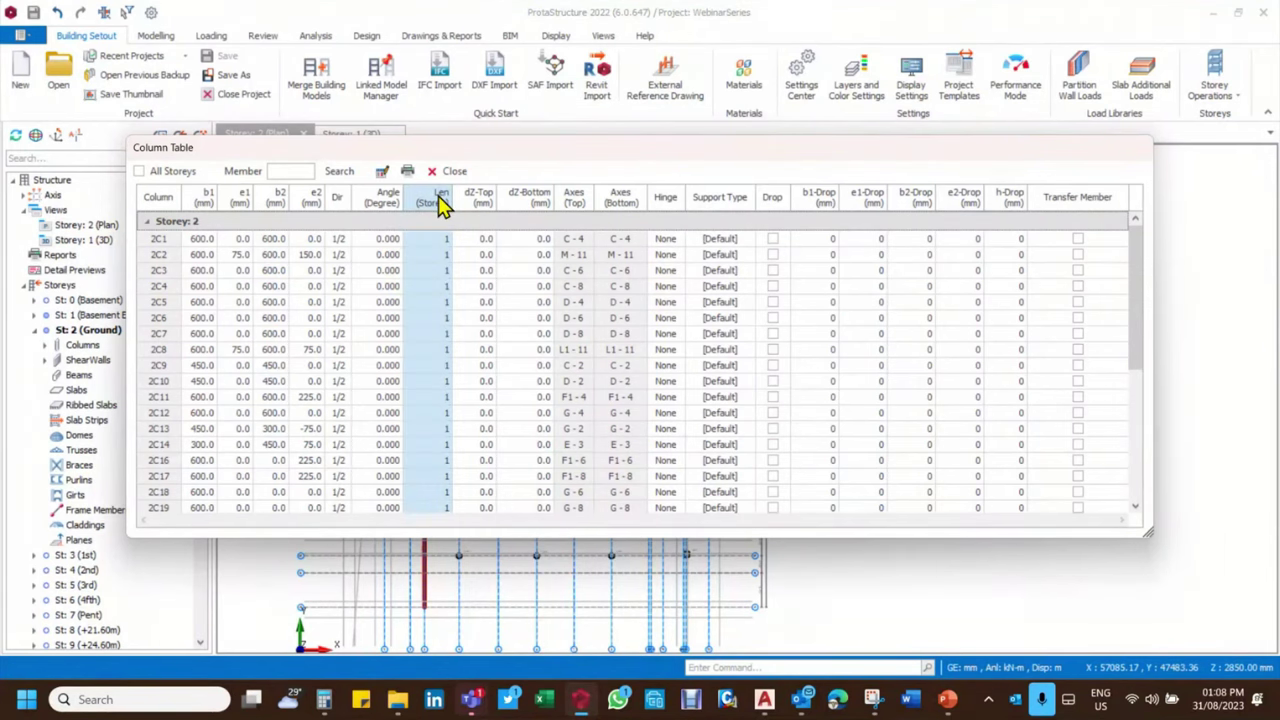
{"action": "scroll", "coordinate": [410, 330], "scroll_direction": "down", "scroll_amount": 5}
{"action": "scroll", "coordinate": [430, 360], "scroll_direction": "down", "scroll_amount": 3}
{"action": "scroll", "coordinate": [430, 330], "scroll_direction": "up", "scroll_amount": 10}
{"action": "left_click", "coordinate": [381, 171]}
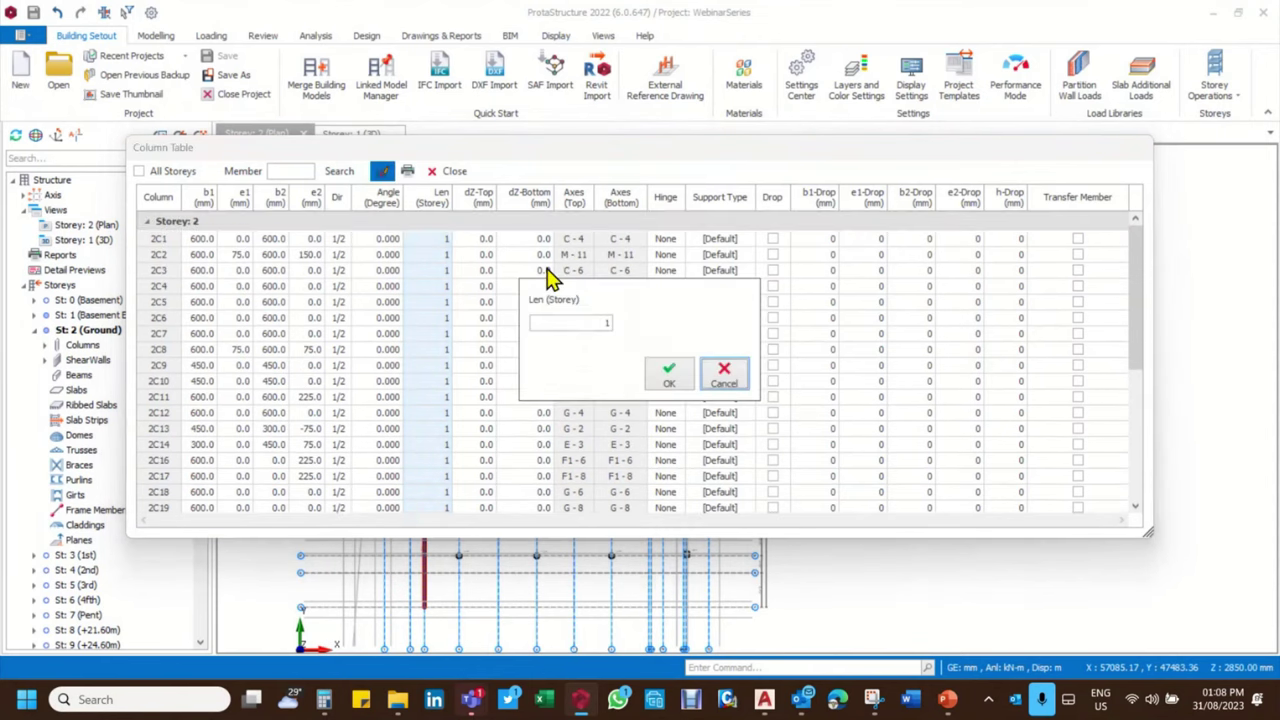
{"action": "type", "text": "2"}
{"action": "left_click", "coordinate": [669, 375]}
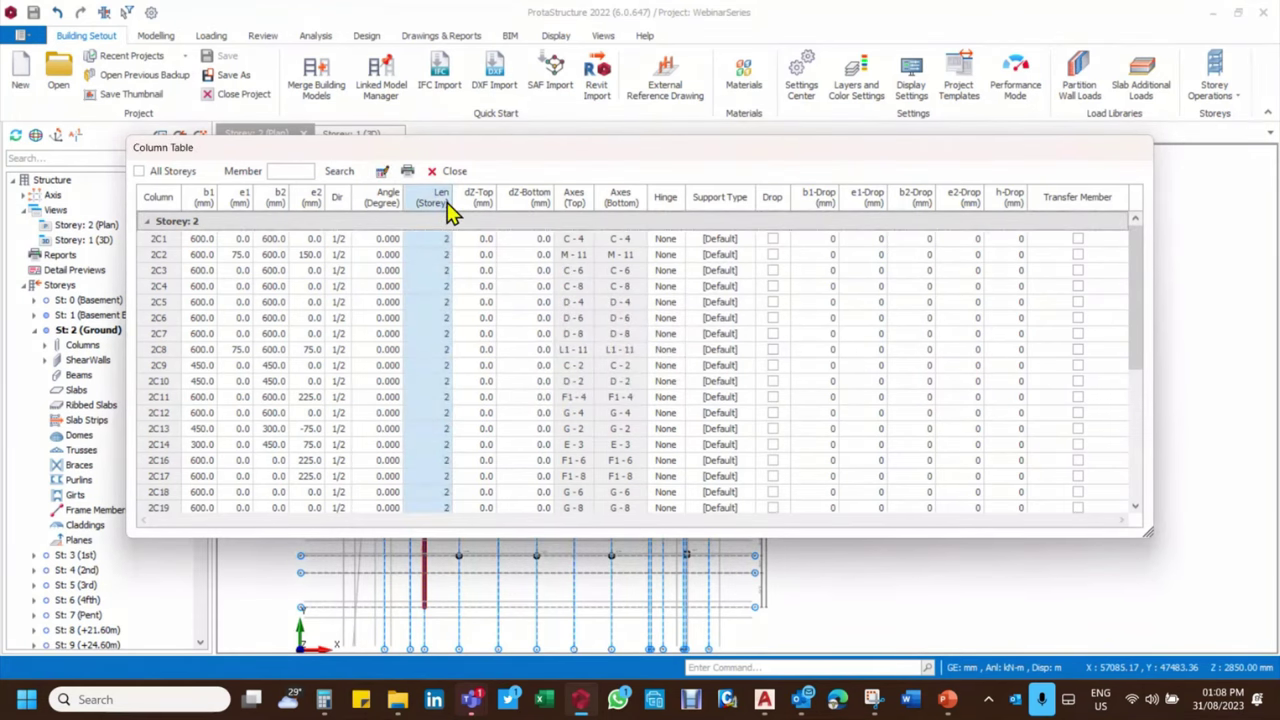
{"action": "left_click", "coordinate": [451, 171]}
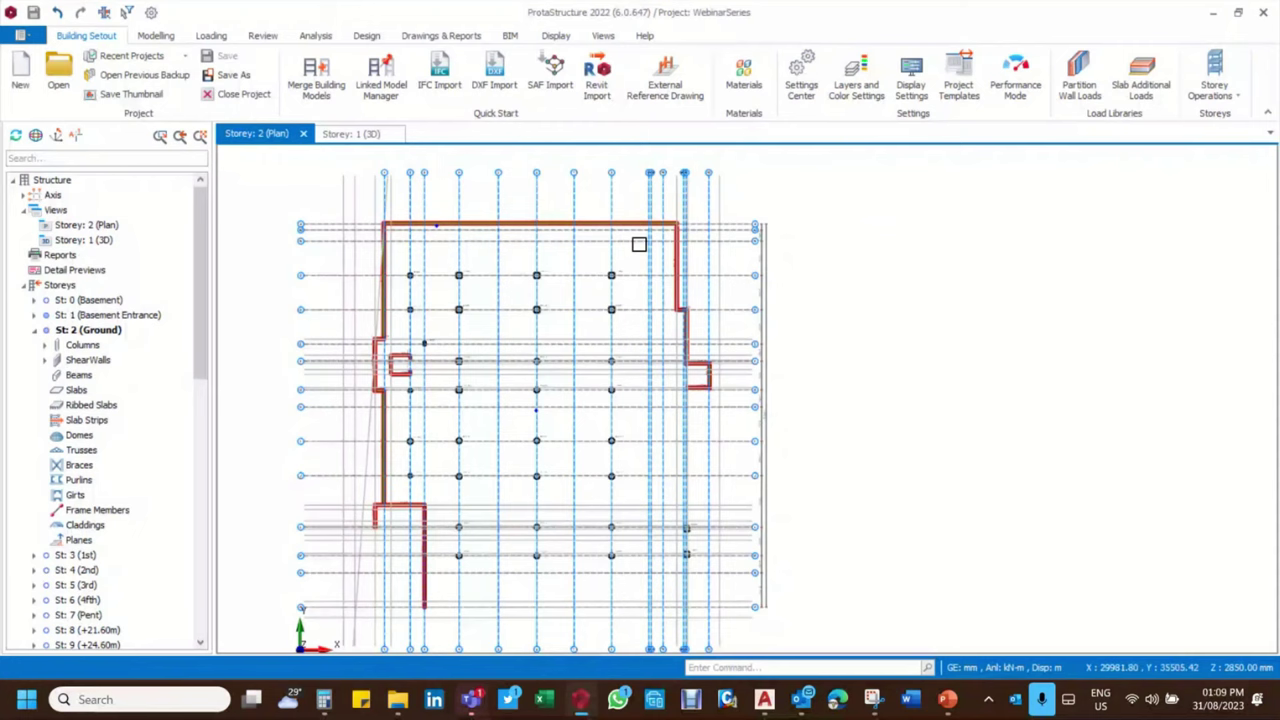
Check the column storey lengths by reopening the Storey 2 Column Table, and close it
{"action": "right_click", "coordinate": [834, 205]}
{"action": "mouse_move", "coordinate": [908, 260]}
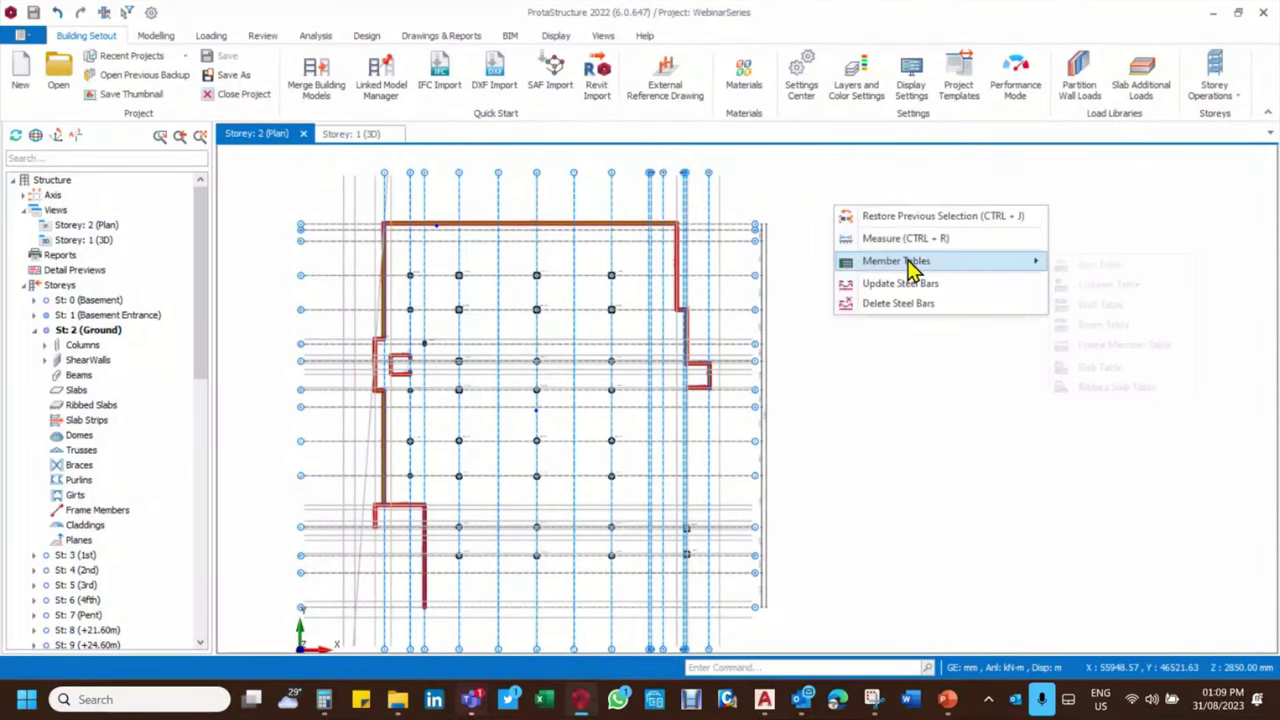
{"action": "left_click", "coordinate": [1110, 285]}
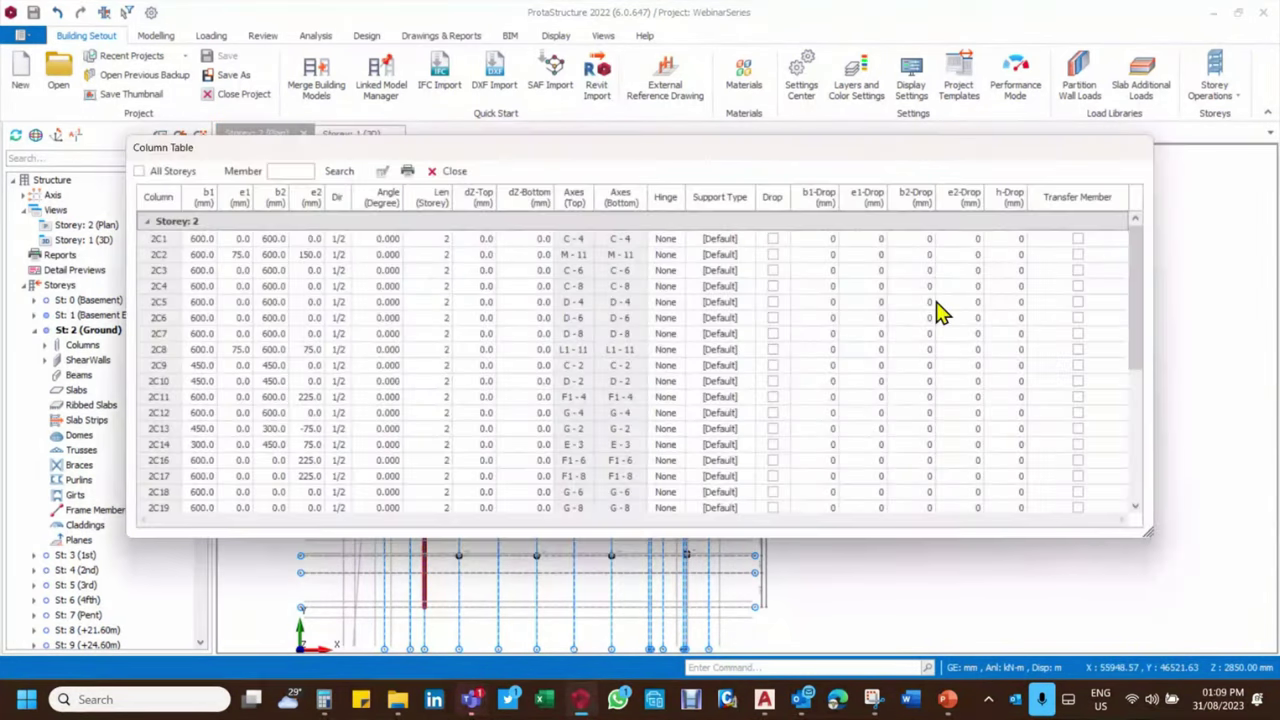
{"action": "left_click", "coordinate": [449, 171]}
Set the storey length of all Storey 2 walls to 2 in the Wall Table, and close the table
{"action": "right_click", "coordinate": [922, 240]}
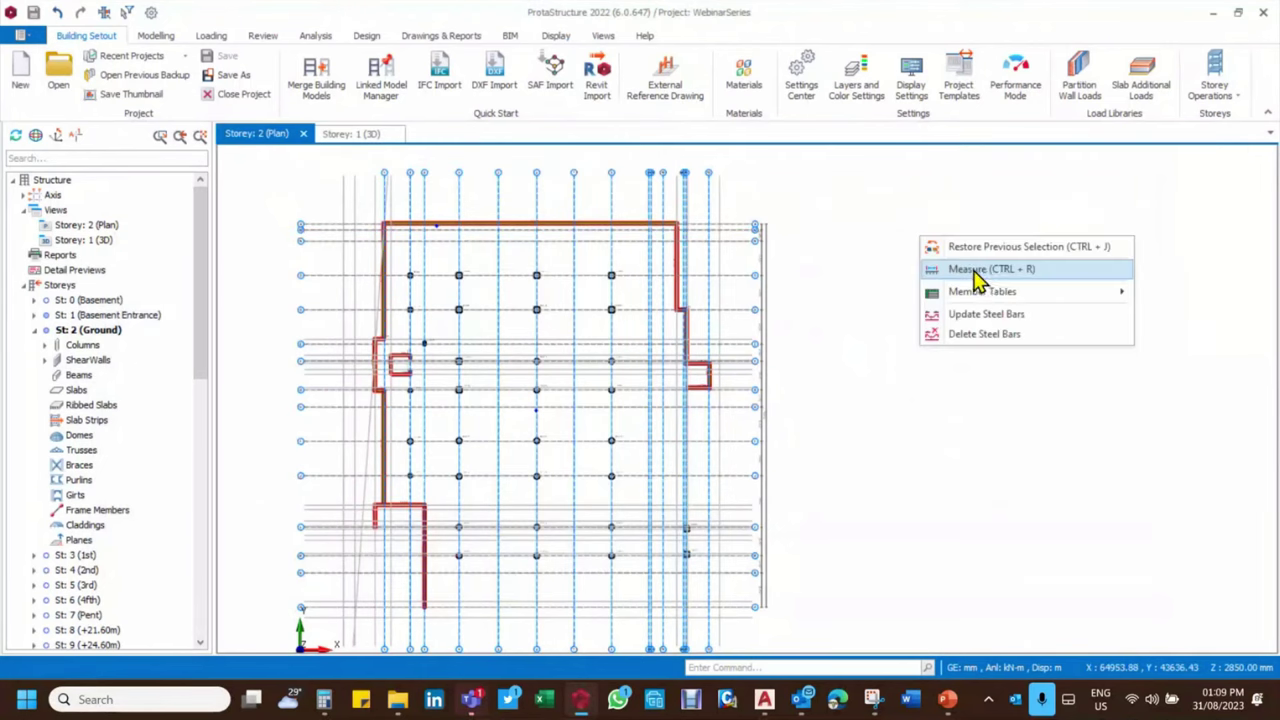
{"action": "mouse_move", "coordinate": [1000, 294]}
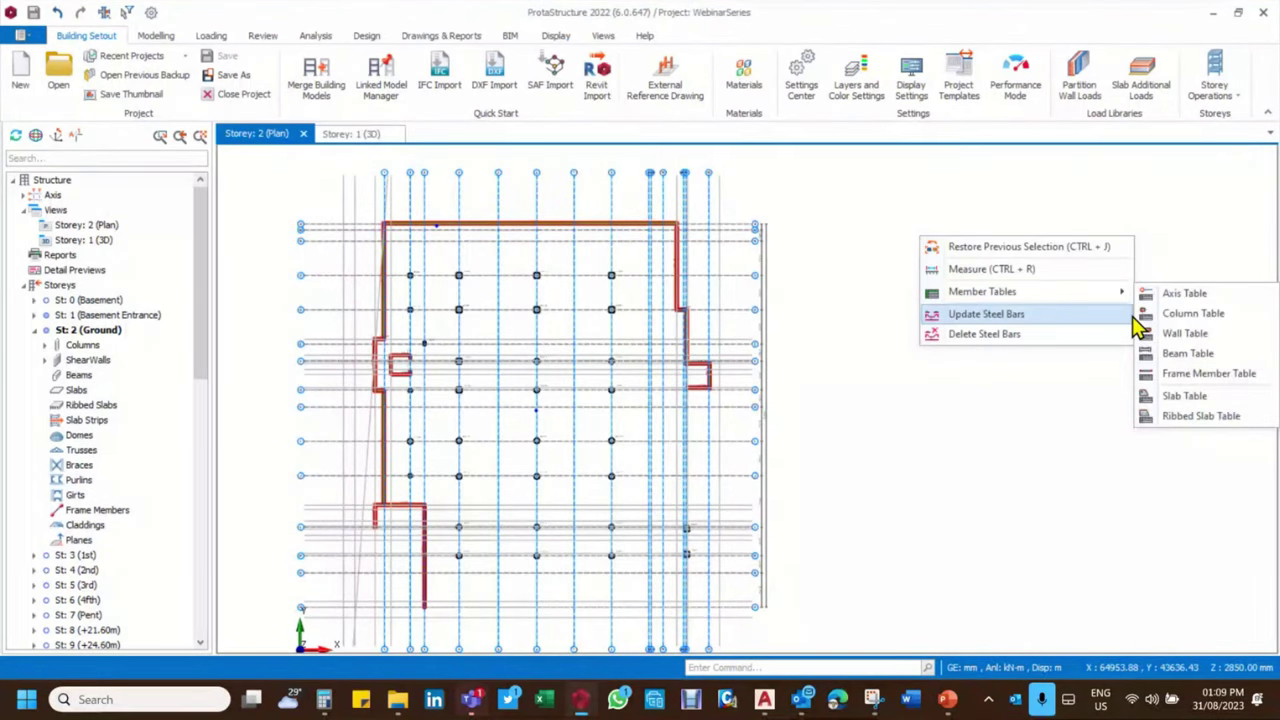
{"action": "left_click", "coordinate": [1185, 333]}
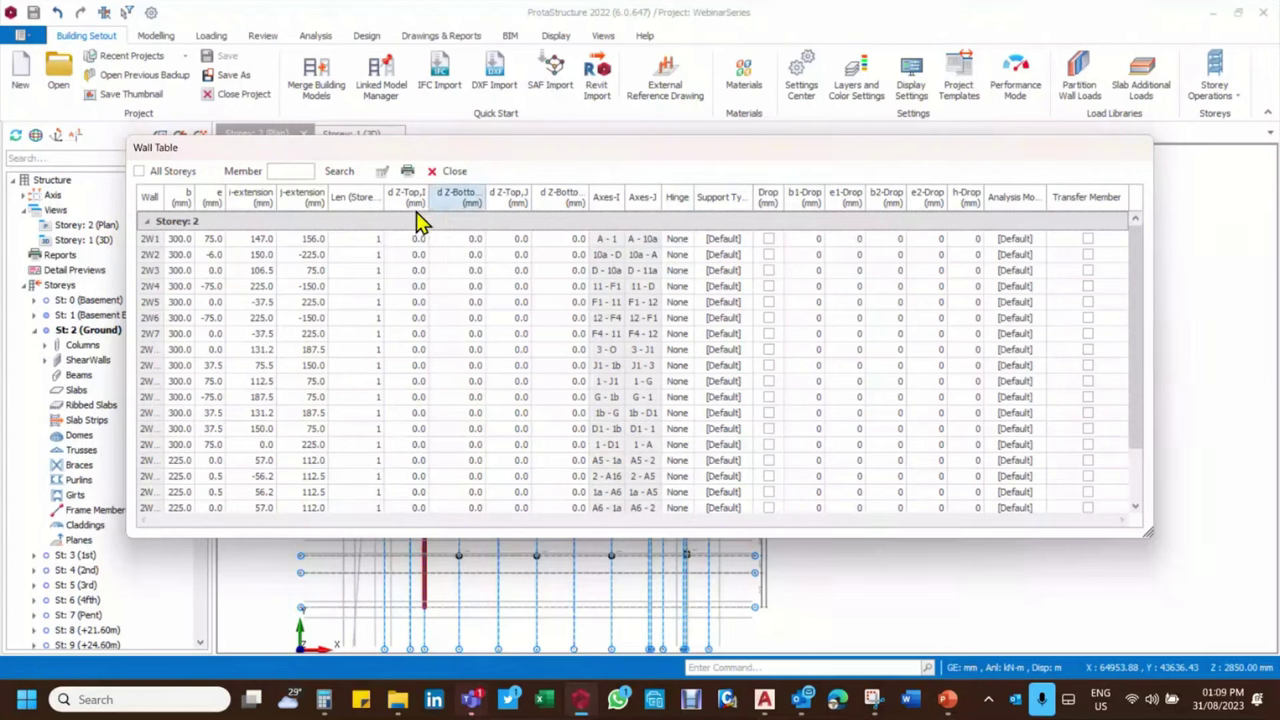
{"action": "left_click", "coordinate": [382, 171]}
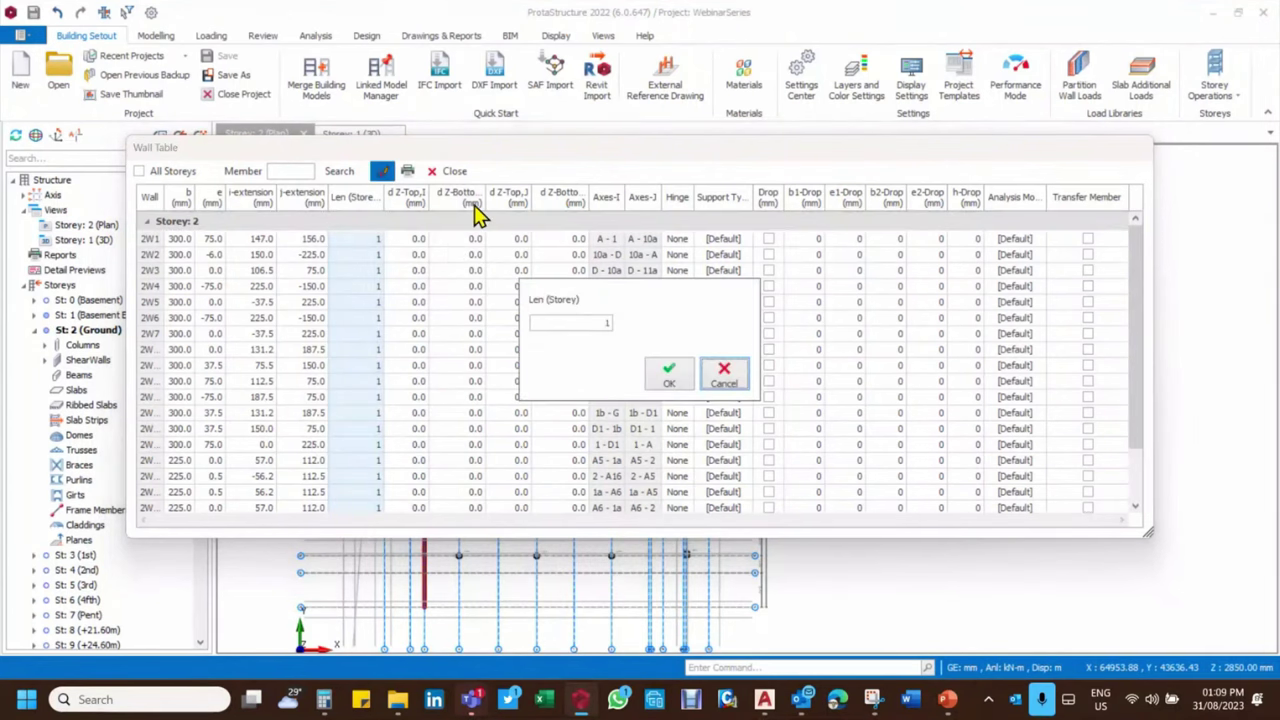
{"action": "double_click", "coordinate": [587, 323]}
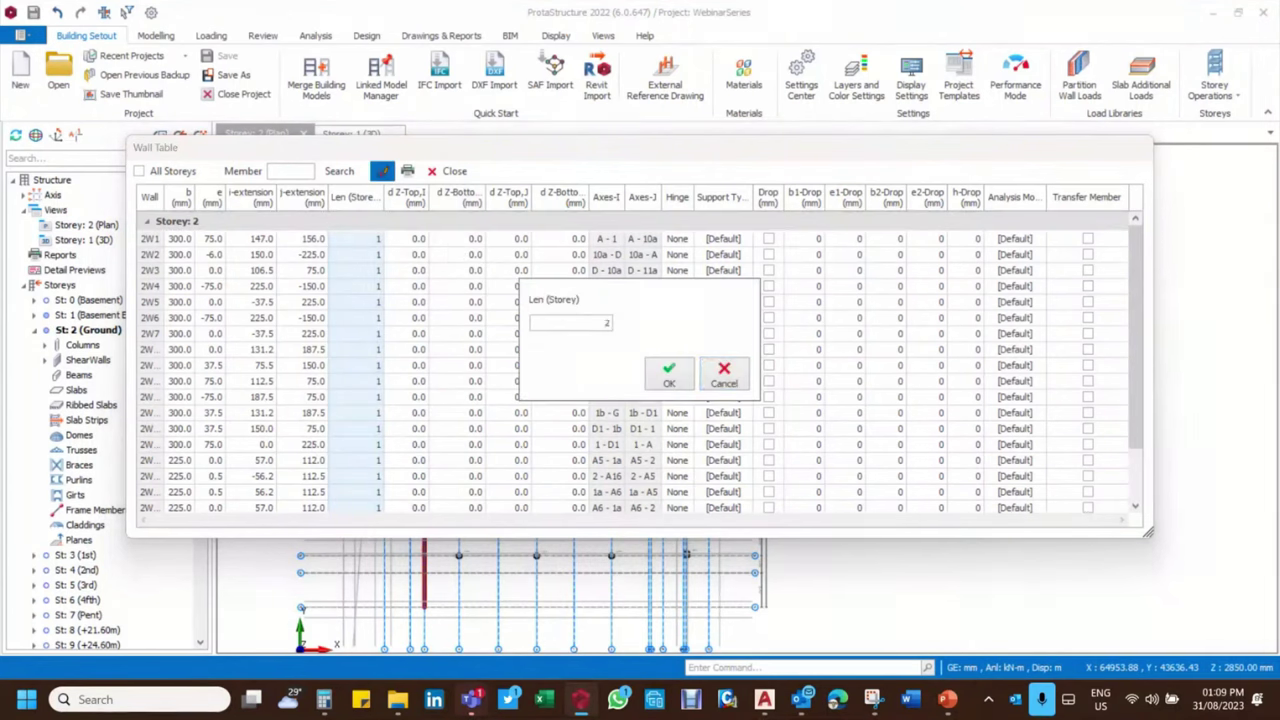
{"action": "type", "text": "2"}
{"action": "left_click", "coordinate": [669, 372]}
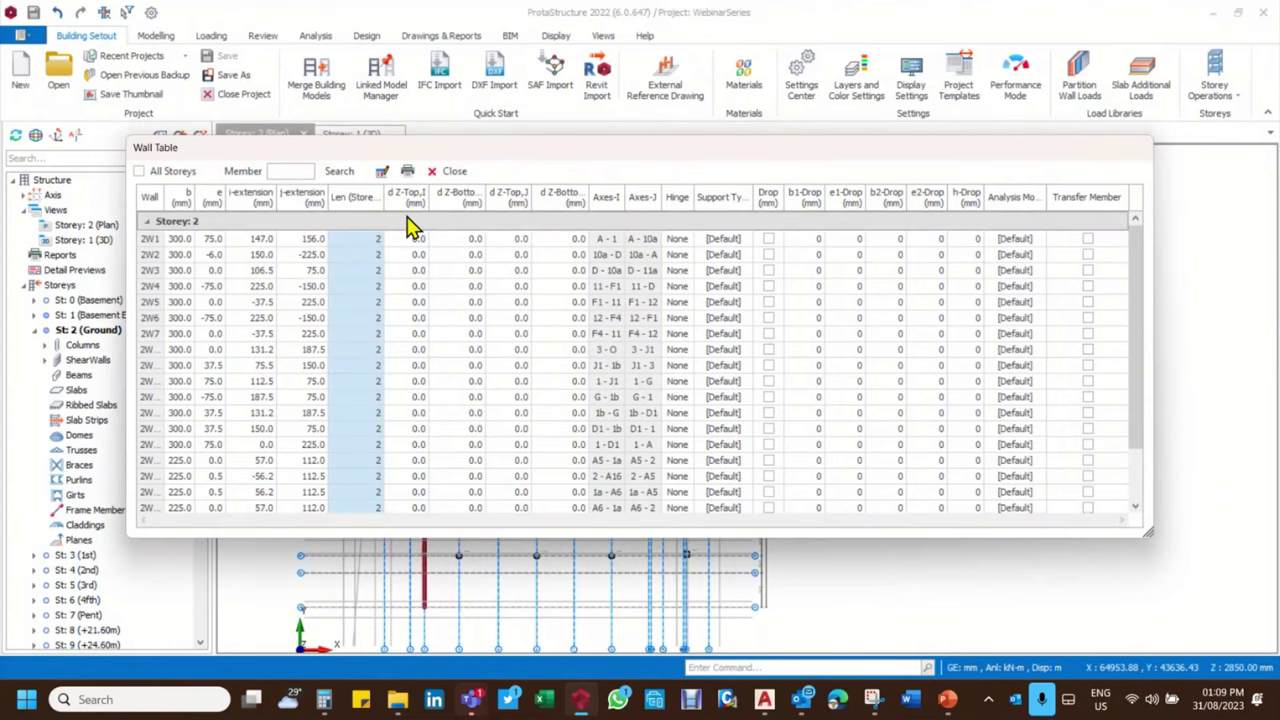
{"action": "left_click", "coordinate": [452, 174]}
Inspect the height of the columns and perimeter walls in the 3D view, looking from the building's left side
{"action": "scroll", "coordinate": [755, 420], "scroll_direction": "down", "scroll_amount": 3}
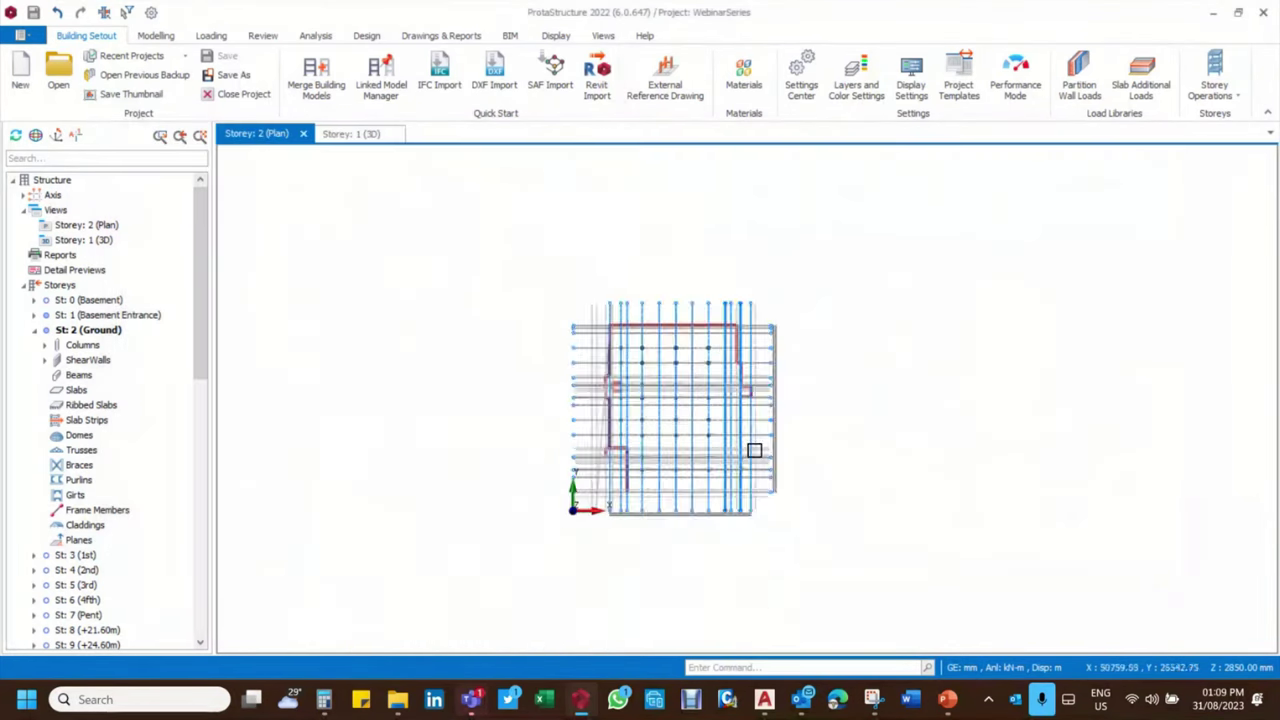
{"action": "scroll", "coordinate": [659, 499], "scroll_direction": "up", "scroll_amount": 2}
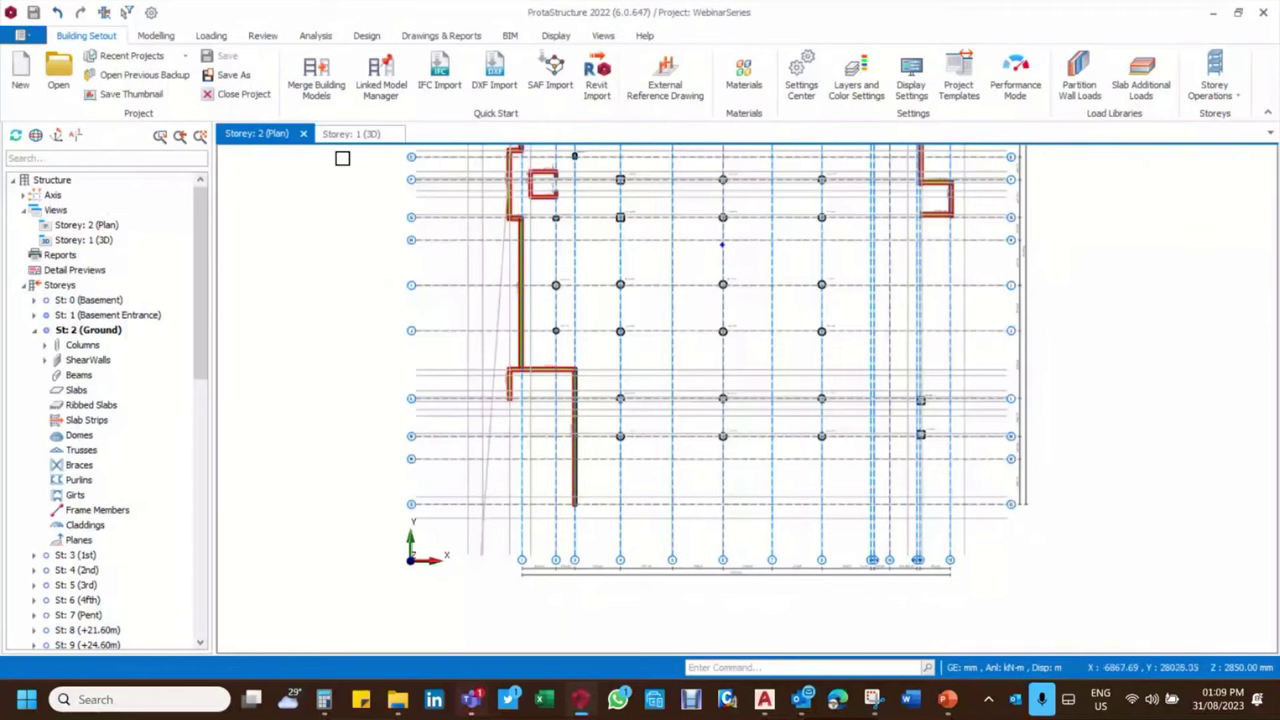
{"action": "key", "text": "Page_Down"}
{"action": "left_click", "coordinate": [351, 133]}
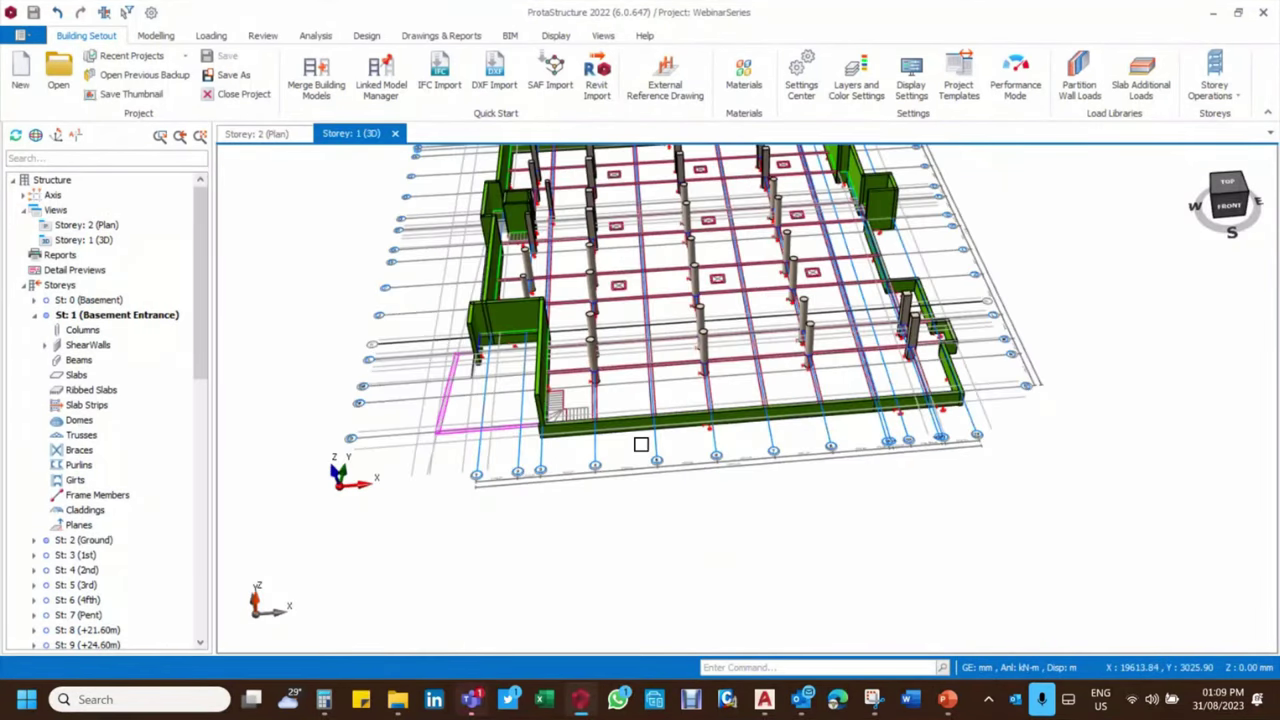
{"action": "middle_click_drag", "start_coordinate": [641, 444], "coordinate": [718, 395]}
{"action": "middle_click_drag", "start_coordinate": [718, 395], "coordinate": [409, 423]}
{"action": "scroll", "coordinate": [437, 400], "scroll_direction": "up", "scroll_amount": 3}
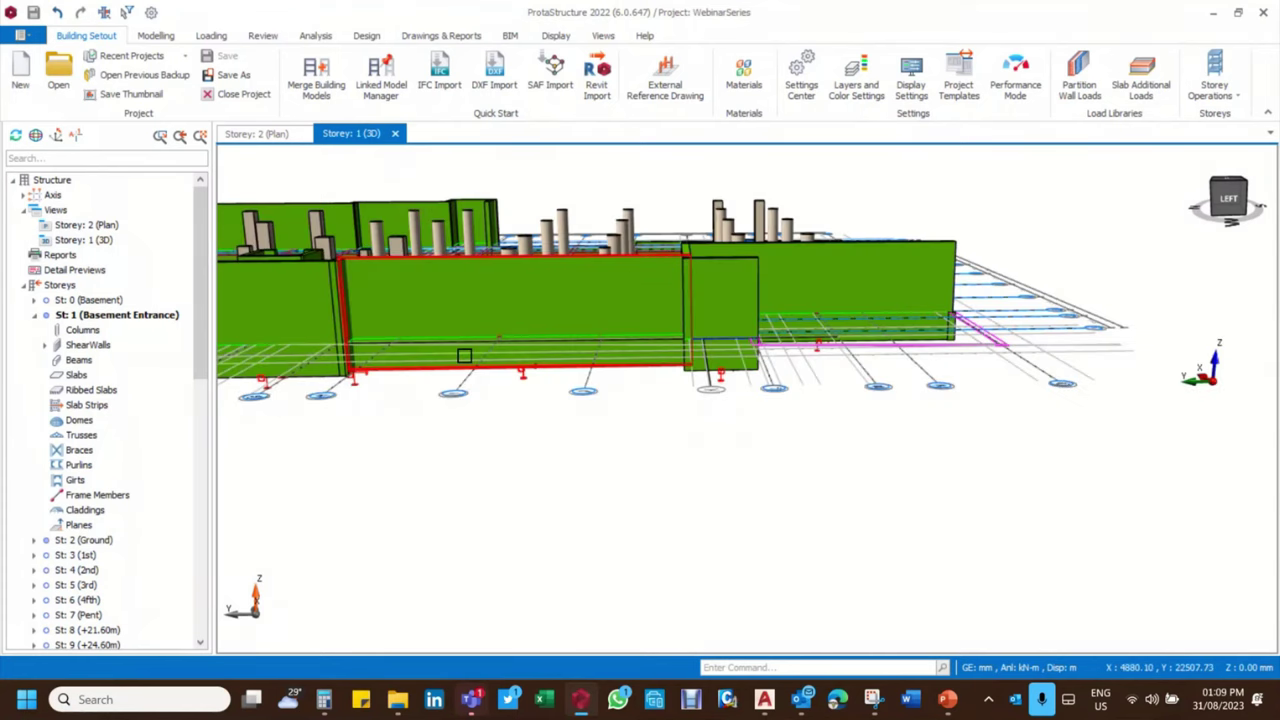
{"action": "mouse_move", "coordinate": [503, 408]}
{"action": "middle_mouse_down"}
{"action": "mouse_move", "coordinate": [502, 368]}
{"action": "mouse_move", "coordinate": [443, 323]}
{"action": "mouse_move", "coordinate": [486, 323]}
{"action": "mouse_move", "coordinate": [490, 400]}
{"action": "middle_mouse_up"}
Return to the plan view and make storey St: 1 (Basement Entrance) the active storey
{"action": "left_click", "coordinate": [254, 136]}
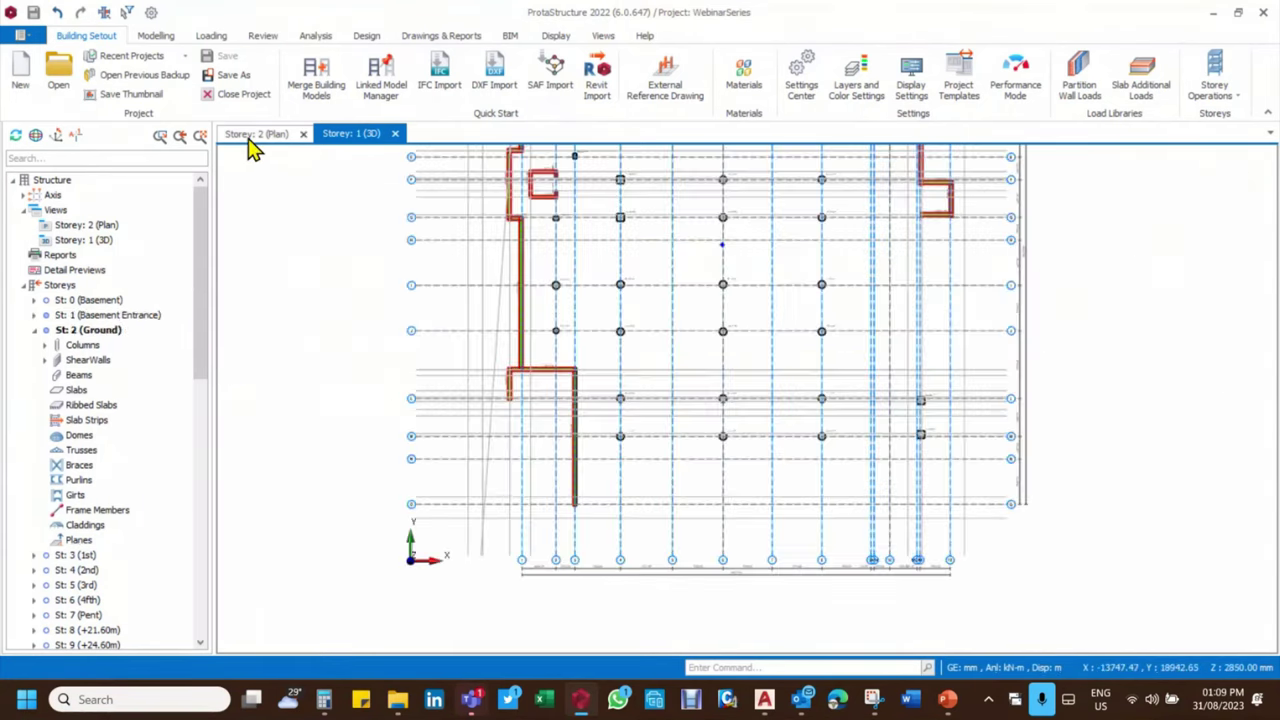
{"action": "left_click", "coordinate": [108, 316]}
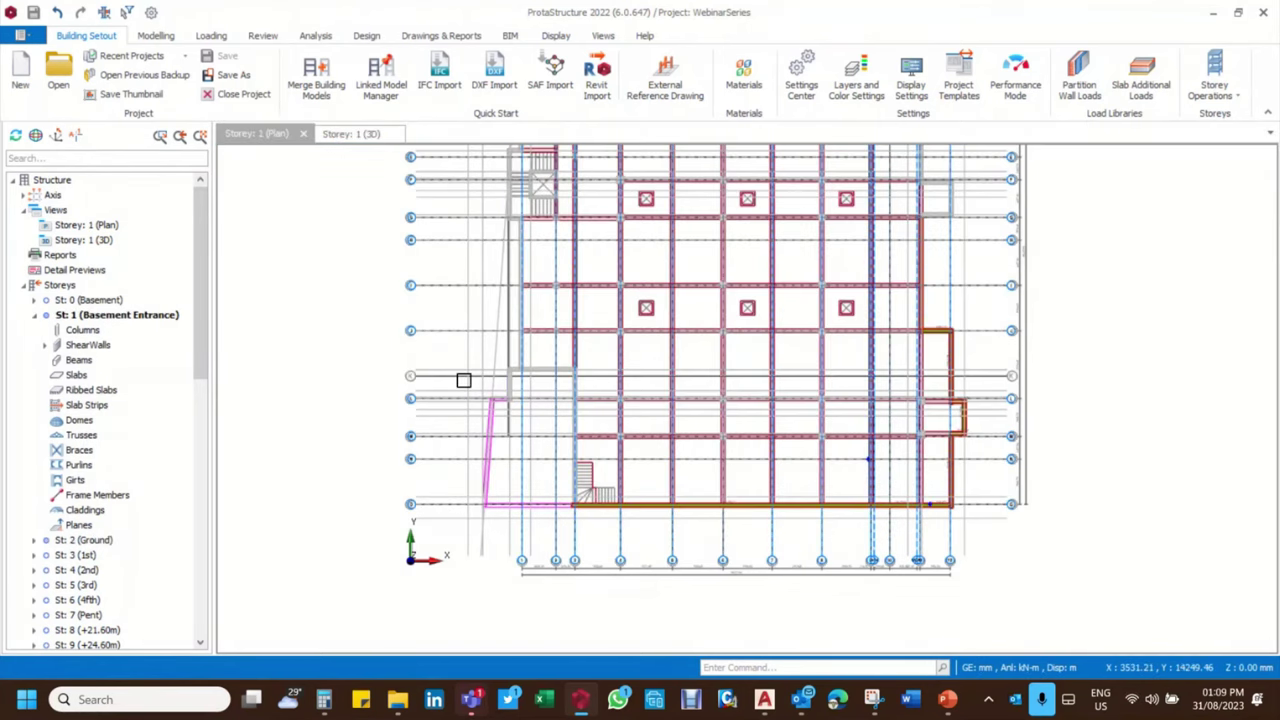
{"action": "scroll", "coordinate": [480, 360], "scroll_direction": "up", "scroll_amount": 5}
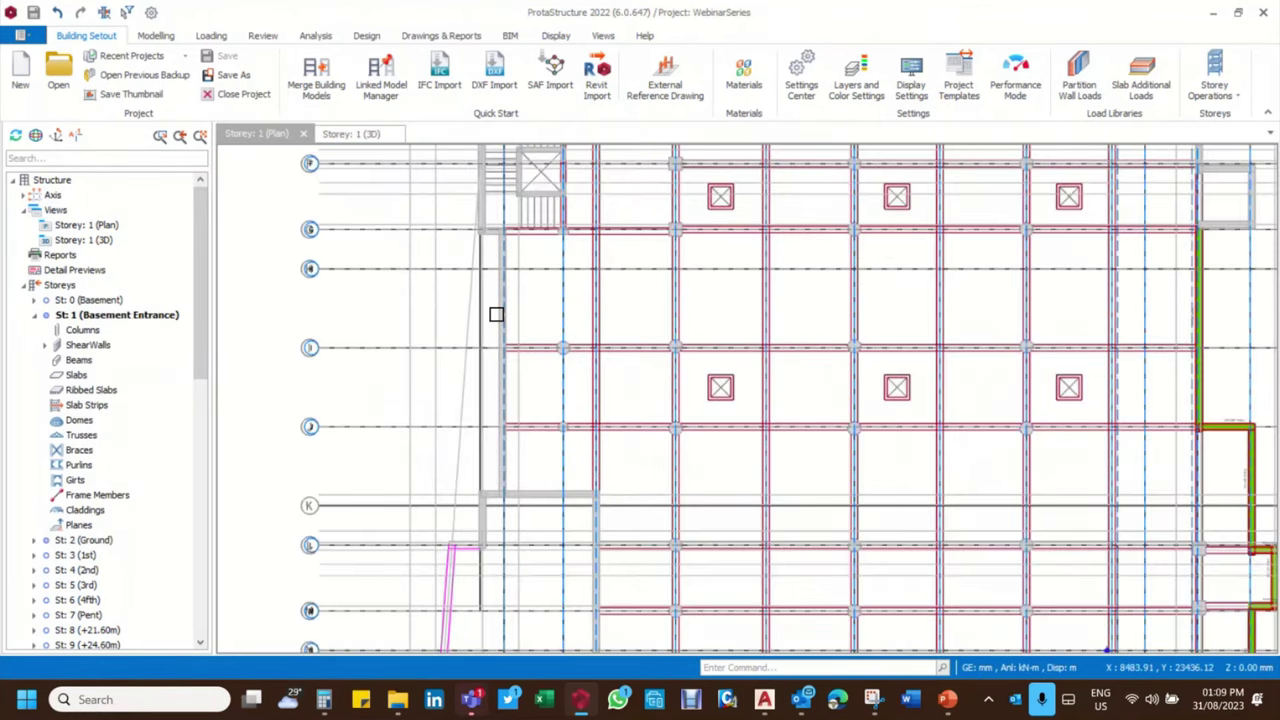
Examine the Storey 1 plan along the western walls and the southern perimeter wall on axis O, as far as its south-east corner
{"action": "scroll", "coordinate": [496, 314], "scroll_direction": "down", "scroll_amount": 10}
{"action": "scroll", "coordinate": [391, 374], "scroll_direction": "up", "scroll_amount": 10}
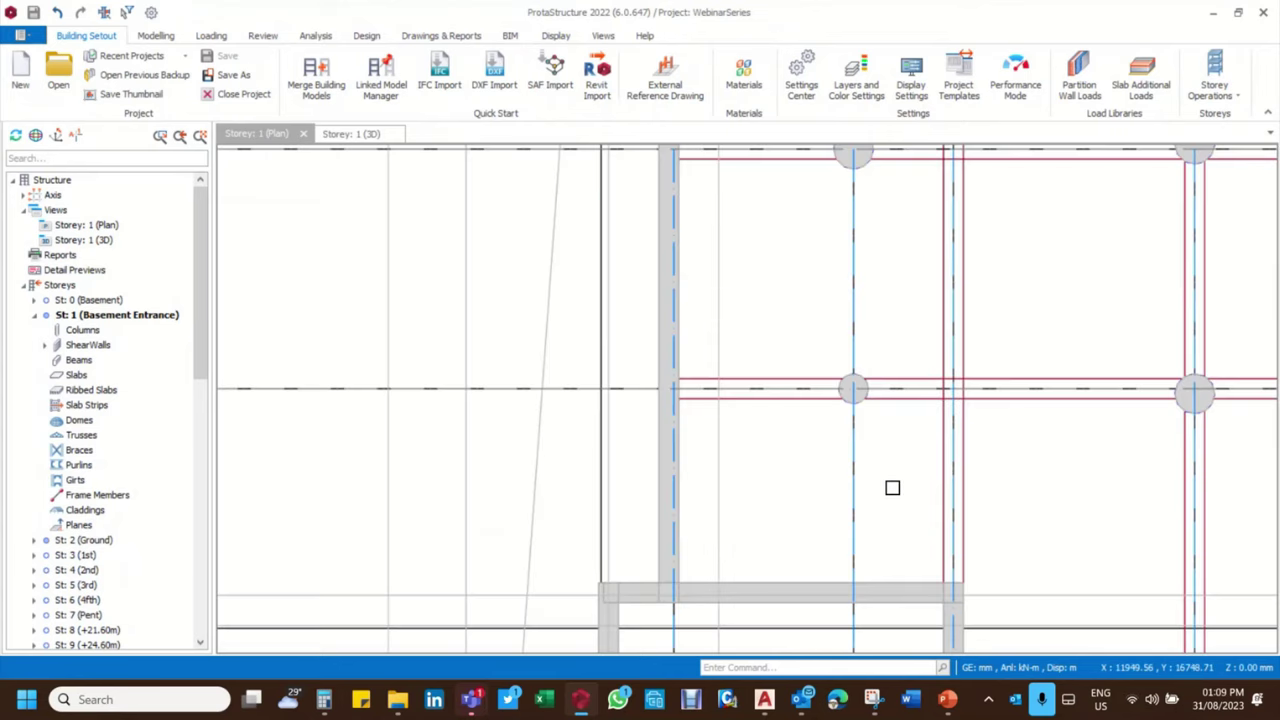
{"action": "scroll", "coordinate": [691, 397], "scroll_direction": "down", "scroll_amount": 5}
{"action": "scroll", "coordinate": [611, 517], "scroll_direction": "up", "scroll_amount": 2}
{"action": "scroll", "coordinate": [565, 459], "scroll_direction": "down", "scroll_amount": 2}
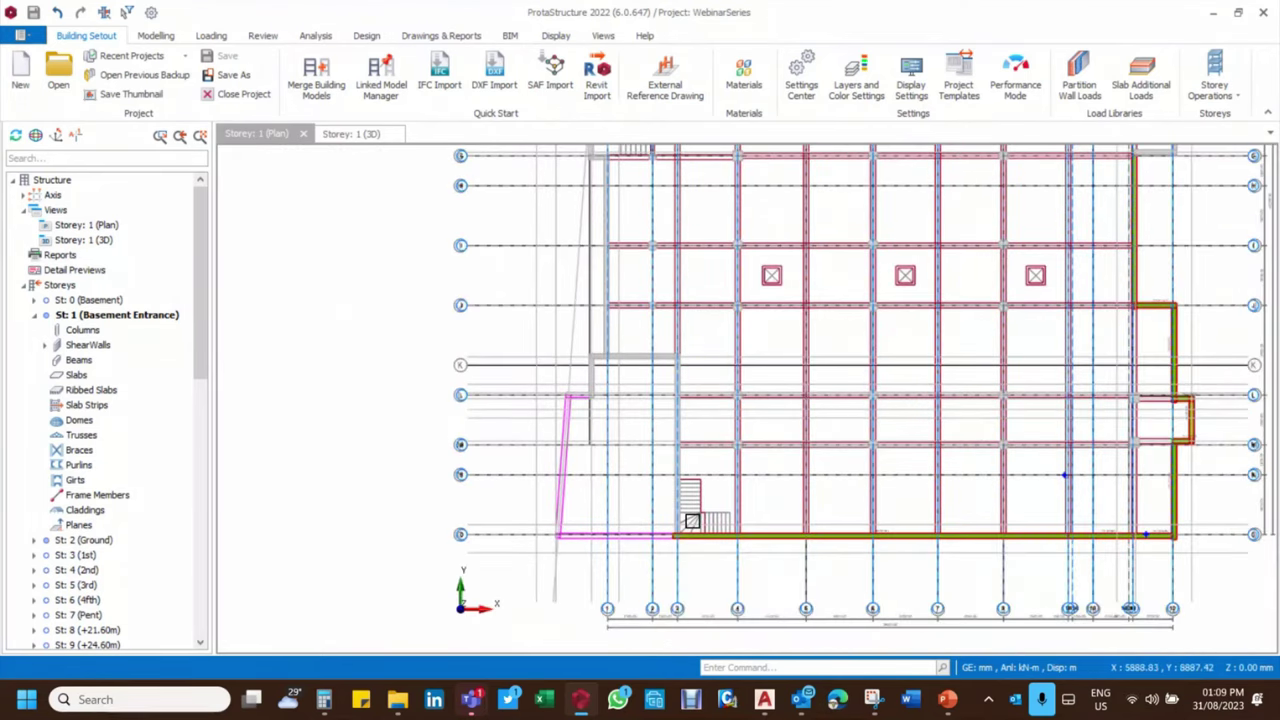
{"action": "scroll", "coordinate": [974, 554], "scroll_direction": "up", "scroll_amount": 3}
{"action": "scroll", "coordinate": [340, 434], "scroll_direction": "down", "scroll_amount": 3}
{"action": "scroll", "coordinate": [711, 469], "scroll_direction": "up", "scroll_amount": 2}
{"action": "scroll", "coordinate": [732, 480], "scroll_direction": "down", "scroll_amount": 1}
{"action": "scroll", "coordinate": [735, 465], "scroll_direction": "down", "scroll_amount": 2}
{"action": "scroll", "coordinate": [694, 337], "scroll_direction": "up", "scroll_amount": 5}
{"action": "scroll", "coordinate": [600, 560], "scroll_direction": "down", "scroll_amount": 1}
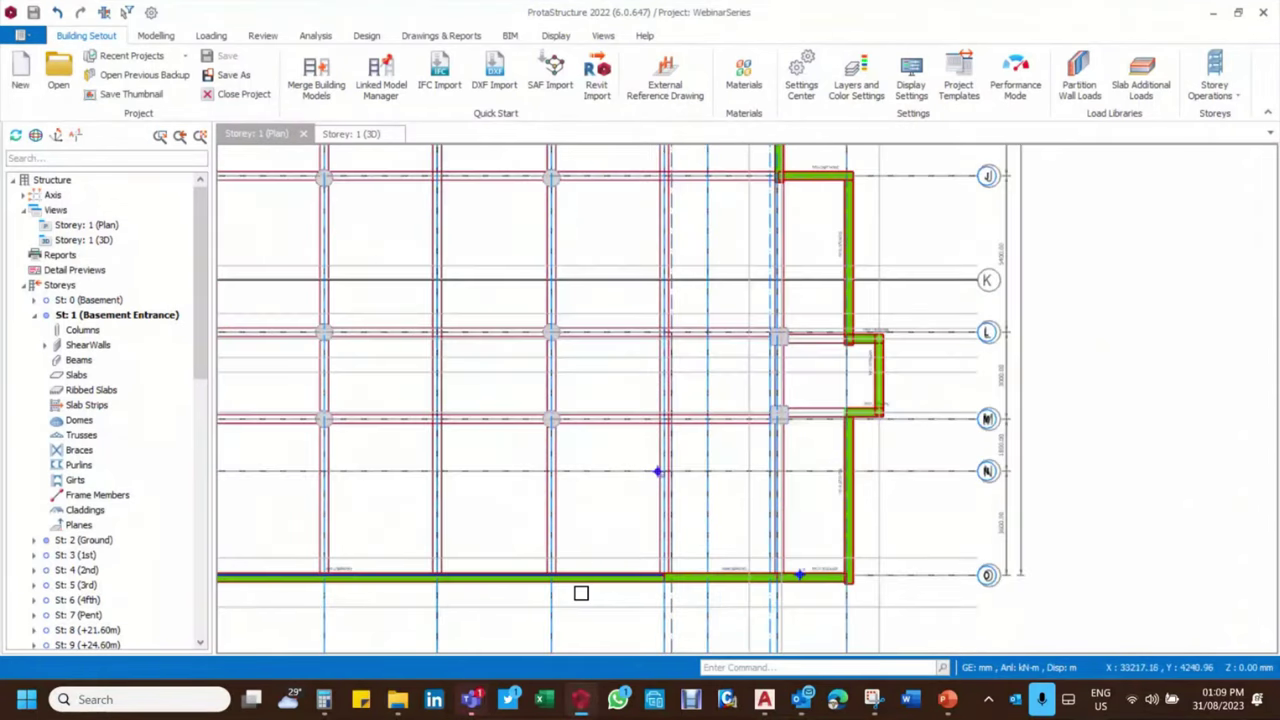
{"action": "scroll", "coordinate": [600, 590], "scroll_direction": "up", "scroll_amount": 1}
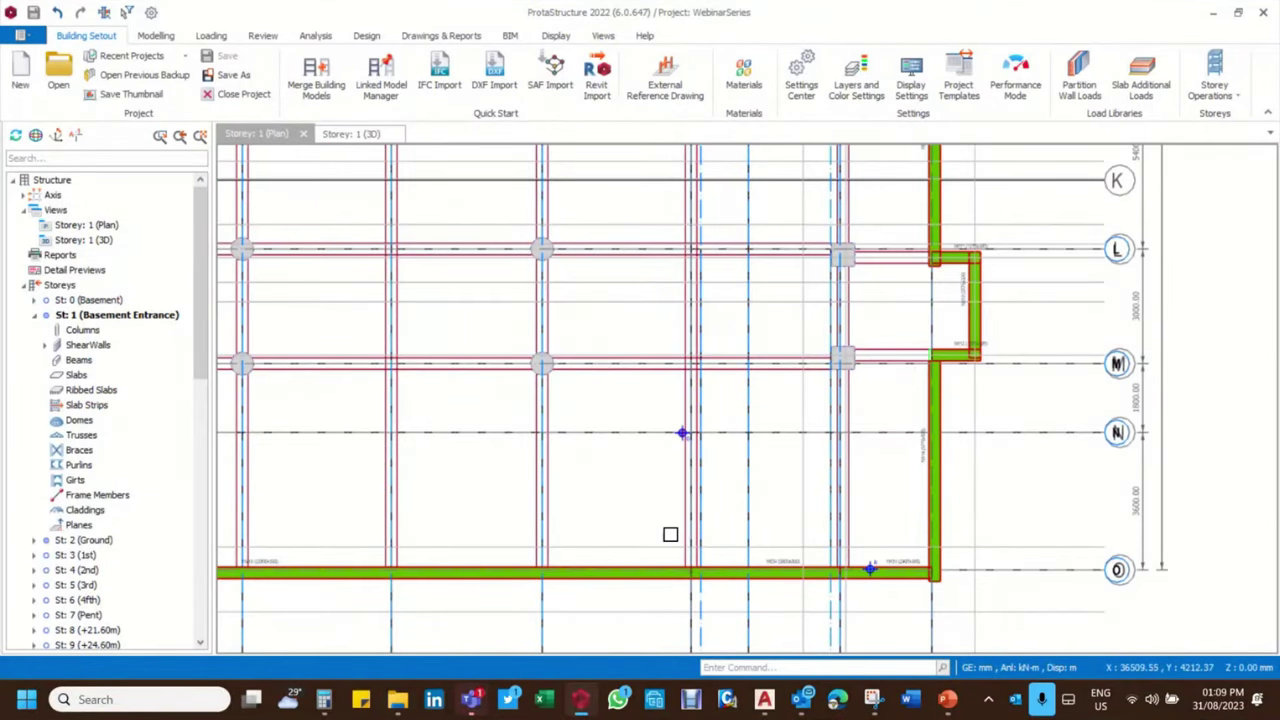
{"action": "scroll", "coordinate": [680, 575], "scroll_direction": "down", "scroll_amount": 3}
{"action": "scroll", "coordinate": [640, 577], "scroll_direction": "up", "scroll_amount": 4}
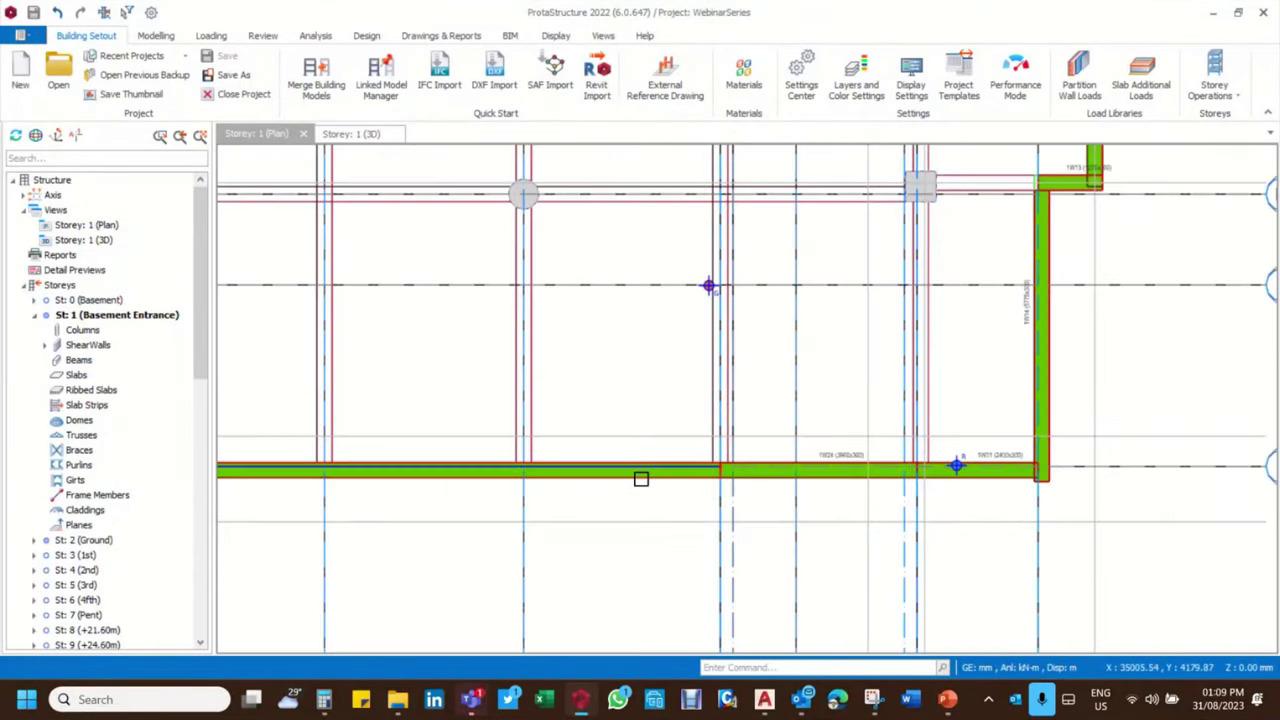
Draw a 300 mm thick wall along axis 8 from axis O to axis K1, starting at the southern perimeter wall
{"action": "left_click", "coordinate": [640, 478]}
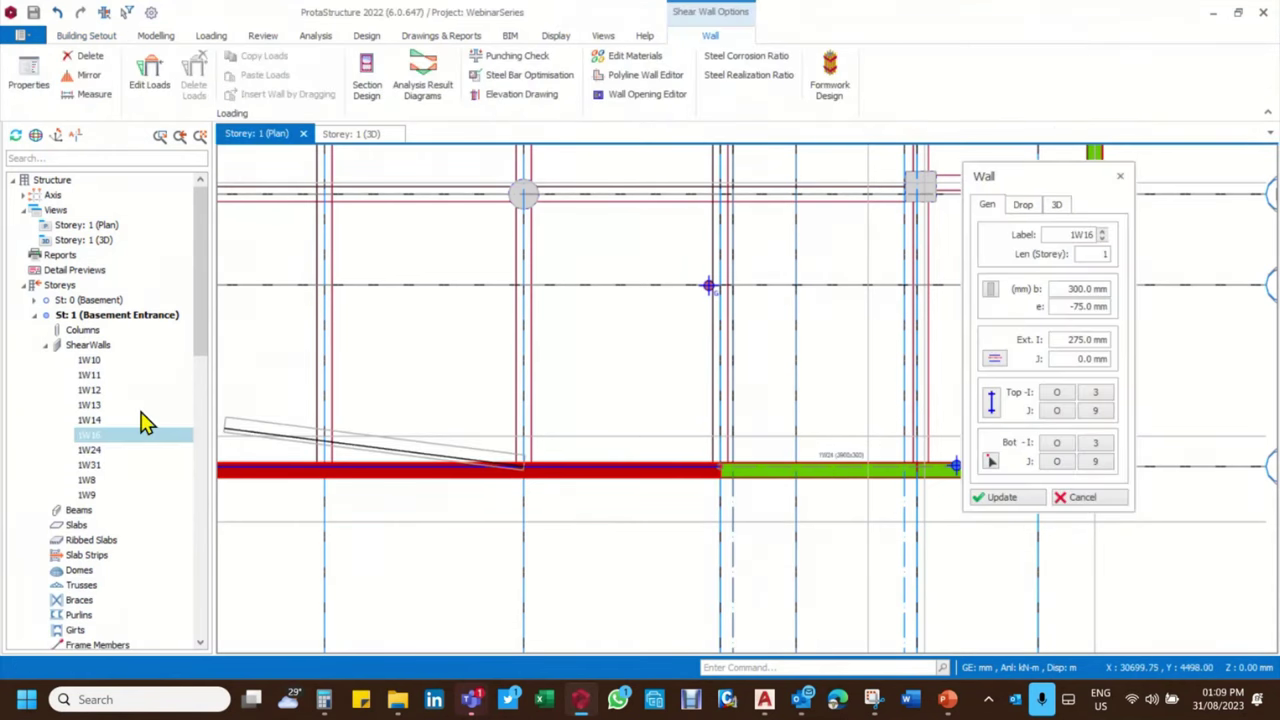
{"action": "scroll", "coordinate": [475, 452], "scroll_direction": "down", "scroll_amount": 3}
{"action": "scroll", "coordinate": [475, 452], "scroll_direction": "up", "scroll_amount": 3}
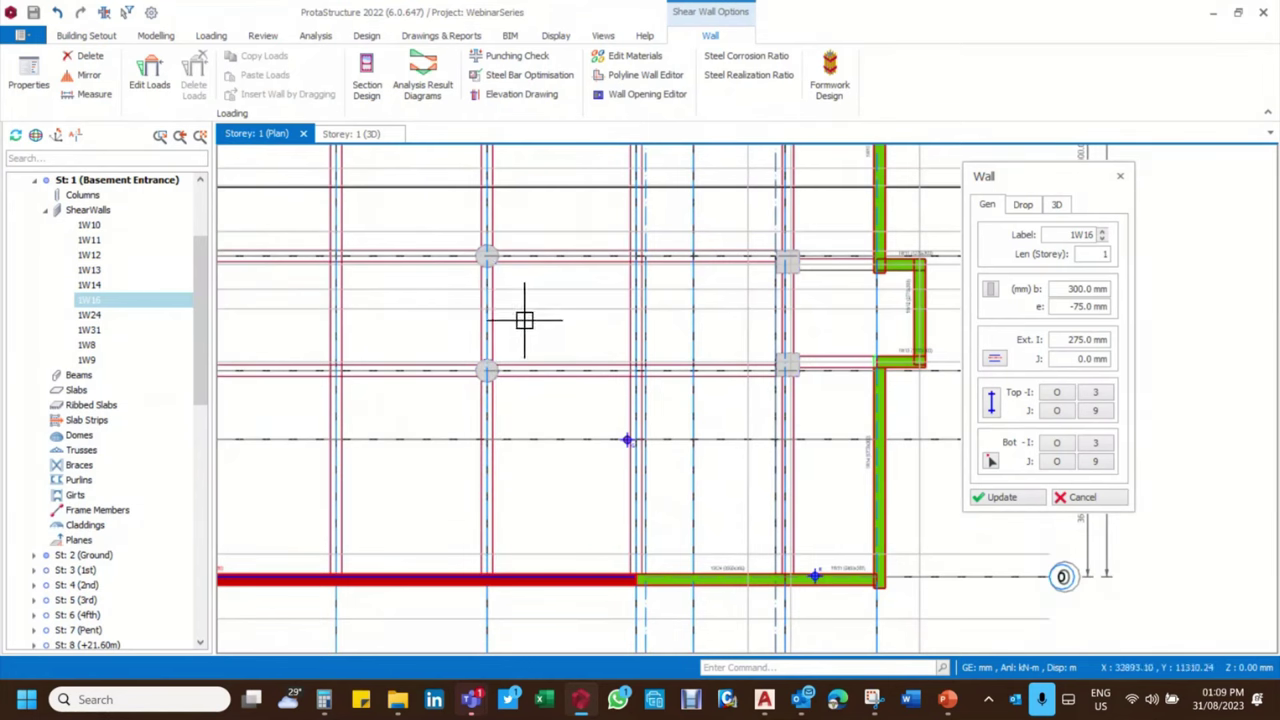
{"action": "scroll", "coordinate": [494, 566], "scroll_direction": "up", "scroll_amount": 2}
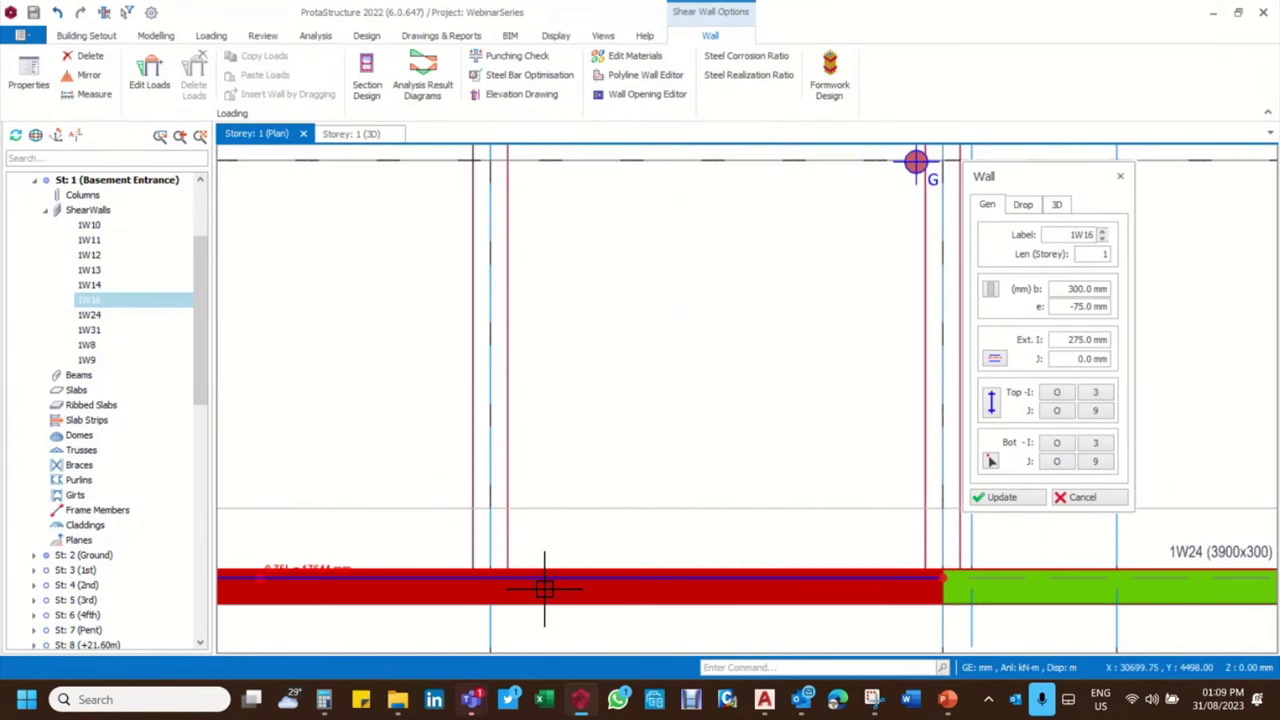
{"action": "scroll", "coordinate": [544, 588], "scroll_direction": "down", "scroll_amount": 3}
{"action": "scroll", "coordinate": [494, 577], "scroll_direction": "up", "scroll_amount": 1}
{"action": "scroll", "coordinate": [495, 330], "scroll_direction": "up", "scroll_amount": 1}
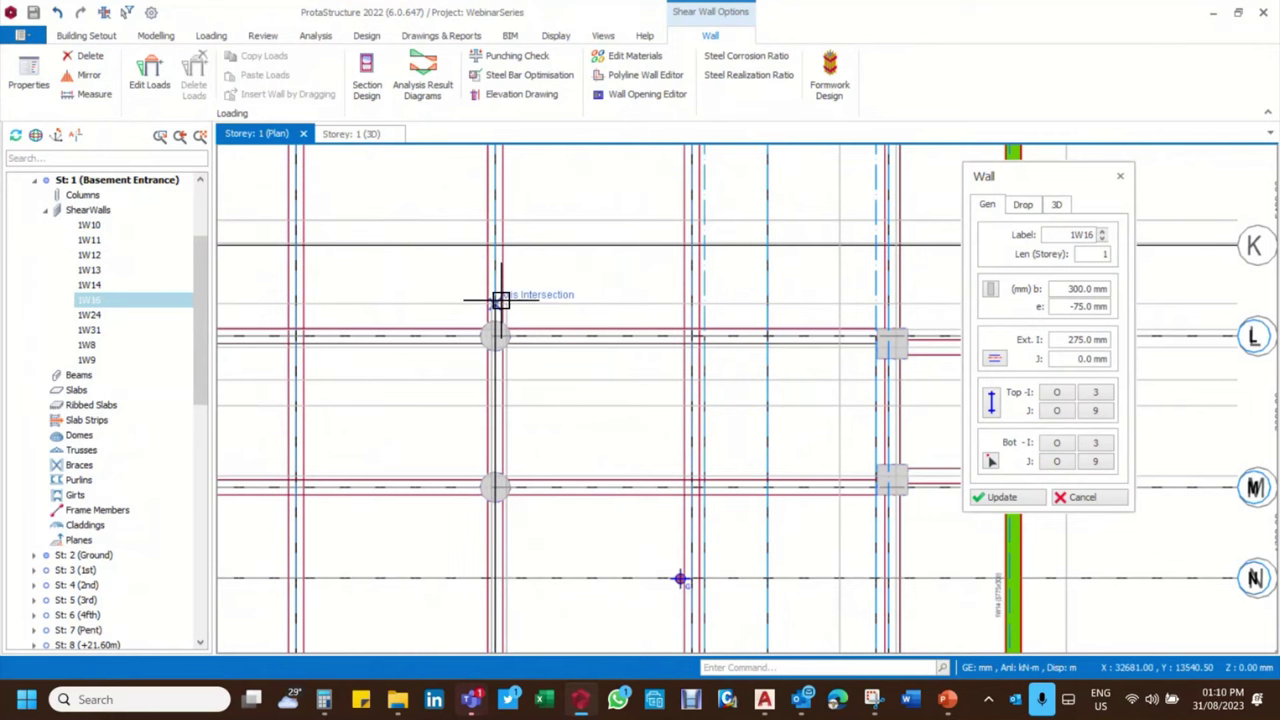
{"action": "left_click", "coordinate": [497, 301]}
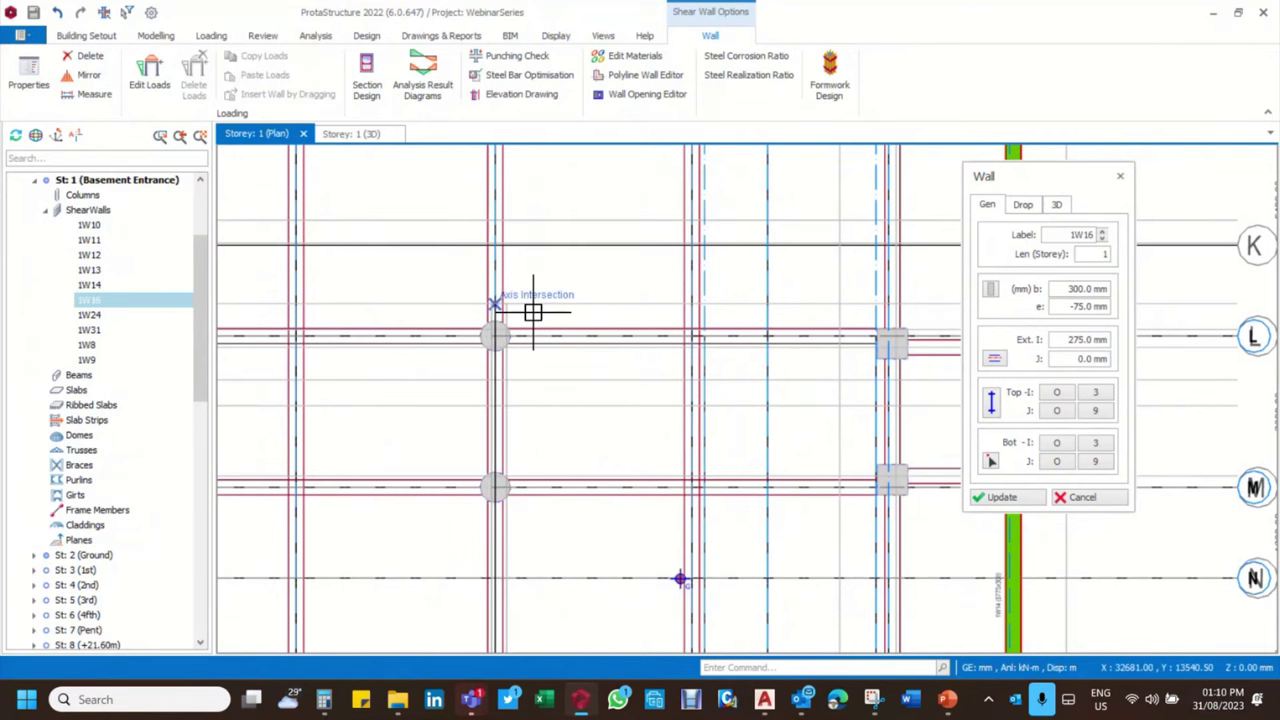
{"action": "left_click", "coordinate": [587, 354]}
{"action": "scroll", "coordinate": [590, 365], "scroll_direction": "down", "scroll_amount": 1}
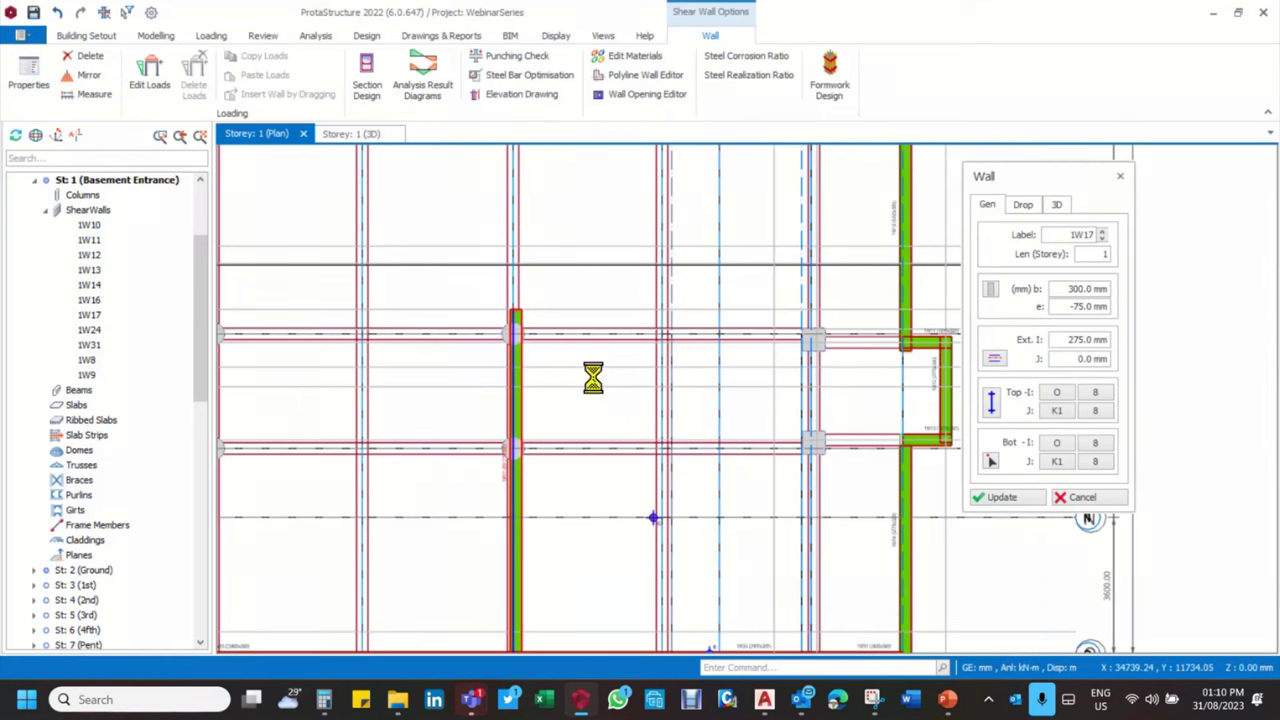
Set the eccentricity of the new axis 8 wall to 0 mm and update the wall
{"action": "left_click", "coordinate": [1083, 498]}
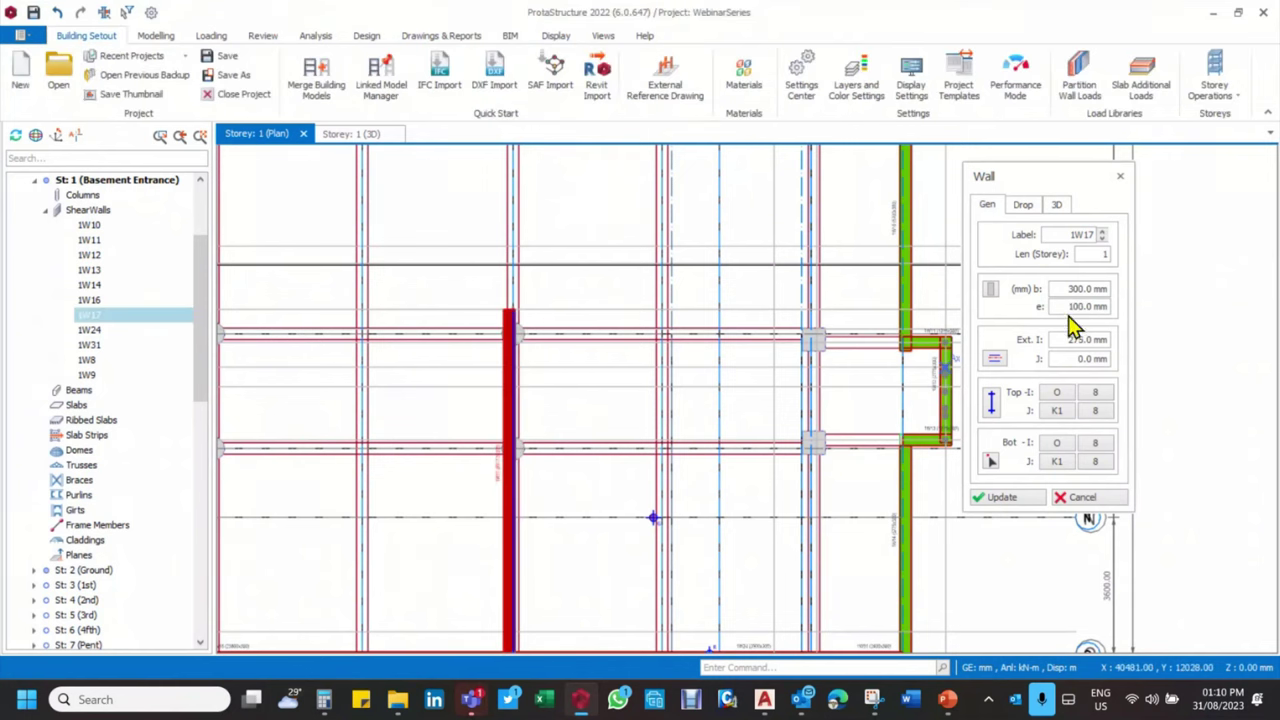
{"action": "left_click_drag", "start_coordinate": [1066, 306], "coordinate": [1118, 316]}
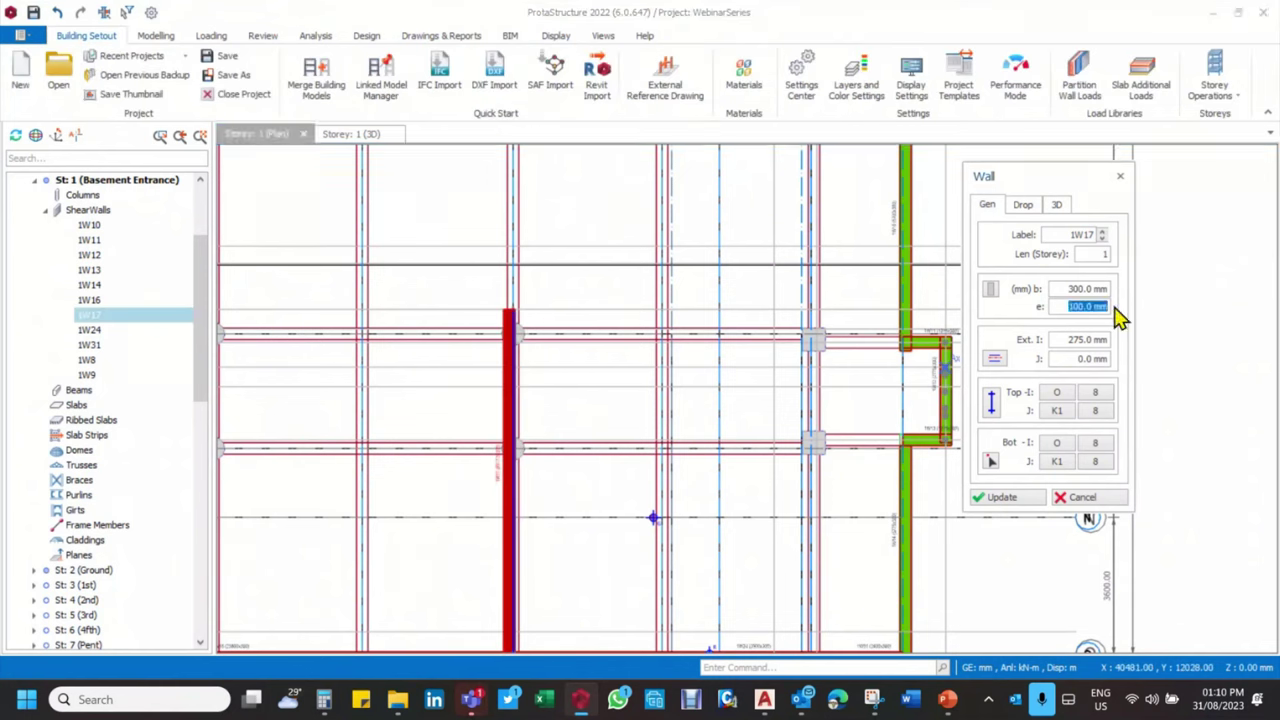
{"action": "left_click", "coordinate": [1005, 497]}
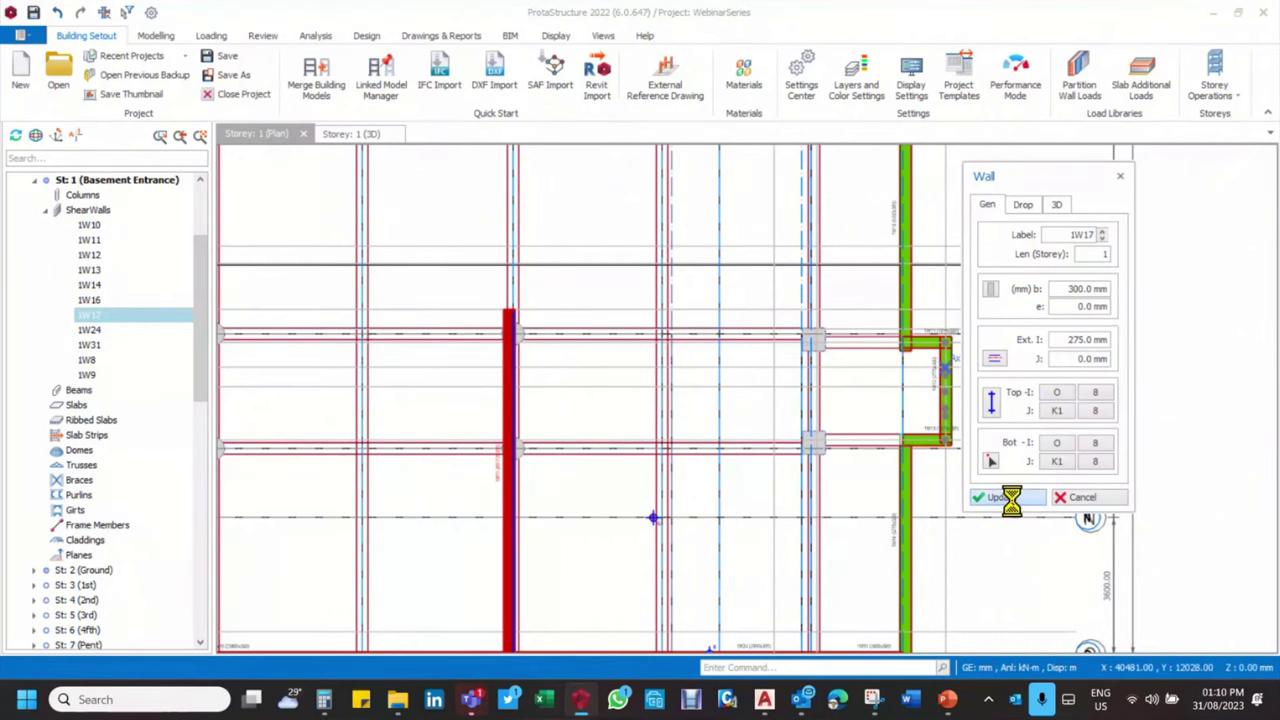
Draw a parallel 300 mm thick wall along axis 9 from axis O to axis K1, with 0 mm eccentricity
{"action": "scroll", "coordinate": [660, 563], "scroll_direction": "down", "scroll_amount": 2}
{"action": "scroll", "coordinate": [666, 529], "scroll_direction": "up", "scroll_amount": 3}
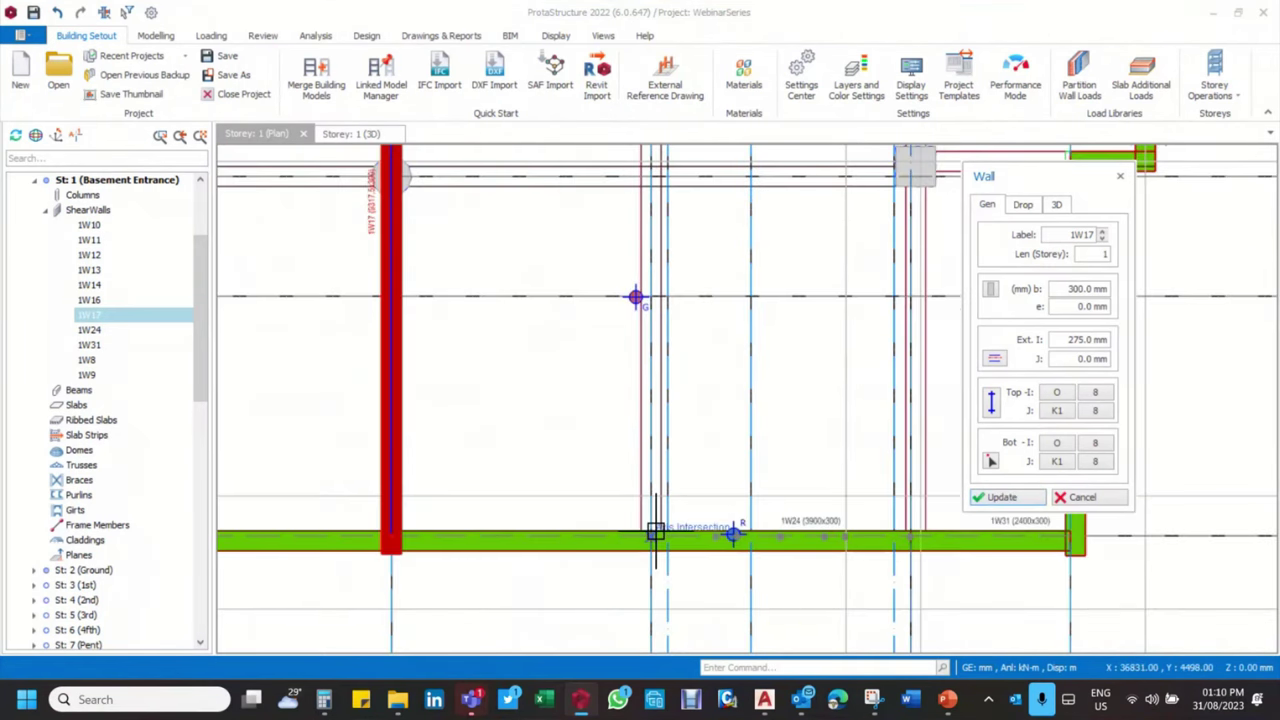
{"action": "scroll", "coordinate": [654, 541], "scroll_direction": "down", "scroll_amount": 1}
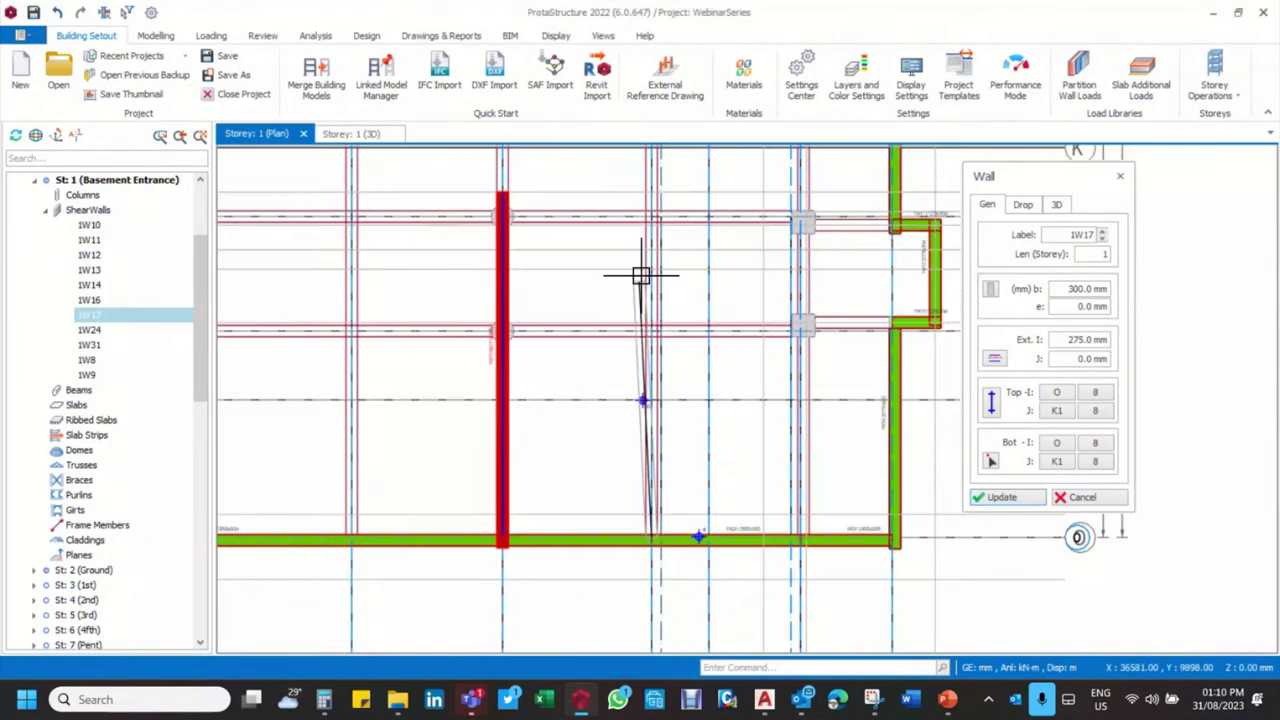
{"action": "scroll", "coordinate": [655, 190], "scroll_direction": "up", "scroll_amount": 1}
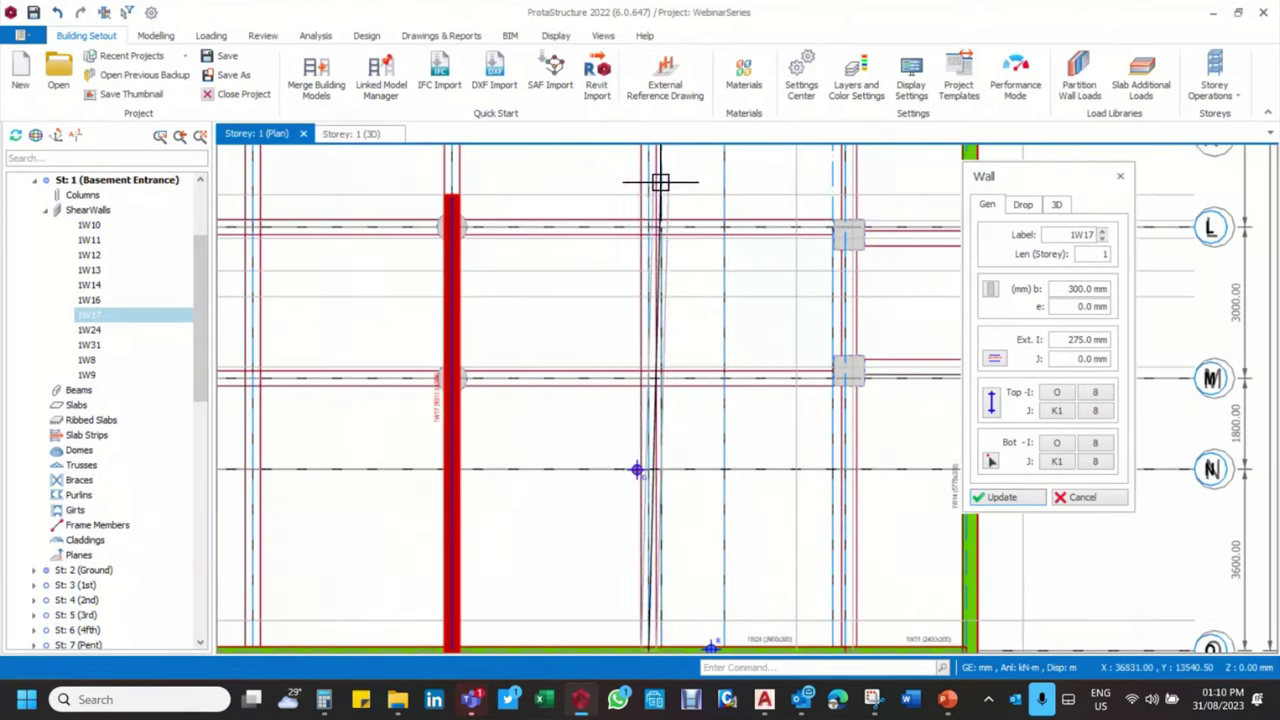
{"action": "left_click", "coordinate": [995, 498]}
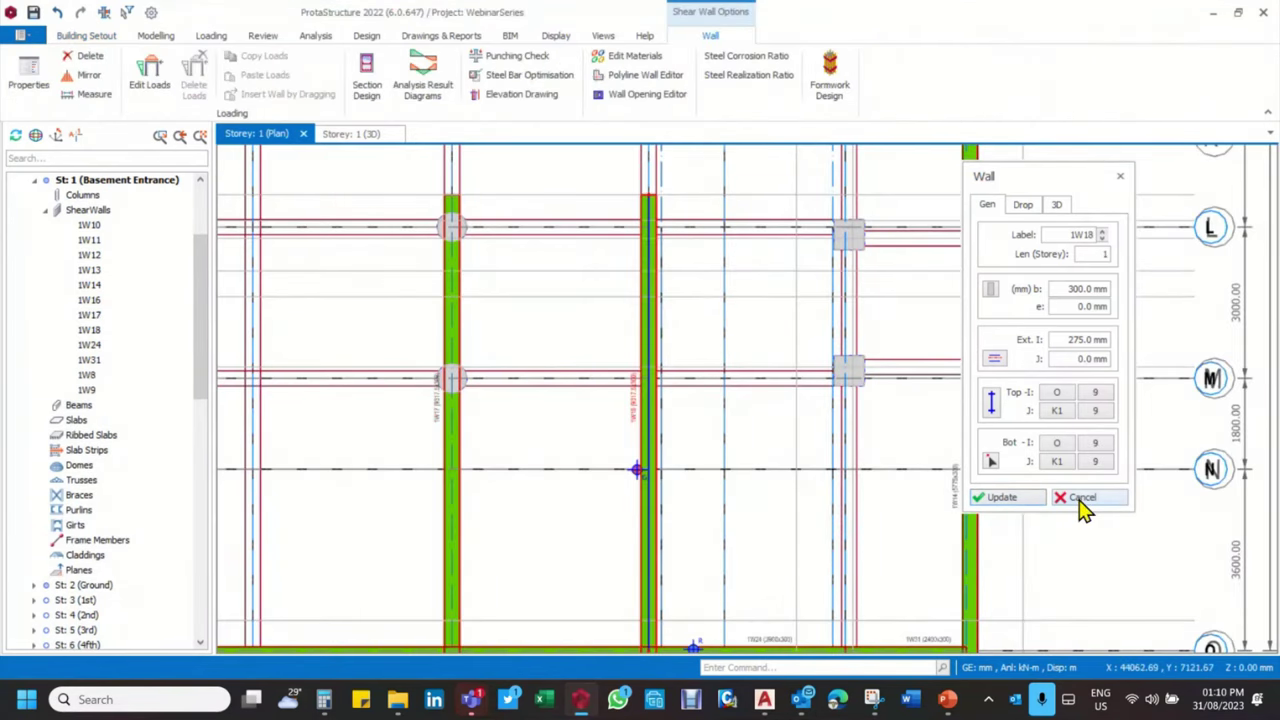
Set the I-end extension of the axis 9 wall to 250 mm, update the wall and close its properties
{"action": "scroll", "coordinate": [651, 443], "scroll_direction": "down", "scroll_amount": 2}
{"action": "scroll", "coordinate": [620, 484], "scroll_direction": "up", "scroll_amount": 1}
{"action": "scroll", "coordinate": [621, 484], "scroll_direction": "up", "scroll_amount": 3}
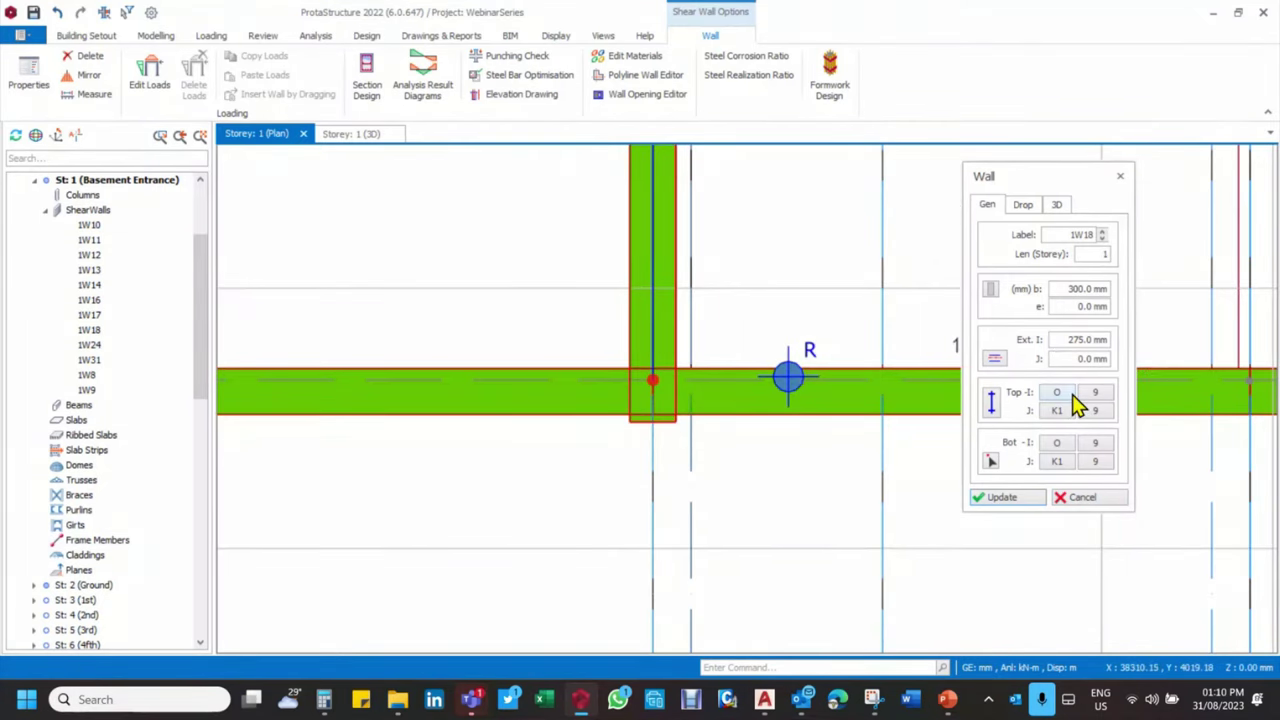
{"action": "double_click", "coordinate": [1065, 339]}
{"action": "type", "text": "2"}
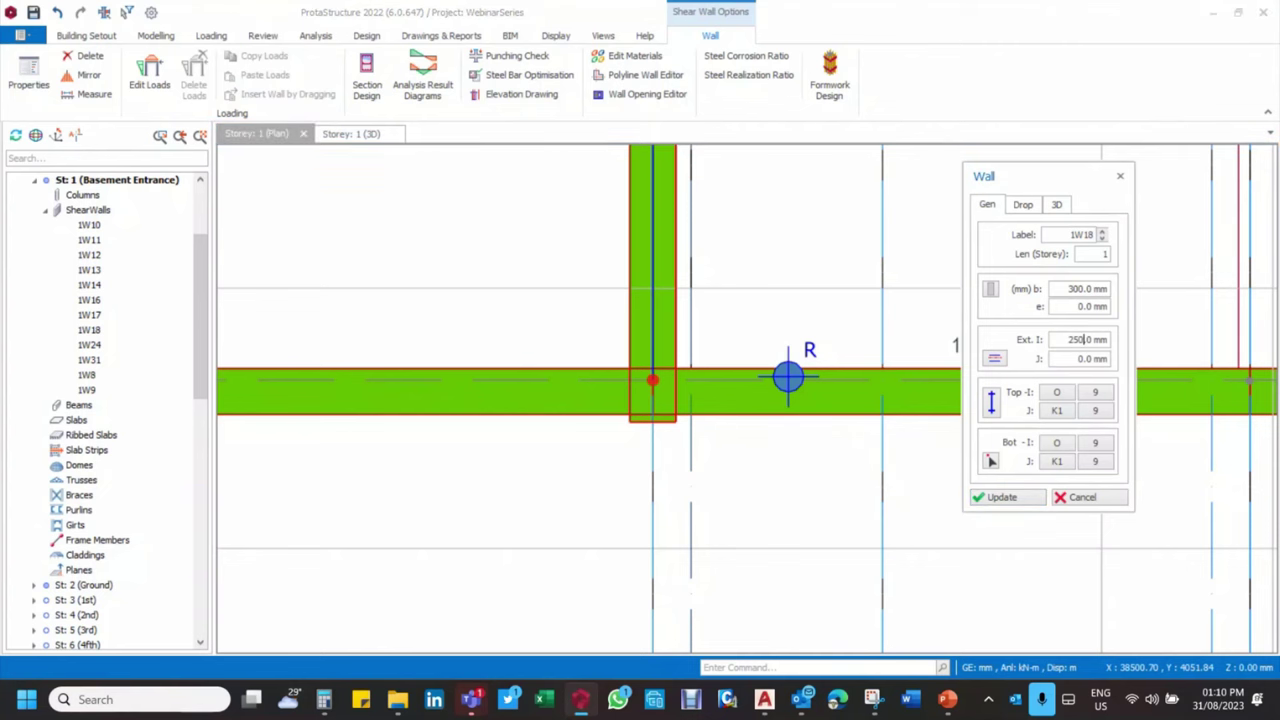
{"action": "left_click", "coordinate": [1001, 497]}
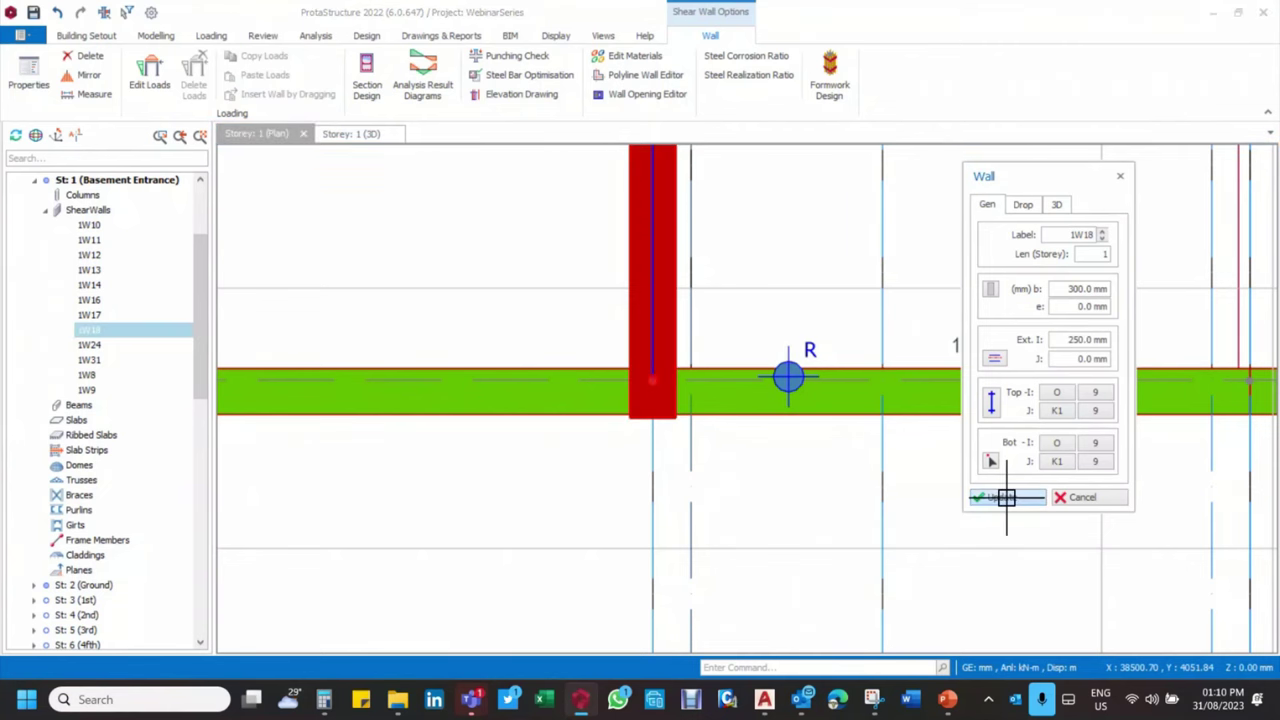
{"action": "left_click", "coordinate": [1068, 497]}
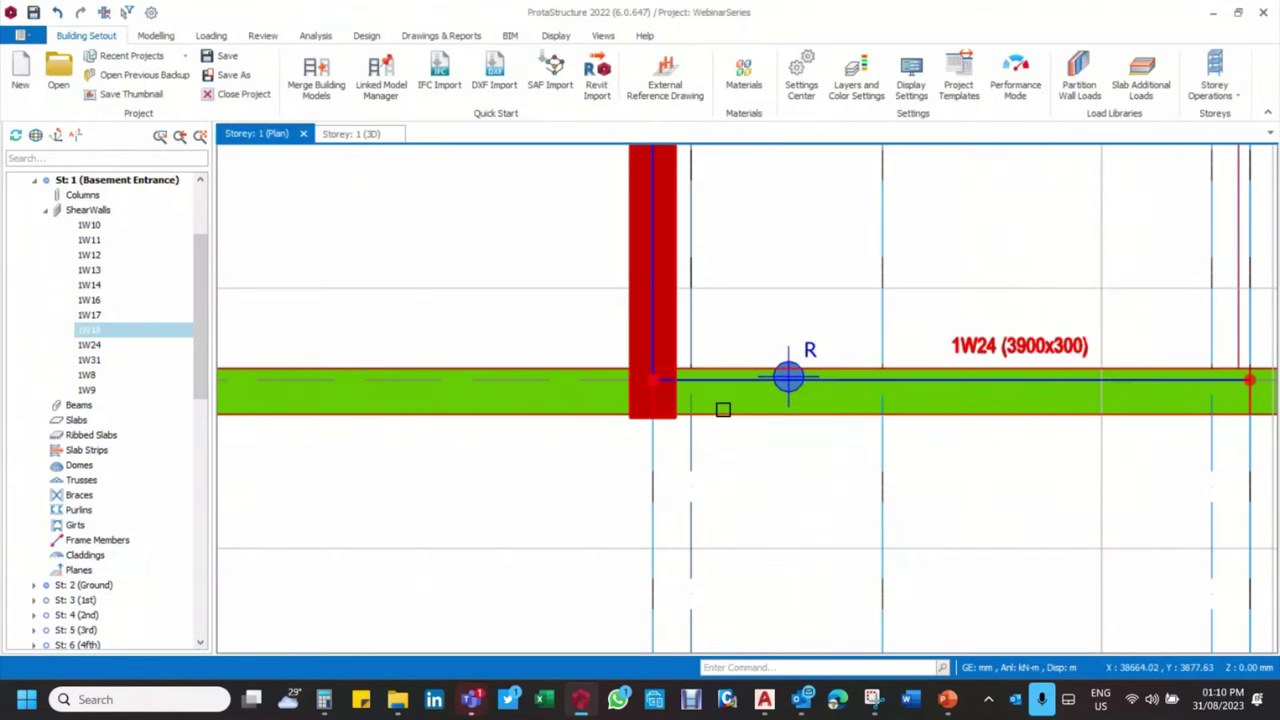
Measure the distance from the axis 9 wall's end node to the outer face of the southern perimeter wall
{"action": "right_click", "coordinate": [610, 321]}
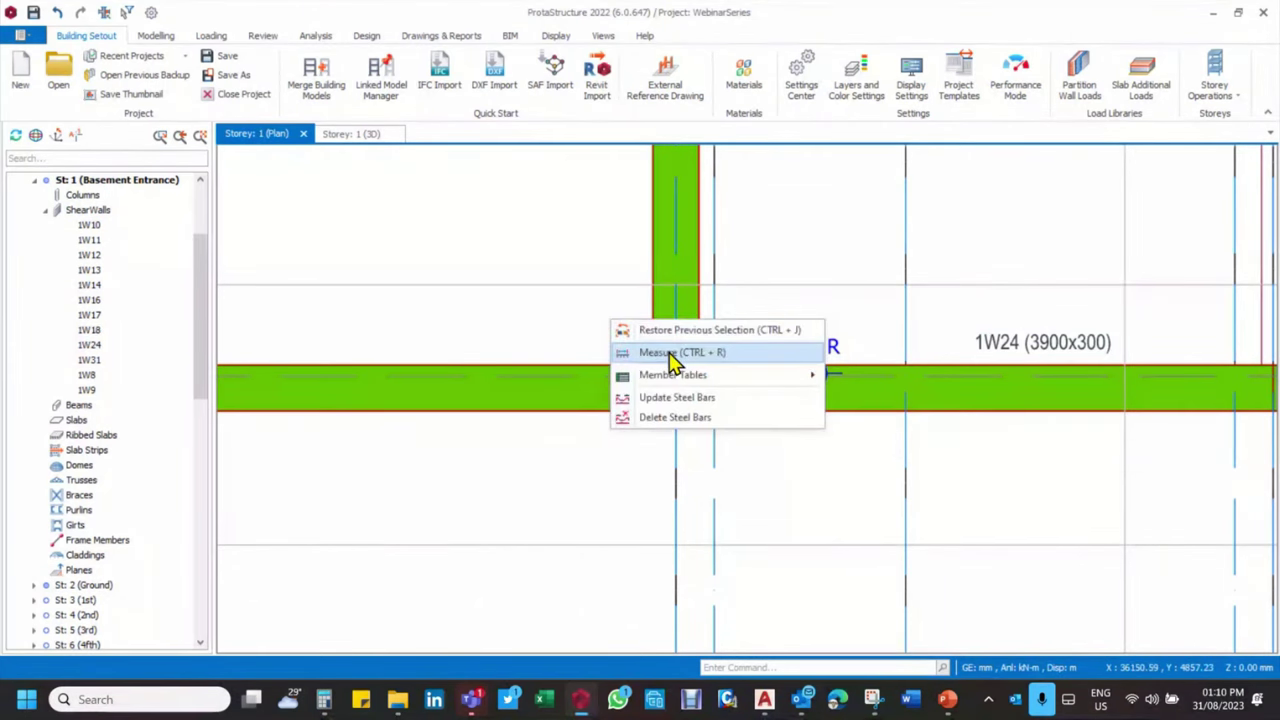
{"action": "left_click", "coordinate": [672, 353]}
{"action": "left_click", "coordinate": [674, 399]}
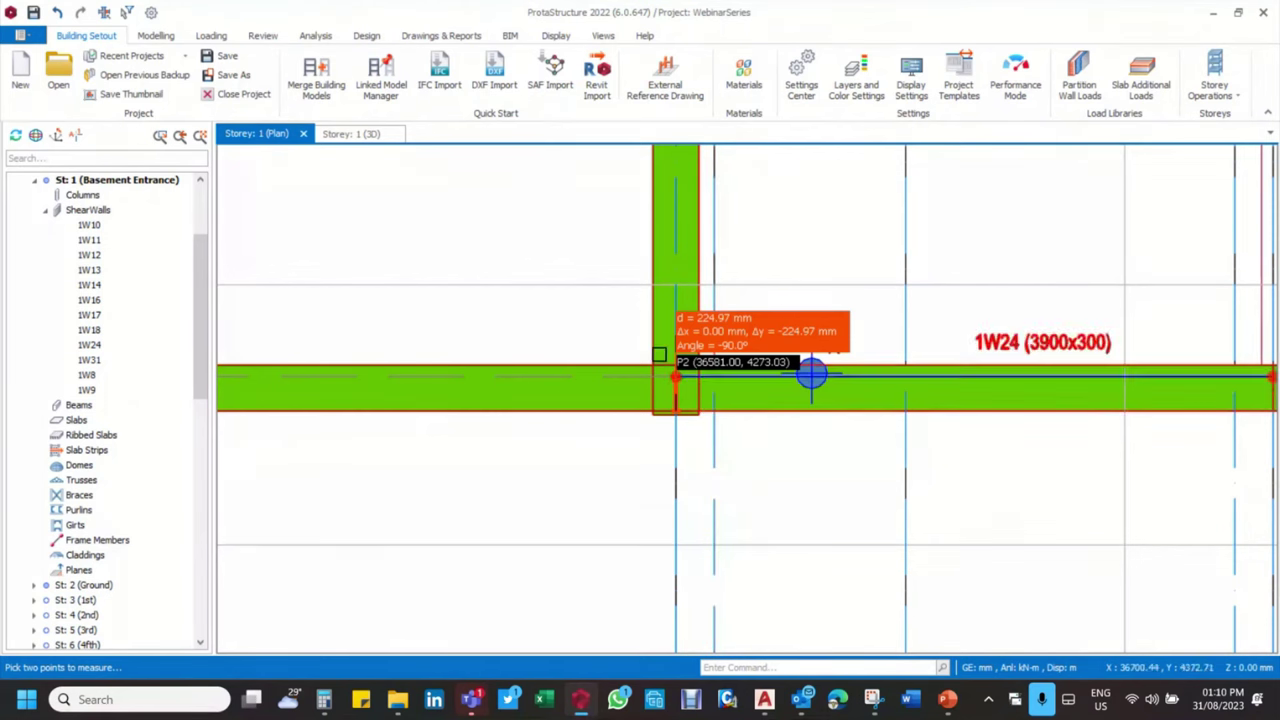
Set the i-extension of both new walls on axes 8 and 9 to 225 mm in the Wall Table, and close the table
{"action": "scroll", "coordinate": [650, 318], "scroll_direction": "down", "scroll_amount": 3}
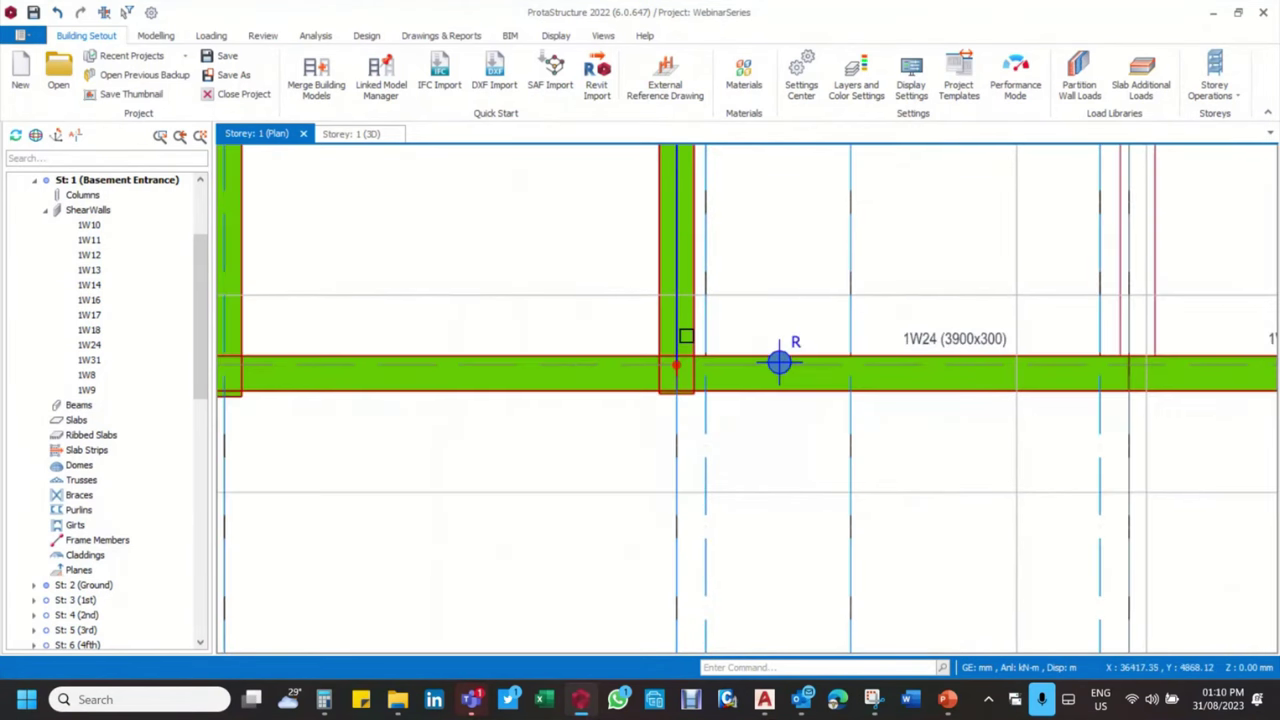
{"action": "scroll", "coordinate": [573, 355], "scroll_direction": "up", "scroll_amount": 2}
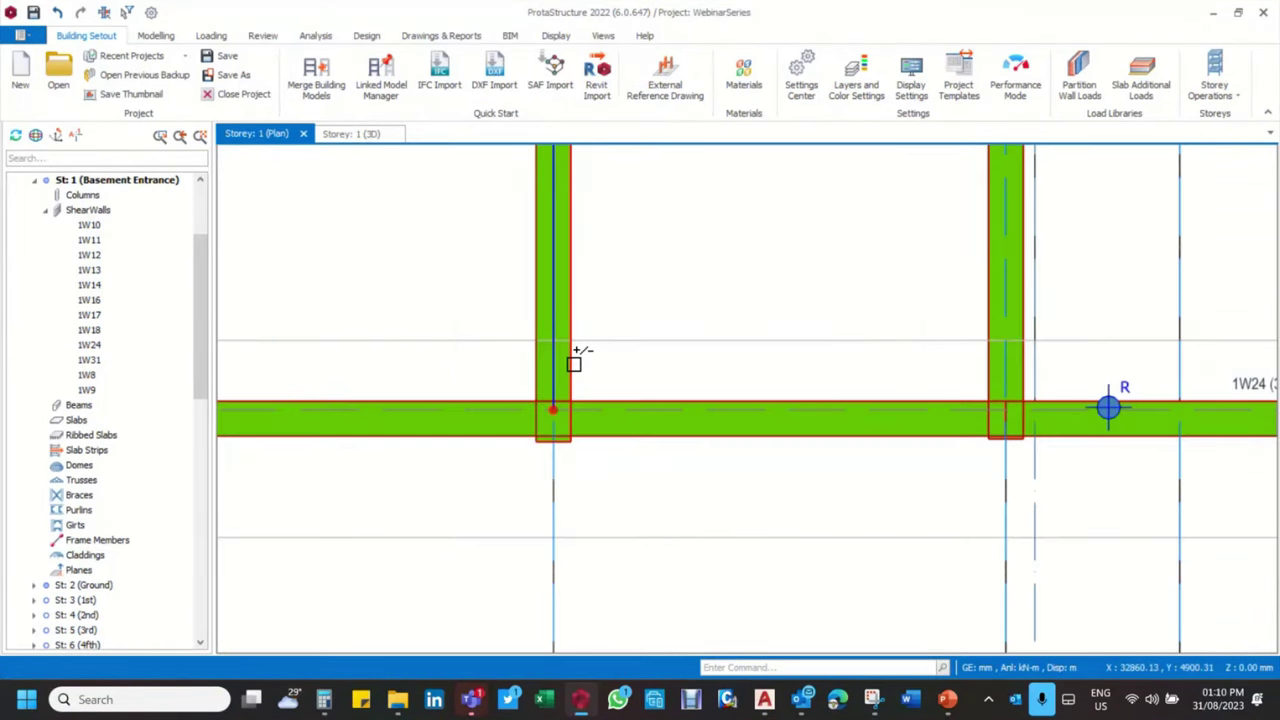
{"action": "left_click", "coordinate": [574, 363]}
{"action": "left_click", "coordinate": [990, 362]}
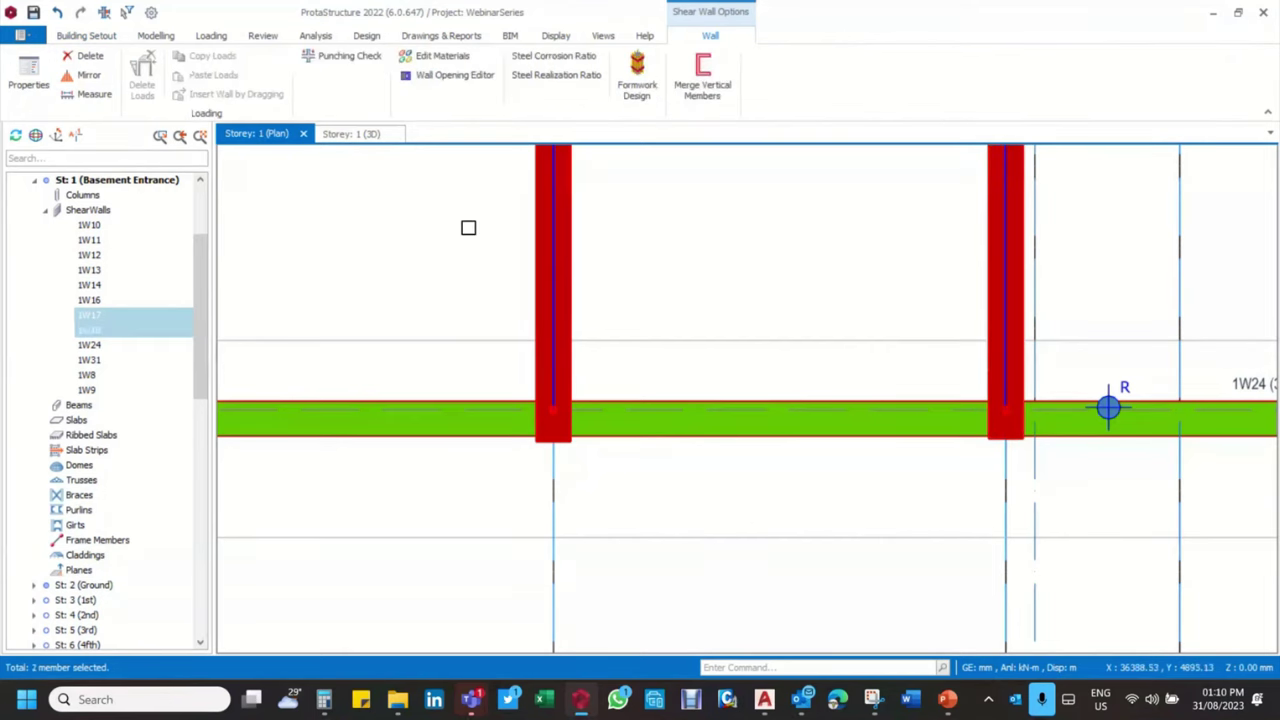
{"action": "left_click", "coordinate": [28, 72]}
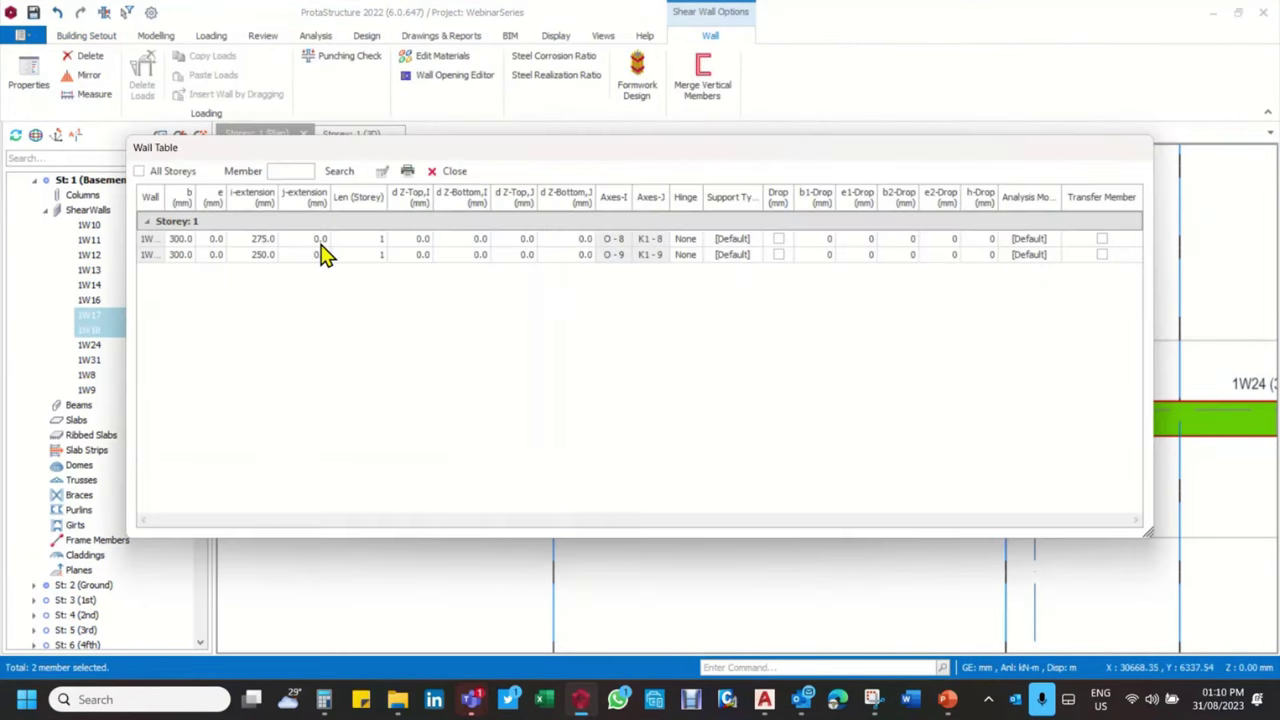
{"action": "left_click", "coordinate": [270, 198]}
{"action": "left_click", "coordinate": [382, 171]}
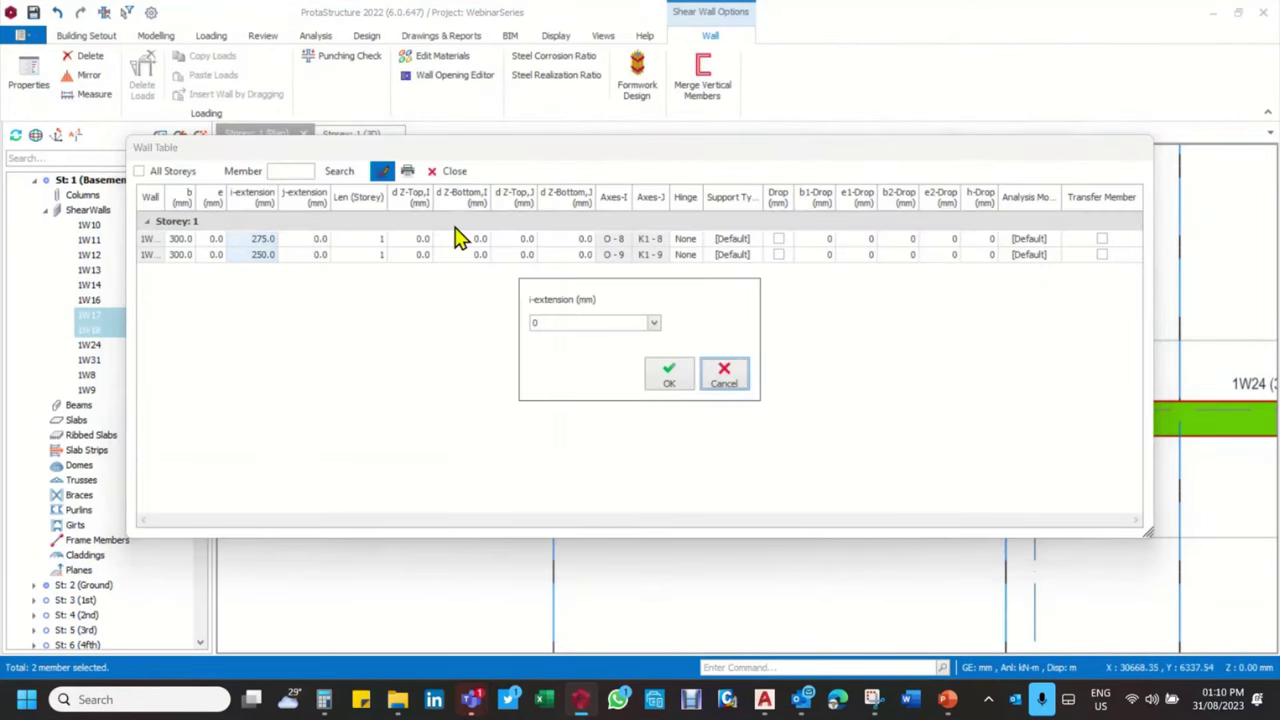
{"action": "double_click", "coordinate": [541, 323]}
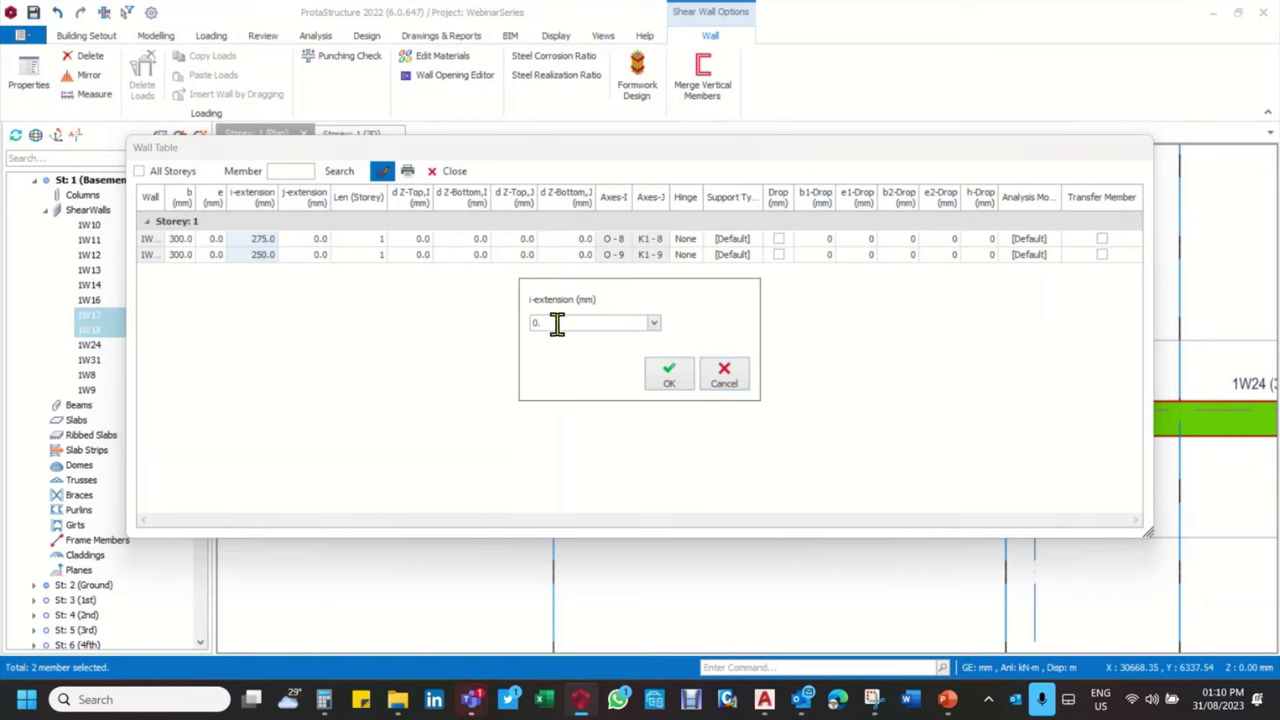
{"action": "left_click", "coordinate": [668, 376]}
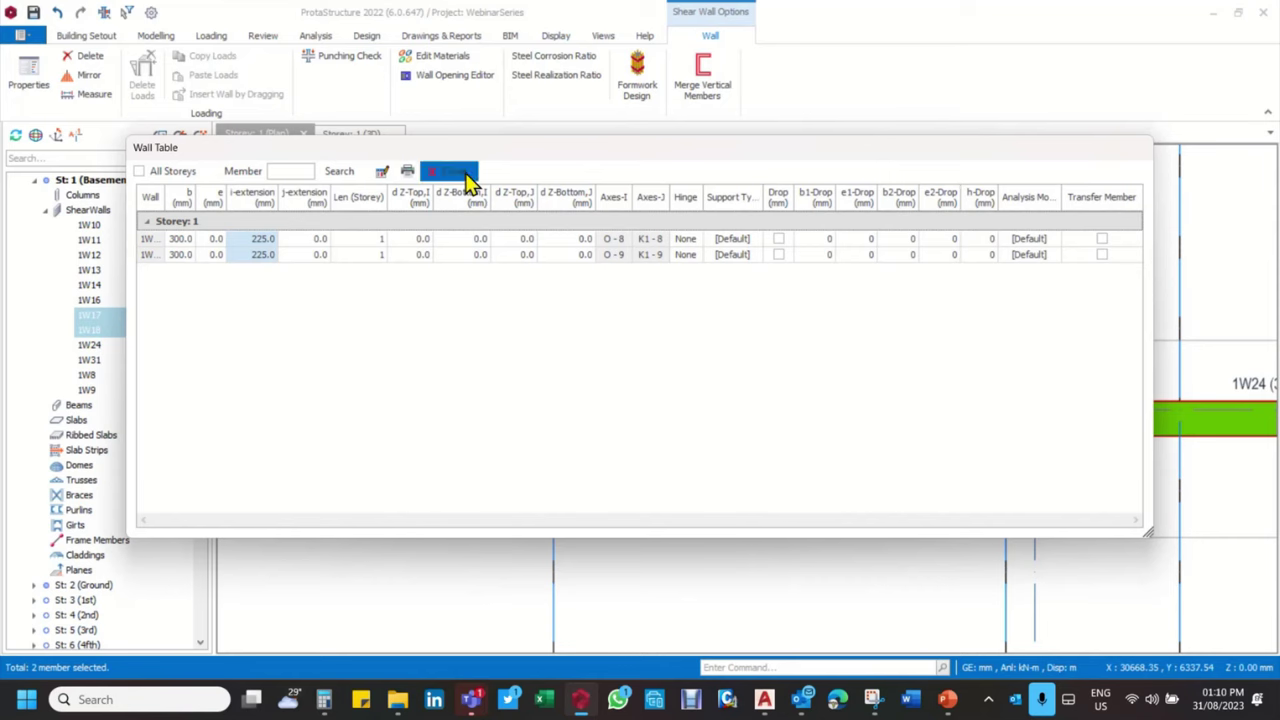
{"action": "left_click", "coordinate": [466, 177]}
Inspect the two new walls on axes 8 and 9 and their joints with the perimeter wall in the Storey 1 3D view
{"action": "left_click", "coordinate": [350, 137]}
{"action": "mouse_move", "coordinate": [814, 400]}
{"action": "middle_mouse_down"}
{"action": "mouse_move", "coordinate": [1027, 432]}
{"action": "mouse_move", "coordinate": [929, 471]}
{"action": "middle_mouse_up"}
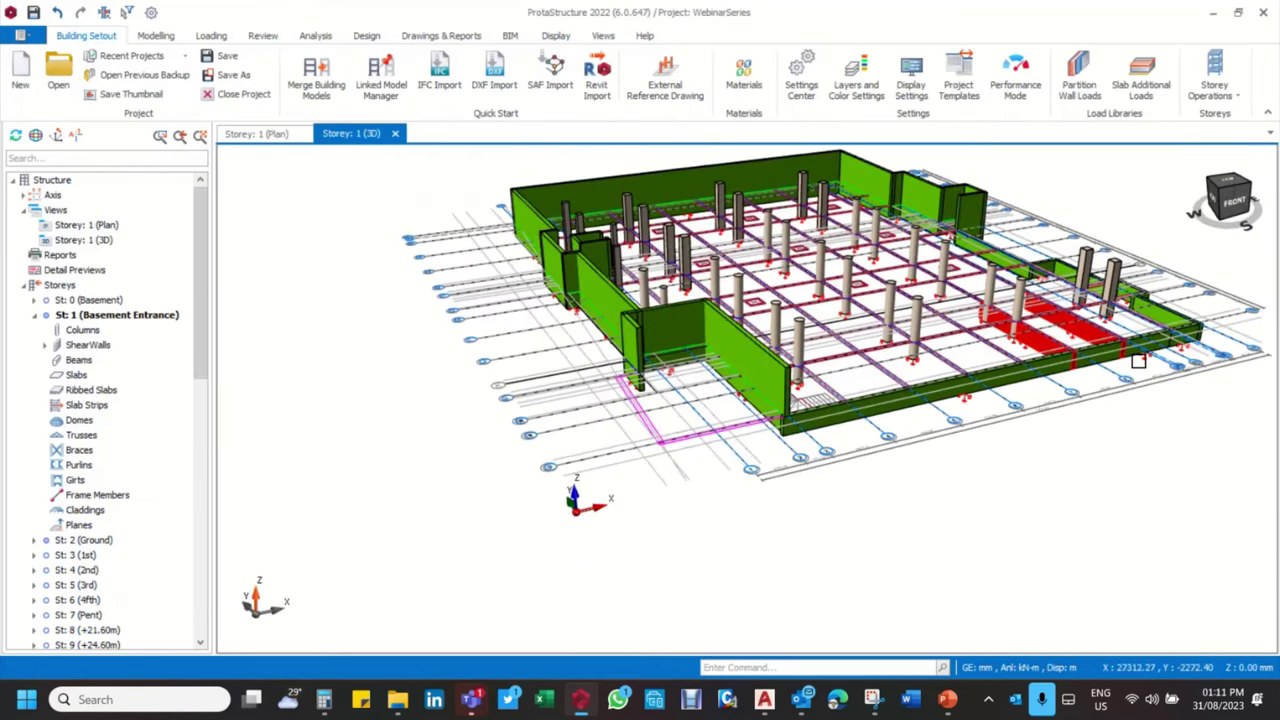
{"action": "scroll", "coordinate": [948, 340], "scroll_direction": "up", "scroll_amount": 5}
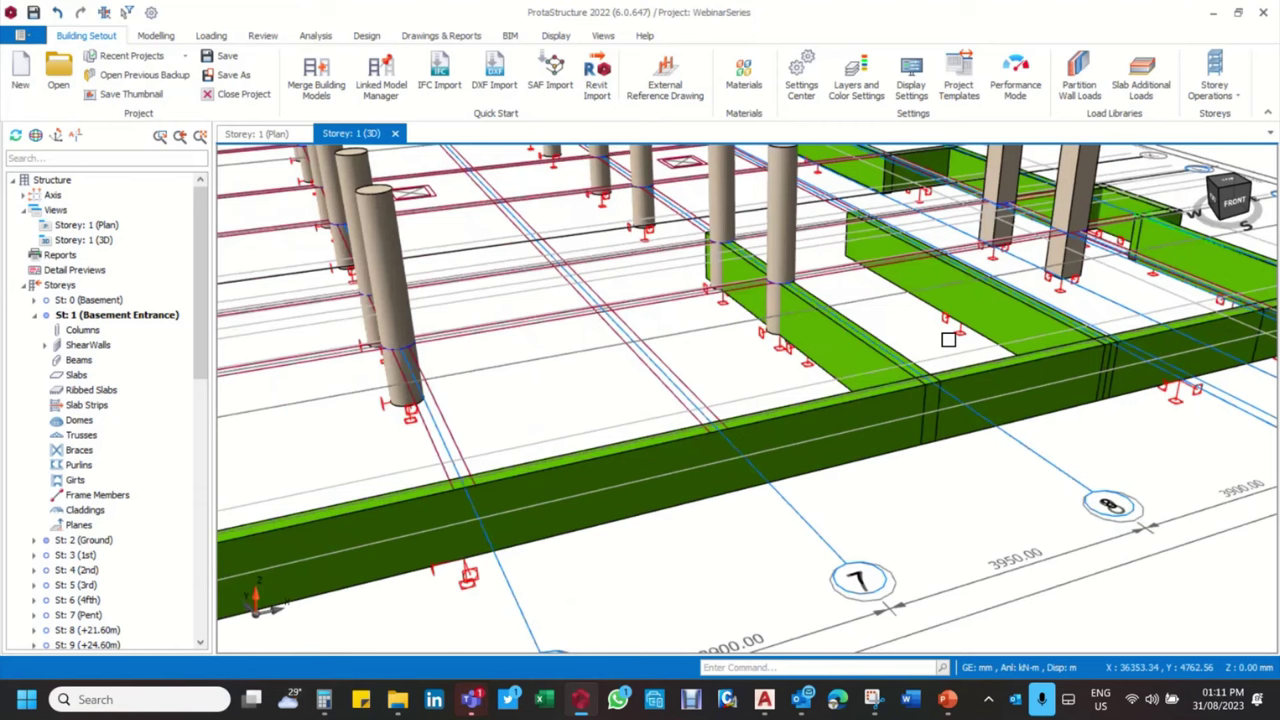
{"action": "middle_click_drag", "start_coordinate": [948, 340], "coordinate": [760, 430]}
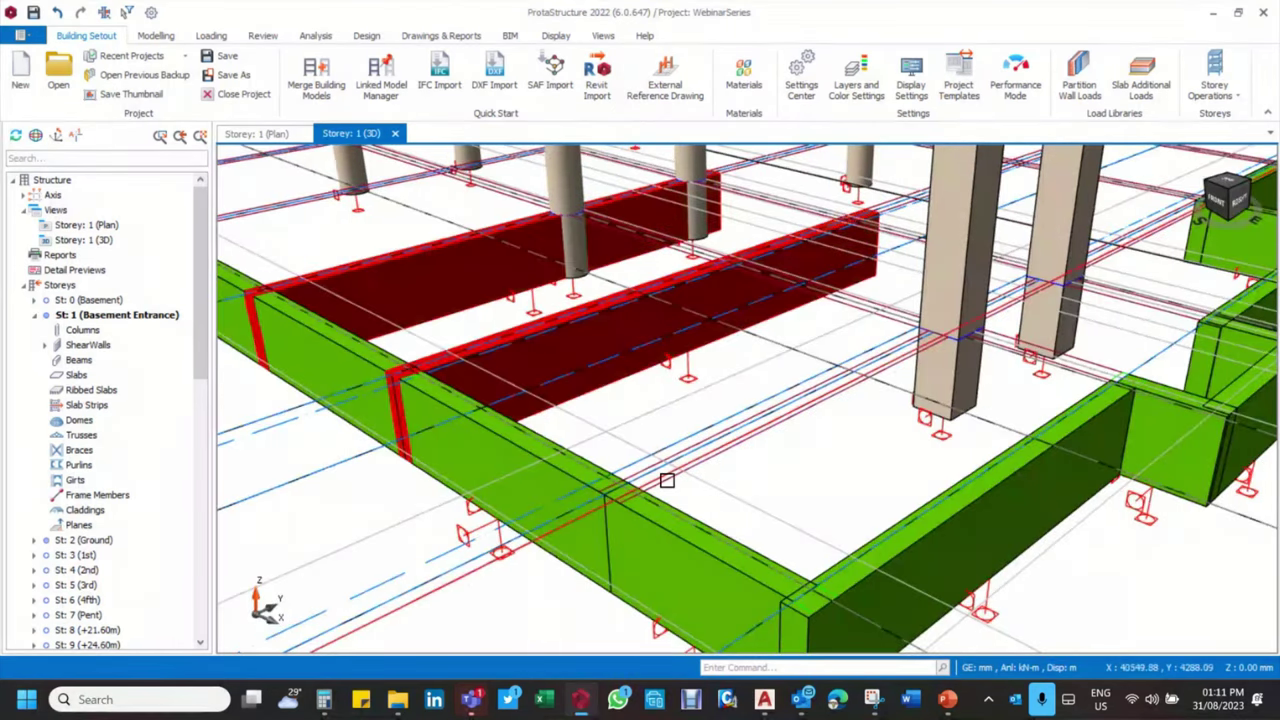
{"action": "scroll", "coordinate": [659, 489], "scroll_direction": "down", "scroll_amount": 5}
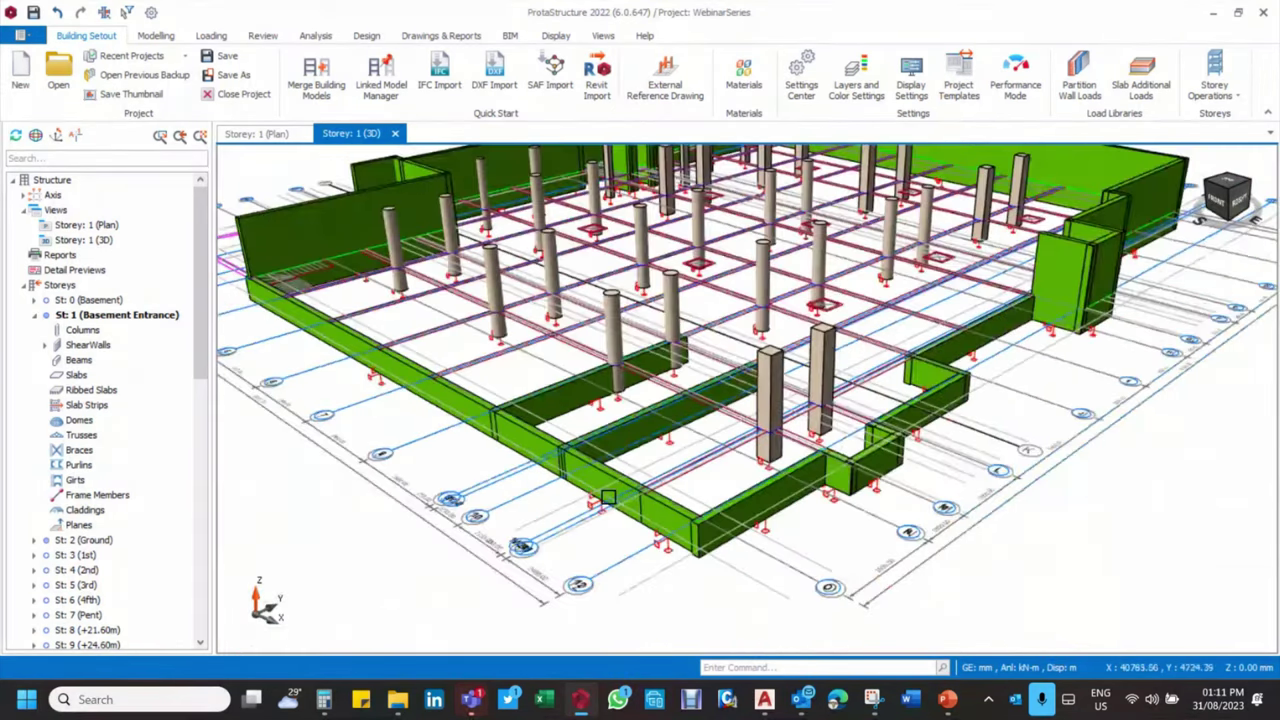
Add a 300 mm thick wall along axis 11 from axis O to axis K1 in the Storey 1 plan, and close the wall properties
{"action": "left_click", "coordinate": [256, 133]}
{"action": "scroll", "coordinate": [686, 486], "scroll_direction": "down", "scroll_amount": 3}
{"action": "scroll", "coordinate": [669, 420], "scroll_direction": "up", "scroll_amount": 3}
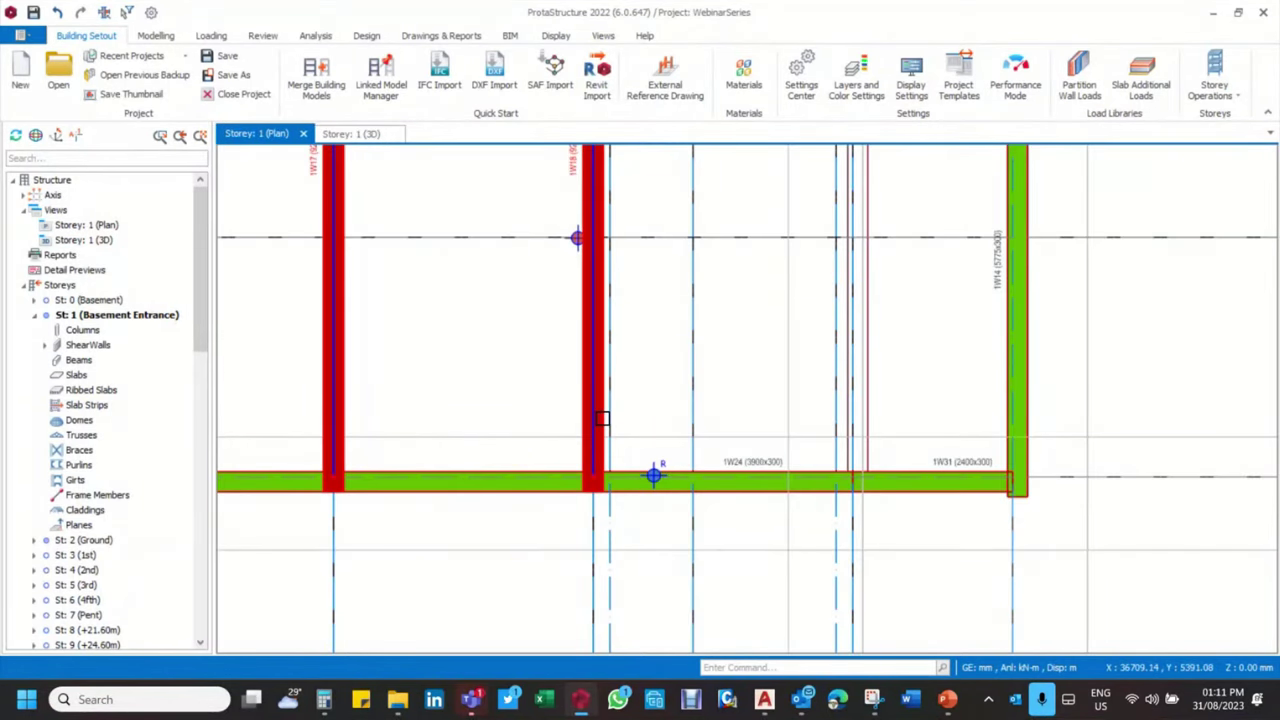
{"action": "left_click", "coordinate": [863, 491]}
{"action": "scroll", "coordinate": [851, 488], "scroll_direction": "down", "scroll_amount": 3}
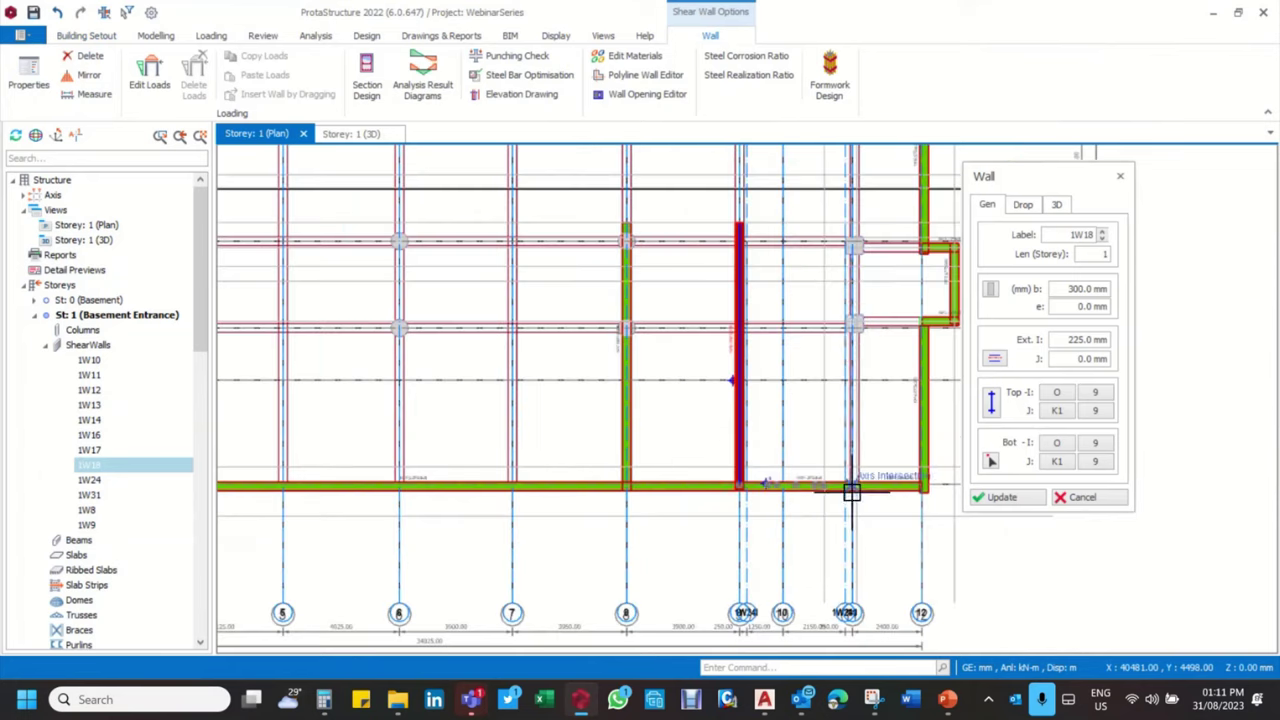
{"action": "scroll", "coordinate": [849, 240], "scroll_direction": "up", "scroll_amount": 3}
{"action": "left_click", "coordinate": [844, 257]}
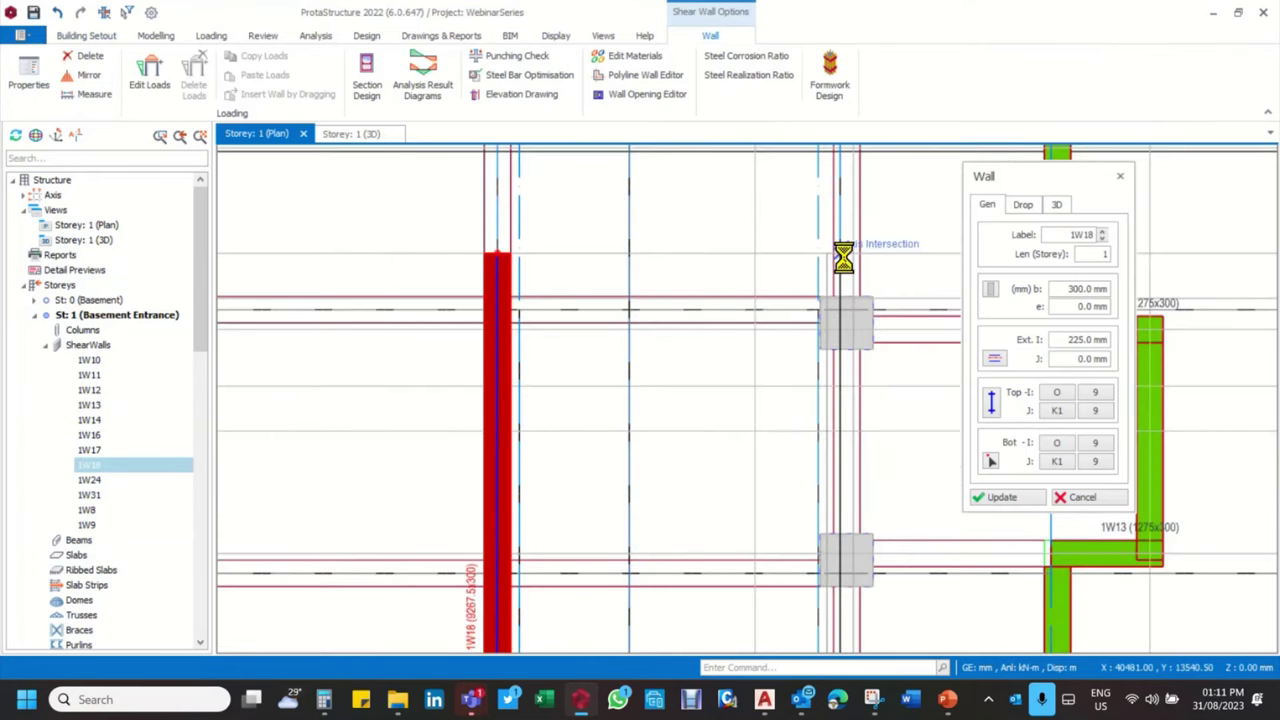
{"action": "left_click", "coordinate": [1085, 498]}
{"action": "scroll", "coordinate": [854, 371], "scroll_direction": "down", "scroll_amount": 3}
{"action": "key", "text": "Escape"}
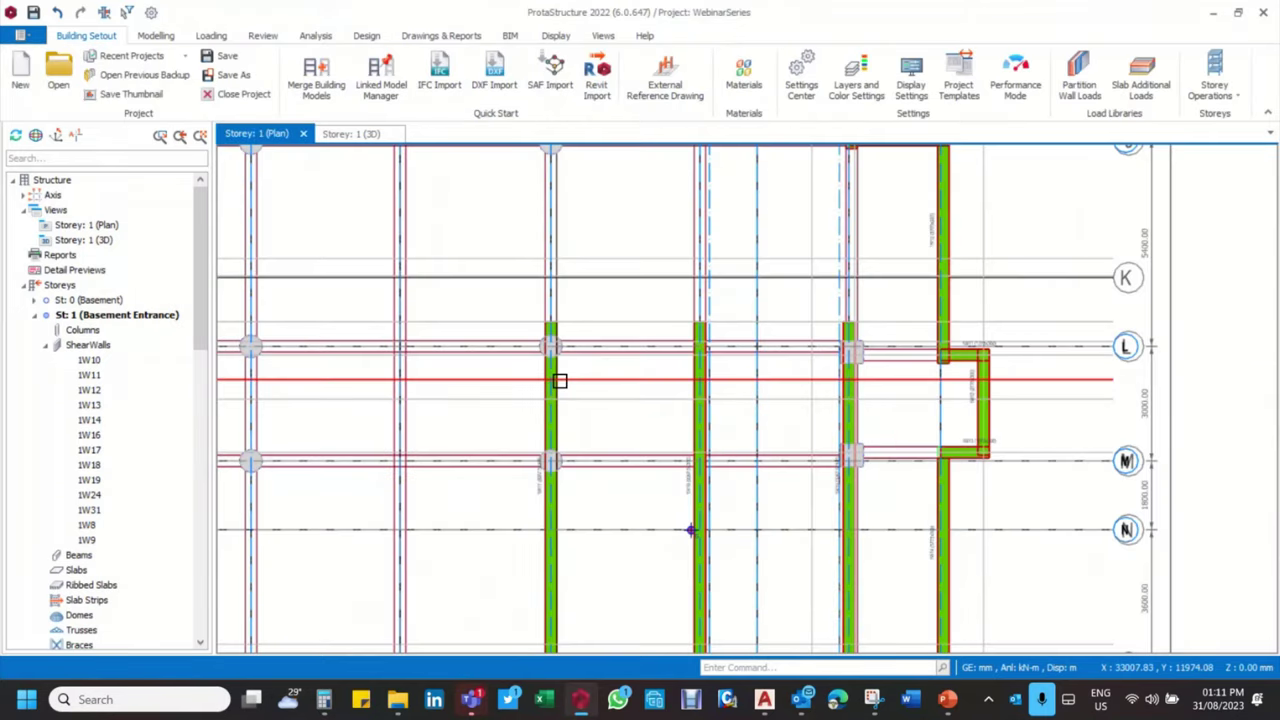
Delete the wall on axis 8 from the Storey 1 plan and return to the storey's 3D view
{"action": "left_click", "coordinate": [557, 391]}
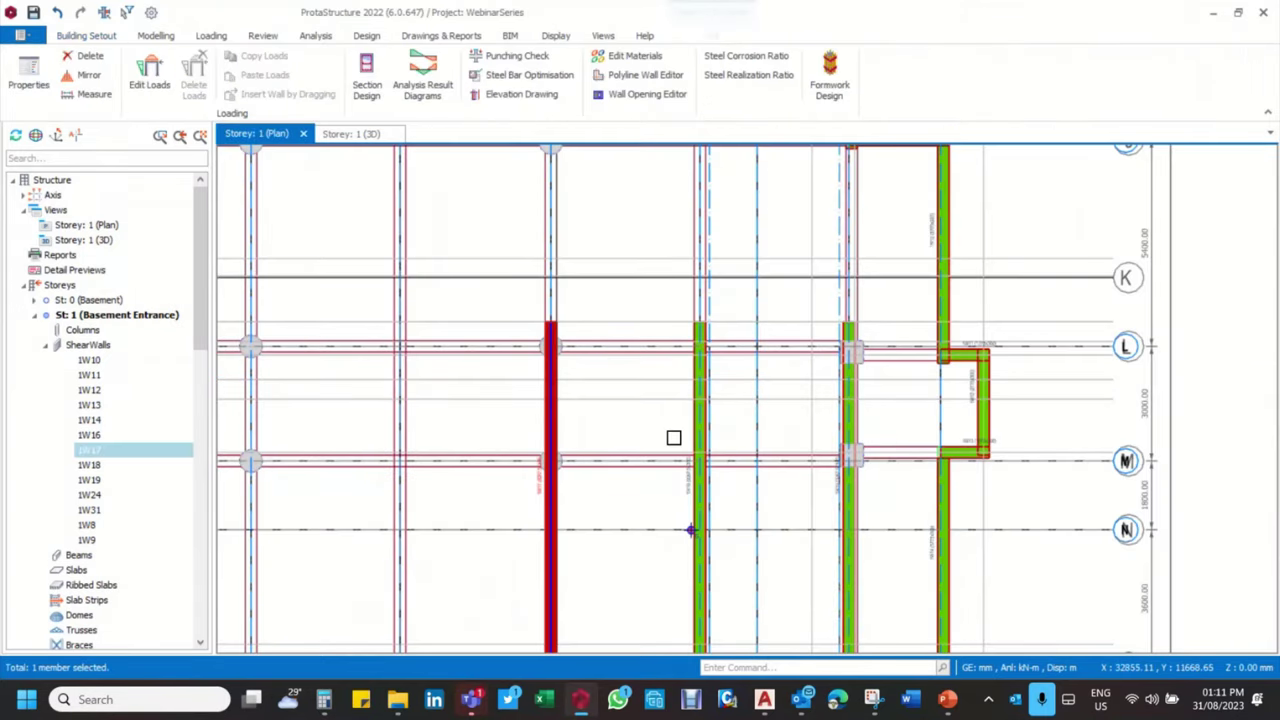
{"action": "key", "text": "Delete"}
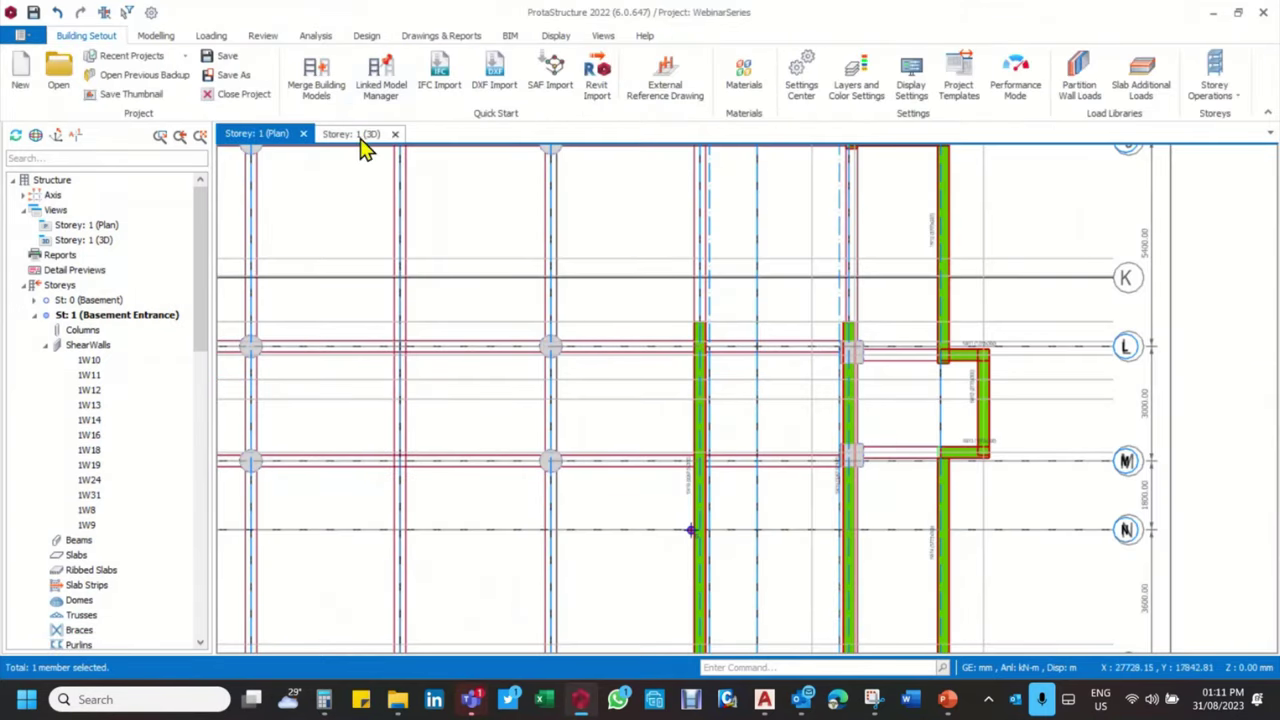
{"action": "left_click", "coordinate": [351, 134]}
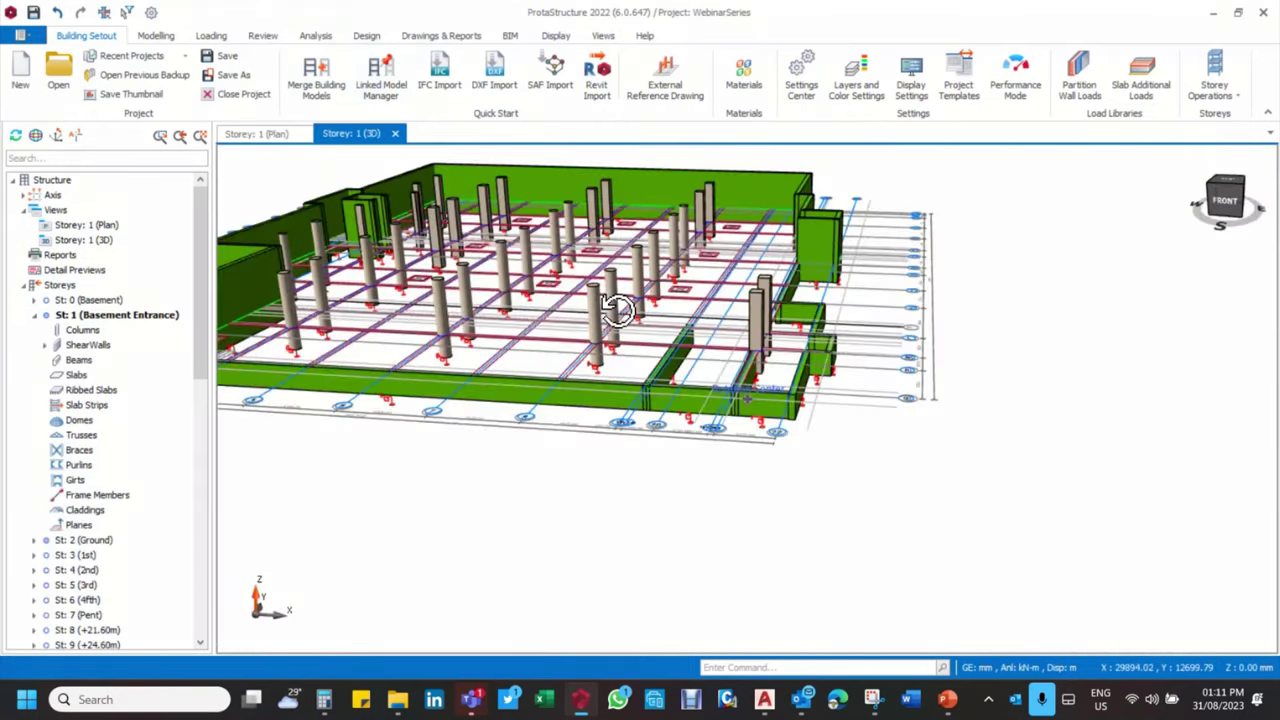
Inspect the walls on axes 9 and 11, their joints with the perimeter walls and the long southern perimeter wall in 3D
{"action": "scroll", "coordinate": [771, 343], "scroll_direction": "up", "scroll_amount": 5}
{"action": "middle_click_drag", "start_coordinate": [771, 343], "coordinate": [898, 344]}
{"action": "scroll", "coordinate": [750, 449], "scroll_direction": "up", "scroll_amount": 5}
{"action": "scroll", "coordinate": [763, 437], "scroll_direction": "down", "scroll_amount": 3}
{"action": "scroll", "coordinate": [771, 449], "scroll_direction": "down", "scroll_amount": 3}
{"action": "scroll", "coordinate": [898, 344], "scroll_direction": "down", "scroll_amount": 6}
{"action": "middle_click_drag", "start_coordinate": [746, 394], "coordinate": [760, 343]}
{"action": "scroll", "coordinate": [795, 295], "scroll_direction": "up", "scroll_amount": 6}
{"action": "scroll", "coordinate": [795, 295], "scroll_direction": "down", "scroll_amount": 6}
{"action": "scroll", "coordinate": [760, 343], "scroll_direction": "up", "scroll_amount": 6}
{"action": "scroll", "coordinate": [760, 343], "scroll_direction": "down", "scroll_amount": 6}
{"action": "scroll", "coordinate": [751, 508], "scroll_direction": "up", "scroll_amount": 6}
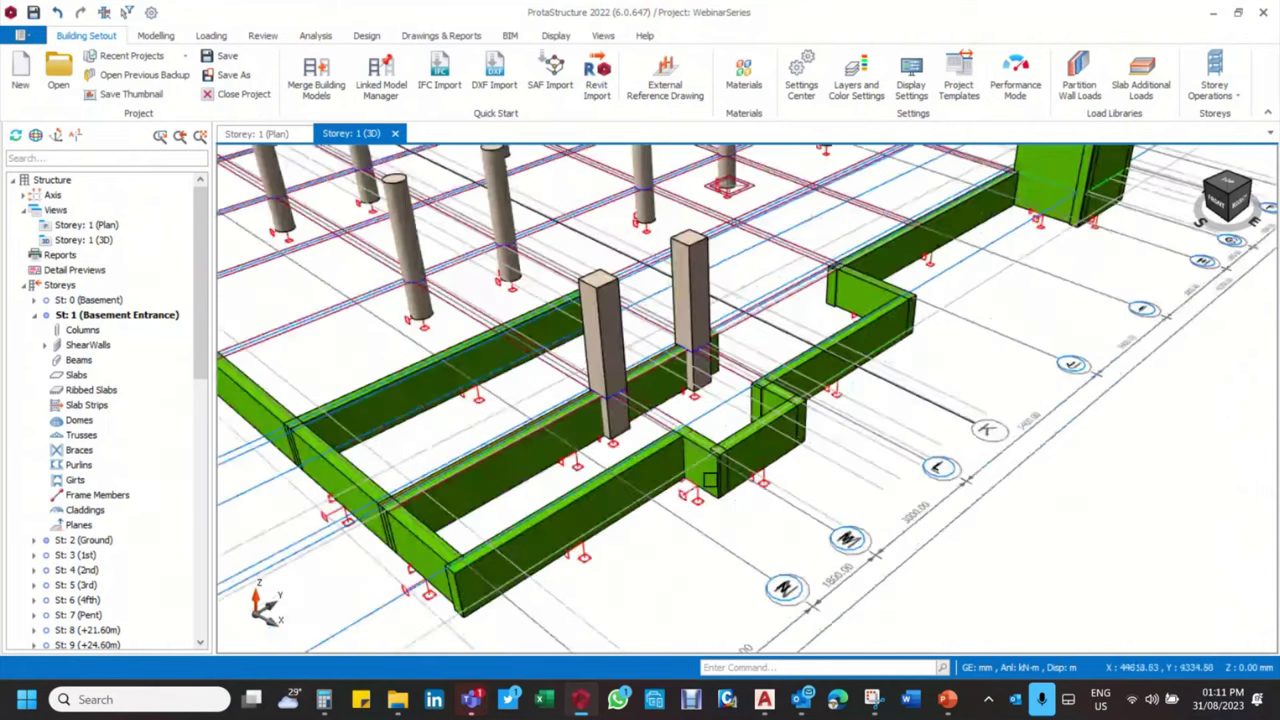
{"action": "middle_click_drag", "start_coordinate": [751, 508], "coordinate": [769, 468]}
{"action": "scroll", "coordinate": [769, 468], "scroll_direction": "down", "scroll_amount": 8}
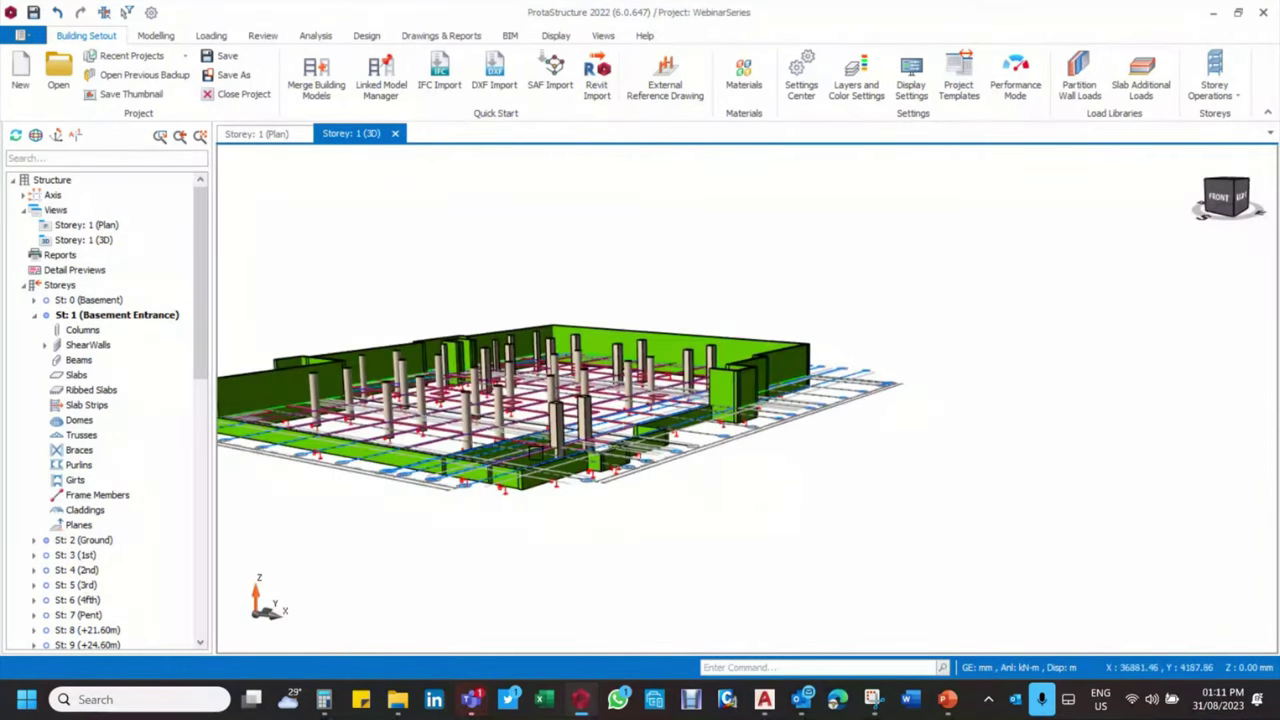
{"action": "middle_click_drag", "start_coordinate": [500, 471], "coordinate": [575, 487]}
{"action": "scroll", "coordinate": [483, 470], "scroll_direction": "up", "scroll_amount": 6}
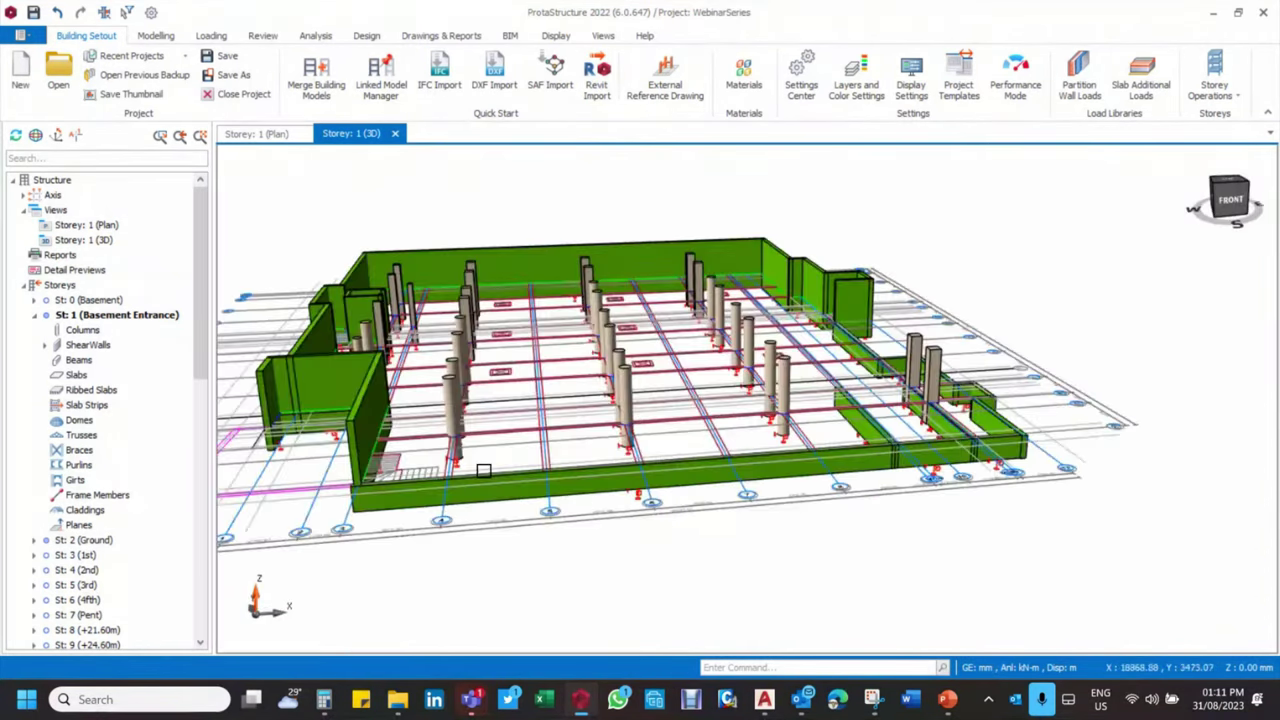
{"action": "scroll", "coordinate": [754, 515], "scroll_direction": "up", "scroll_amount": 3}
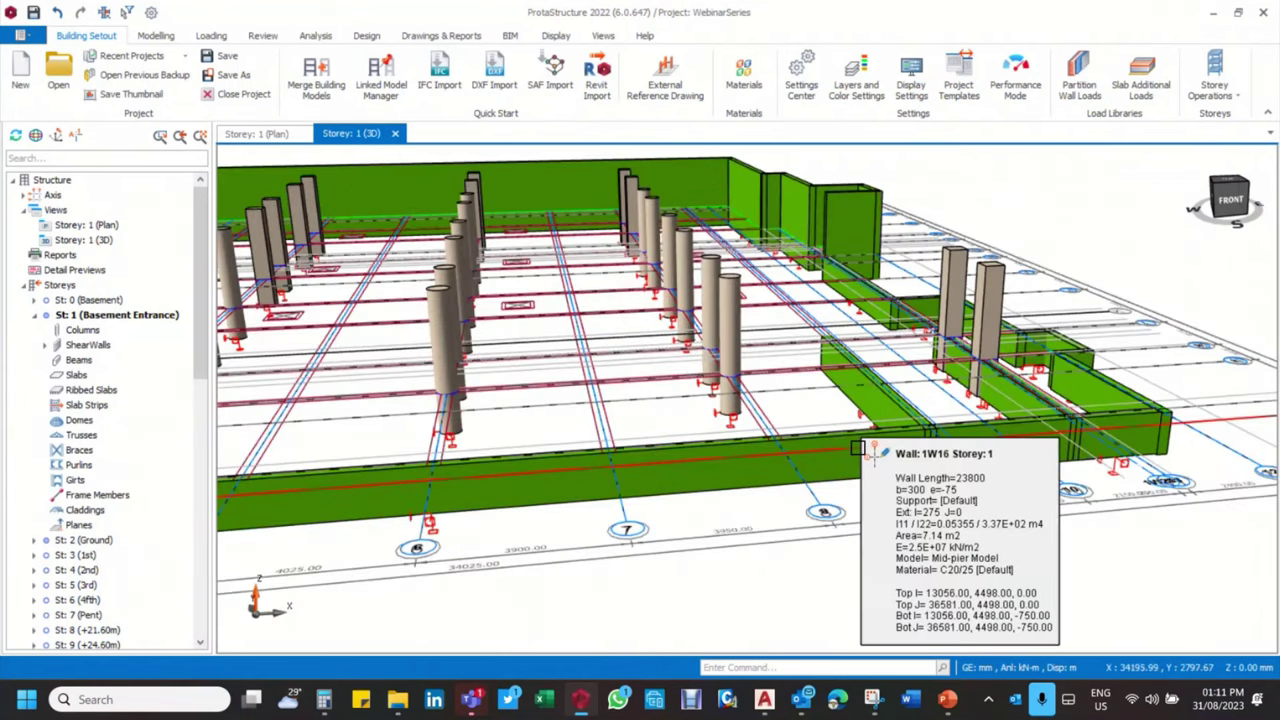
{"action": "scroll", "coordinate": [685, 436], "scroll_direction": "down", "scroll_amount": 5}
{"action": "scroll", "coordinate": [739, 453], "scroll_direction": "up", "scroll_amount": 4}
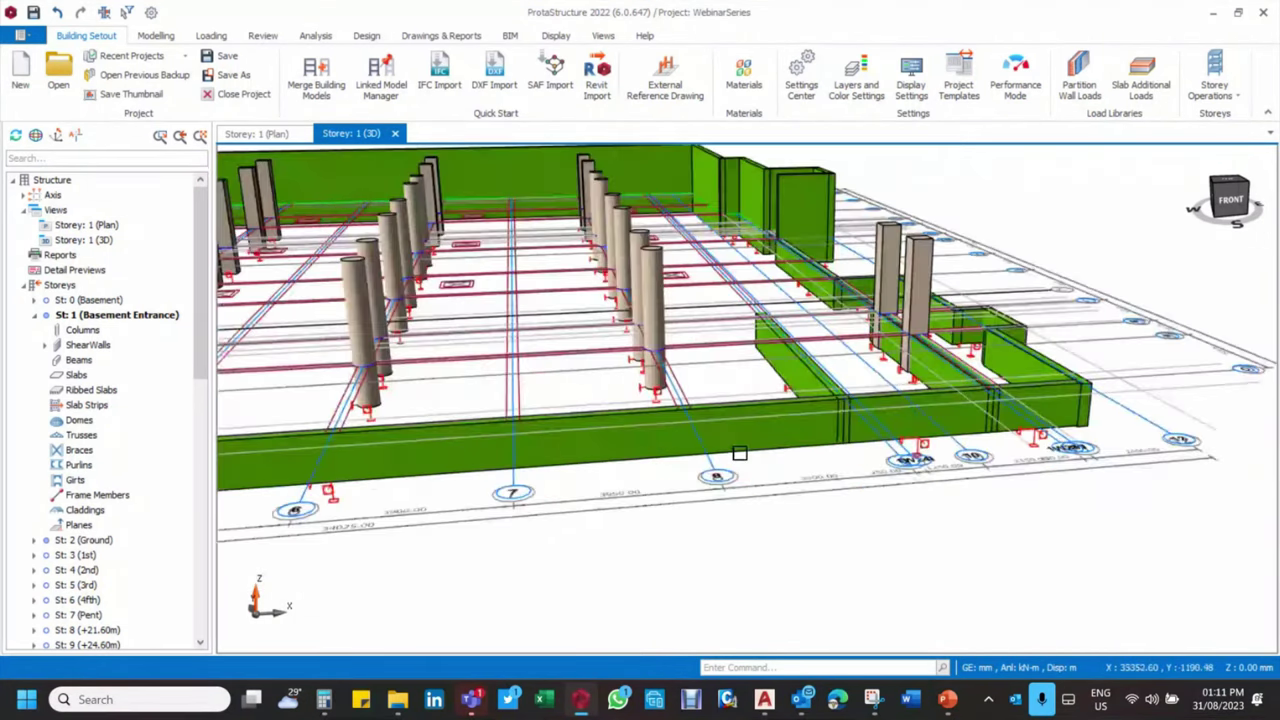
{"action": "scroll", "coordinate": [739, 453], "scroll_direction": "down", "scroll_amount": 4}
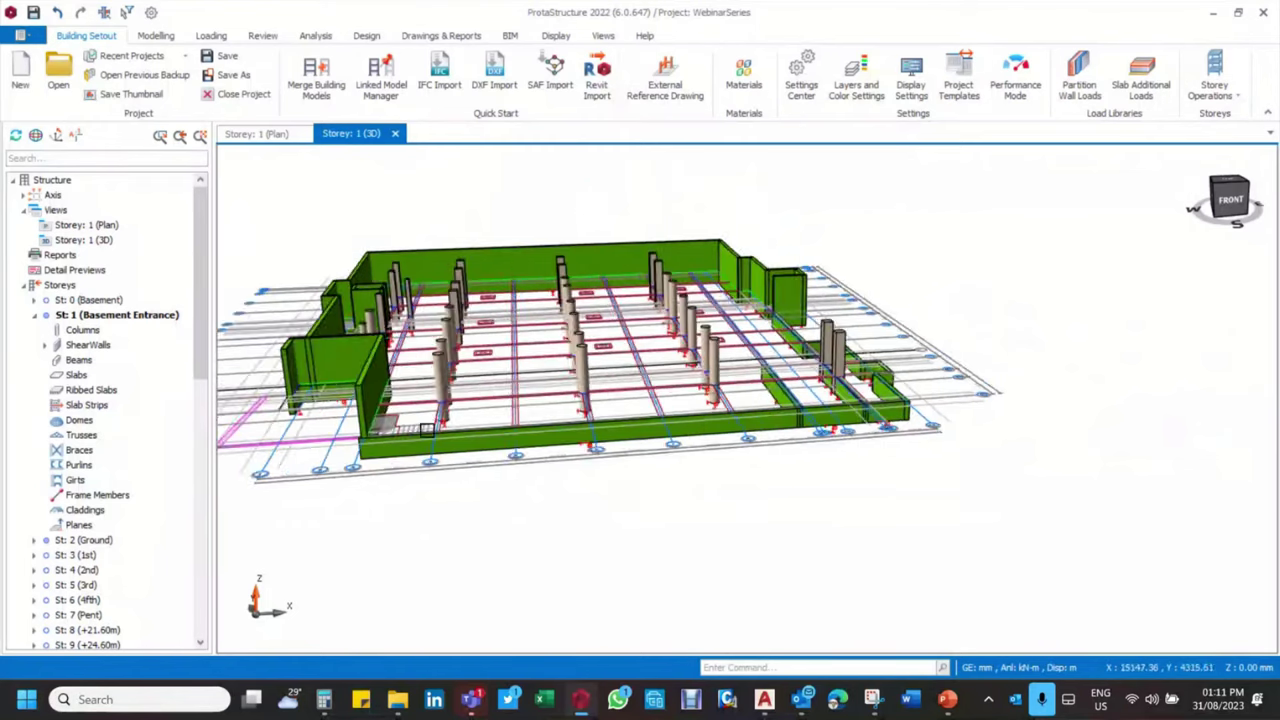
{"action": "scroll", "coordinate": [495, 432], "scroll_direction": "up", "scroll_amount": 5}
{"action": "scroll", "coordinate": [495, 432], "scroll_direction": "up", "scroll_amount": 2}
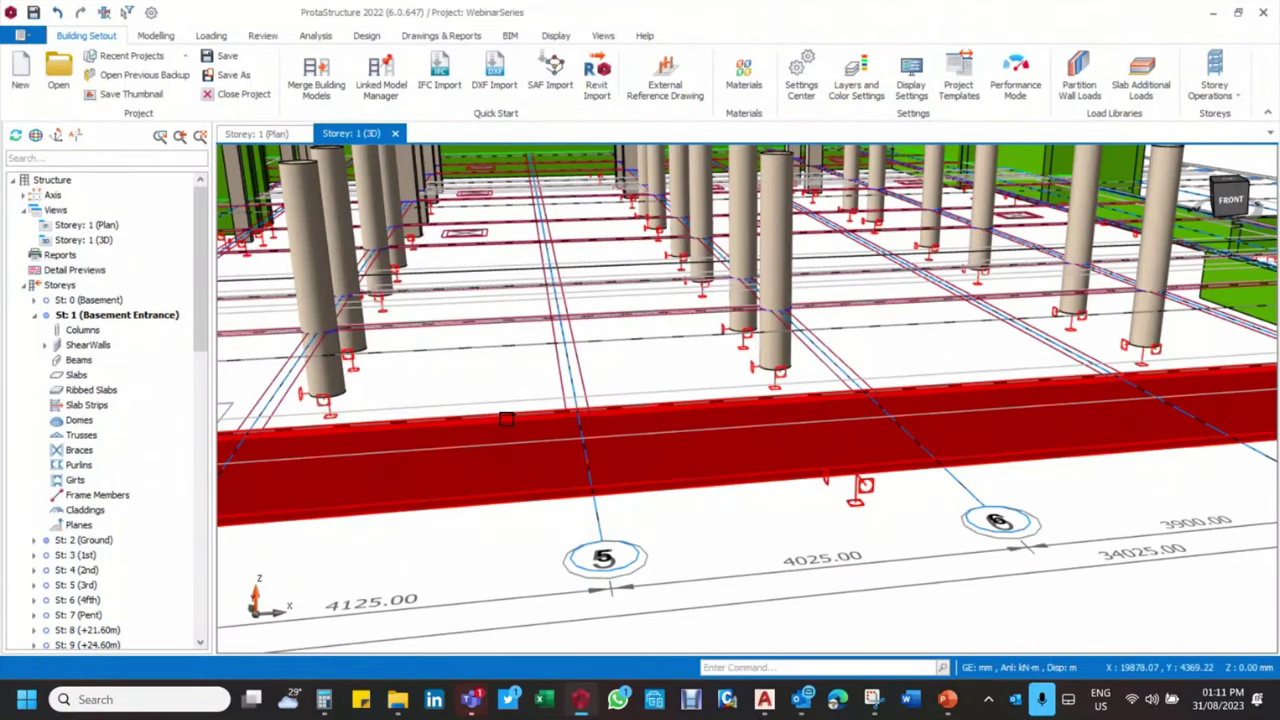
Select the long southern perimeter wall between axes 3 and 9, and add 1500 and 750 in the Calculator
{"action": "left_click", "coordinate": [506, 419]}
{"action": "scroll", "coordinate": [506, 419], "scroll_direction": "down", "scroll_amount": 4}
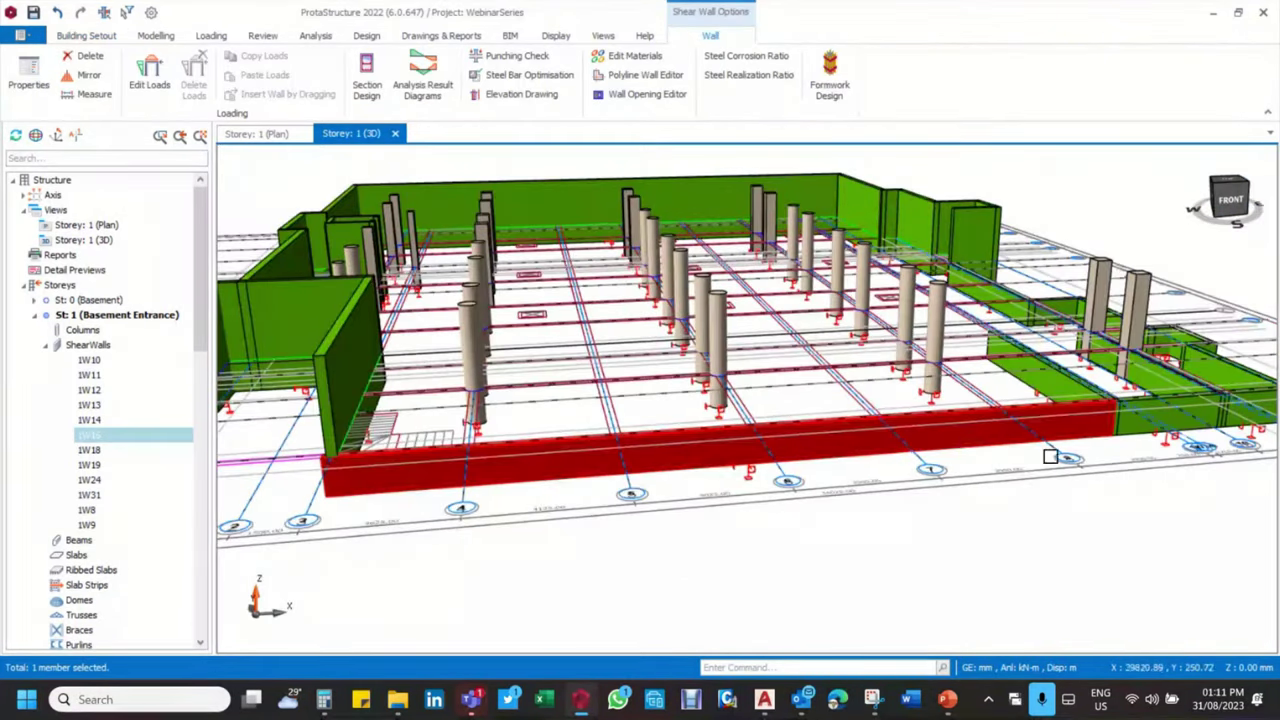
{"action": "left_click", "coordinate": [325, 699]}
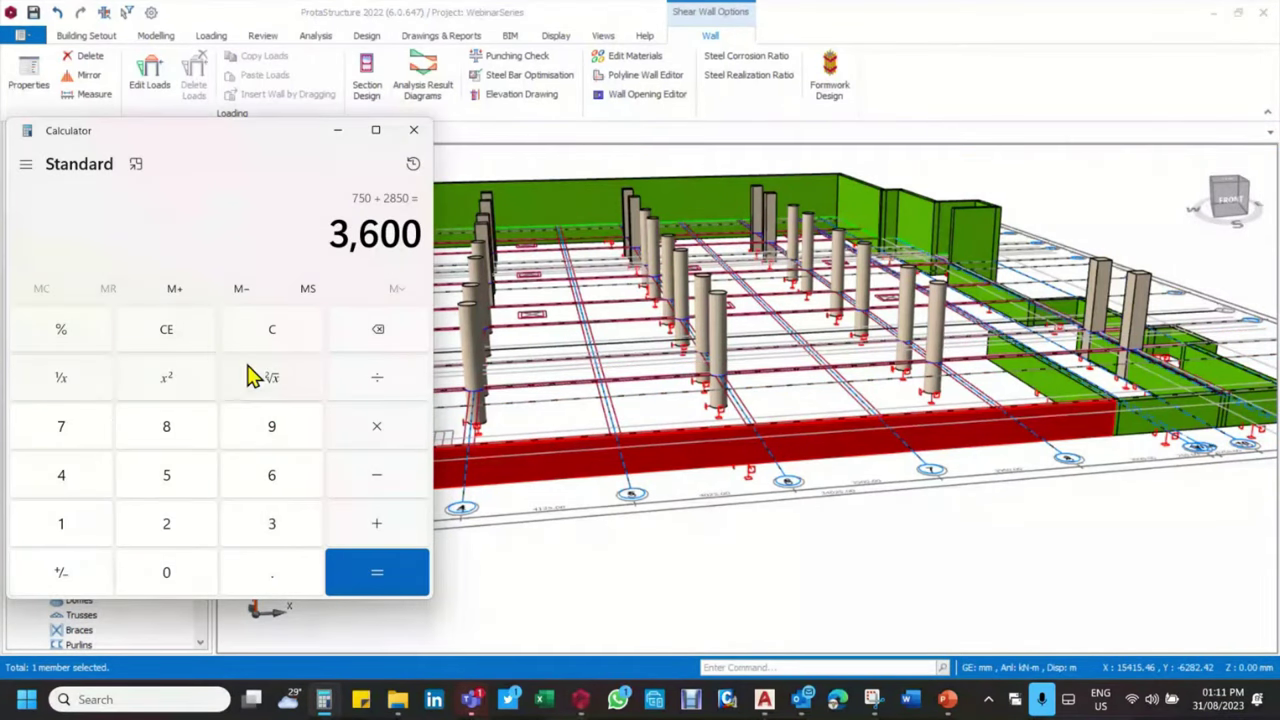
{"action": "type", "text": "1500"}
{"action": "left_click", "coordinate": [375, 528]}
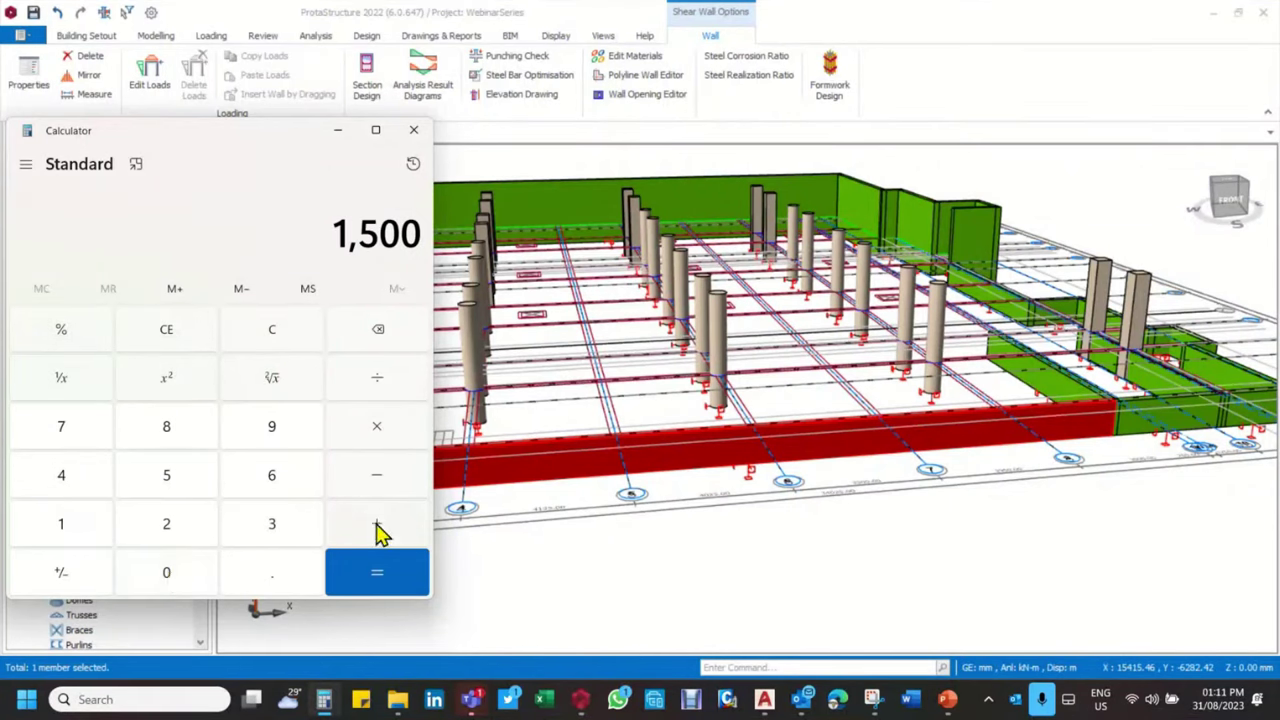
{"action": "left_click", "coordinate": [80, 432]}
{"action": "left_click", "coordinate": [174, 490]}
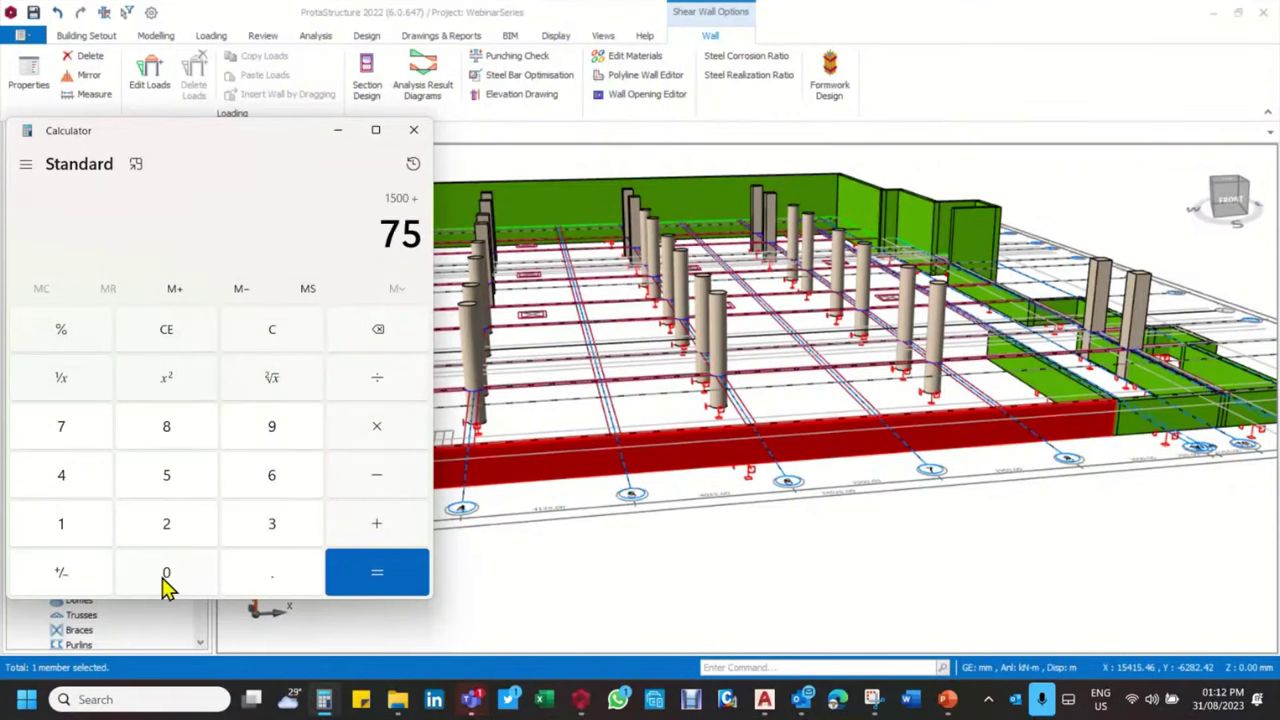
{"action": "left_click", "coordinate": [168, 580]}
{"action": "left_click", "coordinate": [365, 578]}
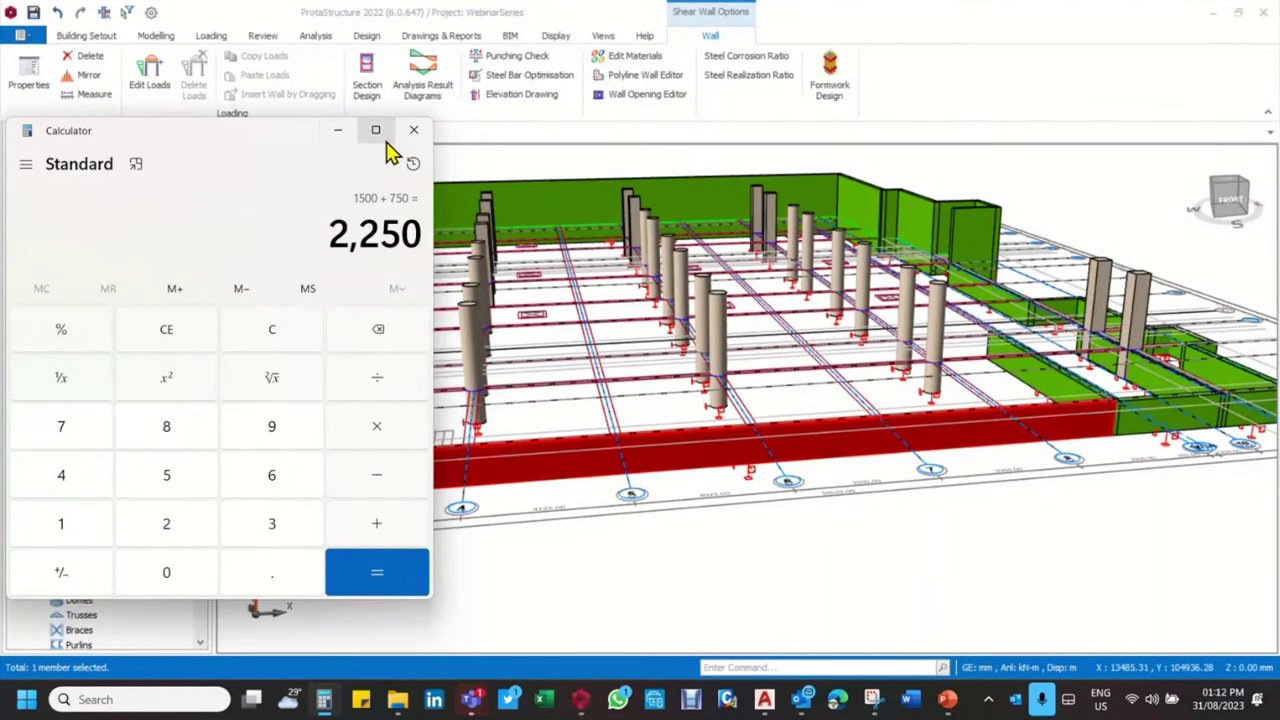
{"action": "left_click", "coordinate": [337, 131]}
Examine the selected southern perimeter wall and where it meets the axis 9 wall in the 3D view
{"action": "scroll", "coordinate": [640, 330], "scroll_direction": "down", "scroll_amount": 2}
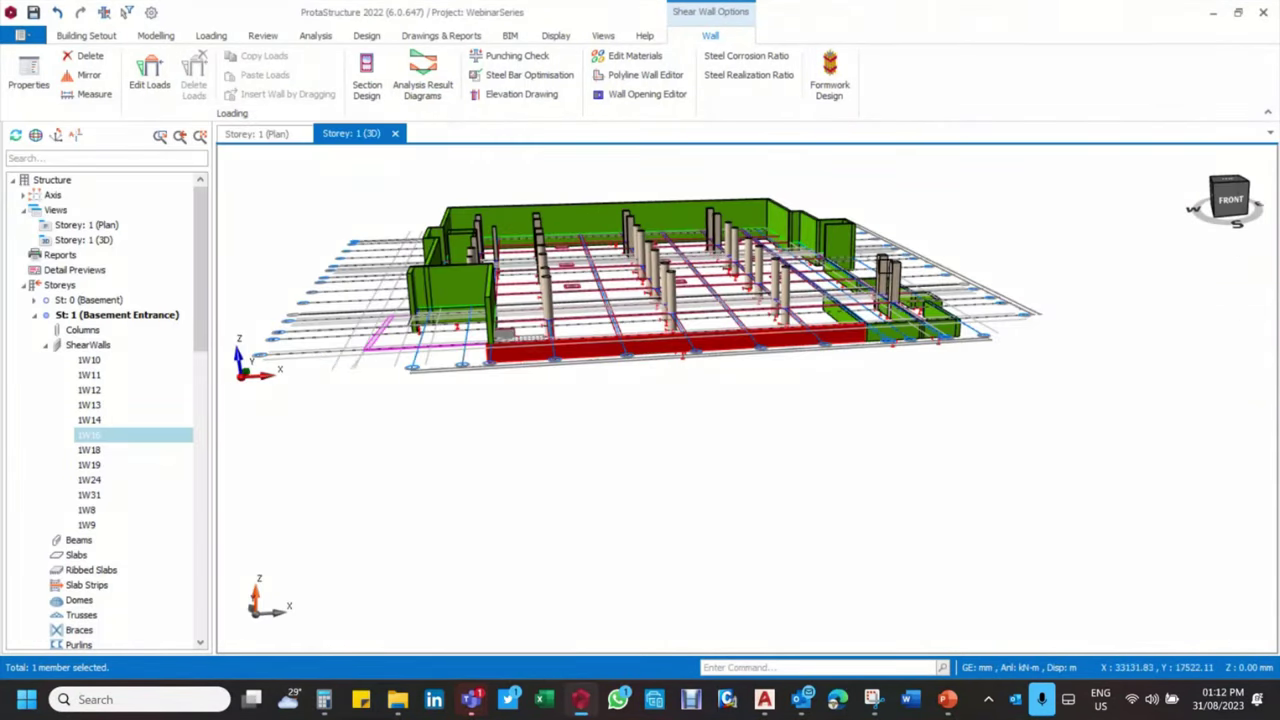
{"action": "scroll", "coordinate": [984, 463], "scroll_direction": "up", "scroll_amount": 5}
{"action": "scroll", "coordinate": [822, 432], "scroll_direction": "up", "scroll_amount": 3}
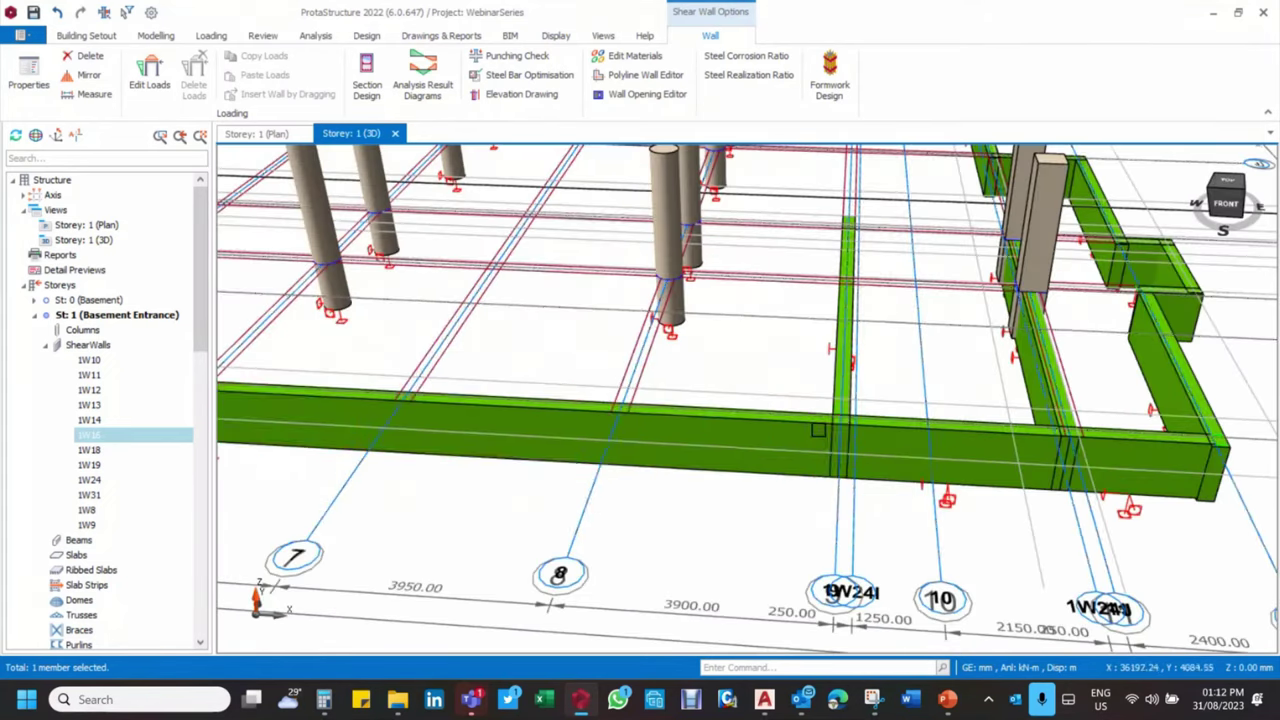
{"action": "mouse_move", "coordinate": [806, 432]}
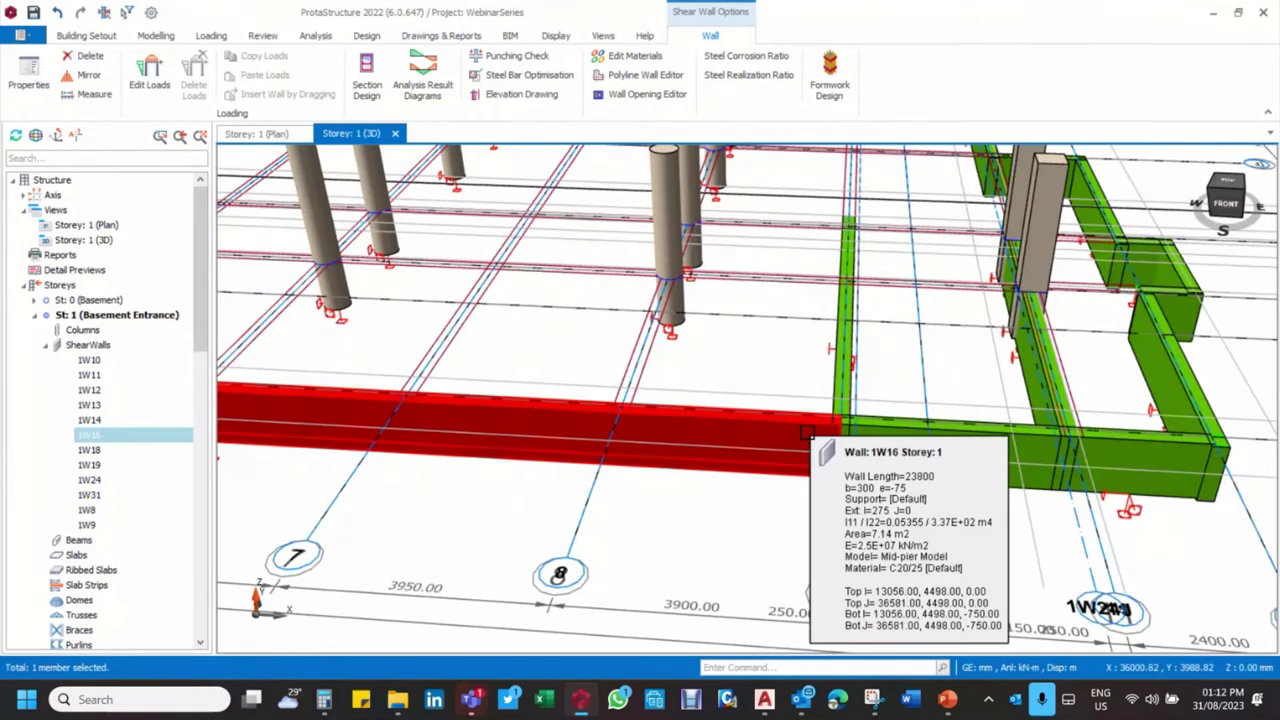
{"action": "scroll", "coordinate": [806, 432], "scroll_direction": "up", "scroll_amount": 2}
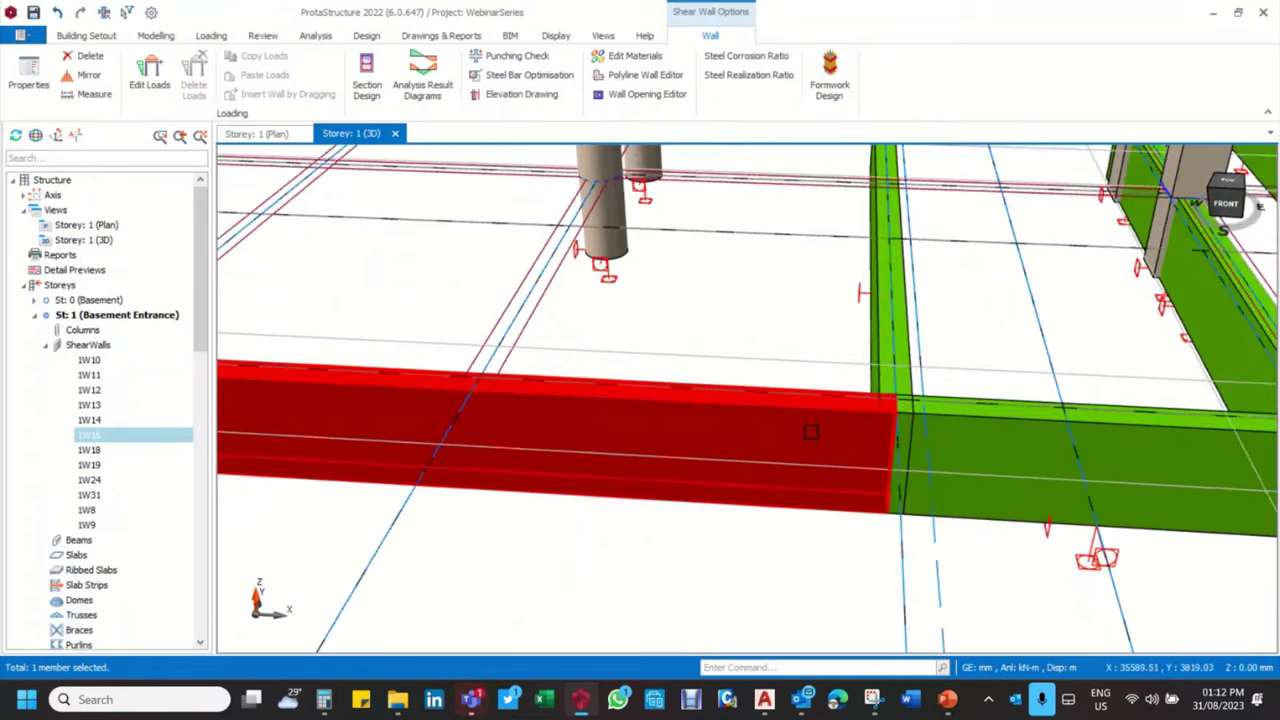
{"action": "scroll", "coordinate": [811, 432], "scroll_direction": "up", "scroll_amount": 2}
{"action": "scroll", "coordinate": [819, 381], "scroll_direction": "down", "scroll_amount": 3}
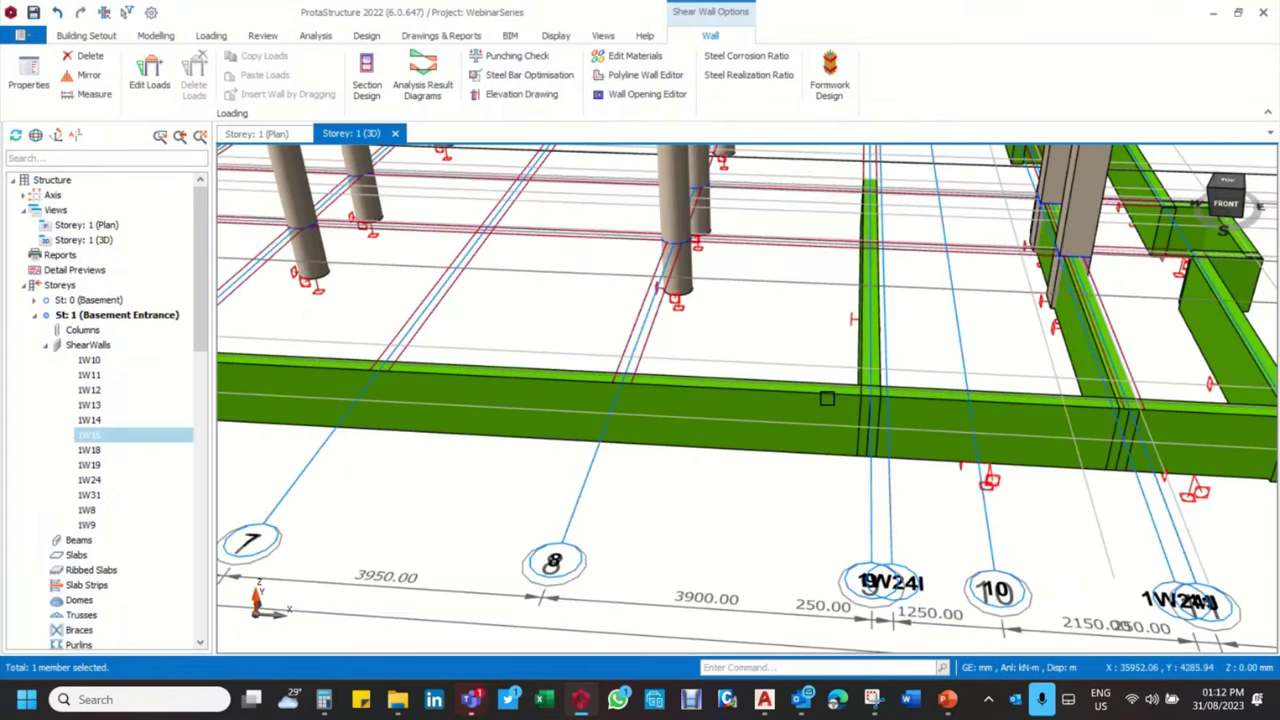
{"action": "scroll", "coordinate": [827, 398], "scroll_direction": "down", "scroll_amount": 4}
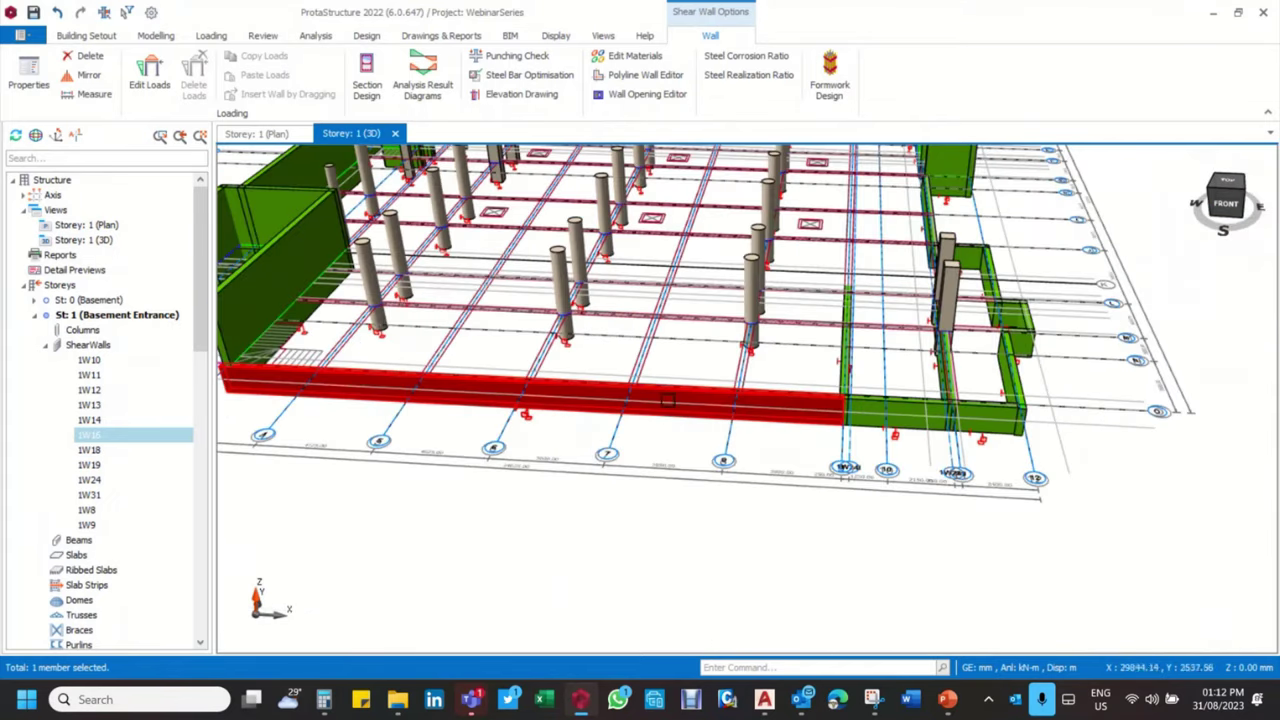
{"action": "scroll", "coordinate": [1040, 390], "scroll_direction": "up", "scroll_amount": 5}
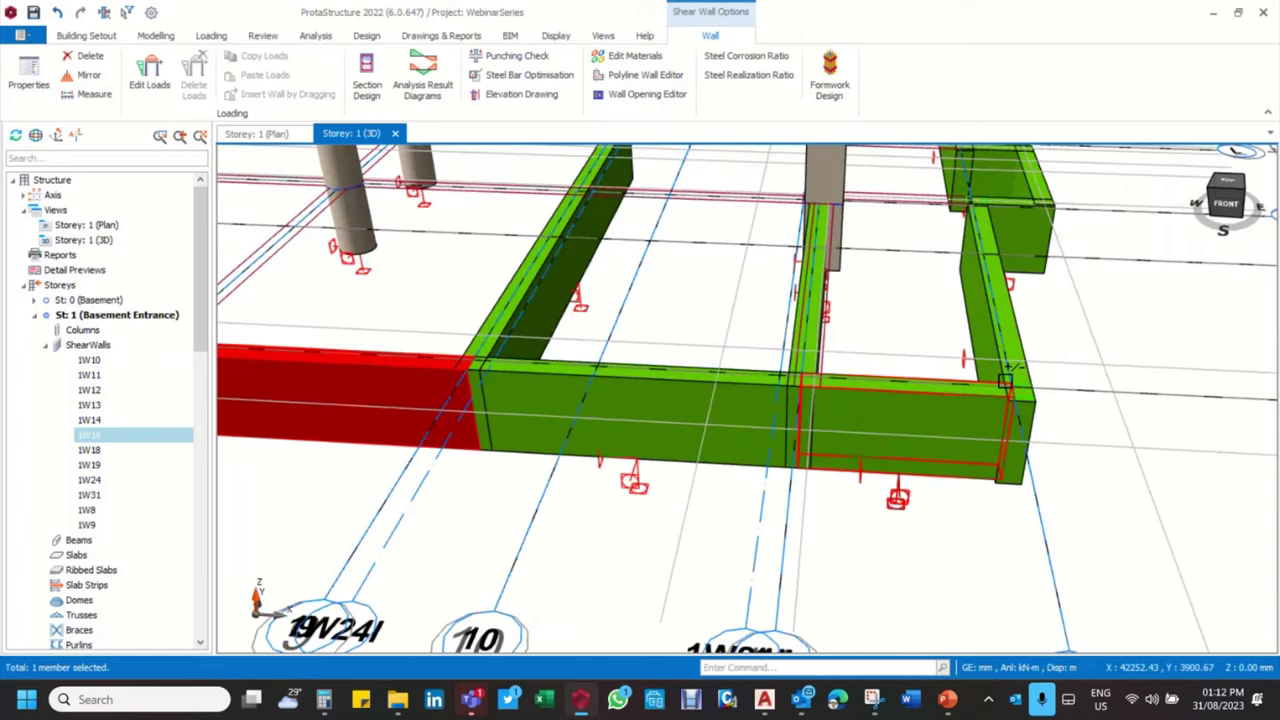
Add the southern wall between axes 11 and 12 and the low eastern perimeter walls from axis O to axis F4 to the selection
{"action": "left_click", "coordinate": [1012, 378]}
{"action": "mouse_move", "coordinate": [1017, 352]}
{"action": "left_click", "coordinate": [845, 438], "text": "ctrl"}
{"action": "scroll", "coordinate": [830, 455], "scroll_direction": "down", "scroll_amount": 3}
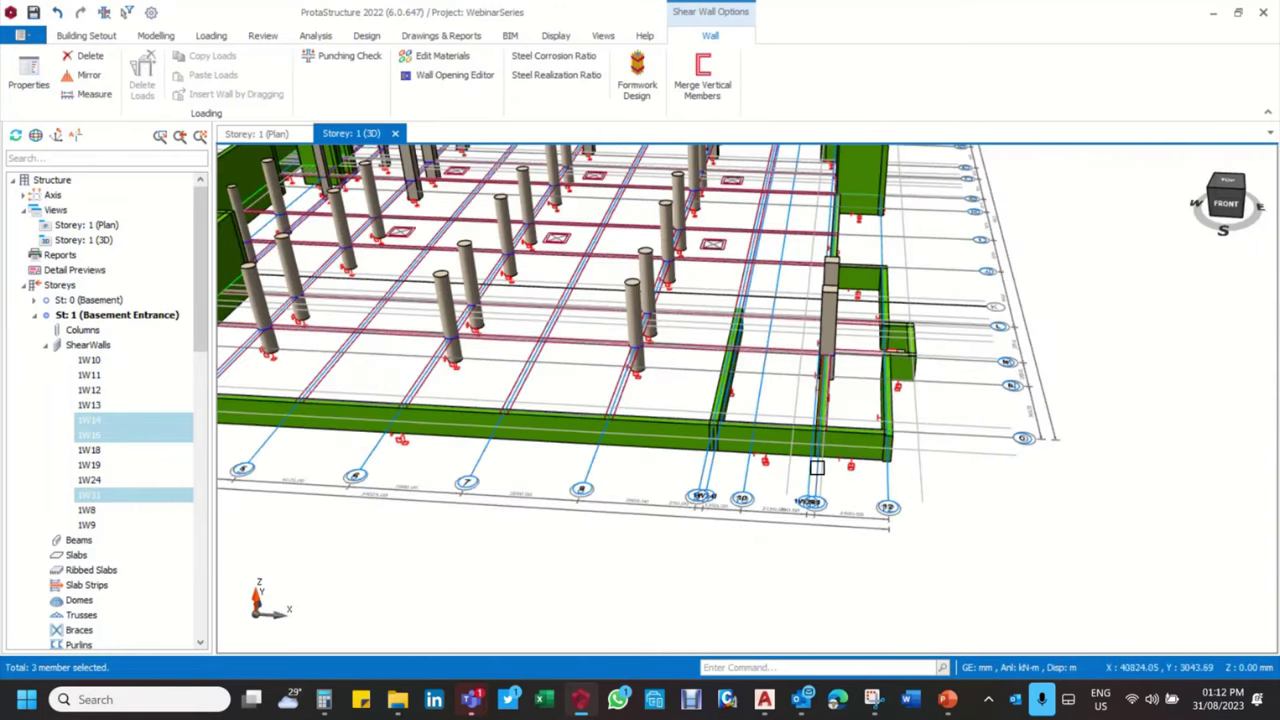
{"action": "scroll", "coordinate": [846, 457], "scroll_direction": "up", "scroll_amount": 3}
{"action": "left_click", "coordinate": [868, 418], "text": "ctrl"}
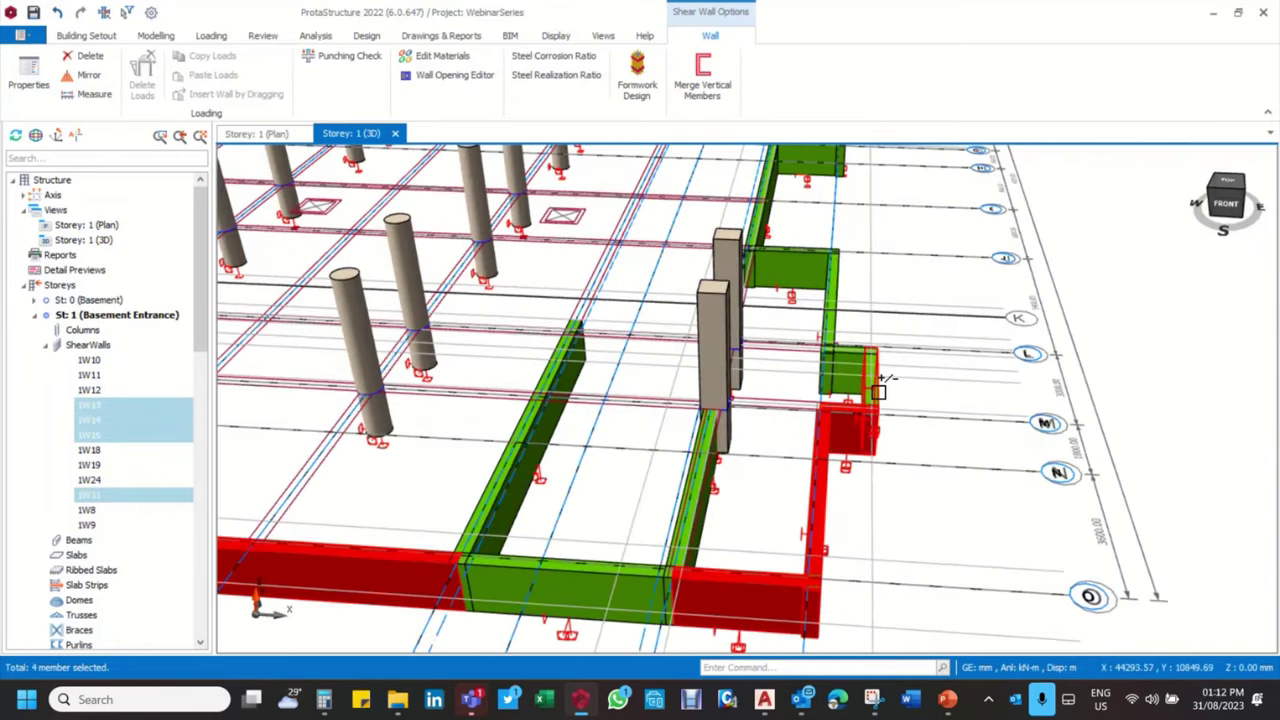
{"action": "left_click", "coordinate": [850, 362], "text": "ctrl"}
{"action": "left_click", "coordinate": [845, 315], "text": "ctrl"}
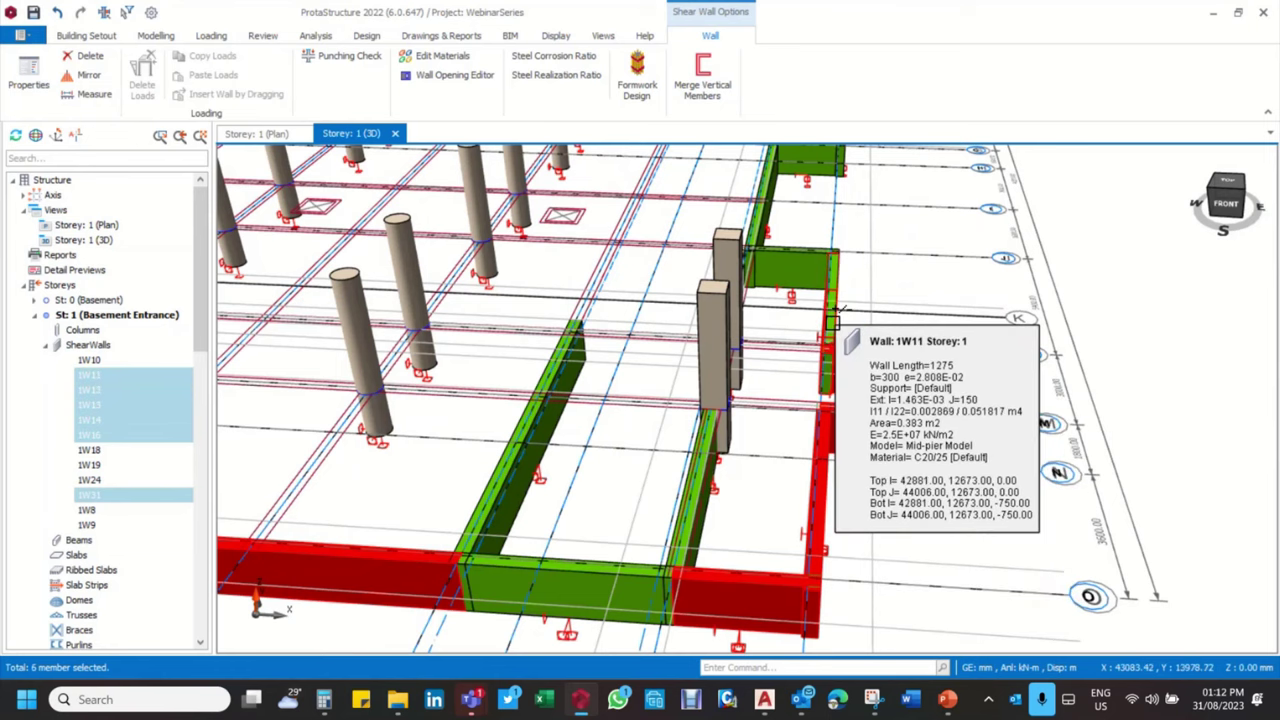
{"action": "left_click", "coordinate": [825, 290], "text": "ctrl"}
{"action": "left_click", "coordinate": [790, 262], "text": "ctrl"}
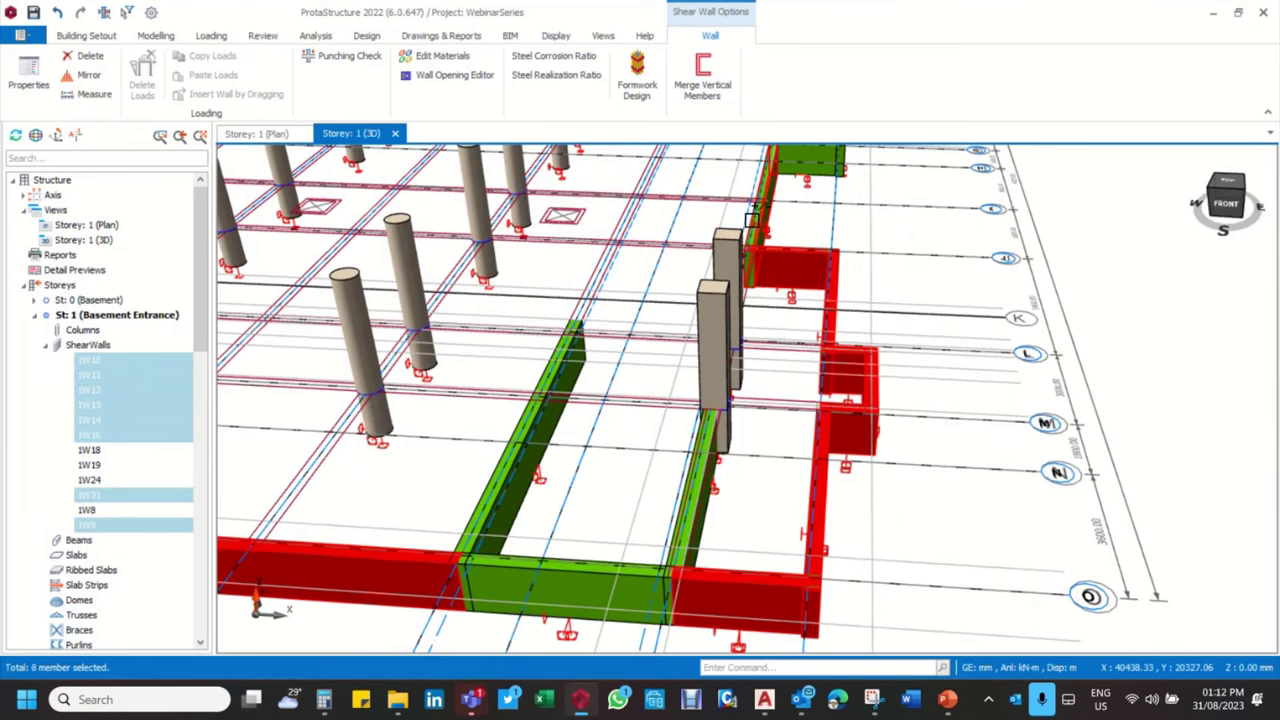
{"action": "left_click", "coordinate": [752, 222], "text": "ctrl"}
{"action": "scroll", "coordinate": [843, 345], "scroll_direction": "down", "scroll_amount": 5}
{"action": "scroll", "coordinate": [787, 340], "scroll_direction": "up", "scroll_amount": 5}
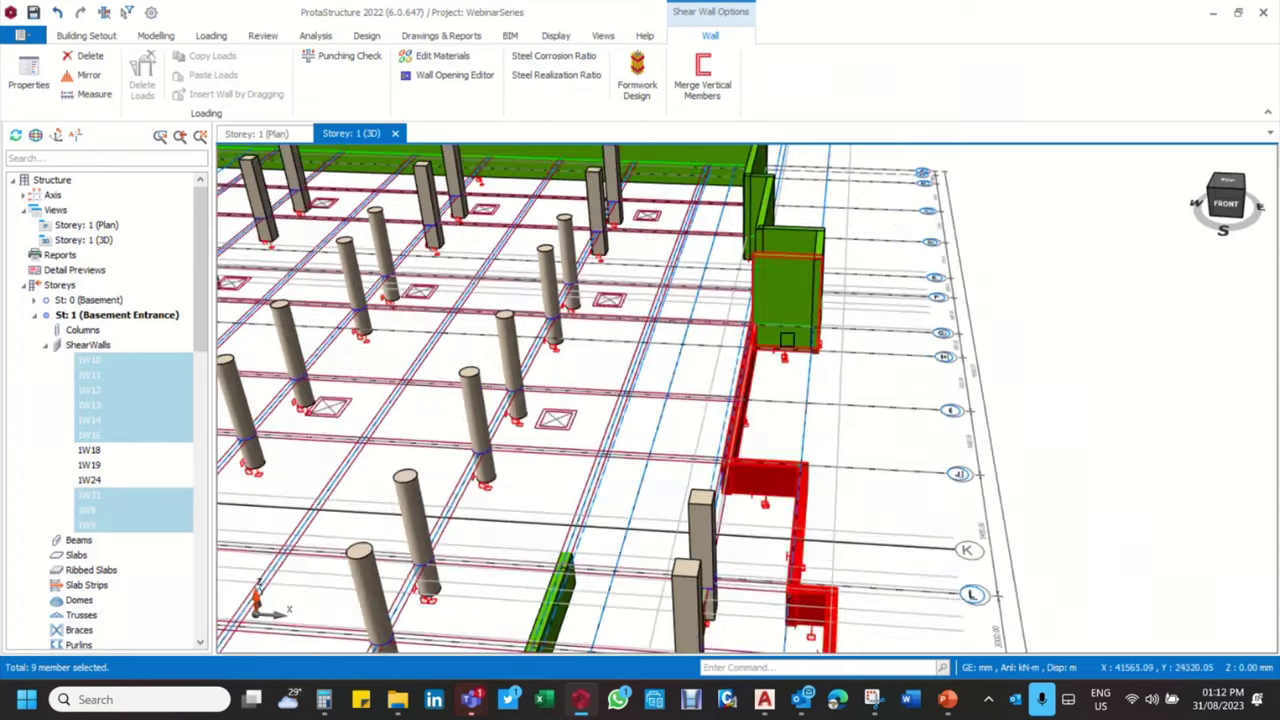
{"action": "scroll", "coordinate": [787, 340], "scroll_direction": "down", "scroll_amount": 5}
Set d Z-Top,I to 1500 mm for all selected southern and eastern perimeter walls in their property table
{"action": "right_click", "coordinate": [994, 300]}
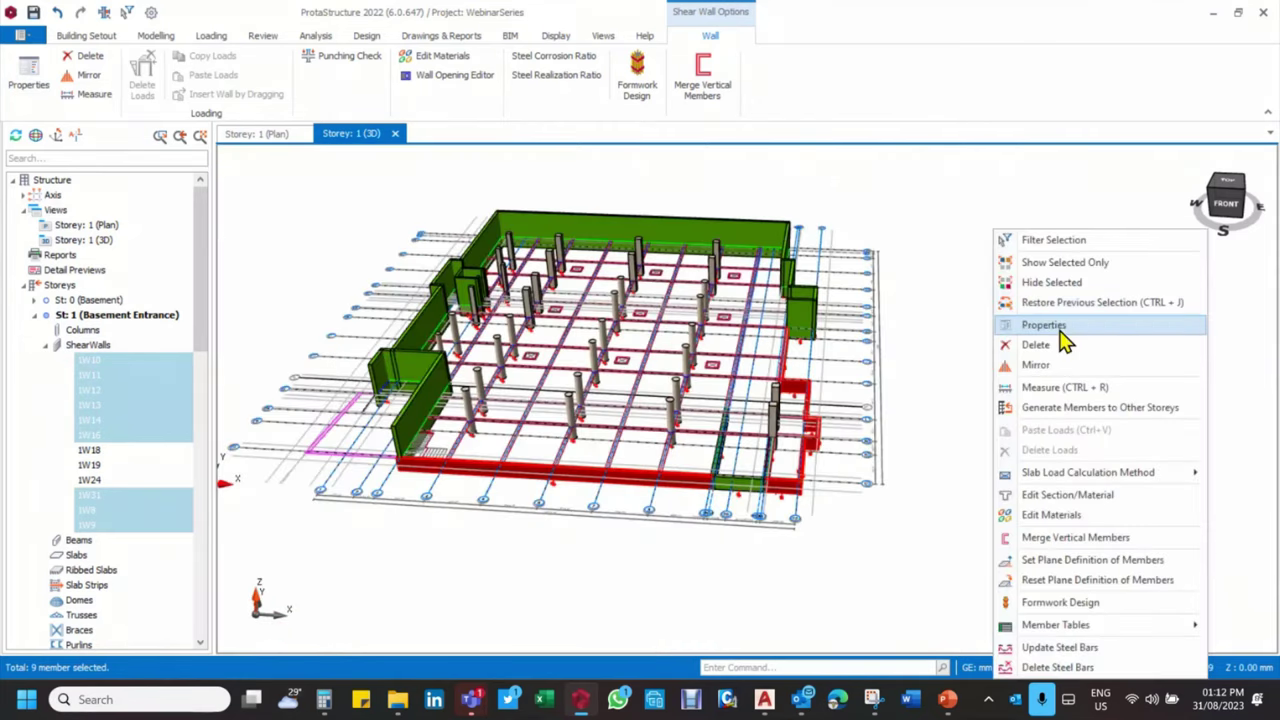
{"action": "left_click", "coordinate": [1043, 325]}
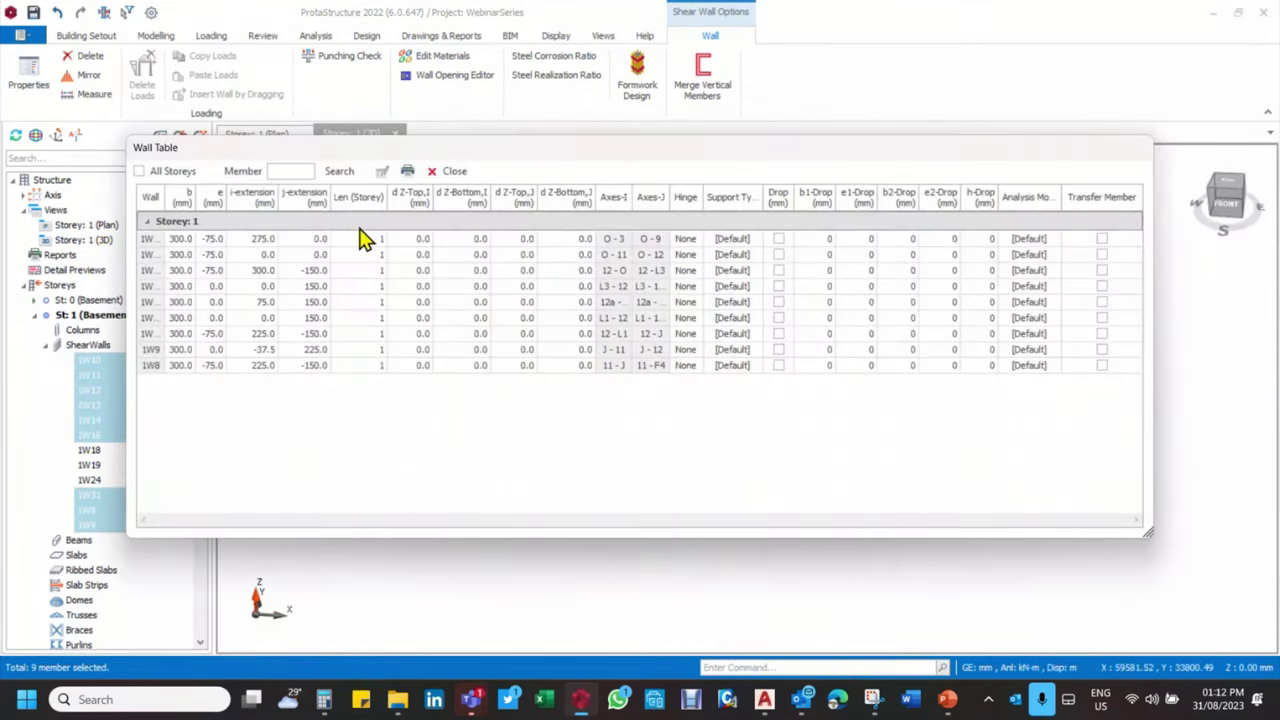
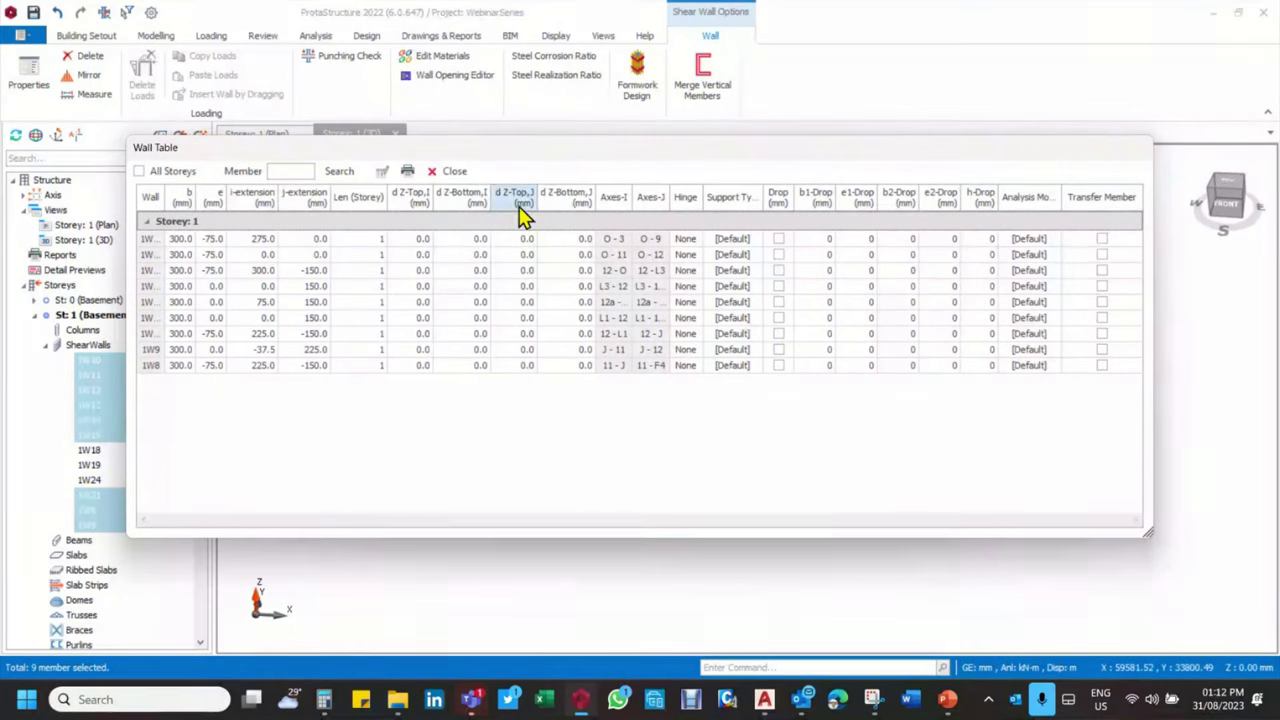
{"action": "left_click", "coordinate": [418, 200]}
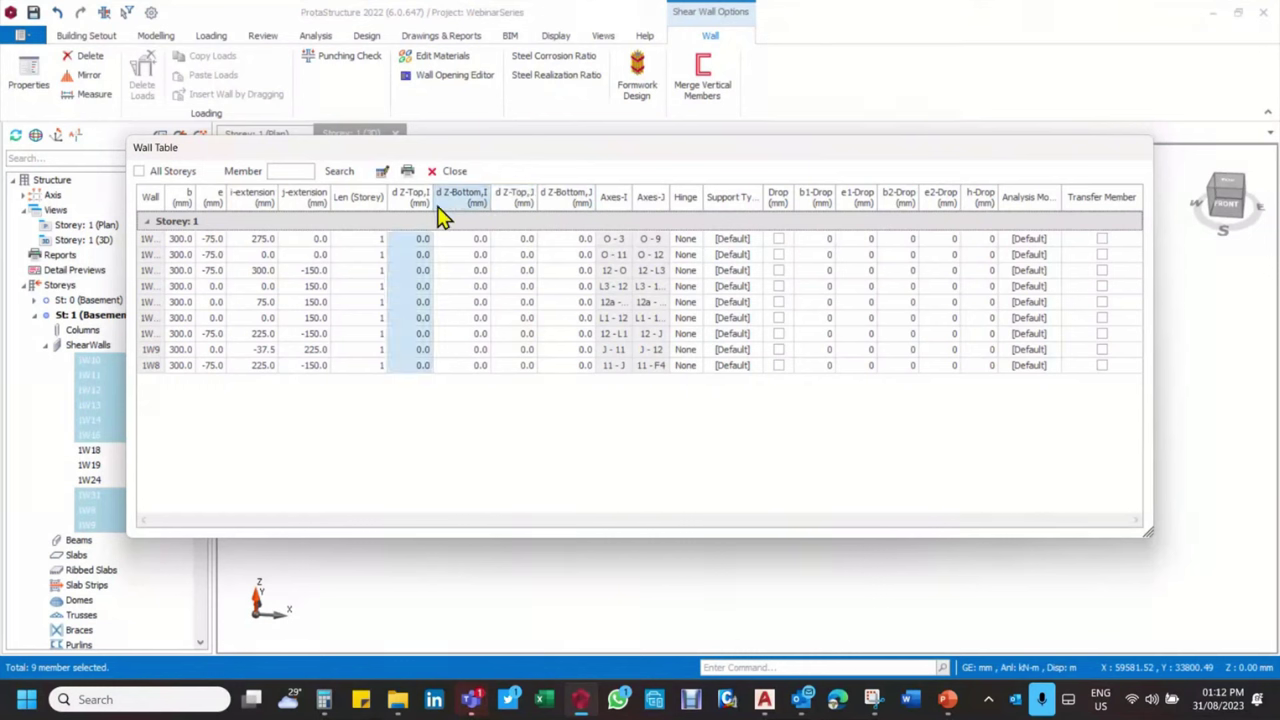
{"action": "left_click", "coordinate": [383, 174]}
{"action": "left_click", "coordinate": [575, 321]}
{"action": "type", "text": "."}
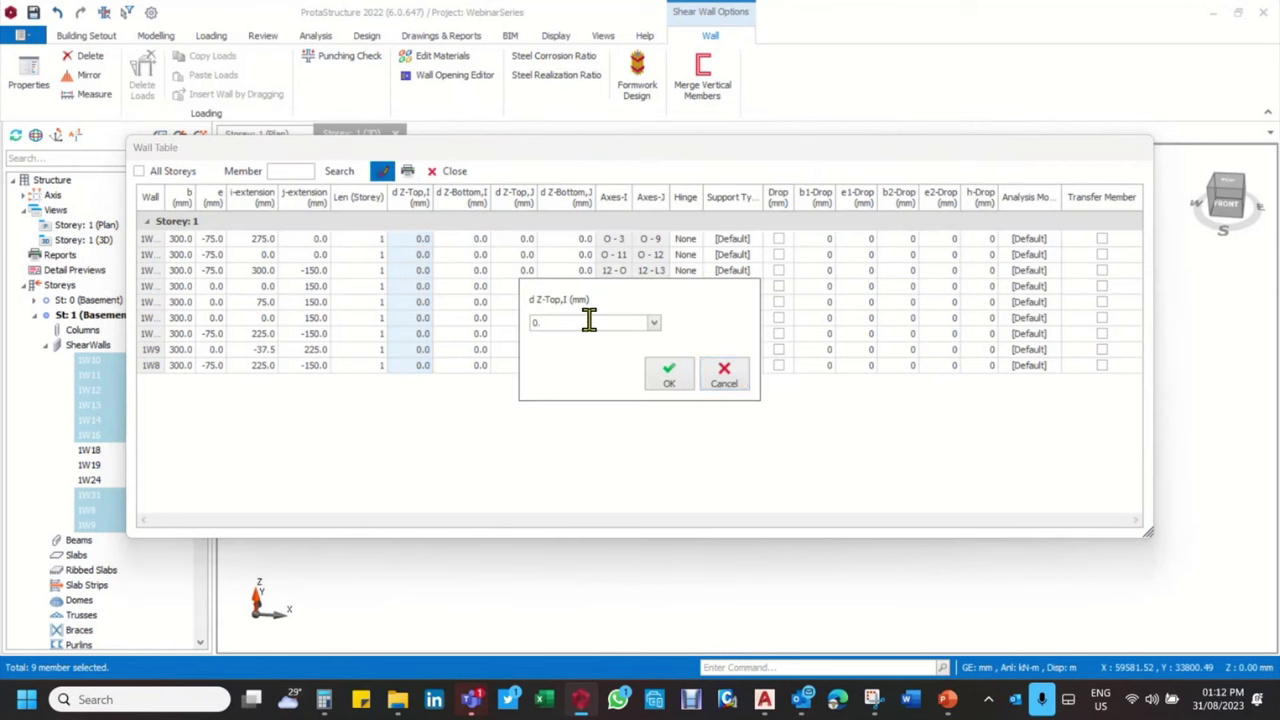
{"action": "left_click_drag", "start_coordinate": [576, 321], "coordinate": [522, 328]}
{"action": "left_click", "coordinate": [668, 375]}
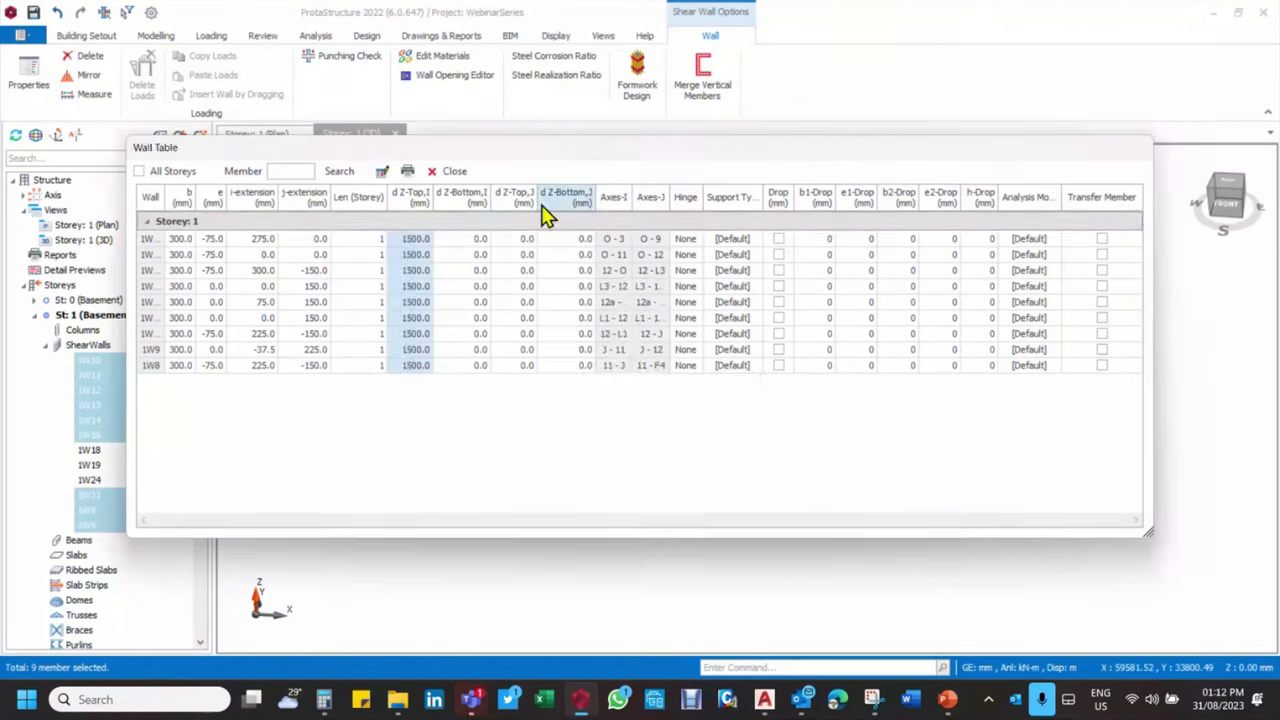
Set d Z-Top,J to 1500 mm for the same perimeter walls, close the wall table and clear the selection
{"action": "left_click", "coordinate": [508, 199]}
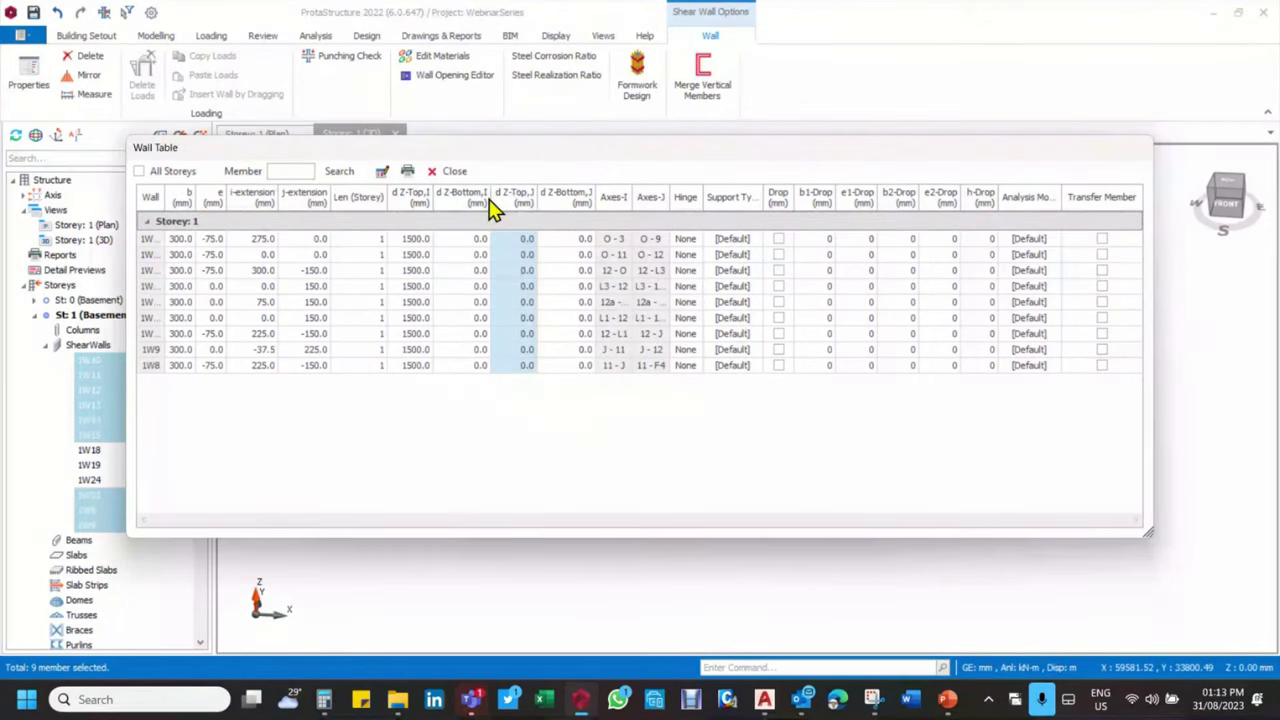
{"action": "left_click", "coordinate": [382, 171]}
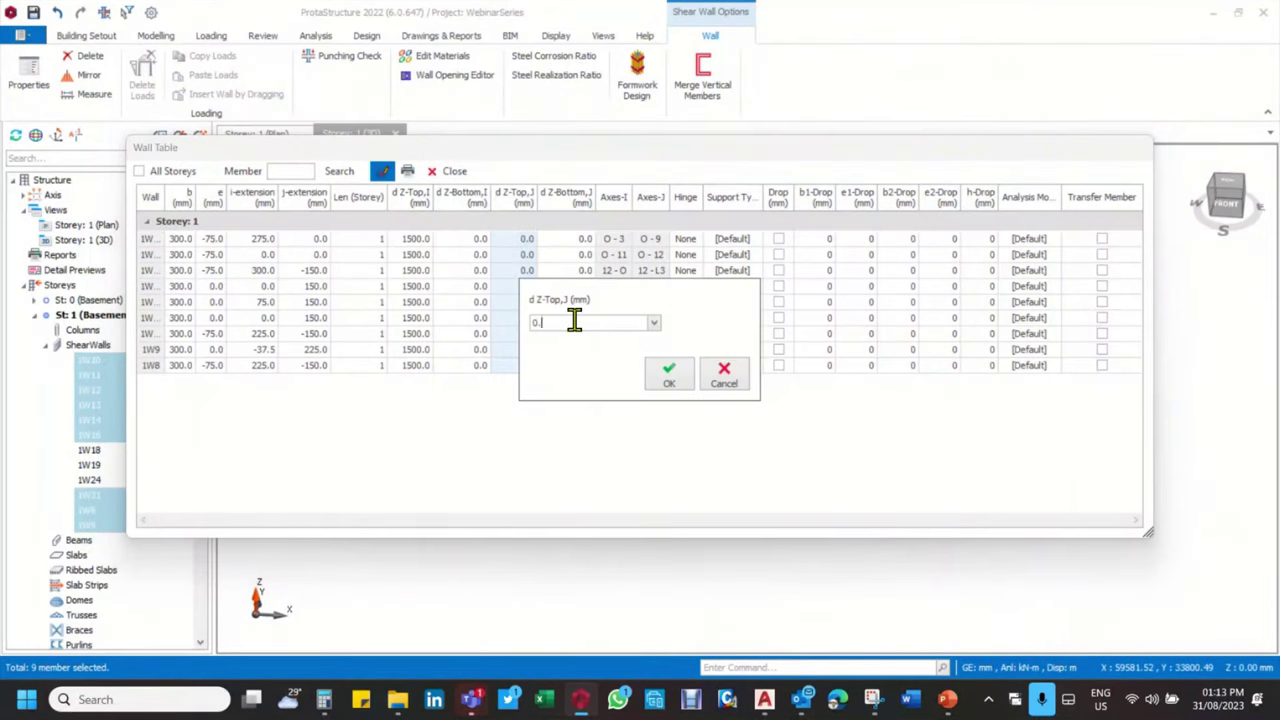
{"action": "type", "text": "1500"}
{"action": "left_click", "coordinate": [669, 376]}
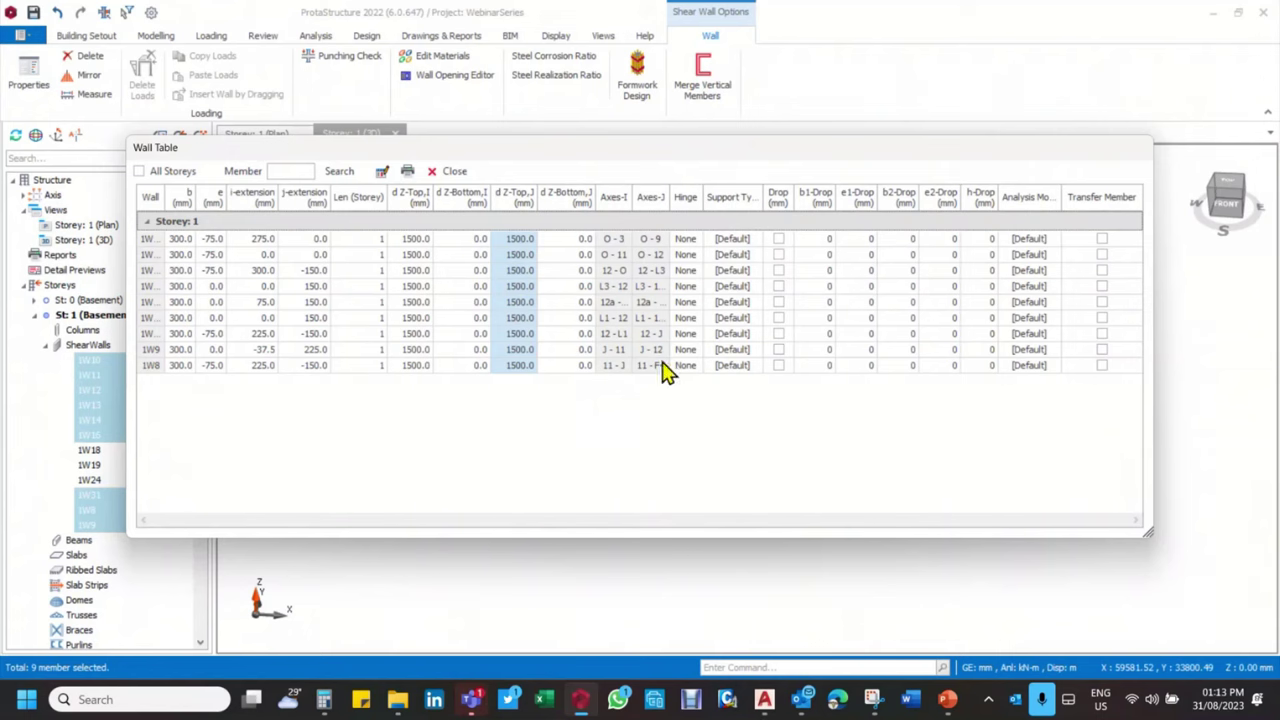
{"action": "left_click", "coordinate": [455, 172]}
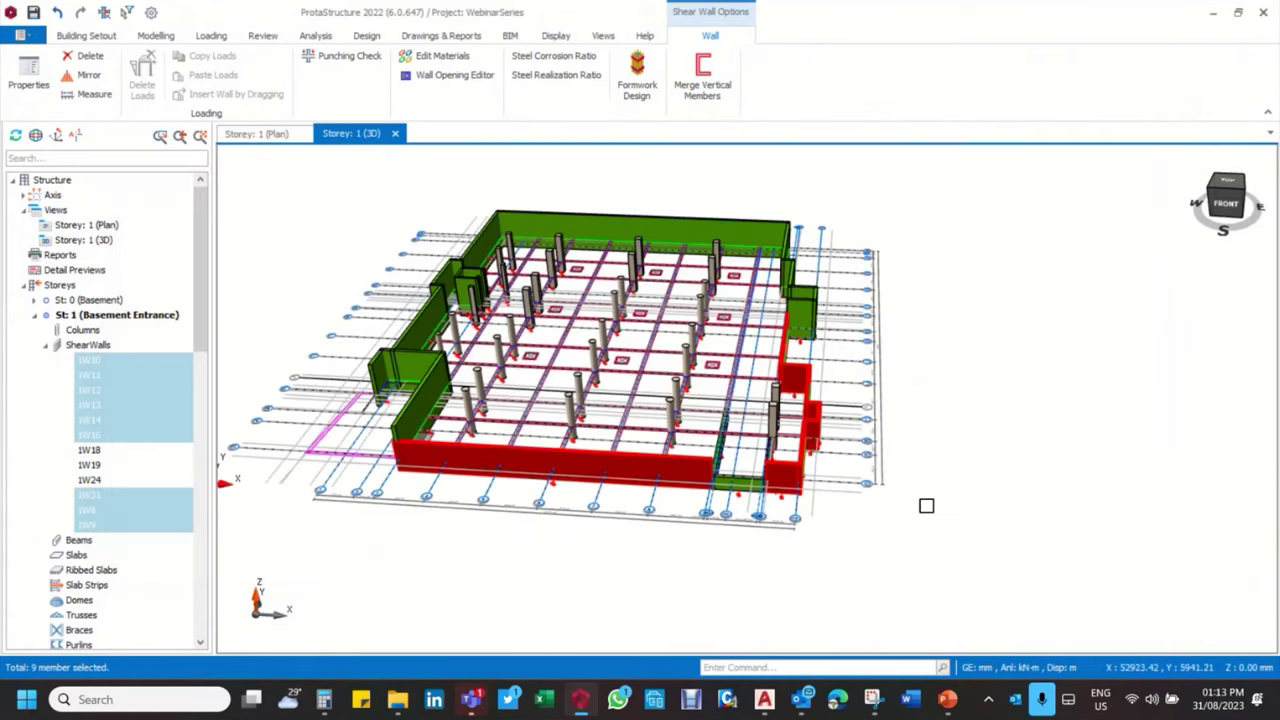
{"action": "right_click", "coordinate": [924, 488]}
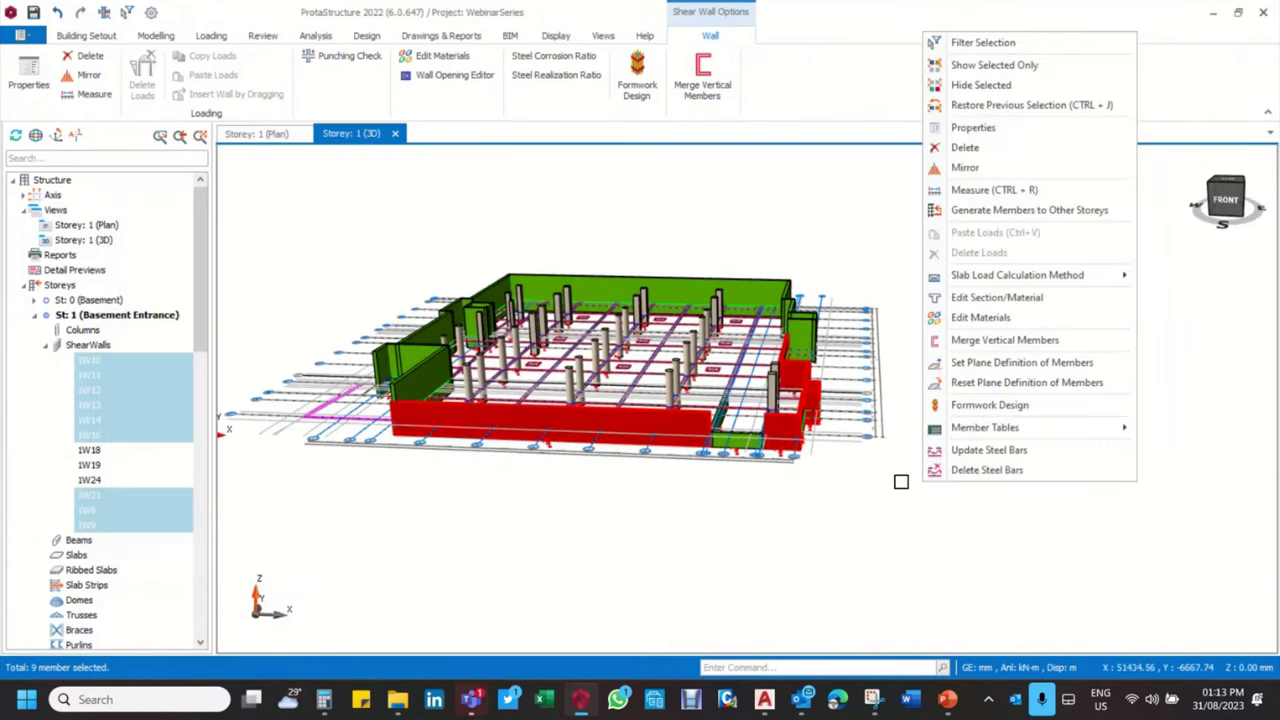
{"action": "key", "text": "Escape"}
{"action": "left_click", "coordinate": [871, 523]}
Examine the perimeter walls of the Basement Entrance storey in 3D, including the axis 3 corner, the eastern side and the western core
{"action": "middle_click_drag", "start_coordinate": [871, 523], "coordinate": [597, 460]}
{"action": "scroll", "coordinate": [481, 525], "scroll_direction": "up", "scroll_amount": 5}
{"action": "scroll", "coordinate": [580, 490], "scroll_direction": "up", "scroll_amount": 3}
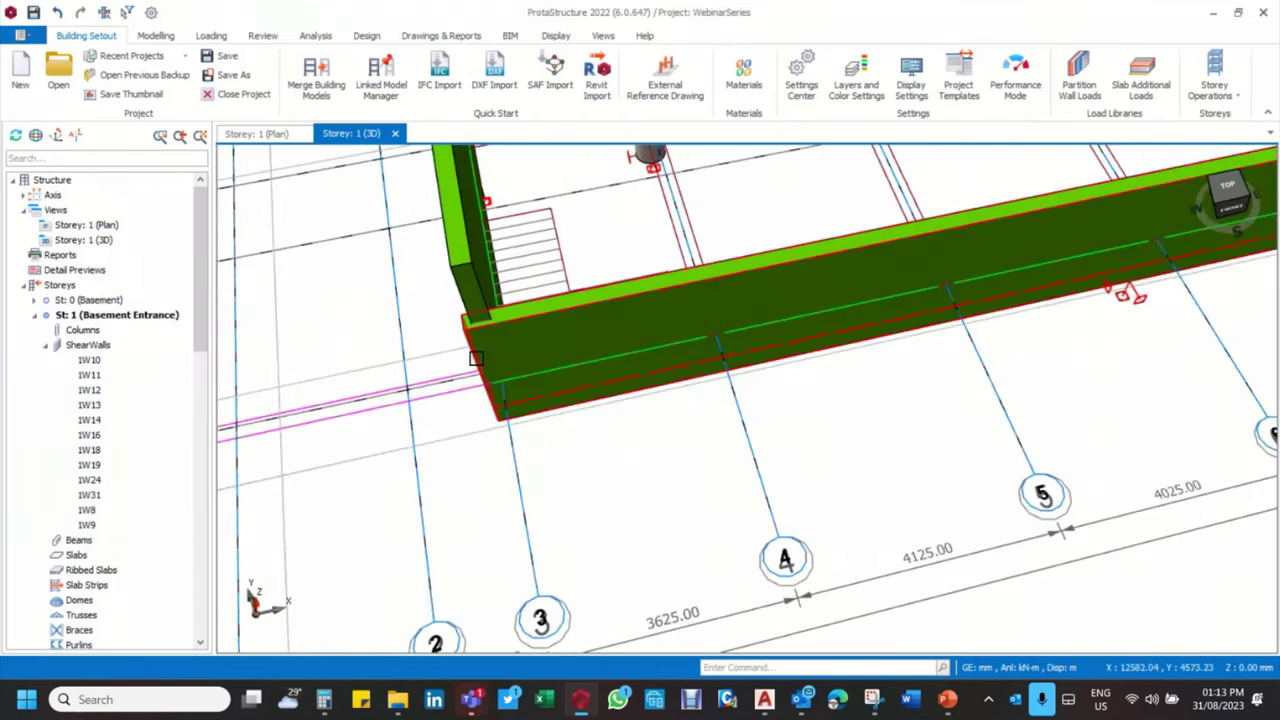
{"action": "scroll", "coordinate": [477, 398], "scroll_direction": "down", "scroll_amount": 5}
{"action": "middle_click_drag", "start_coordinate": [486, 434], "coordinate": [880, 440]}
{"action": "scroll", "coordinate": [880, 440], "scroll_direction": "up", "scroll_amount": 4}
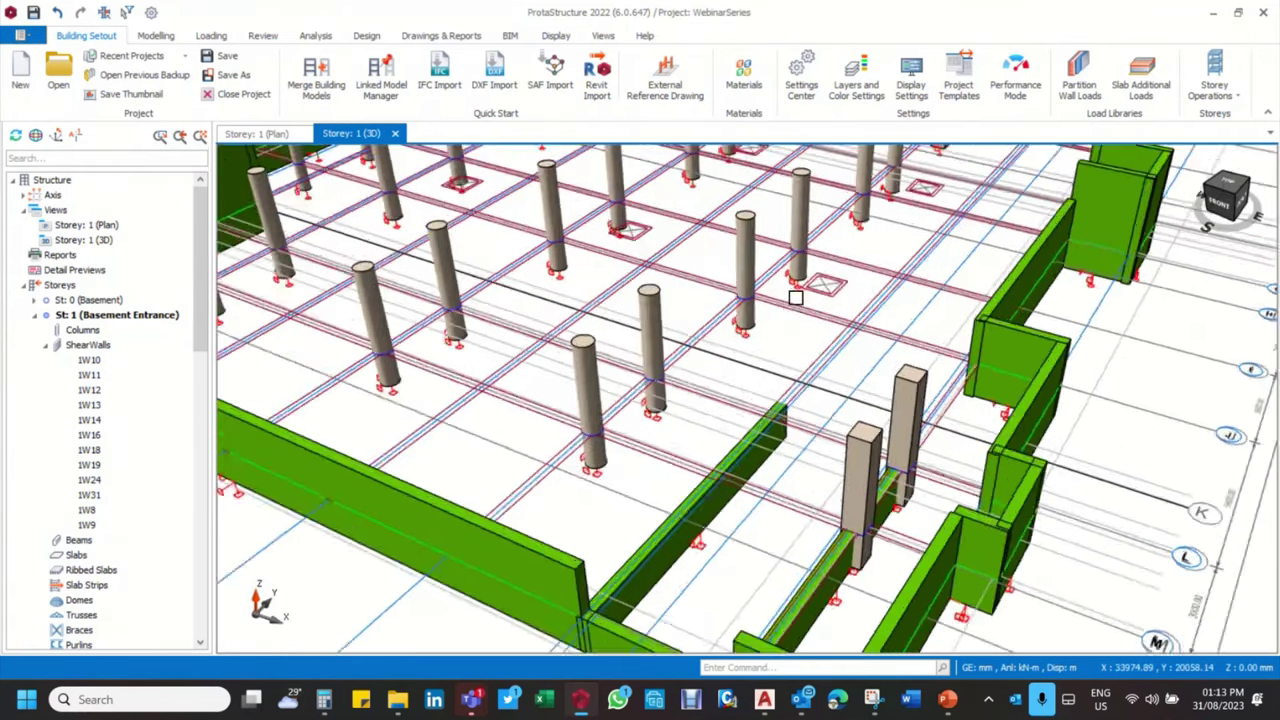
{"action": "scroll", "coordinate": [885, 444], "scroll_direction": "down", "scroll_amount": 3}
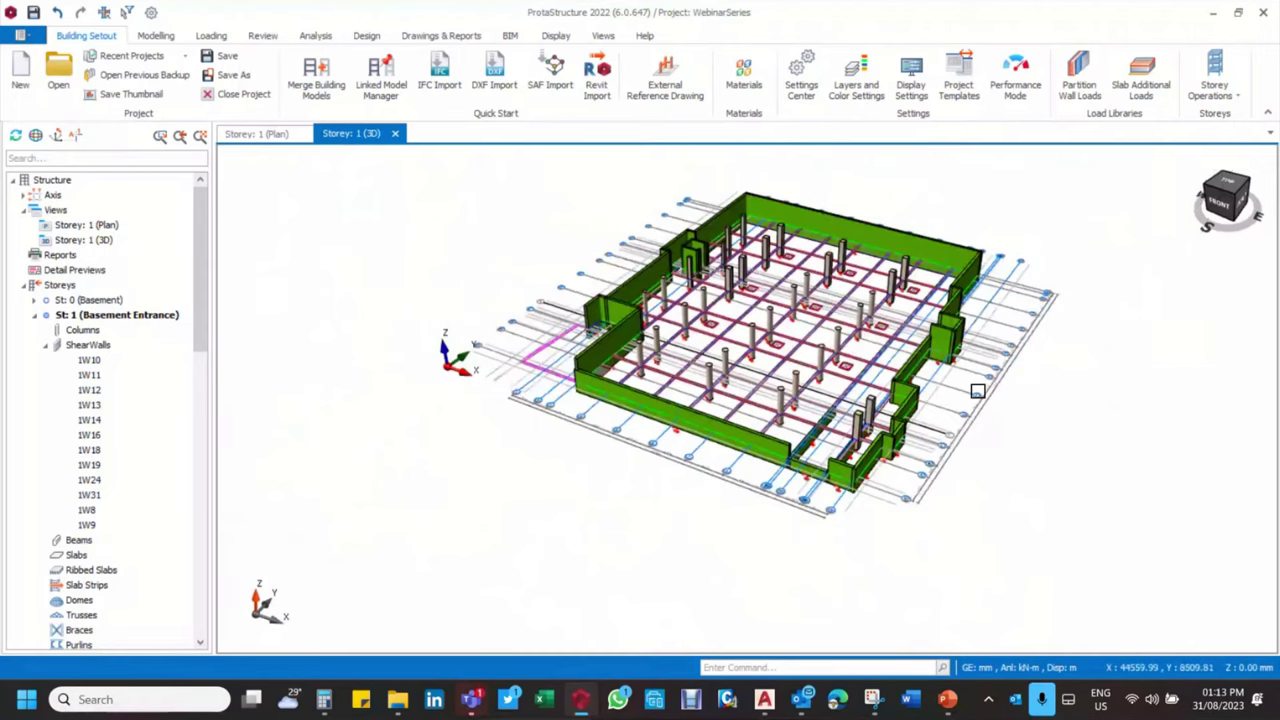
{"action": "scroll", "coordinate": [971, 380], "scroll_direction": "up", "scroll_amount": 4}
{"action": "scroll", "coordinate": [1010, 360], "scroll_direction": "down", "scroll_amount": 4}
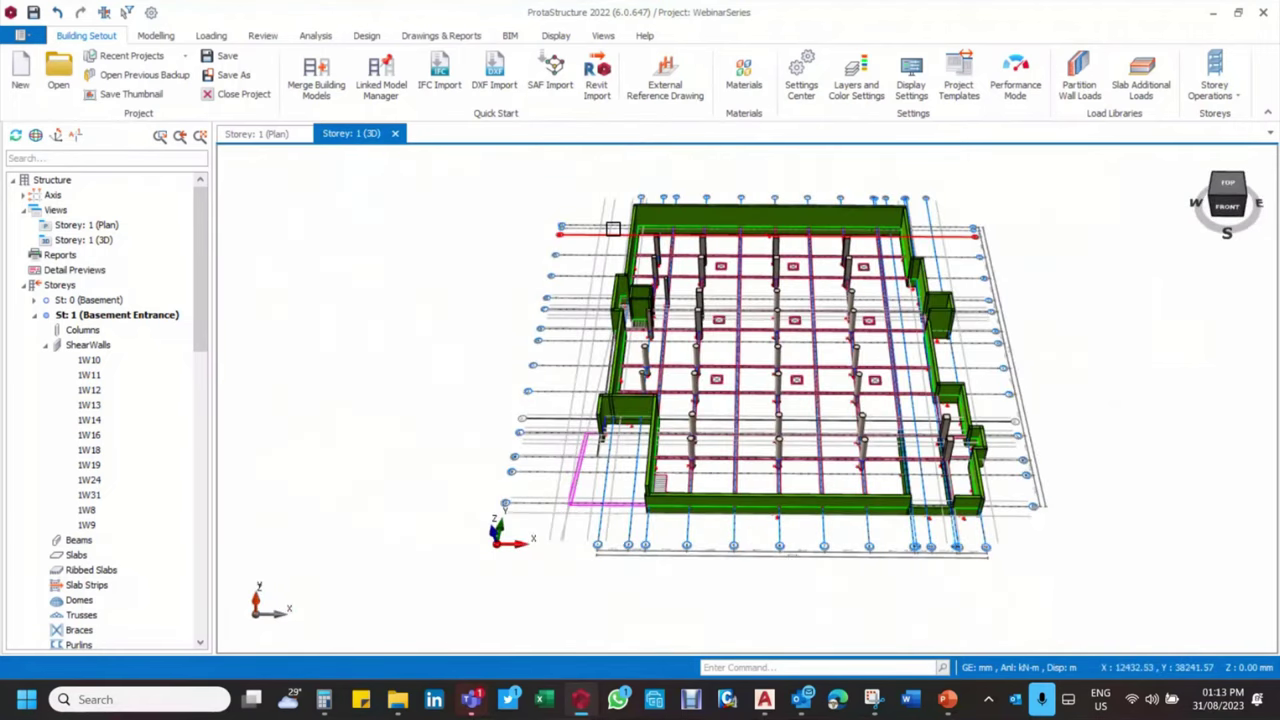
{"action": "scroll", "coordinate": [646, 306], "scroll_direction": "up", "scroll_amount": 5}
{"action": "mouse_move", "coordinate": [646, 306]}
{"action": "middle_mouse_down"}
{"action": "mouse_move", "coordinate": [698, 354]}
{"action": "mouse_move", "coordinate": [700, 310]}
{"action": "middle_mouse_up"}
{"action": "scroll", "coordinate": [700, 310], "scroll_direction": "up", "scroll_amount": 3}
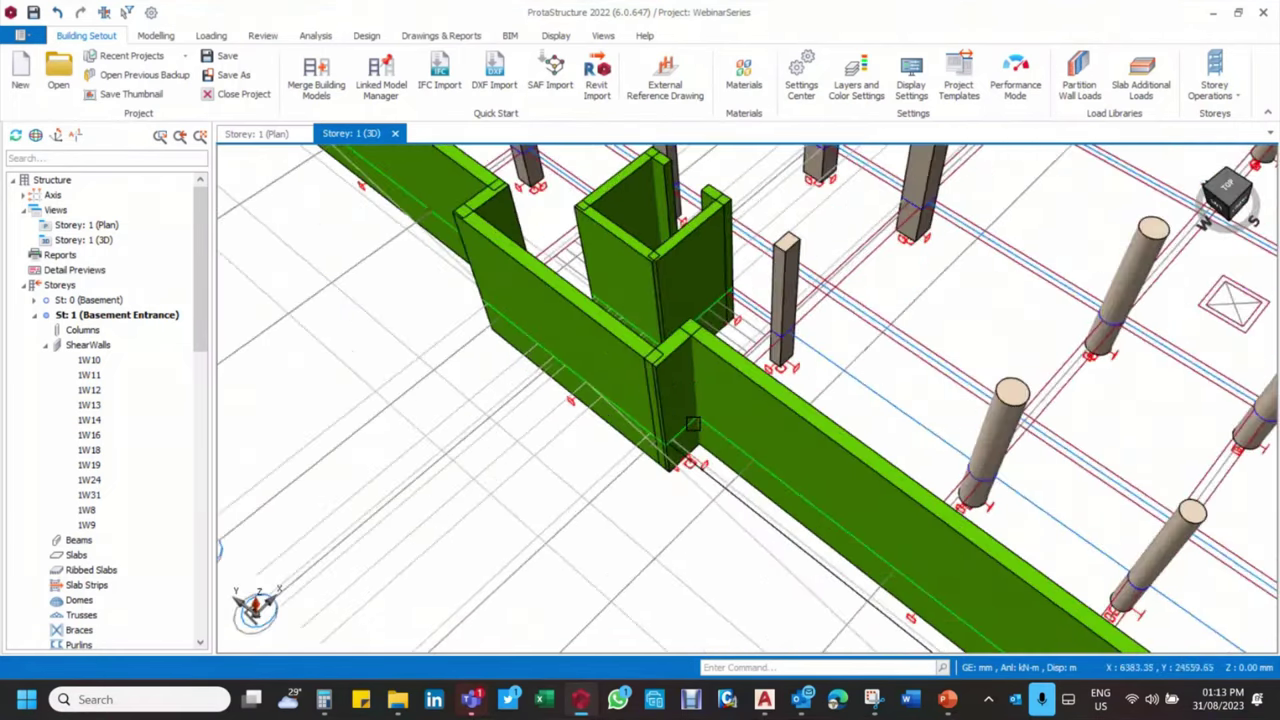
{"action": "scroll", "coordinate": [700, 310], "scroll_direction": "down", "scroll_amount": 3}
Show St: 0 (Basement) in the 3D view and inspect its perimeter walls along the southern and eastern sides
{"action": "double_click", "coordinate": [97, 300]}
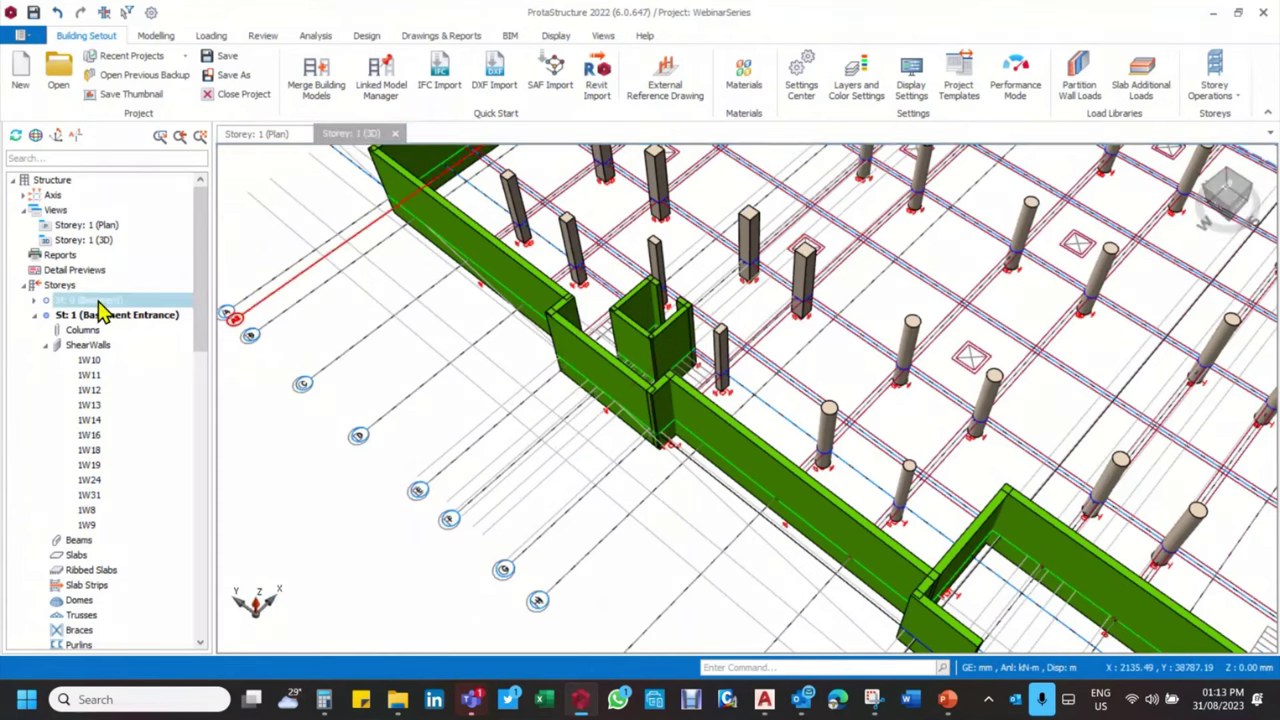
{"action": "scroll", "coordinate": [875, 491], "scroll_direction": "down", "scroll_amount": 5}
{"action": "scroll", "coordinate": [875, 491], "scroll_direction": "up", "scroll_amount": 5}
{"action": "middle_click_drag", "start_coordinate": [931, 486], "coordinate": [827, 257]}
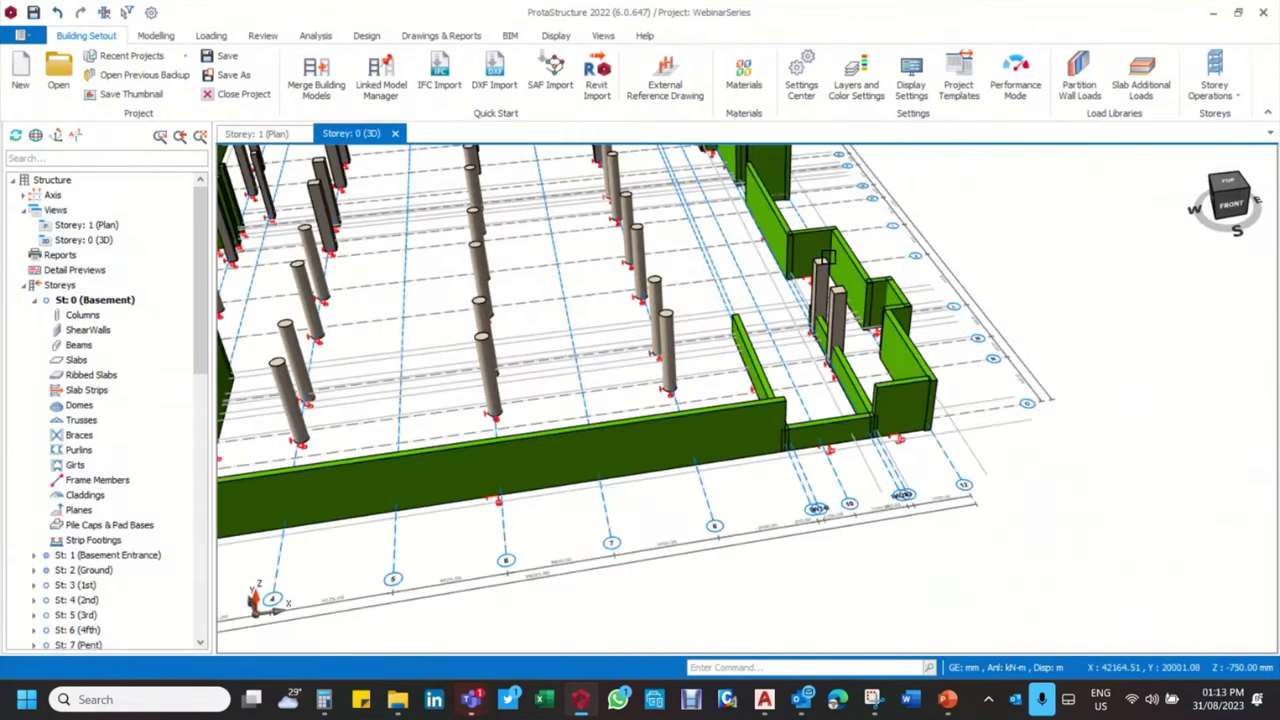
{"action": "scroll", "coordinate": [1075, 314], "scroll_direction": "down", "scroll_amount": 5}
{"action": "middle_click_drag", "start_coordinate": [1075, 314], "coordinate": [798, 294]}
{"action": "scroll", "coordinate": [481, 311], "scroll_direction": "up", "scroll_amount": 3}
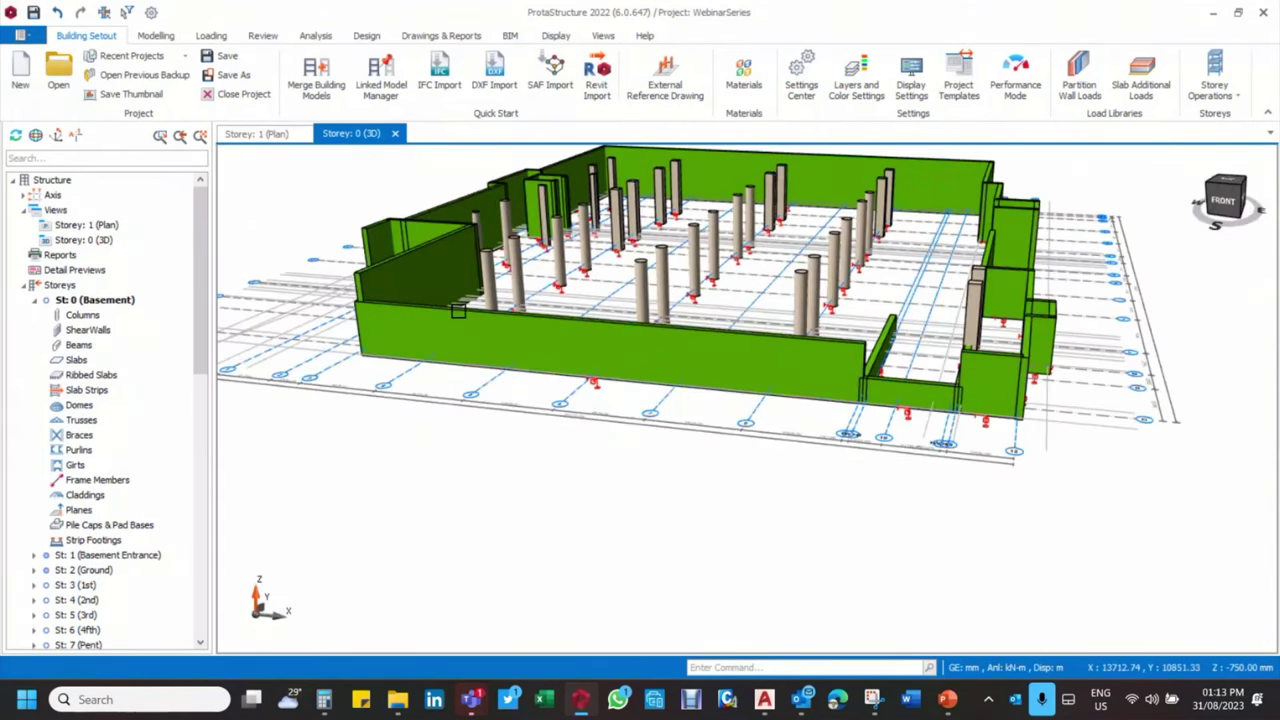
{"action": "middle_click_drag", "start_coordinate": [457, 311], "coordinate": [468, 312]}
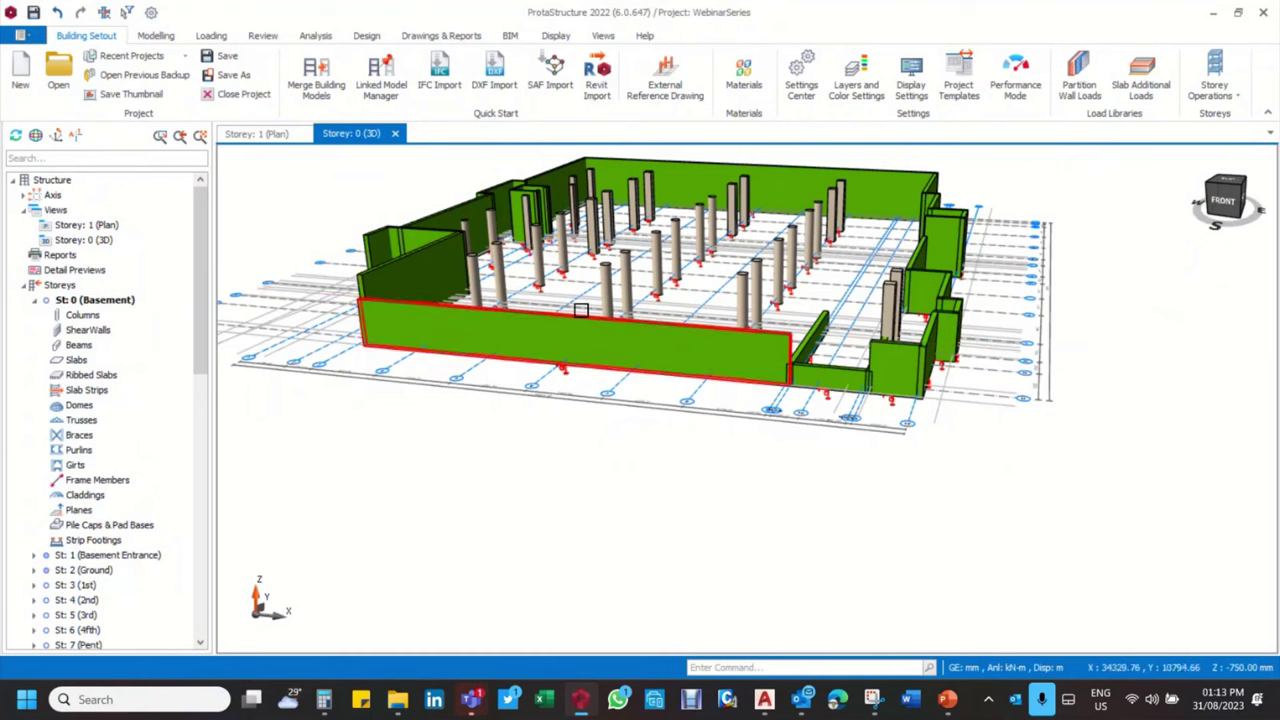
Return to the plan view and make St: 2 (Ground) the active storey
{"action": "left_click", "coordinate": [257, 137]}
{"action": "scroll", "coordinate": [686, 437], "scroll_direction": "down", "scroll_amount": 2}
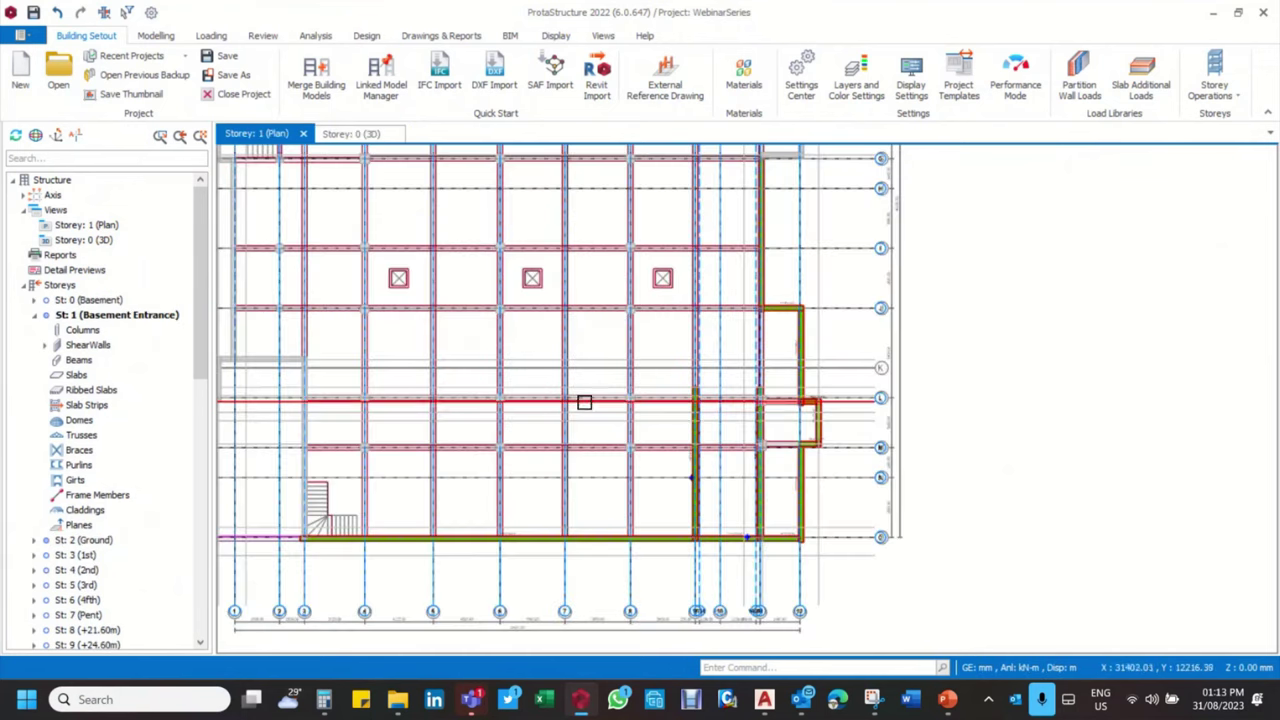
{"action": "scroll", "coordinate": [584, 402], "scroll_direction": "down", "scroll_amount": 3}
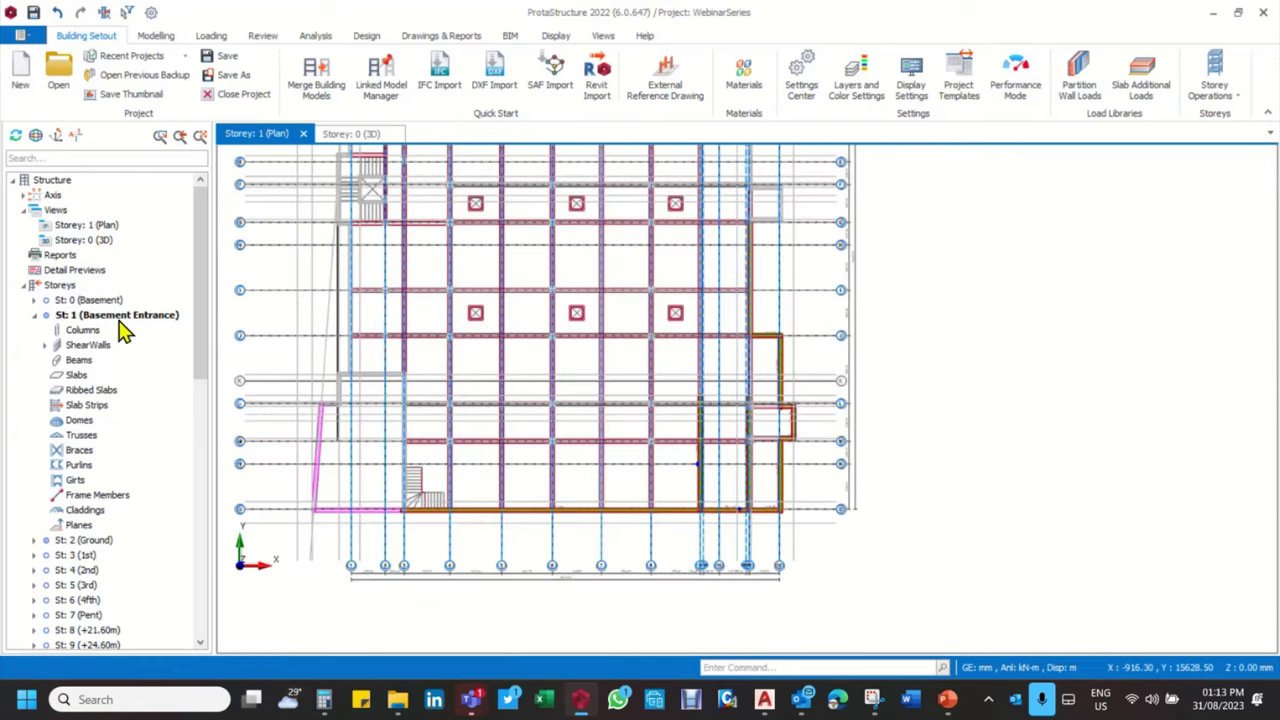
{"action": "left_click", "coordinate": [33, 316]}
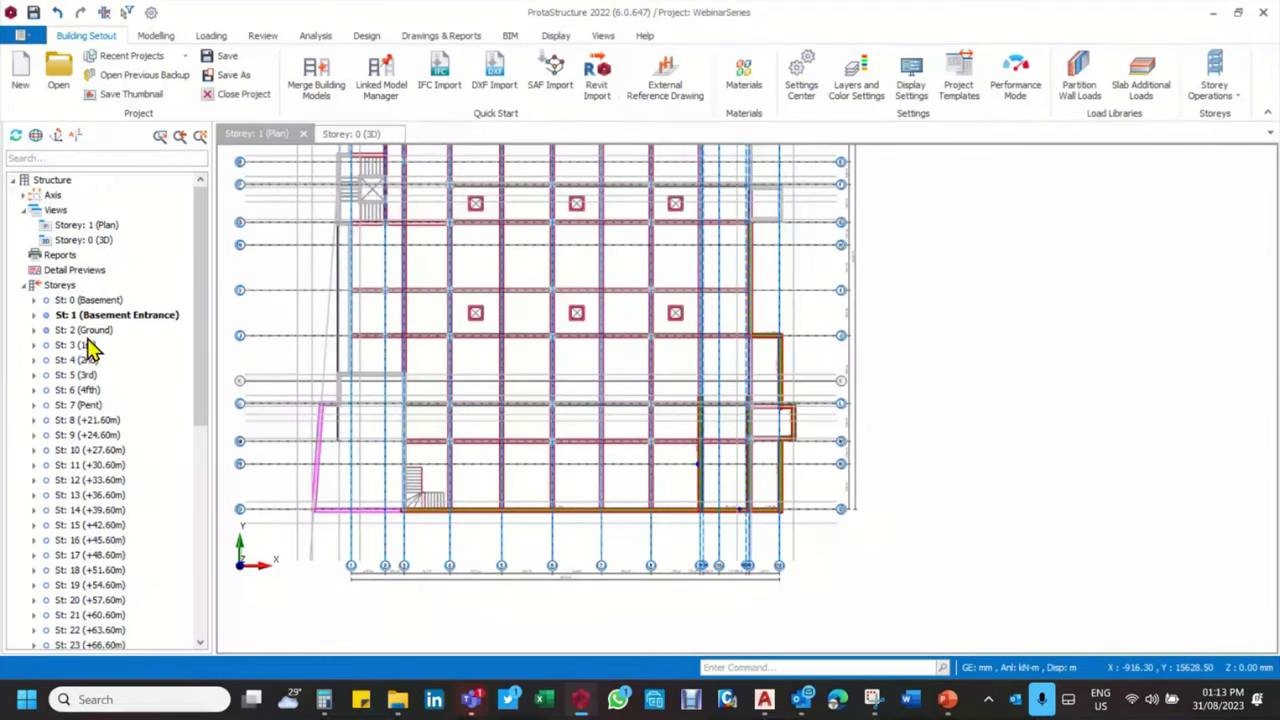
{"action": "double_click", "coordinate": [98, 331]}
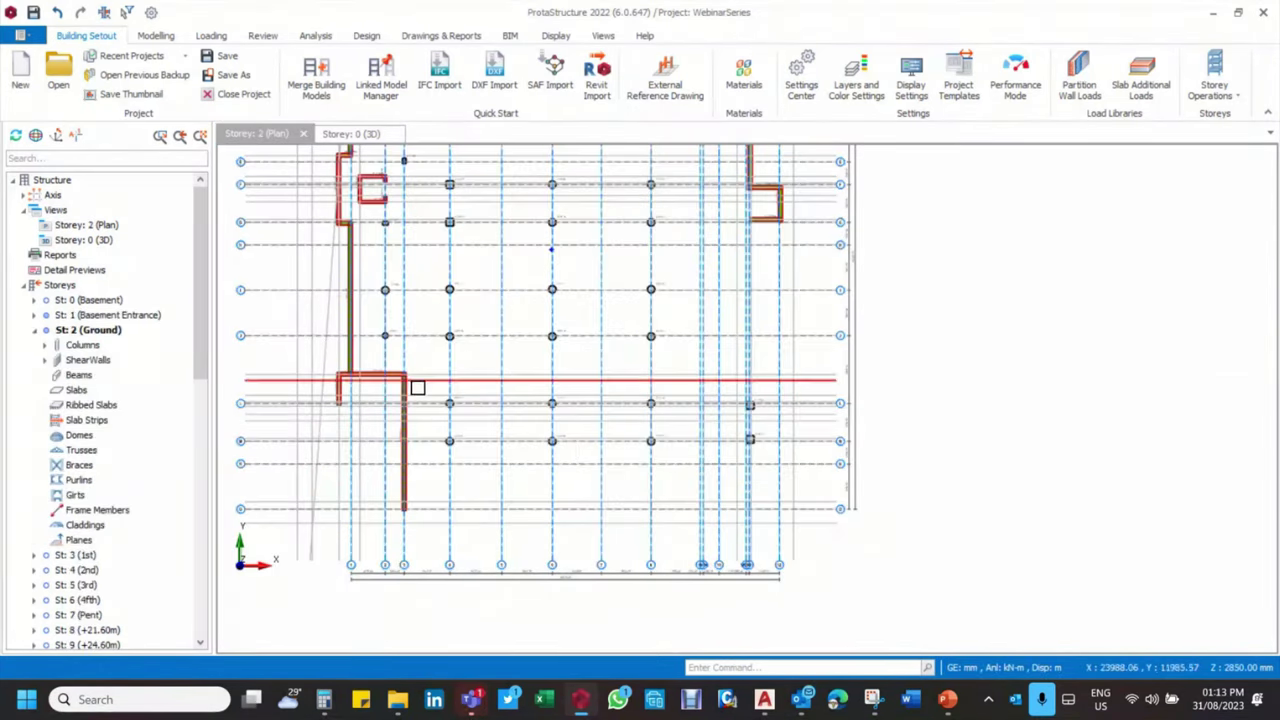
{"action": "scroll", "coordinate": [414, 386], "scroll_direction": "up", "scroll_amount": 2}
Assign the external reference drawing Basement - Ground Floor.dxf to storey 2
{"action": "left_click", "coordinate": [660, 88]}
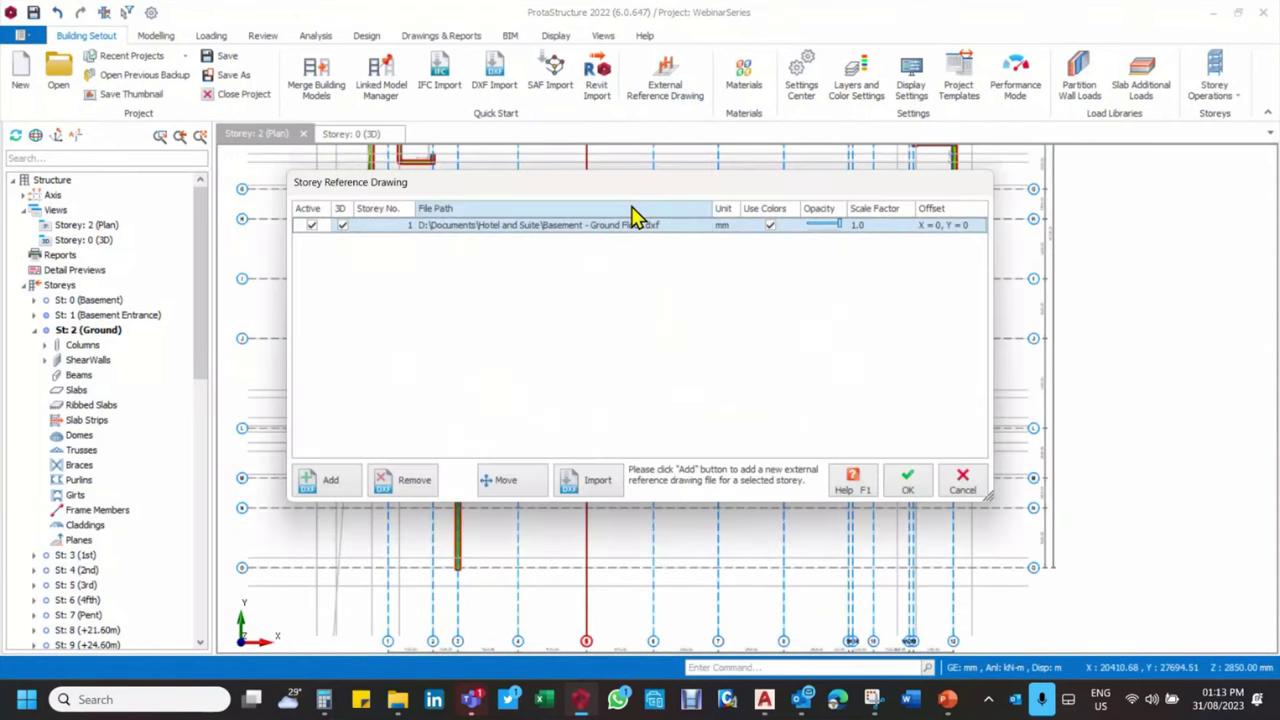
{"action": "left_click", "coordinate": [408, 226]}
{"action": "left_click", "coordinate": [409, 226]}
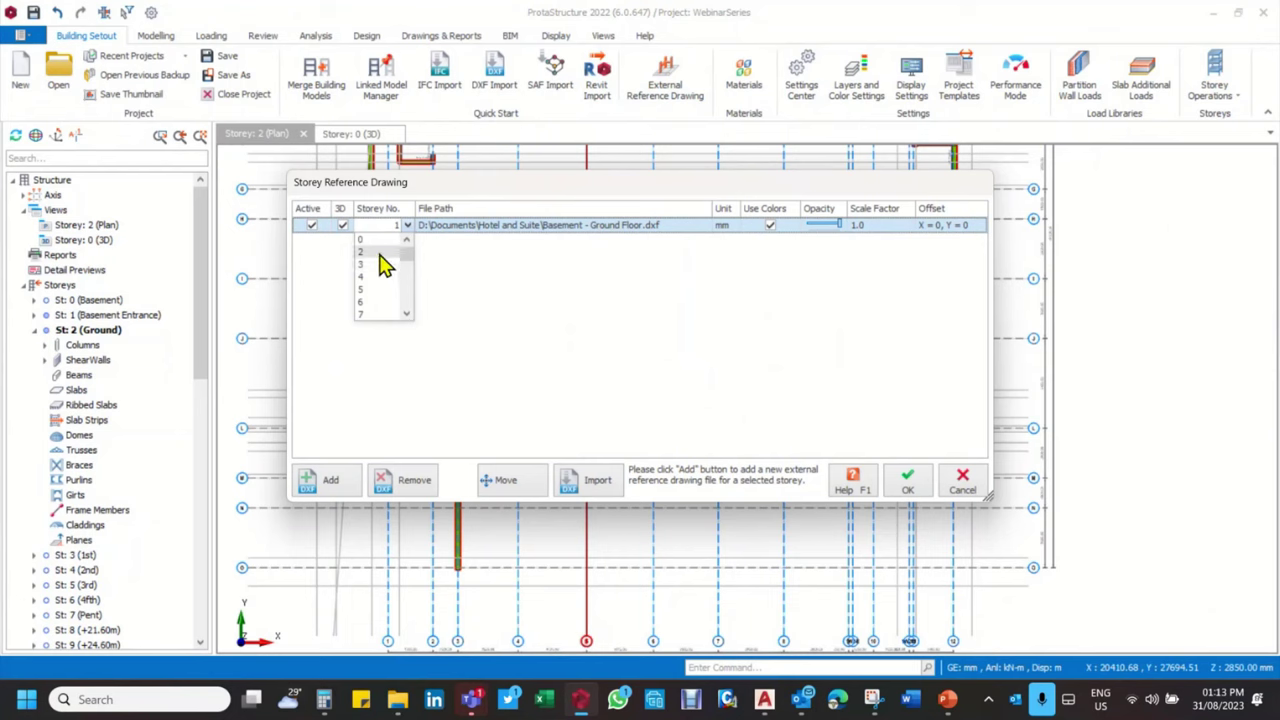
{"action": "left_click", "coordinate": [379, 253]}
{"action": "left_click", "coordinate": [918, 487]}
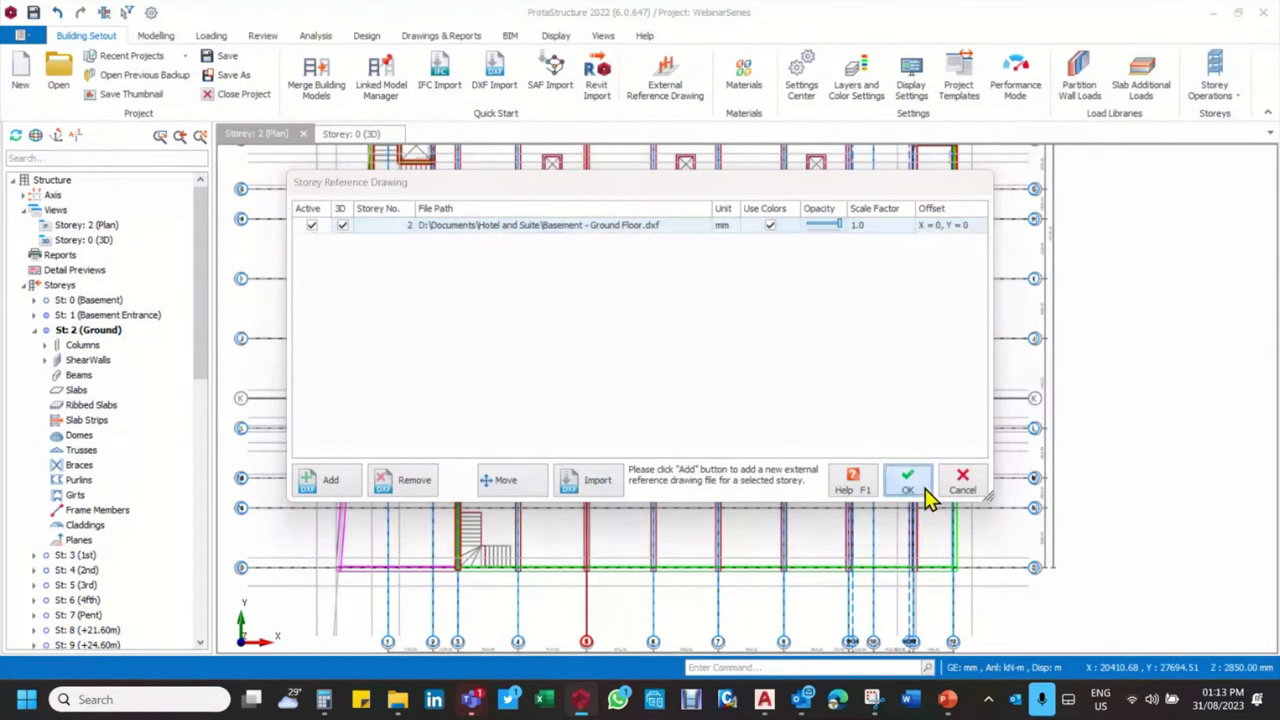
Move the Basement - Ground Floor.dxf reference drawing away from the model axes to an offset of about X = -6567, Y = 1942
{"action": "scroll", "coordinate": [415, 256], "scroll_direction": "up", "scroll_amount": 2}
{"action": "scroll", "coordinate": [474, 221], "scroll_direction": "down", "scroll_amount": 2}
{"action": "scroll", "coordinate": [474, 222], "scroll_direction": "up", "scroll_amount": 5}
{"action": "scroll", "coordinate": [506, 311], "scroll_direction": "down", "scroll_amount": 2}
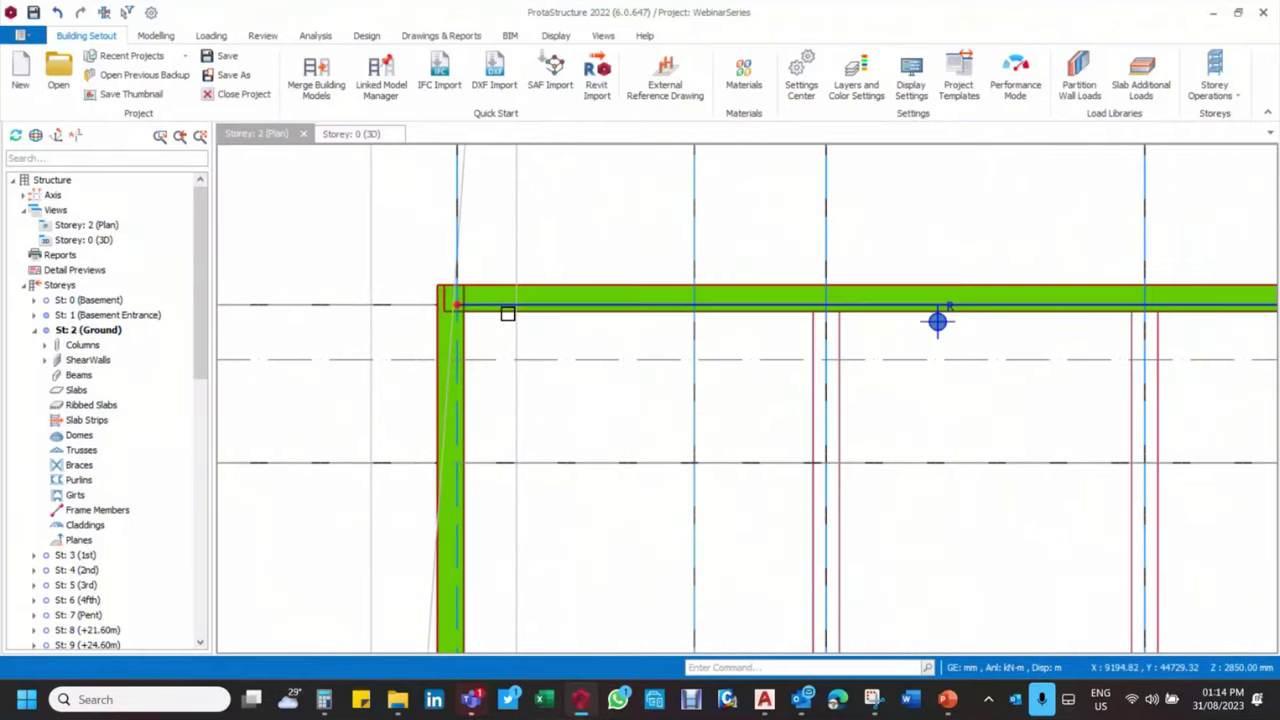
{"action": "scroll", "coordinate": [515, 339], "scroll_direction": "down", "scroll_amount": 1}
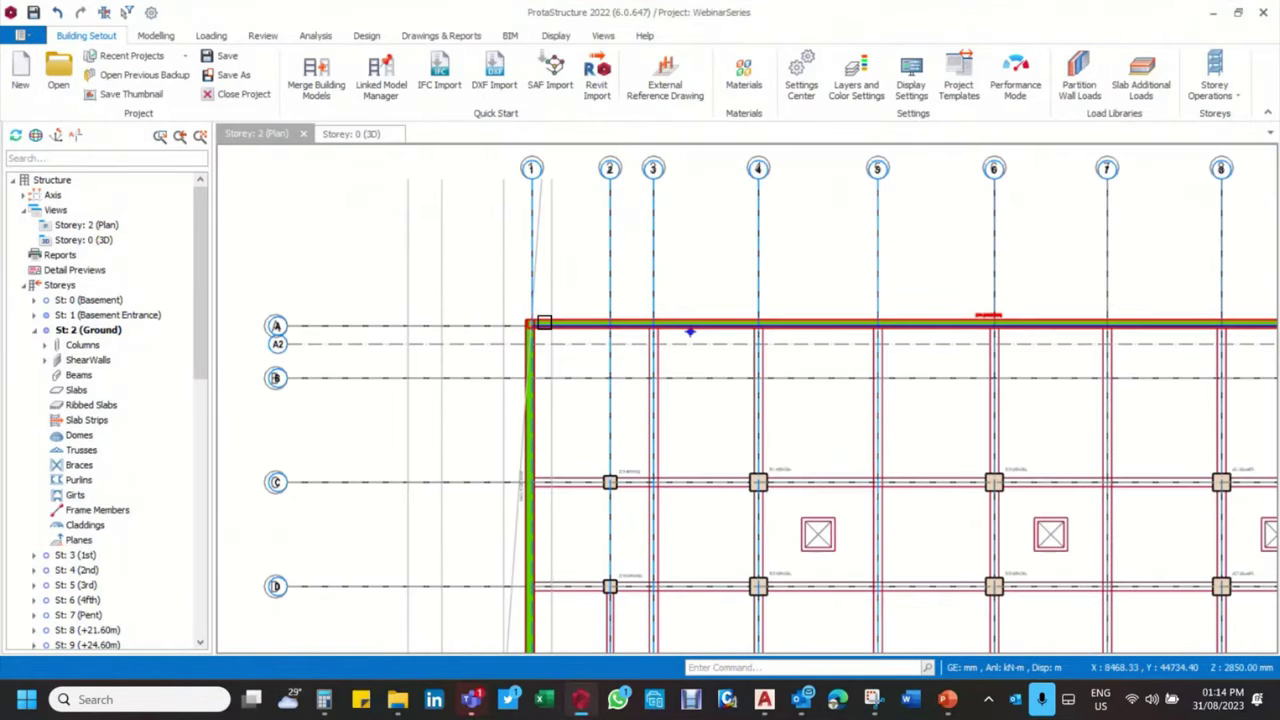
{"action": "scroll", "coordinate": [540, 160], "scroll_direction": "up", "scroll_amount": 3}
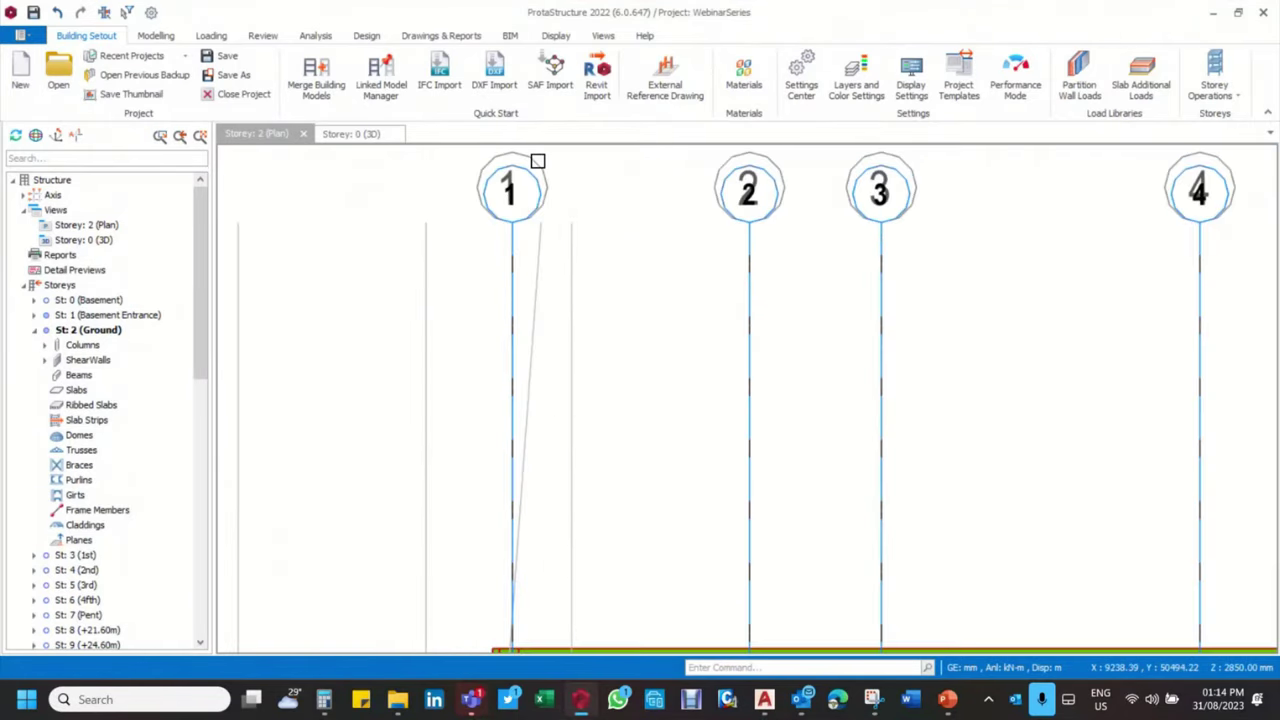
{"action": "left_click", "coordinate": [668, 95]}
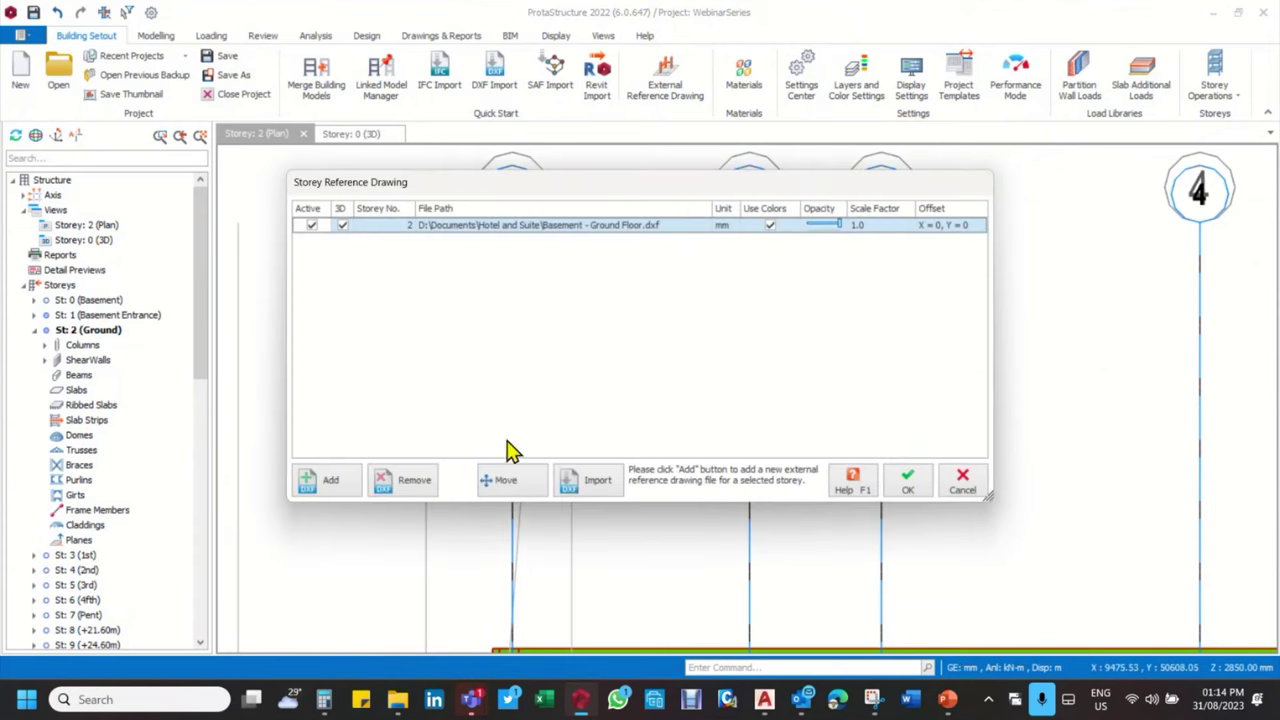
{"action": "left_click", "coordinate": [505, 481]}
{"action": "scroll", "coordinate": [760, 400], "scroll_direction": "down", "scroll_amount": 2}
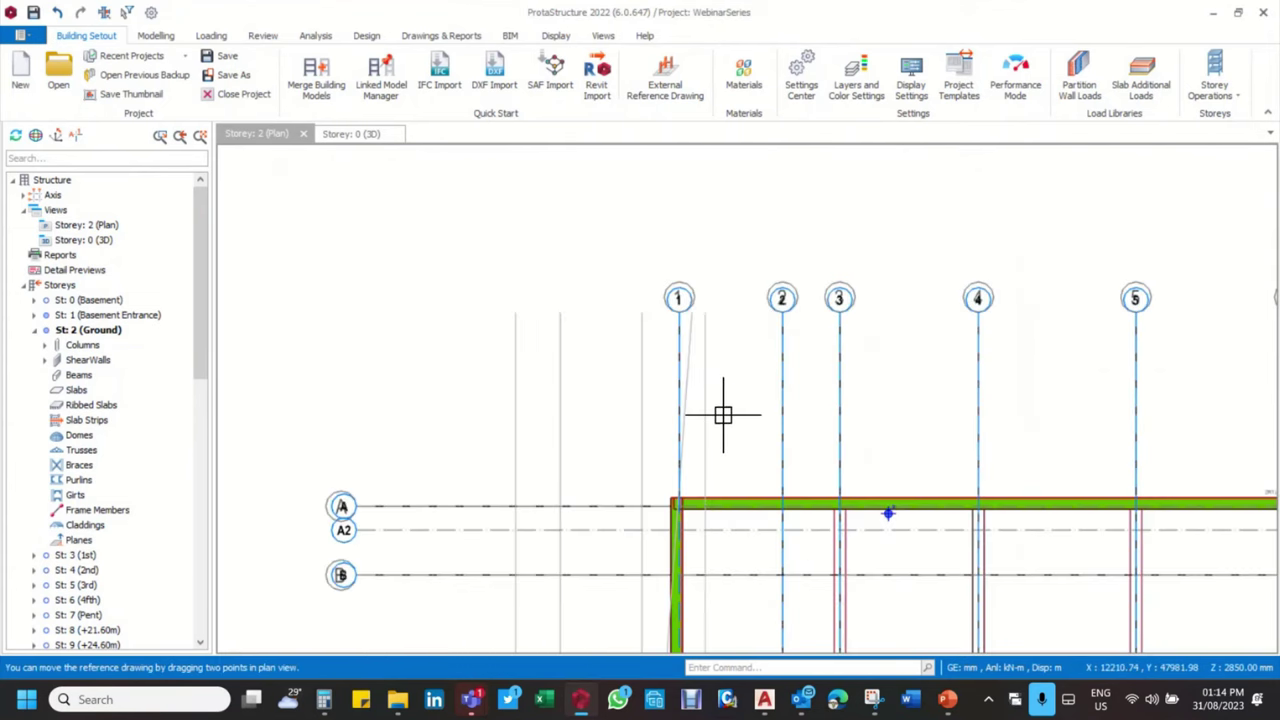
{"action": "left_click", "coordinate": [381, 288]}
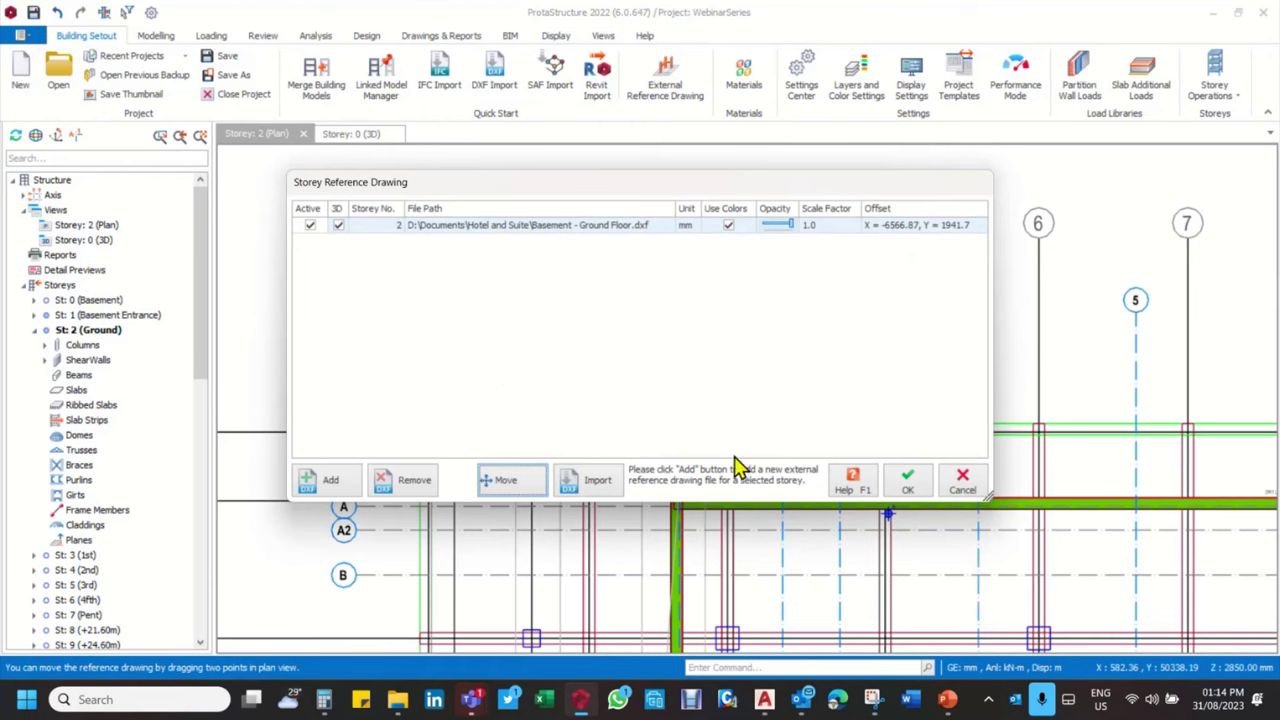
{"action": "left_click", "coordinate": [907, 482]}
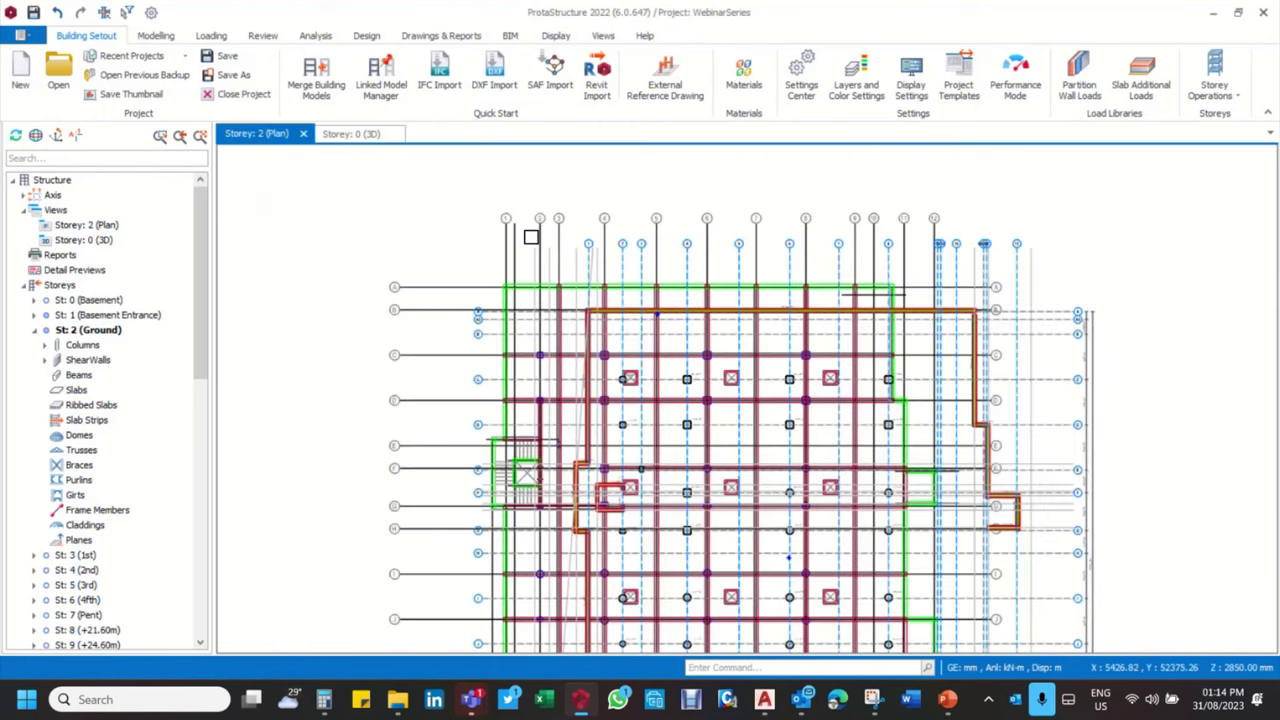
{"action": "scroll", "coordinate": [531, 237], "scroll_direction": "up", "scroll_amount": 4}
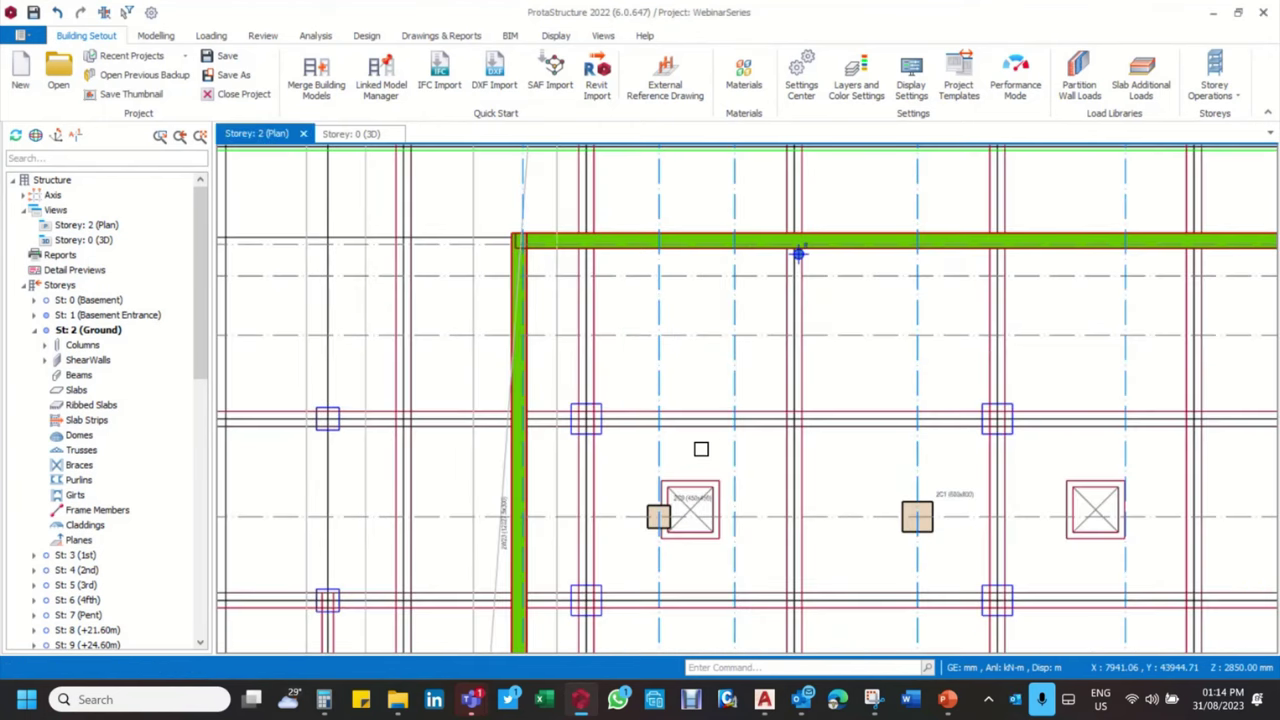
Move the Basement - Ground Floor.dxf reference drawing from its upper-left wall corner onto the model's wall corner near axes A and 1, giving offset X = 0, Y = 0
{"action": "scroll", "coordinate": [701, 449], "scroll_direction": "down", "scroll_amount": 4}
{"action": "scroll", "coordinate": [651, 309], "scroll_direction": "up", "scroll_amount": 3}
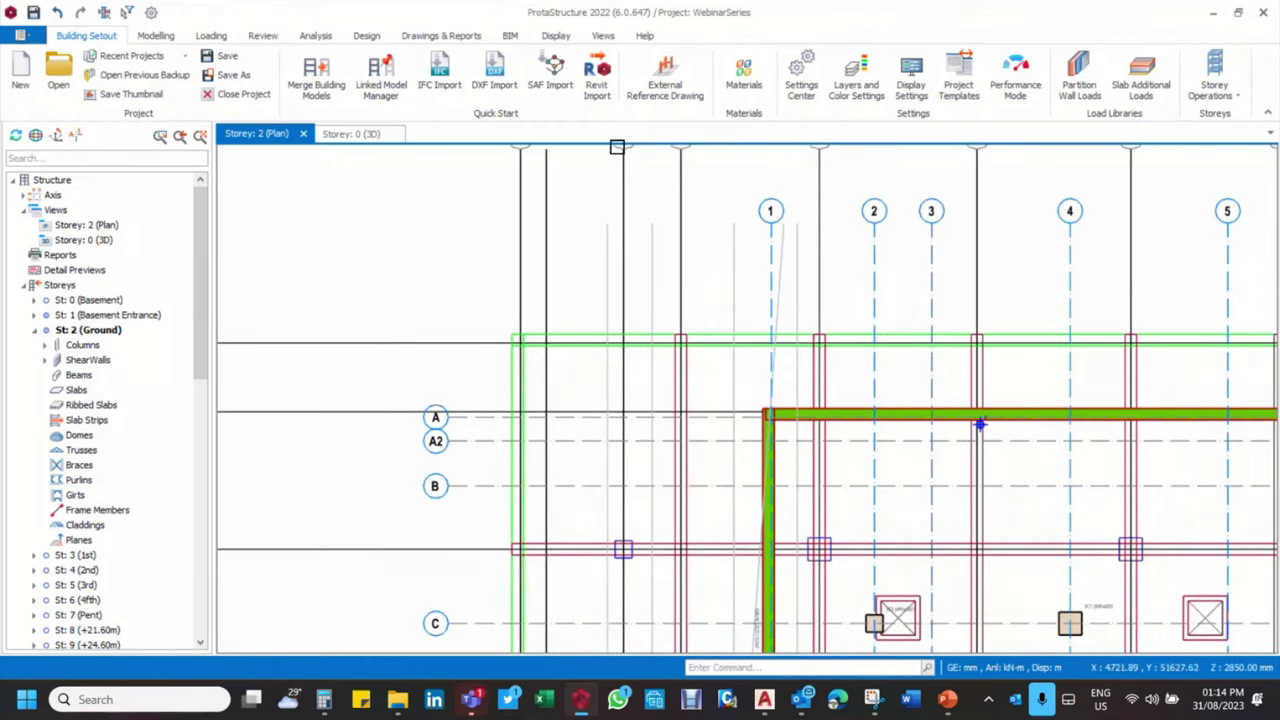
{"action": "left_click", "coordinate": [662, 88]}
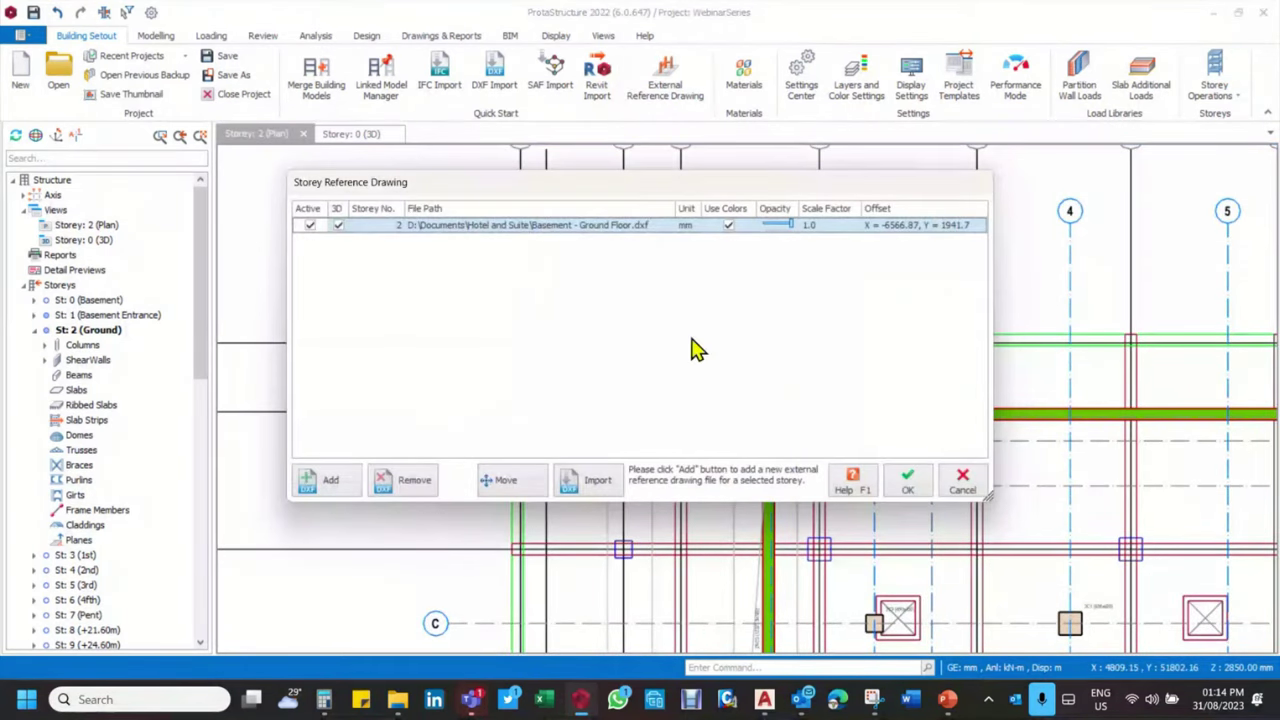
{"action": "left_click", "coordinate": [531, 490]}
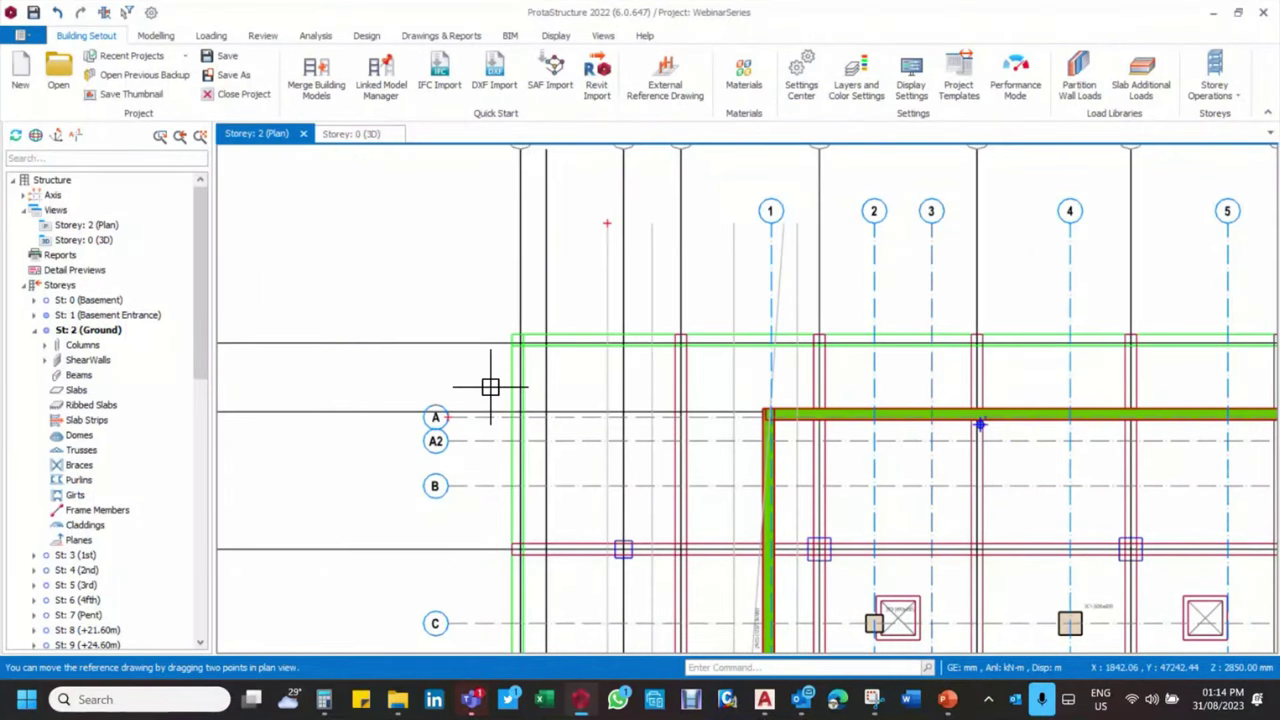
{"action": "scroll", "coordinate": [491, 383], "scroll_direction": "down", "scroll_amount": 3}
{"action": "scroll", "coordinate": [729, 244], "scroll_direction": "up", "scroll_amount": 2}
{"action": "scroll", "coordinate": [729, 244], "scroll_direction": "up", "scroll_amount": 3}
{"action": "scroll", "coordinate": [654, 494], "scroll_direction": "down", "scroll_amount": 3}
{"action": "scroll", "coordinate": [623, 471], "scroll_direction": "up", "scroll_amount": 3}
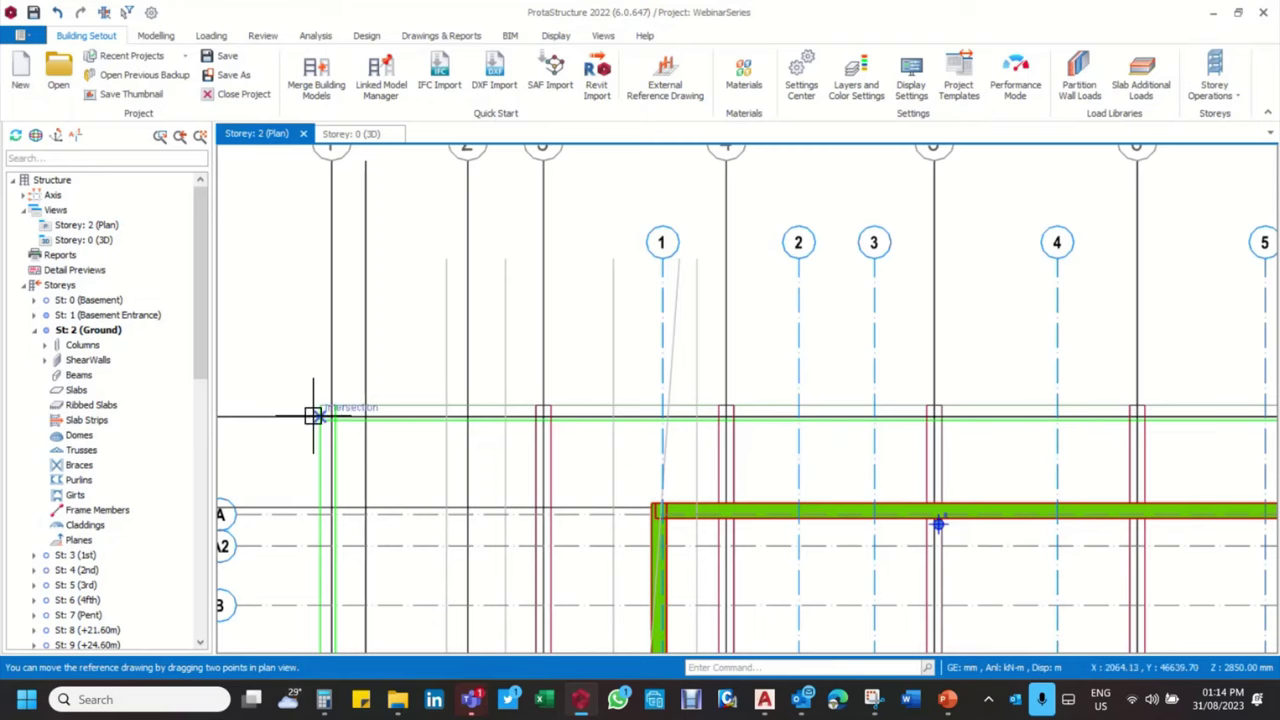
{"action": "scroll", "coordinate": [314, 417], "scroll_direction": "up", "scroll_amount": 5}
{"action": "left_click", "coordinate": [373, 411]}
{"action": "scroll", "coordinate": [380, 400], "scroll_direction": "down", "scroll_amount": 4}
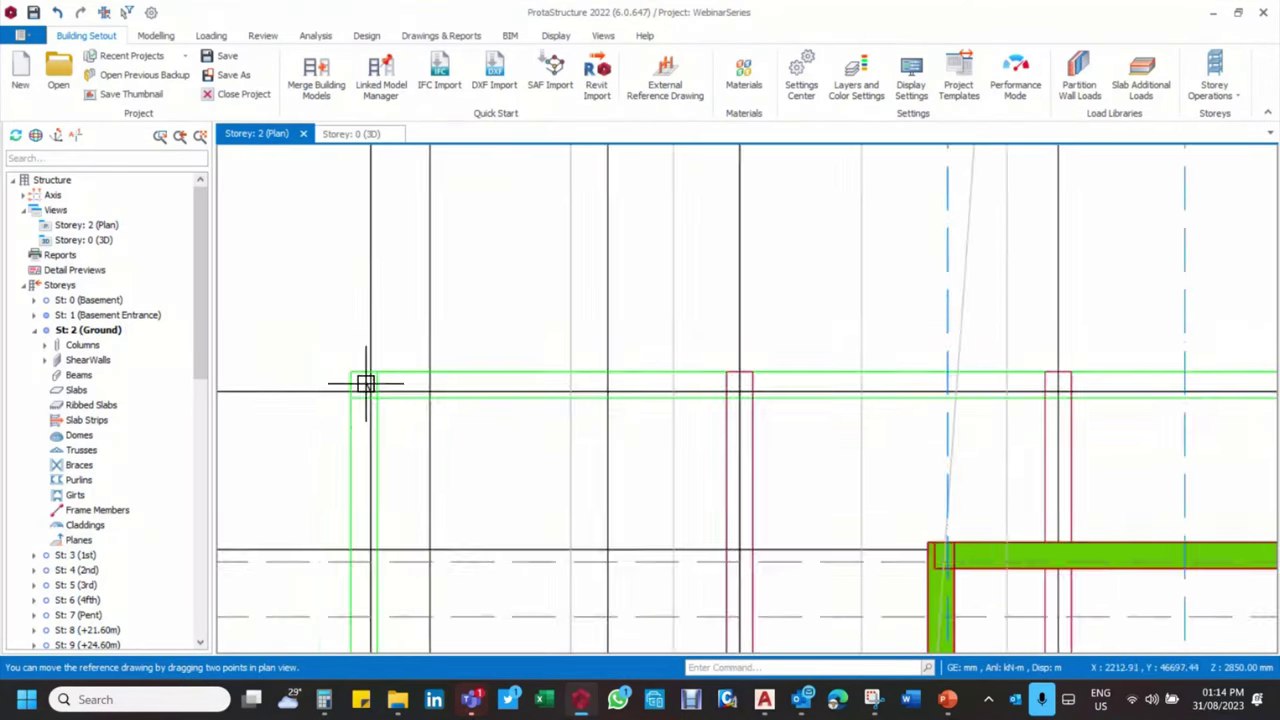
{"action": "scroll", "coordinate": [776, 513], "scroll_direction": "up", "scroll_amount": 4}
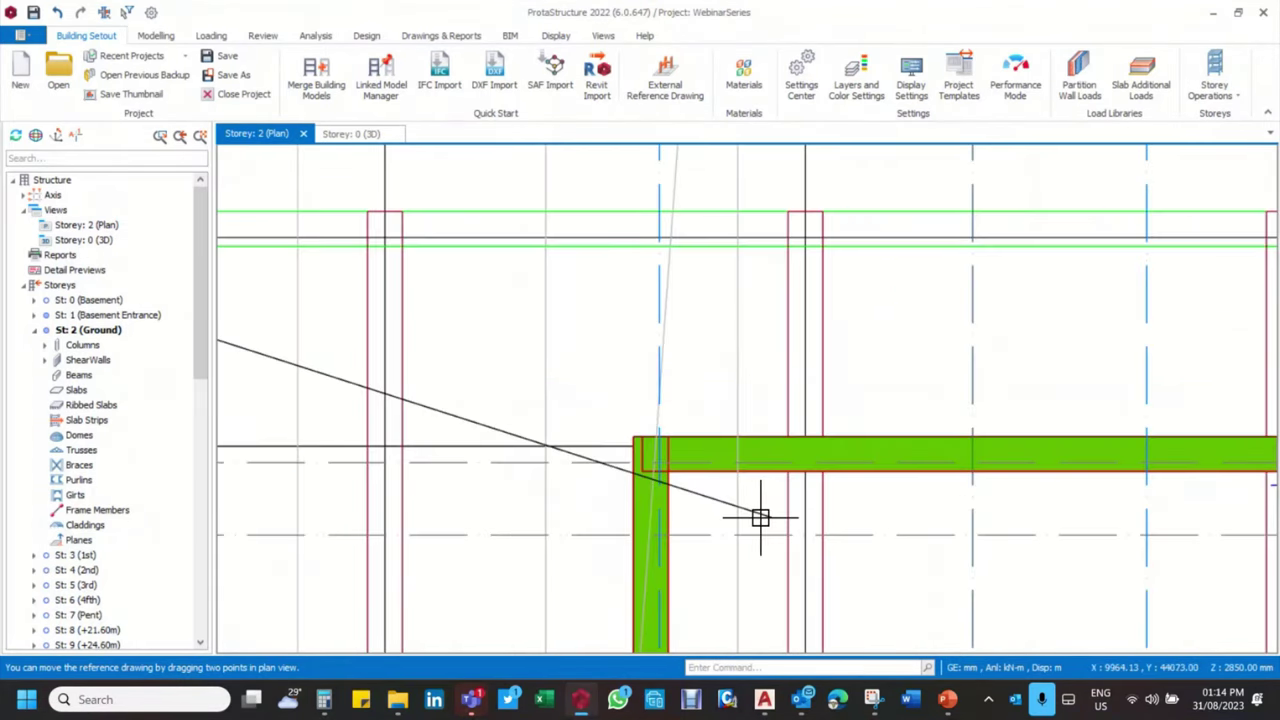
{"action": "left_click", "coordinate": [681, 477]}
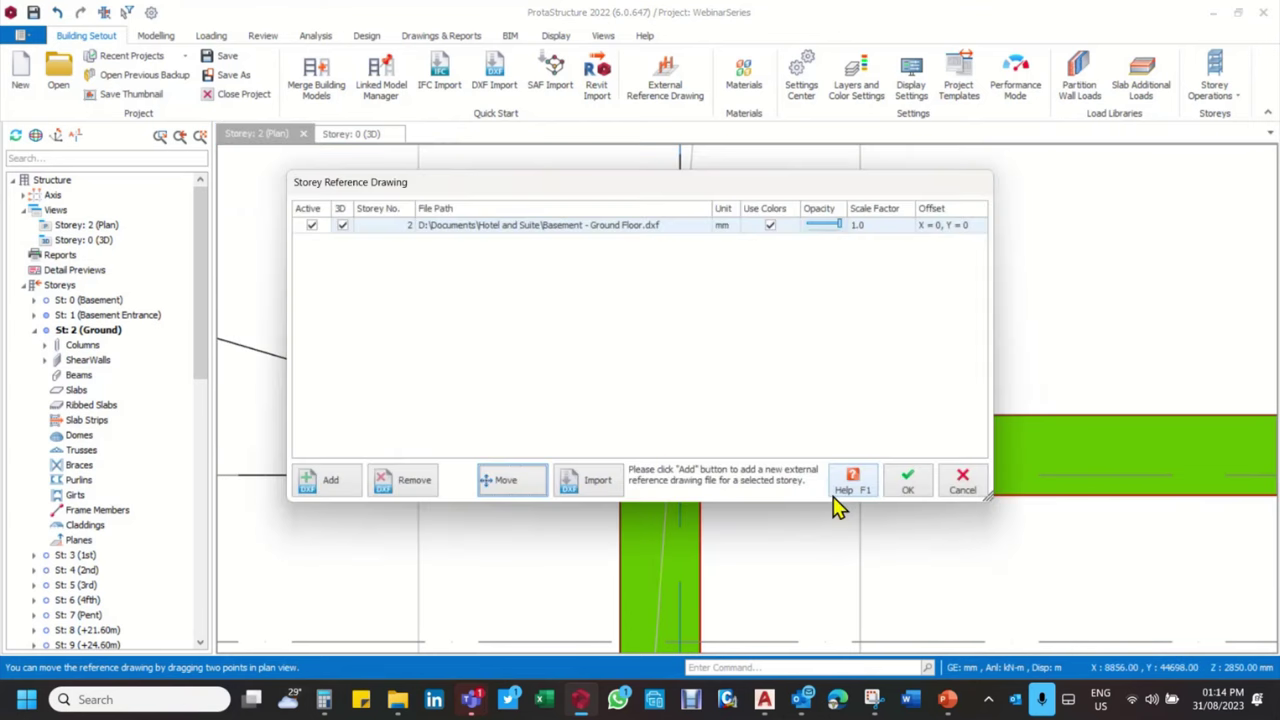
{"action": "left_click", "coordinate": [907, 483]}
Examine how the reference drawing aligns with the model's axes, columns and perimeter walls across the Ground storey plan
{"action": "scroll", "coordinate": [675, 345], "scroll_direction": "down", "scroll_amount": 4}
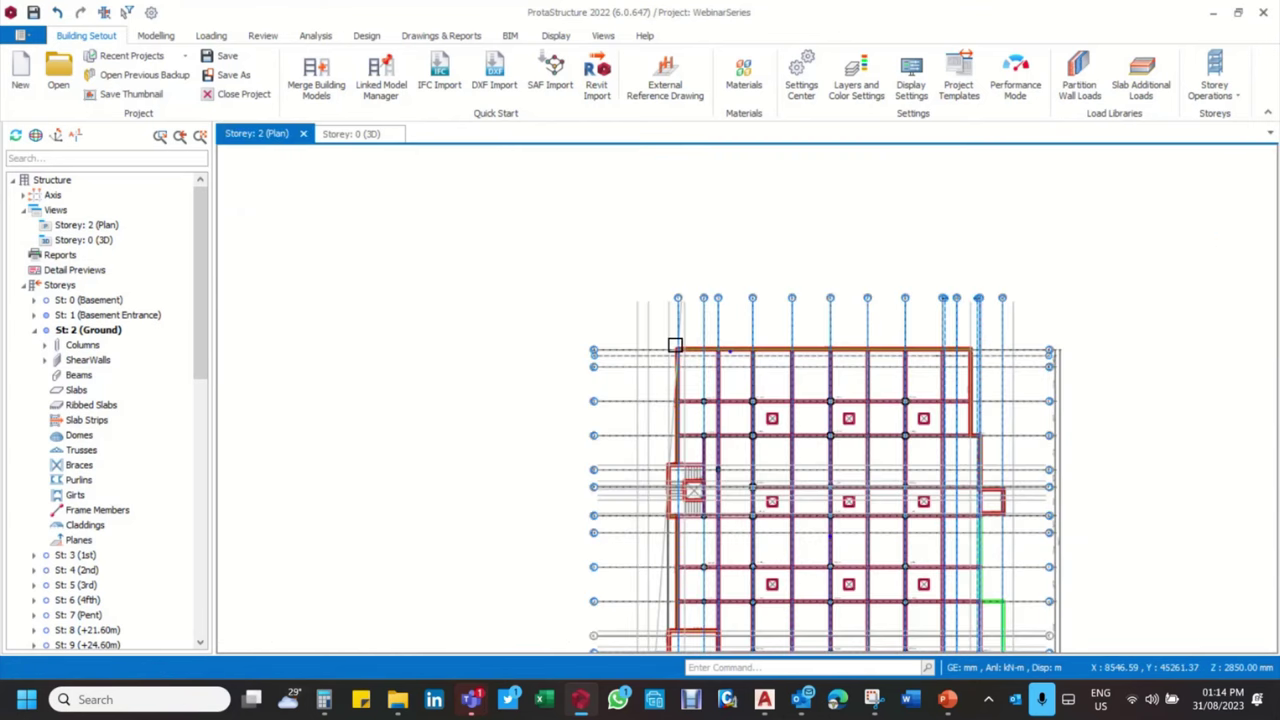
{"action": "scroll", "coordinate": [631, 294], "scroll_direction": "up", "scroll_amount": 5}
{"action": "scroll", "coordinate": [631, 294], "scroll_direction": "down", "scroll_amount": 5}
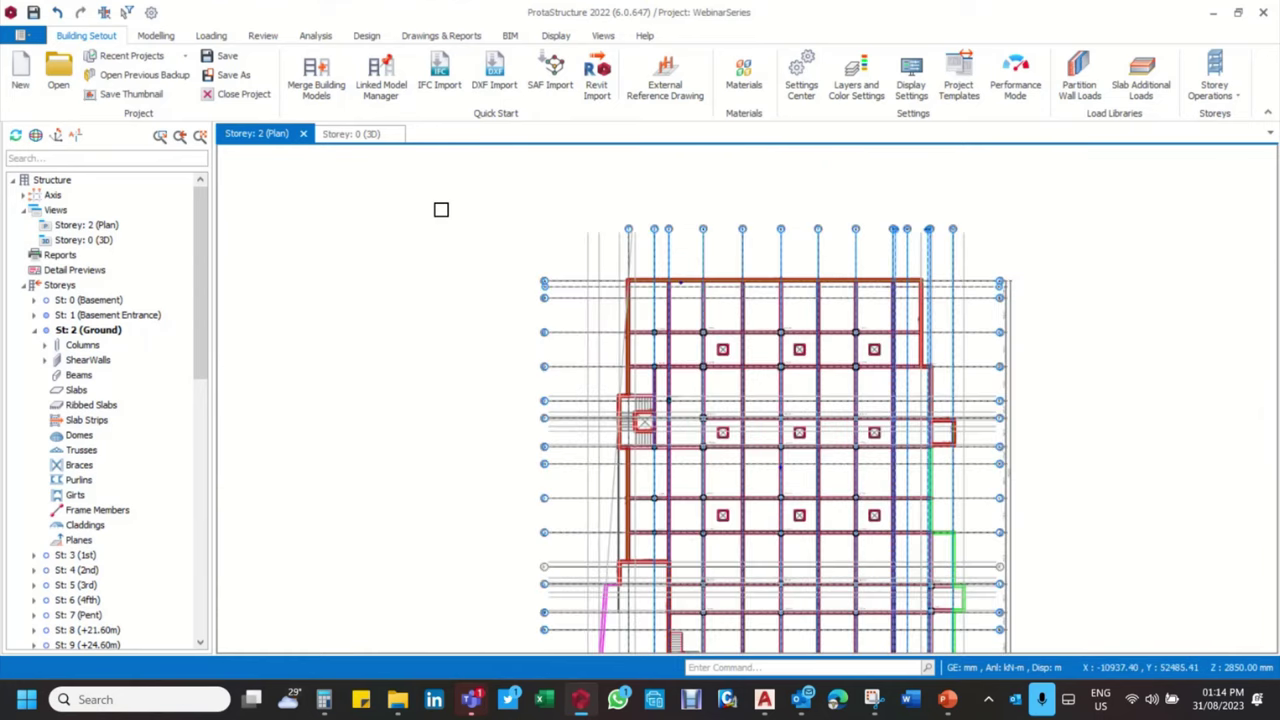
{"action": "scroll", "coordinate": [491, 294], "scroll_direction": "down", "scroll_amount": 3}
{"action": "scroll", "coordinate": [590, 464], "scroll_direction": "up", "scroll_amount": 4}
{"action": "scroll", "coordinate": [590, 464], "scroll_direction": "up", "scroll_amount": 2}
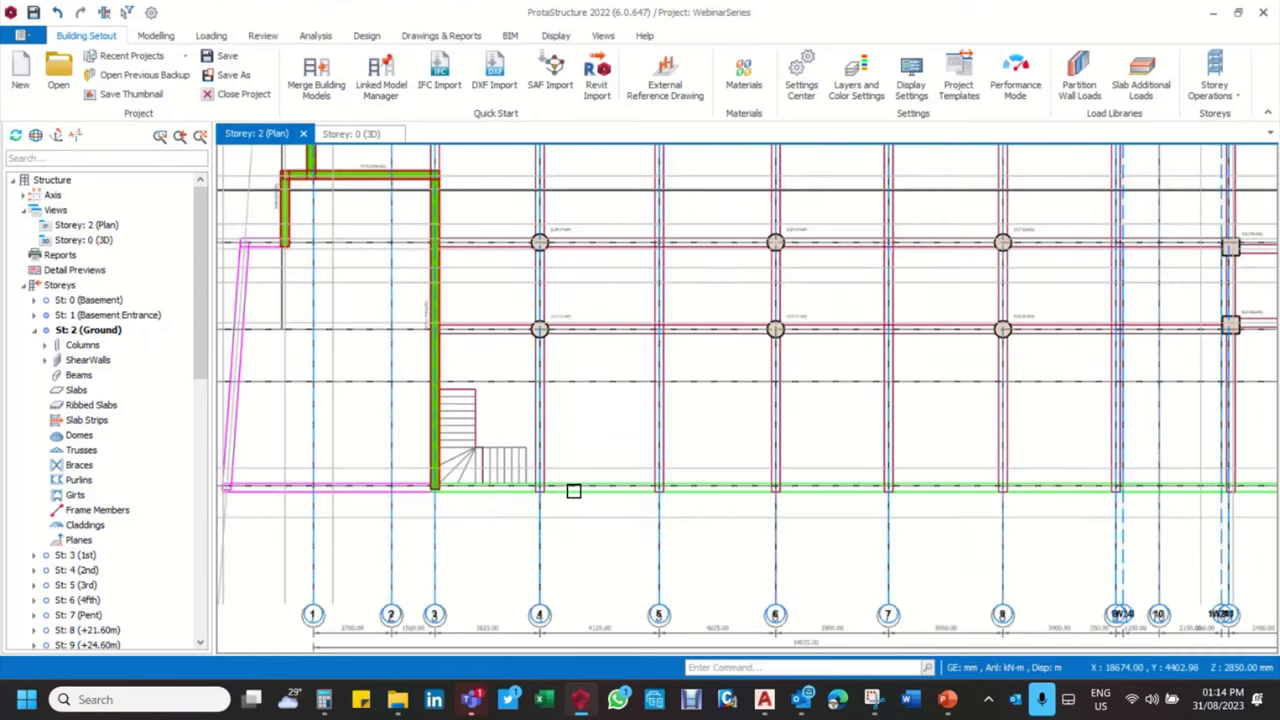
{"action": "scroll", "coordinate": [580, 495], "scroll_direction": "down", "scroll_amount": 4}
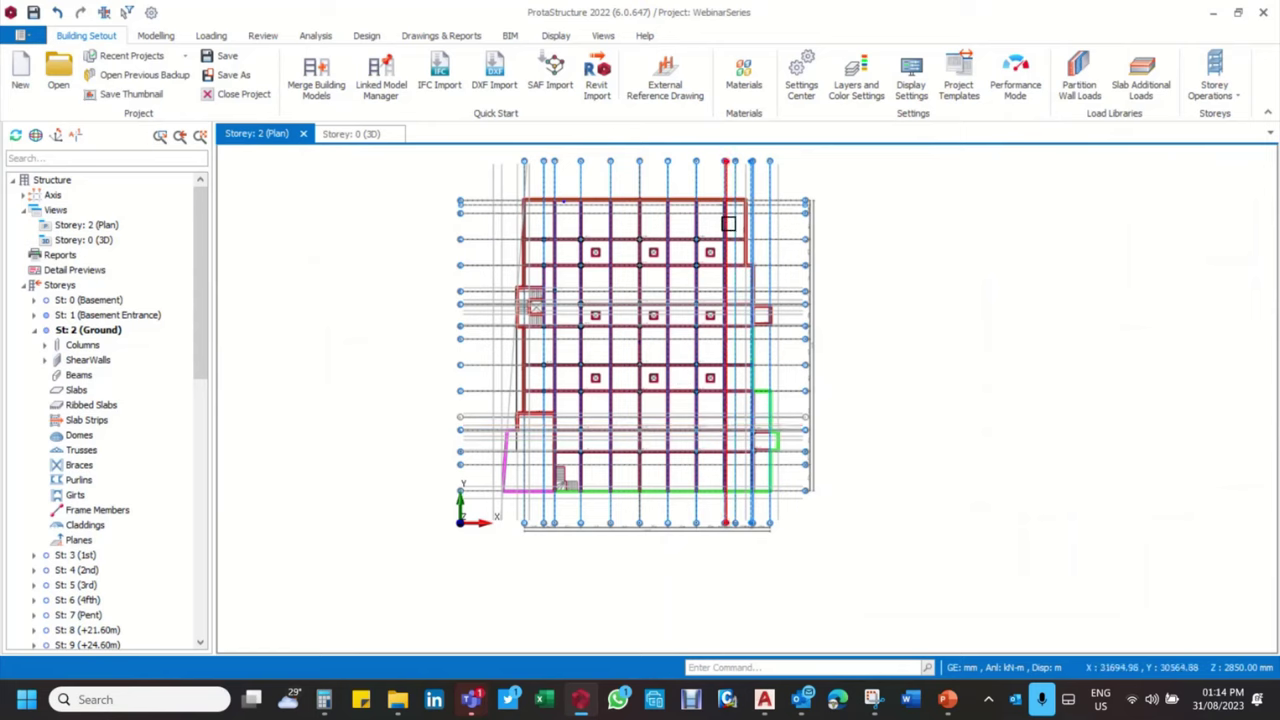
{"action": "scroll", "coordinate": [706, 200], "scroll_direction": "up", "scroll_amount": 3}
{"action": "scroll", "coordinate": [679, 325], "scroll_direction": "down", "scroll_amount": 4}
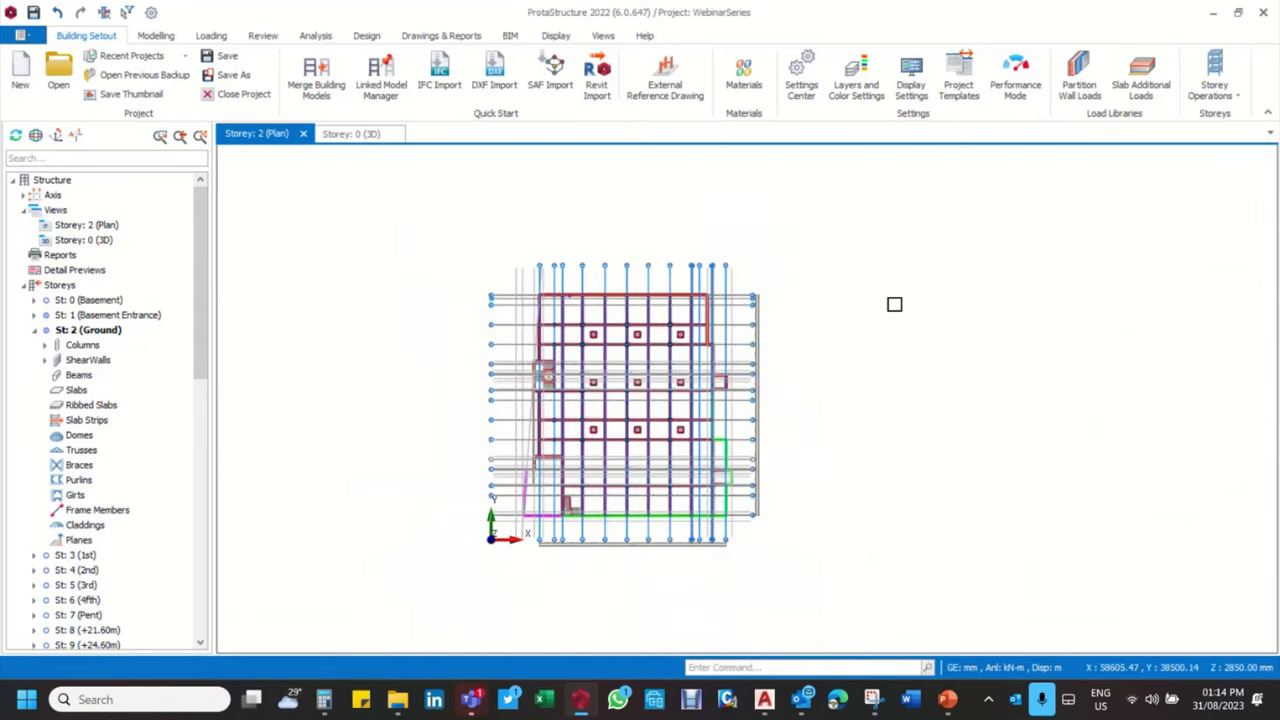
{"action": "right_click", "coordinate": [838, 230]}
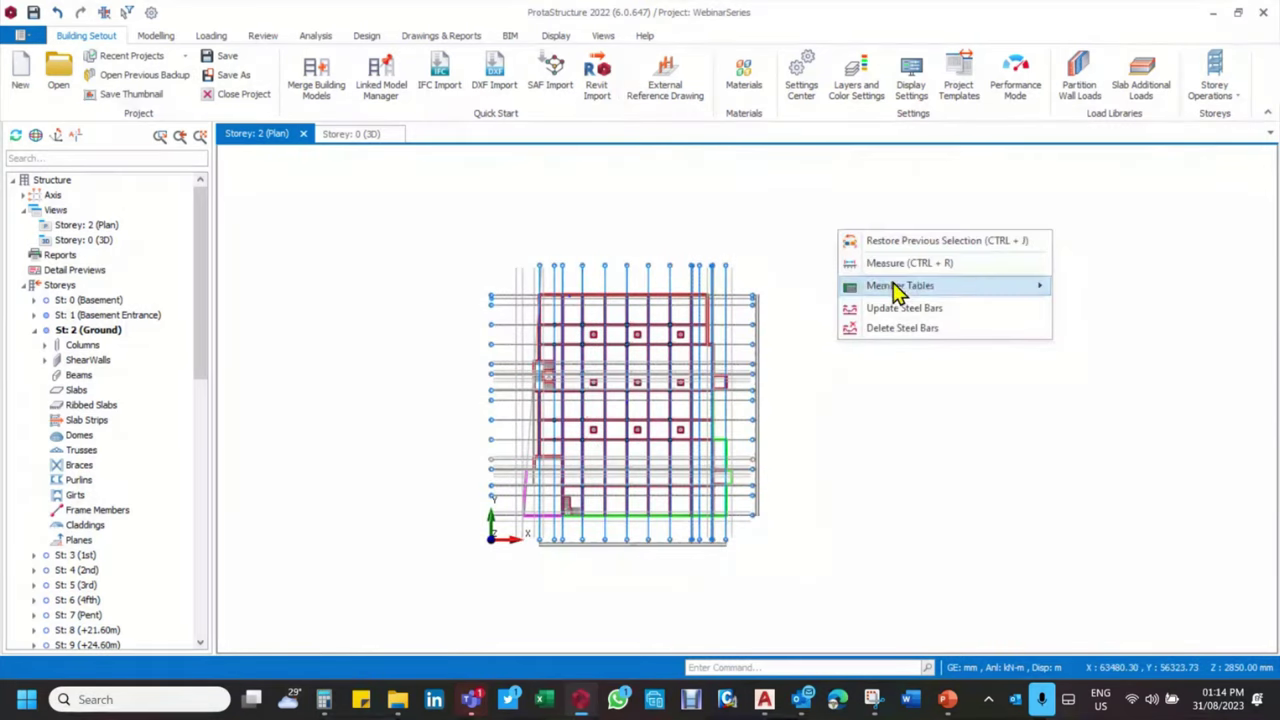
{"action": "mouse_move", "coordinate": [895, 290]}
{"action": "left_click", "coordinate": [1104, 308]}
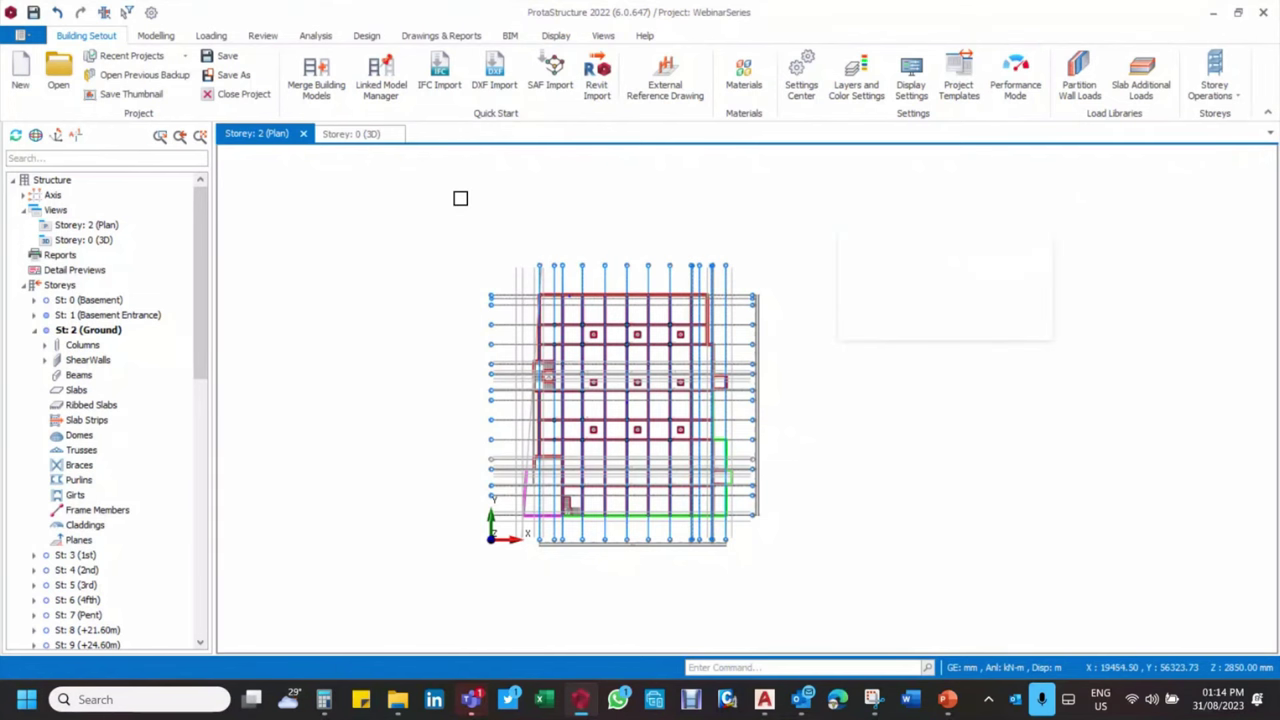
Set up the Wall command with the Basement Wall (Meshed) wall model and the default support type
{"action": "left_click", "coordinate": [164, 38]}
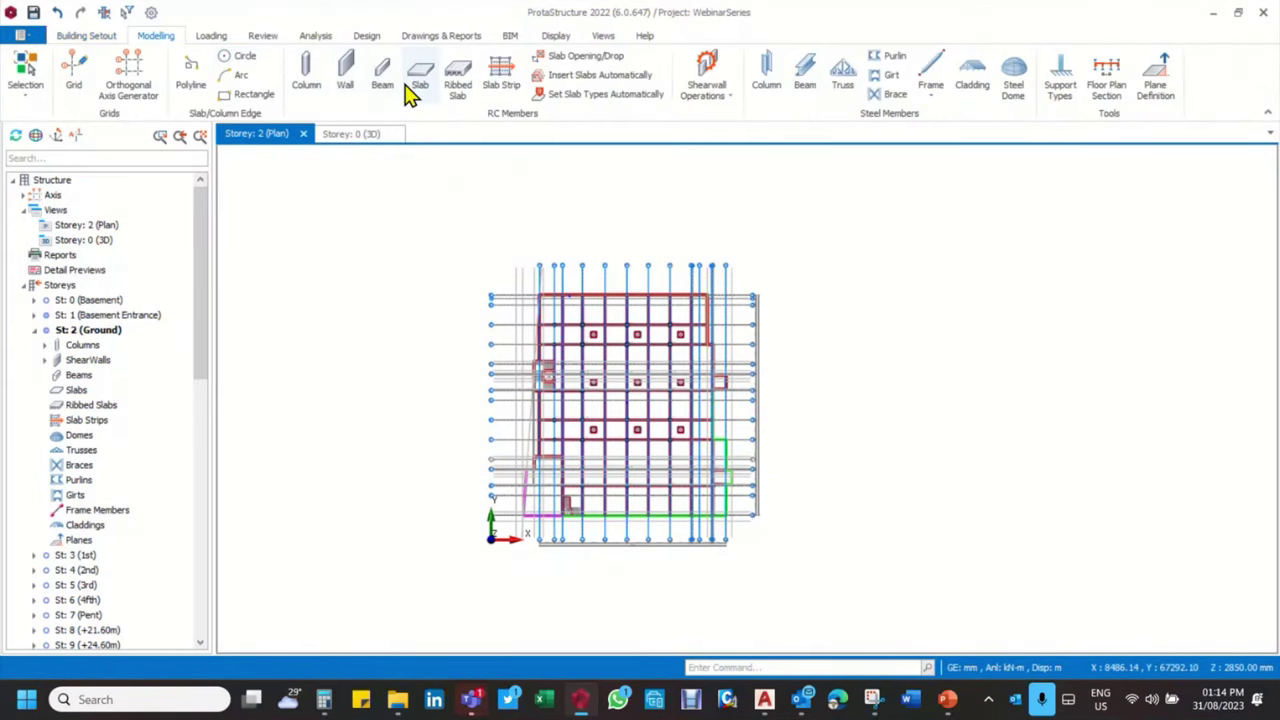
{"action": "left_click", "coordinate": [346, 68]}
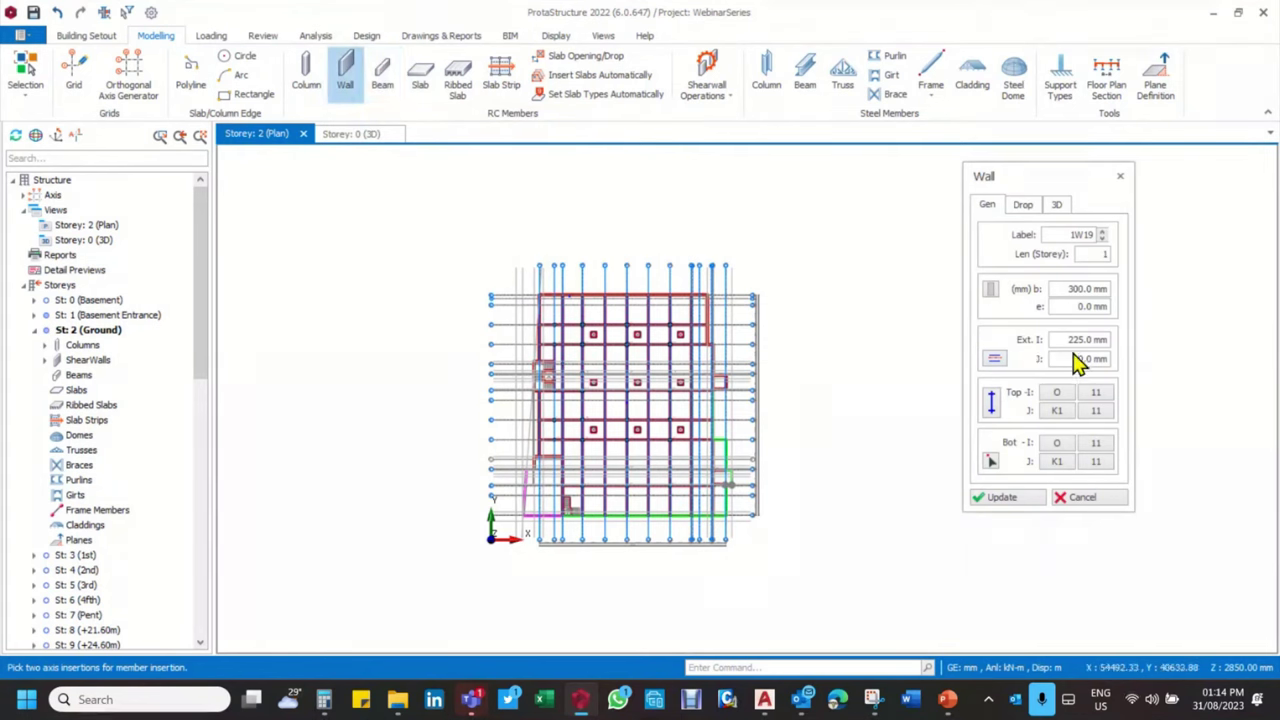
{"action": "left_click", "coordinate": [1024, 205]}
{"action": "left_click", "coordinate": [1058, 207]}
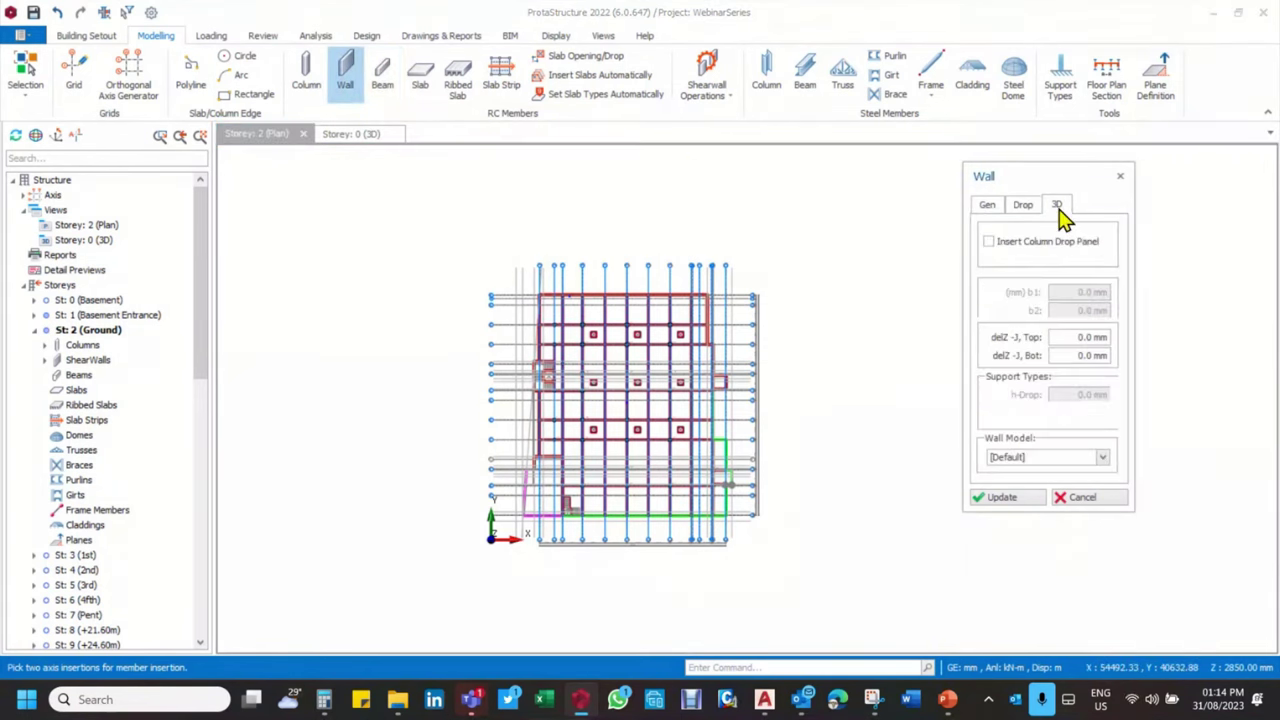
{"action": "left_click", "coordinate": [1111, 458]}
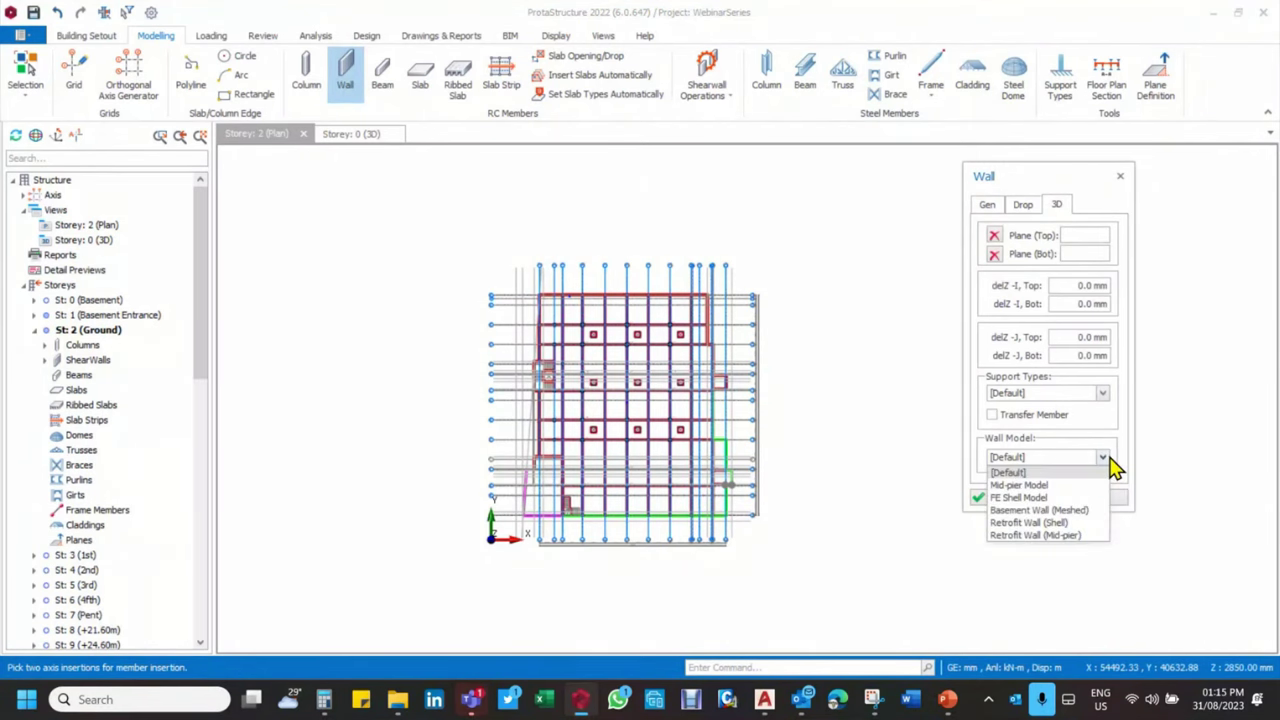
{"action": "left_click", "coordinate": [1064, 512]}
{"action": "left_click", "coordinate": [1103, 396]}
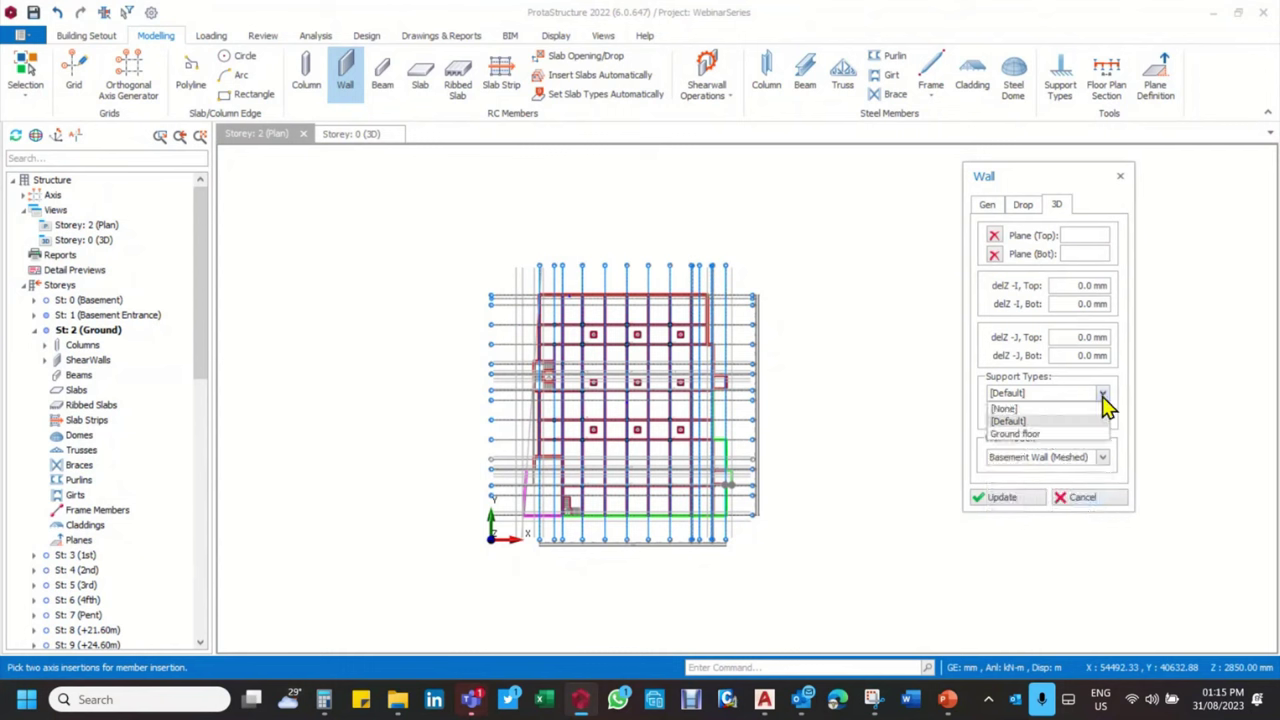
{"action": "left_click", "coordinate": [1103, 396]}
{"action": "left_click", "coordinate": [1019, 503]}
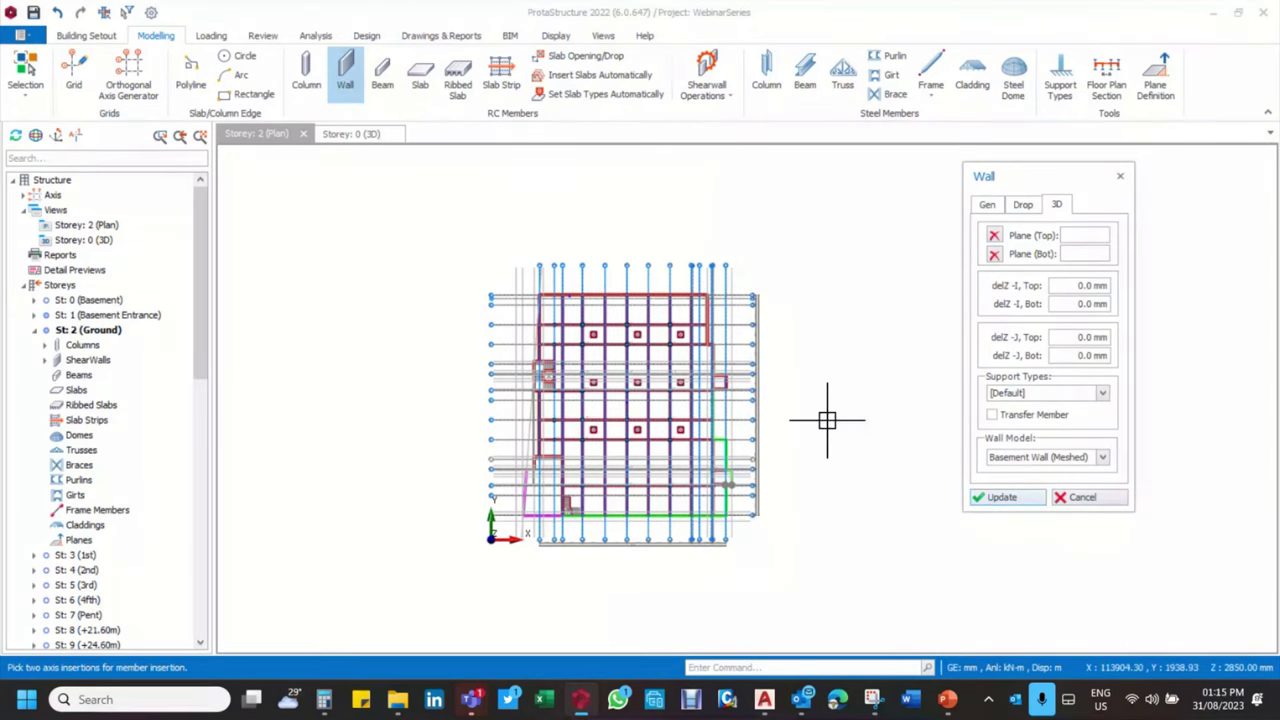
Try to insert a wall from picked points near the upper-left corner of the building grid
{"action": "scroll", "coordinate": [589, 251], "scroll_direction": "up", "scroll_amount": 3}
{"action": "left_click", "coordinate": [524, 229]}
{"action": "left_click", "coordinate": [543, 205]}
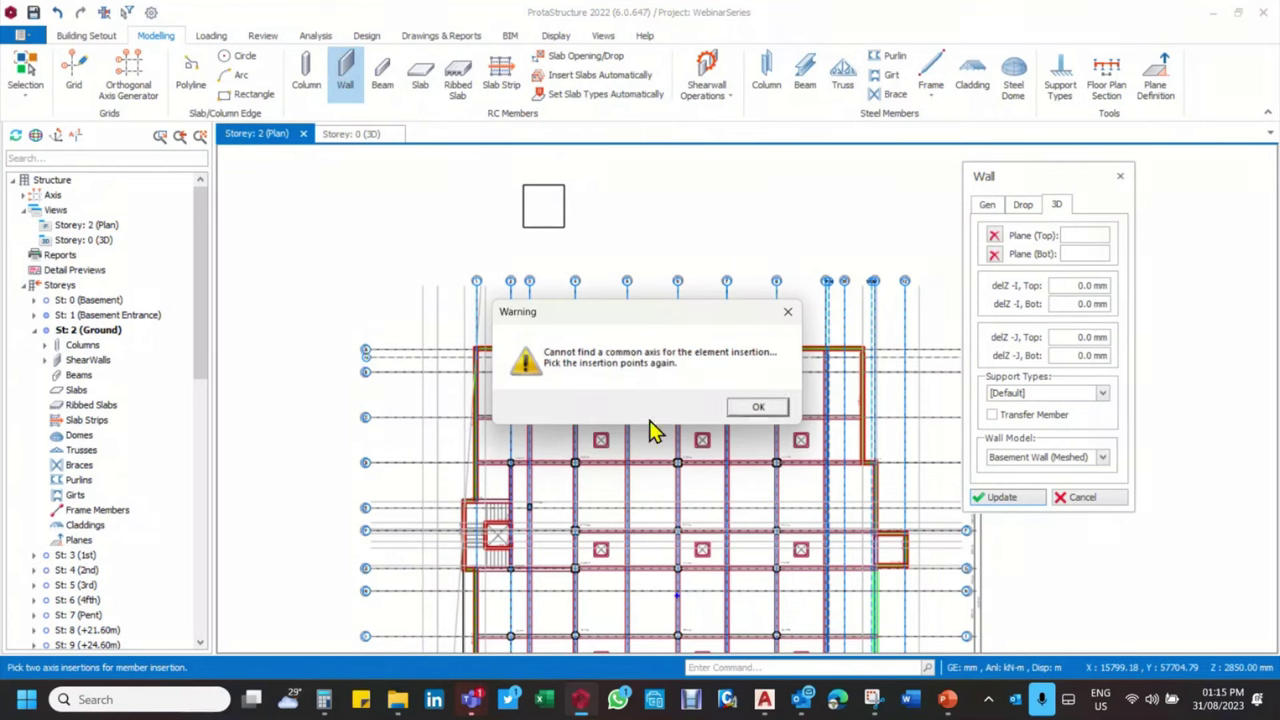
{"action": "left_click", "coordinate": [757, 407]}
{"action": "scroll", "coordinate": [429, 351], "scroll_direction": "up", "scroll_amount": 2}
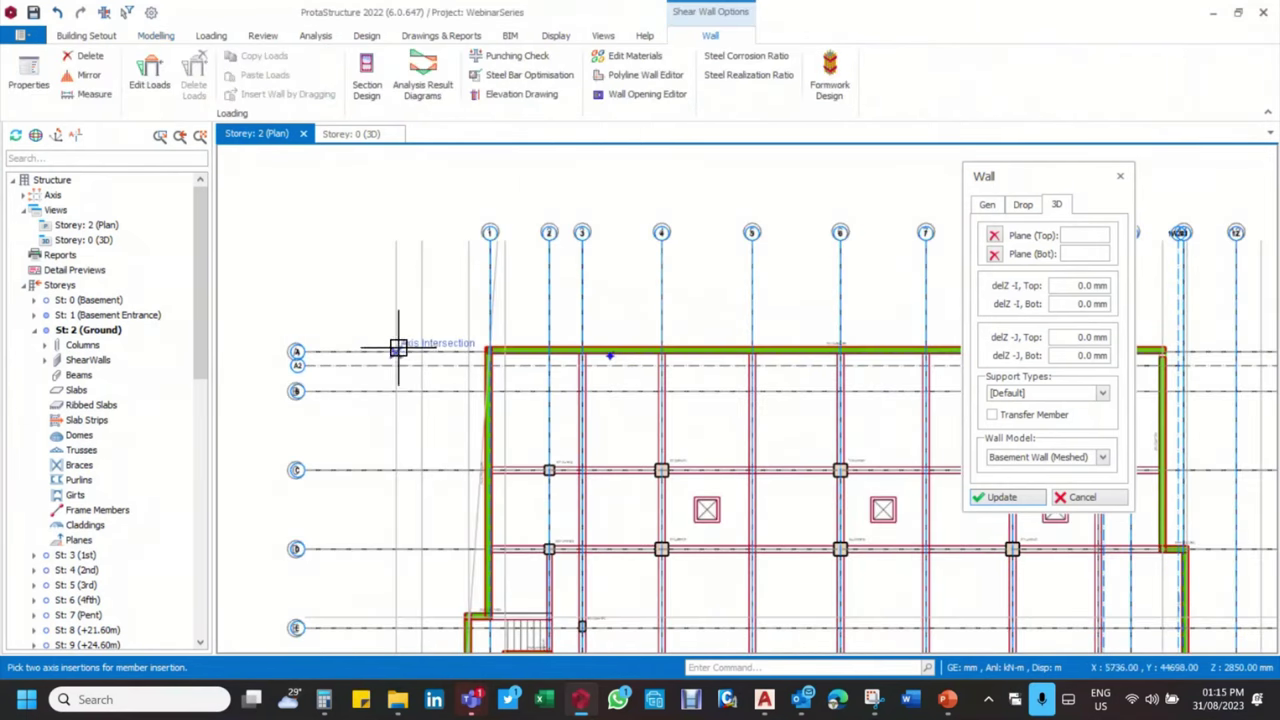
{"action": "left_click", "coordinate": [470, 380]}
{"action": "left_click", "coordinate": [758, 407]}
{"action": "left_click", "coordinate": [517, 357]}
{"action": "left_click", "coordinate": [757, 407]}
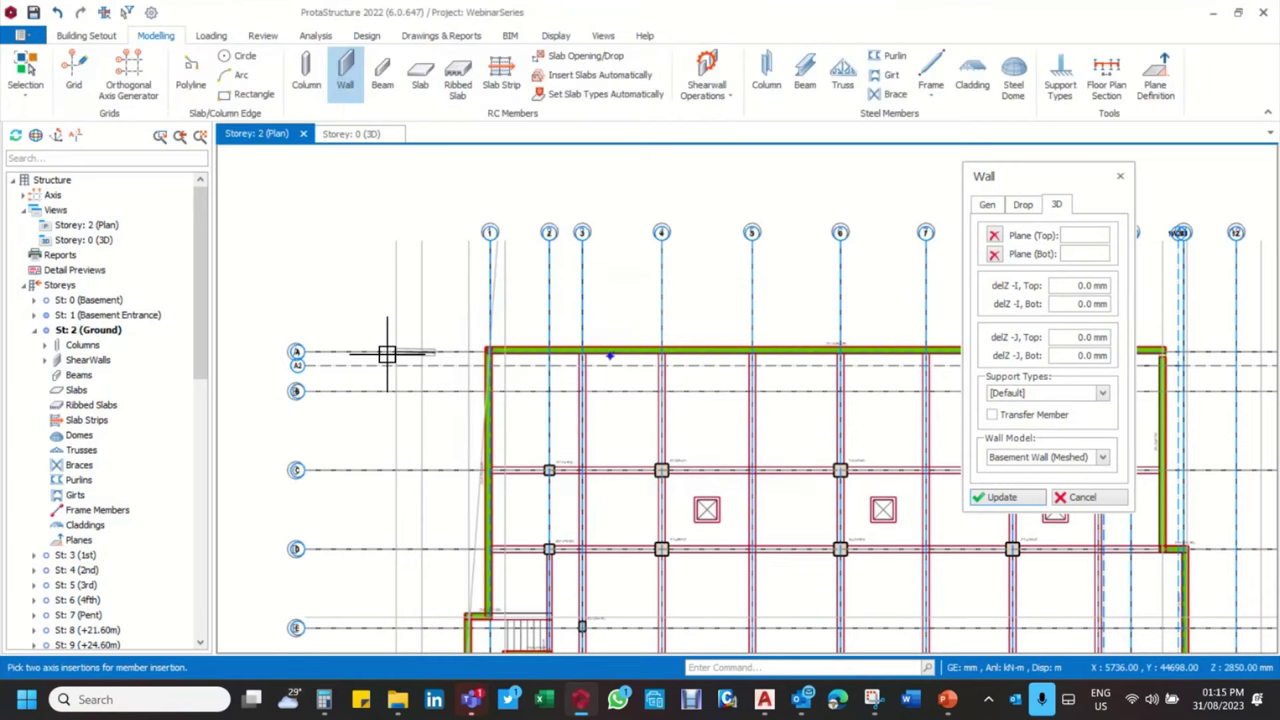
Insert a 300 mm thick wall along axis A outside the building, on the outer side of axis 1
{"action": "scroll", "coordinate": [385, 355], "scroll_direction": "up", "scroll_amount": 4}
{"action": "left_click", "coordinate": [380, 356]}
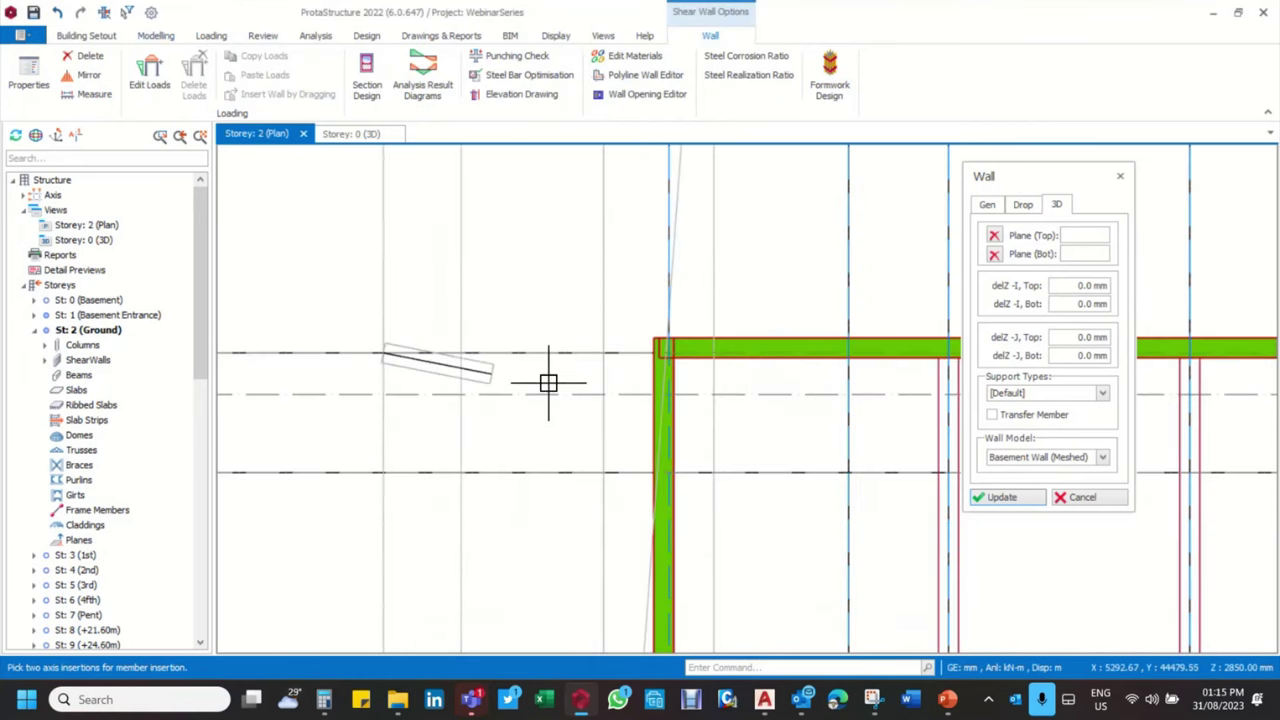
{"action": "left_click", "coordinate": [603, 353]}
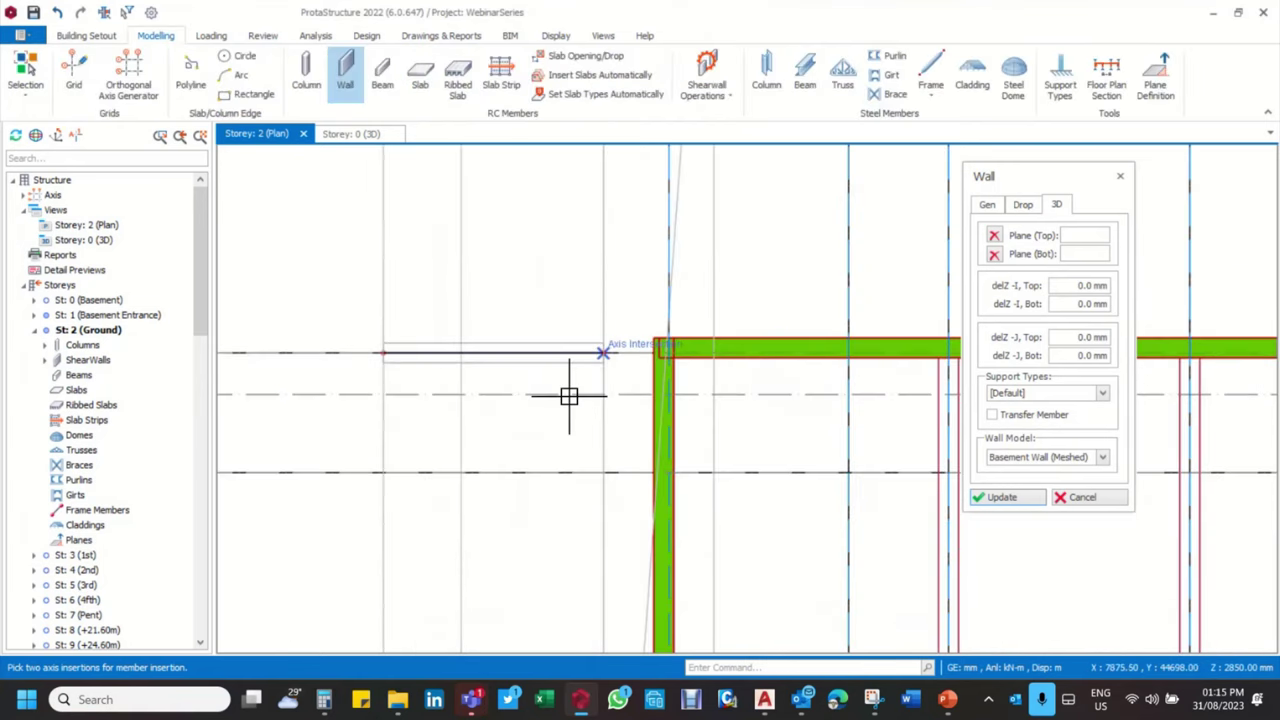
{"action": "scroll", "coordinate": [515, 340], "scroll_direction": "down", "scroll_amount": 3}
{"action": "scroll", "coordinate": [480, 335], "scroll_direction": "up", "scroll_amount": 3}
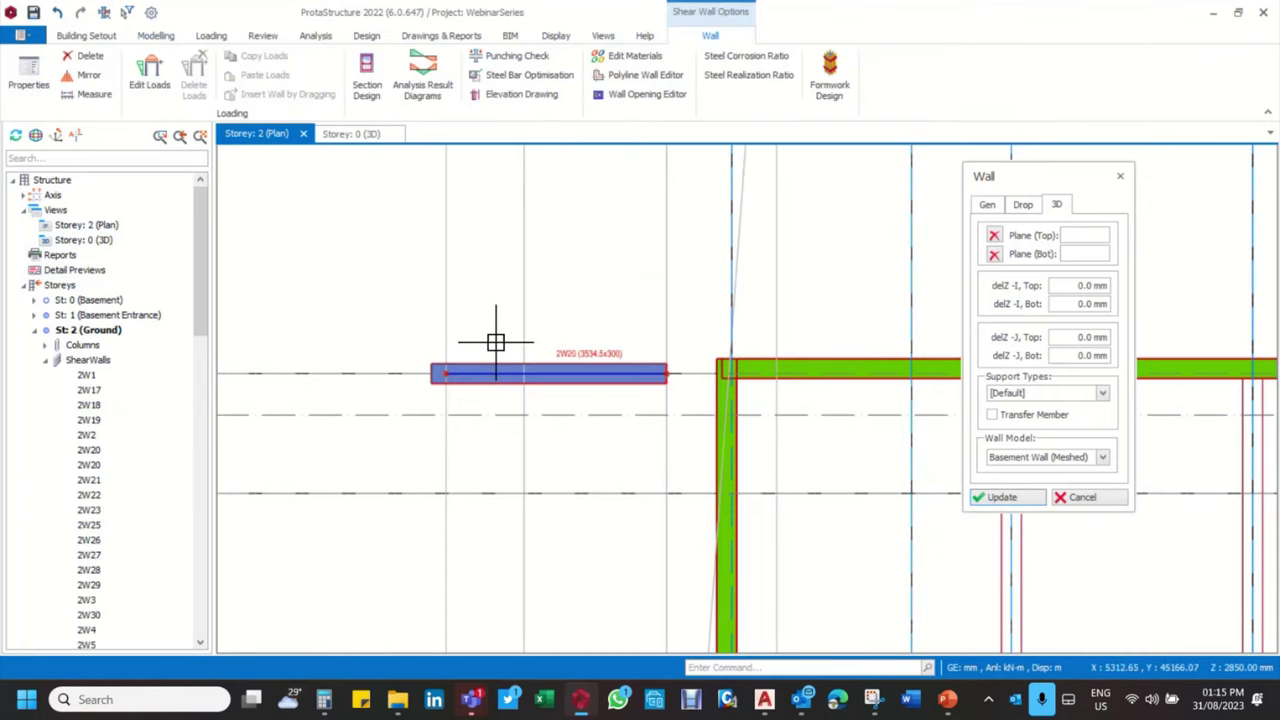
Leave the Wall command and remove the trial wall on axis A outside the building
{"action": "scroll", "coordinate": [494, 343], "scroll_direction": "down", "scroll_amount": 3}
{"action": "left_click", "coordinate": [1082, 498]}
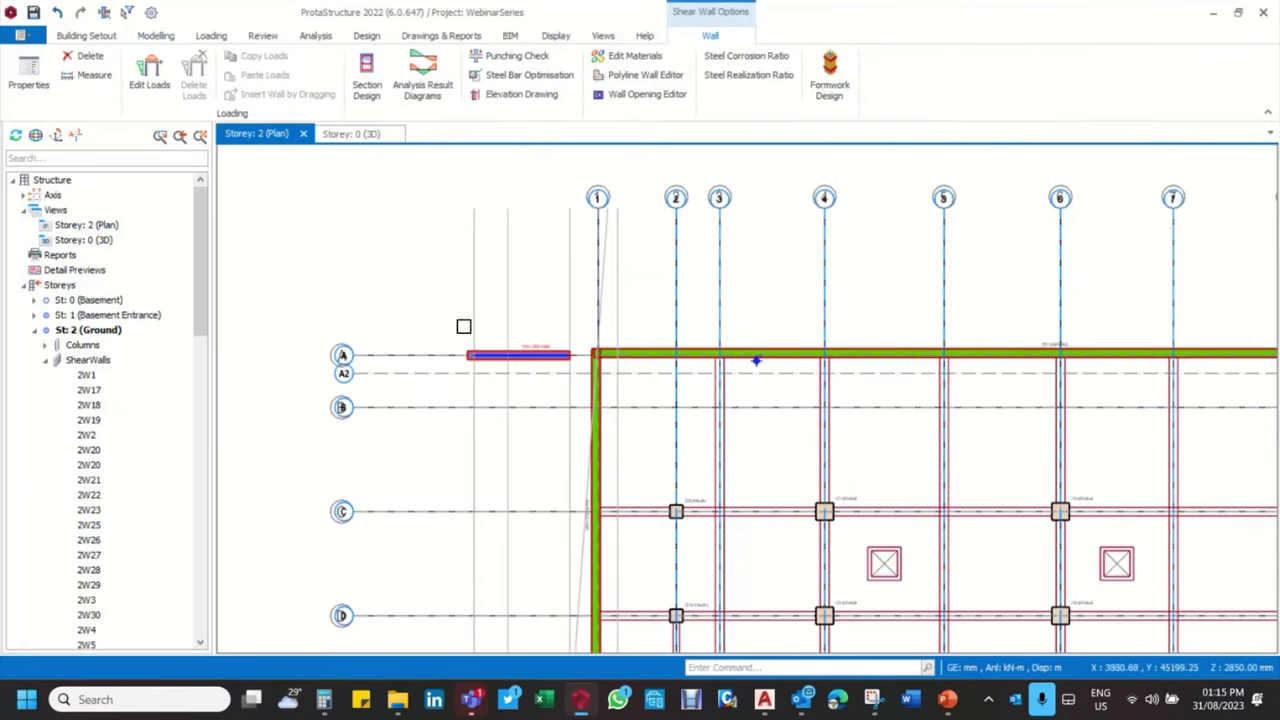
{"action": "key", "text": "Escape"}
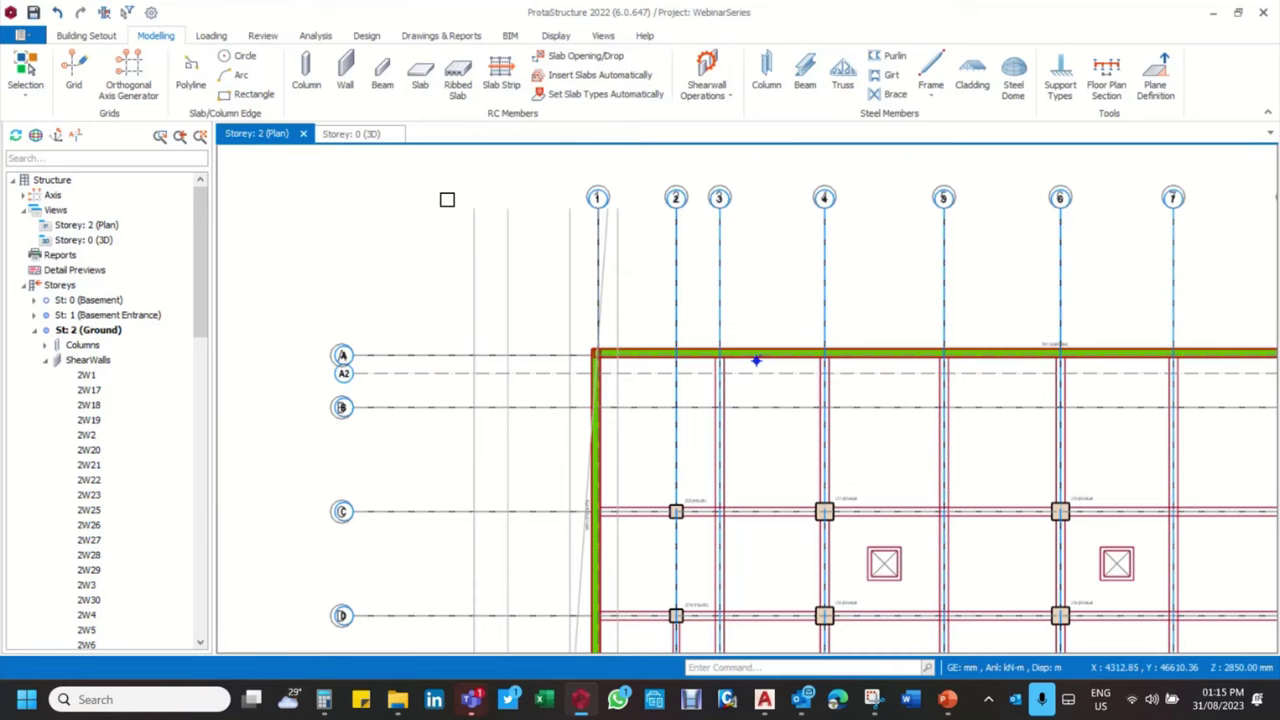
Set the analysis model of all storey 2 walls to Basement Wall (Meshed) through the Wall Table
{"action": "scroll", "coordinate": [465, 220], "scroll_direction": "down", "scroll_amount": 5}
{"action": "right_click", "coordinate": [916, 191]}
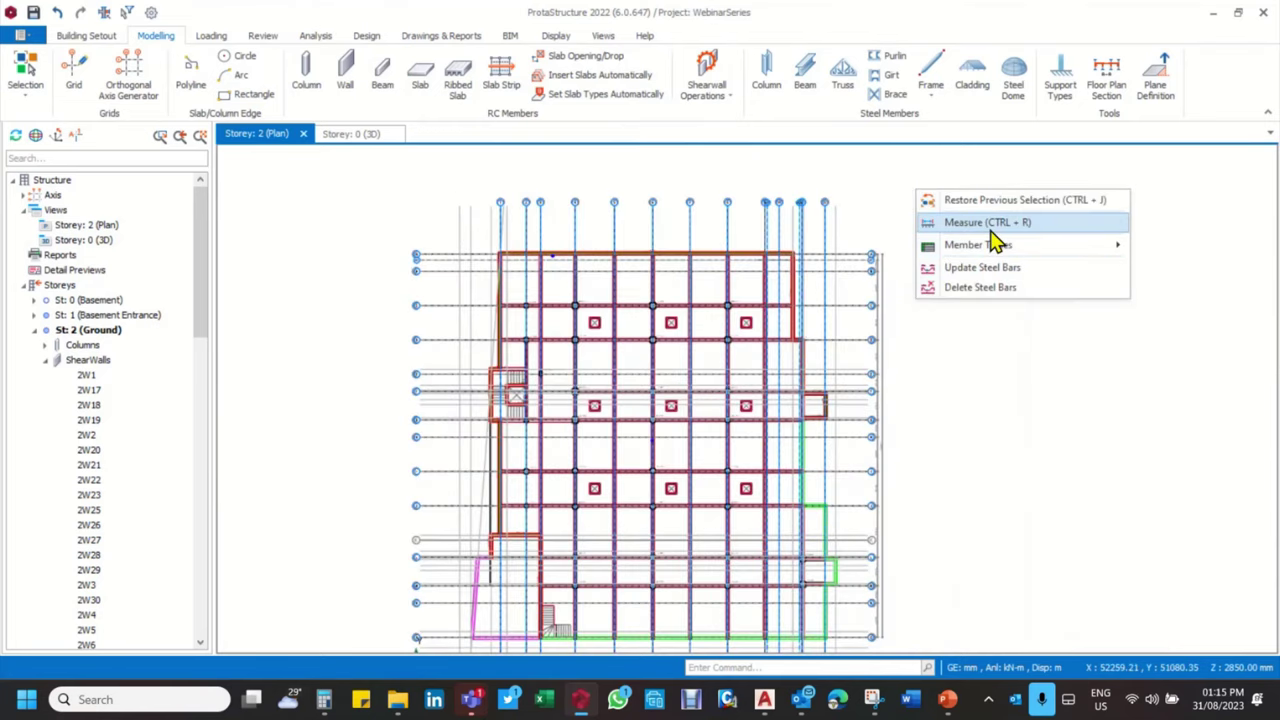
{"action": "mouse_move", "coordinate": [990, 245]}
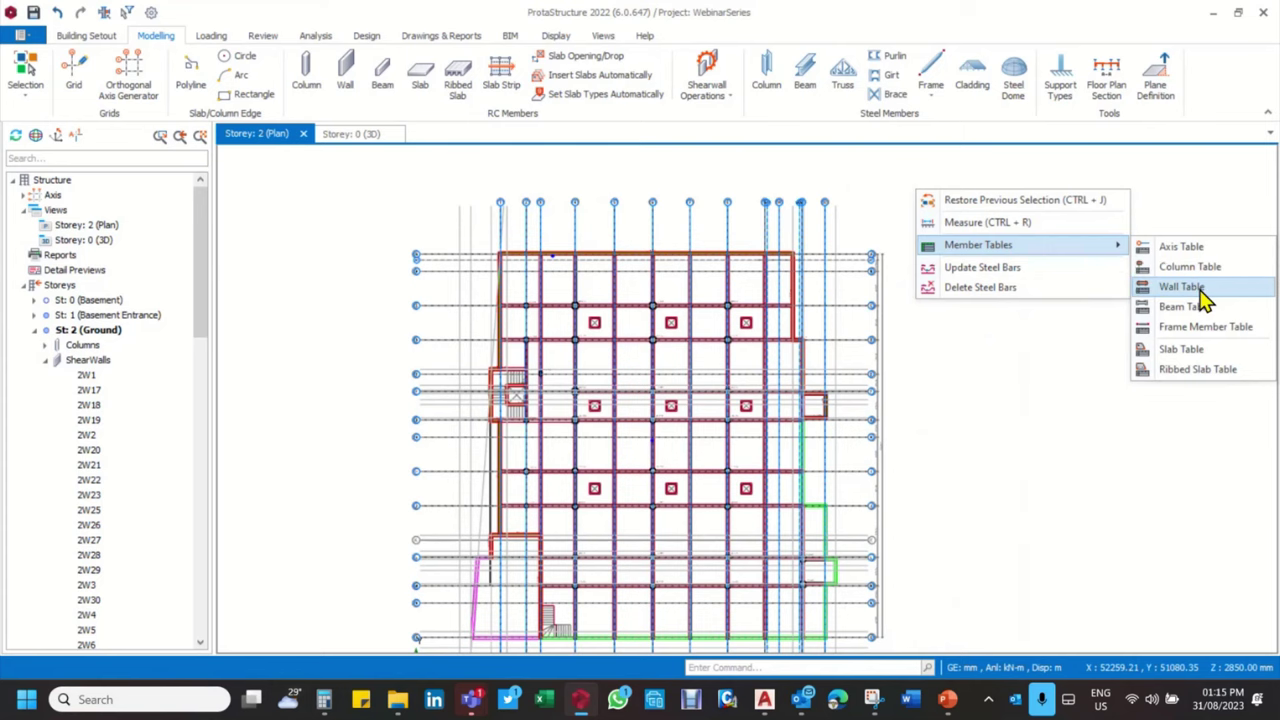
{"action": "left_click", "coordinate": [1182, 287]}
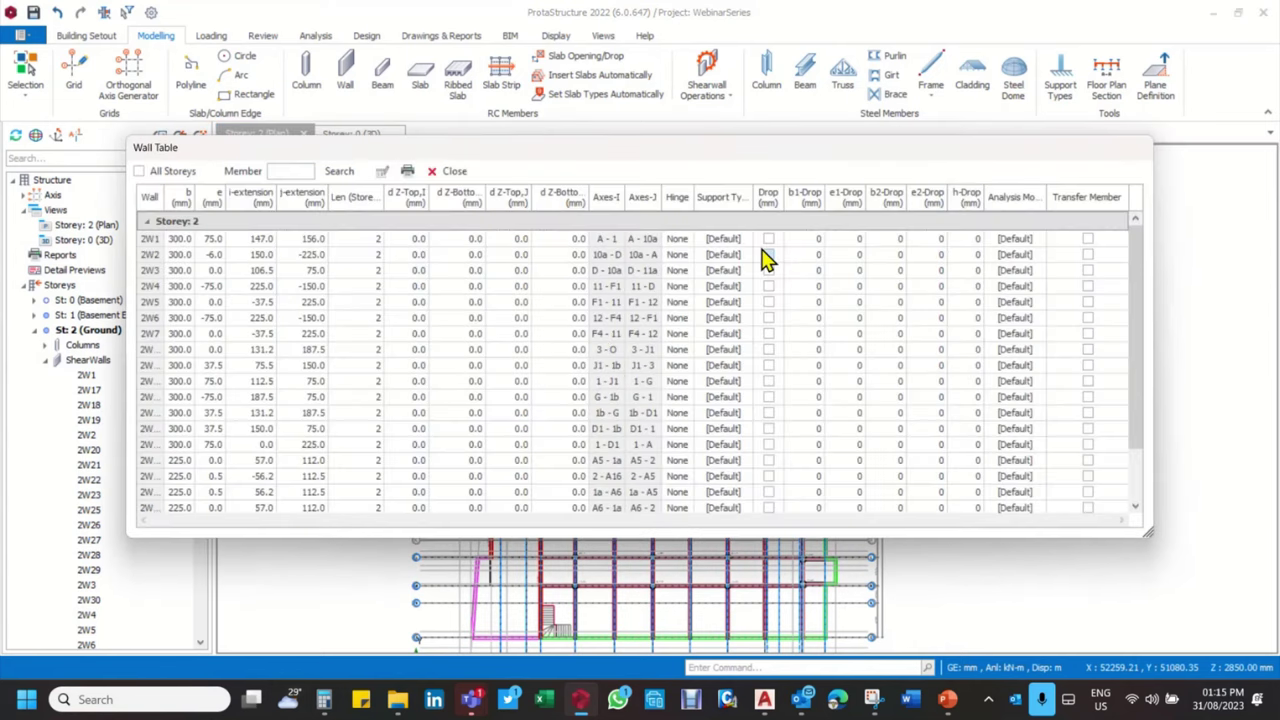
{"action": "left_click", "coordinate": [1026, 206]}
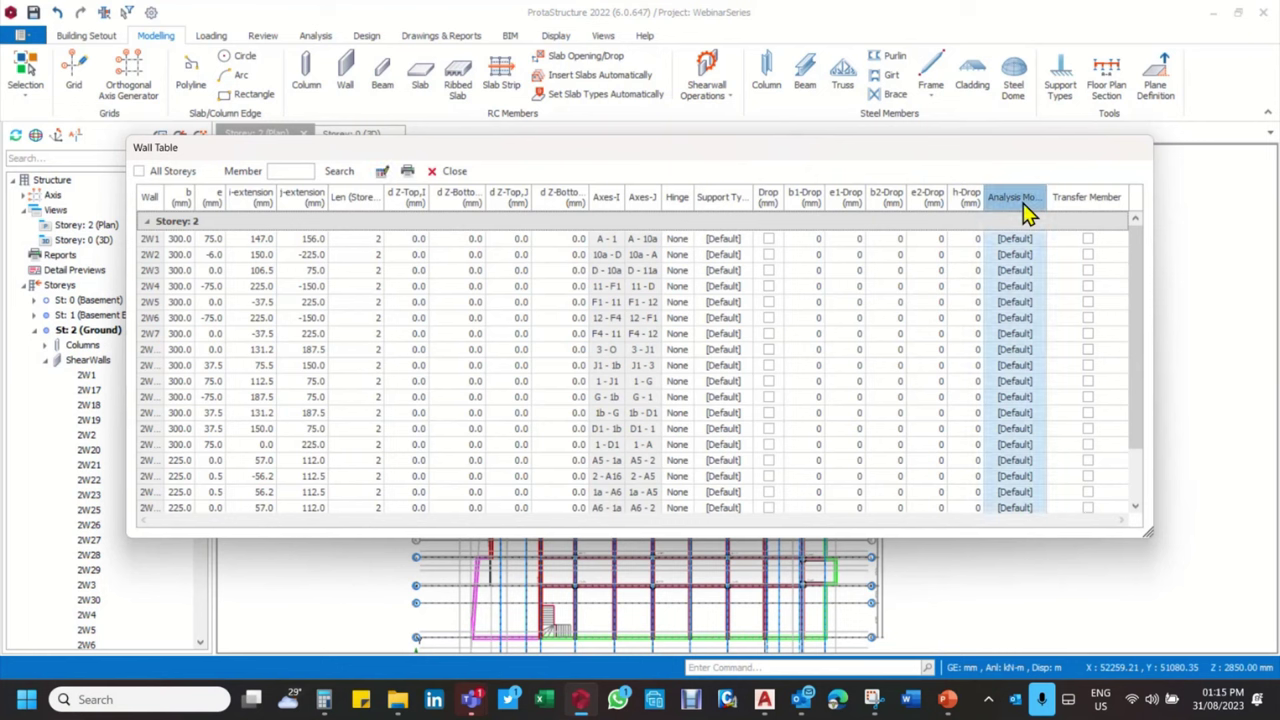
{"action": "left_click", "coordinate": [387, 178]}
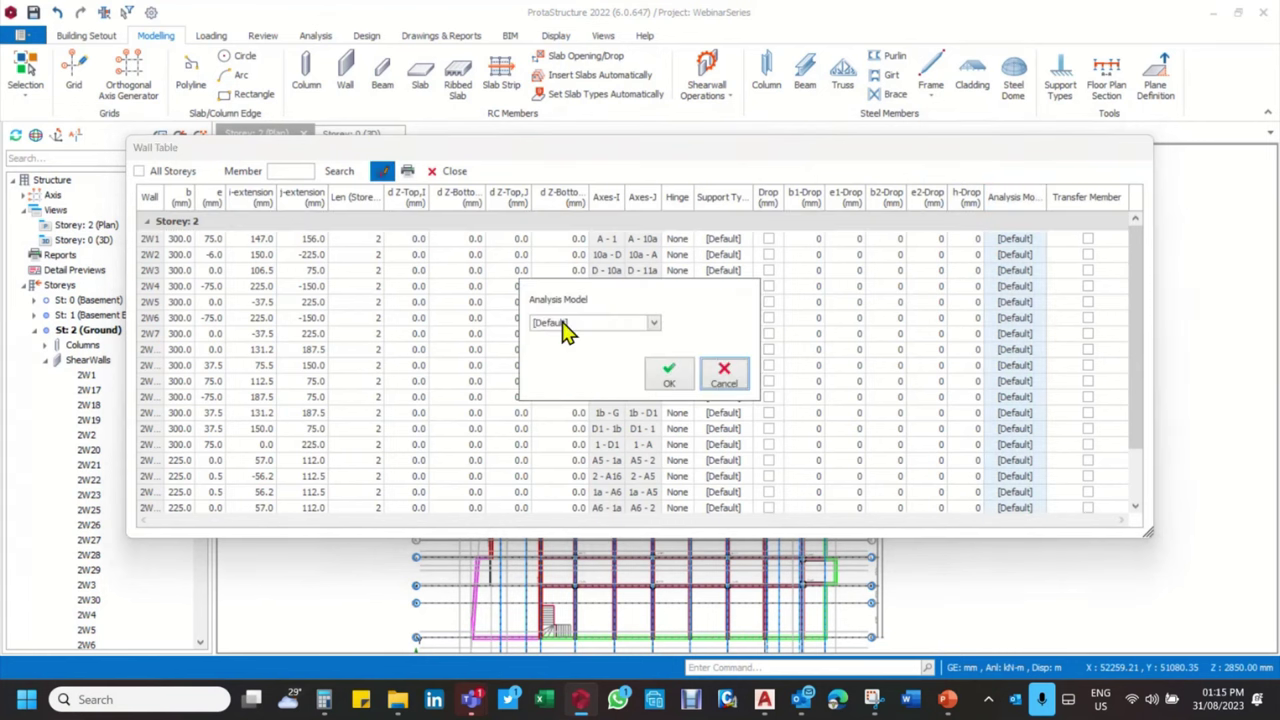
{"action": "left_click", "coordinate": [654, 324]}
{"action": "left_click", "coordinate": [605, 375]}
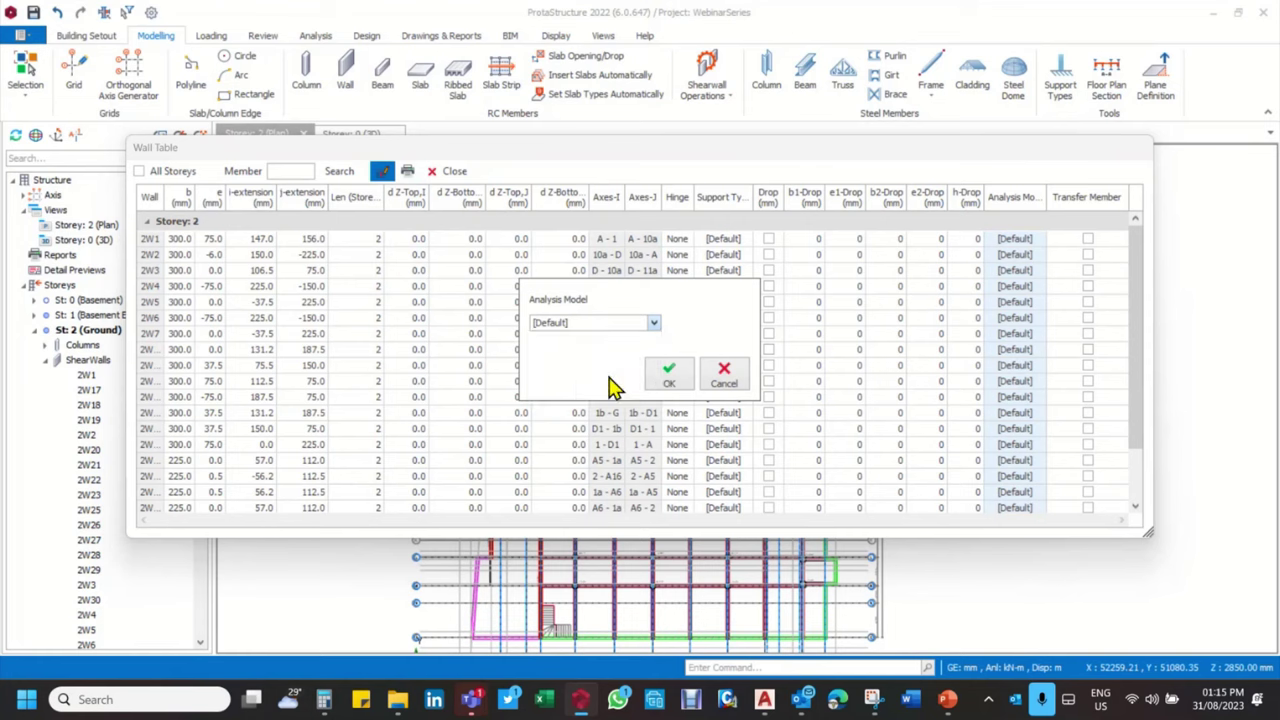
{"action": "left_click", "coordinate": [672, 377]}
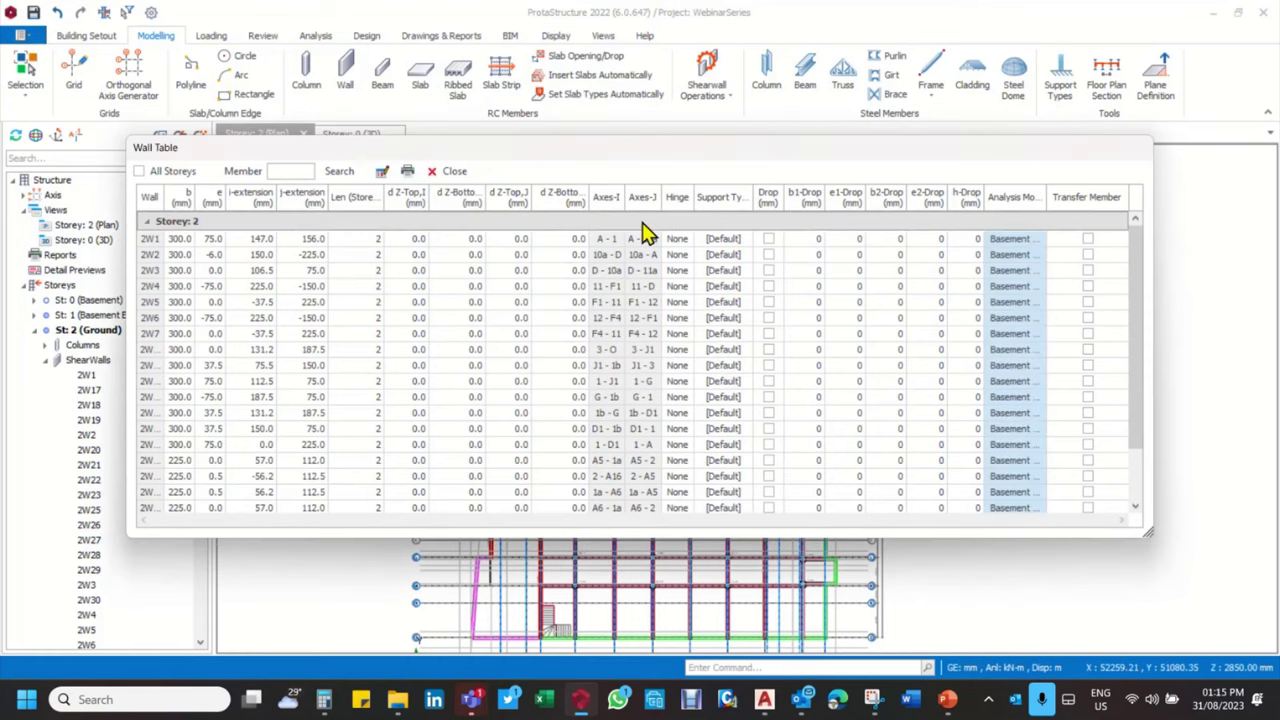
Close the storey 2 Wall Table and open the plan of storey 1 (Basement Entrance)
{"action": "left_click", "coordinate": [455, 171]}
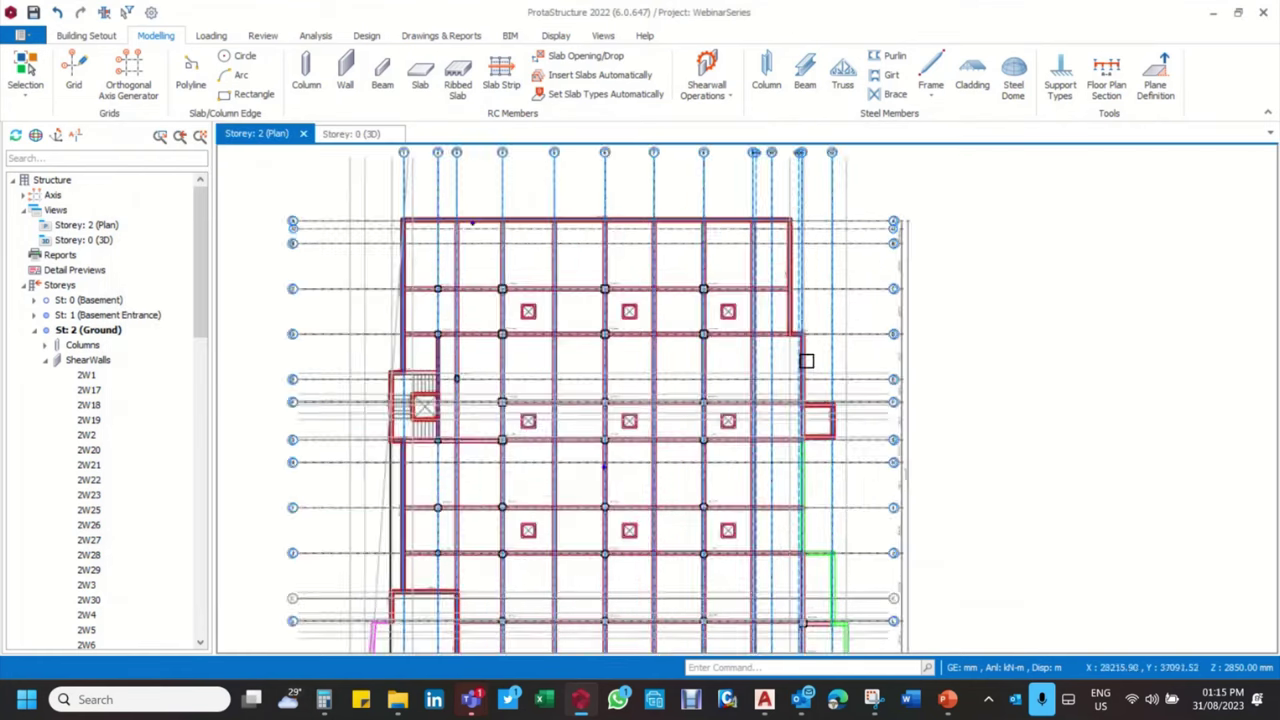
{"action": "scroll", "coordinate": [806, 360], "scroll_direction": "up", "scroll_amount": 3}
{"action": "scroll", "coordinate": [800, 363], "scroll_direction": "down", "scroll_amount": 5}
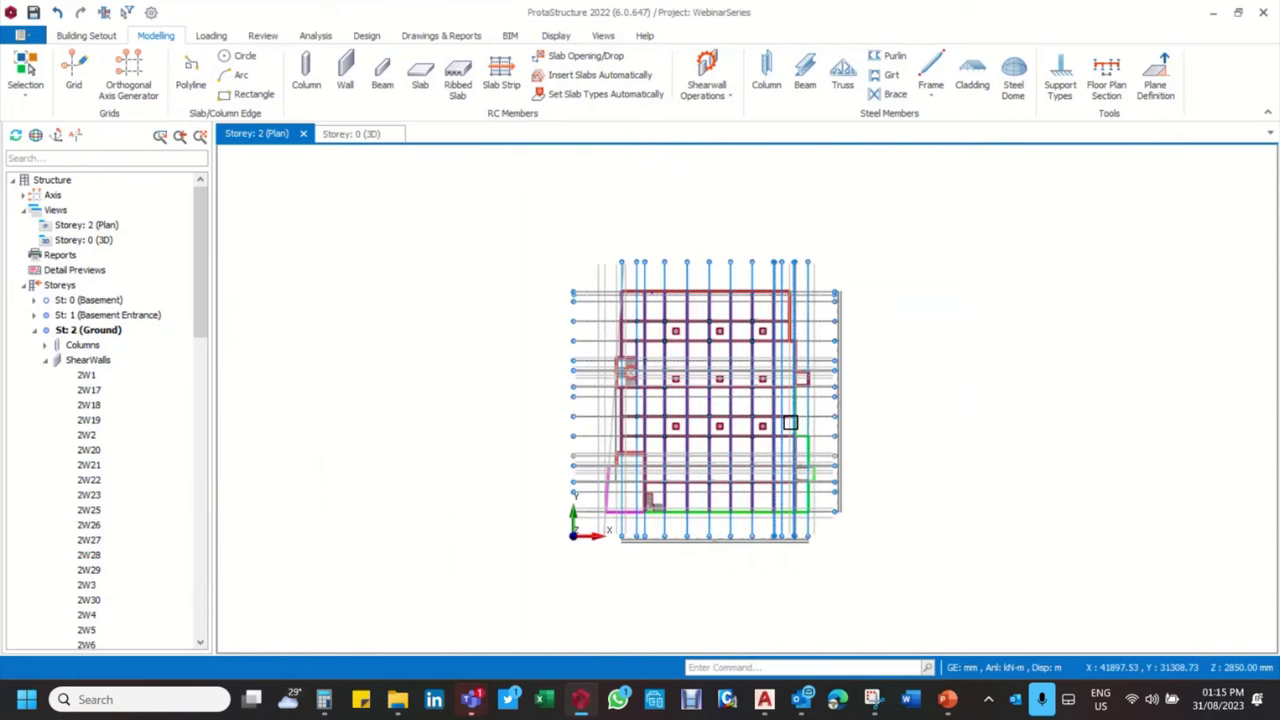
{"action": "scroll", "coordinate": [790, 422], "scroll_direction": "up", "scroll_amount": 4}
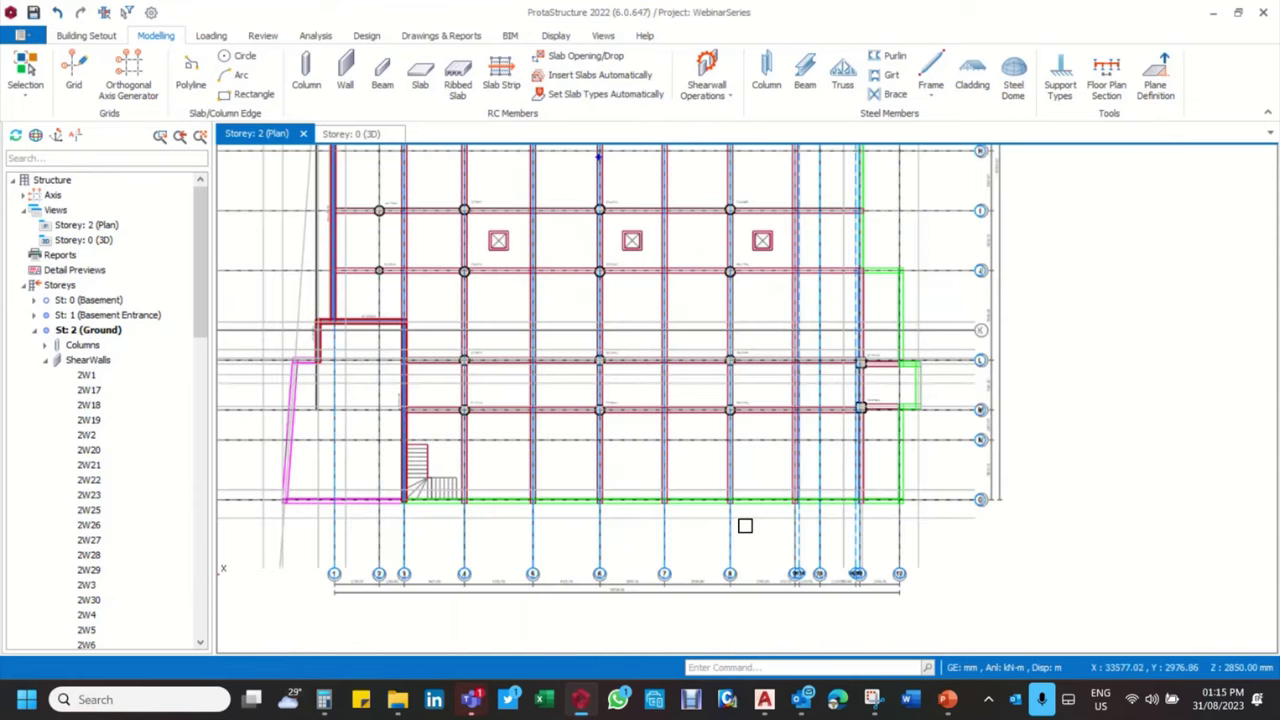
{"action": "left_click", "coordinate": [112, 316]}
{"action": "double_click", "coordinate": [112, 316]}
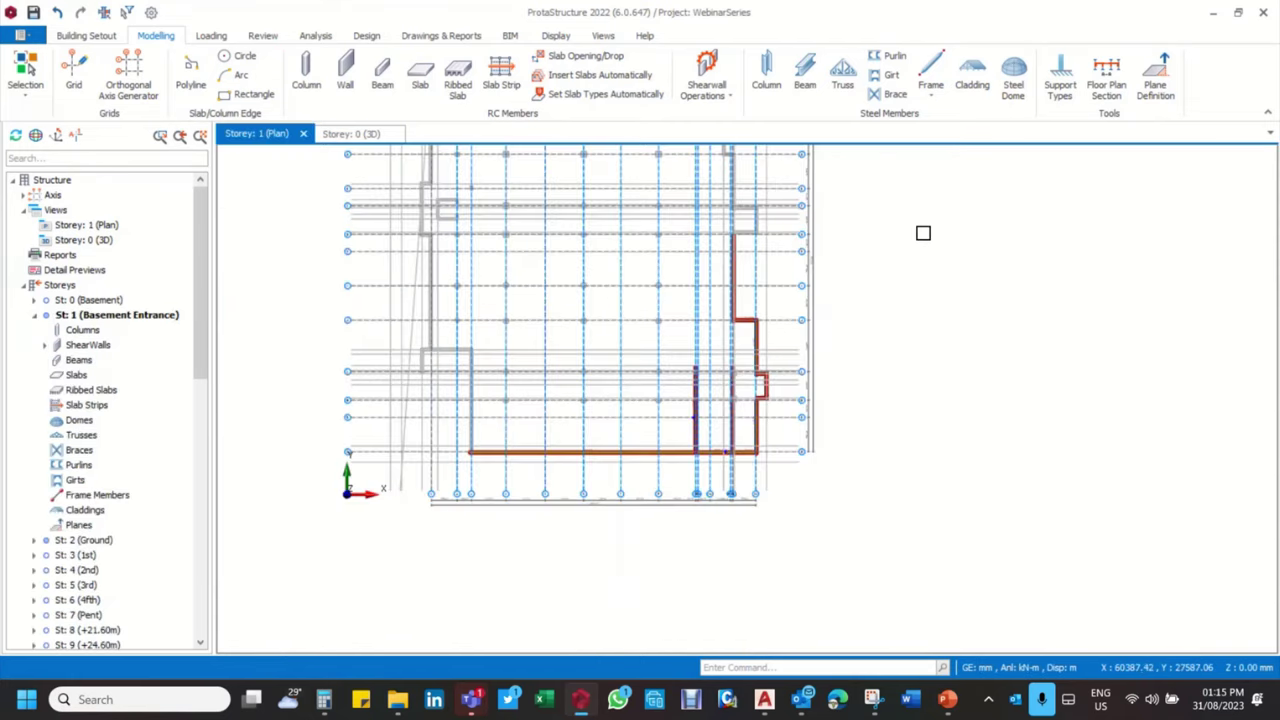
Set the analysis model of all storey 1 walls to Basement Wall (Meshed) through the Wall Table
{"action": "right_click", "coordinate": [923, 232]}
{"action": "mouse_move", "coordinate": [987, 297]}
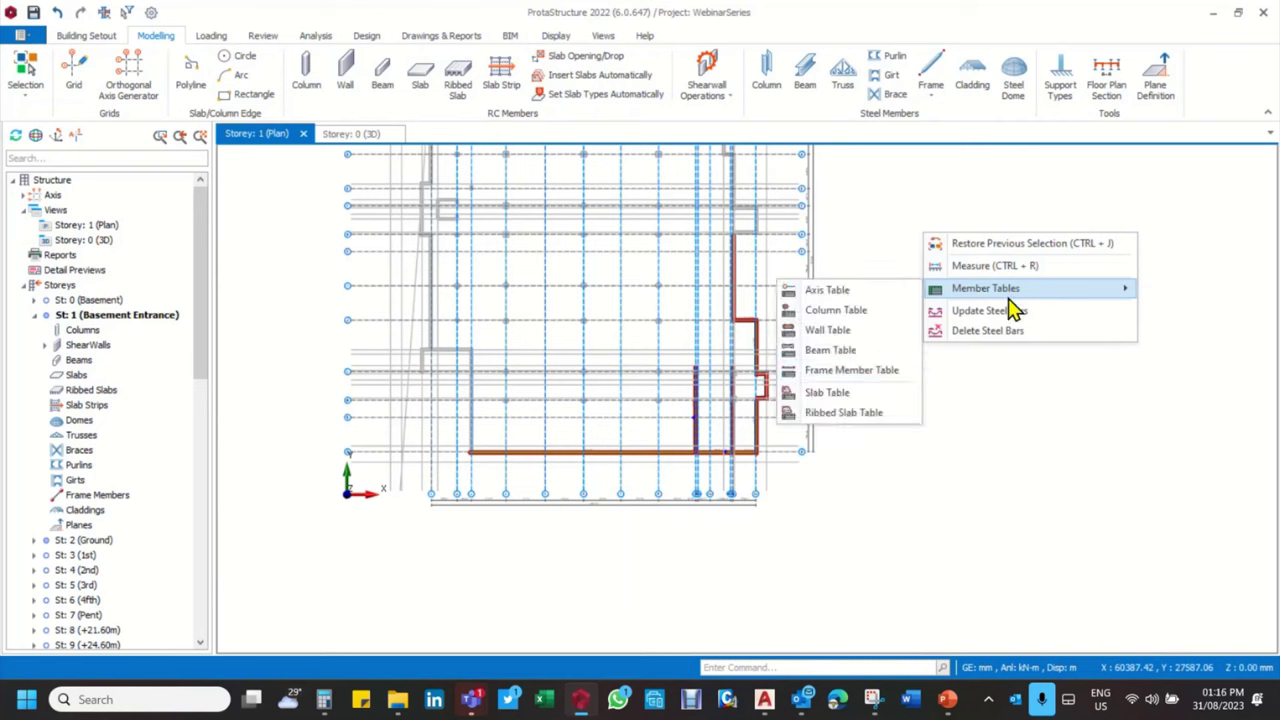
{"action": "left_click", "coordinate": [840, 331]}
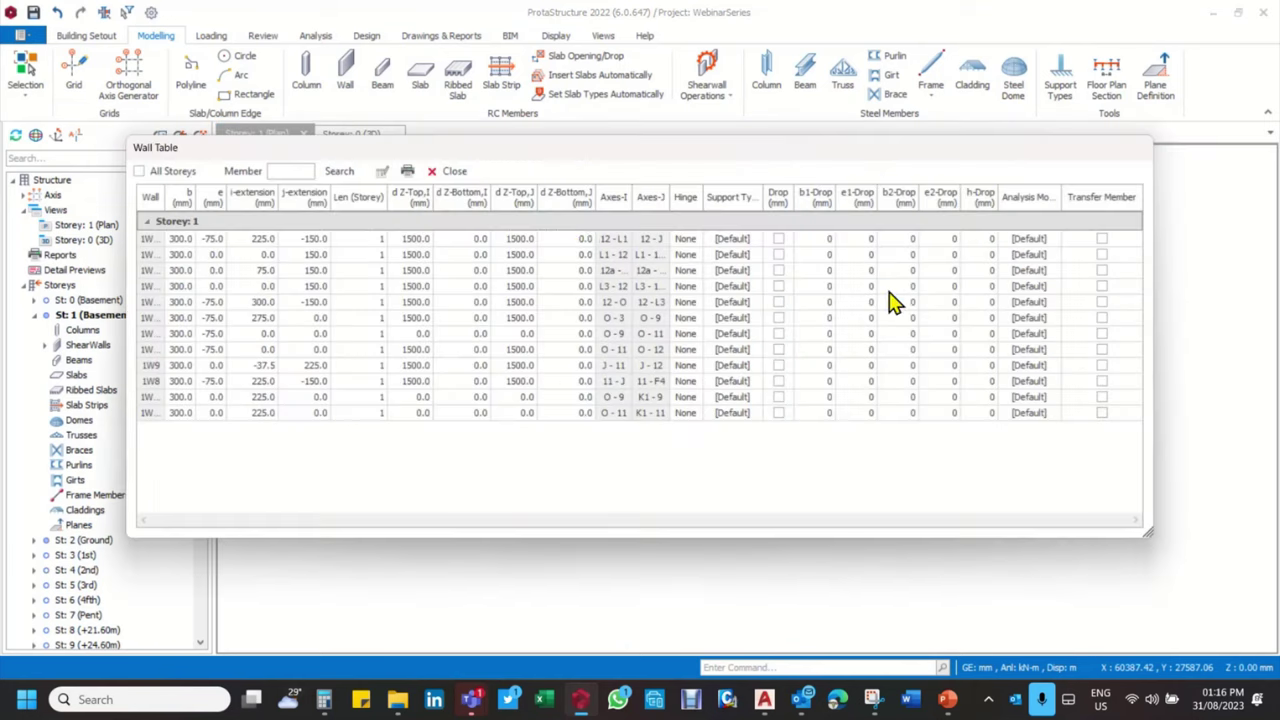
{"action": "left_click", "coordinate": [1033, 200]}
{"action": "left_click", "coordinate": [383, 172]}
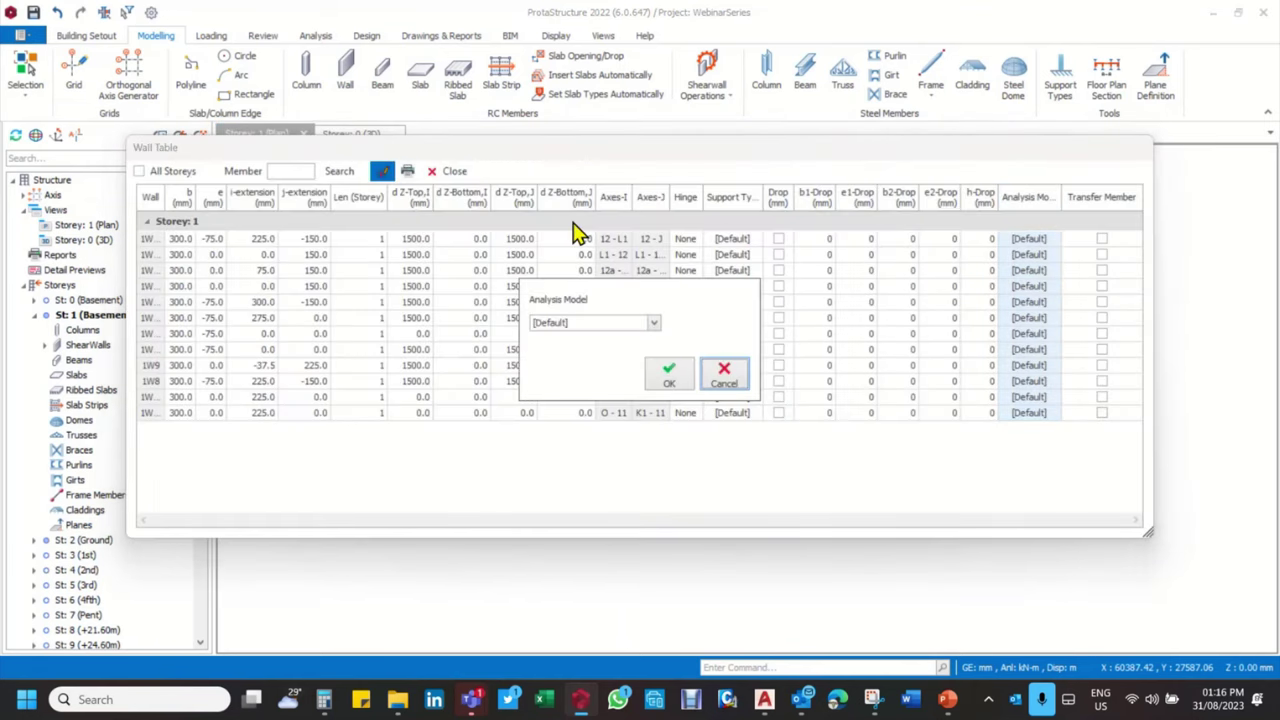
{"action": "left_click", "coordinate": [654, 323]}
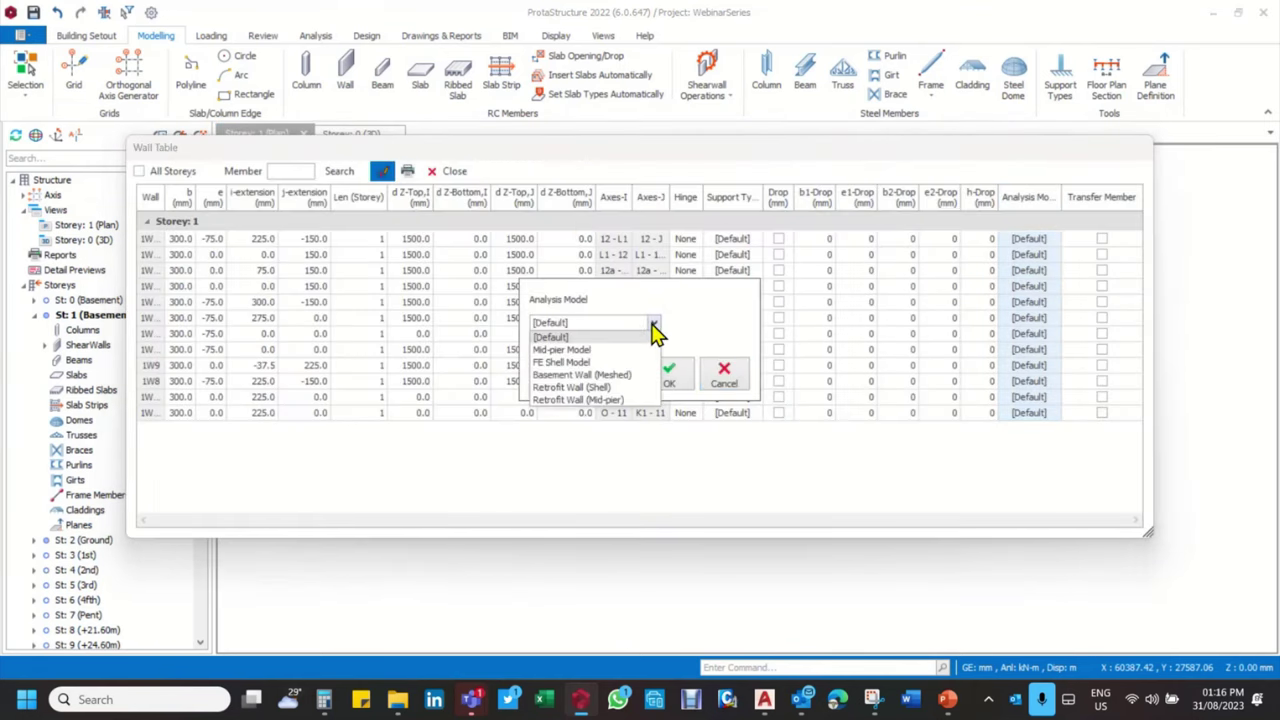
{"action": "left_click", "coordinate": [607, 375]}
{"action": "left_click", "coordinate": [669, 376]}
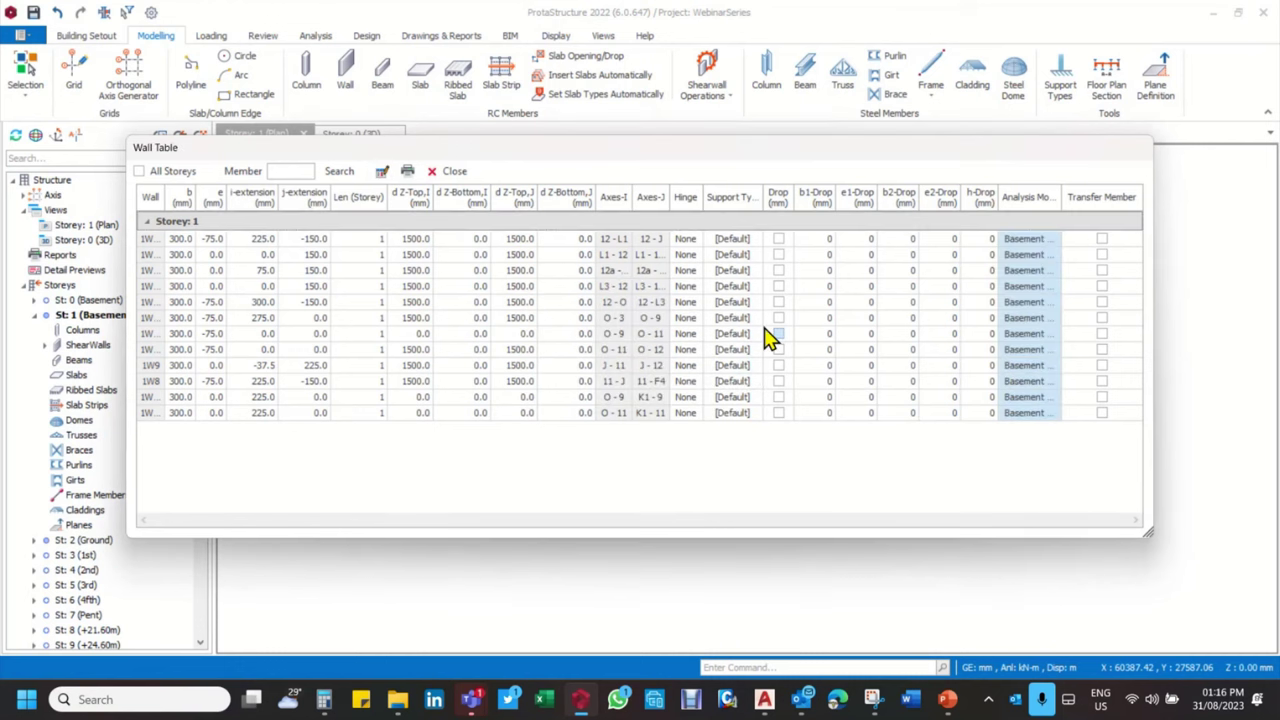
{"action": "left_click", "coordinate": [453, 172]}
Set the analysis model of the two parallel storey 1 walls running from axis O along axes 9 and 11 to [Default]
{"action": "scroll", "coordinate": [780, 354], "scroll_direction": "down", "scroll_amount": 3}
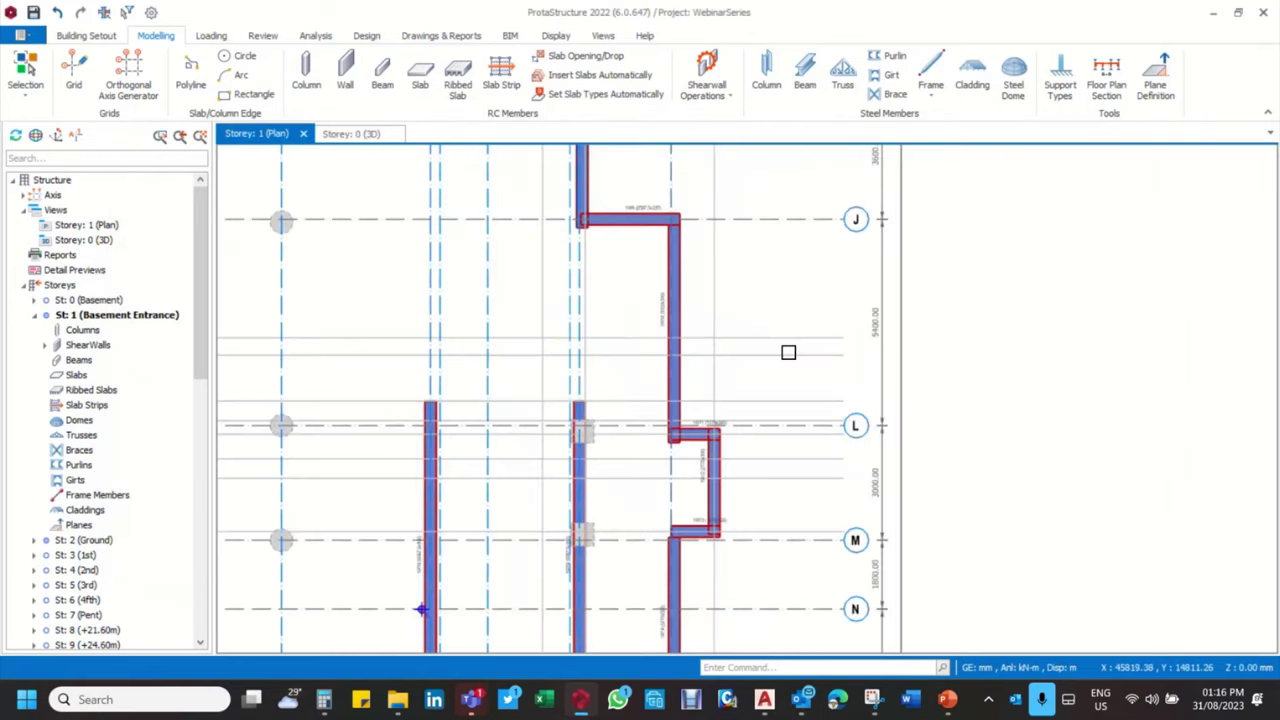
{"action": "scroll", "coordinate": [746, 460], "scroll_direction": "up", "scroll_amount": 5}
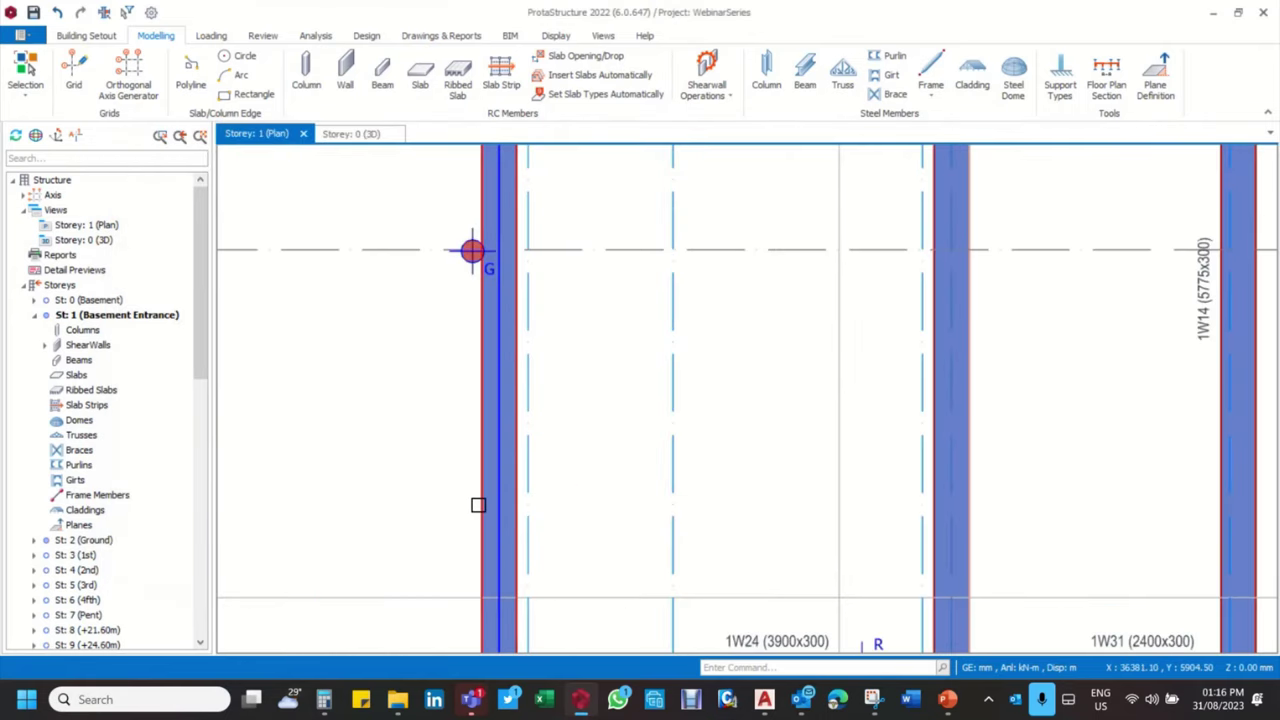
{"action": "left_click", "coordinate": [518, 503]}
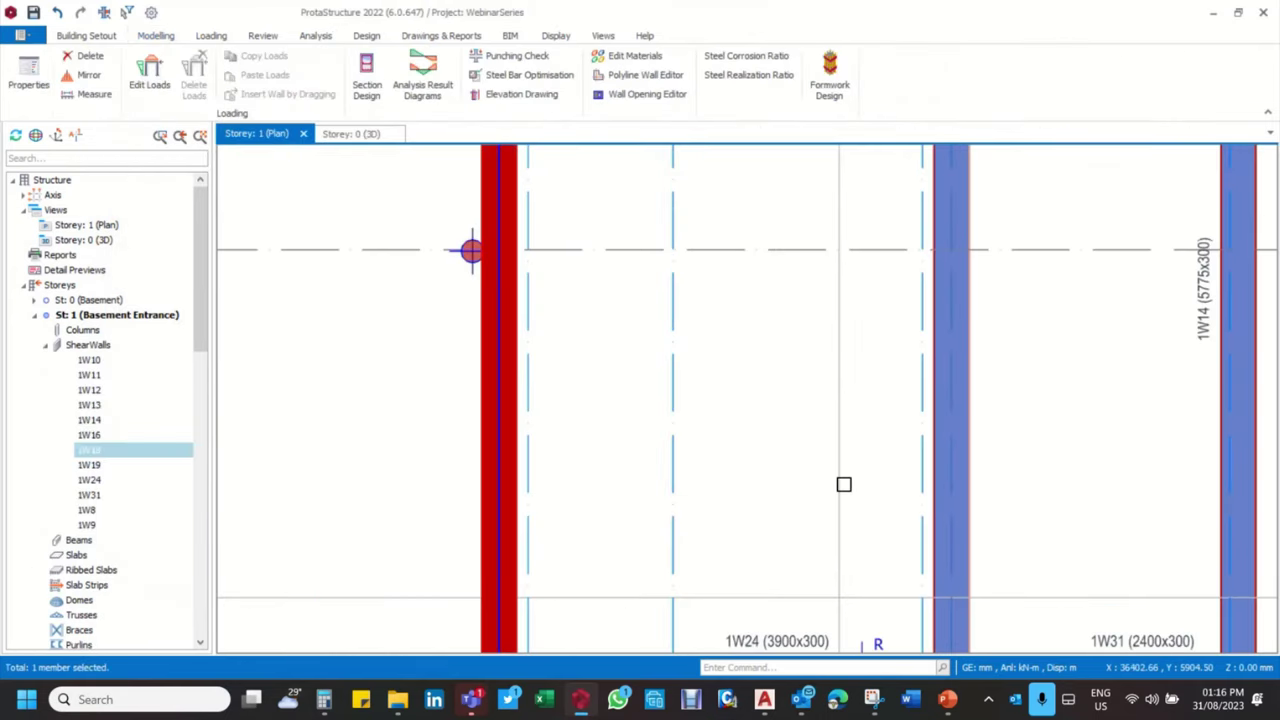
{"action": "left_click", "coordinate": [964, 490]}
{"action": "scroll", "coordinate": [629, 414], "scroll_direction": "down", "scroll_amount": 5}
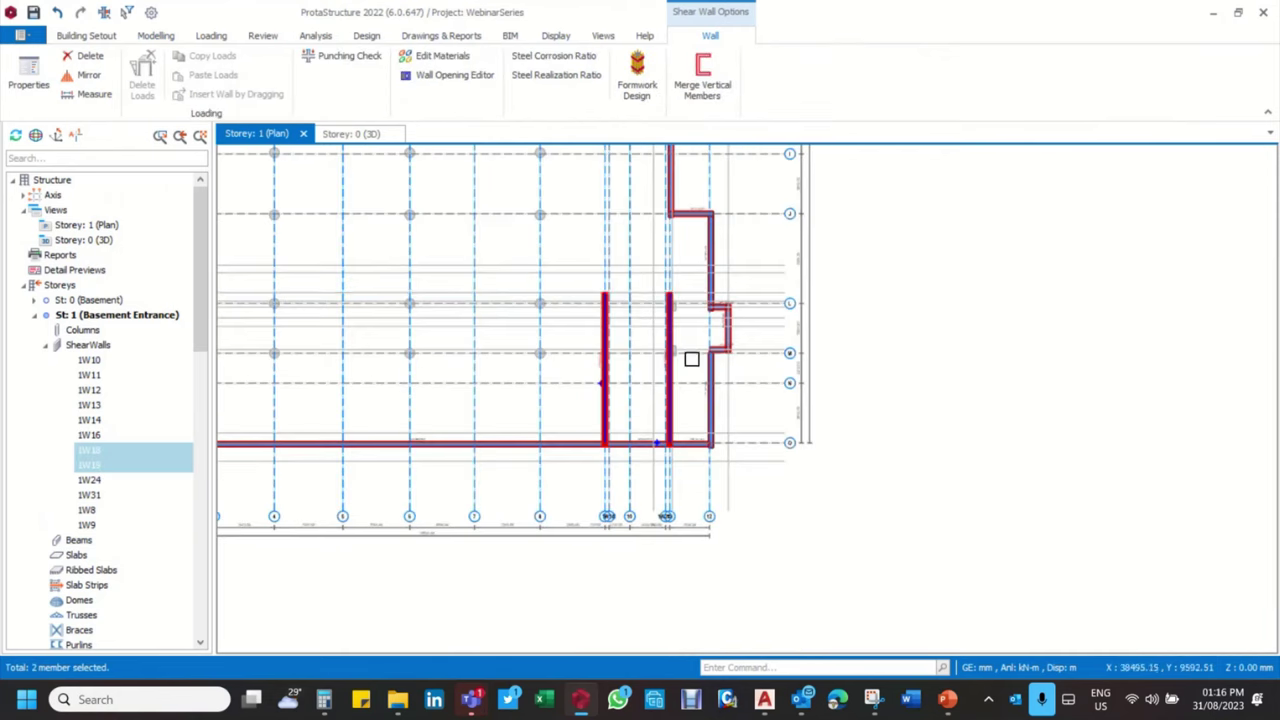
{"action": "scroll", "coordinate": [655, 305], "scroll_direction": "up", "scroll_amount": 3}
{"action": "scroll", "coordinate": [666, 314], "scroll_direction": "up", "scroll_amount": 3}
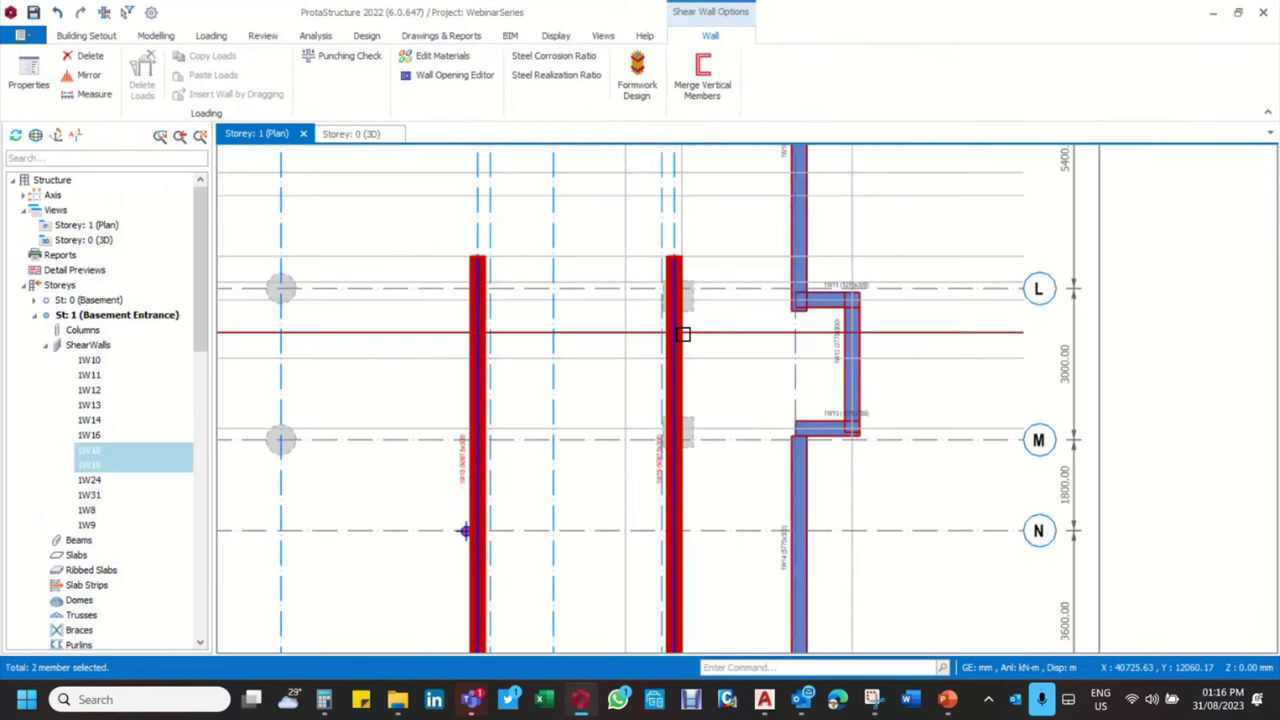
{"action": "right_click", "coordinate": [683, 334]}
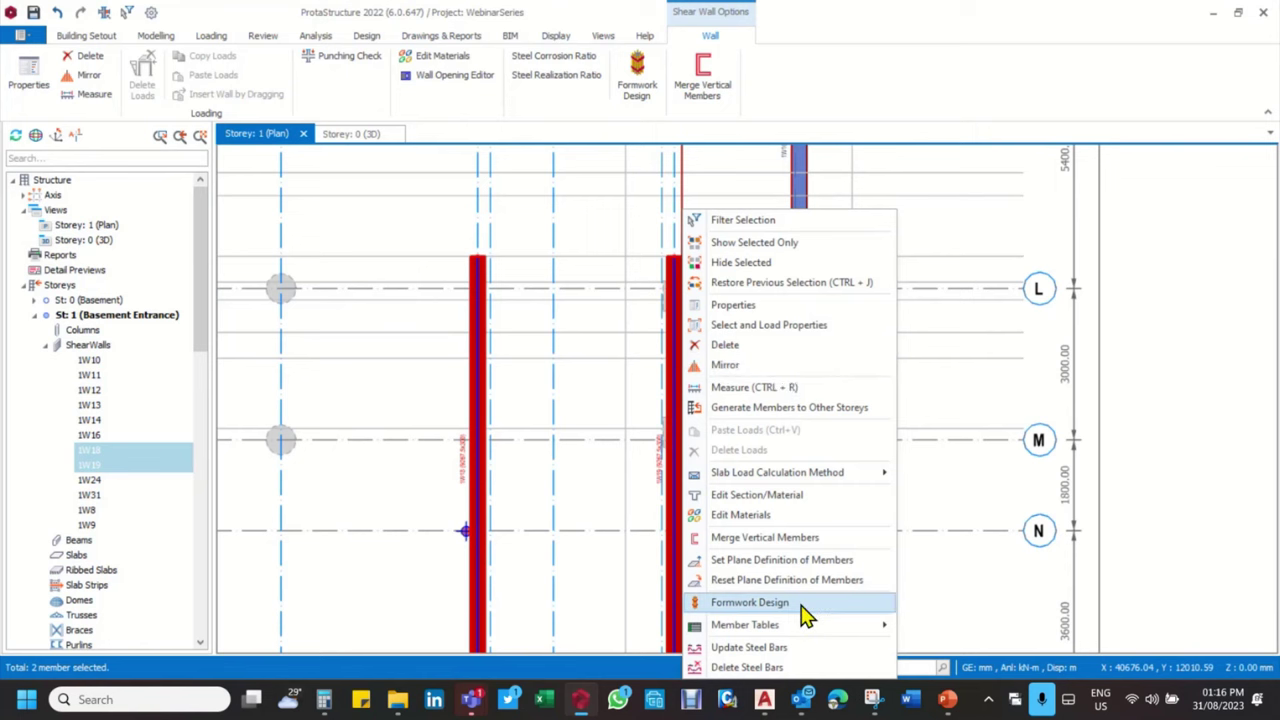
{"action": "left_click", "coordinate": [785, 306]}
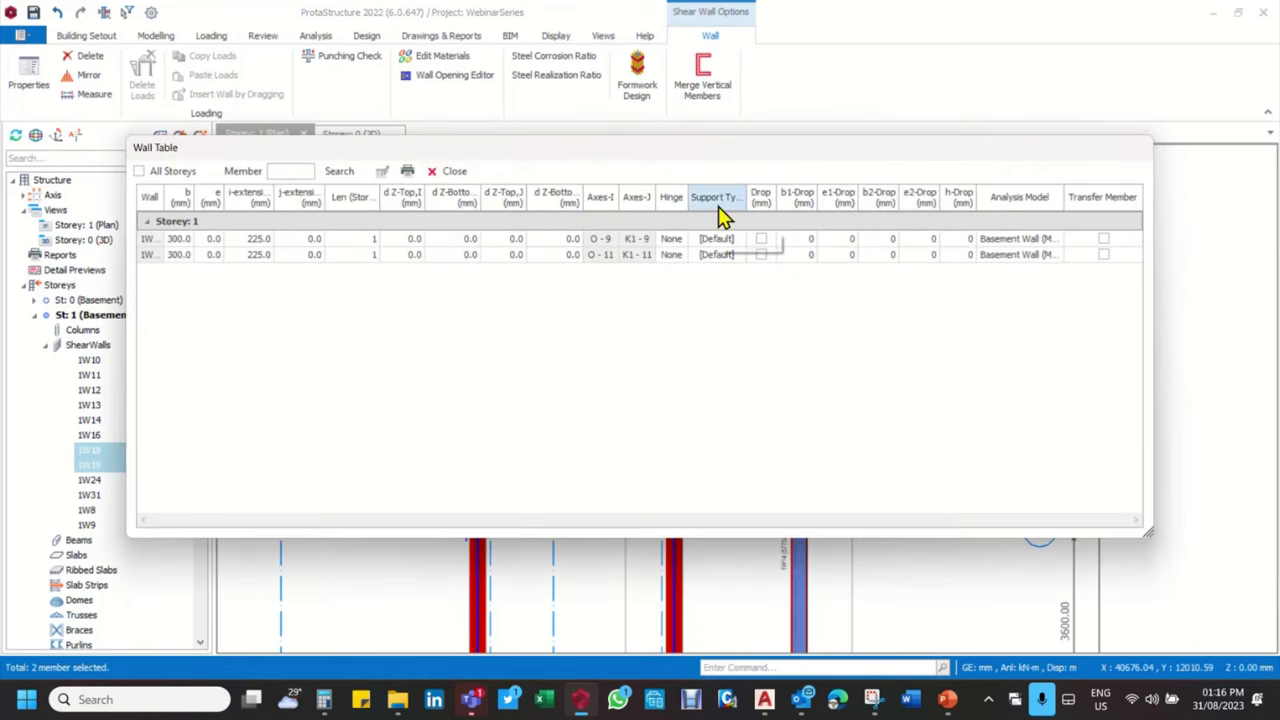
{"action": "left_click", "coordinate": [1014, 196]}
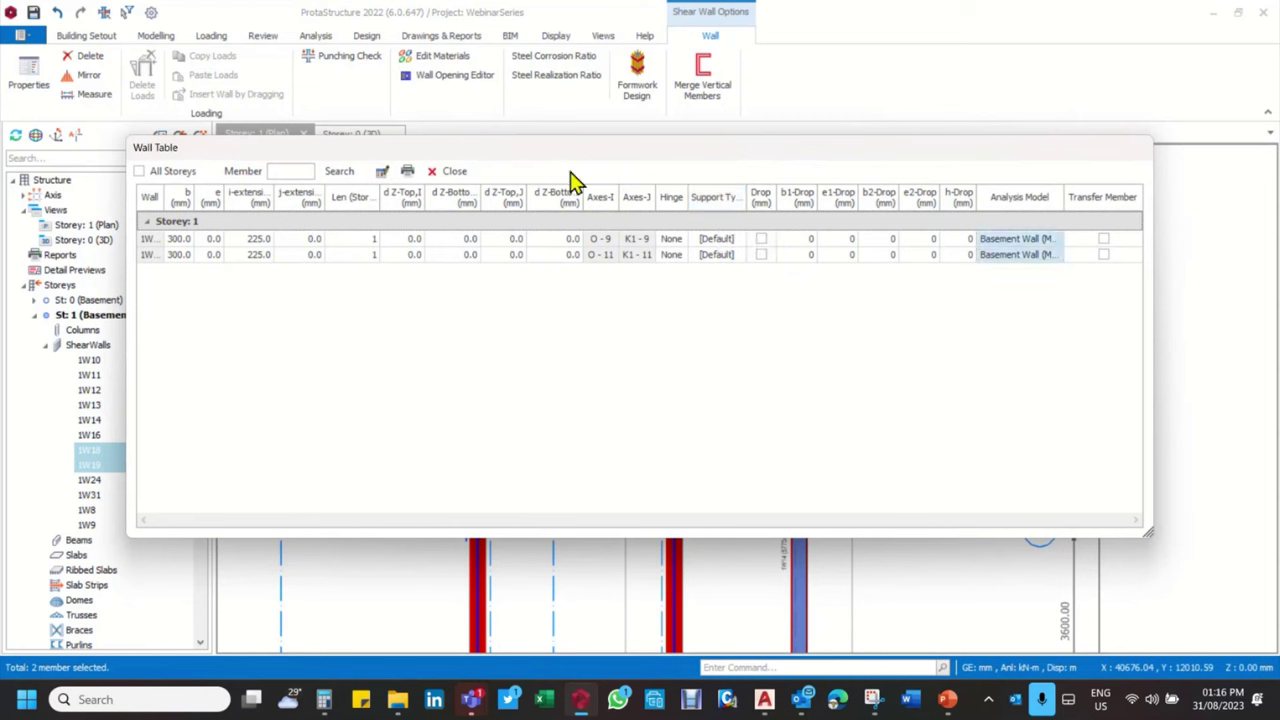
{"action": "left_click", "coordinate": [382, 171]}
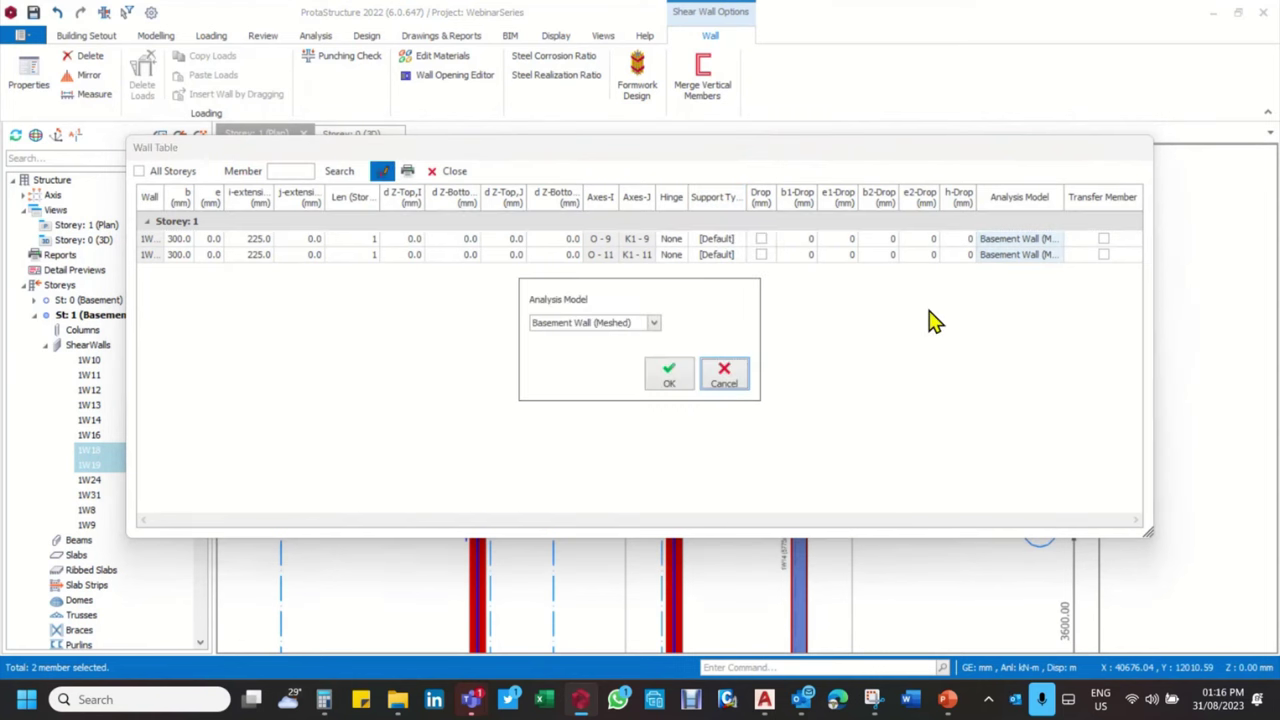
{"action": "left_click", "coordinate": [653, 323]}
{"action": "left_click", "coordinate": [586, 338]}
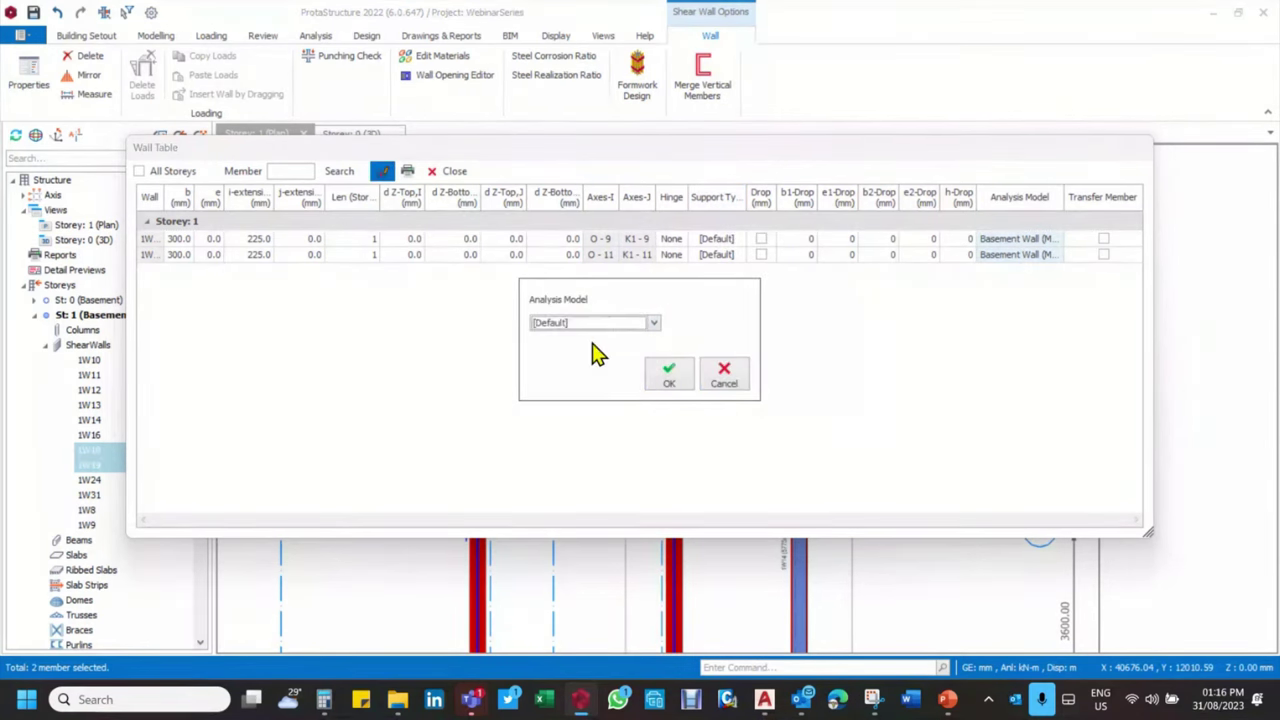
{"action": "left_click", "coordinate": [668, 375]}
{"action": "left_click", "coordinate": [455, 172]}
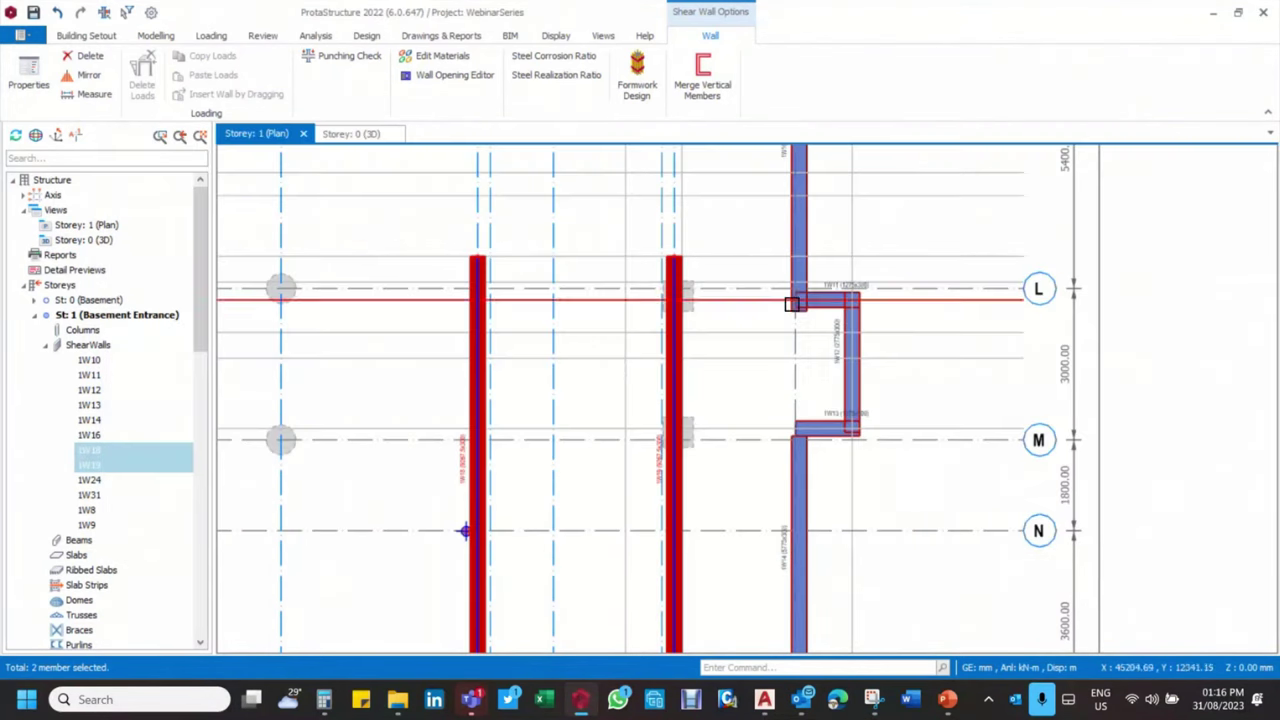
{"action": "scroll", "coordinate": [656, 371], "scroll_direction": "down", "scroll_amount": 2}
{"action": "key", "text": "Escape"}
Save the project
{"action": "scroll", "coordinate": [540, 562], "scroll_direction": "up", "scroll_amount": 3}
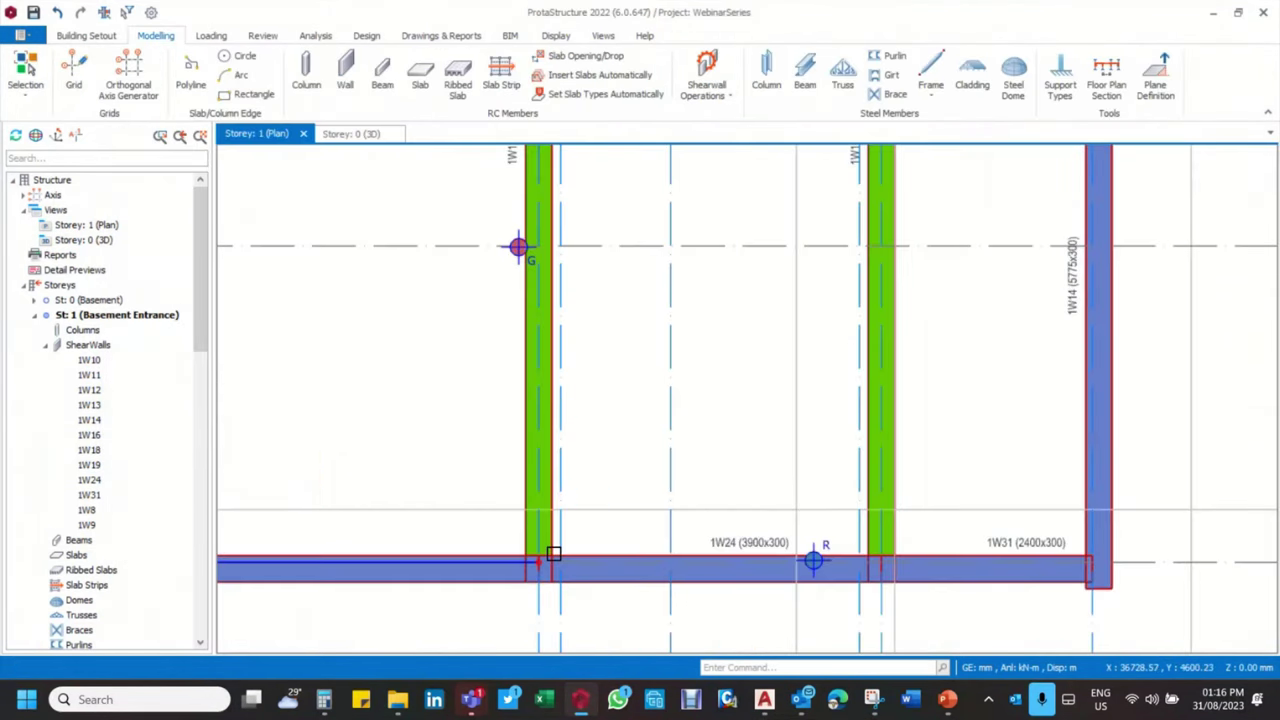
{"action": "scroll", "coordinate": [605, 561], "scroll_direction": "down", "scroll_amount": 3}
{"action": "scroll", "coordinate": [618, 563], "scroll_direction": "up", "scroll_amount": 2}
{"action": "scroll", "coordinate": [626, 569], "scroll_direction": "down", "scroll_amount": 6}
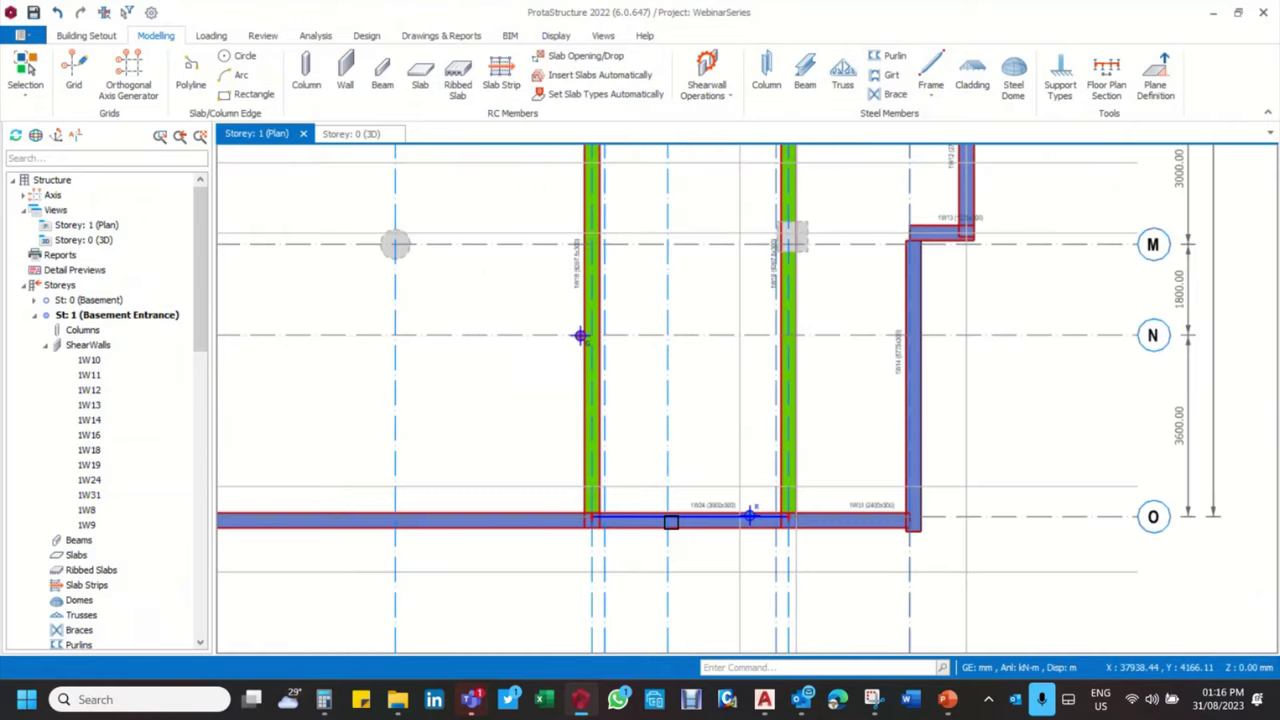
{"action": "scroll", "coordinate": [400, 529], "scroll_direction": "up", "scroll_amount": 2}
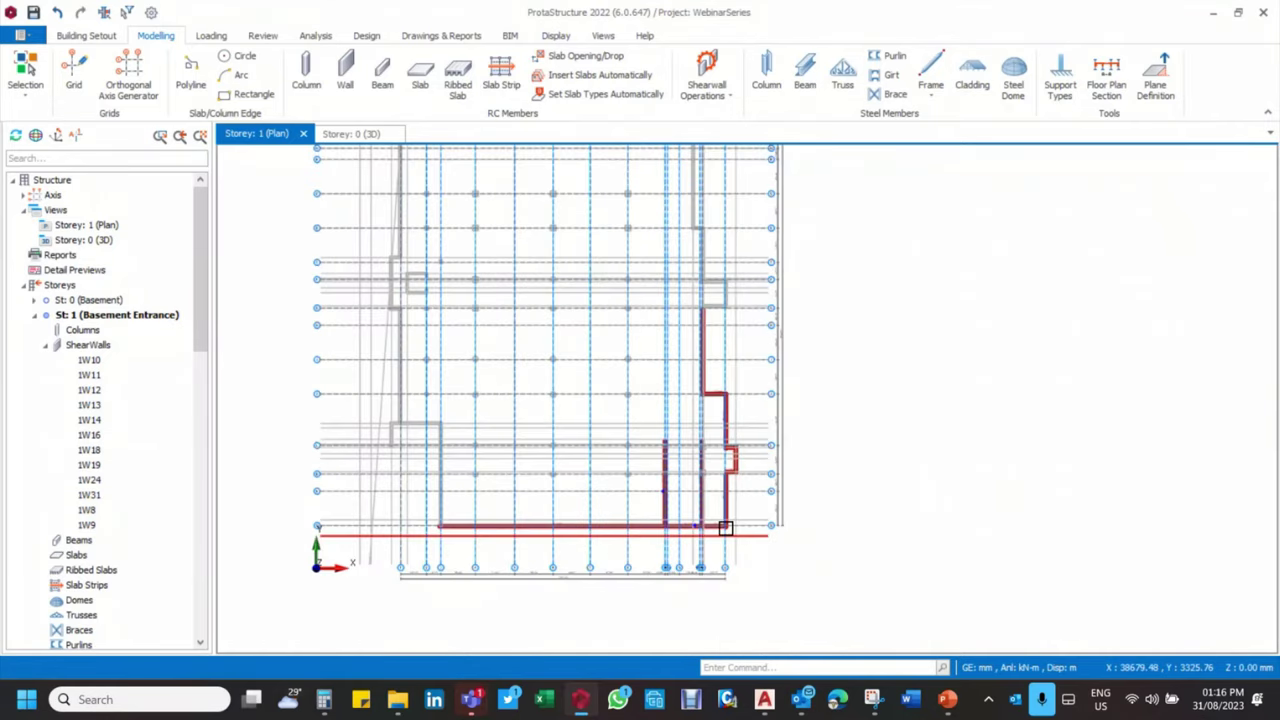
{"action": "scroll", "coordinate": [712, 350], "scroll_direction": "up", "scroll_amount": 3}
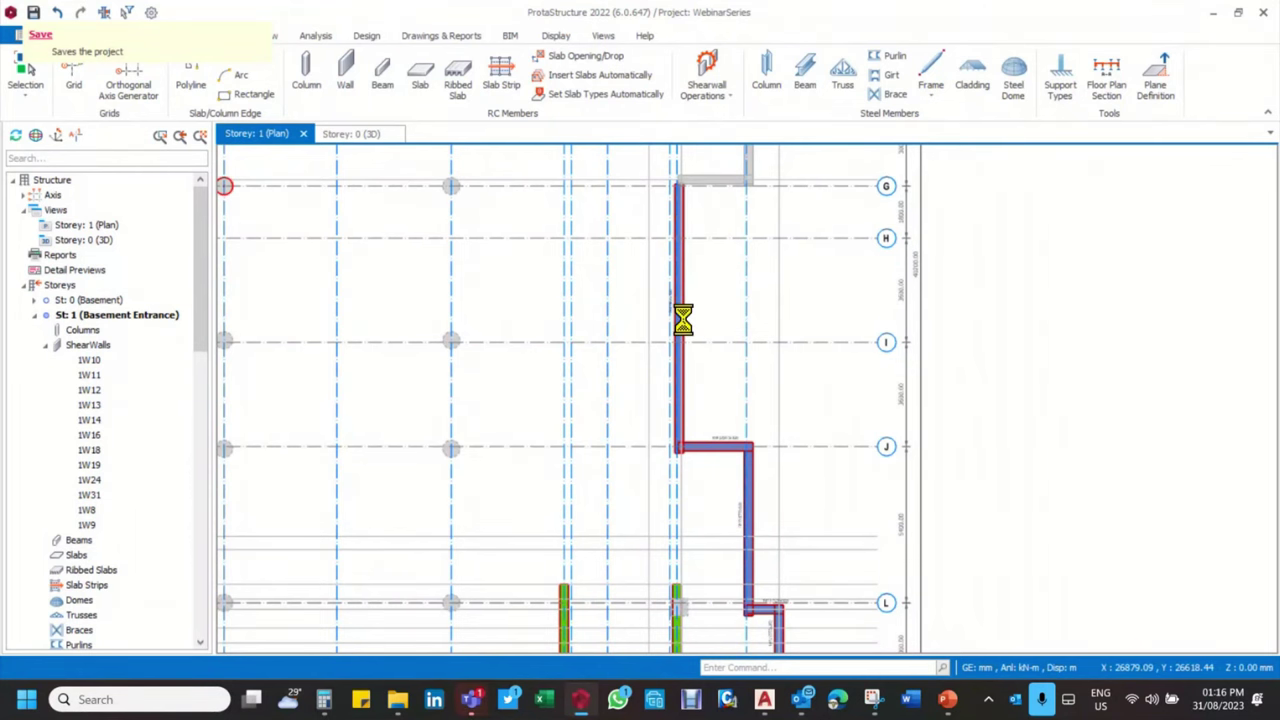
{"action": "key", "text": "ctrl+s"}
Collapse the storey 1 branch of the structure tree and open the plan of storey 2 (Ground)
{"action": "scroll", "coordinate": [683, 331], "scroll_direction": "down", "scroll_amount": 1}
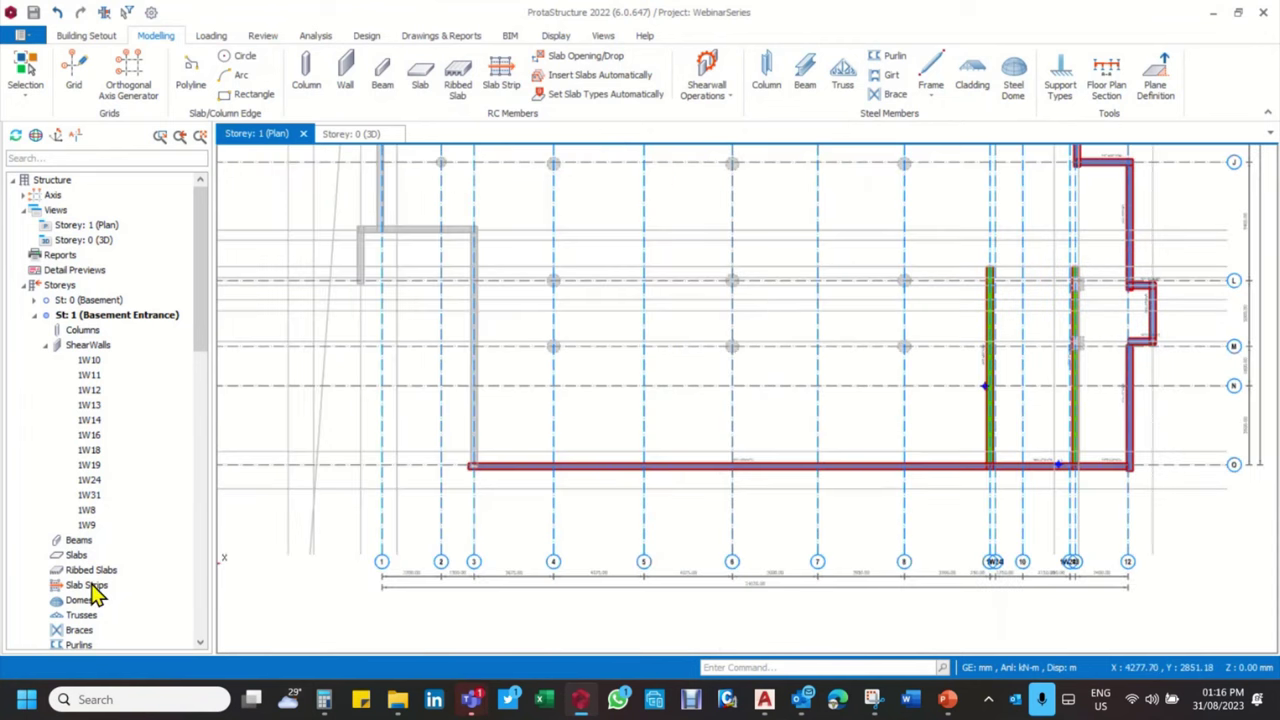
{"action": "left_click", "coordinate": [36, 317]}
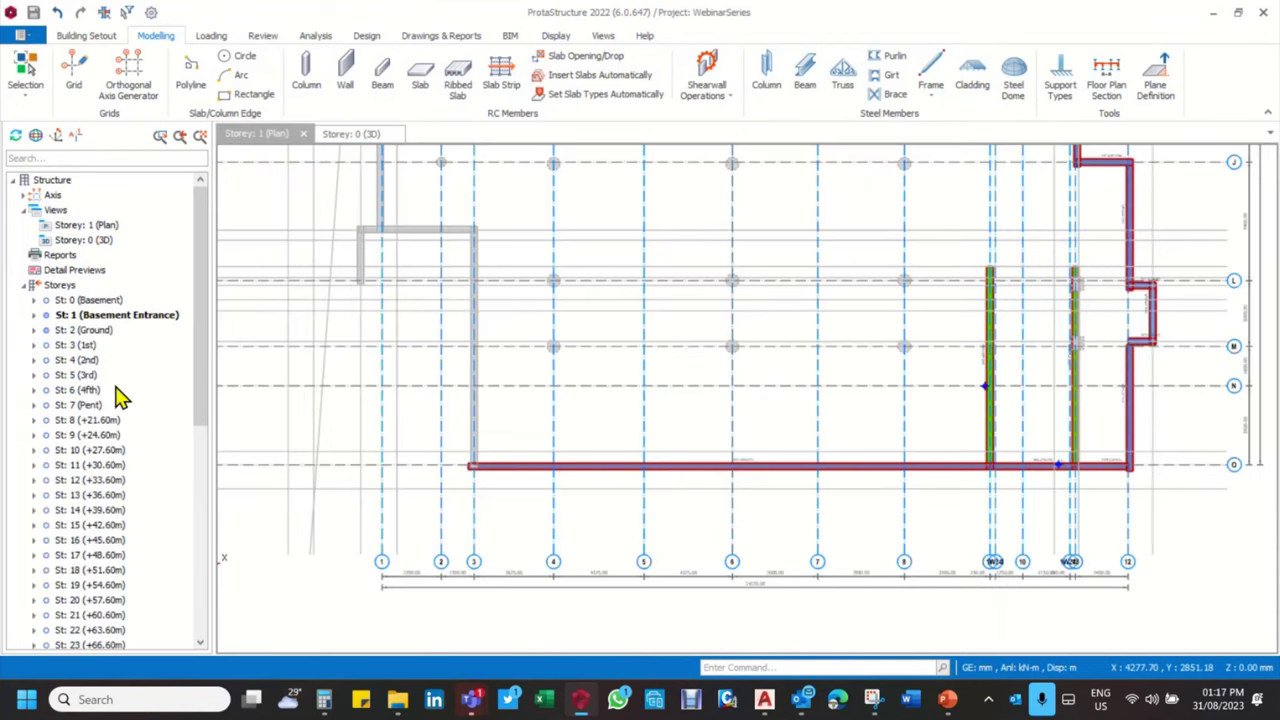
{"action": "left_click", "coordinate": [99, 333]}
{"action": "double_click", "coordinate": [103, 340]}
Examine the storey 2 plan for the beam lines between the columns and the basement walls, especially around axes 3 to 8
{"action": "scroll", "coordinate": [550, 412], "scroll_direction": "up", "scroll_amount": 5}
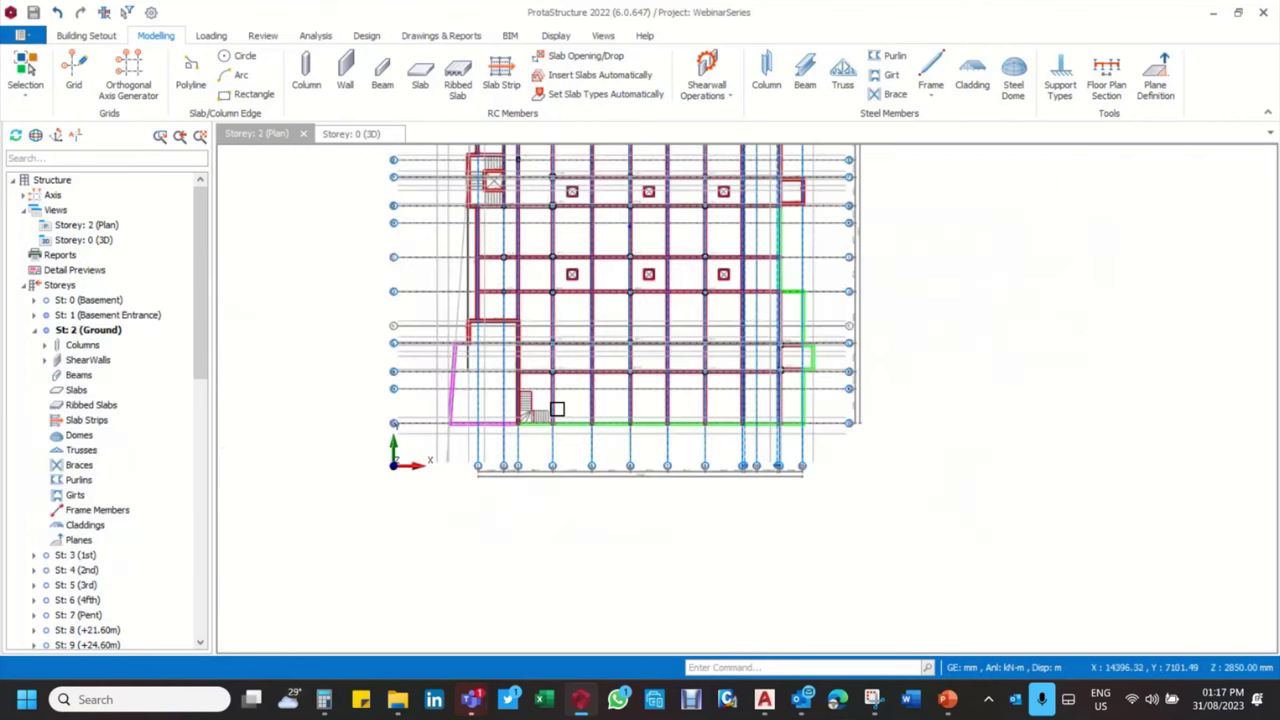
{"action": "scroll", "coordinate": [683, 363], "scroll_direction": "down", "scroll_amount": 3}
{"action": "scroll", "coordinate": [683, 417], "scroll_direction": "up", "scroll_amount": 3}
{"action": "scroll", "coordinate": [631, 374], "scroll_direction": "down", "scroll_amount": 4}
{"action": "scroll", "coordinate": [640, 450], "scroll_direction": "up", "scroll_amount": 3}
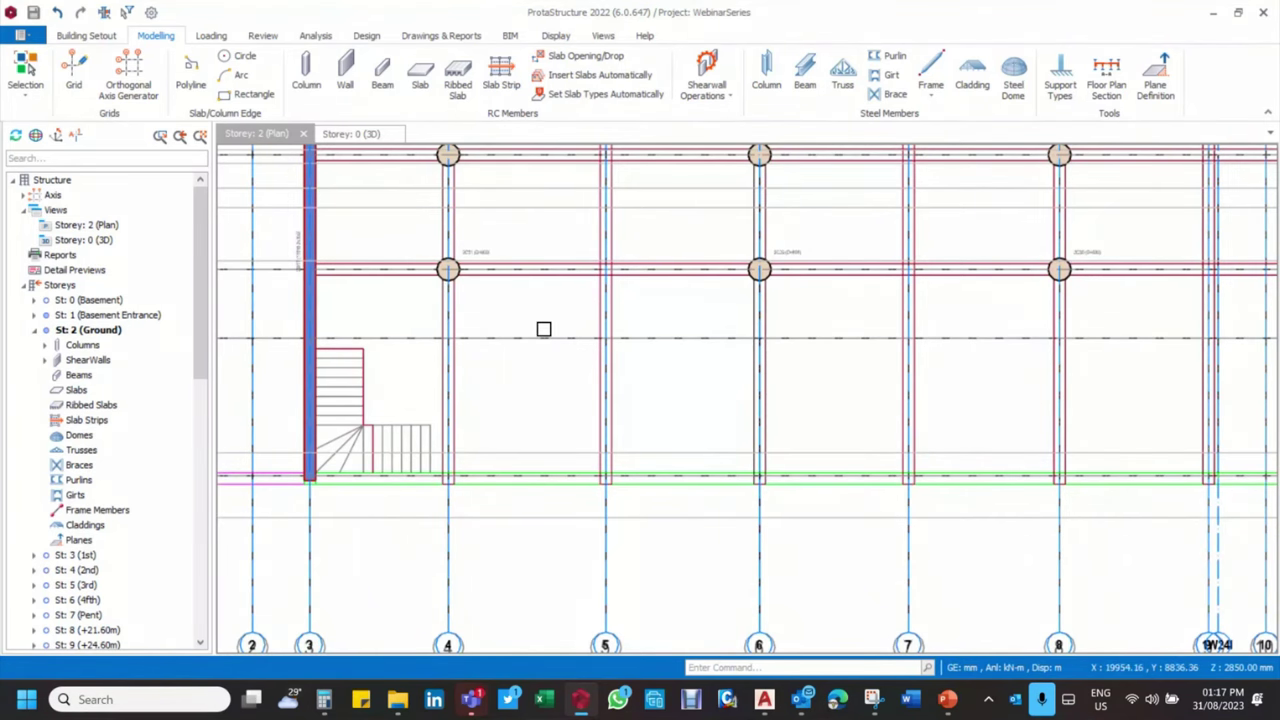
{"action": "scroll", "coordinate": [572, 391], "scroll_direction": "down", "scroll_amount": 3}
{"action": "scroll", "coordinate": [527, 316], "scroll_direction": "up", "scroll_amount": 2}
{"action": "scroll", "coordinate": [515, 394], "scroll_direction": "up", "scroll_amount": 2}
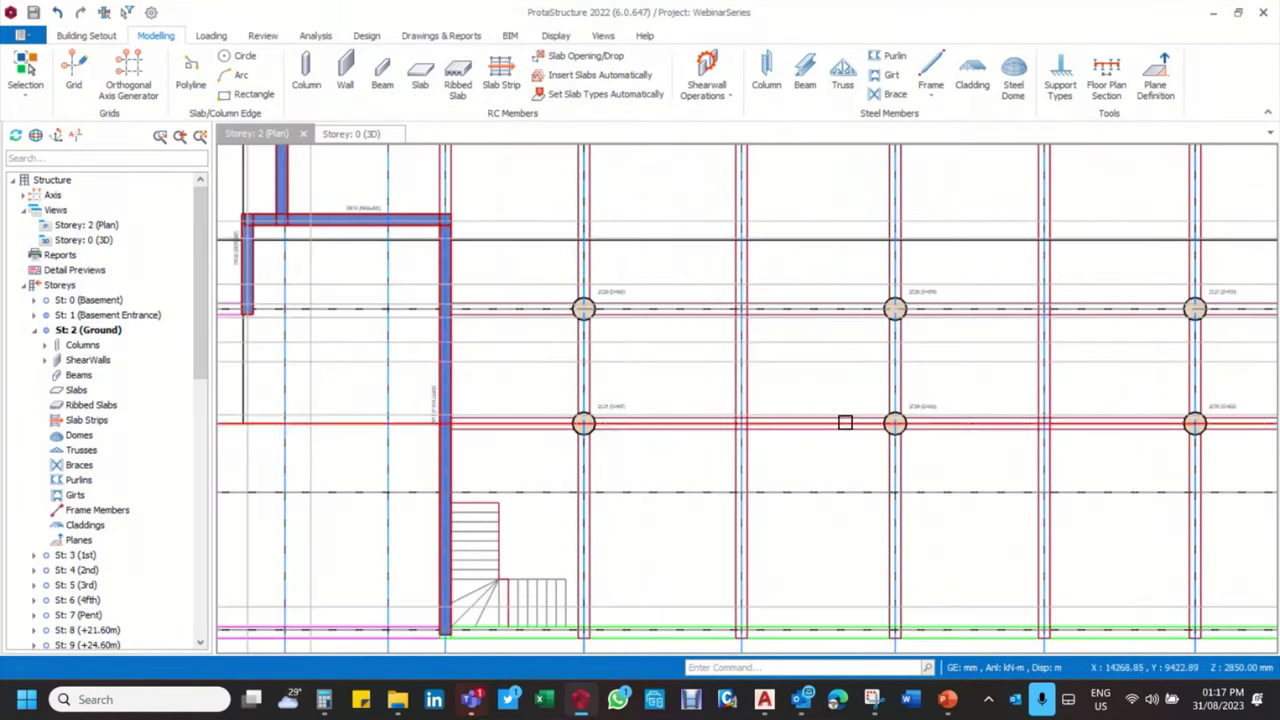
{"action": "scroll", "coordinate": [1000, 427], "scroll_direction": "down", "scroll_amount": 2}
{"action": "scroll", "coordinate": [1000, 427], "scroll_direction": "up", "scroll_amount": 2}
{"action": "scroll", "coordinate": [1000, 427], "scroll_direction": "down", "scroll_amount": 2}
{"action": "scroll", "coordinate": [1000, 427], "scroll_direction": "up", "scroll_amount": 1}
{"action": "scroll", "coordinate": [814, 237], "scroll_direction": "up", "scroll_amount": 1}
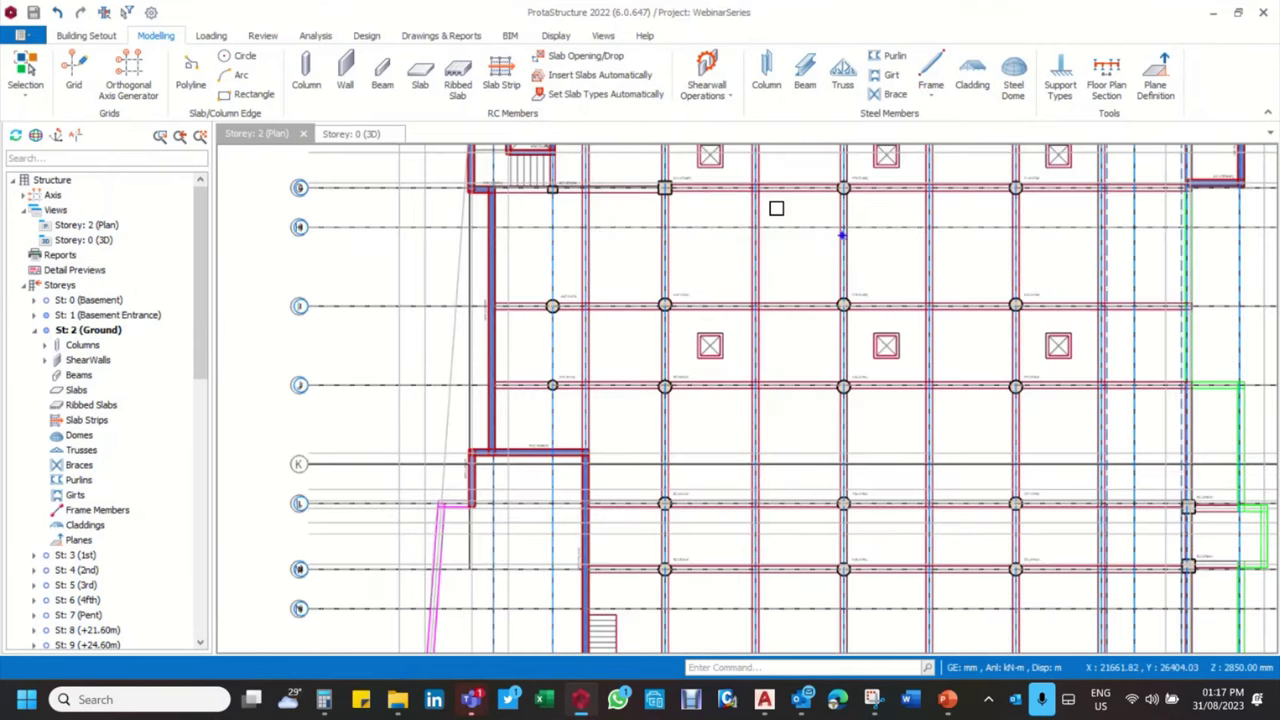
{"action": "scroll", "coordinate": [757, 491], "scroll_direction": "down", "scroll_amount": 1}
{"action": "scroll", "coordinate": [737, 506], "scroll_direction": "up", "scroll_amount": 3}
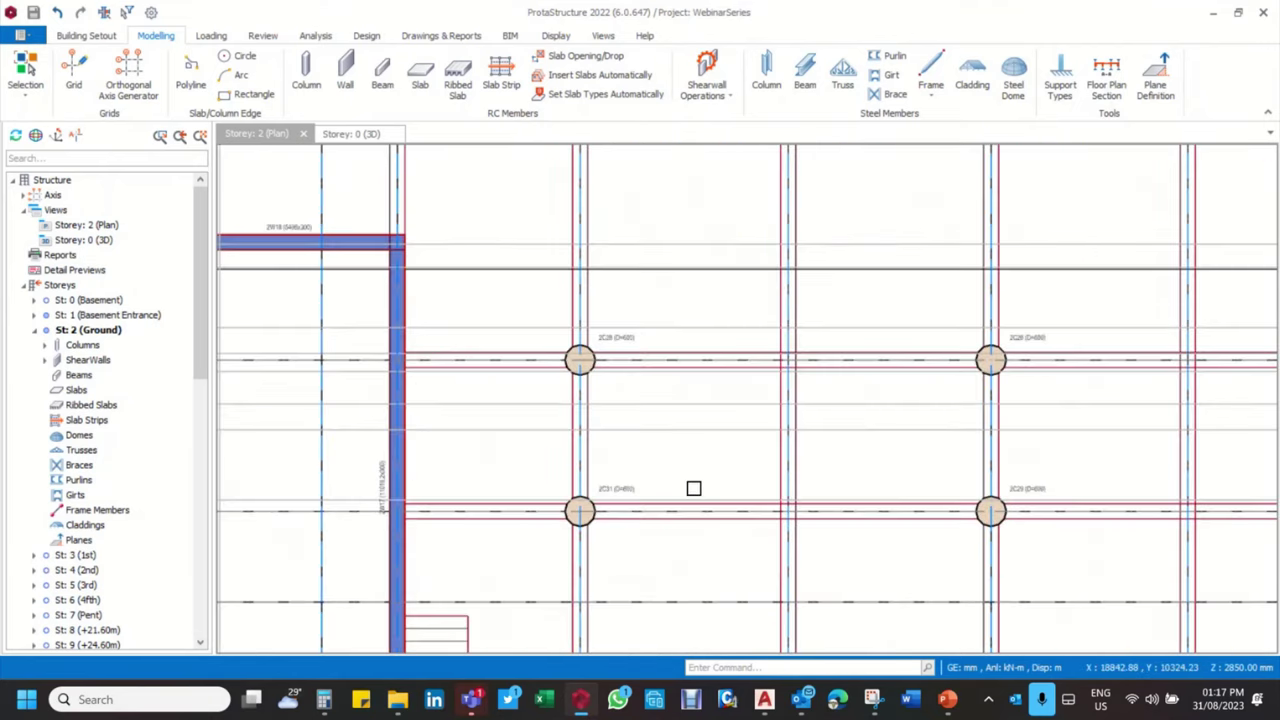
{"action": "scroll", "coordinate": [702, 487], "scroll_direction": "up", "scroll_amount": 2}
{"action": "scroll", "coordinate": [670, 505], "scroll_direction": "down", "scroll_amount": 2}
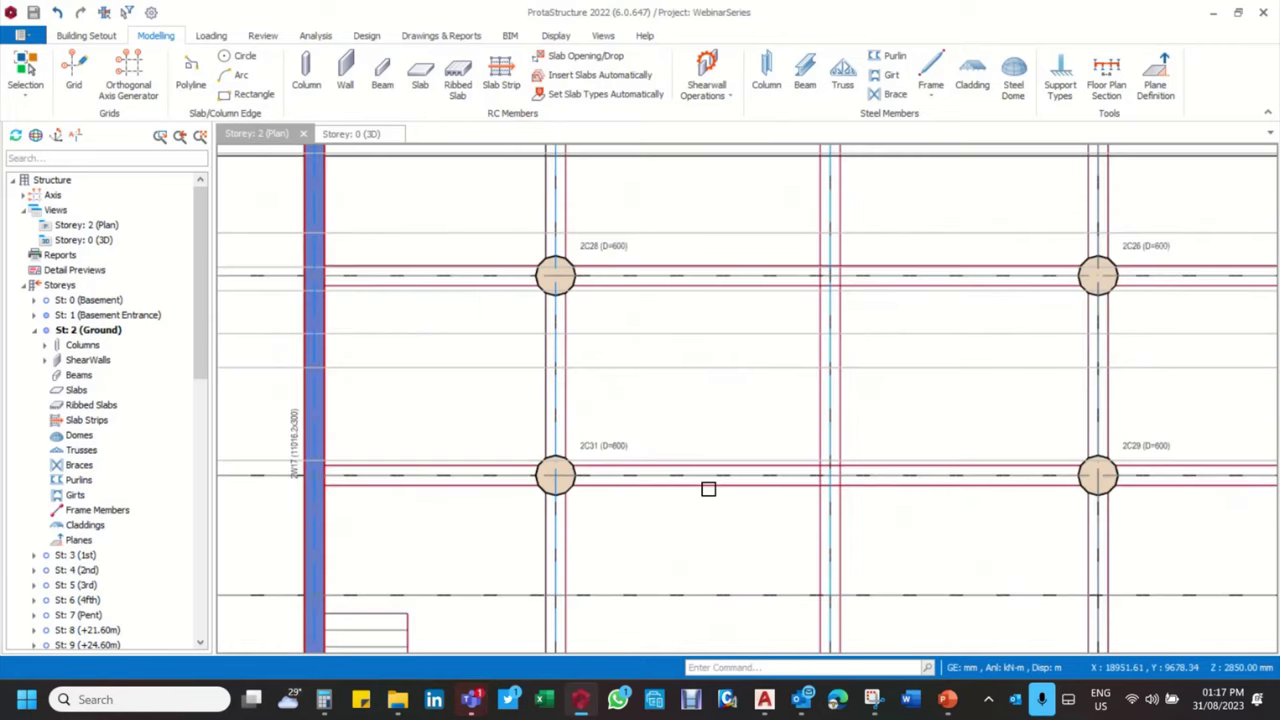
{"action": "left_click", "coordinate": [385, 75]}
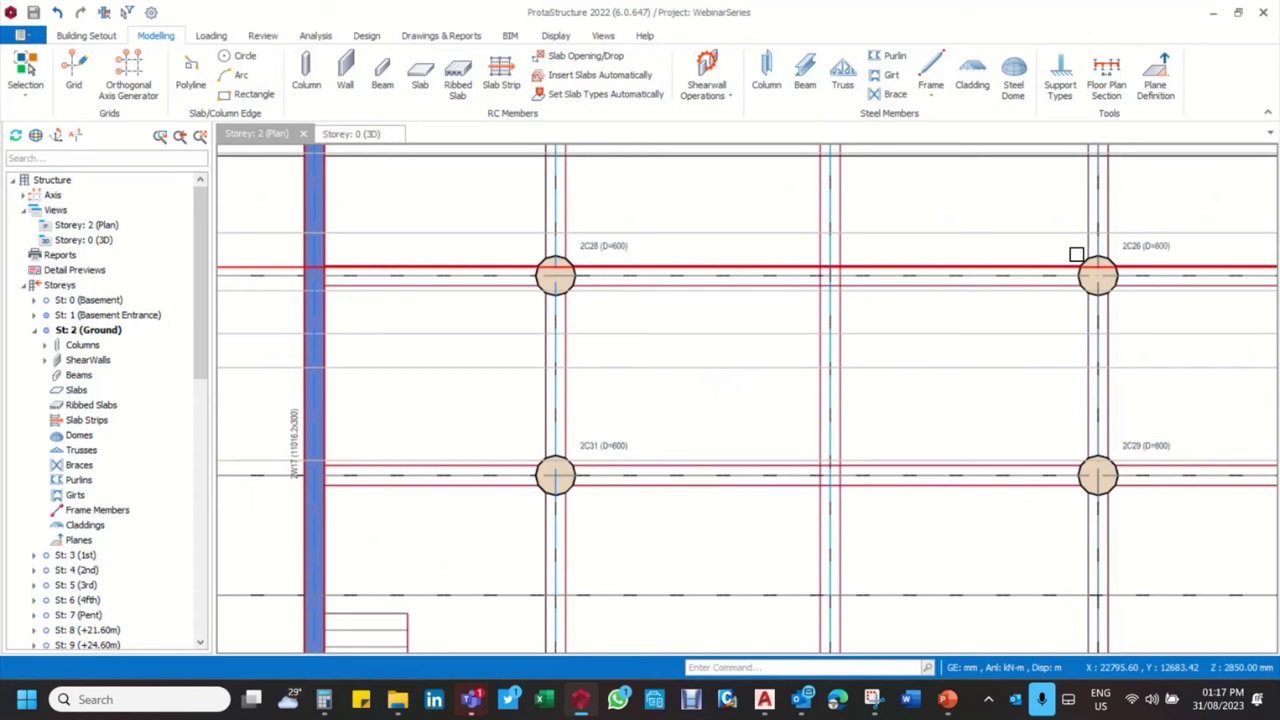
{"action": "left_click", "coordinate": [421, 78]}
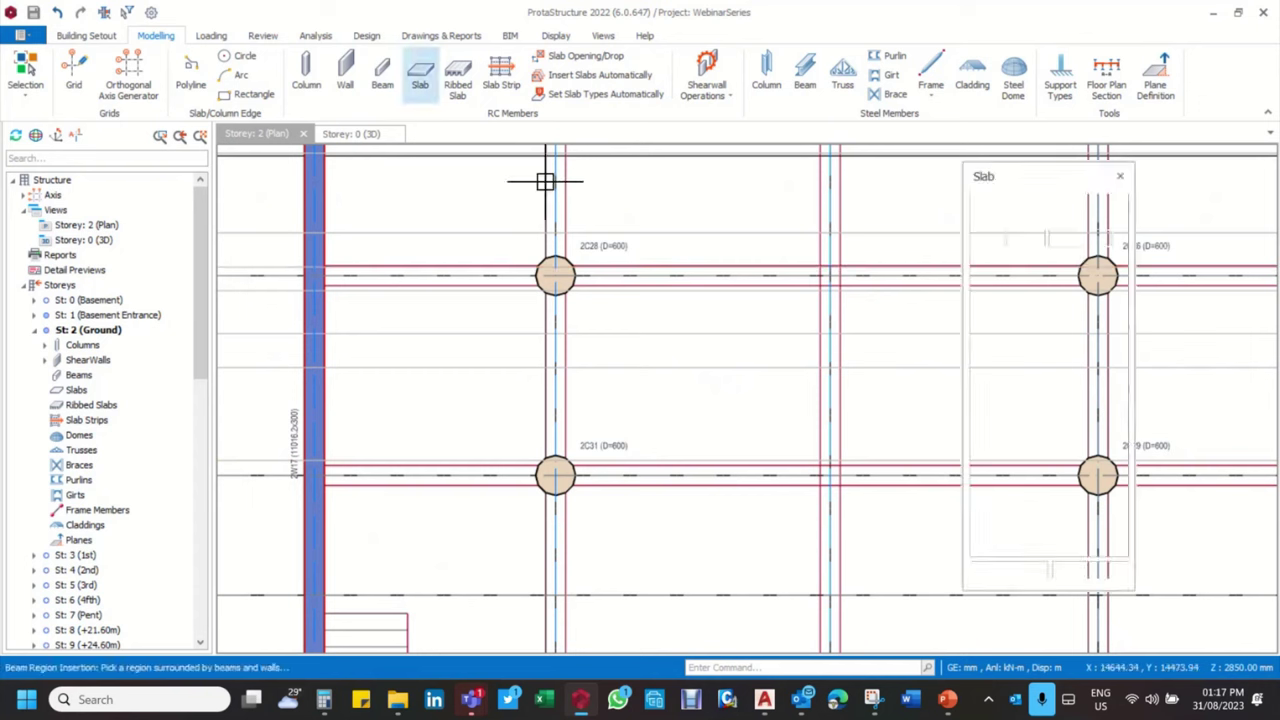
{"action": "left_click", "coordinate": [382, 72]}
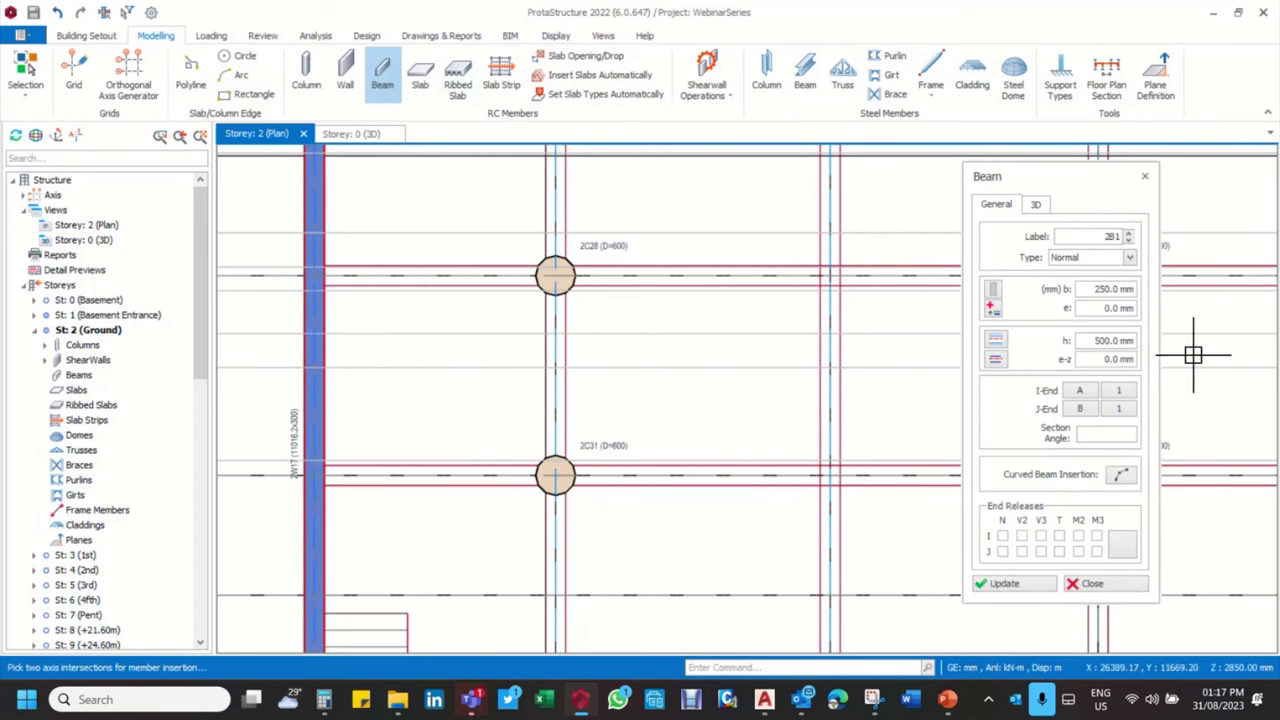
{"action": "left_click", "coordinate": [1098, 341]}
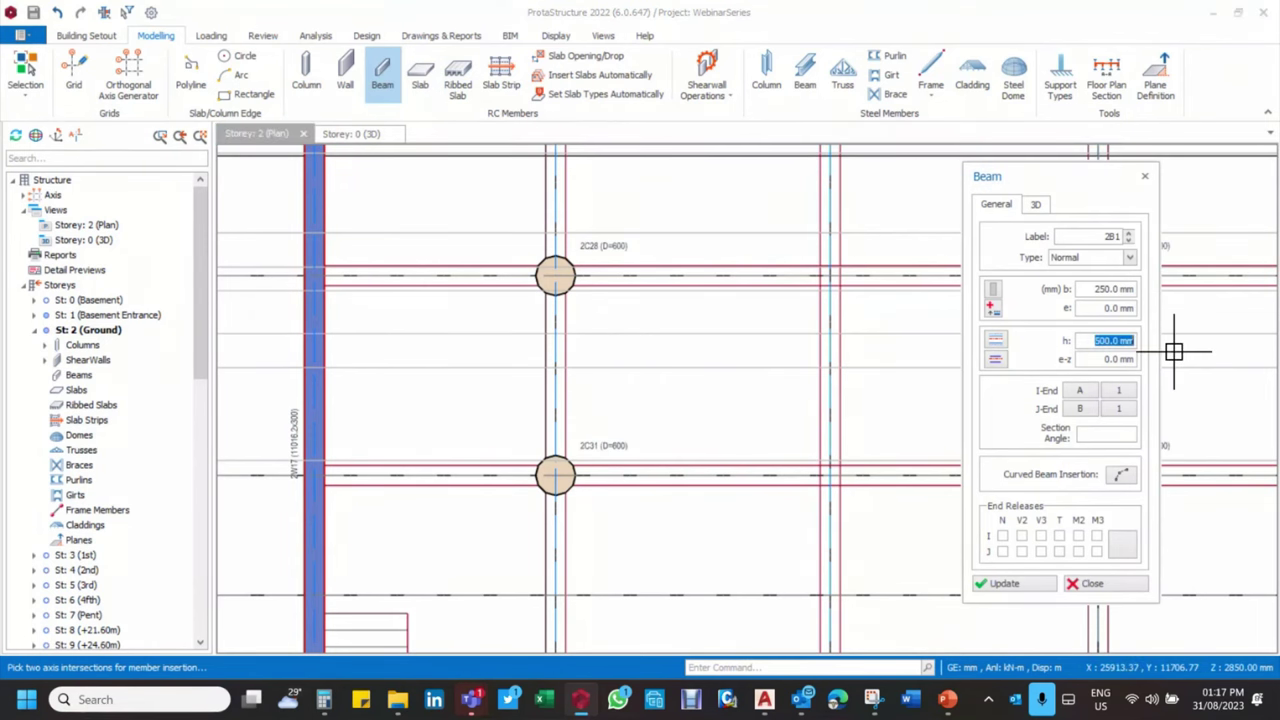
{"action": "type", "text": "750"}
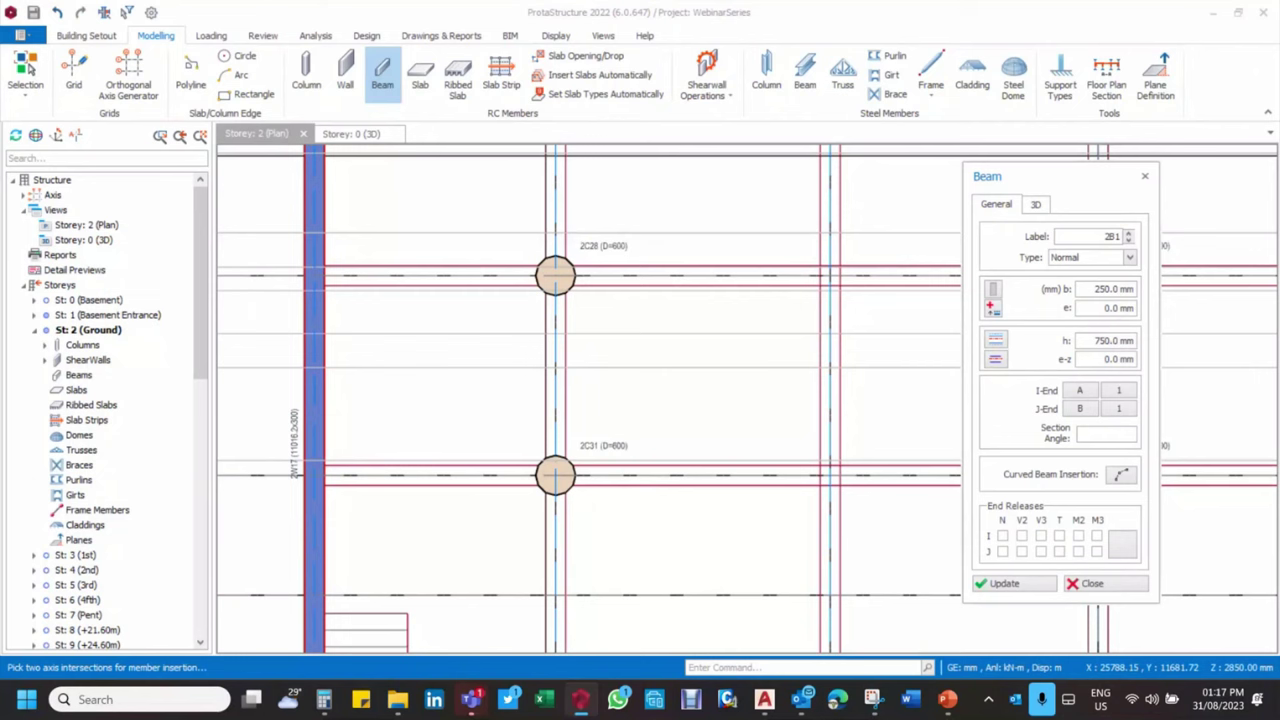
{"action": "key", "text": "Escape"}
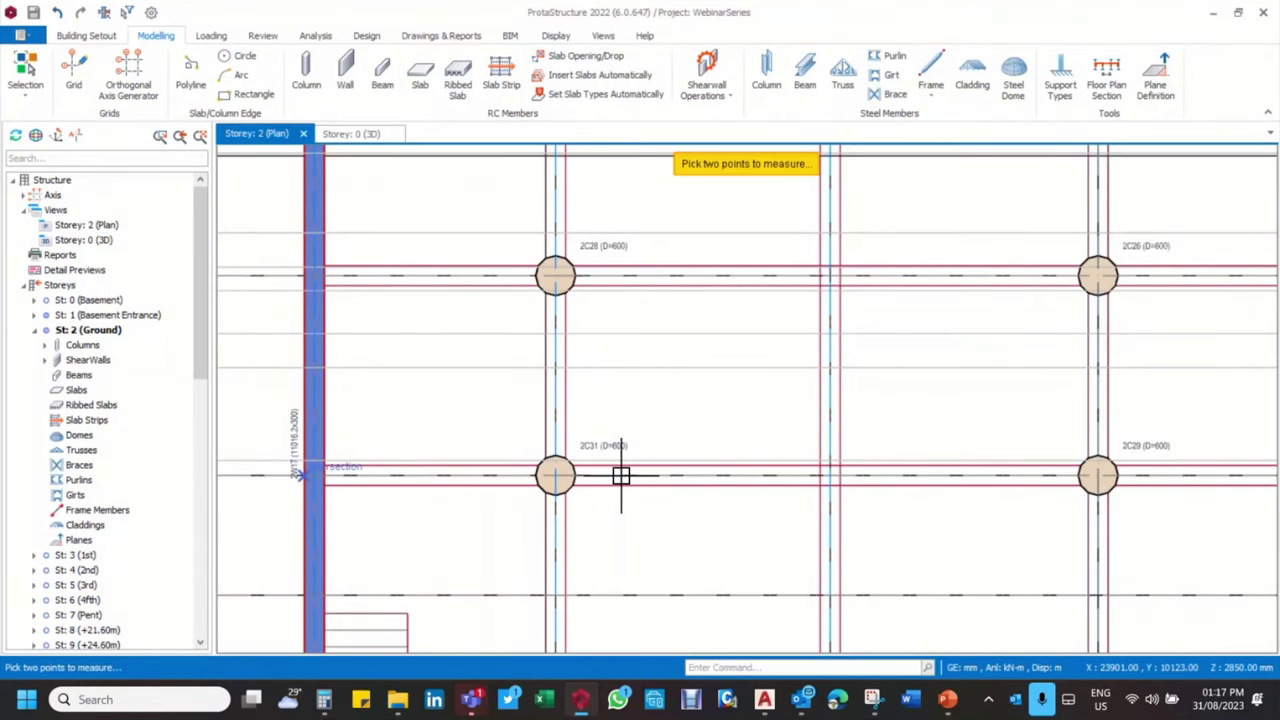
Measure the width between the two beam lines of the reference drawing beside column 2C31
{"action": "scroll", "coordinate": [621, 476], "scroll_direction": "up", "scroll_amount": 2}
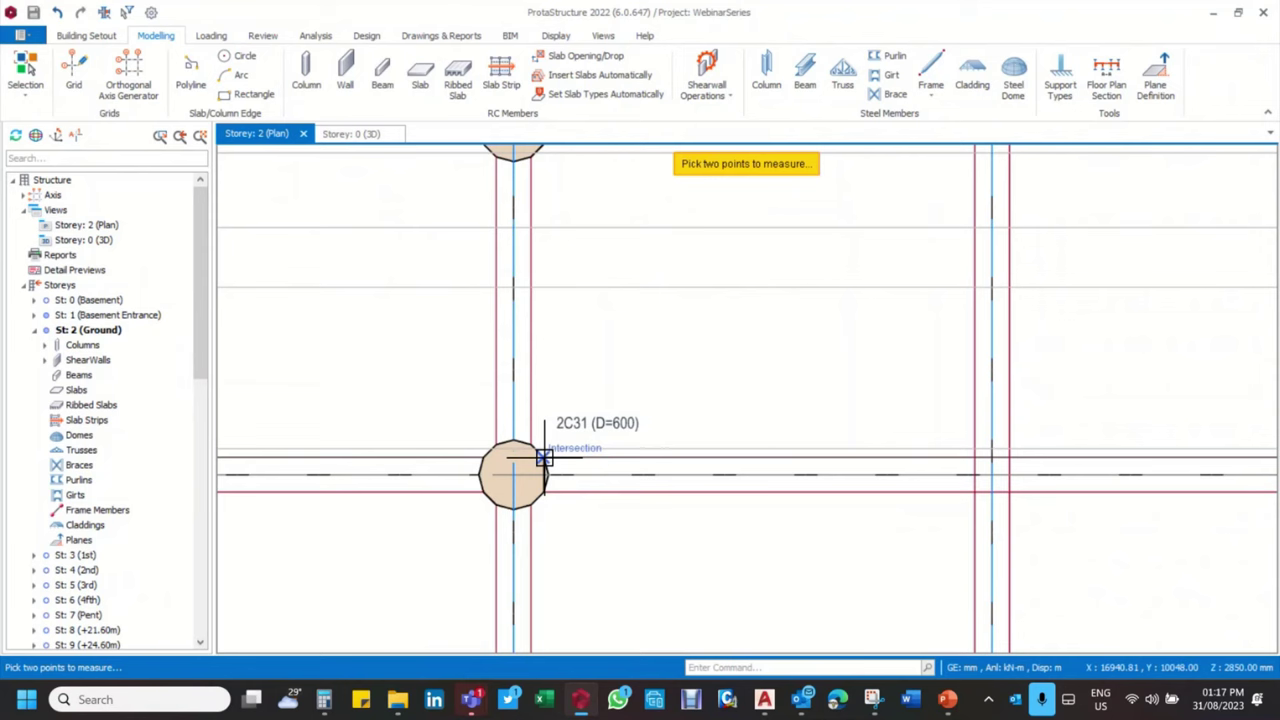
{"action": "left_click", "coordinate": [543, 457]}
{"action": "scroll", "coordinate": [563, 400], "scroll_direction": "down", "scroll_amount": 3}
{"action": "key", "text": "Escape"}
{"action": "scroll", "coordinate": [600, 457], "scroll_direction": "down", "scroll_amount": 1}
{"action": "scroll", "coordinate": [609, 361], "scroll_direction": "up", "scroll_amount": 2}
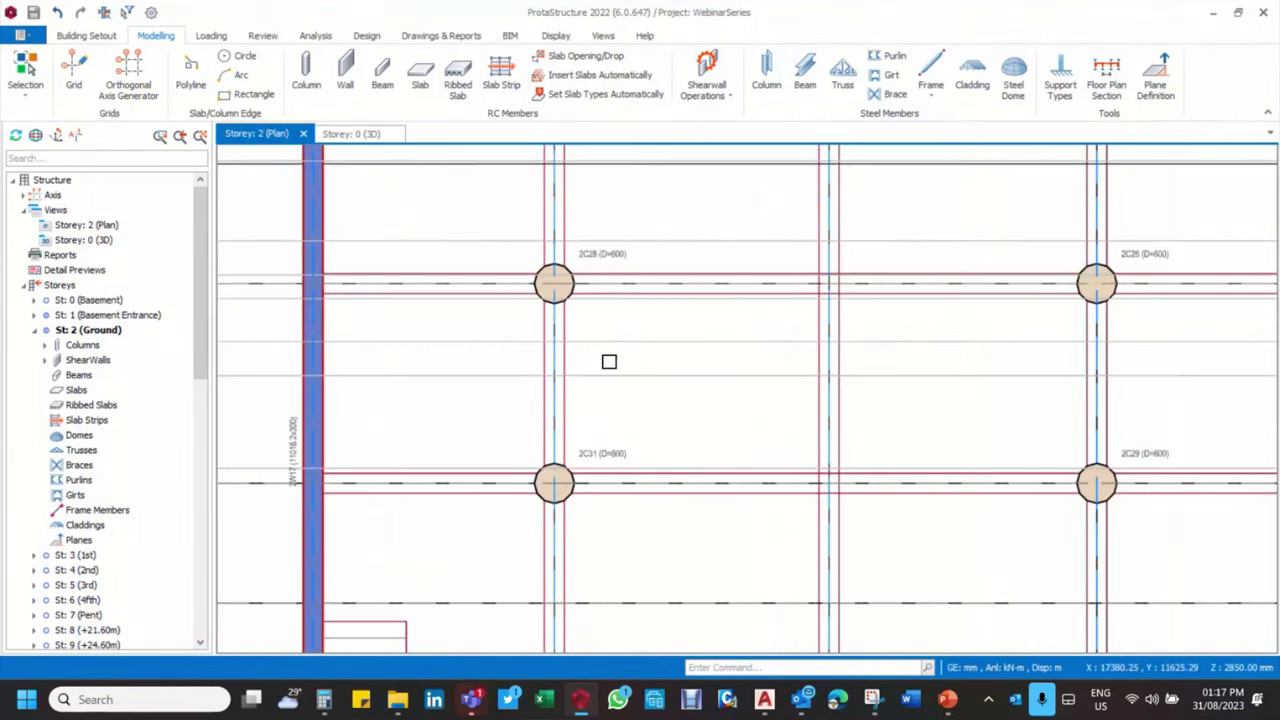
{"action": "right_click", "coordinate": [609, 361]}
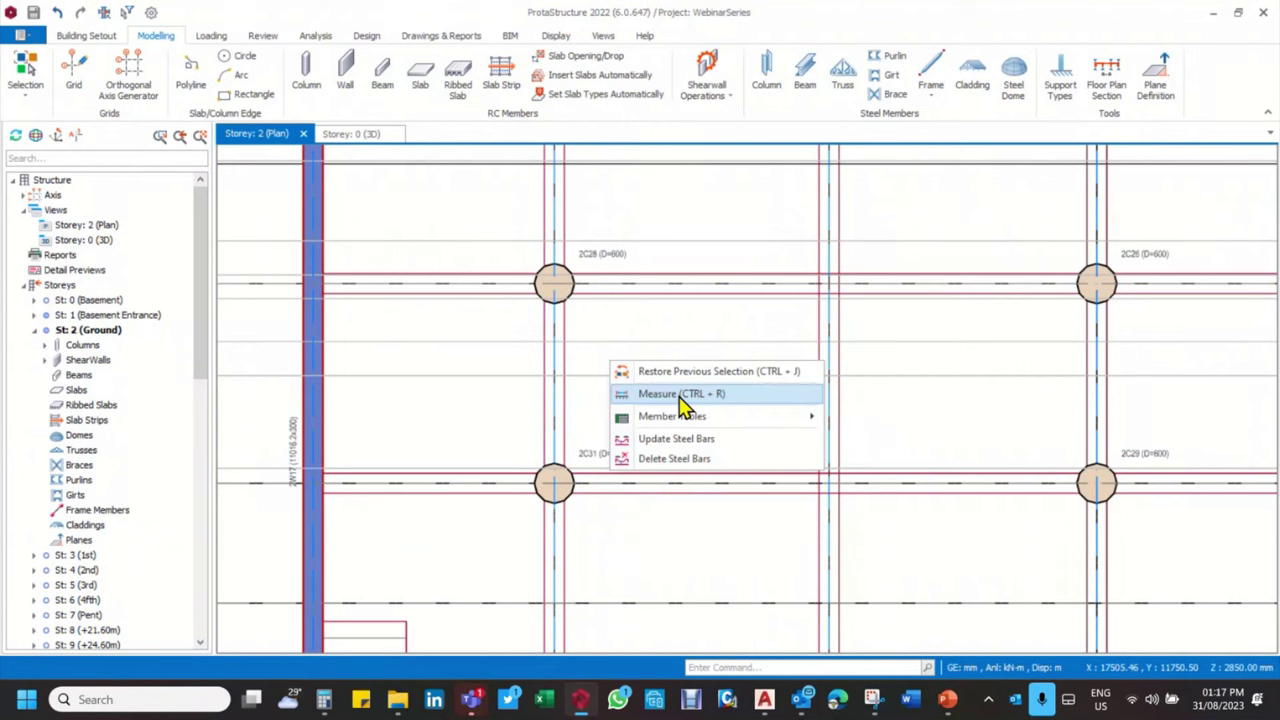
{"action": "key", "text": "Escape"}
Insert 300 x 750 mm beams along axis M from the basement wall on axis 3 to column 2C2 at axis 11
{"action": "left_click", "coordinate": [381, 80]}
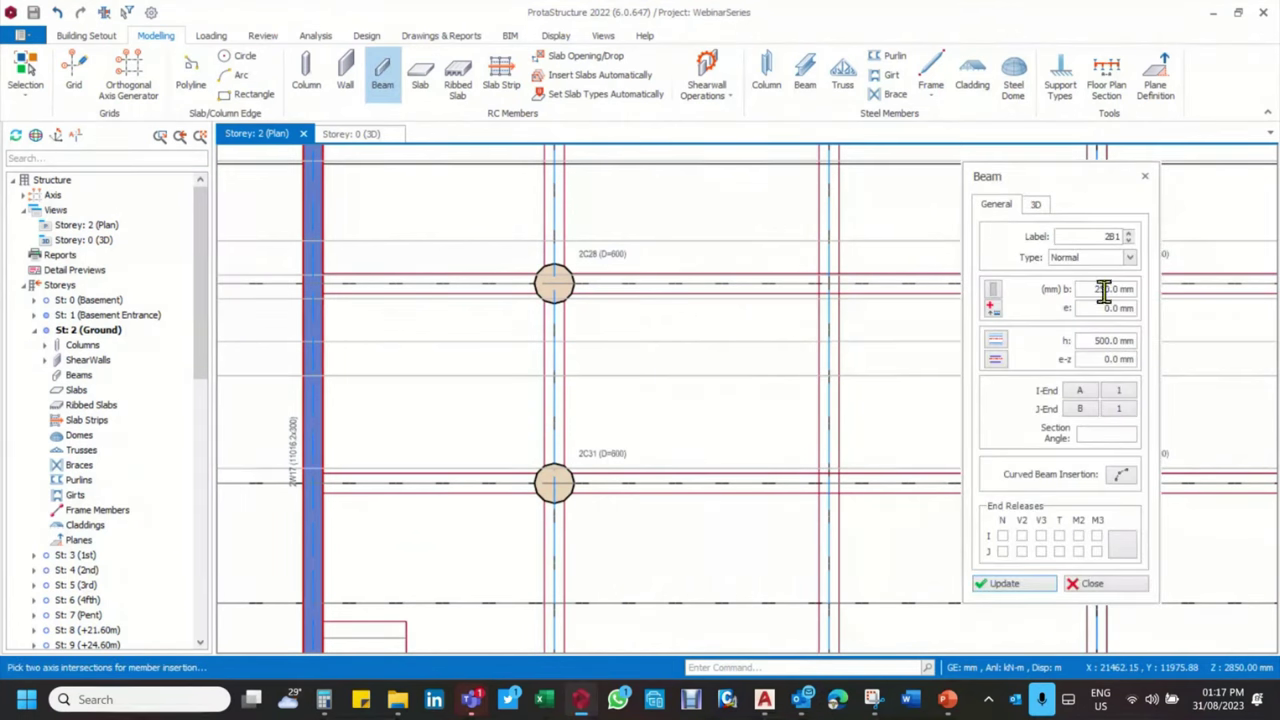
{"action": "left_click", "coordinate": [1100, 341]}
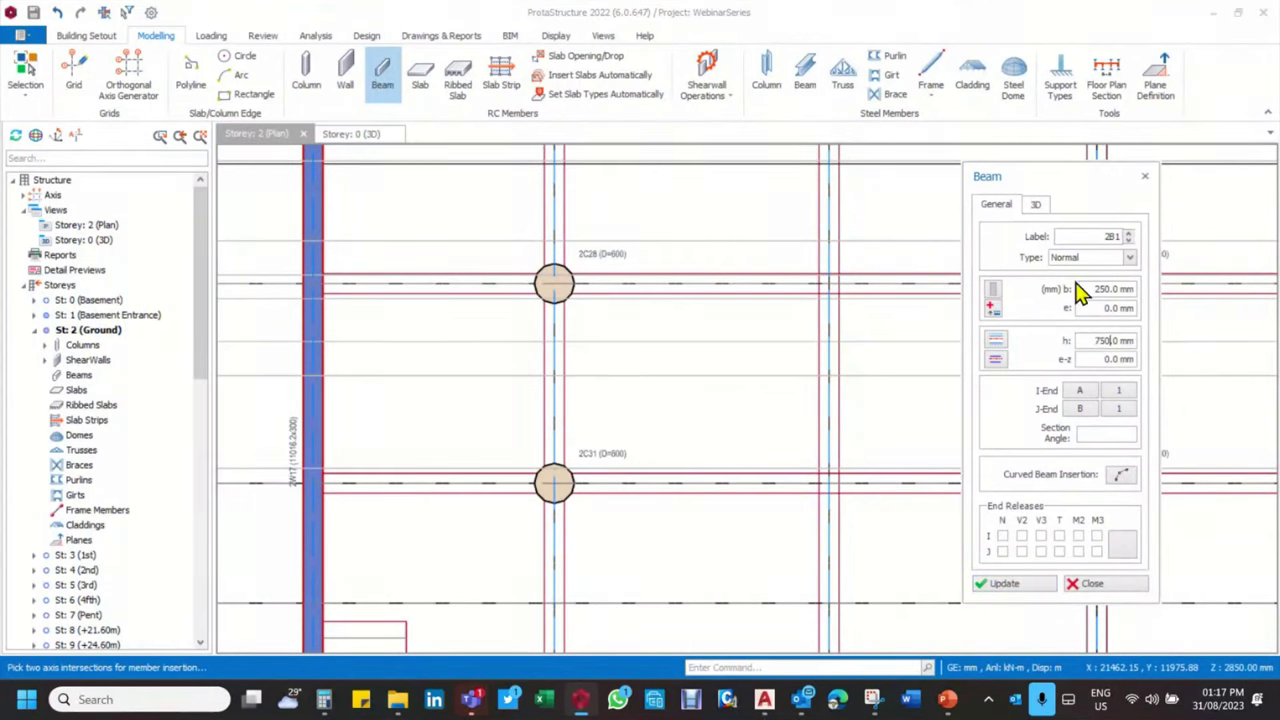
{"action": "left_click_drag", "start_coordinate": [1094, 289], "coordinate": [1157, 283]}
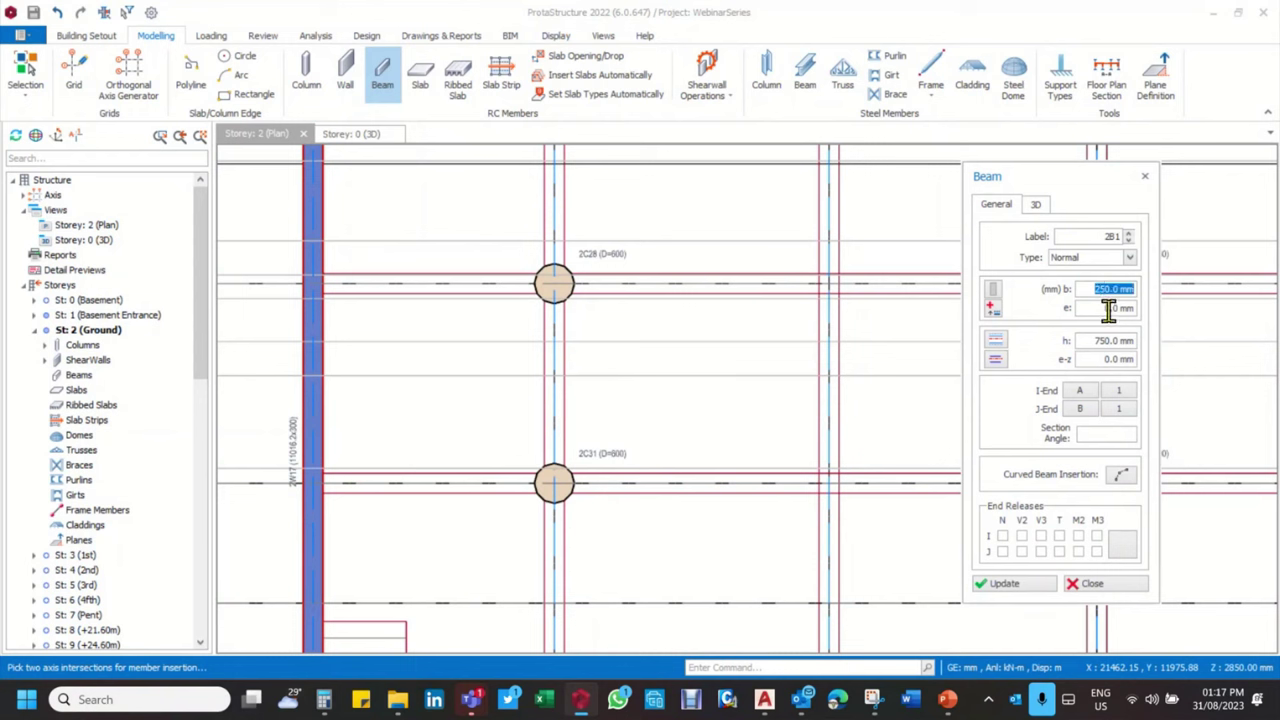
{"action": "scroll", "coordinate": [409, 371], "scroll_direction": "down", "scroll_amount": 2}
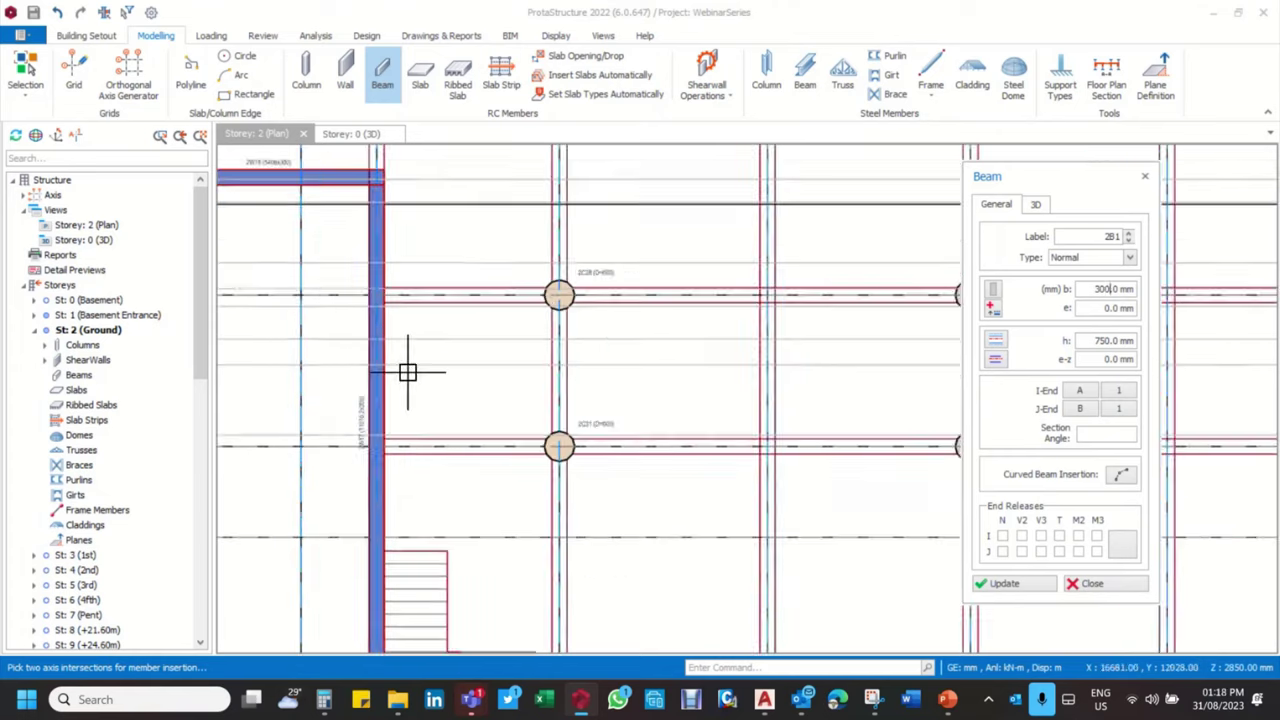
{"action": "scroll", "coordinate": [429, 434], "scroll_direction": "up", "scroll_amount": 4}
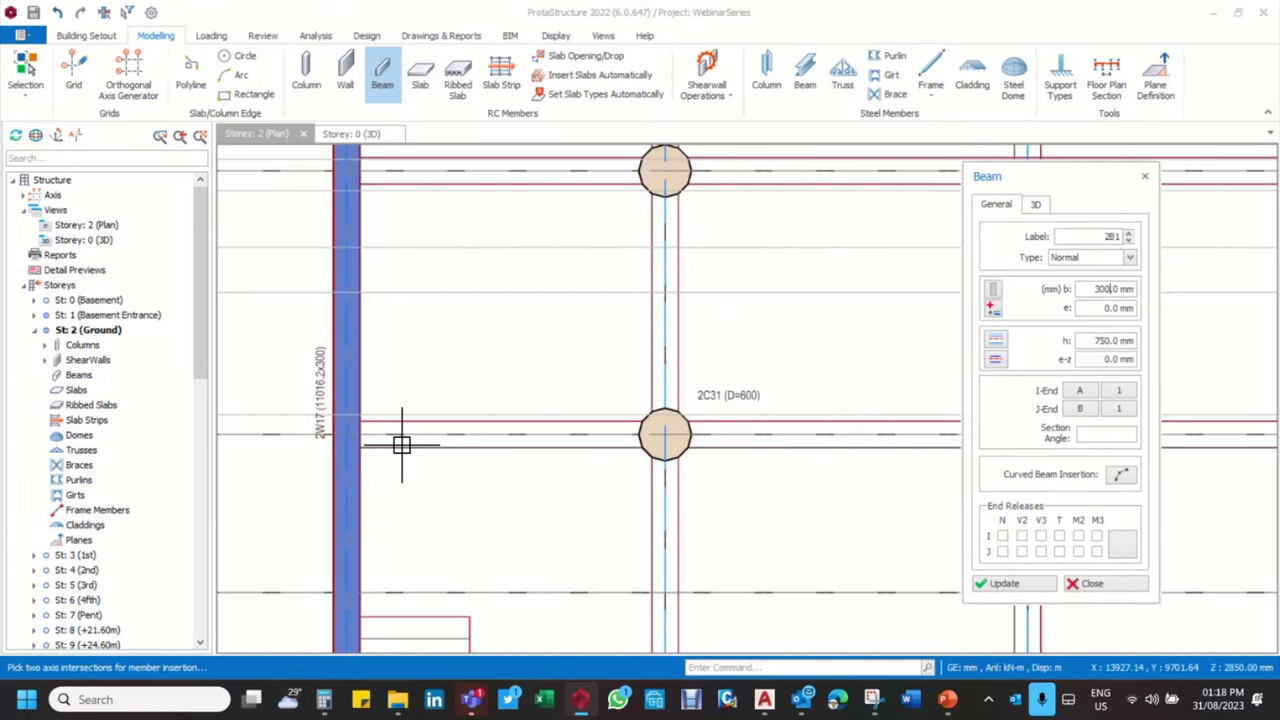
{"action": "left_click", "coordinate": [344, 438]}
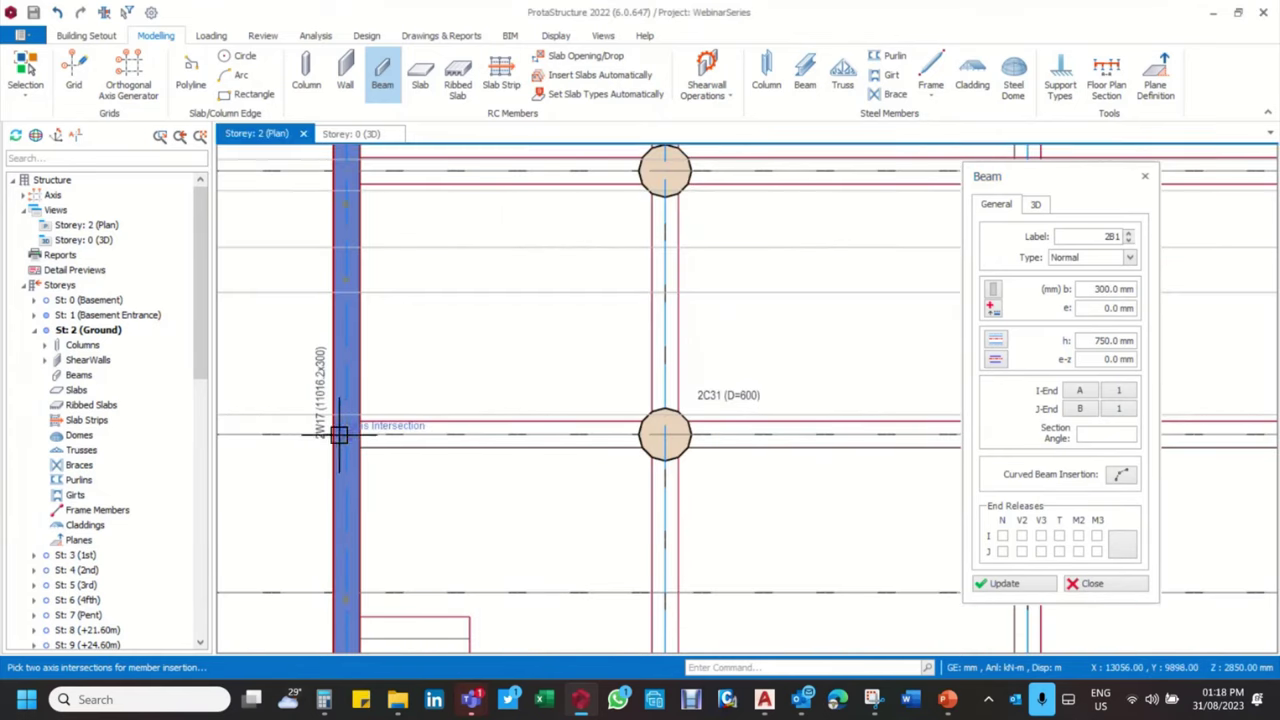
{"action": "scroll", "coordinate": [330, 437], "scroll_direction": "down", "scroll_amount": 5}
{"action": "scroll", "coordinate": [640, 440], "scroll_direction": "up", "scroll_amount": 6}
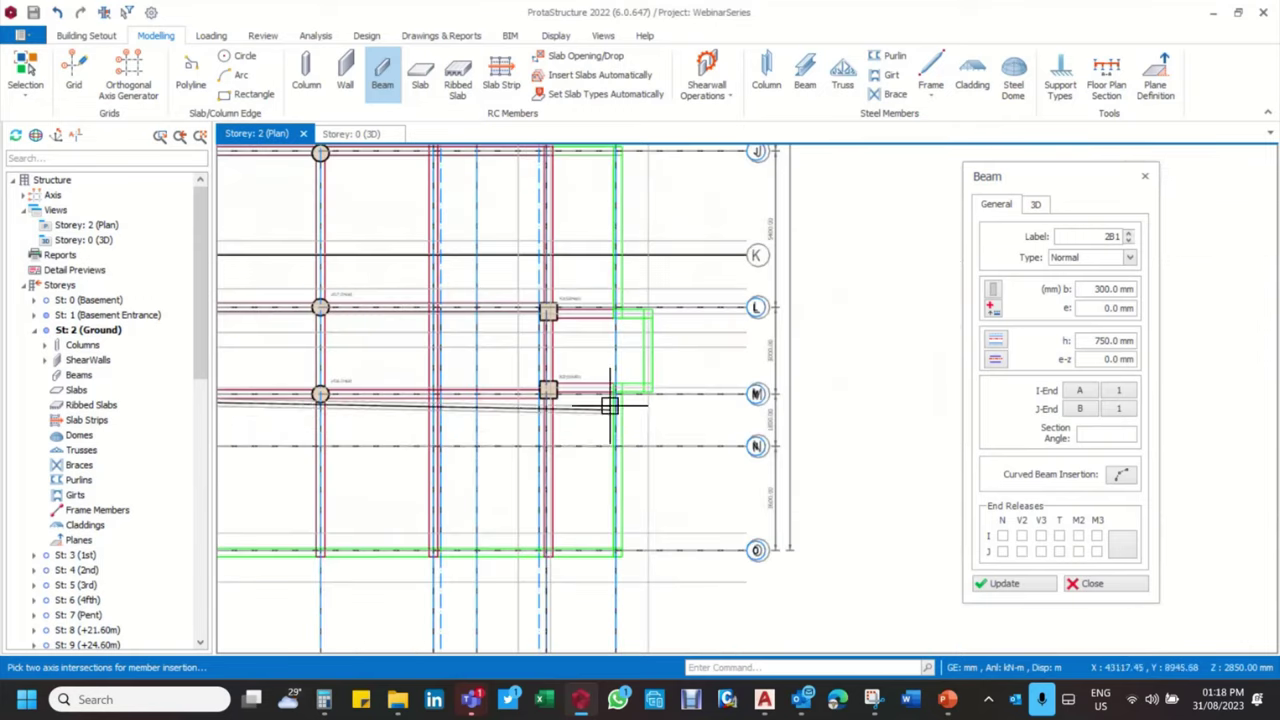
{"action": "left_click", "coordinate": [449, 377]}
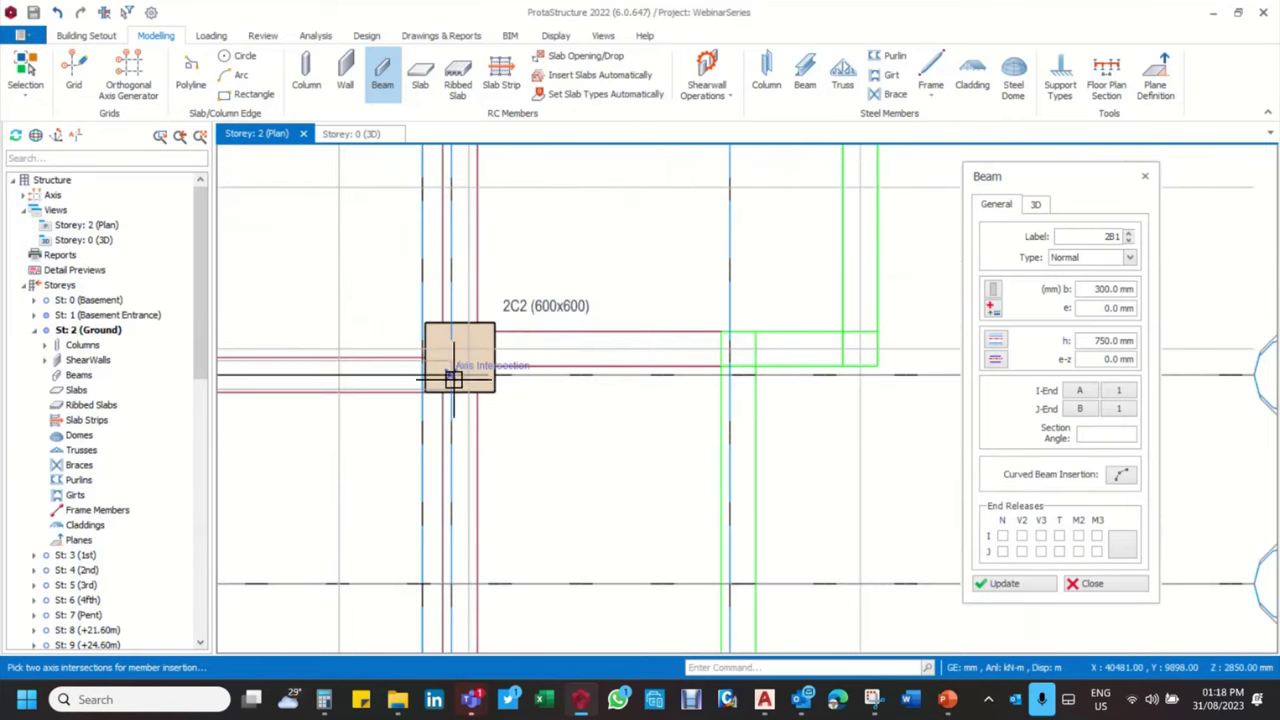
{"action": "scroll", "coordinate": [842, 465], "scroll_direction": "down", "scroll_amount": 4}
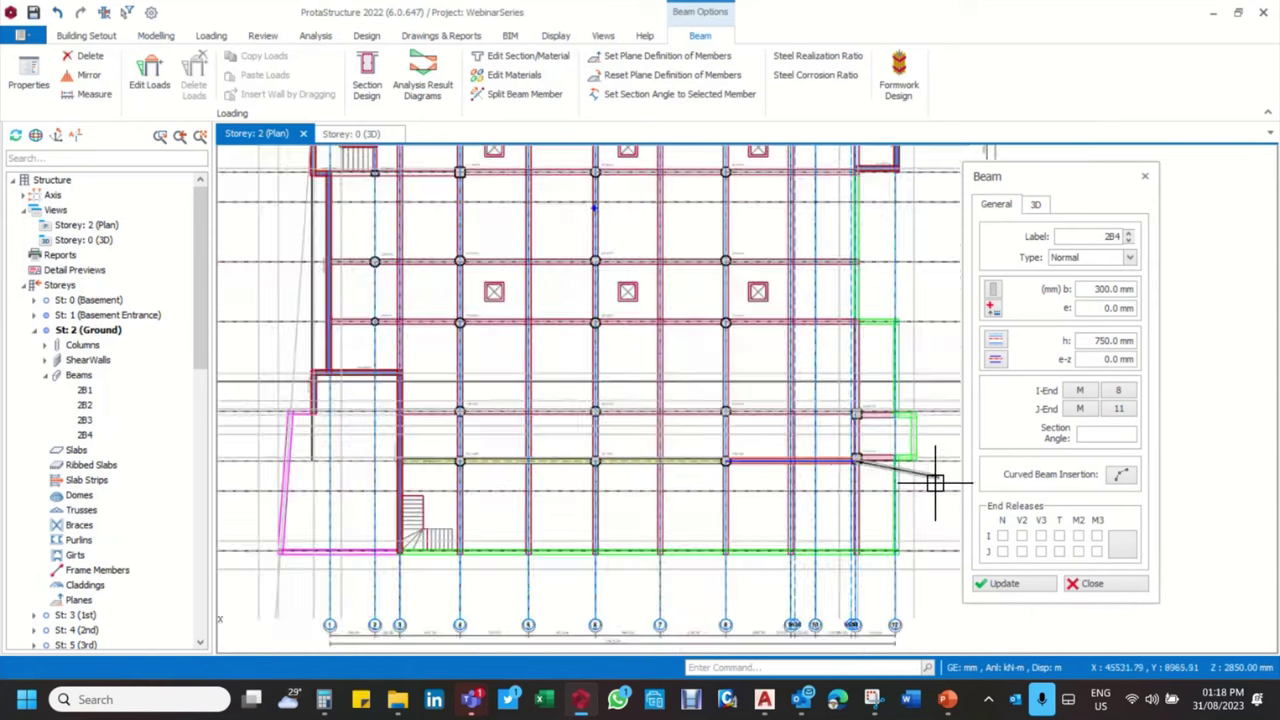
Add 300 x 750 mm beams along axis L from the basement wall on axis 3 to the square column at axis 11
{"action": "scroll", "coordinate": [689, 484], "scroll_direction": "up", "scroll_amount": 5}
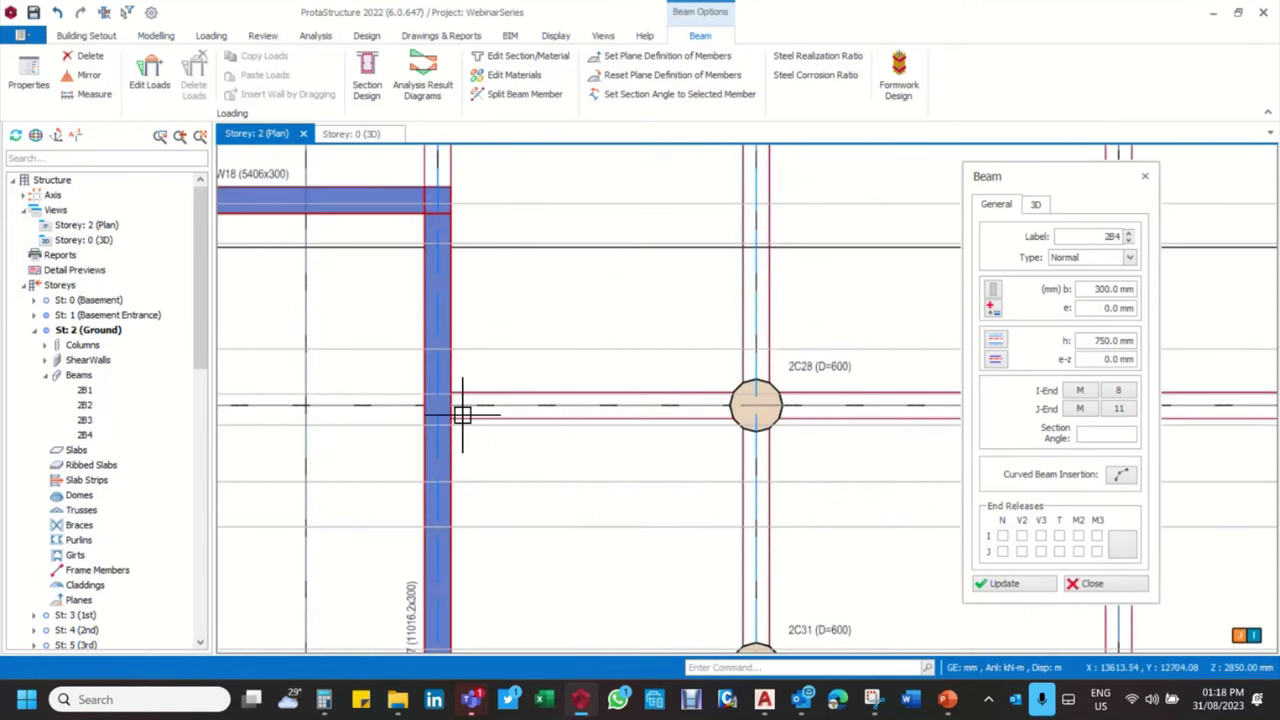
{"action": "scroll", "coordinate": [394, 413], "scroll_direction": "down", "scroll_amount": 2}
{"action": "scroll", "coordinate": [371, 409], "scroll_direction": "down", "scroll_amount": 2}
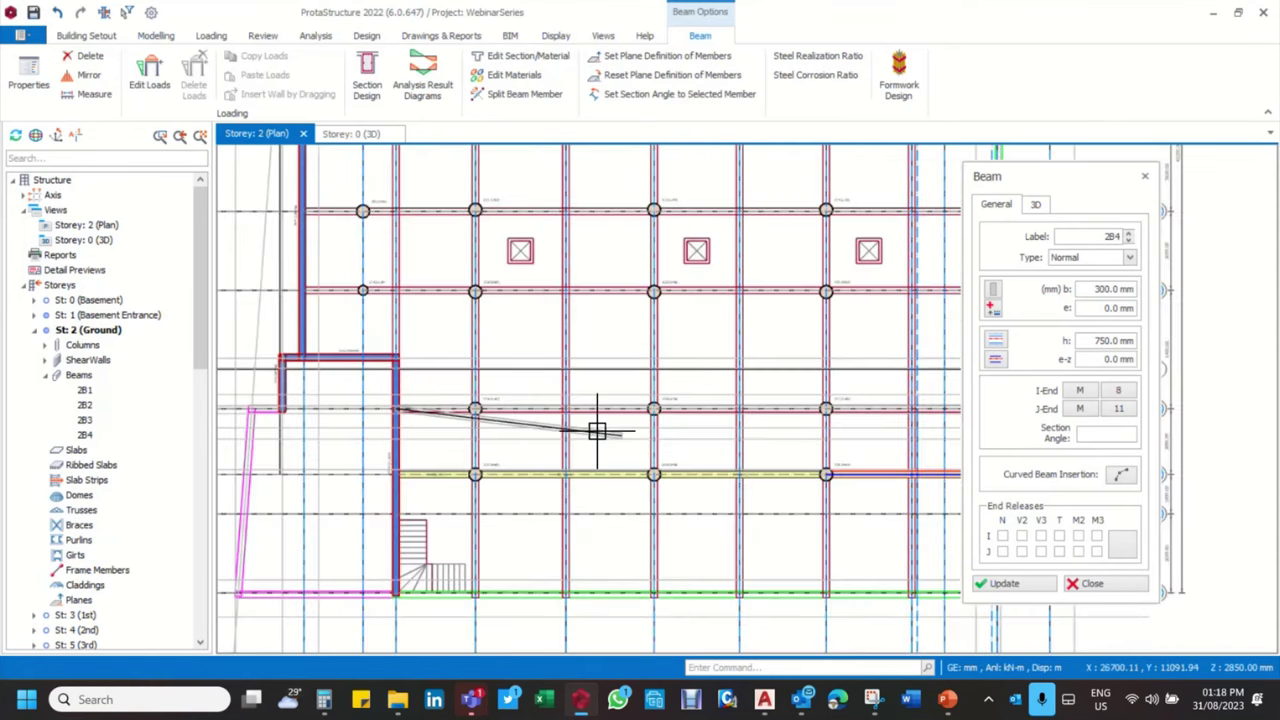
{"action": "scroll", "coordinate": [597, 431], "scroll_direction": "up", "scroll_amount": 4}
{"action": "left_click", "coordinate": [883, 411]}
{"action": "scroll", "coordinate": [851, 471], "scroll_direction": "down", "scroll_amount": 3}
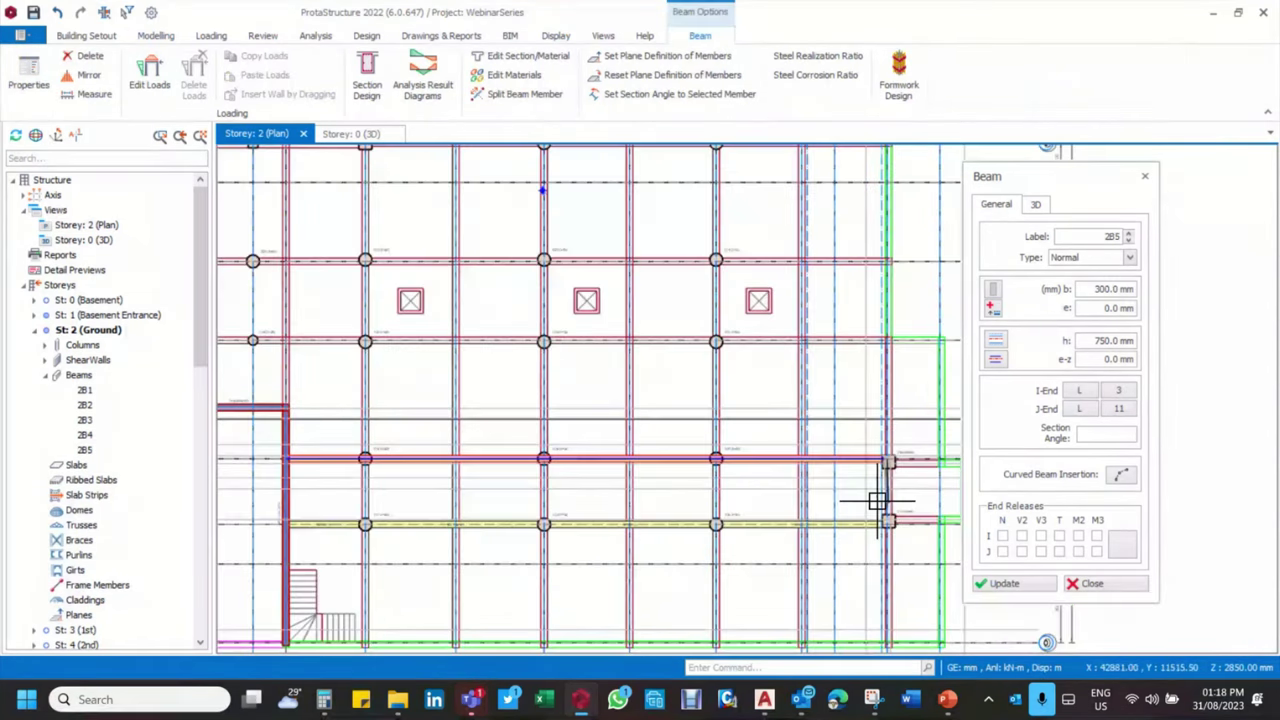
Add 300 x 750 mm beams along axis J from the basement wall on axis 1 to axis 11
{"action": "scroll", "coordinate": [429, 371], "scroll_direction": "down", "scroll_amount": 2}
{"action": "scroll", "coordinate": [329, 366], "scroll_direction": "up", "scroll_amount": 5}
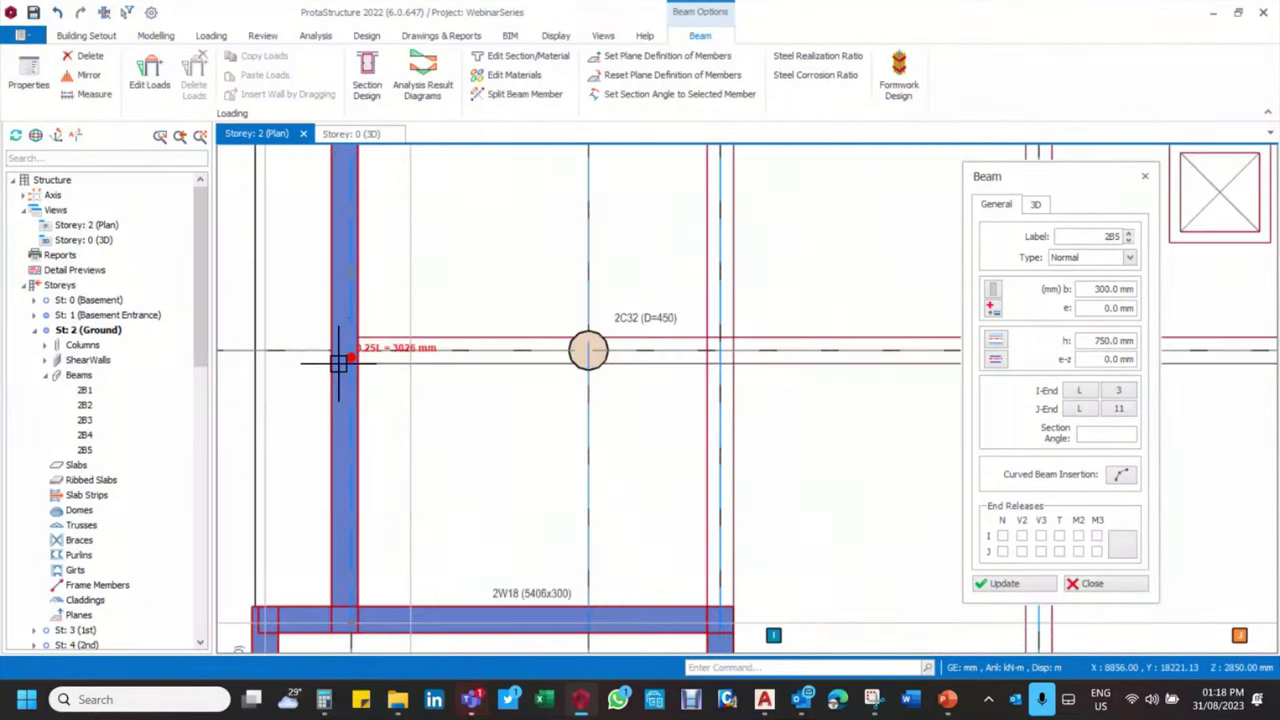
{"action": "scroll", "coordinate": [340, 353], "scroll_direction": "up", "scroll_amount": 2}
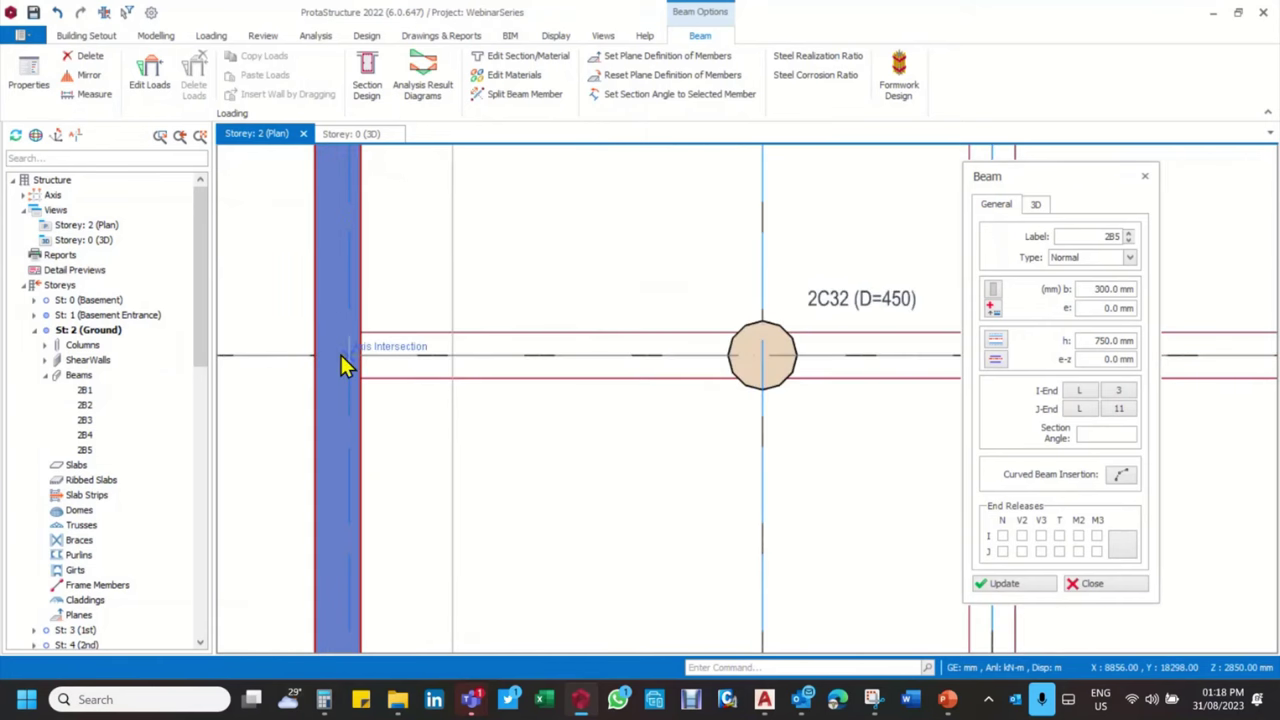
{"action": "scroll", "coordinate": [345, 358], "scroll_direction": "down", "scroll_amount": 6}
{"action": "scroll", "coordinate": [686, 366], "scroll_direction": "up", "scroll_amount": 6}
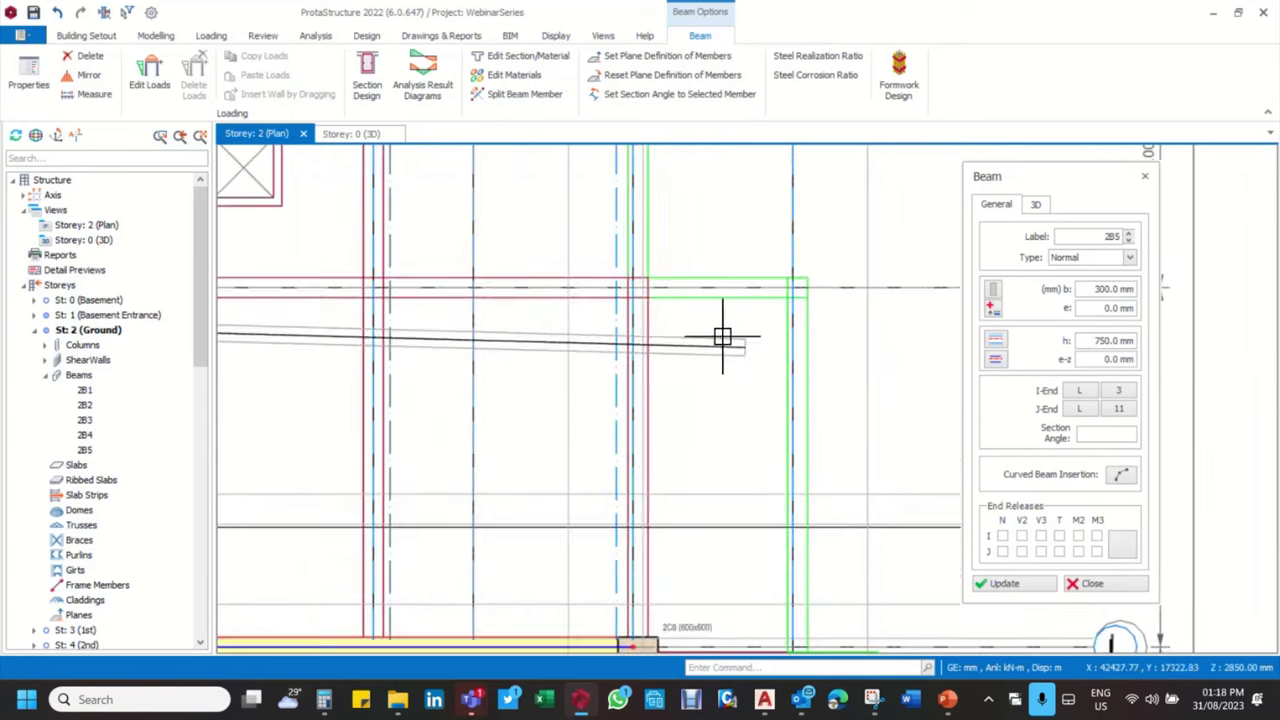
{"action": "left_click", "coordinate": [645, 291]}
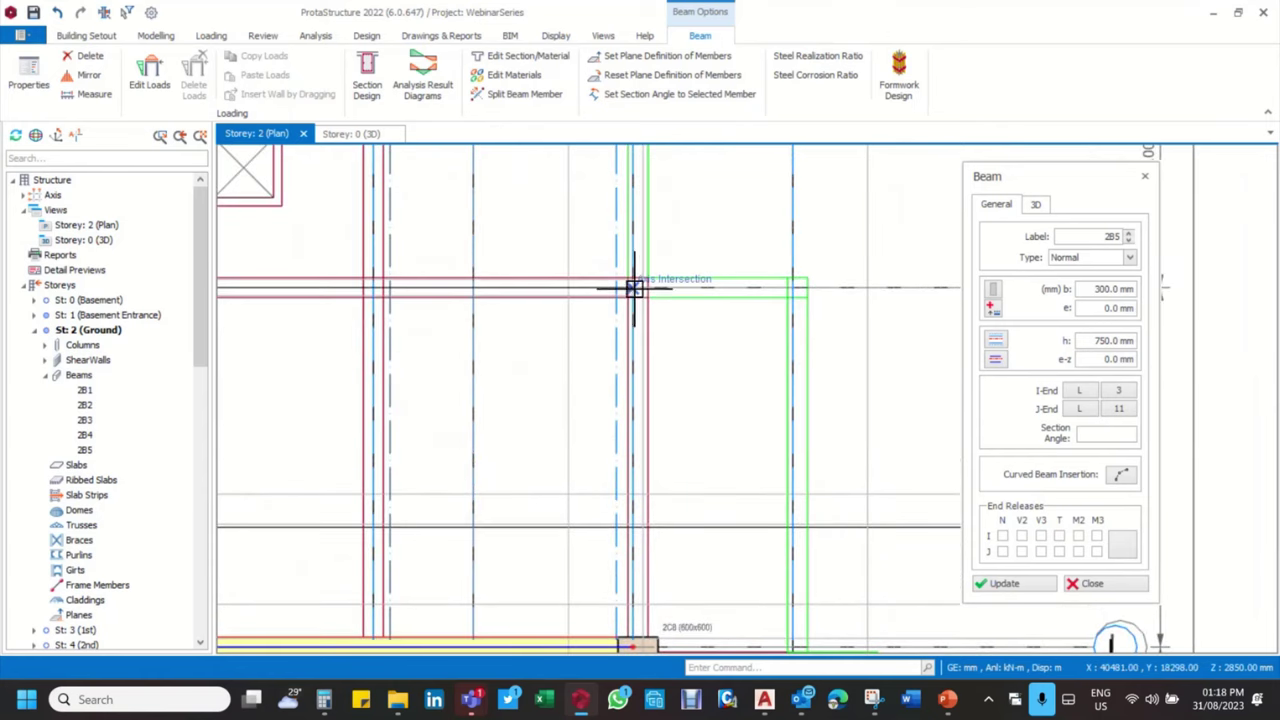
{"action": "key", "text": "Escape"}
Examine where the axis J beam ends at axis 11 and the wall corner near axis G, and leave beam insertion
{"action": "scroll", "coordinate": [765, 368], "scroll_direction": "down", "scroll_amount": 5}
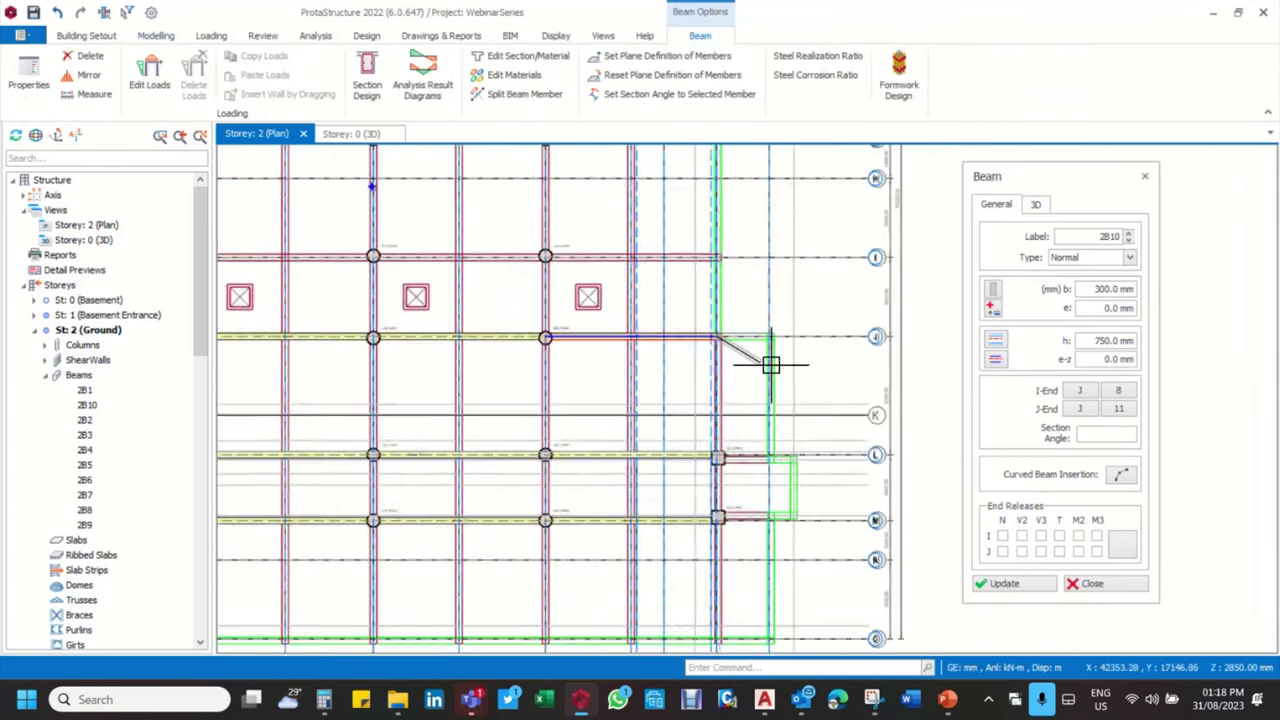
{"action": "scroll", "coordinate": [760, 360], "scroll_direction": "up", "scroll_amount": 6}
{"action": "scroll", "coordinate": [844, 393], "scroll_direction": "down", "scroll_amount": 2}
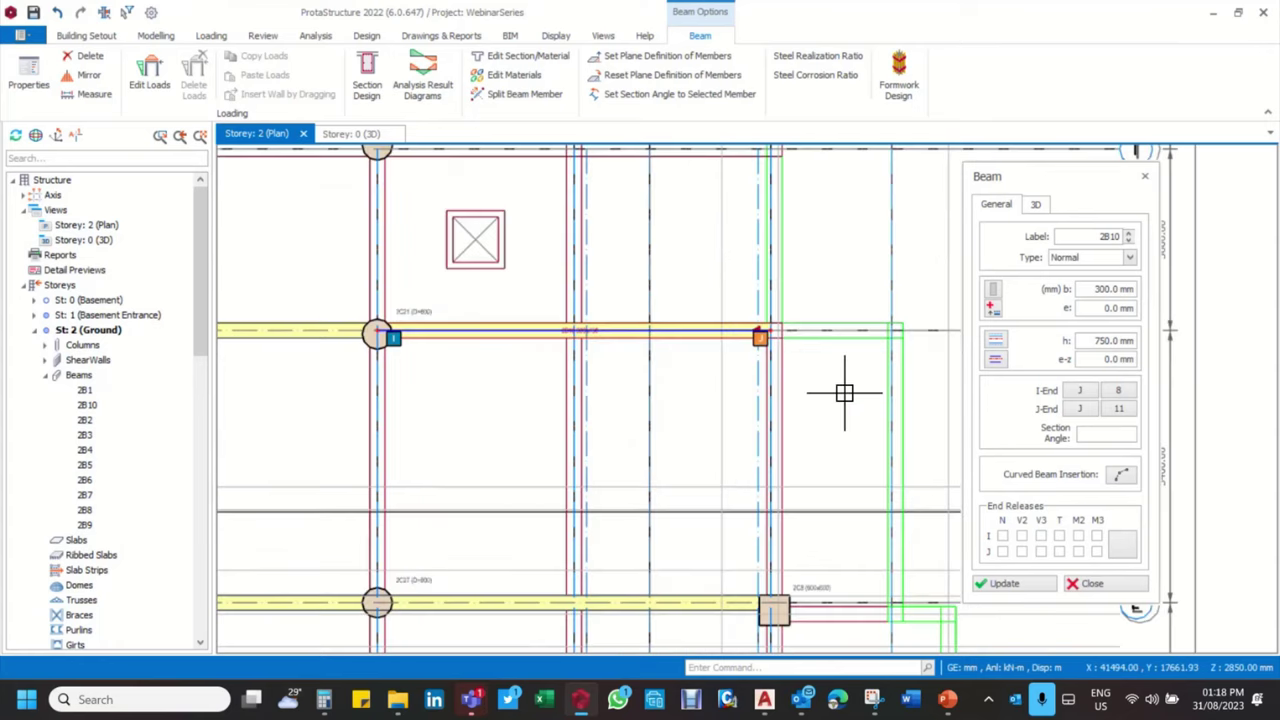
{"action": "scroll", "coordinate": [820, 405], "scroll_direction": "down", "scroll_amount": 3}
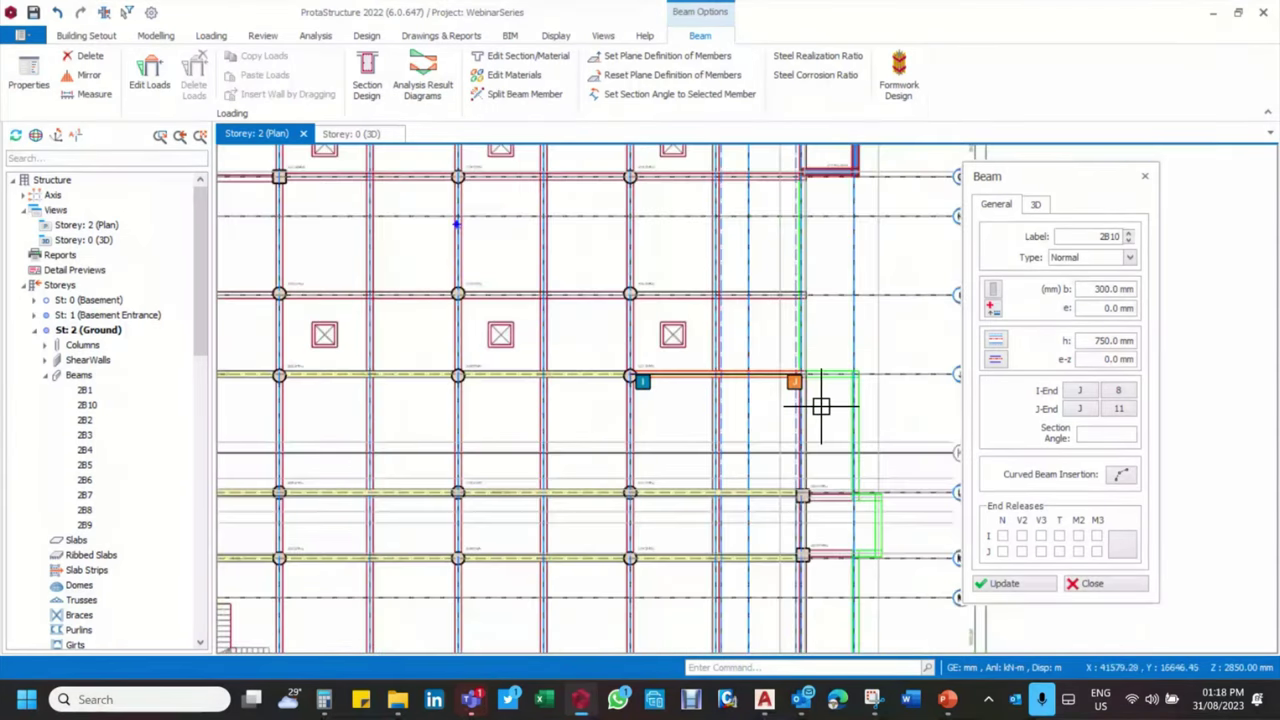
{"action": "scroll", "coordinate": [785, 390], "scroll_direction": "up", "scroll_amount": 2}
{"action": "scroll", "coordinate": [773, 381], "scroll_direction": "down", "scroll_amount": 2}
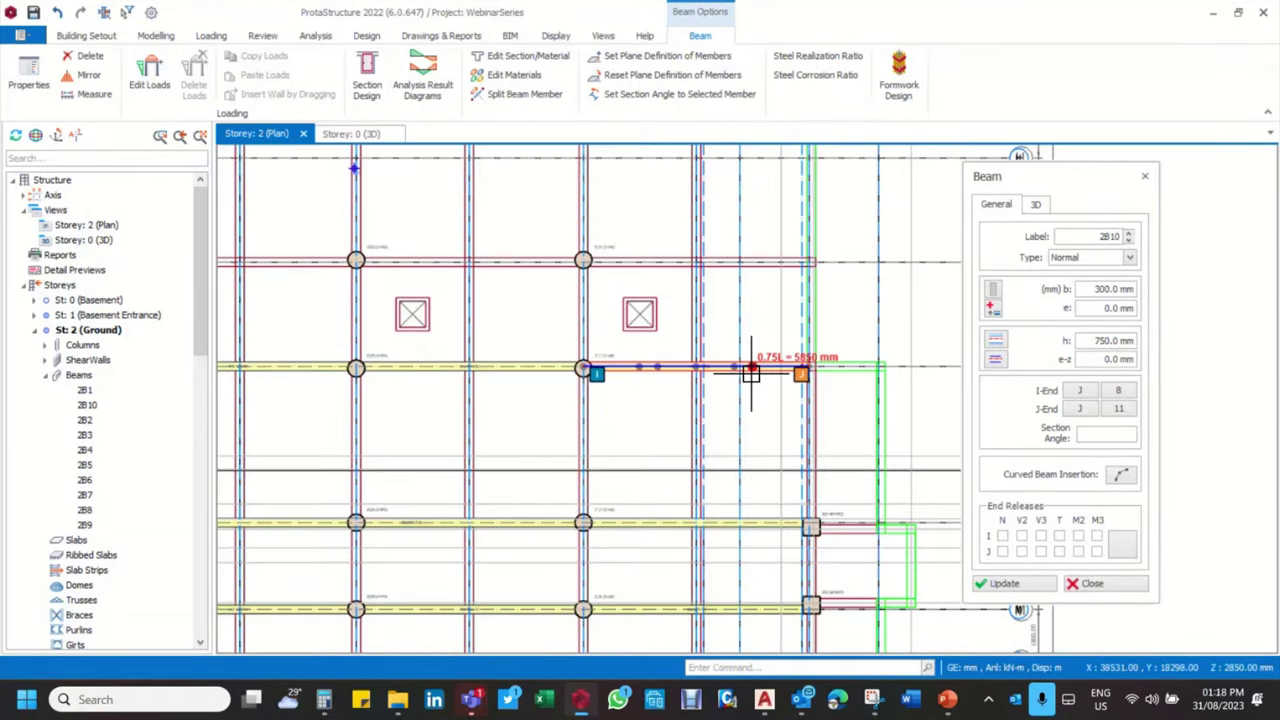
{"action": "scroll", "coordinate": [766, 377], "scroll_direction": "up", "scroll_amount": 3}
{"action": "scroll", "coordinate": [790, 390], "scroll_direction": "down", "scroll_amount": 1}
{"action": "scroll", "coordinate": [810, 400], "scroll_direction": "down", "scroll_amount": 2}
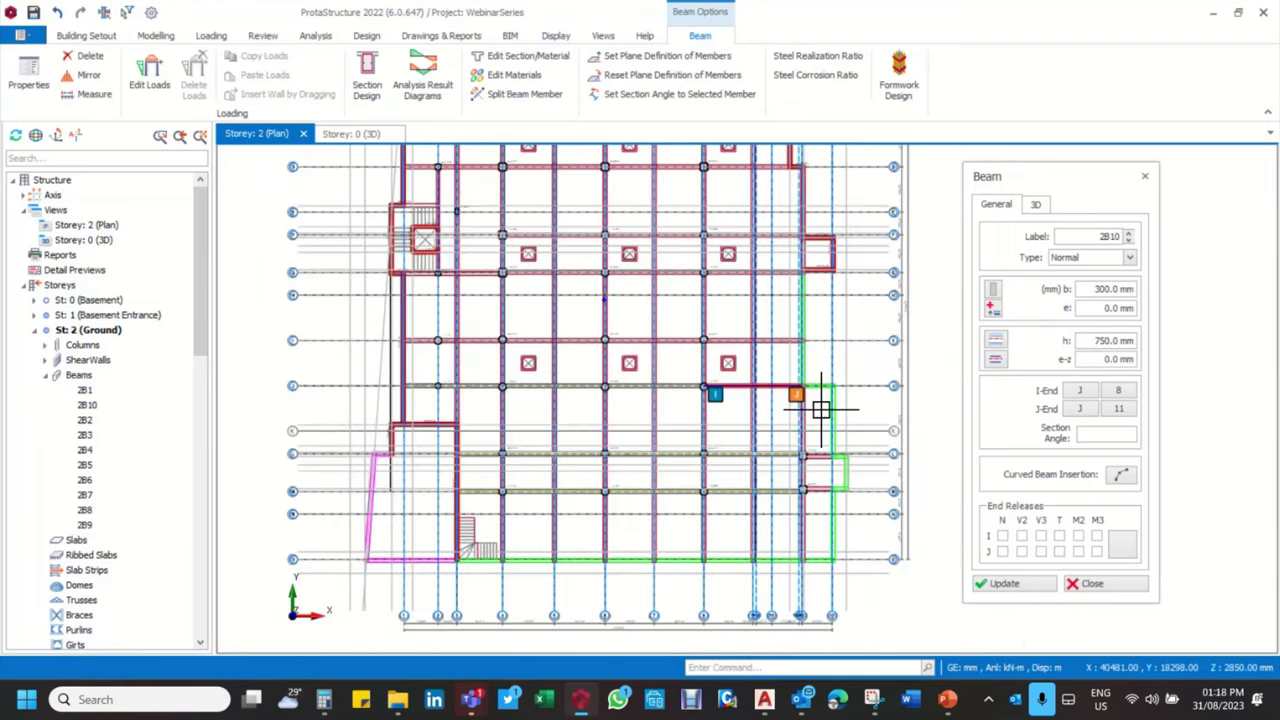
{"action": "scroll", "coordinate": [820, 405], "scroll_direction": "up", "scroll_amount": 4}
{"action": "scroll", "coordinate": [850, 366], "scroll_direction": "up", "scroll_amount": 1}
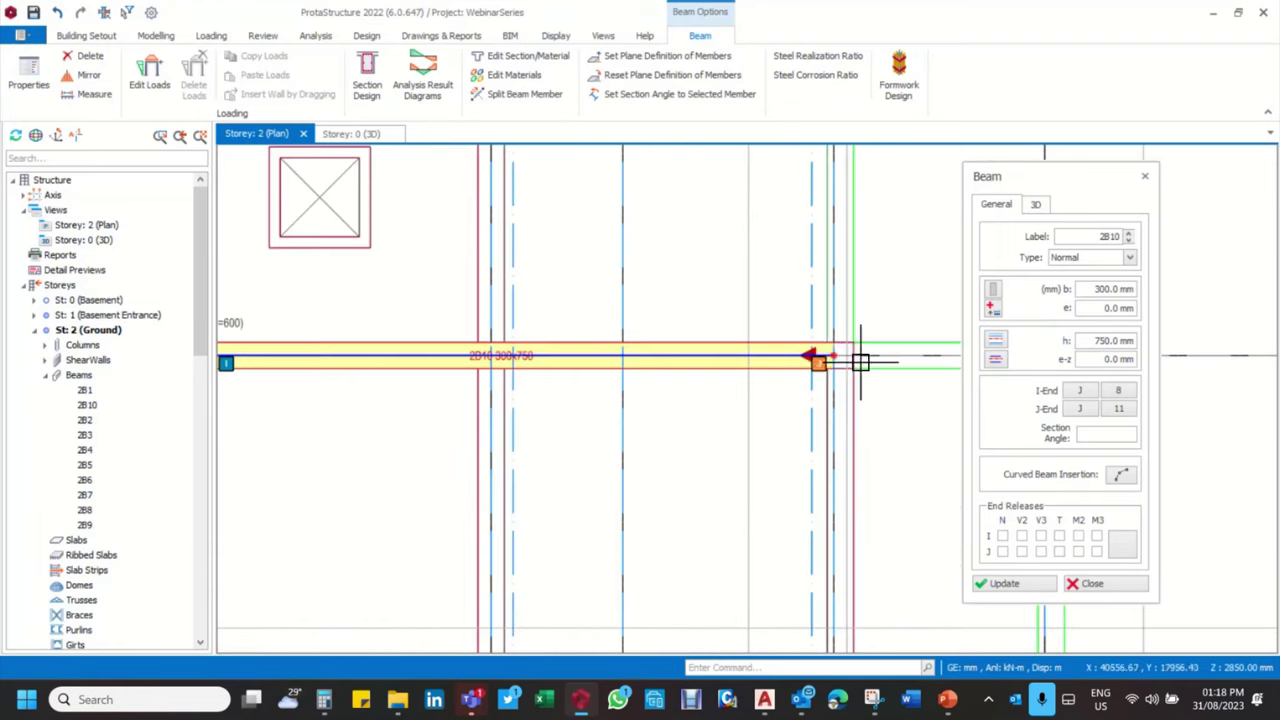
{"action": "scroll", "coordinate": [830, 358], "scroll_direction": "up", "scroll_amount": 2}
{"action": "scroll", "coordinate": [806, 365], "scroll_direction": "up", "scroll_amount": 1}
{"action": "scroll", "coordinate": [718, 373], "scroll_direction": "down", "scroll_amount": 3}
{"action": "scroll", "coordinate": [718, 373], "scroll_direction": "down", "scroll_amount": 3}
{"action": "scroll", "coordinate": [710, 335], "scroll_direction": "up", "scroll_amount": 2}
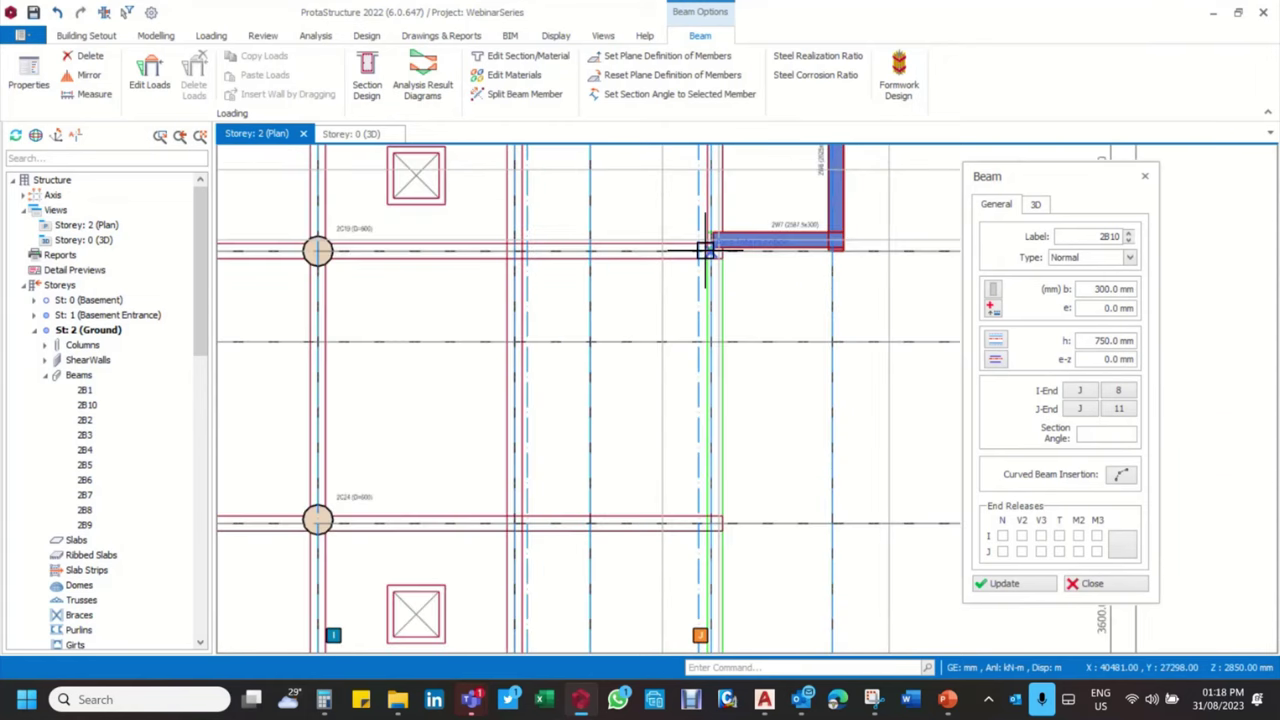
{"action": "key", "text": "Escape"}
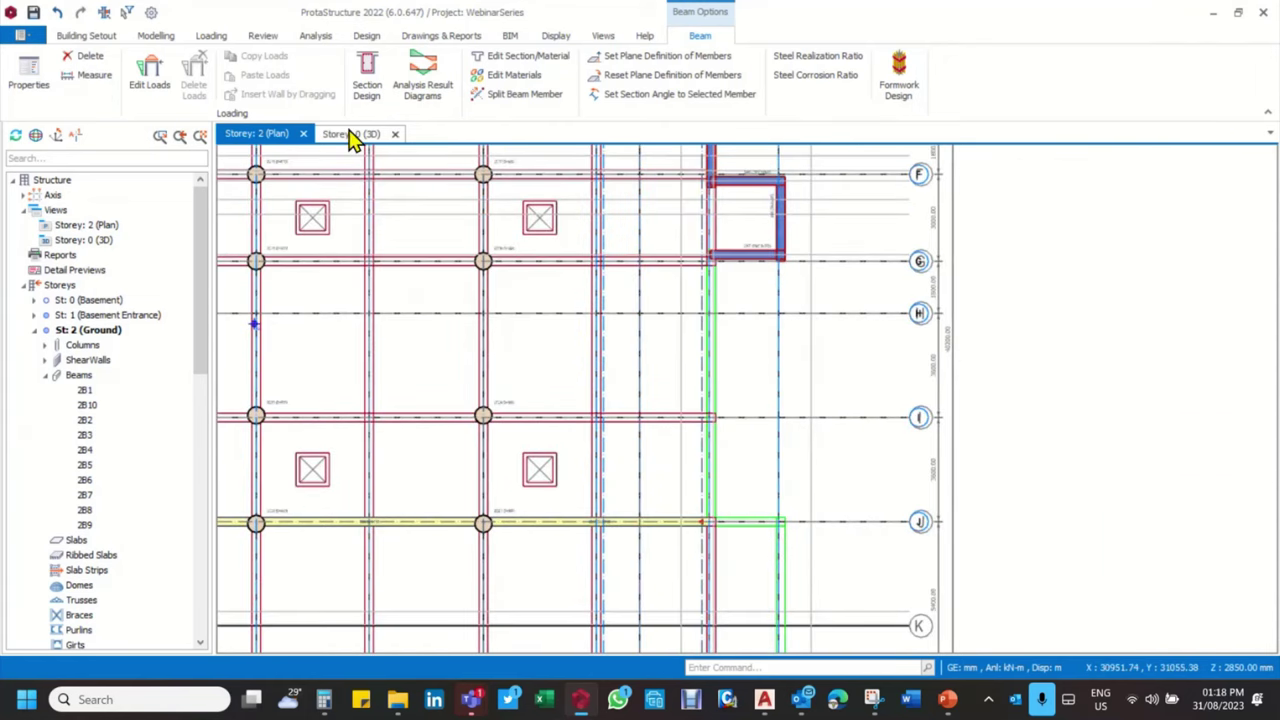
Open the 3D view and inspect the new beams' ends against the columns and basement walls around axis 11
{"action": "left_click", "coordinate": [352, 134]}
{"action": "scroll", "coordinate": [940, 320], "scroll_direction": "up", "scroll_amount": 3}
{"action": "middle_click_drag", "start_coordinate": [937, 327], "coordinate": [851, 369]}
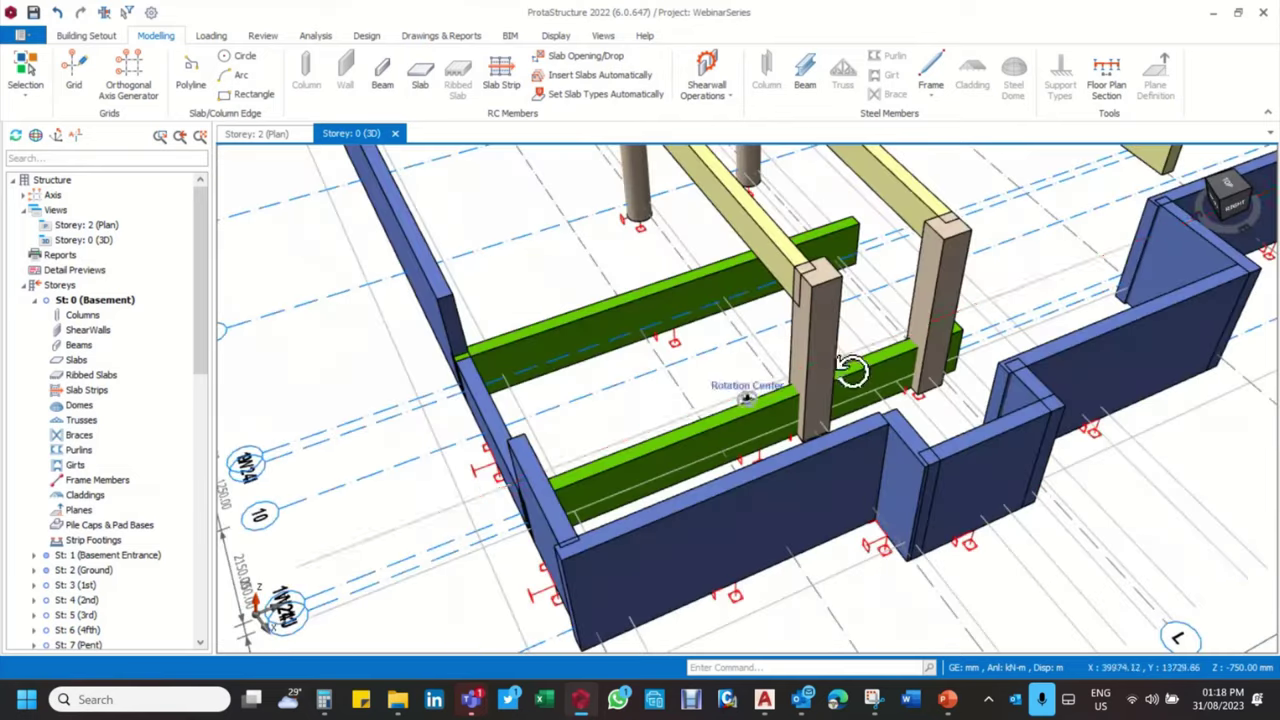
{"action": "scroll", "coordinate": [851, 369], "scroll_direction": "down", "scroll_amount": 5}
{"action": "scroll", "coordinate": [857, 271], "scroll_direction": "up", "scroll_amount": 8}
{"action": "mouse_move", "coordinate": [798, 347]}
{"action": "middle_mouse_down"}
{"action": "mouse_move", "coordinate": [748, 397]}
{"action": "mouse_move", "coordinate": [789, 277]}
{"action": "mouse_move", "coordinate": [620, 260]}
{"action": "mouse_move", "coordinate": [640, 300]}
{"action": "mouse_move", "coordinate": [820, 400]}
{"action": "mouse_move", "coordinate": [1043, 486]}
{"action": "mouse_move", "coordinate": [990, 457]}
{"action": "middle_mouse_up"}
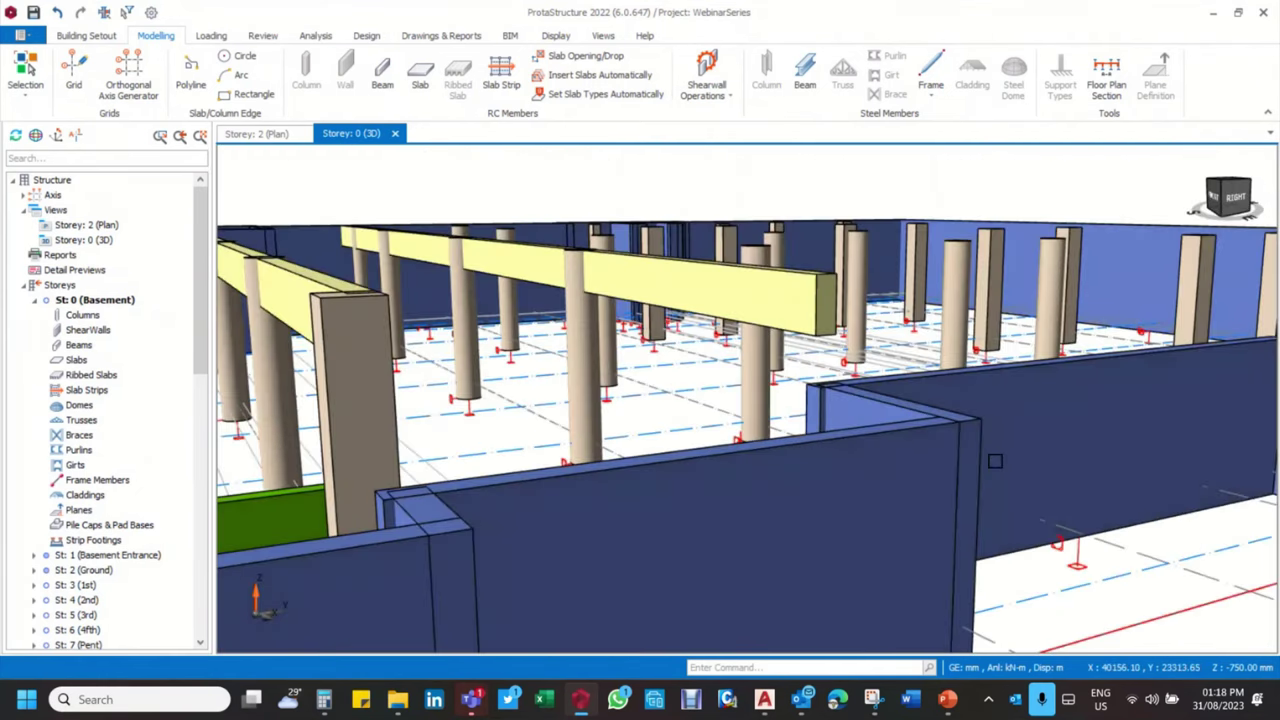
Compare the axis J beam's end at axis 11 with the basement walls in 3D and in the storey 2 plan
{"action": "mouse_move", "coordinate": [912, 323]}
{"action": "middle_mouse_down"}
{"action": "mouse_move", "coordinate": [948, 430]}
{"action": "mouse_move", "coordinate": [935, 360]}
{"action": "middle_mouse_up"}
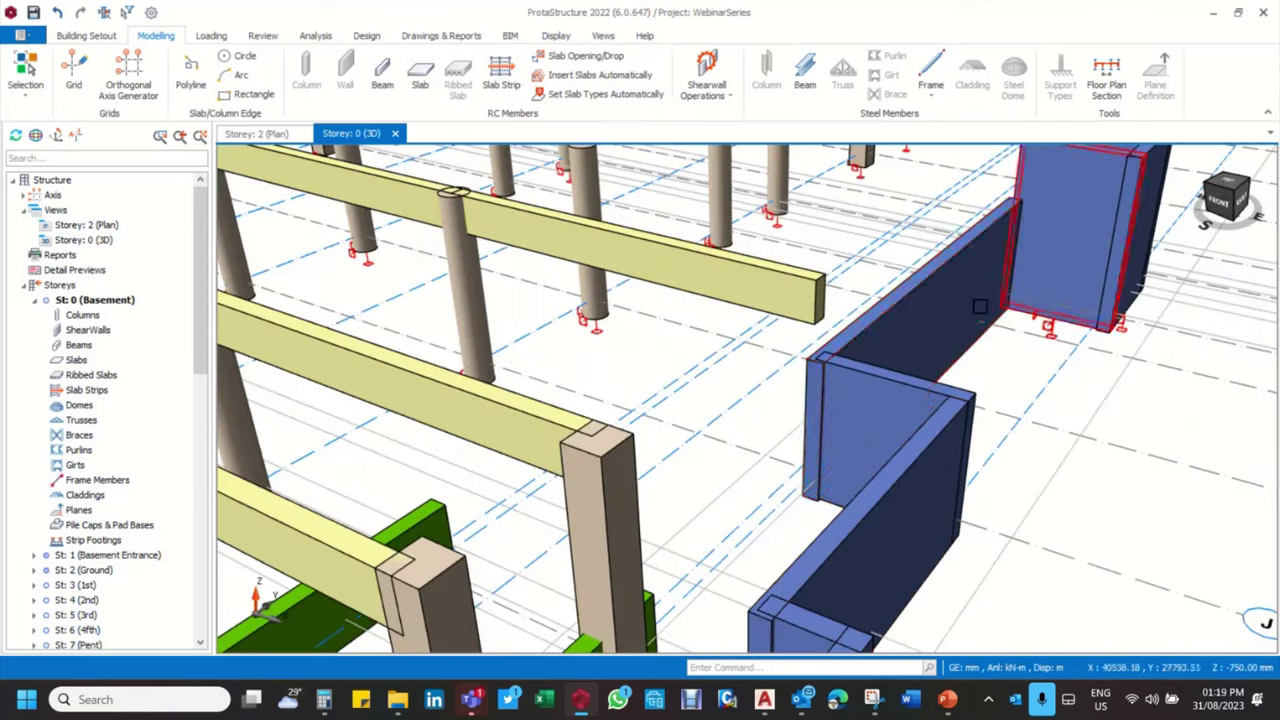
{"action": "left_click", "coordinate": [258, 133]}
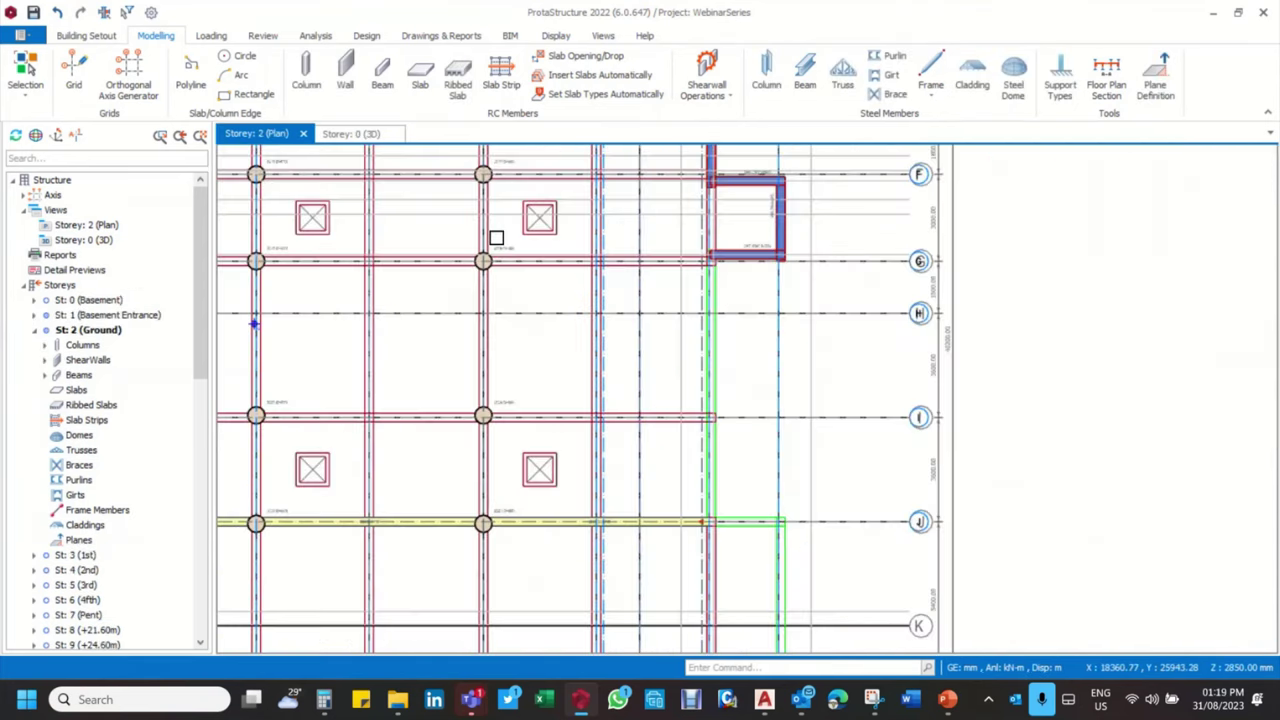
{"action": "scroll", "coordinate": [717, 418], "scroll_direction": "up", "scroll_amount": 3}
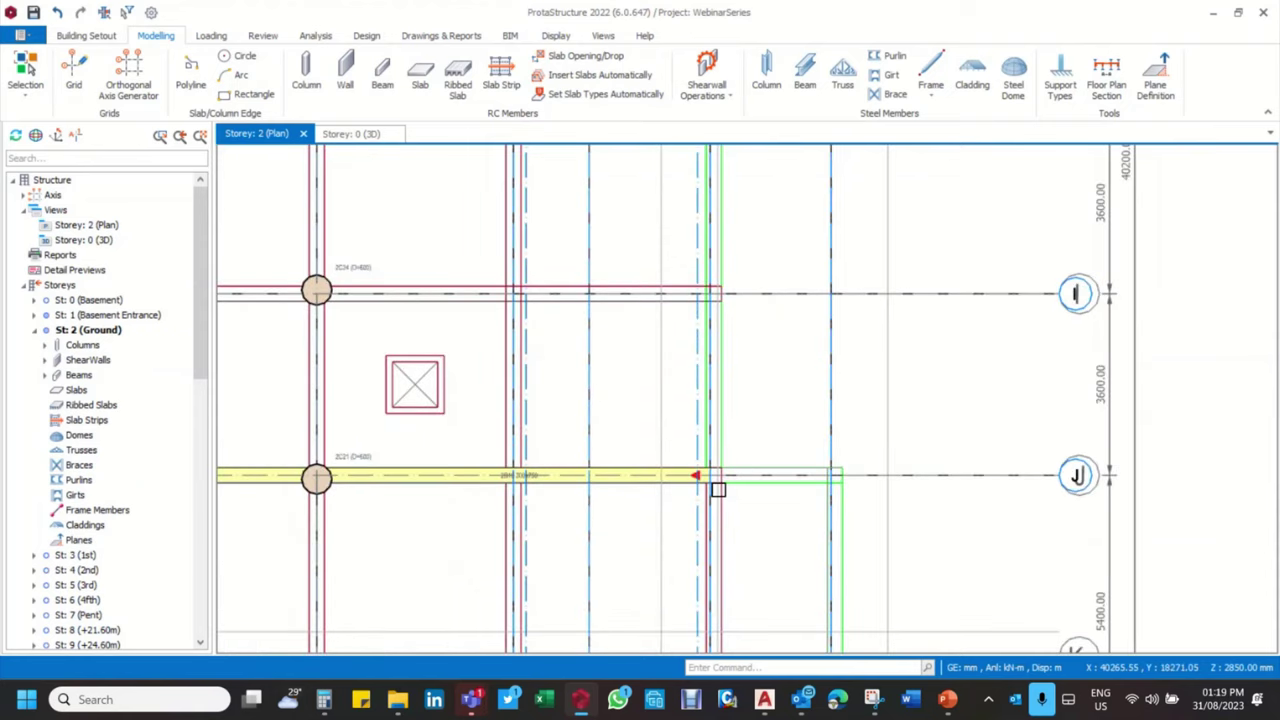
{"action": "scroll", "coordinate": [717, 489], "scroll_direction": "up", "scroll_amount": 6}
{"action": "left_click", "coordinate": [691, 482]}
{"action": "mouse_move", "coordinate": [695, 481]}
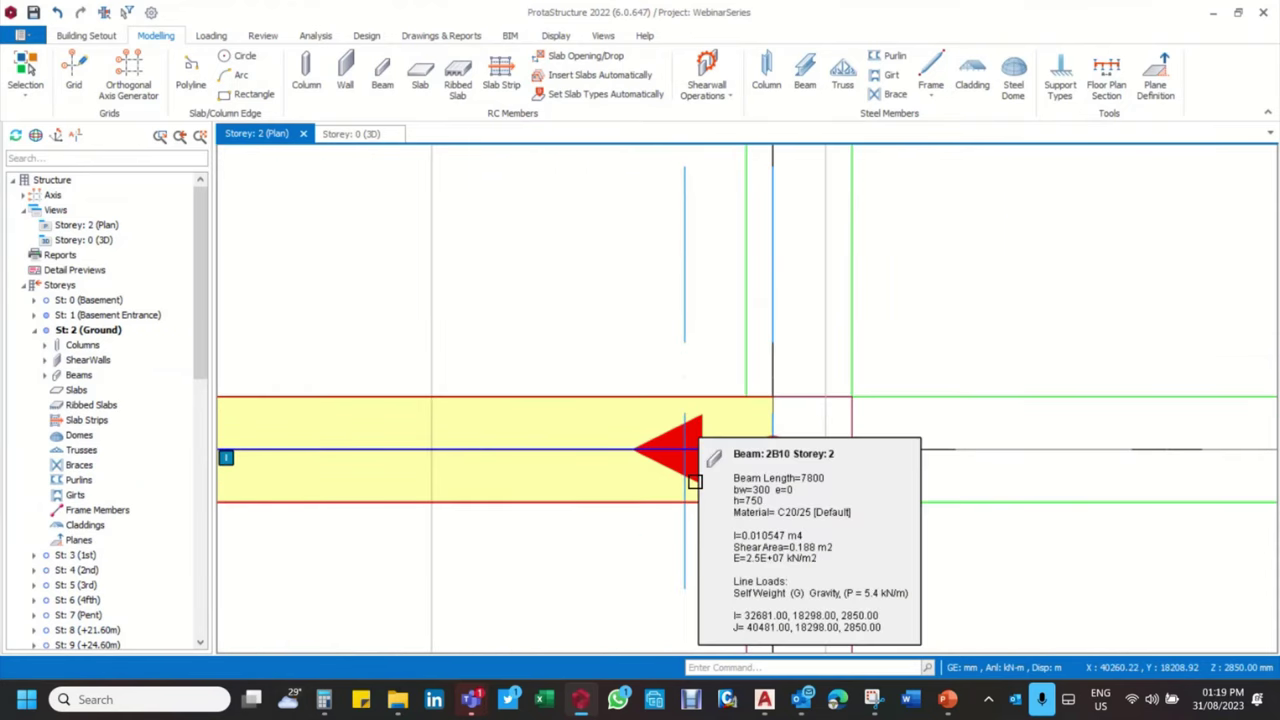
{"action": "scroll", "coordinate": [695, 481], "scroll_direction": "down", "scroll_amount": 5}
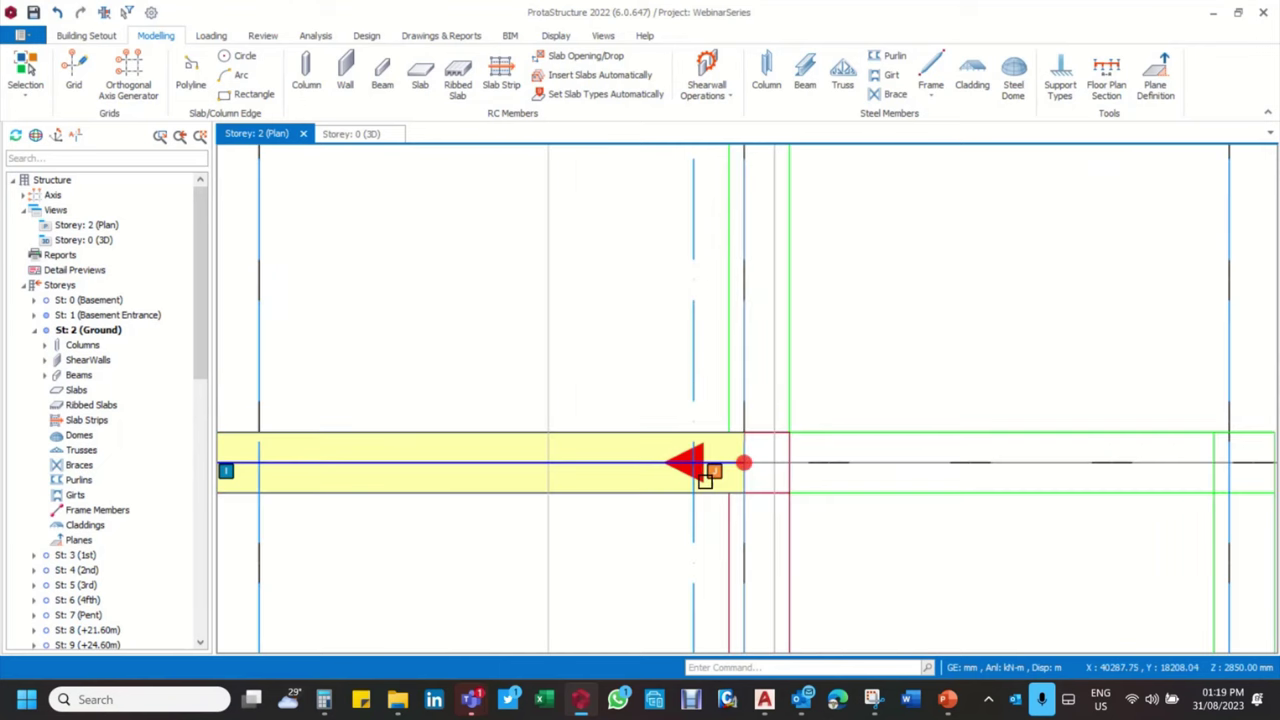
{"action": "scroll", "coordinate": [765, 280], "scroll_direction": "up", "scroll_amount": 5}
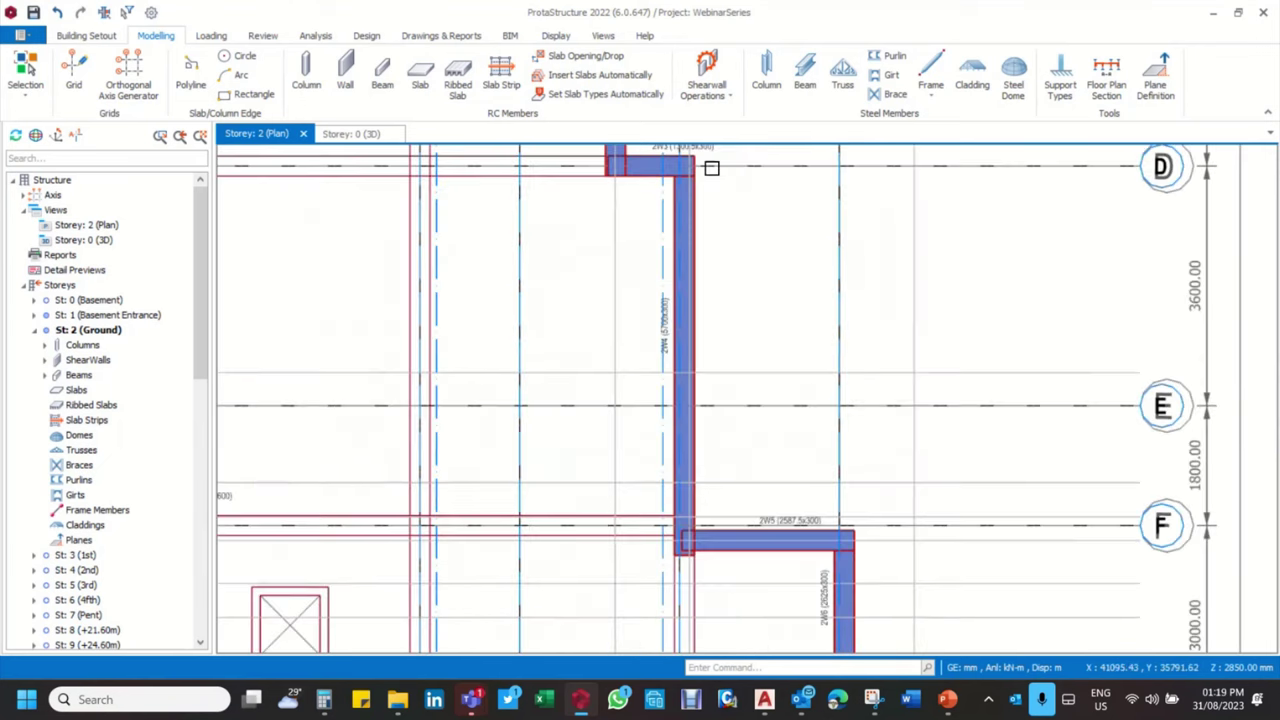
Open the properties of the 600 x 600 mm square column 2C11 on axis 4 as the template for new columns
{"action": "scroll", "coordinate": [729, 257], "scroll_direction": "down", "scroll_amount": 2}
{"action": "scroll", "coordinate": [521, 397], "scroll_direction": "down", "scroll_amount": 1}
{"action": "scroll", "coordinate": [397, 260], "scroll_direction": "up", "scroll_amount": 1}
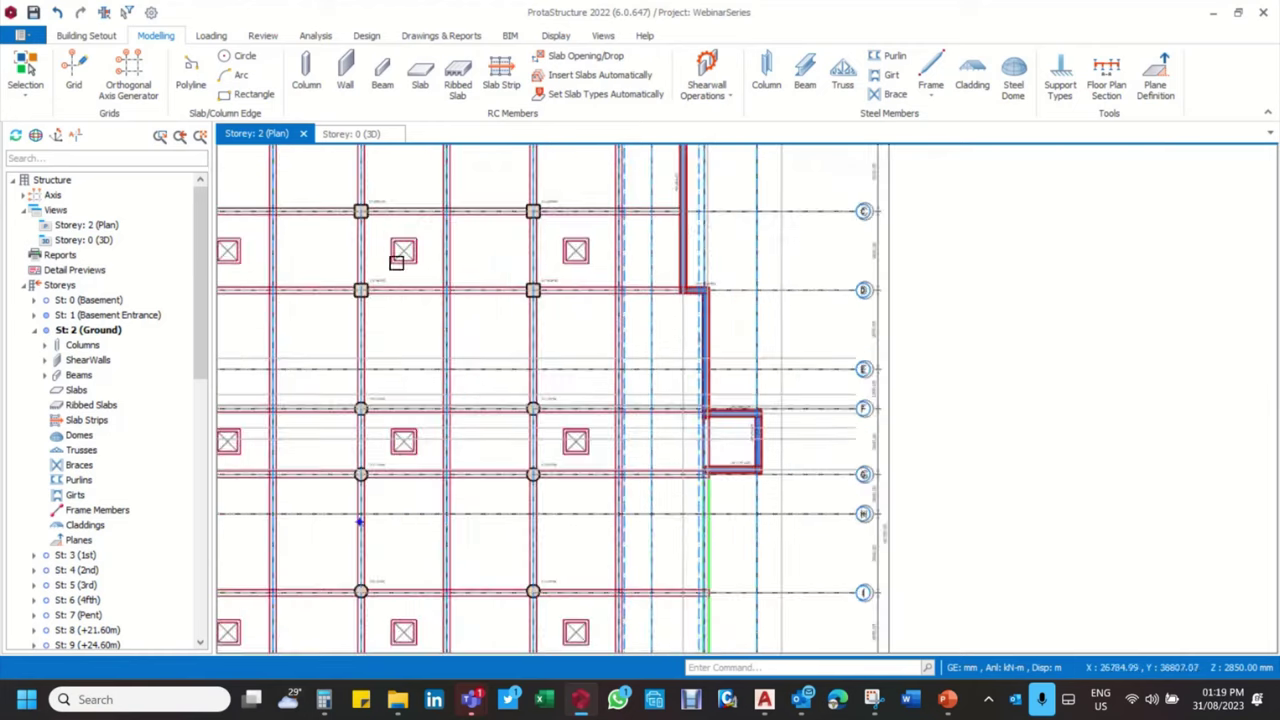
{"action": "scroll", "coordinate": [386, 279], "scroll_direction": "up", "scroll_amount": 2}
{"action": "scroll", "coordinate": [834, 569], "scroll_direction": "down", "scroll_amount": 1}
{"action": "scroll", "coordinate": [834, 563], "scroll_direction": "up", "scroll_amount": 2}
{"action": "scroll", "coordinate": [566, 329], "scroll_direction": "down", "scroll_amount": 3}
{"action": "scroll", "coordinate": [391, 290], "scroll_direction": "up", "scroll_amount": 2}
{"action": "scroll", "coordinate": [461, 387], "scroll_direction": "up", "scroll_amount": 1}
{"action": "scroll", "coordinate": [471, 409], "scroll_direction": "up", "scroll_amount": 2}
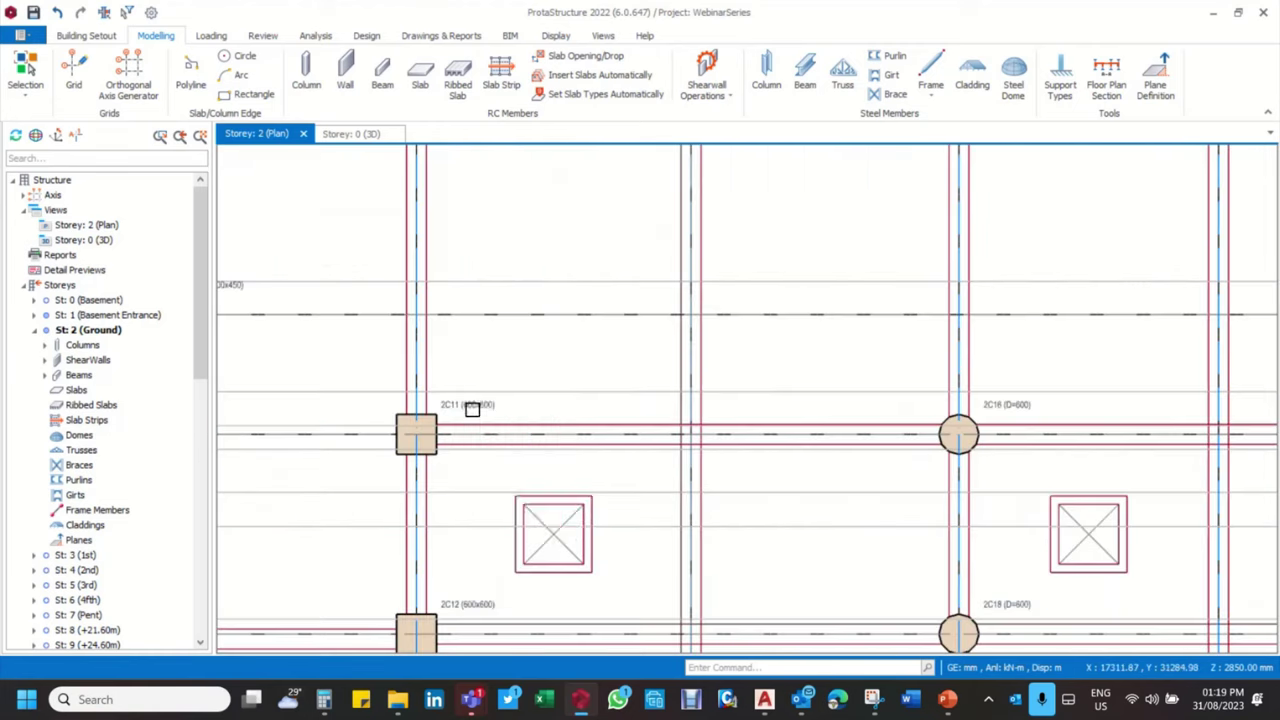
{"action": "double_click", "coordinate": [475, 405]}
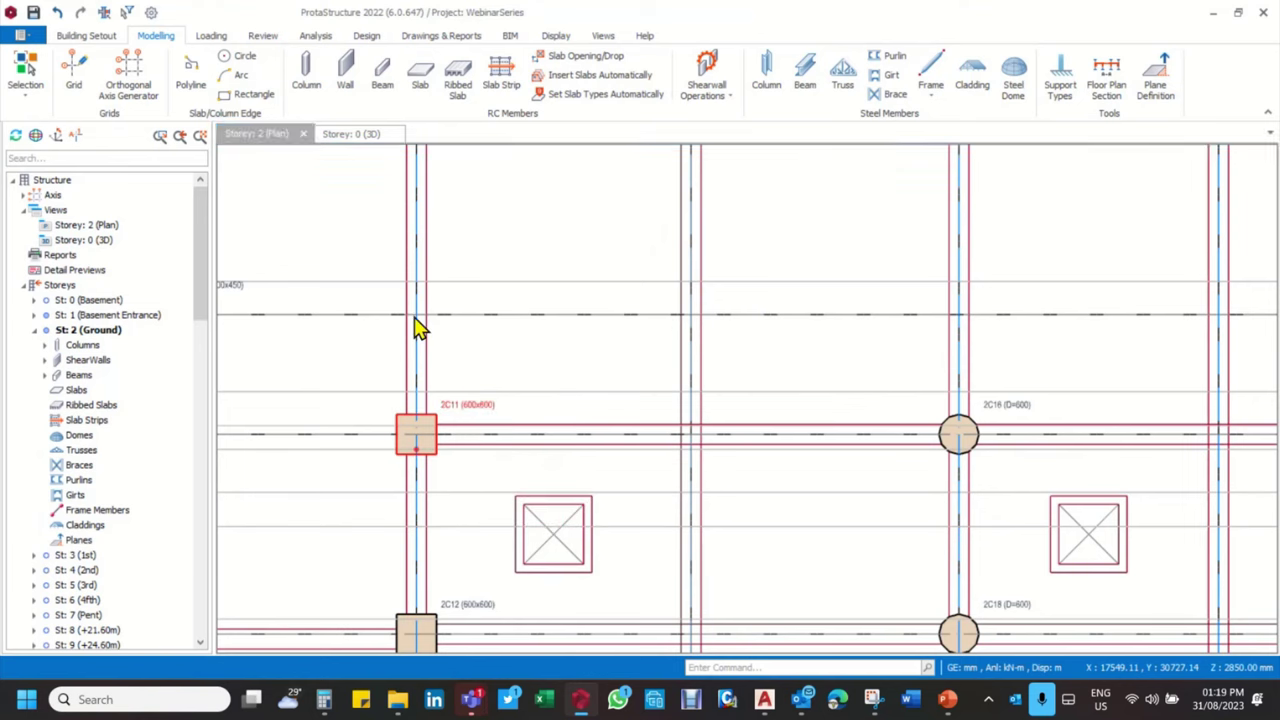
Set the column's e2 offset to 0 mm and insert a 600 x 600 mm column at axes G and 11
{"action": "scroll", "coordinate": [414, 329], "scroll_direction": "down", "scroll_amount": 3}
{"action": "scroll", "coordinate": [640, 449], "scroll_direction": "down", "scroll_amount": 2}
{"action": "scroll", "coordinate": [414, 346], "scroll_direction": "up", "scroll_amount": 4}
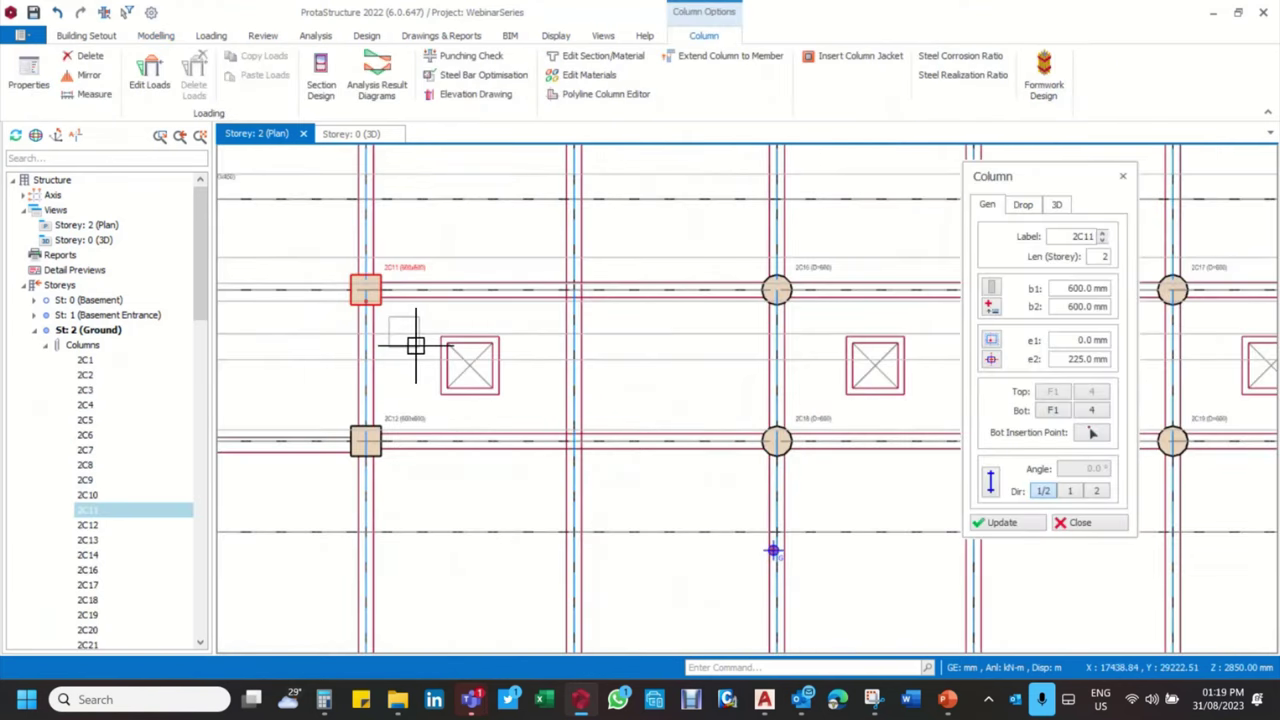
{"action": "scroll", "coordinate": [414, 346], "scroll_direction": "down", "scroll_amount": 2}
{"action": "scroll", "coordinate": [765, 520], "scroll_direction": "down", "scroll_amount": 3}
{"action": "scroll", "coordinate": [849, 437], "scroll_direction": "up", "scroll_amount": 4}
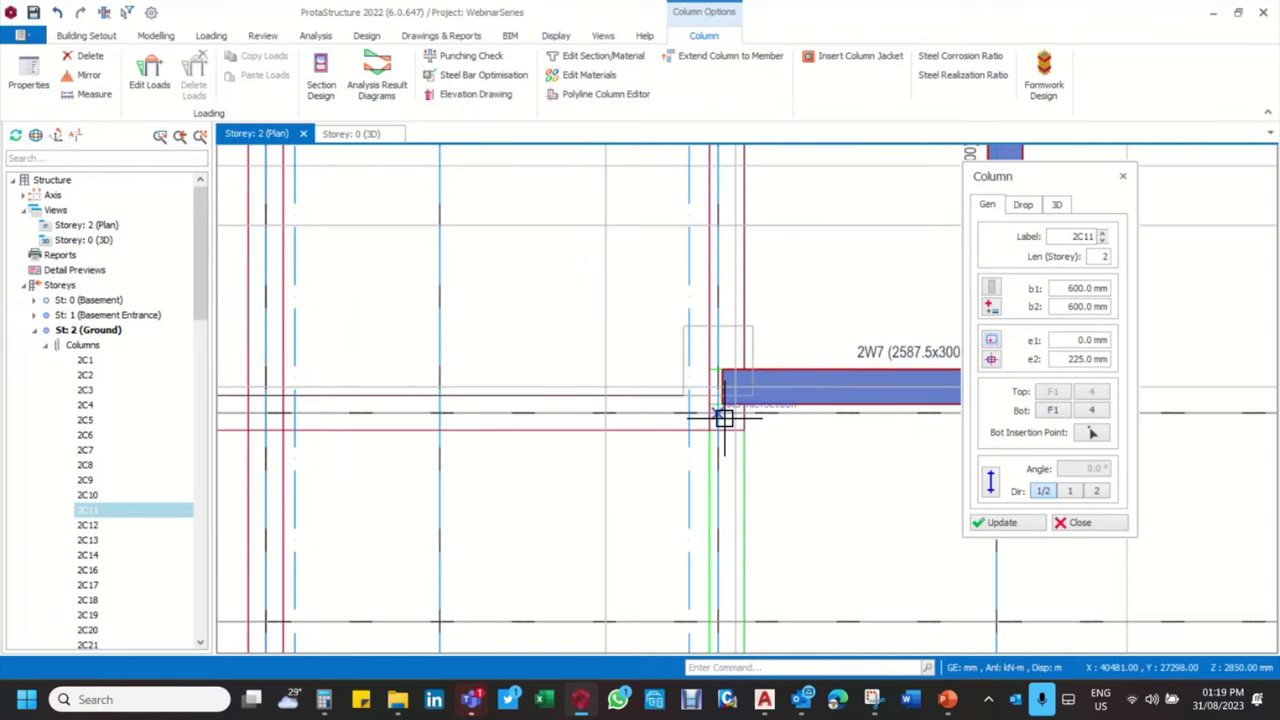
{"action": "scroll", "coordinate": [718, 412], "scroll_direction": "up", "scroll_amount": 1}
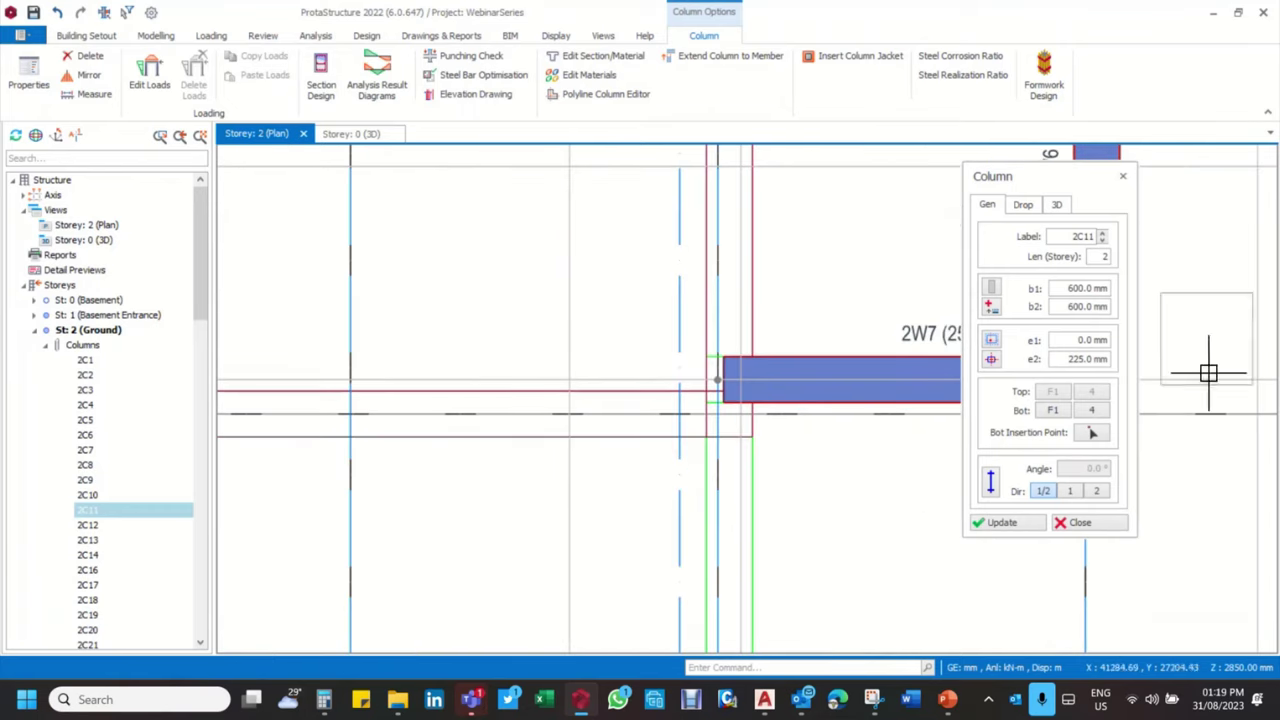
{"action": "double_click", "coordinate": [1072, 359]}
{"action": "type", "text": "0"}
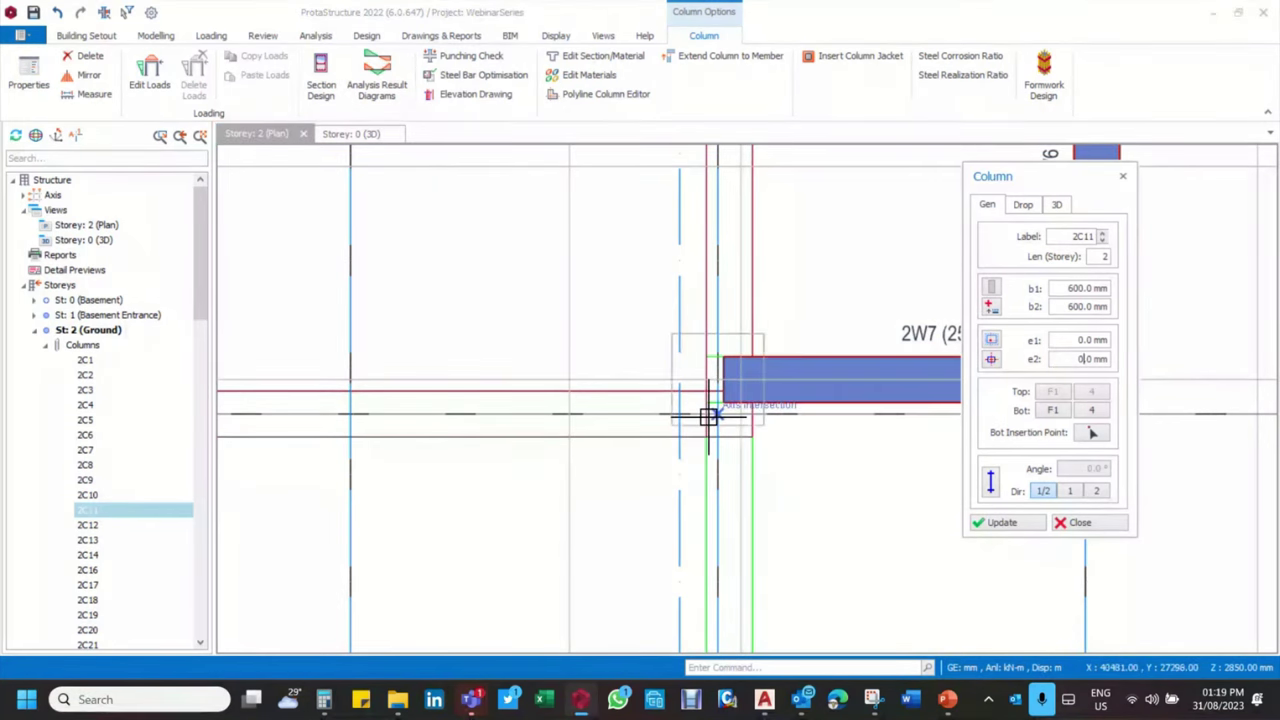
{"action": "scroll", "coordinate": [720, 413], "scroll_direction": "up", "scroll_amount": 1}
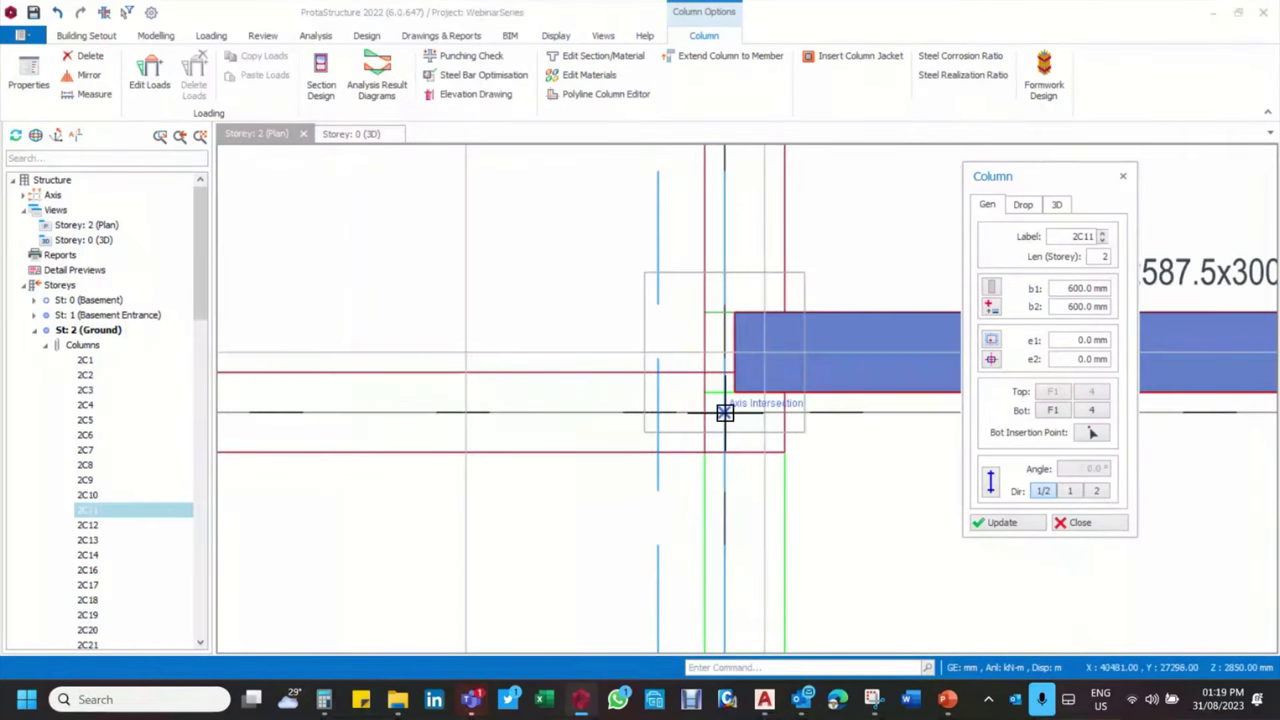
{"action": "left_click", "coordinate": [724, 413]}
Insert 600 x 600 mm columns where axis 11 meets axes I and J, end column insertion and save the project
{"action": "scroll", "coordinate": [728, 400], "scroll_direction": "down", "scroll_amount": 3}
{"action": "scroll", "coordinate": [720, 443], "scroll_direction": "up", "scroll_amount": 3}
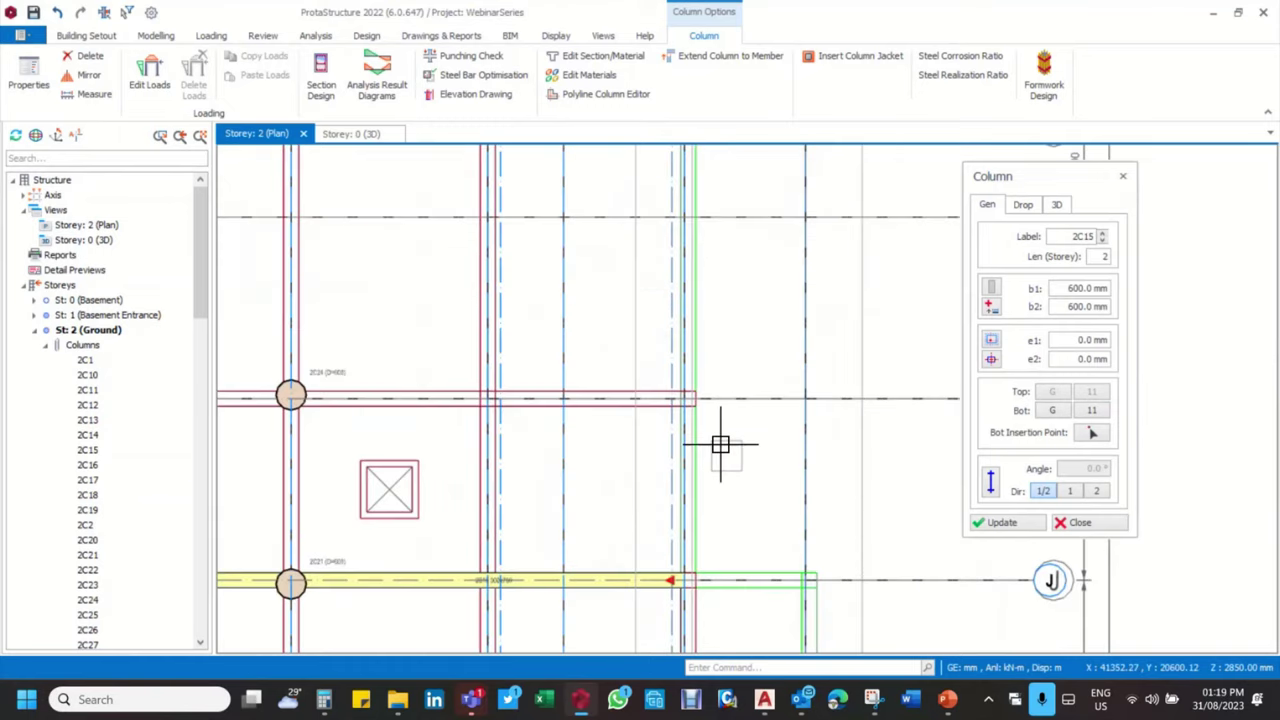
{"action": "left_click", "coordinate": [688, 401]}
{"action": "scroll", "coordinate": [700, 395], "scroll_direction": "down", "scroll_amount": 1}
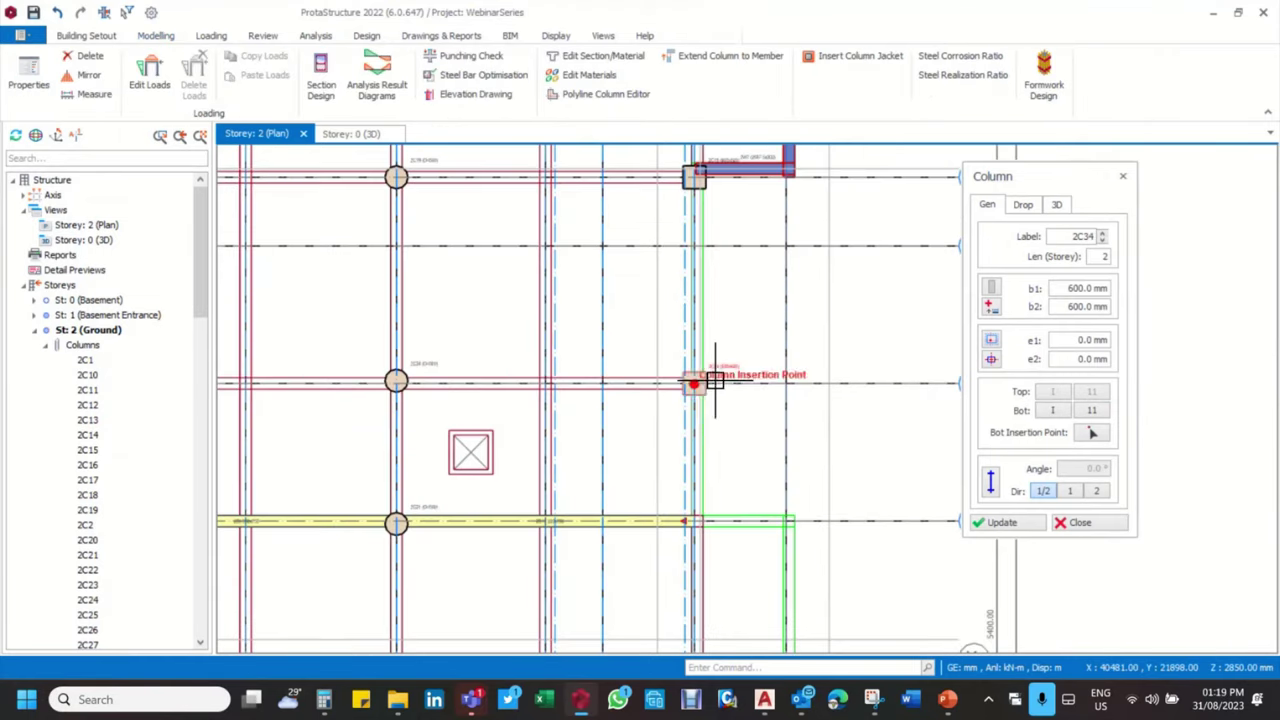
{"action": "scroll", "coordinate": [661, 432], "scroll_direction": "up", "scroll_amount": 3}
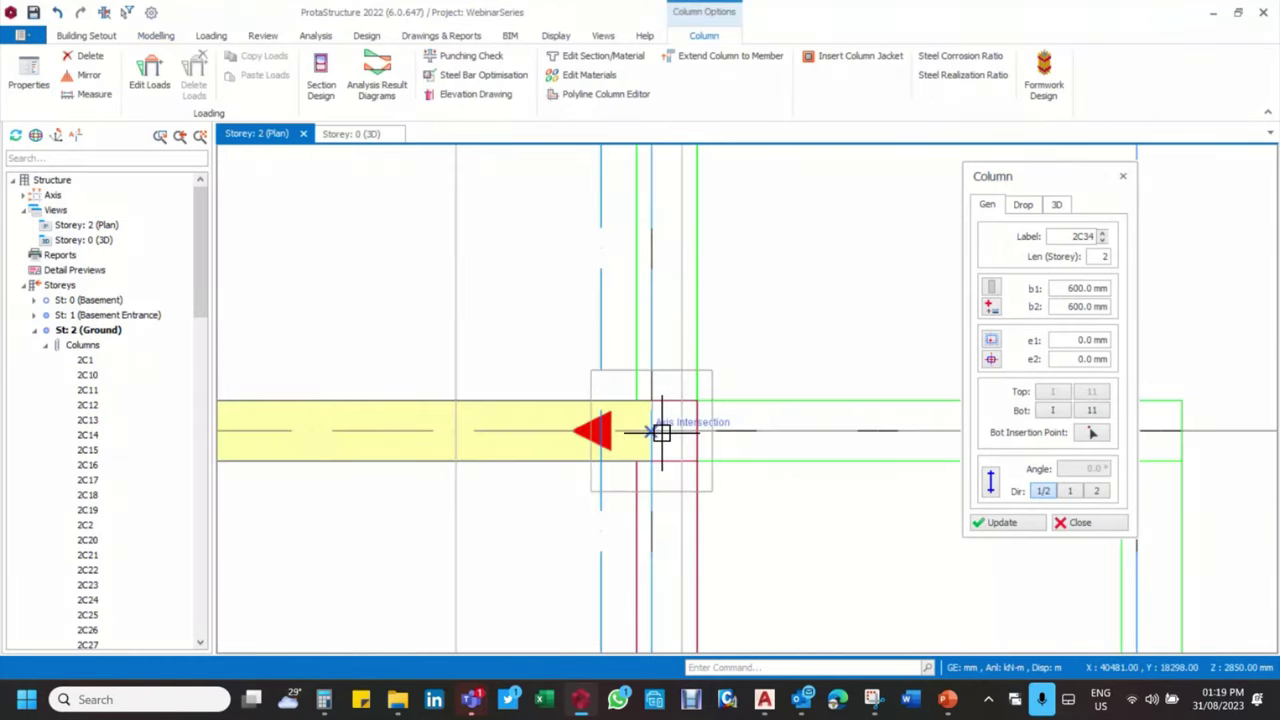
{"action": "left_click", "coordinate": [660, 368]}
{"action": "scroll", "coordinate": [660, 368], "scroll_direction": "down", "scroll_amount": 3}
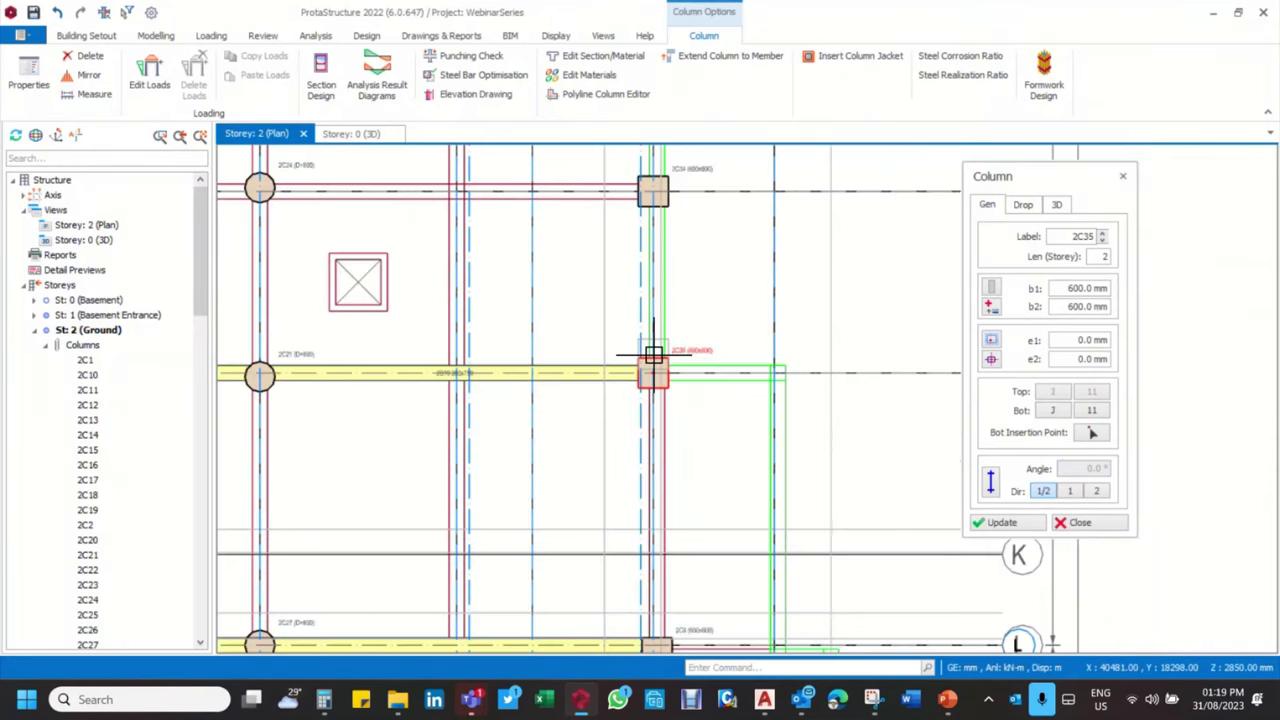
{"action": "scroll", "coordinate": [709, 506], "scroll_direction": "down", "scroll_amount": 2}
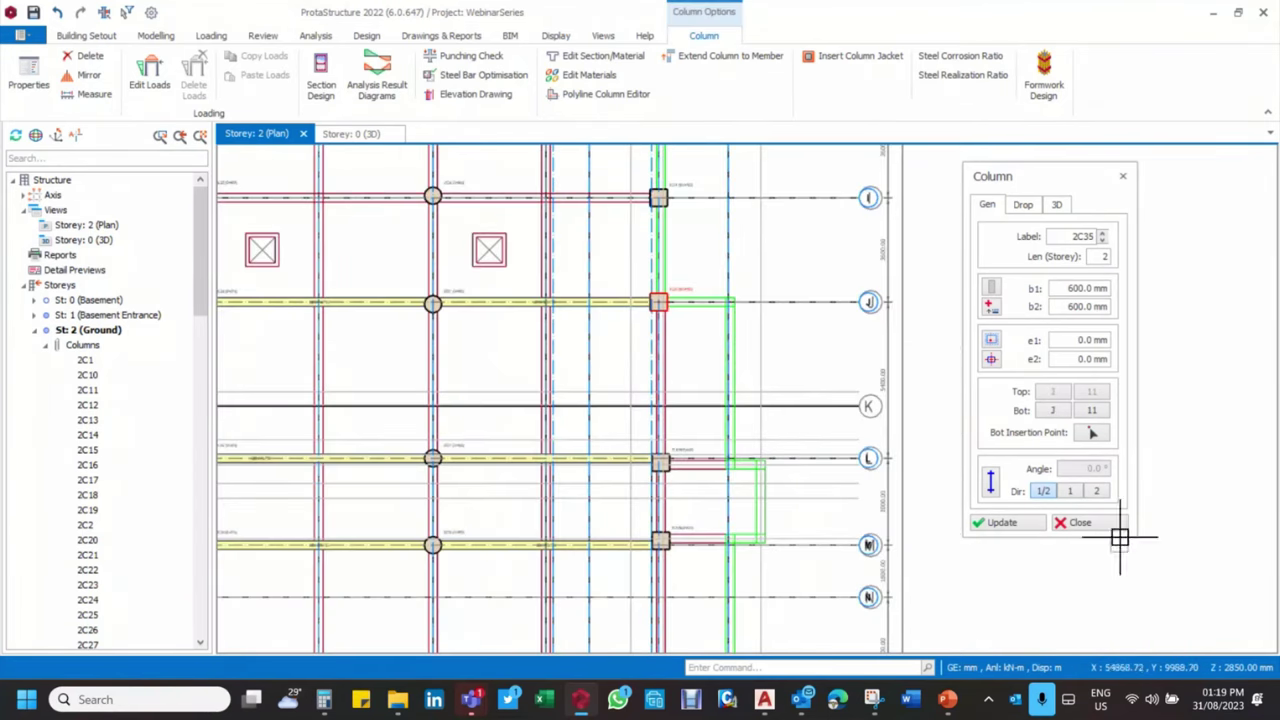
{"action": "left_click", "coordinate": [1097, 528]}
{"action": "left_click", "coordinate": [33, 12]}
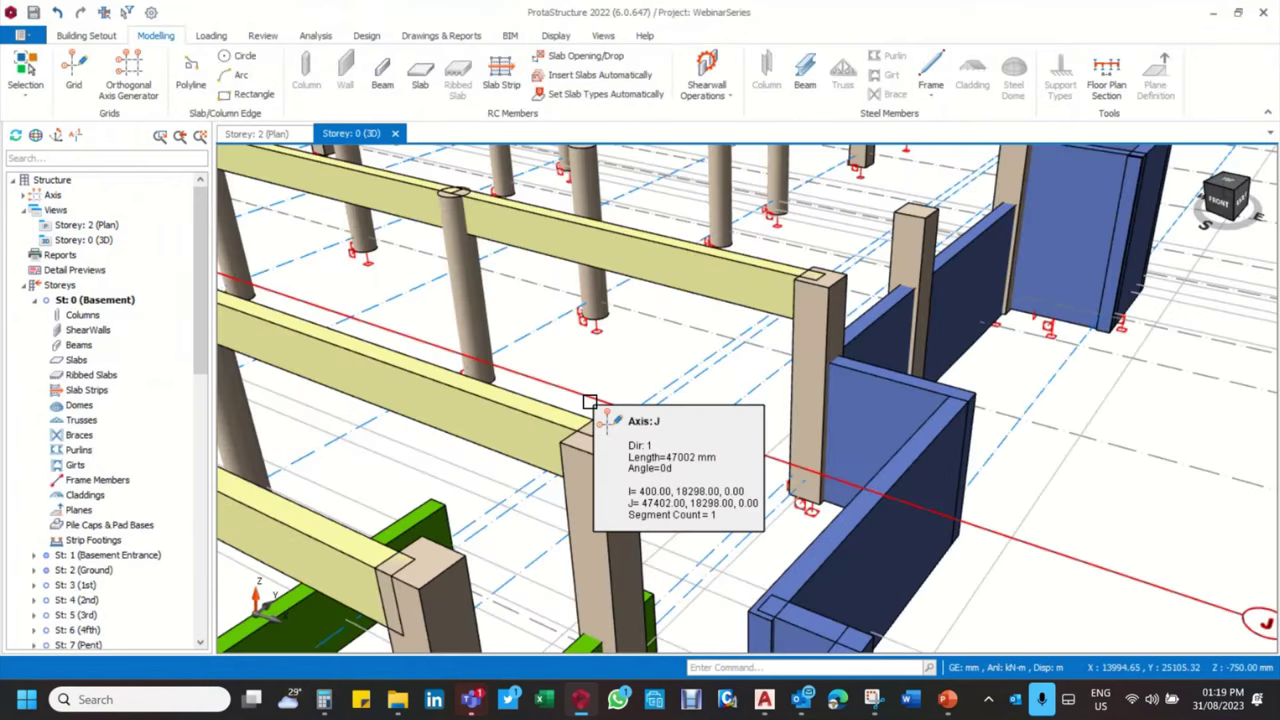
Inspect the new axis 11 columns in the 3D view against the beam ends and the basement walls
{"action": "scroll", "coordinate": [908, 378], "scroll_direction": "down", "scroll_amount": 5}
{"action": "middle_click_drag", "start_coordinate": [908, 378], "coordinate": [1115, 405]}
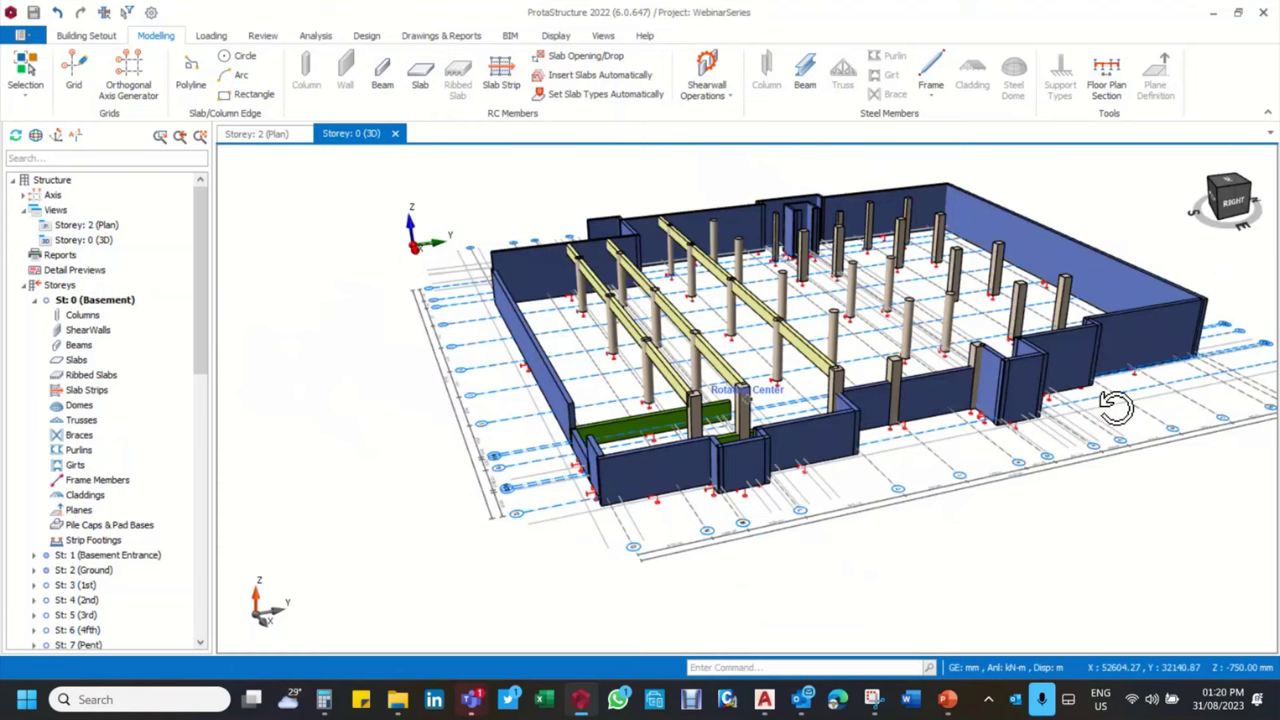
{"action": "scroll", "coordinate": [850, 410], "scroll_direction": "up", "scroll_amount": 5}
{"action": "scroll", "coordinate": [790, 405], "scroll_direction": "down", "scroll_amount": 5}
{"action": "middle_click_drag", "start_coordinate": [790, 405], "coordinate": [857, 414]}
{"action": "scroll", "coordinate": [866, 409], "scroll_direction": "up", "scroll_amount": 3}
{"action": "middle_click_drag", "start_coordinate": [805, 449], "coordinate": [800, 417]}
{"action": "scroll", "coordinate": [800, 417], "scroll_direction": "up", "scroll_amount": 4}
{"action": "scroll", "coordinate": [655, 447], "scroll_direction": "down", "scroll_amount": 1}
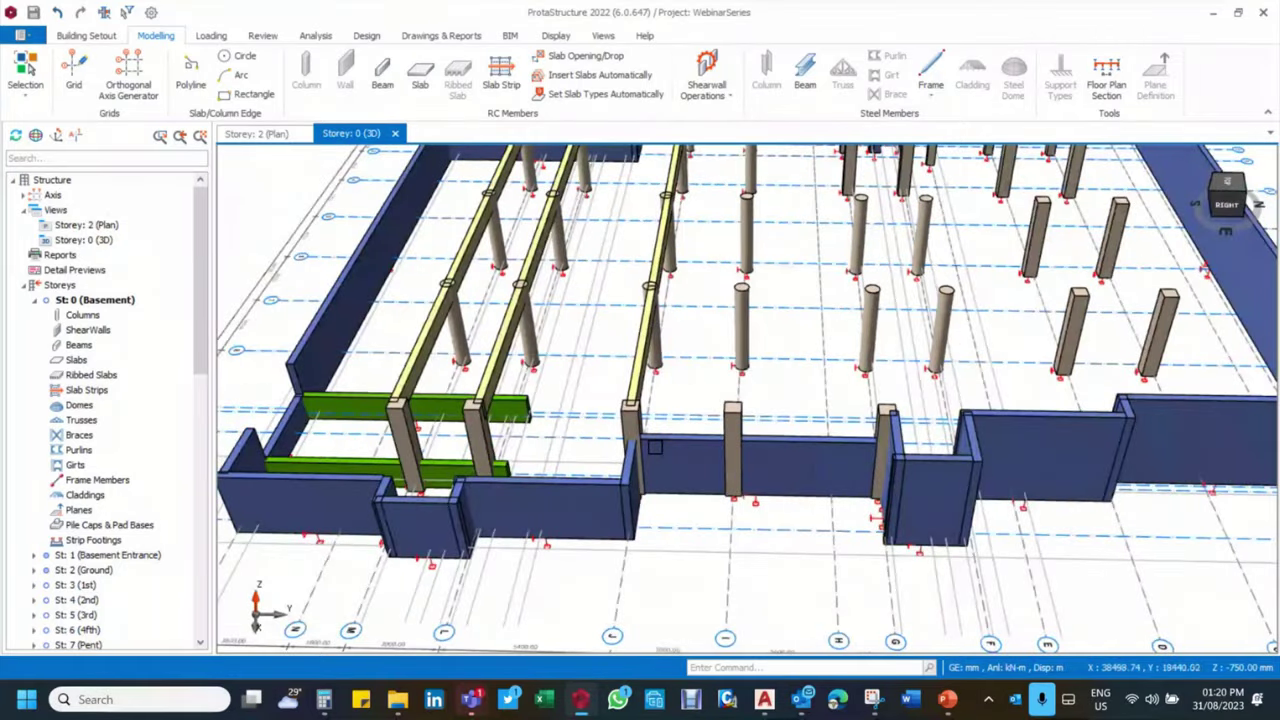
{"action": "middle_click_drag", "start_coordinate": [655, 447], "coordinate": [690, 440]}
{"action": "scroll", "coordinate": [696, 436], "scroll_direction": "up", "scroll_amount": 3}
{"action": "scroll", "coordinate": [696, 436], "scroll_direction": "down", "scroll_amount": 5}
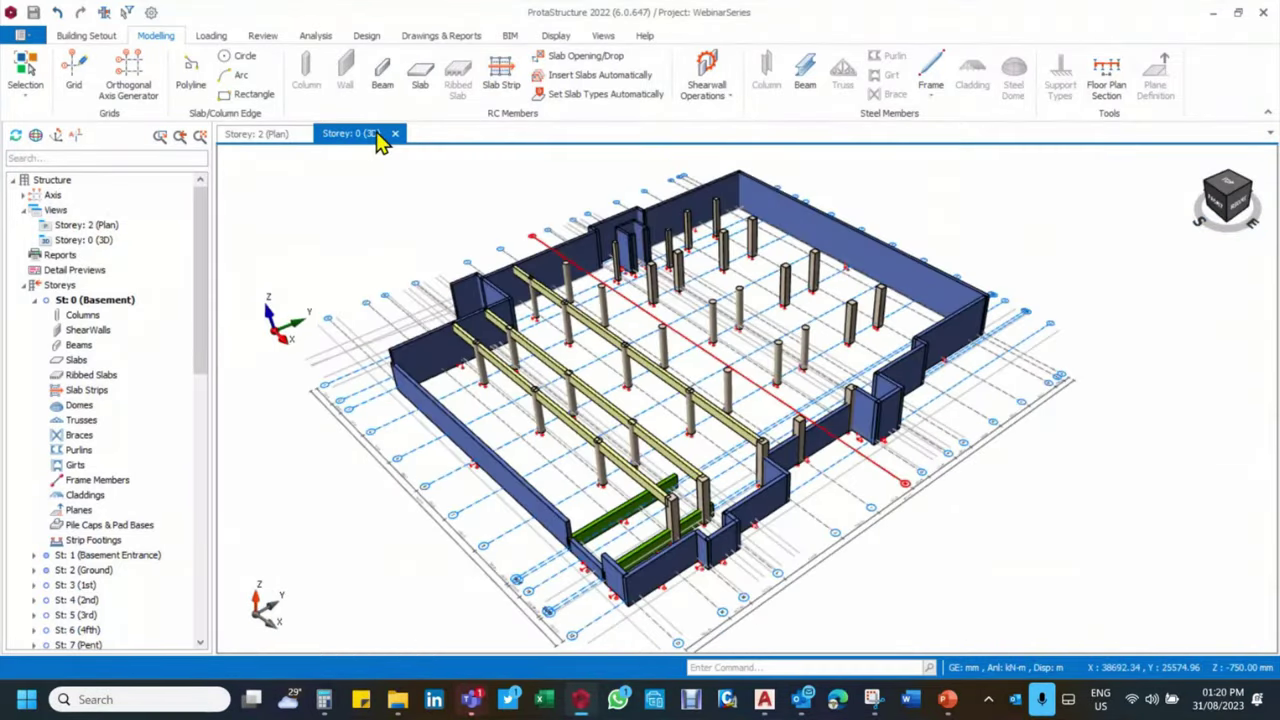
Run the building model check on all storeys with every check enabled and review the column and wall overlap results
{"action": "left_click", "coordinate": [262, 35]}
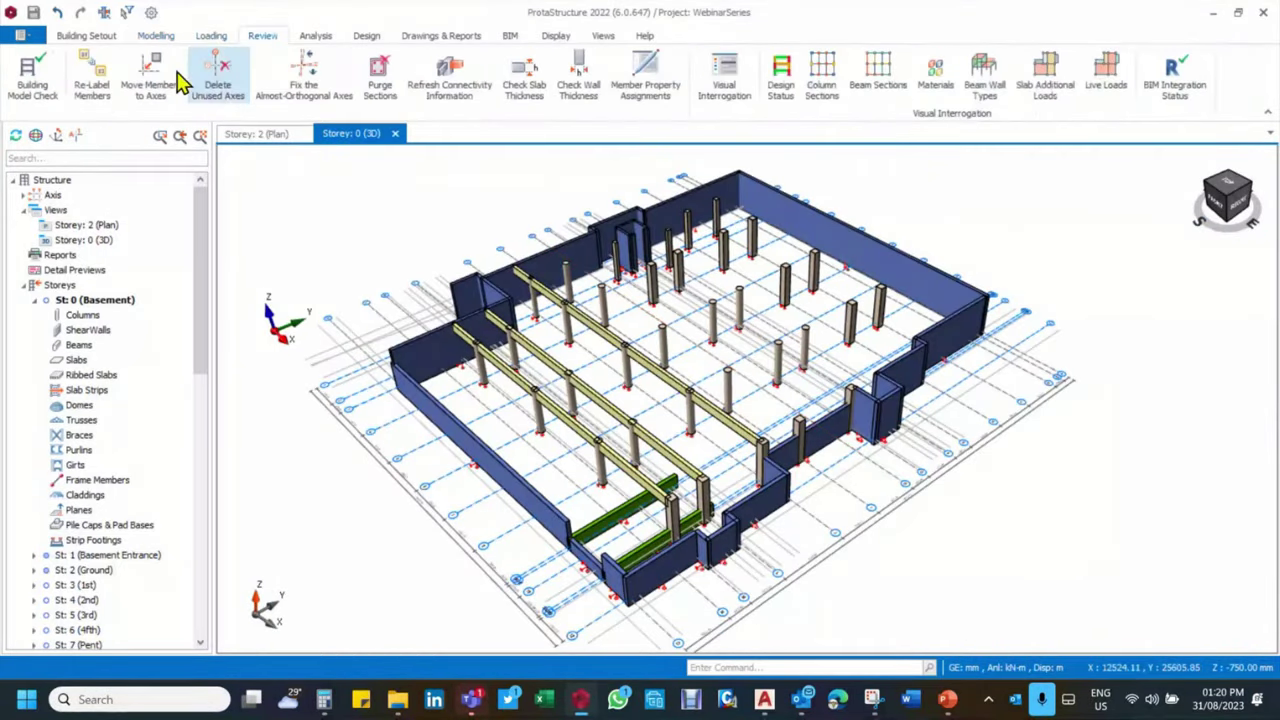
{"action": "left_click", "coordinate": [26, 82]}
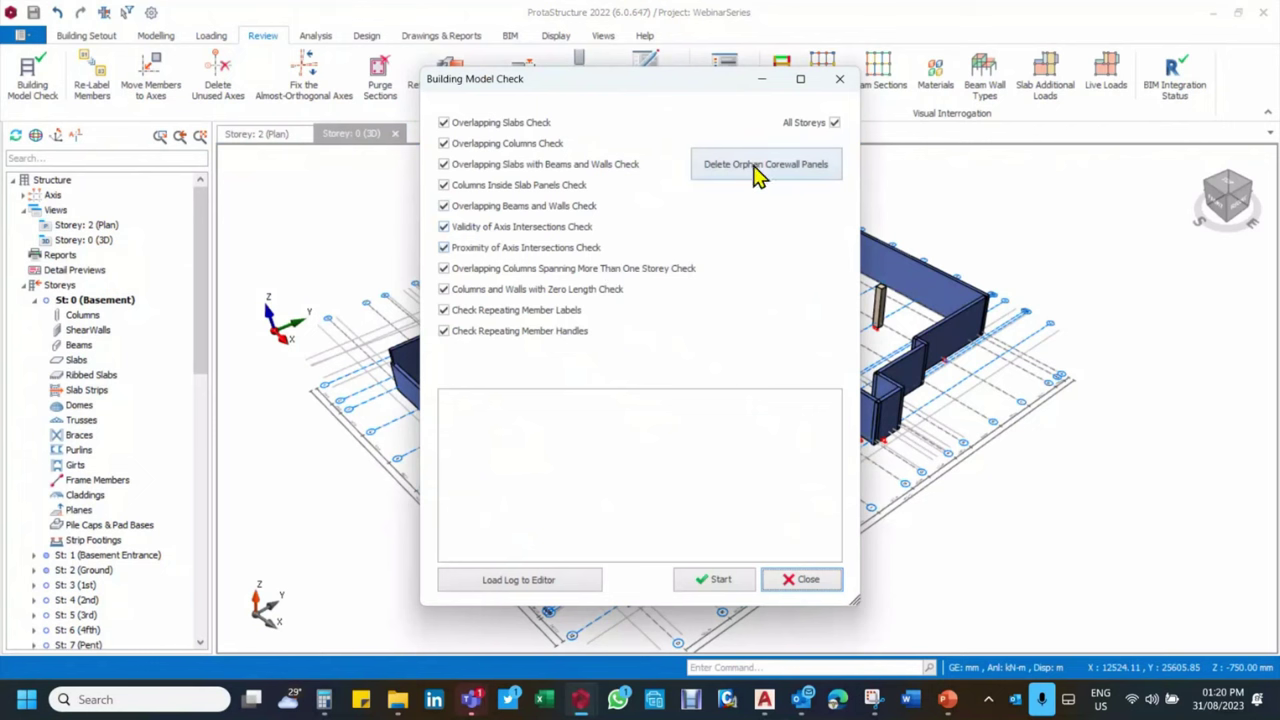
{"action": "left_click", "coordinate": [722, 580]}
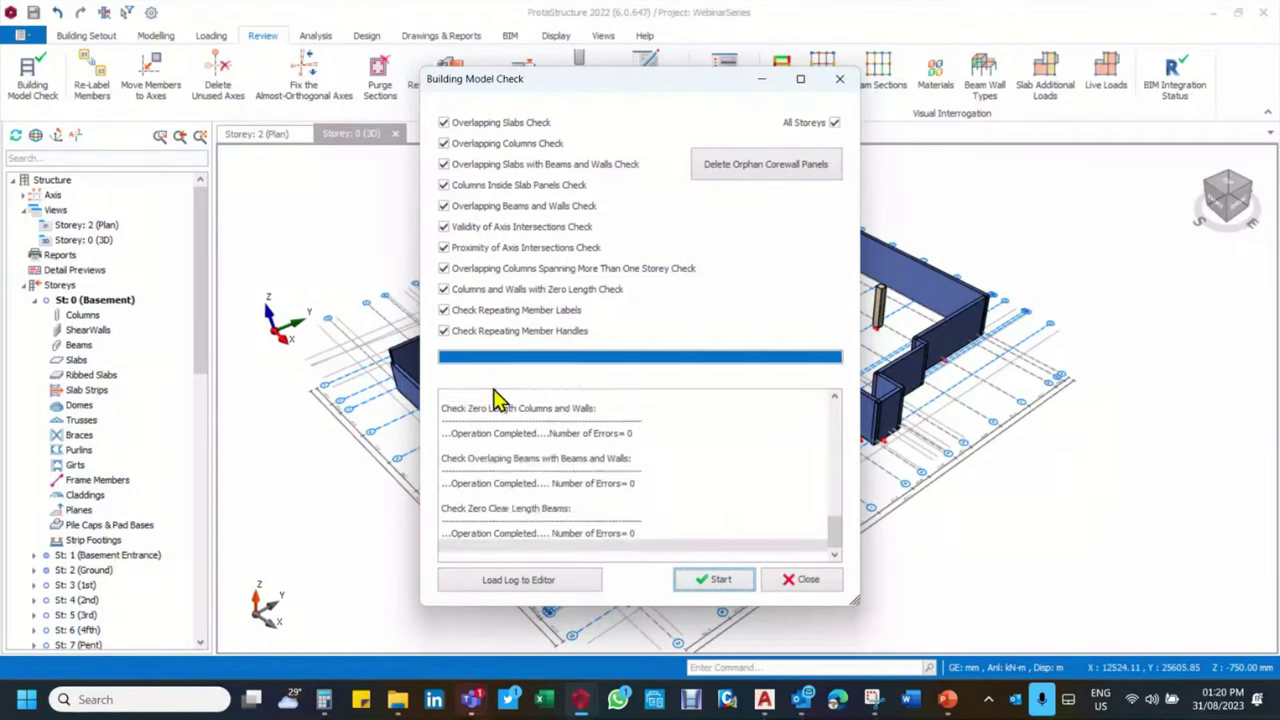
{"action": "scroll", "coordinate": [668, 495], "scroll_direction": "up", "scroll_amount": 5}
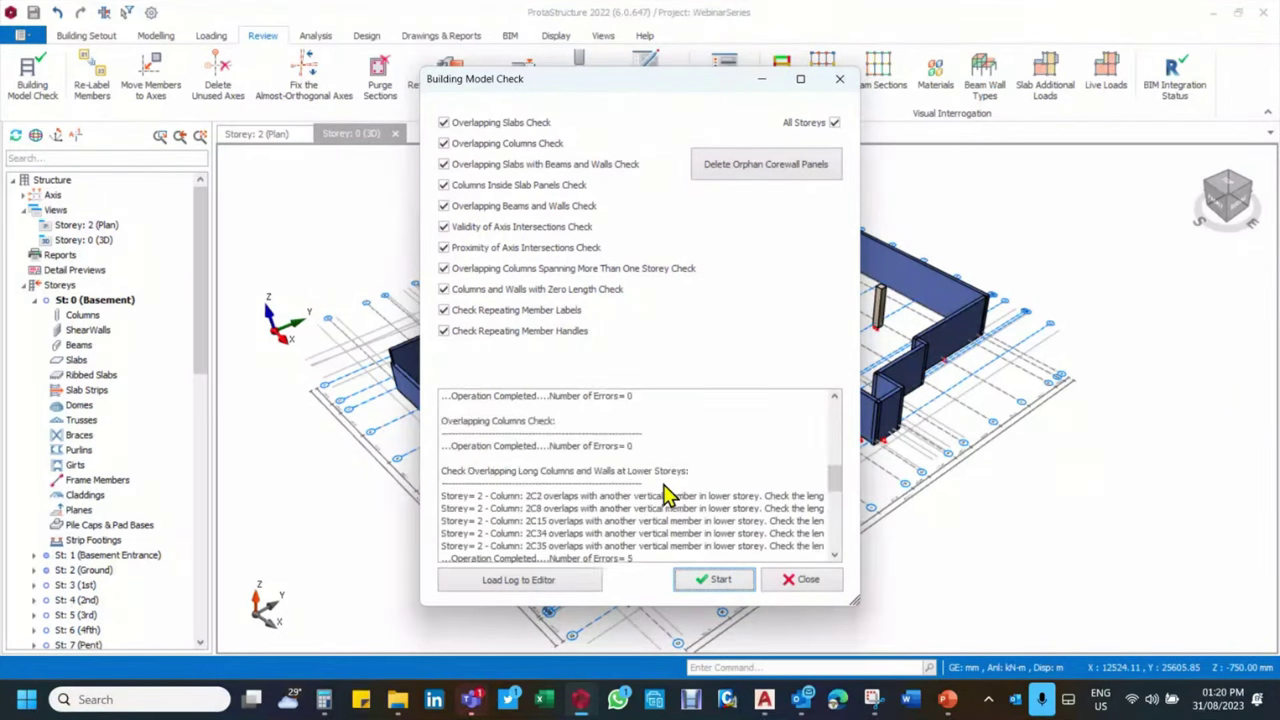
{"action": "scroll", "coordinate": [660, 493], "scroll_direction": "down", "scroll_amount": 2}
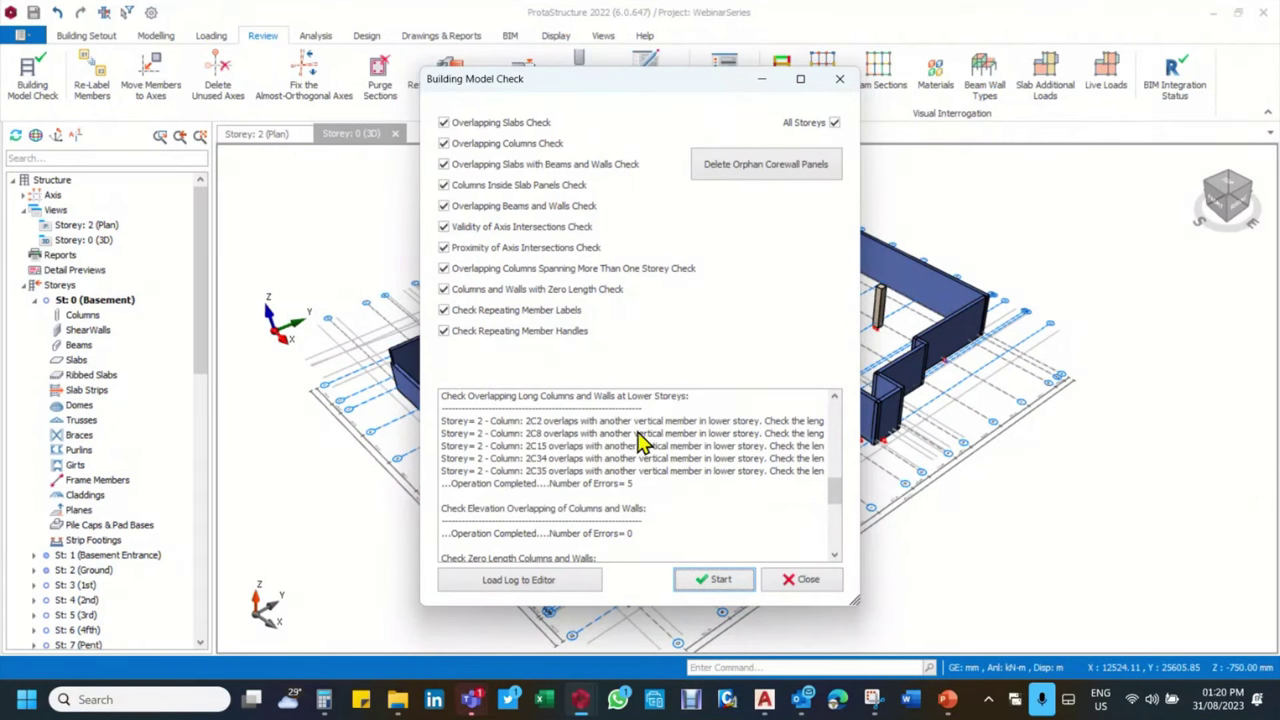
{"action": "scroll", "coordinate": [760, 440], "scroll_direction": "up", "scroll_amount": 1}
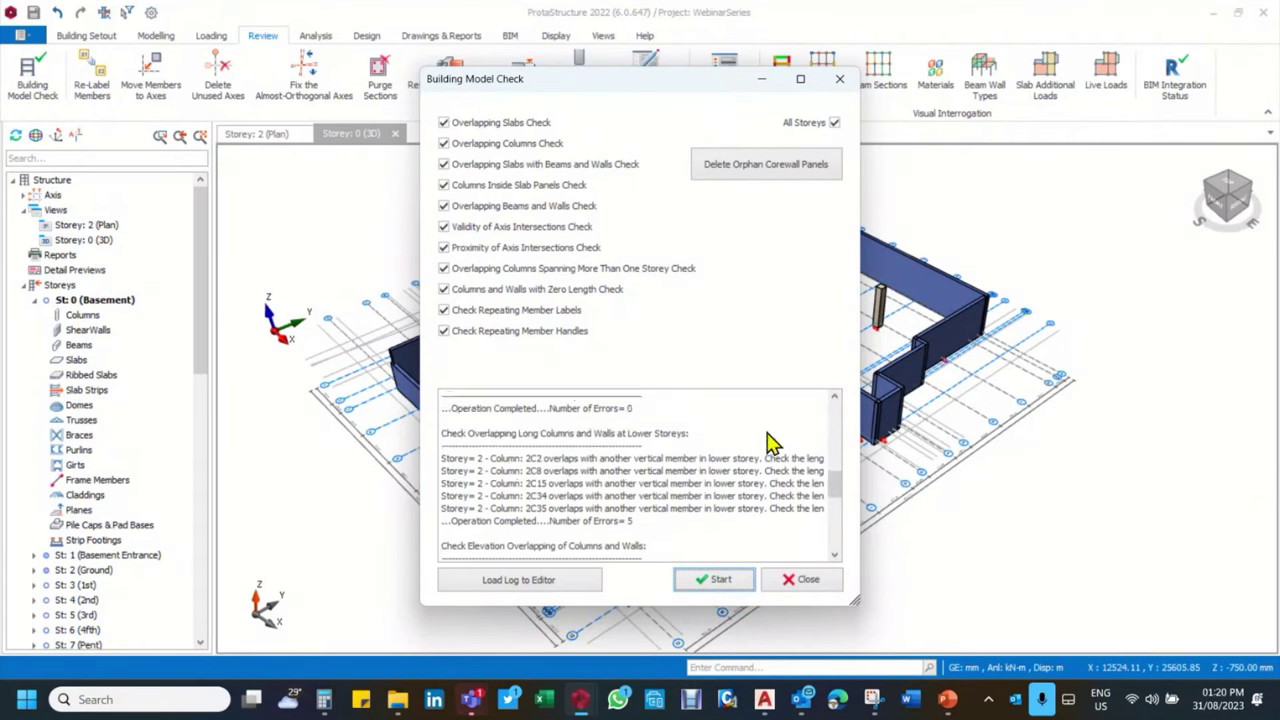
Load the model check log into the text editor, read the overlapping long columns section and close the model check
{"action": "left_click", "coordinate": [546, 583]}
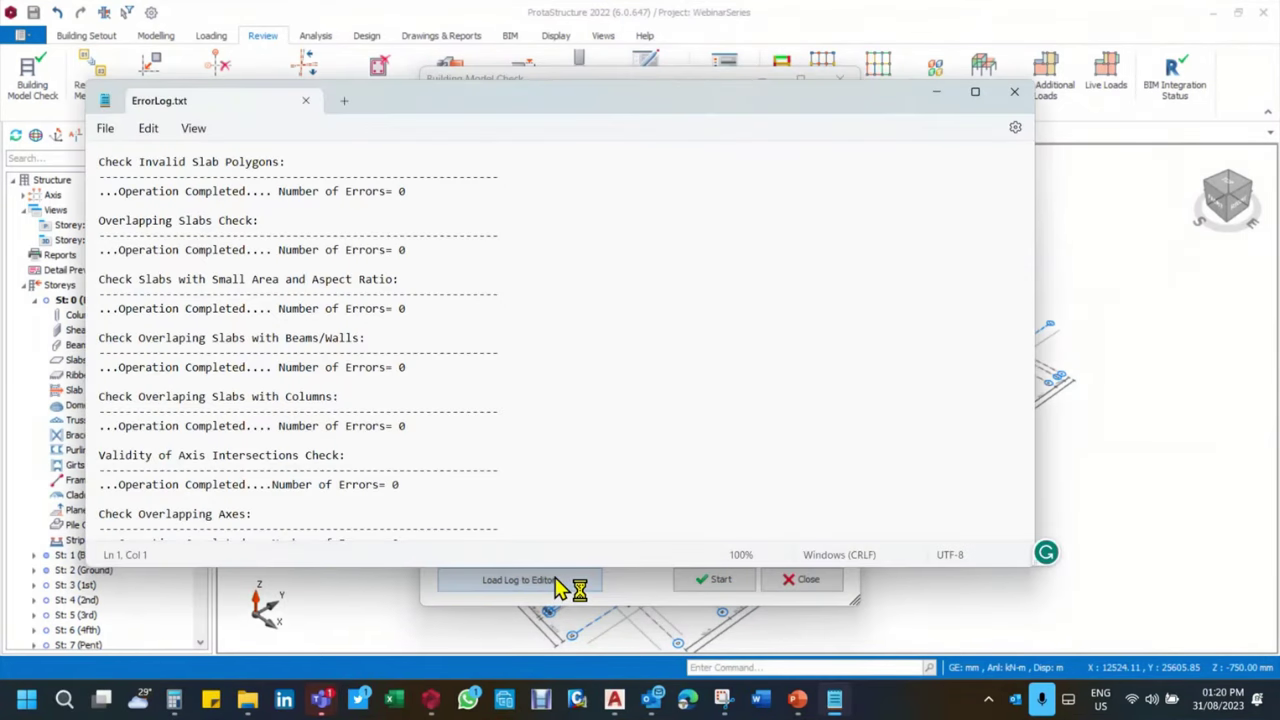
{"action": "scroll", "coordinate": [386, 369], "scroll_direction": "down", "scroll_amount": 7}
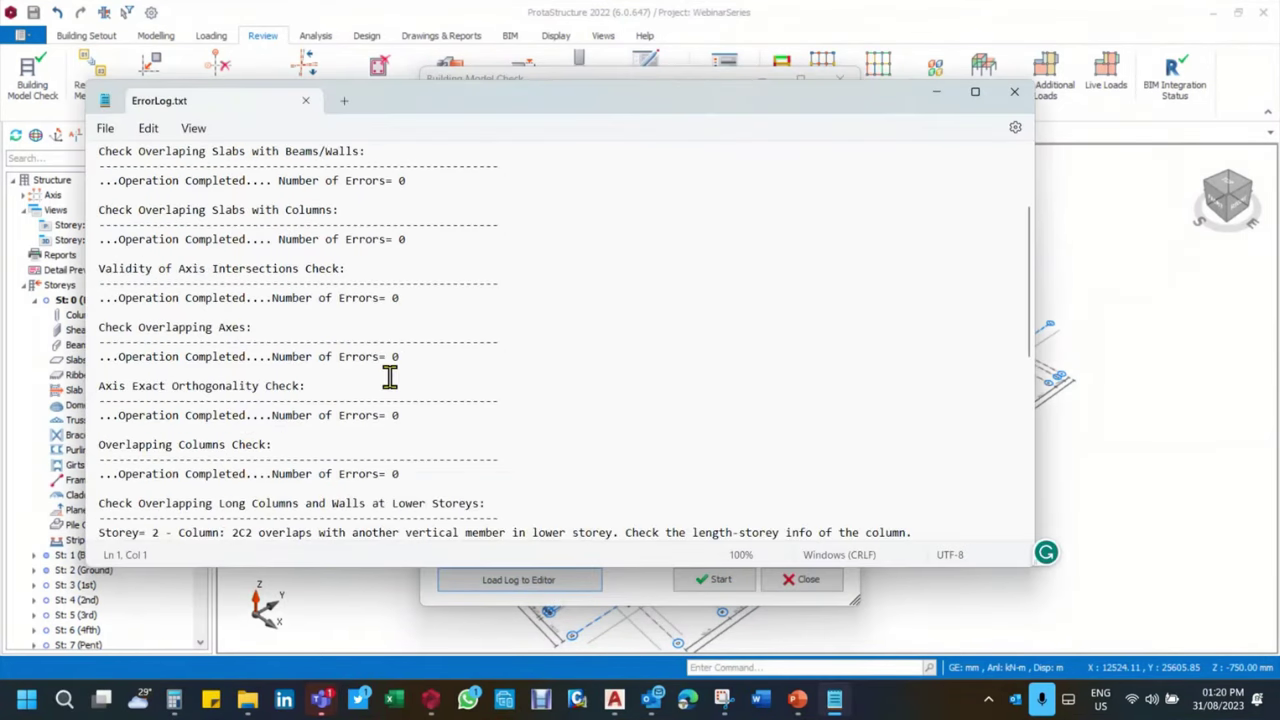
{"action": "scroll", "coordinate": [391, 371], "scroll_direction": "down", "scroll_amount": 1}
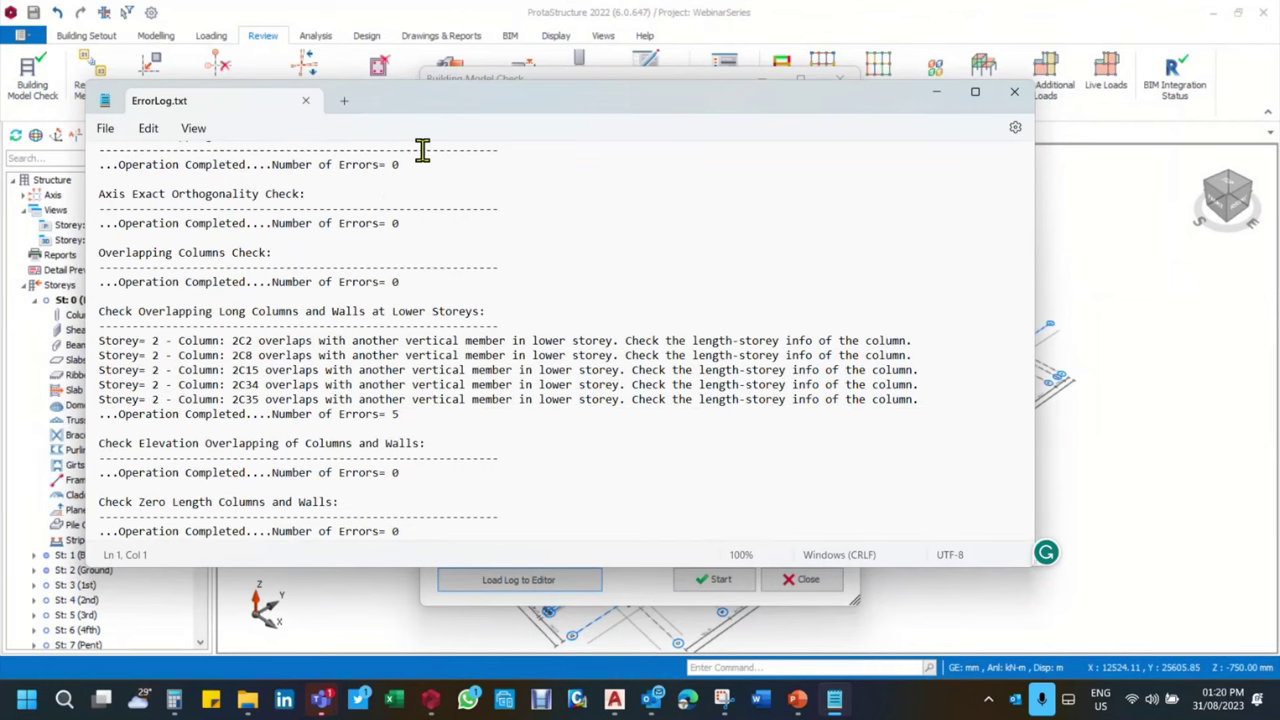
{"action": "left_click", "coordinate": [664, 601]}
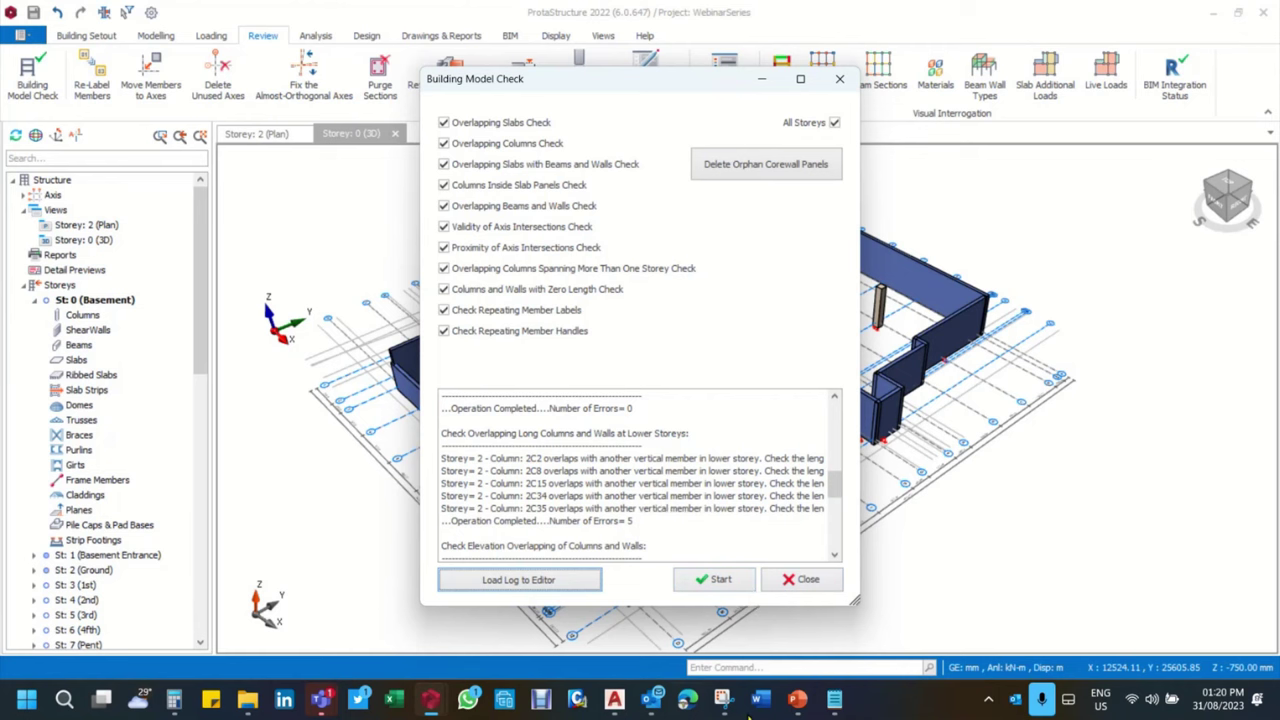
{"action": "left_click", "coordinate": [837, 700]}
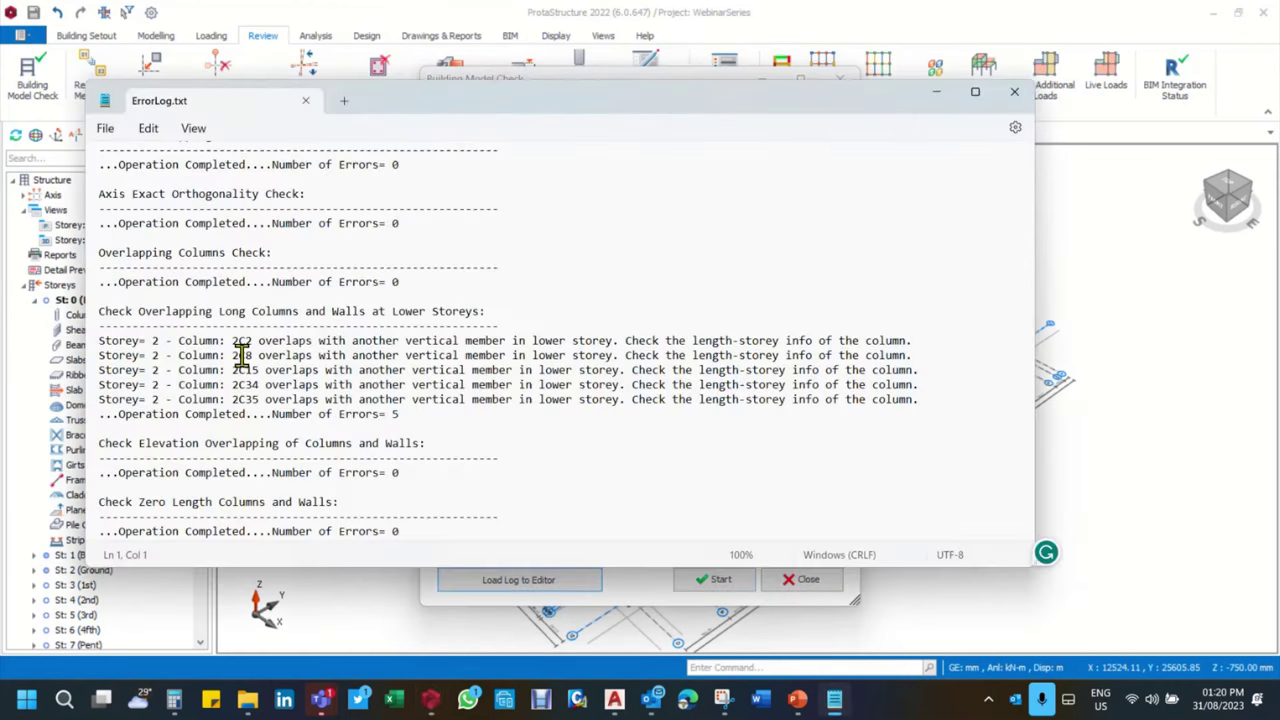
{"action": "left_click", "coordinate": [812, 582]}
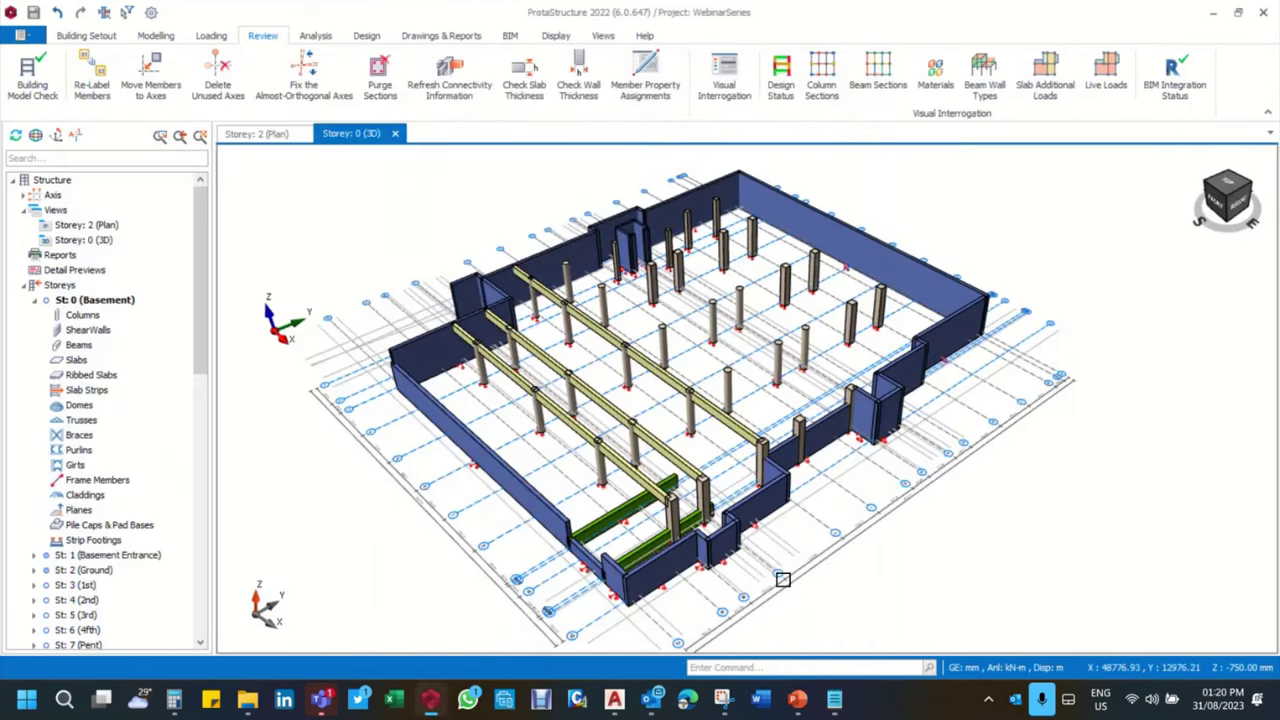
Compare the overlapping columns listed in the error log with the axis 11 columns along the basement wall in the 3D view
{"action": "scroll", "coordinate": [812, 537], "scroll_direction": "up", "scroll_amount": 2}
{"action": "middle_click_drag", "start_coordinate": [812, 537], "coordinate": [177, 508]}
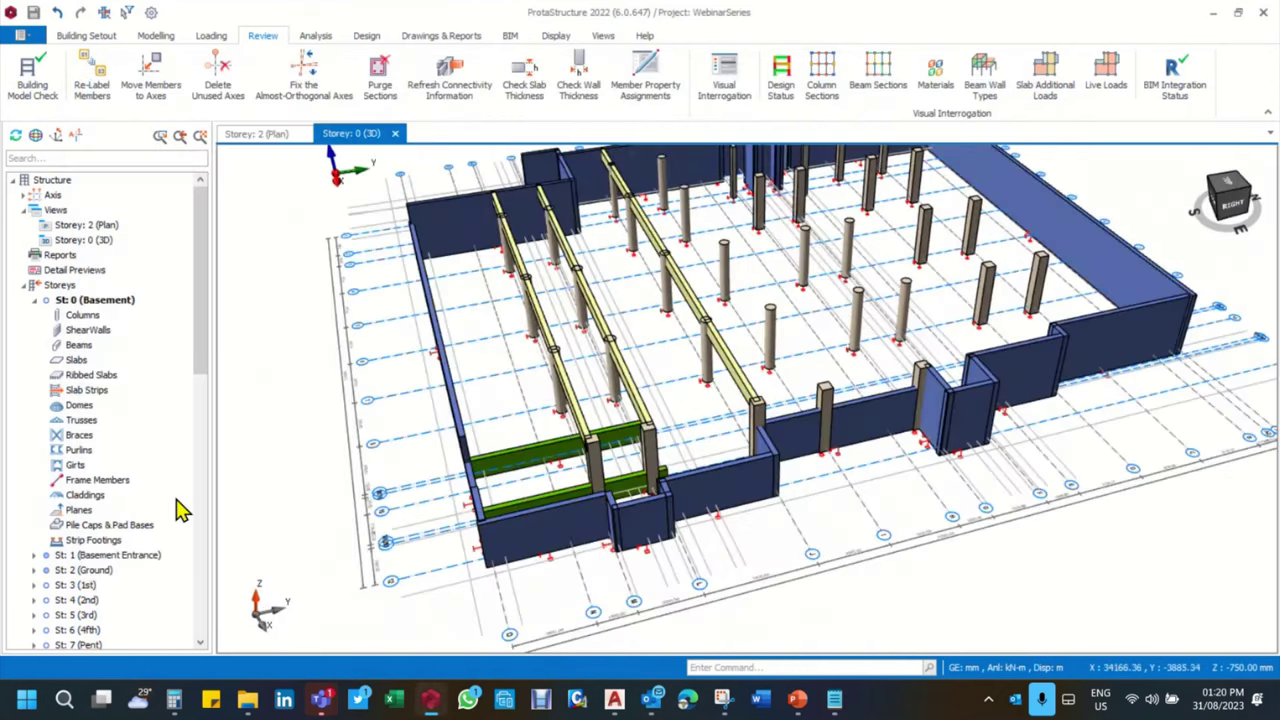
{"action": "left_click", "coordinate": [834, 699]}
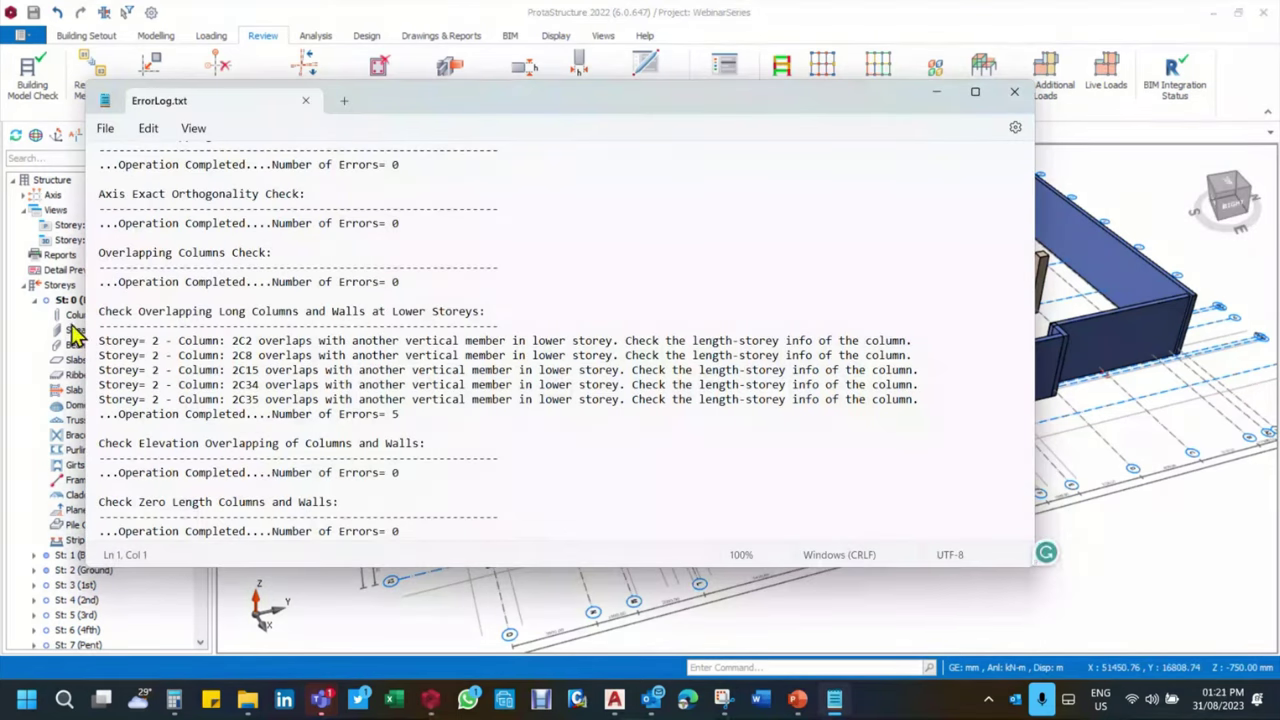
{"action": "left_click", "coordinate": [1129, 589]}
{"action": "scroll", "coordinate": [604, 389], "scroll_direction": "up", "scroll_amount": 5}
{"action": "scroll", "coordinate": [604, 389], "scroll_direction": "down", "scroll_amount": 3}
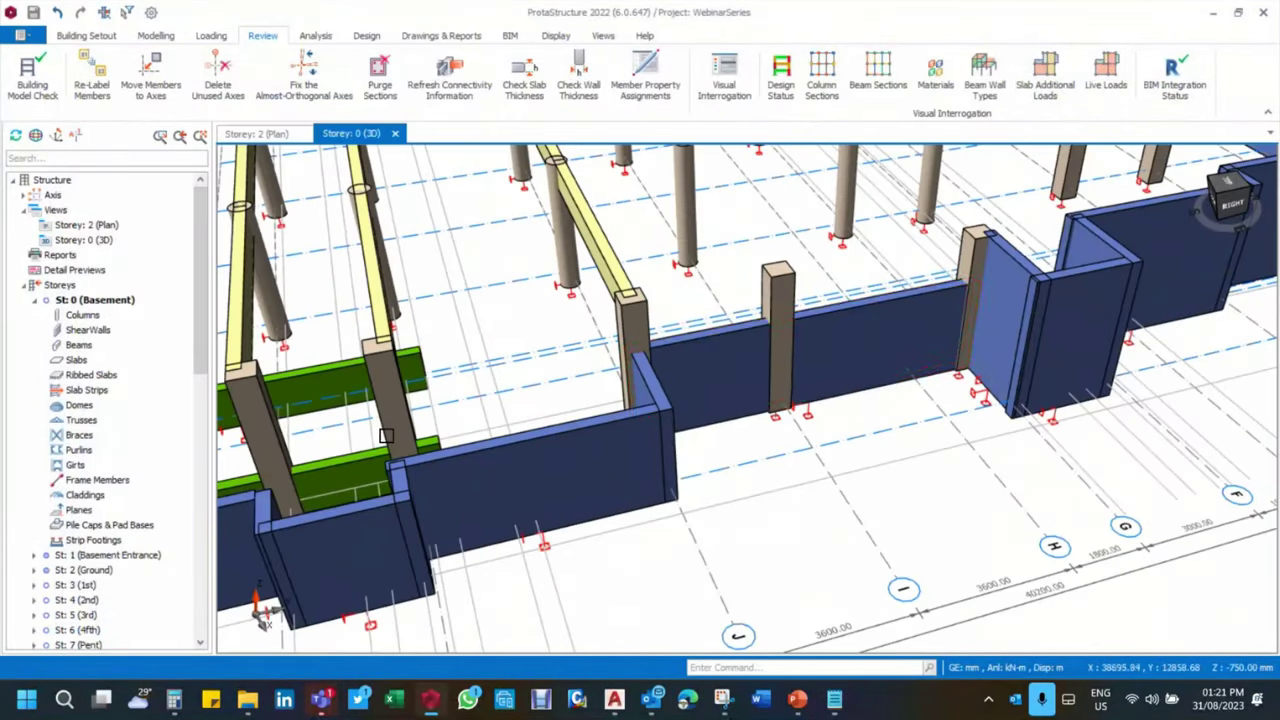
{"action": "scroll", "coordinate": [604, 389], "scroll_direction": "down", "scroll_amount": 2}
{"action": "scroll", "coordinate": [604, 389], "scroll_direction": "up", "scroll_amount": 2}
{"action": "scroll", "coordinate": [712, 360], "scroll_direction": "up", "scroll_amount": 2}
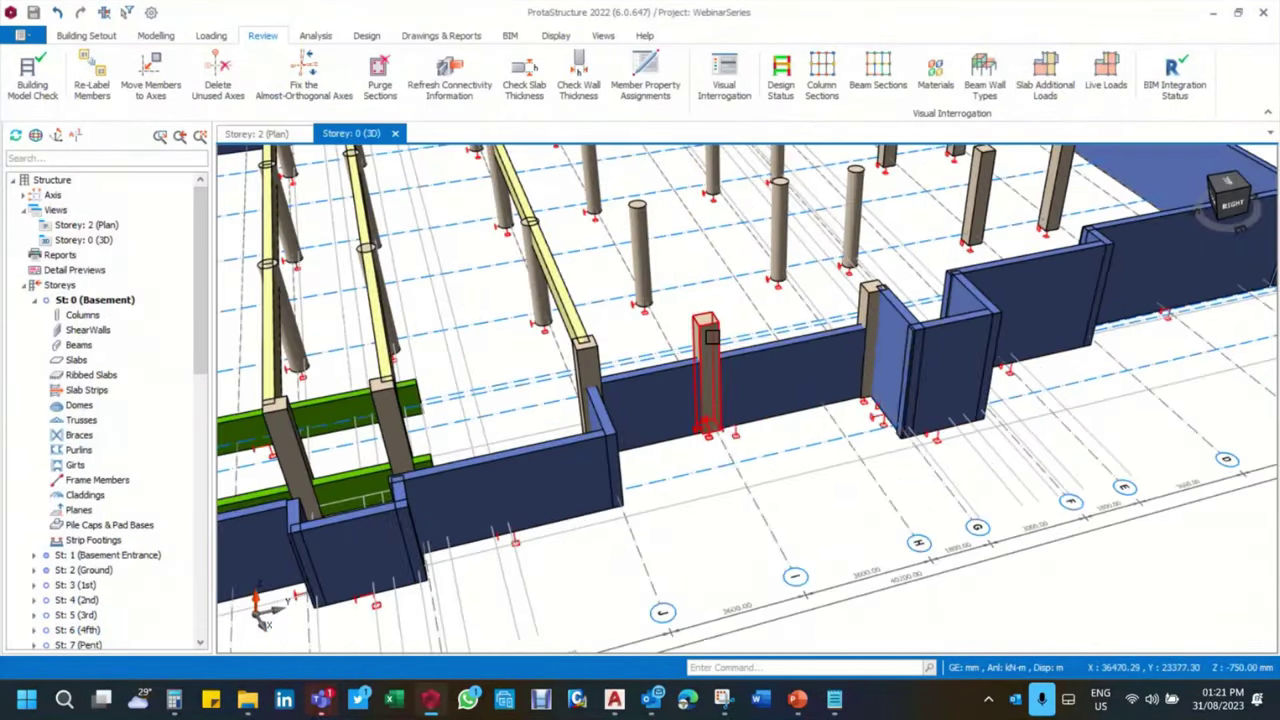
Select the three axis 11 columns at axes G, I and J and set their Len (Storey) to 1 in the Column Table
{"action": "left_click", "coordinate": [705, 360]}
{"action": "scroll", "coordinate": [735, 345], "scroll_direction": "down", "scroll_amount": 3}
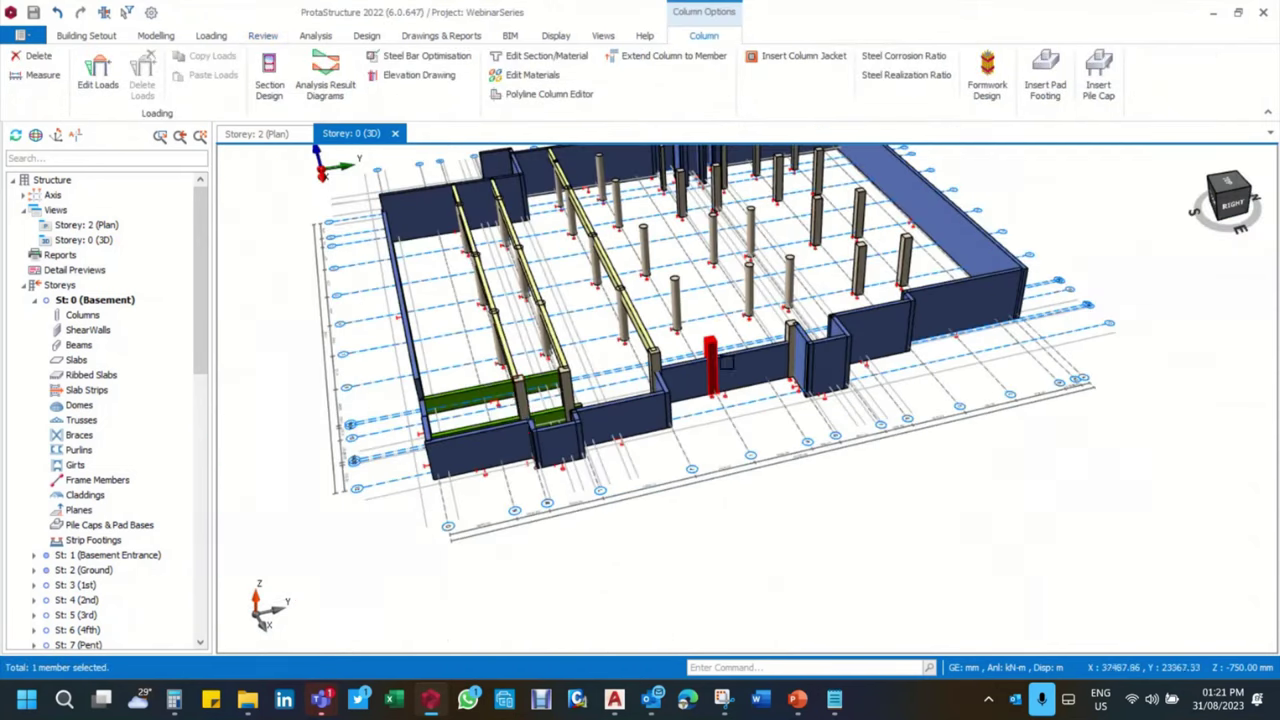
{"action": "scroll", "coordinate": [680, 380], "scroll_direction": "up", "scroll_amount": 3}
{"action": "middle_click_drag", "start_coordinate": [660, 390], "coordinate": [829, 354]}
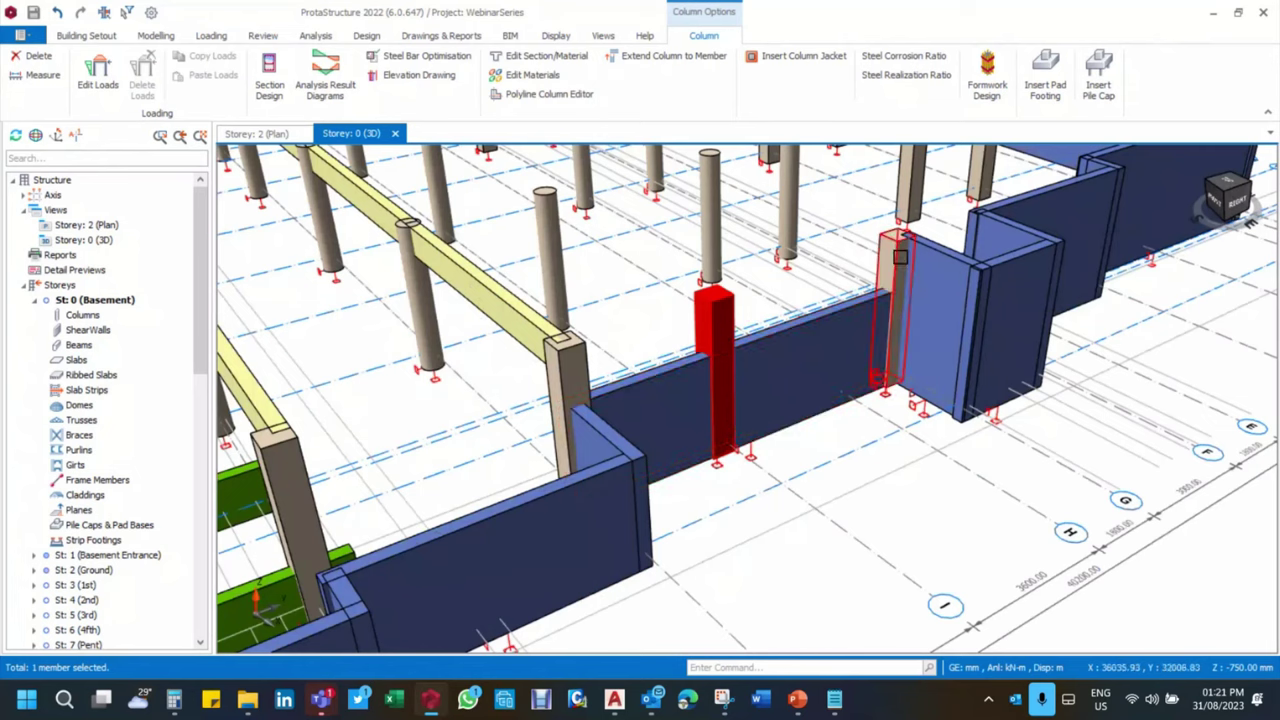
{"action": "left_click", "coordinate": [898, 270]}
{"action": "left_click", "coordinate": [723, 318]}
{"action": "left_click", "coordinate": [565, 375]}
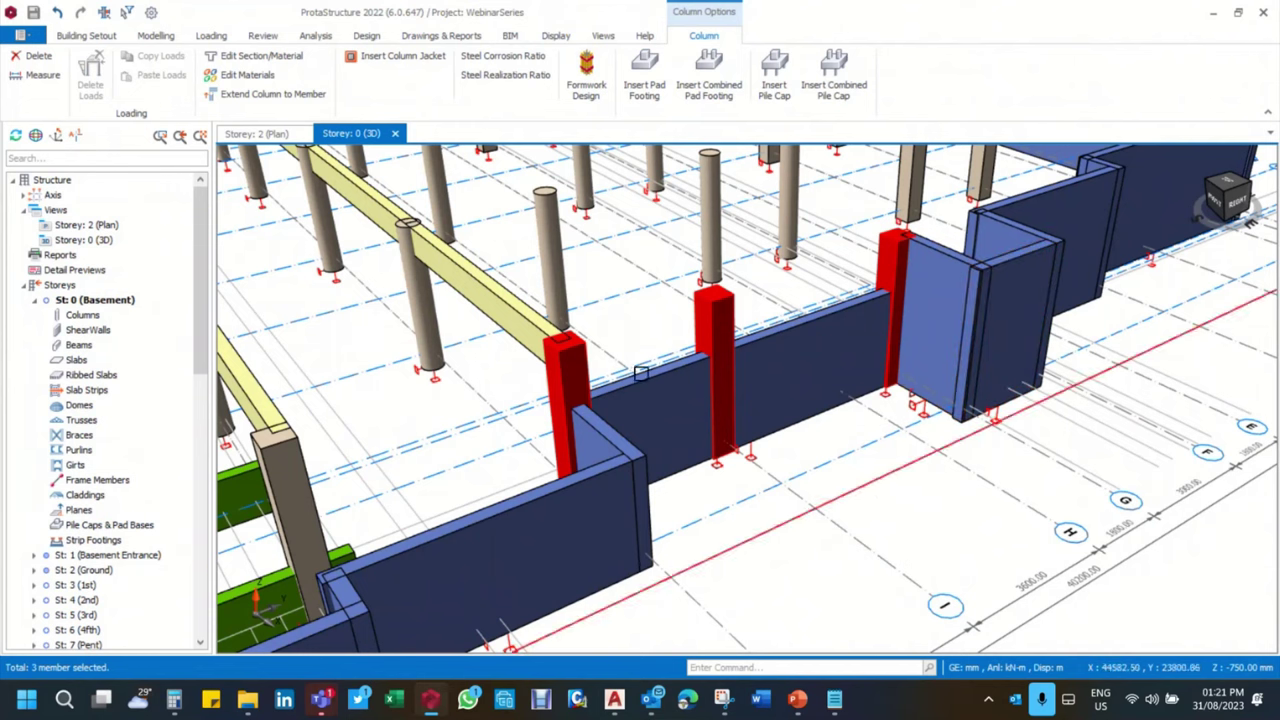
{"action": "scroll", "coordinate": [334, 223], "scroll_direction": "down", "scroll_amount": 3}
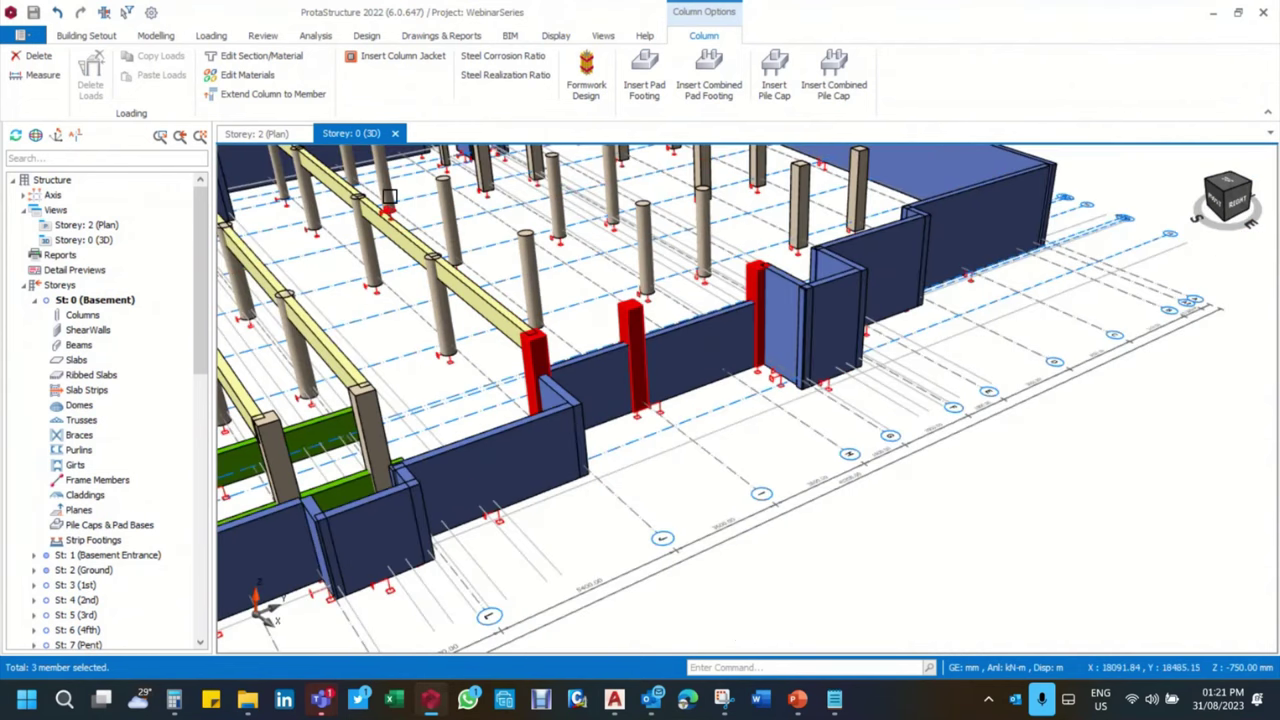
{"action": "right_click", "coordinate": [993, 491]}
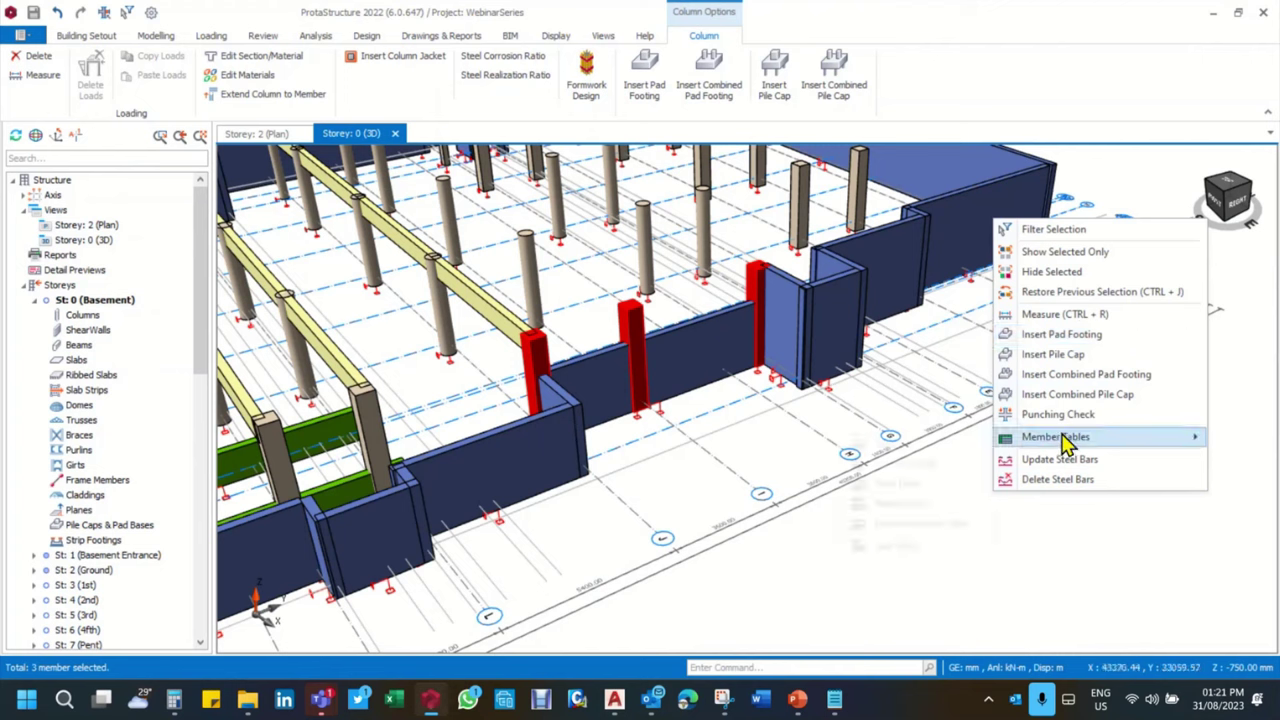
{"action": "mouse_move", "coordinate": [1063, 440]}
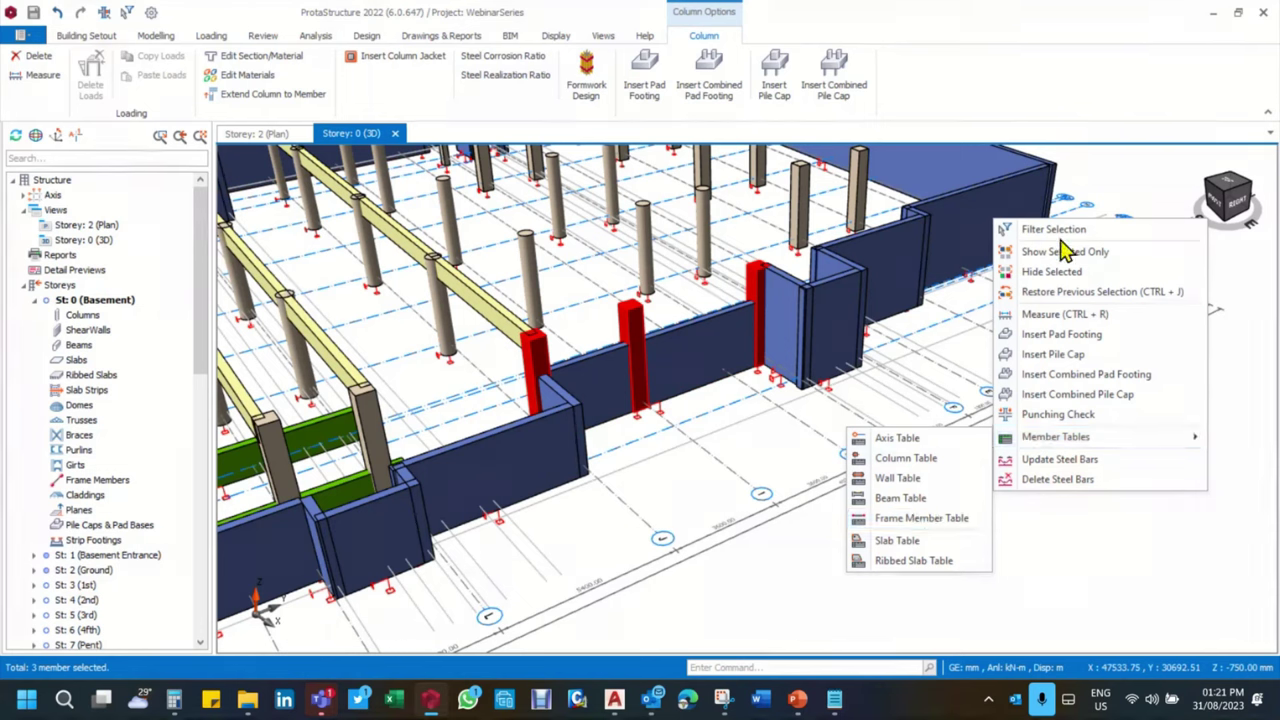
{"action": "left_click", "coordinate": [918, 460]}
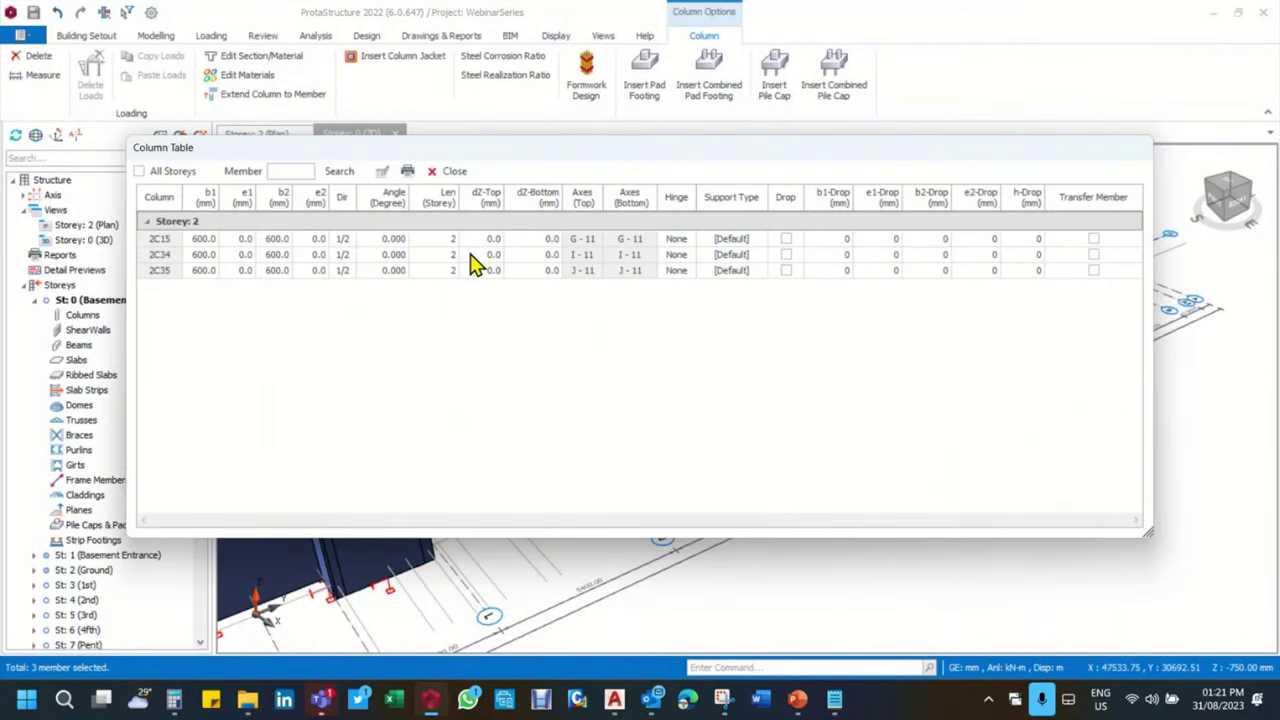
{"action": "left_click", "coordinate": [438, 198]}
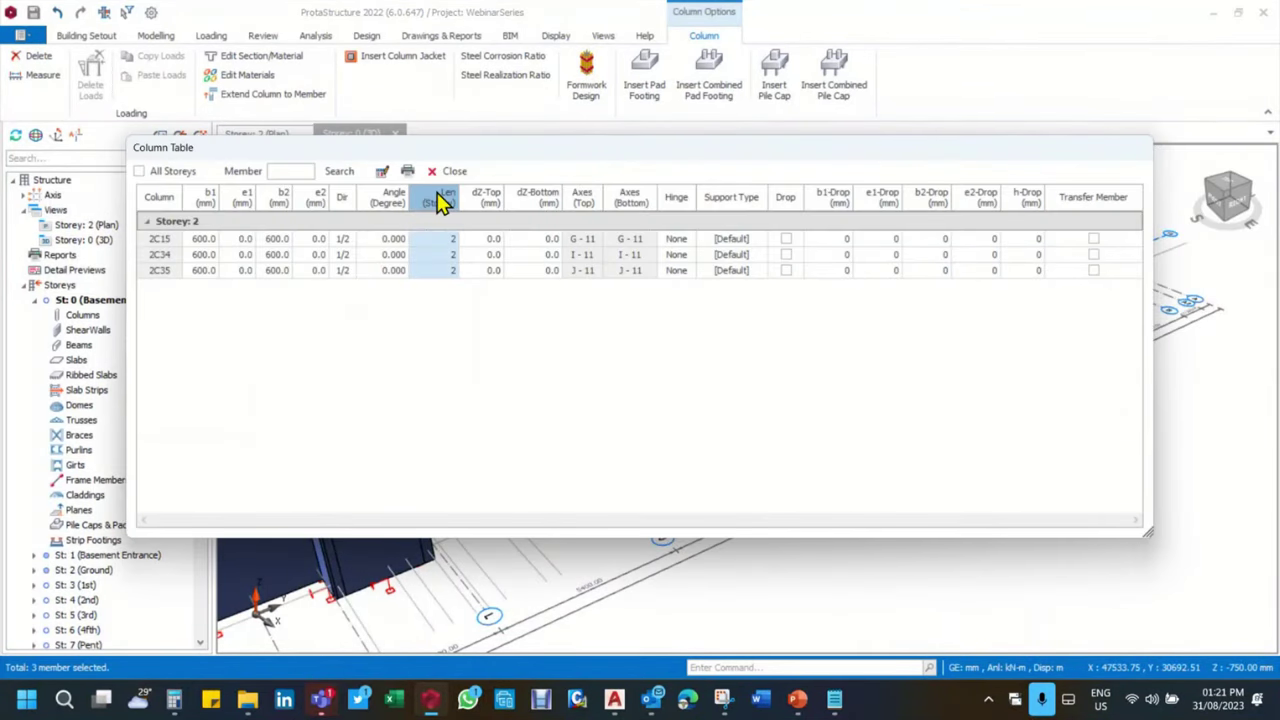
{"action": "left_click", "coordinate": [385, 173]}
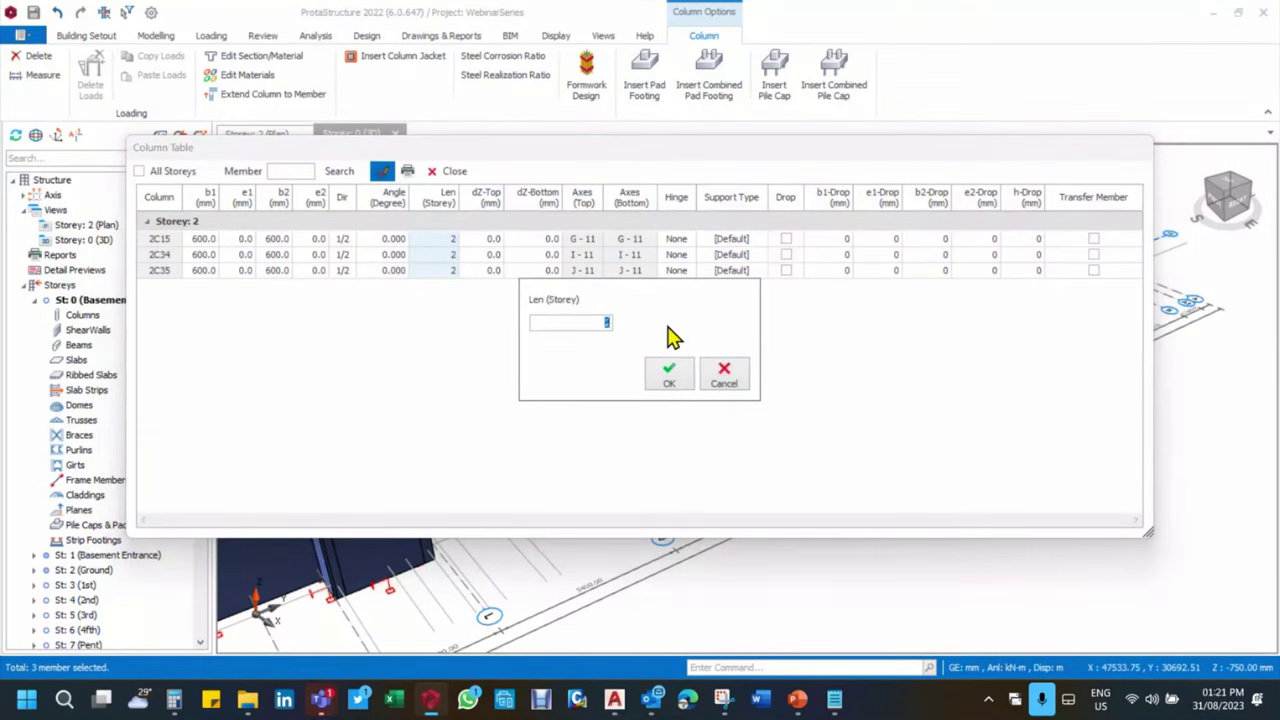
{"action": "type", "text": "1"}
{"action": "left_click", "coordinate": [669, 375]}
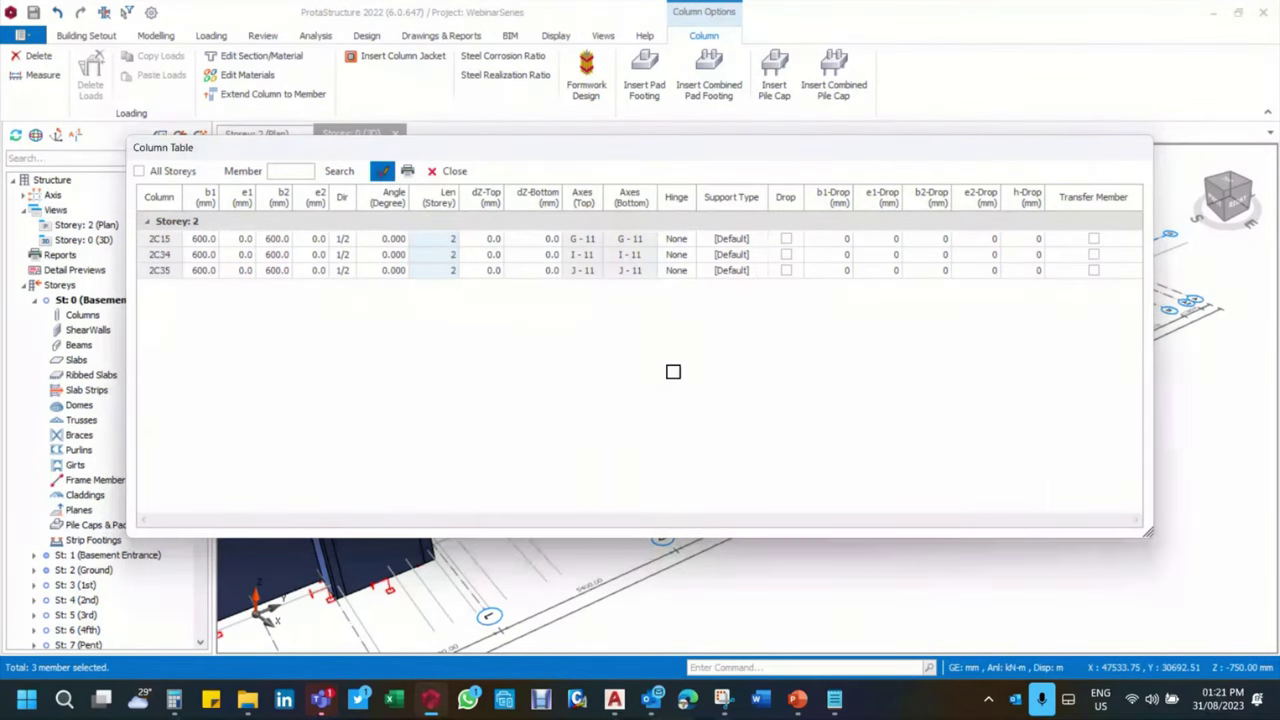
{"action": "left_click", "coordinate": [448, 171]}
Check the basement wall's top offset, then set dZ-Bottom of the three selected axis 11 columns to 1500 mm in the Column Table
{"action": "scroll", "coordinate": [594, 323], "scroll_direction": "up", "scroll_amount": 3}
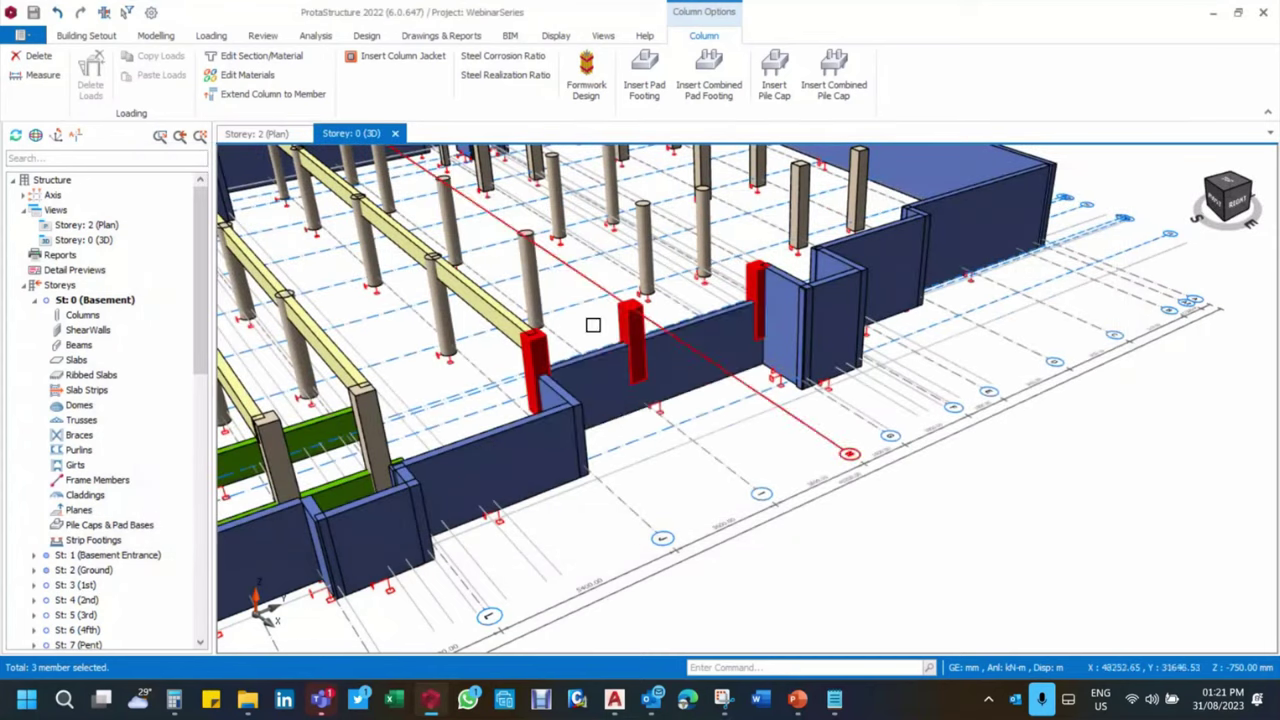
{"action": "scroll", "coordinate": [630, 356], "scroll_direction": "down", "scroll_amount": 10}
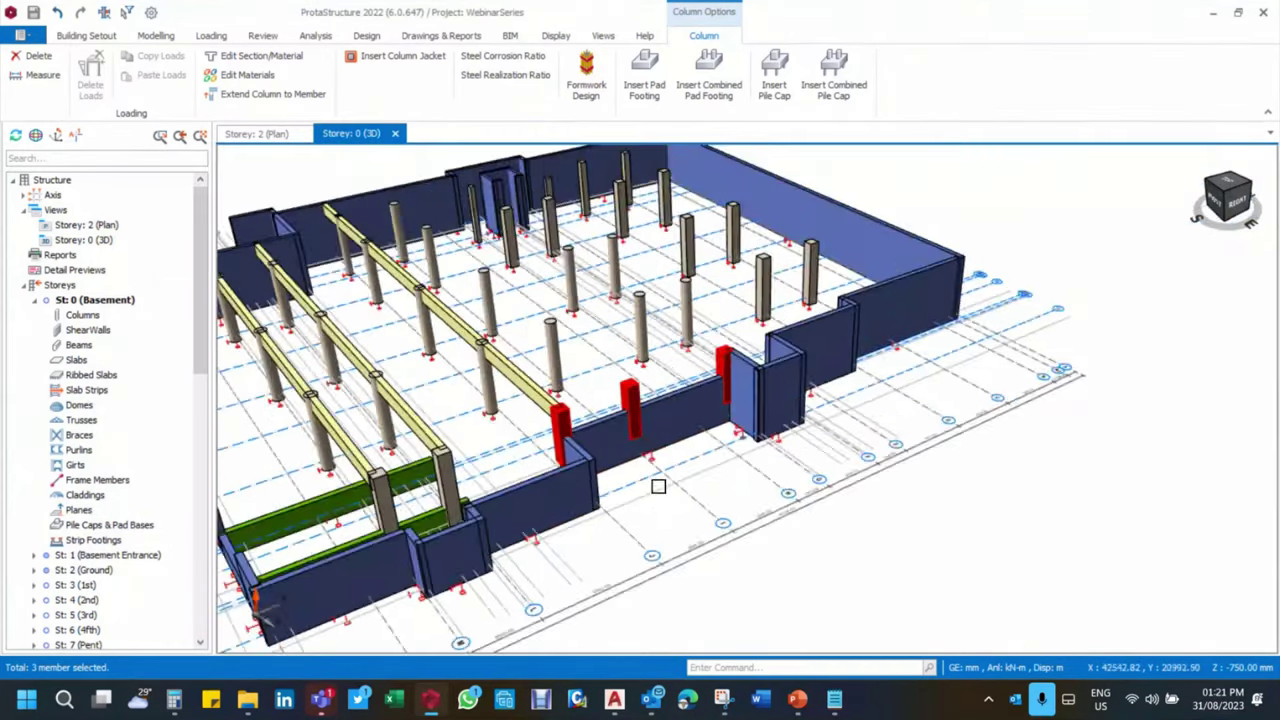
{"action": "scroll", "coordinate": [607, 398], "scroll_direction": "up", "scroll_amount": 4}
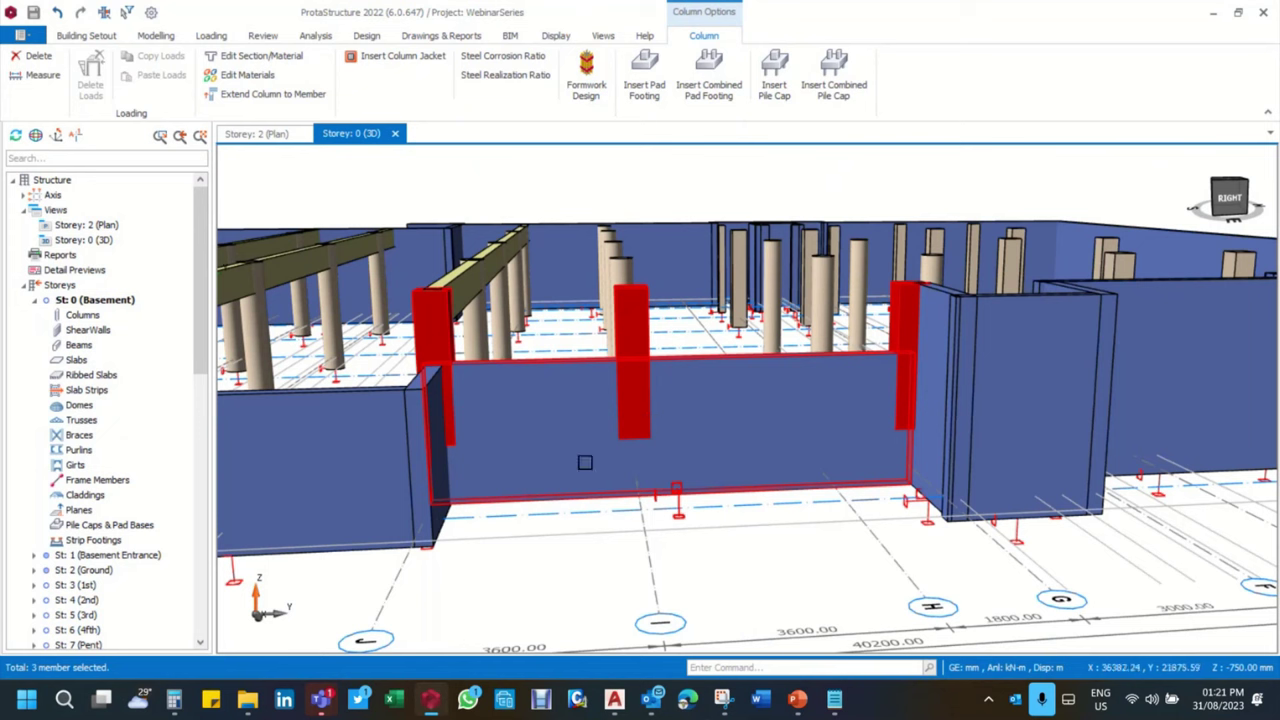
{"action": "mouse_move", "coordinate": [558, 421]}
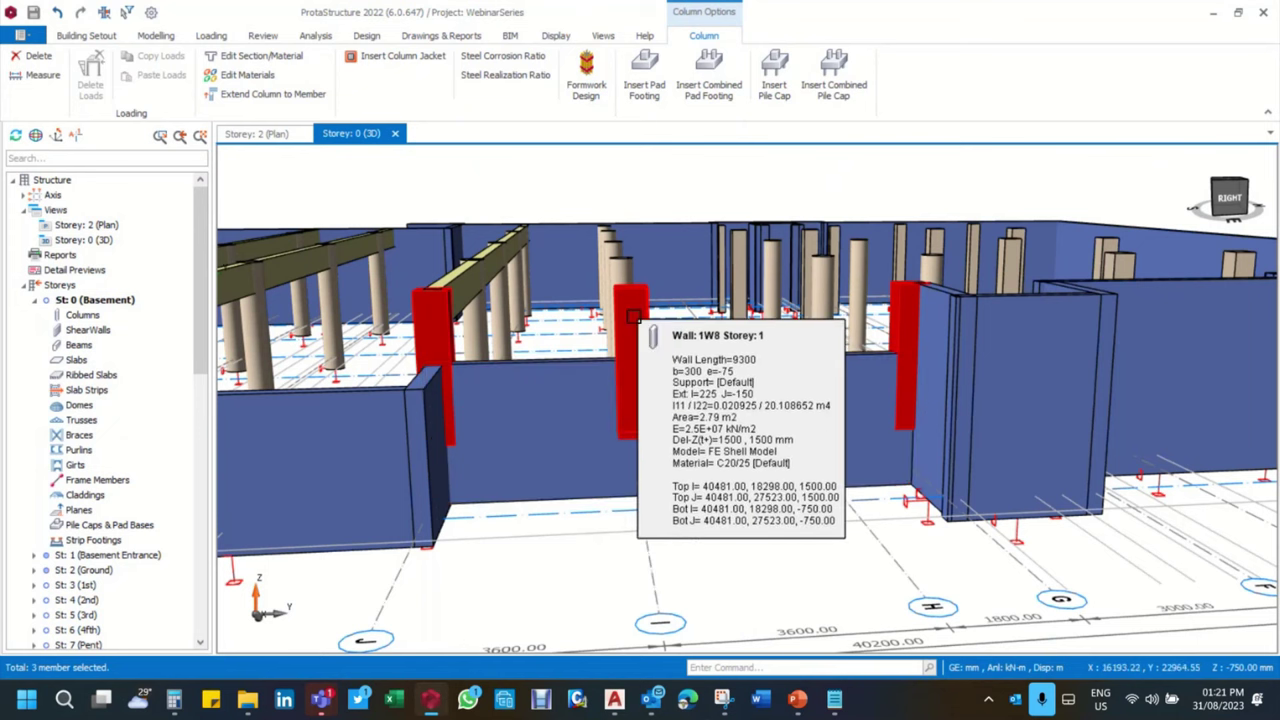
{"action": "mouse_move", "coordinate": [634, 318]}
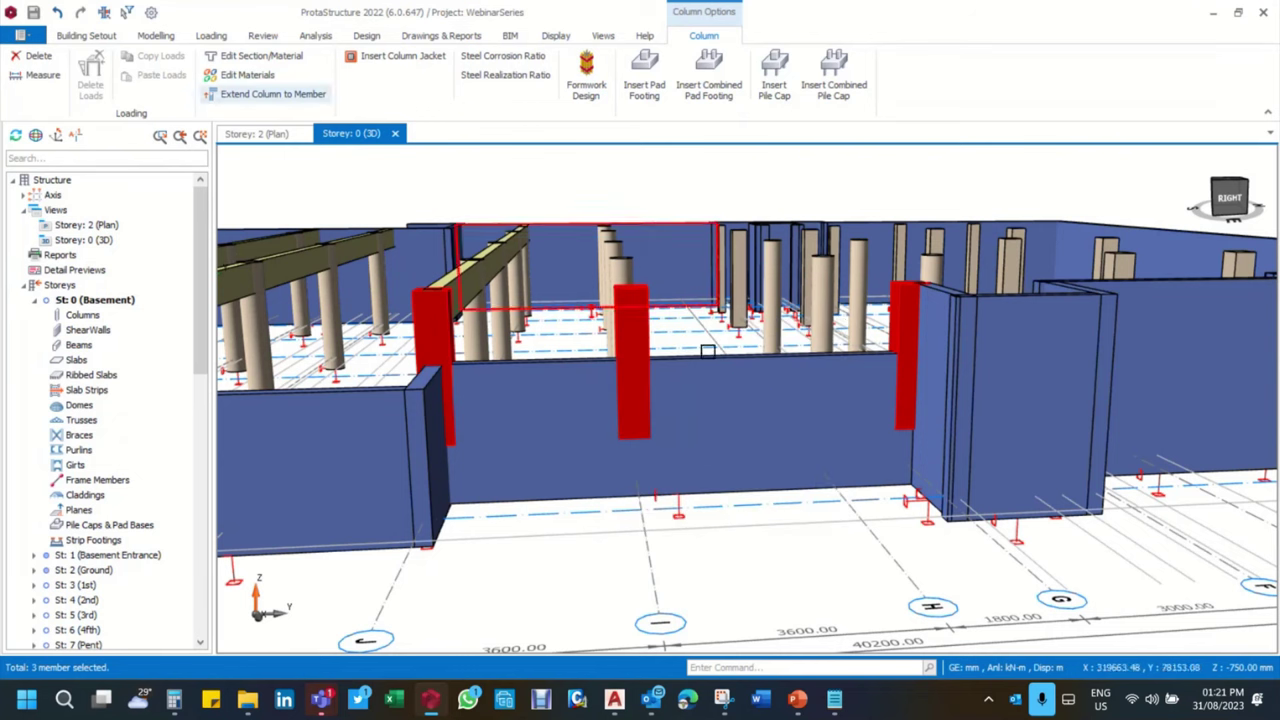
{"action": "scroll", "coordinate": [773, 483], "scroll_direction": "down", "scroll_amount": 3}
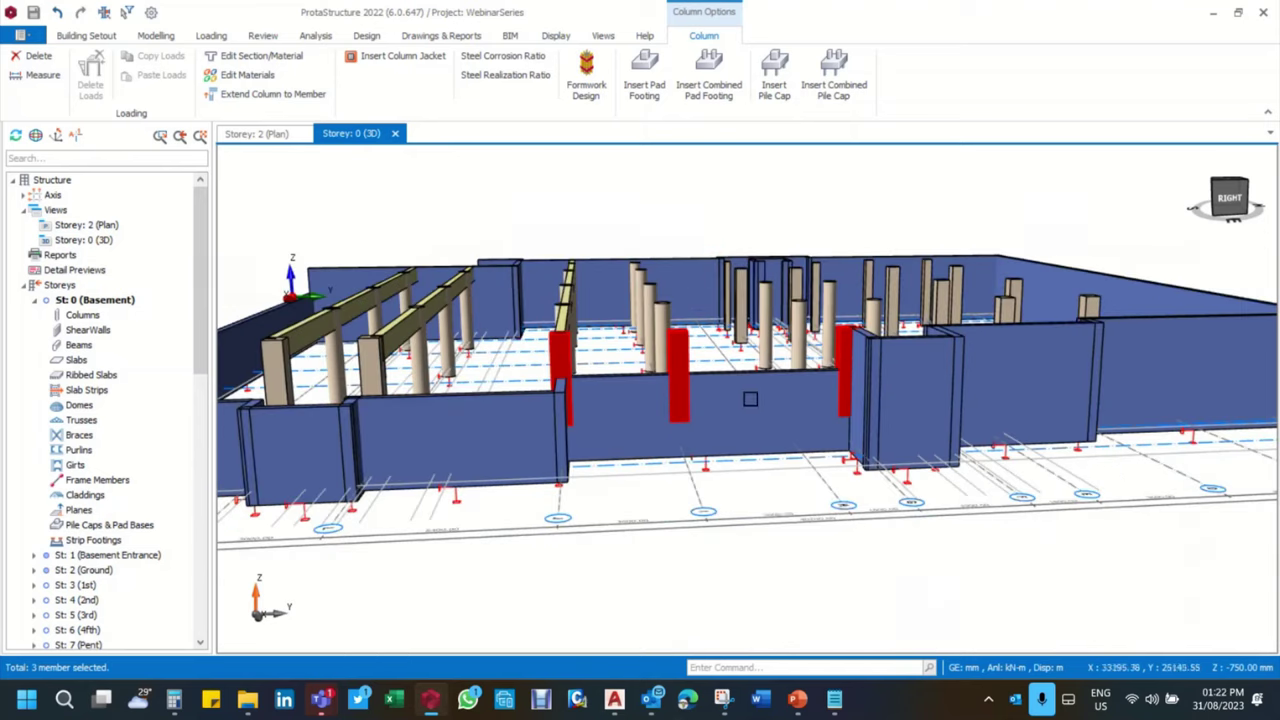
{"action": "right_click", "coordinate": [773, 483]}
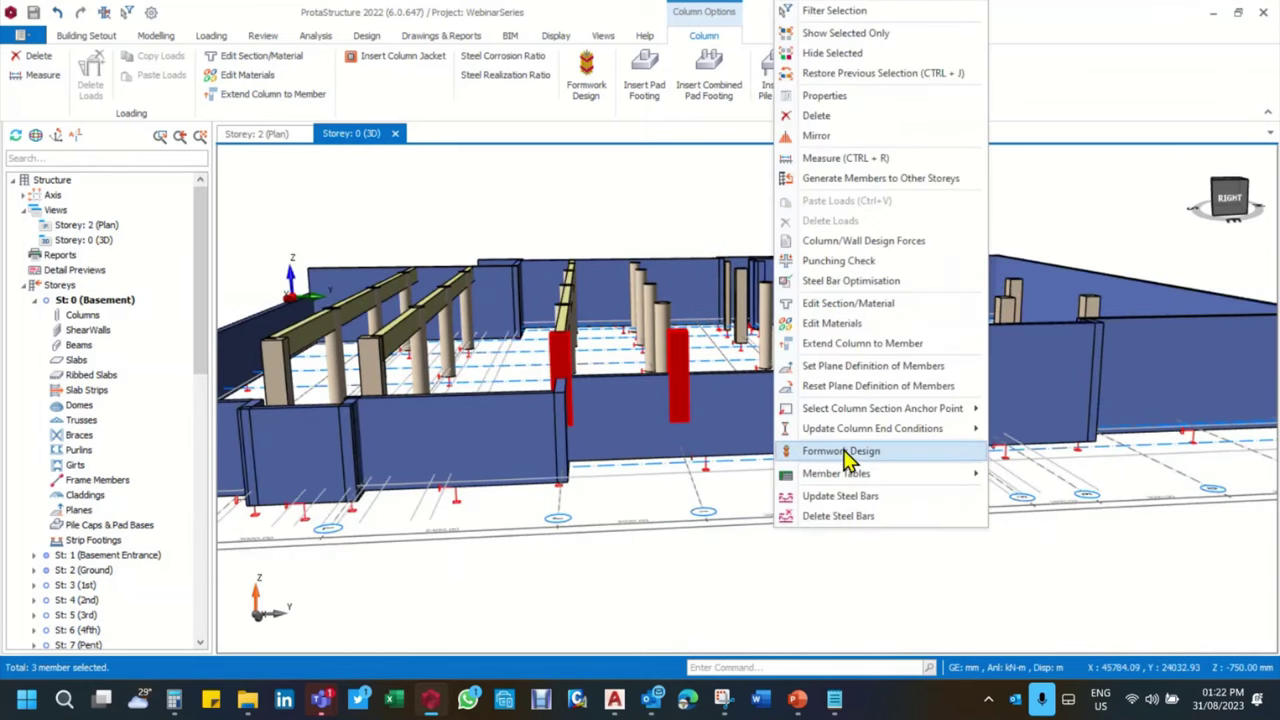
{"action": "mouse_move", "coordinate": [850, 478]}
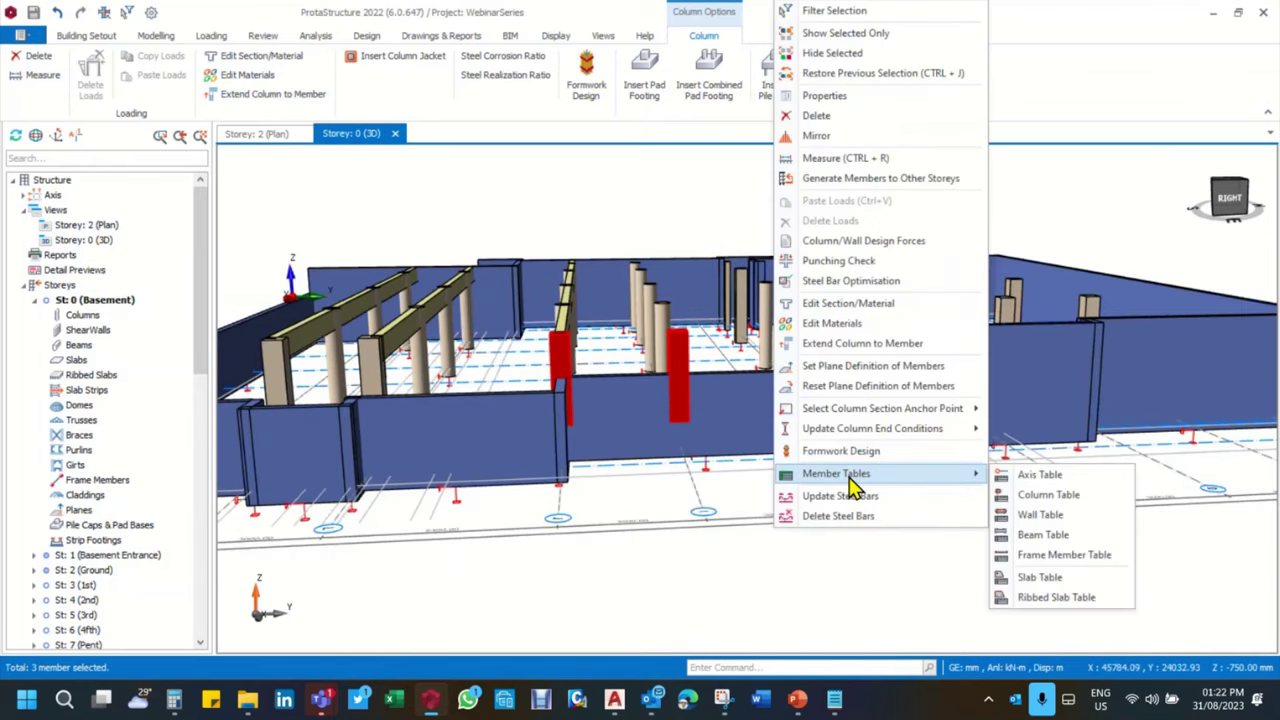
{"action": "left_click", "coordinate": [1048, 495]}
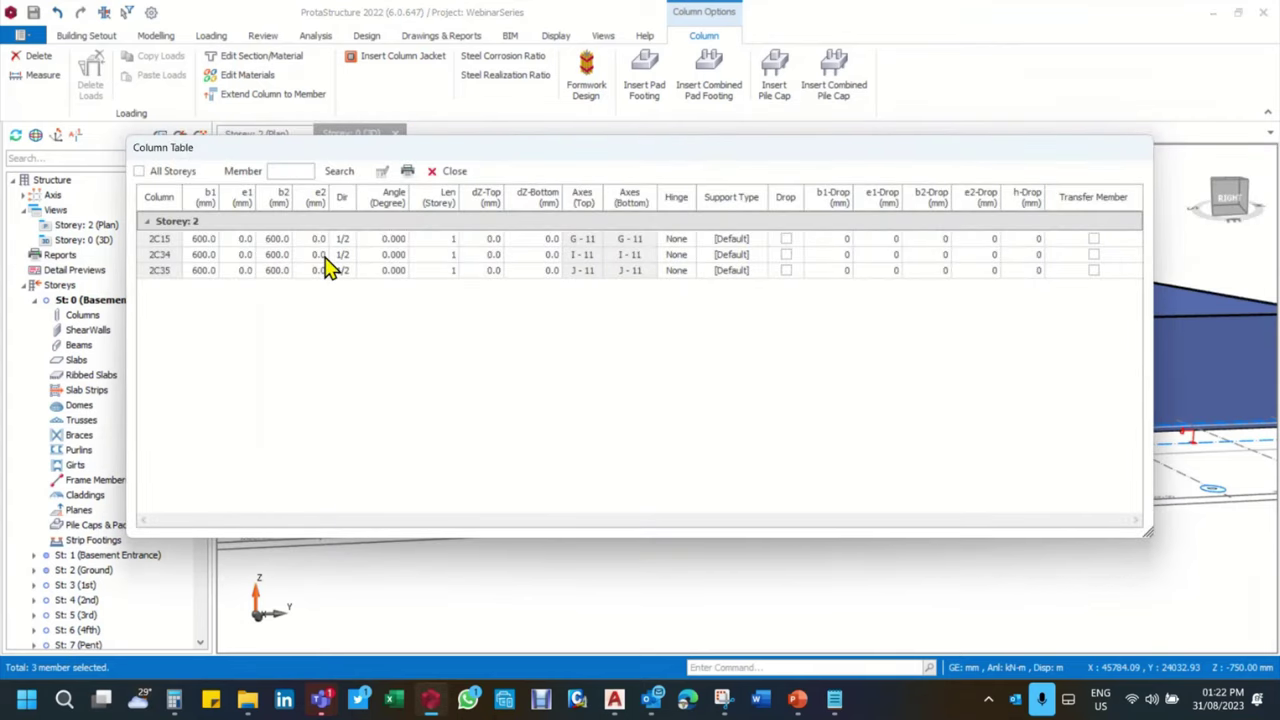
{"action": "left_click", "coordinate": [540, 200]}
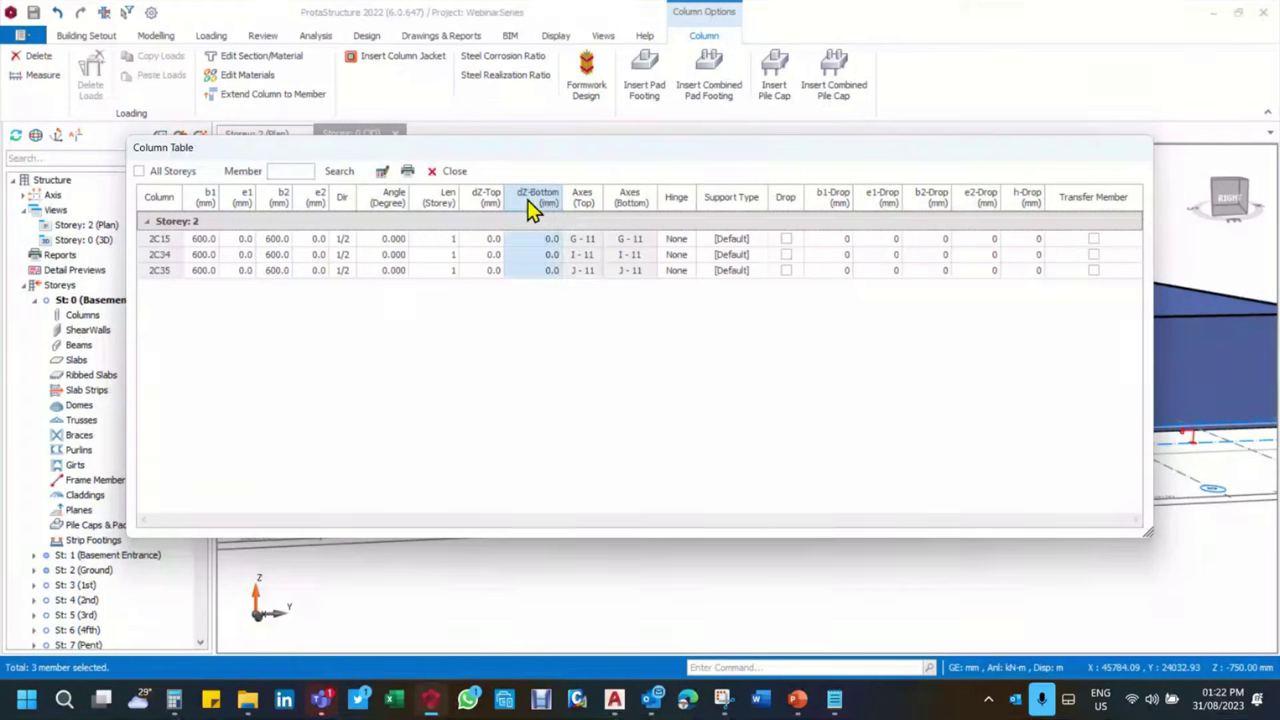
{"action": "left_click", "coordinate": [383, 171]}
{"action": "type", "text": "1,500."}
{"action": "left_click", "coordinate": [672, 375]}
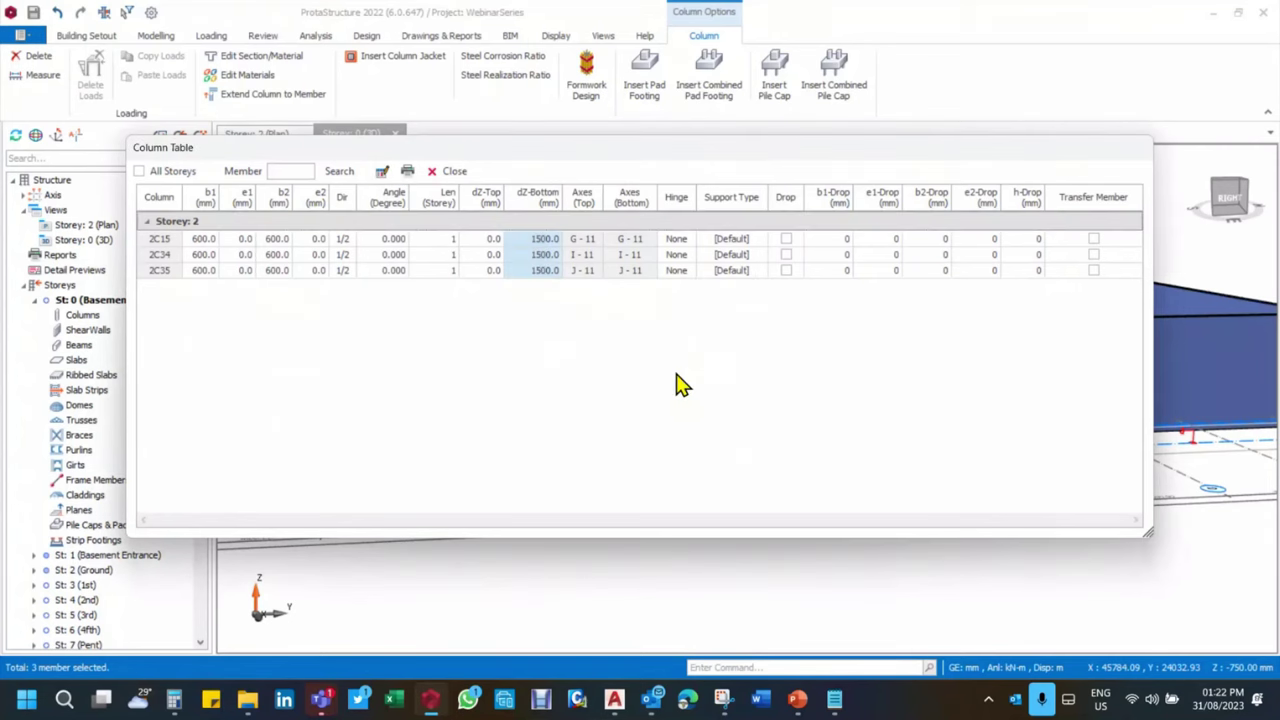
{"action": "left_click", "coordinate": [455, 172]}
Inspect the bases of the three axis 11 columns against the basement wall top in 3D and clear the selection
{"action": "scroll", "coordinate": [665, 421], "scroll_direction": "up", "scroll_amount": 2}
{"action": "scroll", "coordinate": [665, 421], "scroll_direction": "down", "scroll_amount": 2}
{"action": "left_click_drag", "start_coordinate": [665, 421], "coordinate": [740, 490]}
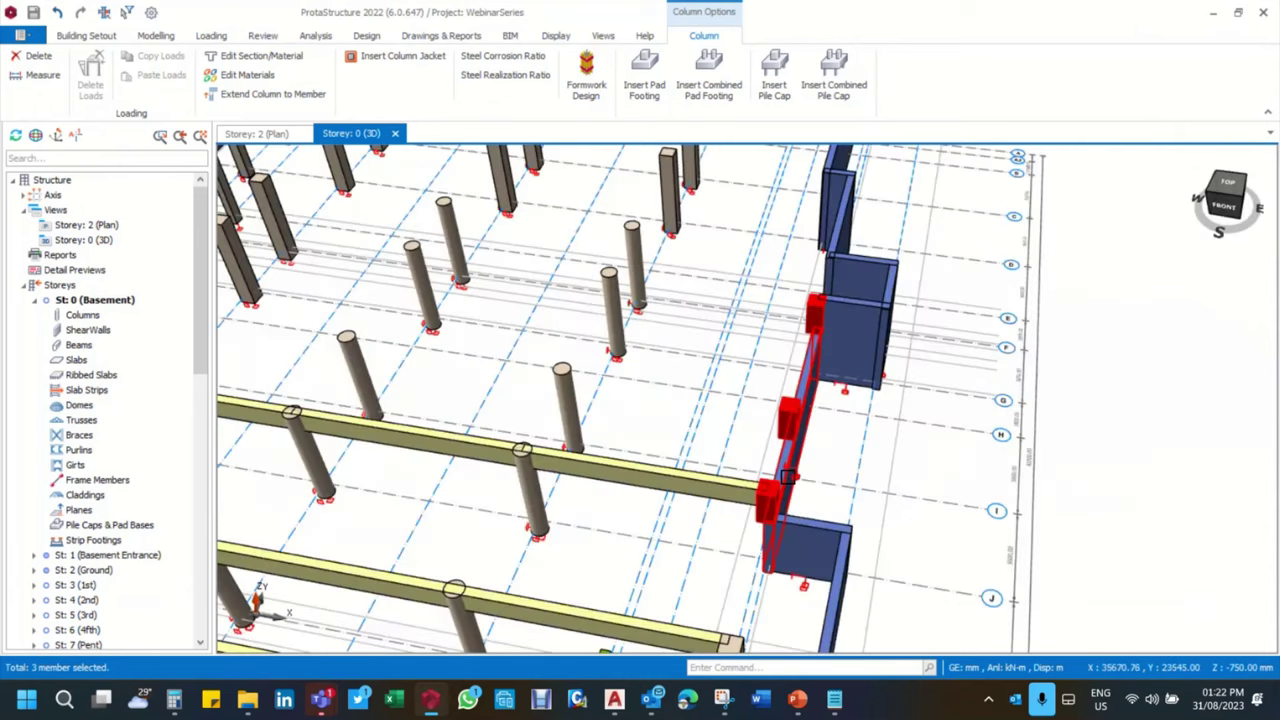
{"action": "scroll", "coordinate": [740, 490], "scroll_direction": "up", "scroll_amount": 2}
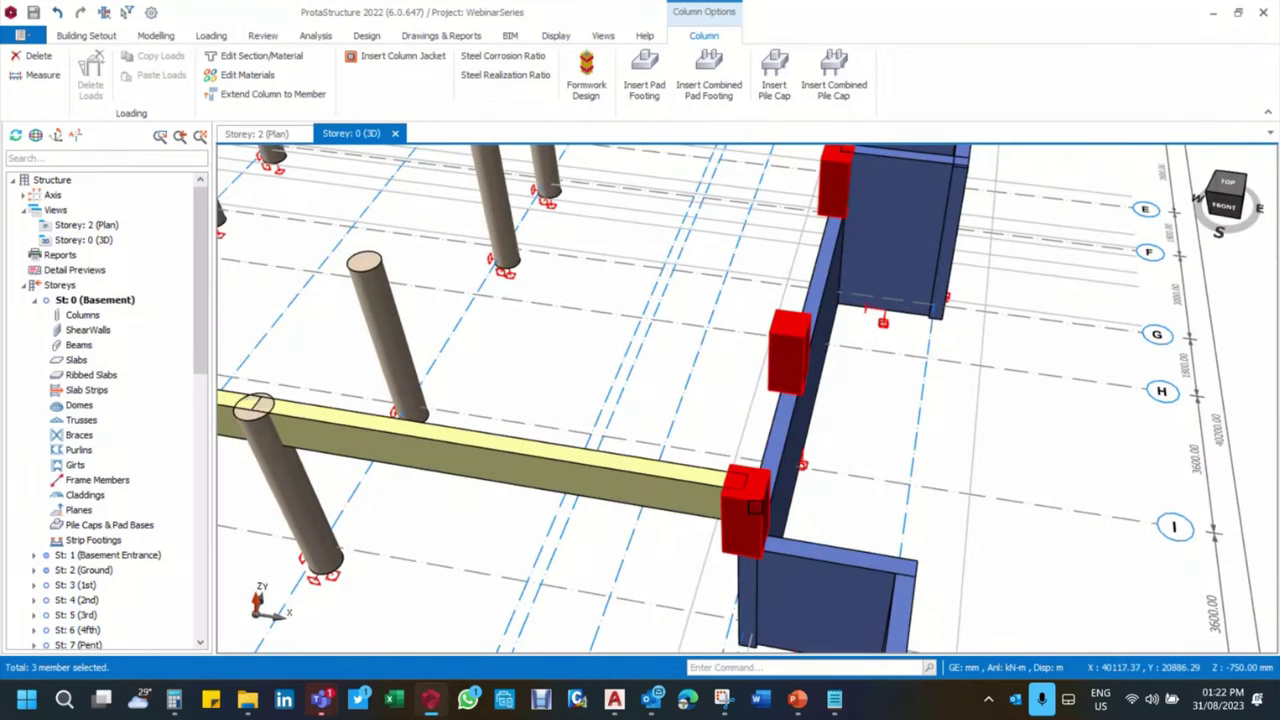
{"action": "scroll", "coordinate": [757, 470], "scroll_direction": "up", "scroll_amount": 1}
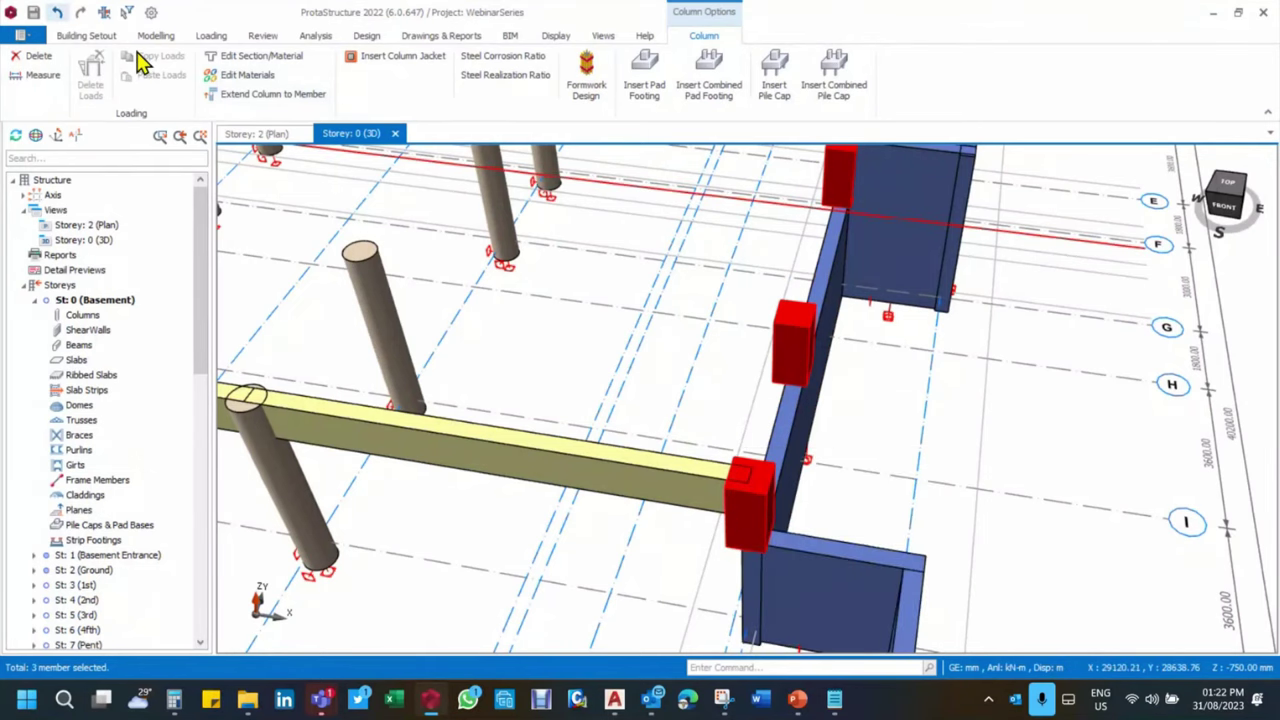
{"action": "scroll", "coordinate": [623, 287], "scroll_direction": "down", "scroll_amount": 1}
{"action": "left_click", "coordinate": [623, 287]}
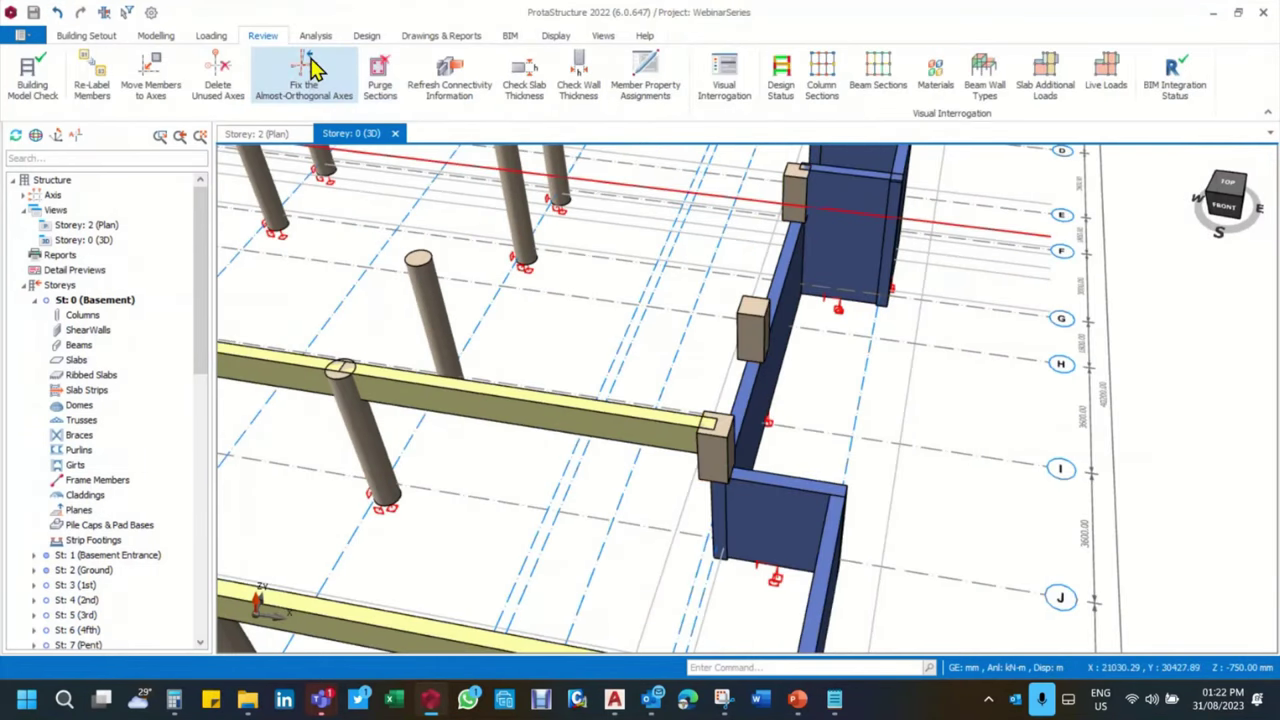
Rerun the building model check on all storeys, review the overlapping long columns section and close the check
{"action": "left_click", "coordinate": [33, 80]}
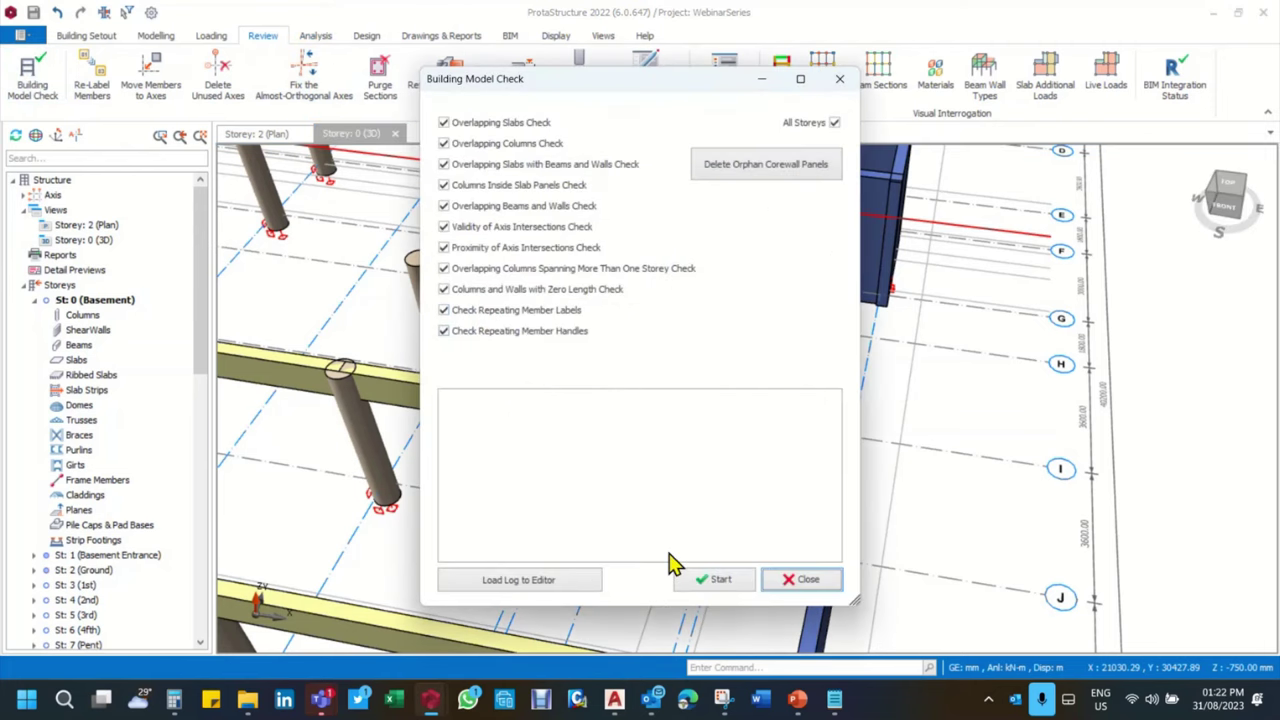
{"action": "left_click", "coordinate": [724, 588]}
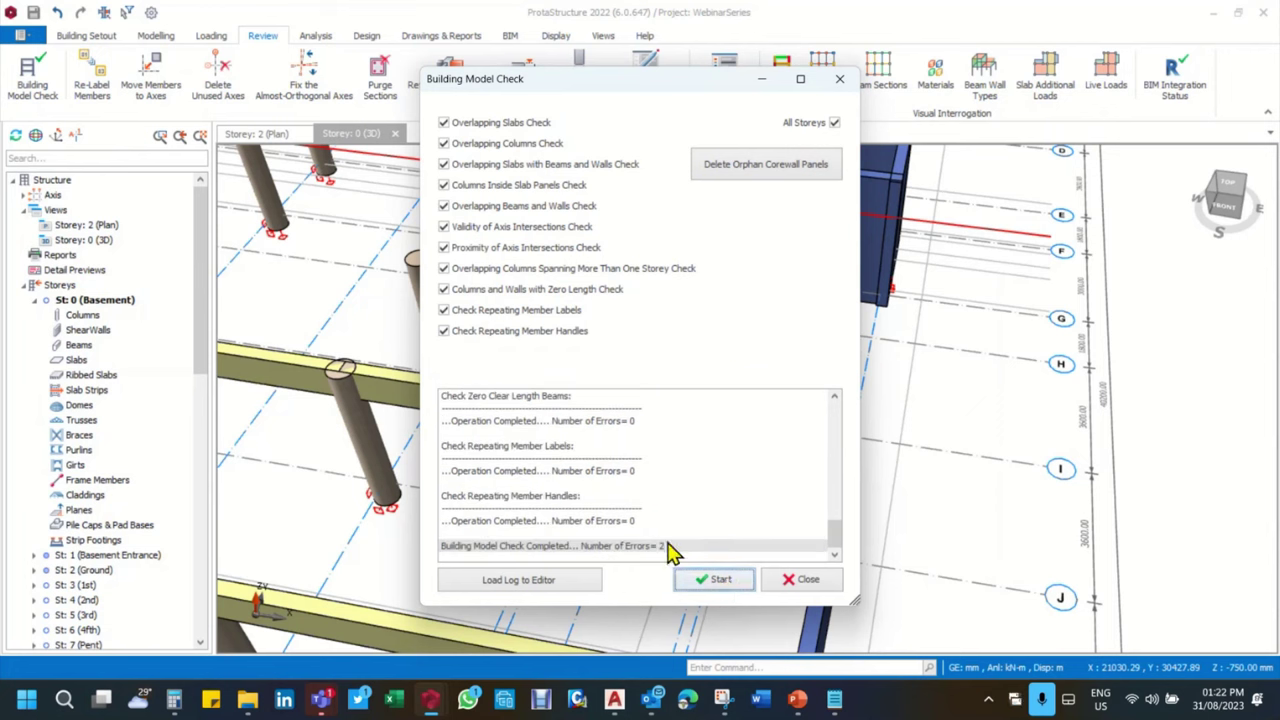
{"action": "scroll", "coordinate": [673, 548], "scroll_direction": "up", "scroll_amount": 4}
{"action": "scroll", "coordinate": [673, 553], "scroll_direction": "up", "scroll_amount": 3}
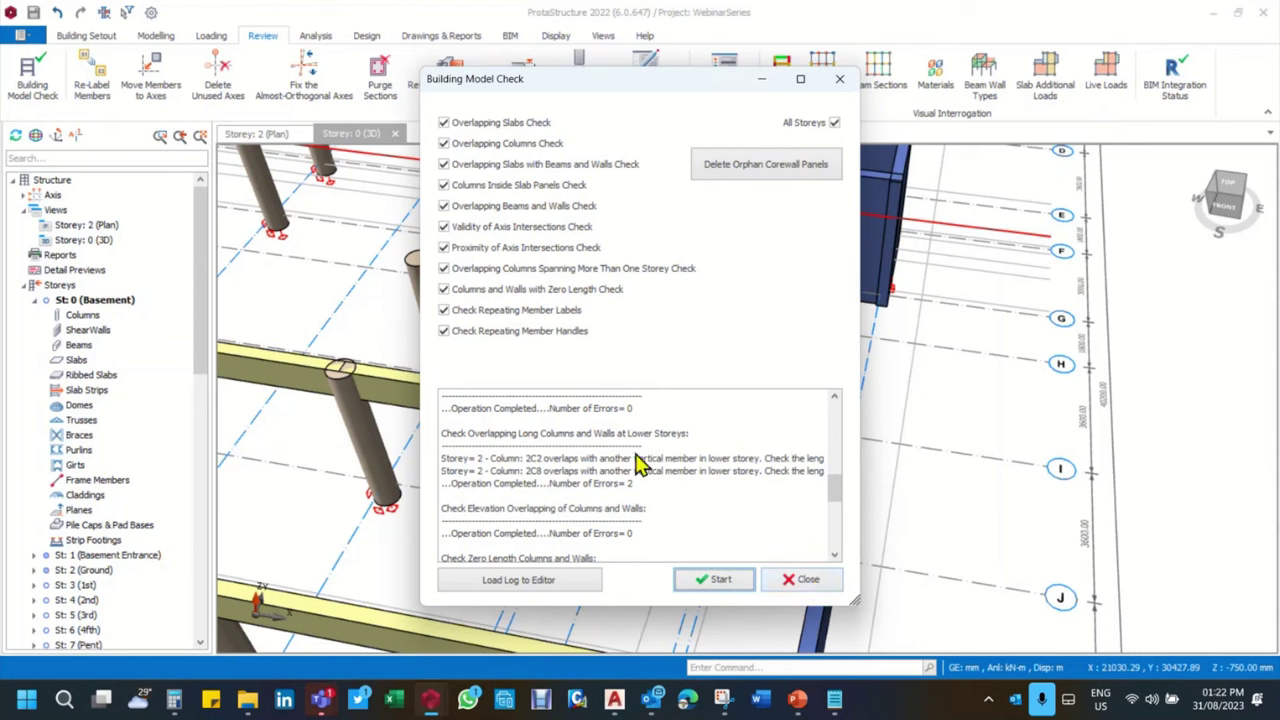
{"action": "left_click", "coordinate": [801, 580]}
Examine the remaining columns at the beam ends and the nearby green walls around axes L to O in the 3D view
{"action": "scroll", "coordinate": [746, 531], "scroll_direction": "down", "scroll_amount": 5}
{"action": "scroll", "coordinate": [746, 531], "scroll_direction": "up", "scroll_amount": 3}
{"action": "scroll", "coordinate": [760, 545], "scroll_direction": "down", "scroll_amount": 5}
{"action": "scroll", "coordinate": [771, 558], "scroll_direction": "up", "scroll_amount": 3}
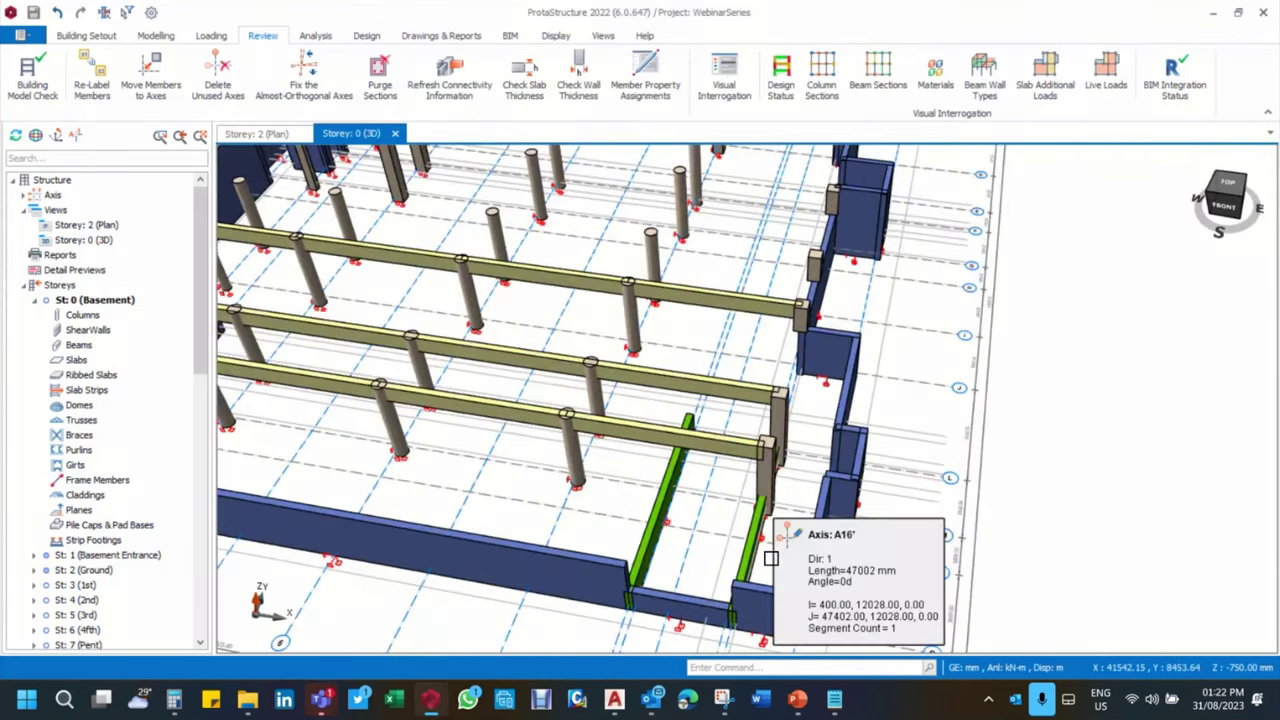
{"action": "scroll", "coordinate": [771, 558], "scroll_direction": "down", "scroll_amount": 3}
{"action": "scroll", "coordinate": [830, 555], "scroll_direction": "up", "scroll_amount": 3}
{"action": "scroll", "coordinate": [833, 554], "scroll_direction": "down", "scroll_amount": 2}
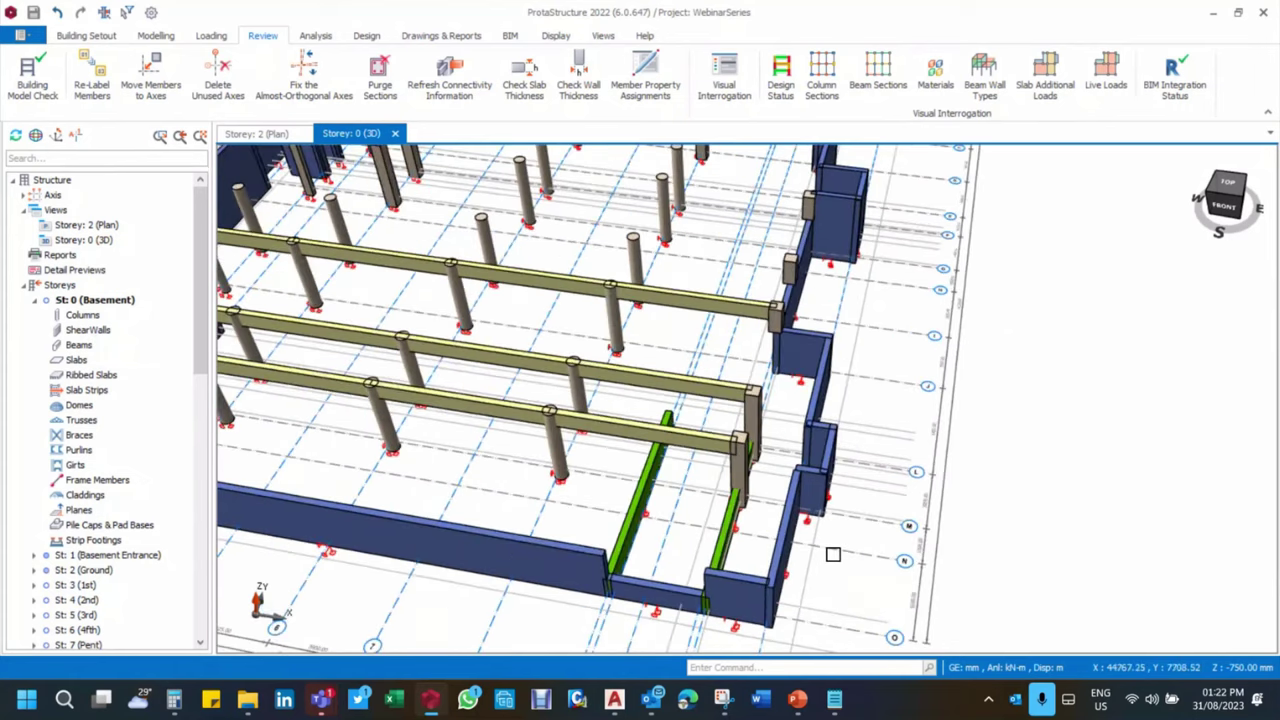
{"action": "scroll", "coordinate": [833, 554], "scroll_direction": "down", "scroll_amount": 3}
{"action": "mouse_move", "coordinate": [947, 544]}
{"action": "middle_mouse_down"}
{"action": "mouse_move", "coordinate": [951, 517]}
{"action": "mouse_move", "coordinate": [960, 523]}
{"action": "middle_mouse_up"}
{"action": "scroll", "coordinate": [783, 485], "scroll_direction": "up", "scroll_amount": 4}
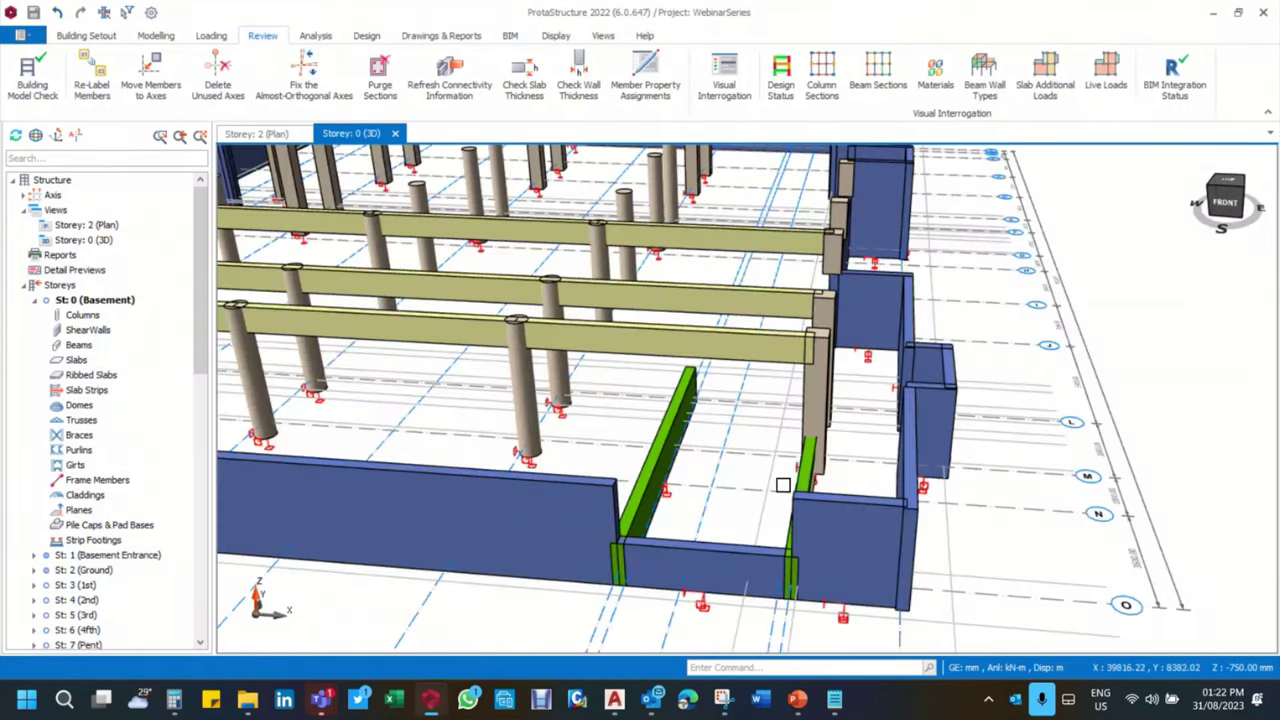
Inspect the bases of the axis 11 columns where they meet the green walls from several 3D angles
{"action": "scroll", "coordinate": [805, 474], "scroll_direction": "up", "scroll_amount": 3}
{"action": "middle_click_drag", "start_coordinate": [805, 474], "coordinate": [842, 379]}
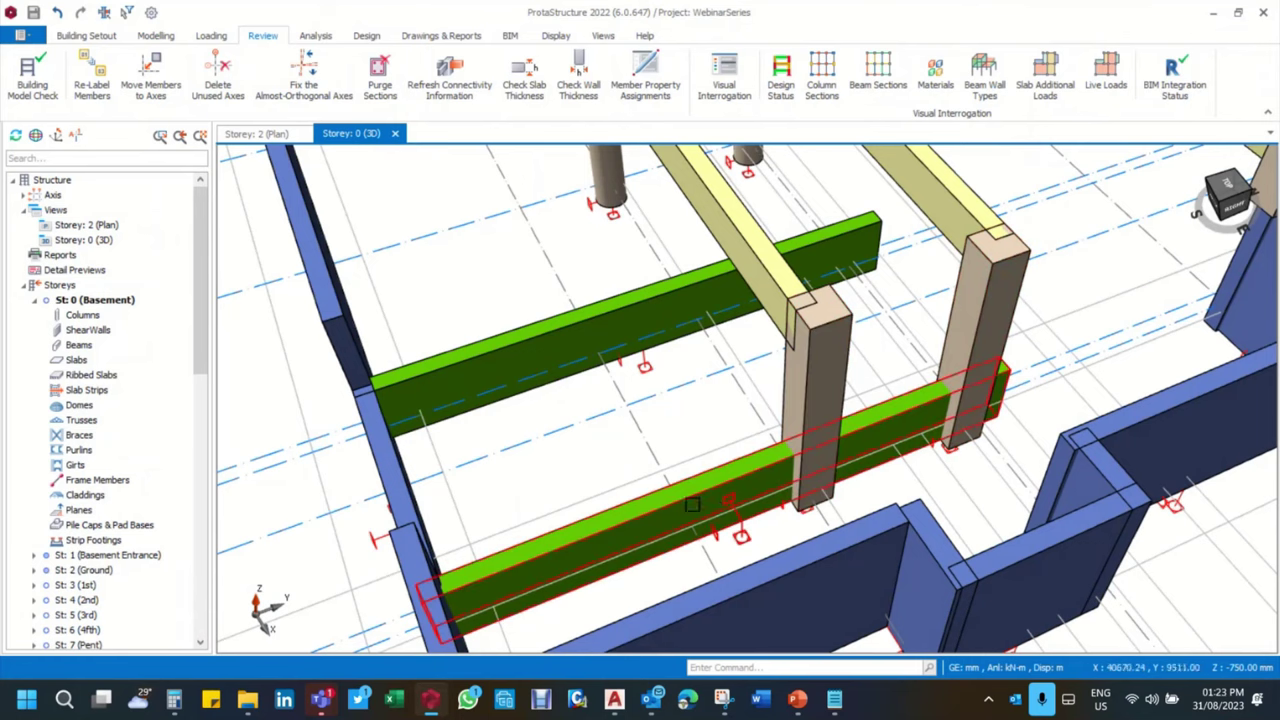
{"action": "middle_click_drag", "start_coordinate": [895, 418], "coordinate": [830, 424]}
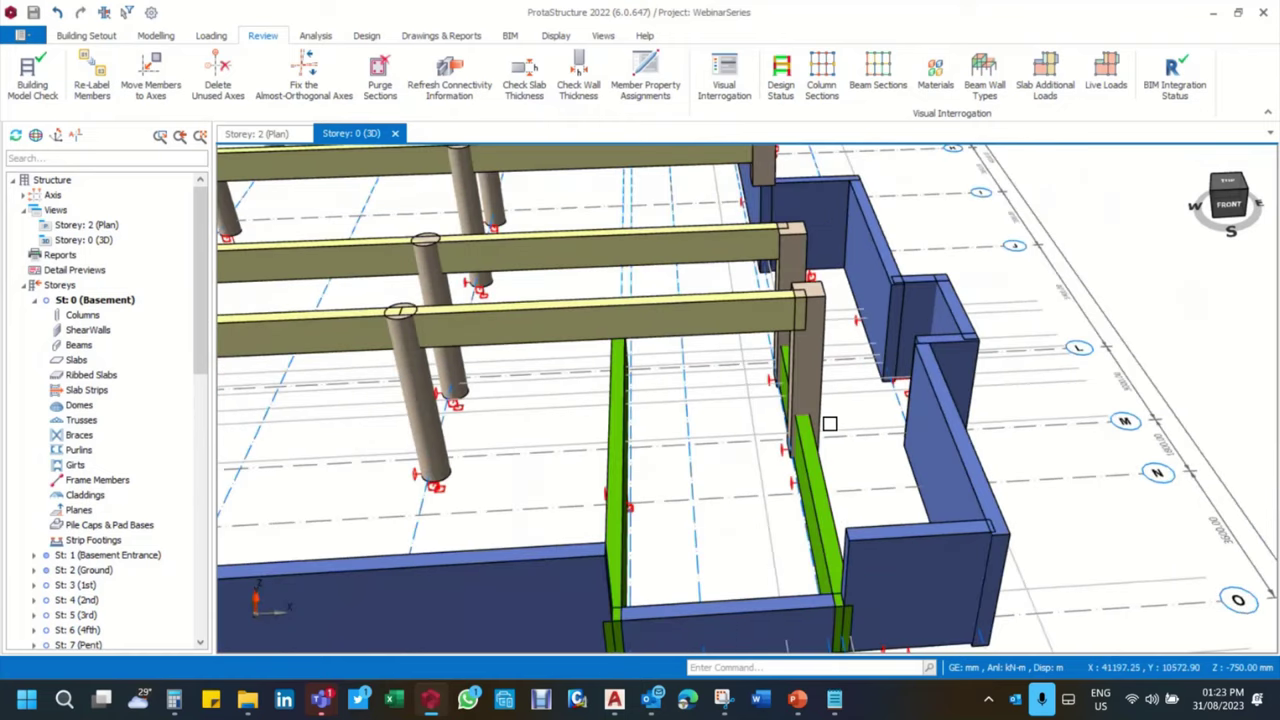
{"action": "scroll", "coordinate": [832, 425], "scroll_direction": "down", "scroll_amount": 2}
{"action": "scroll", "coordinate": [837, 427], "scroll_direction": "up", "scroll_amount": 4}
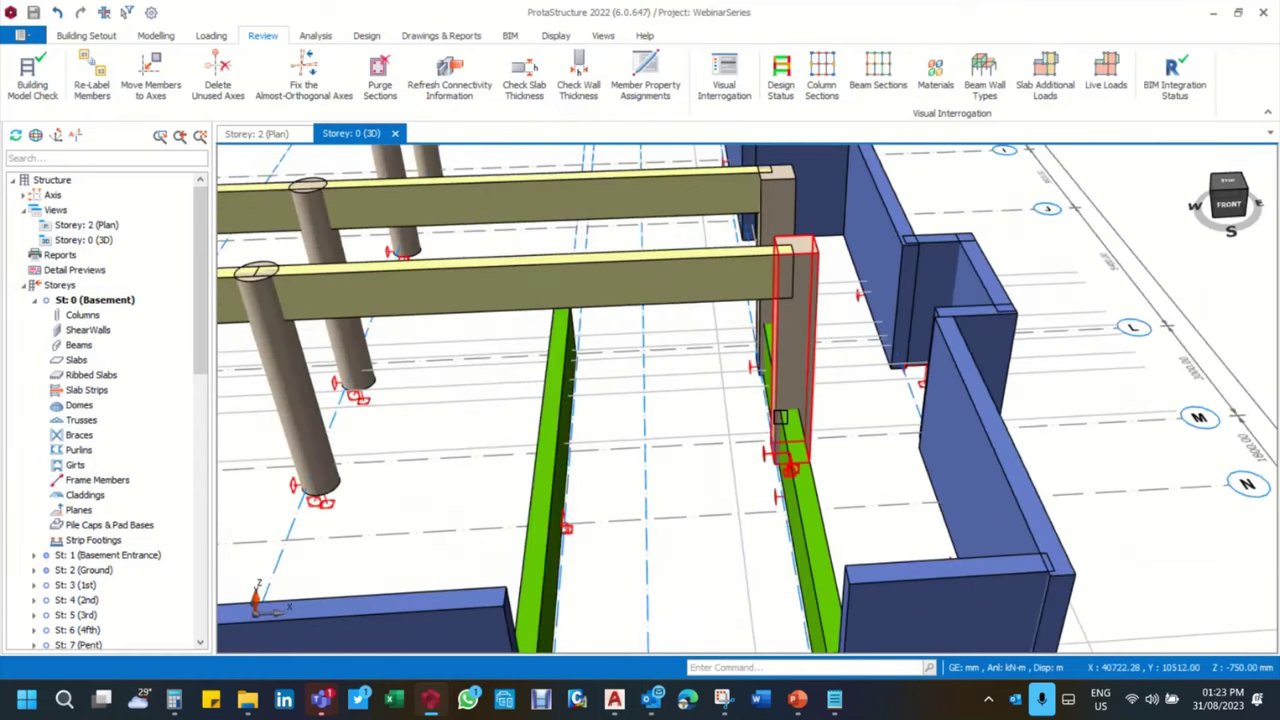
{"action": "scroll", "coordinate": [788, 447], "scroll_direction": "down", "scroll_amount": 3}
{"action": "middle_click_drag", "start_coordinate": [788, 447], "coordinate": [809, 466]}
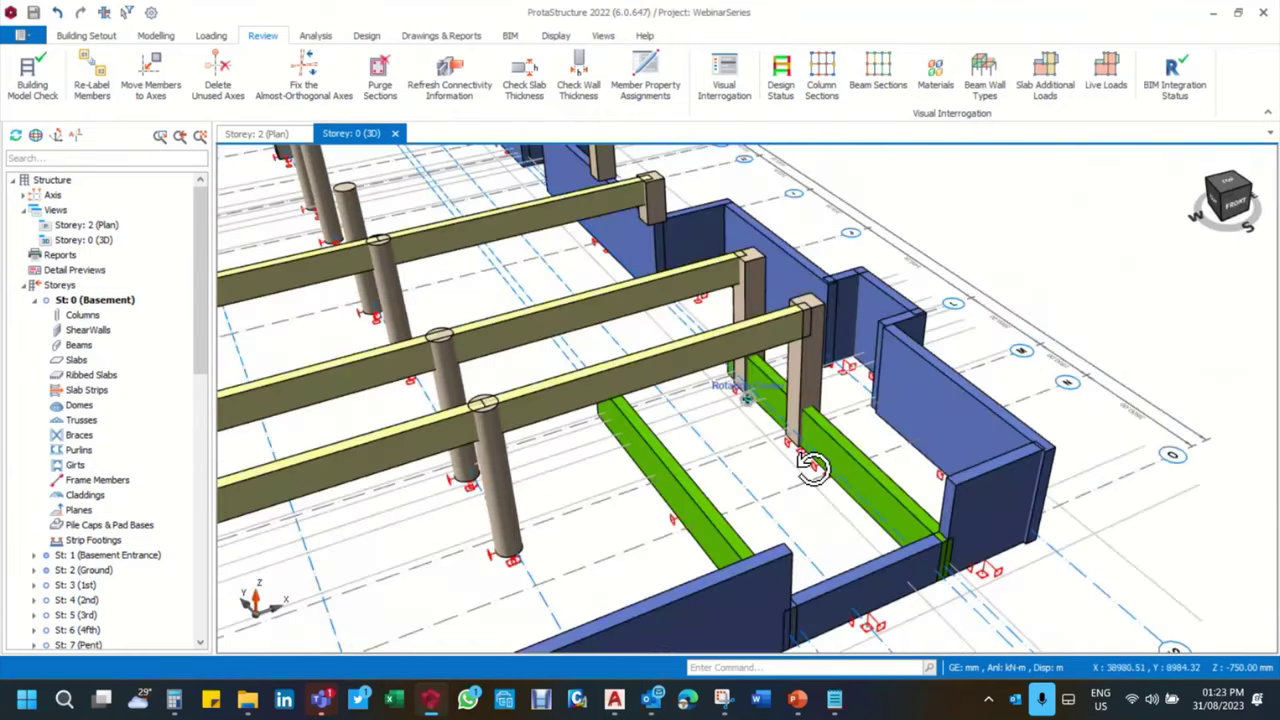
{"action": "scroll", "coordinate": [915, 459], "scroll_direction": "up", "scroll_amount": 3}
{"action": "mouse_move", "coordinate": [964, 477]}
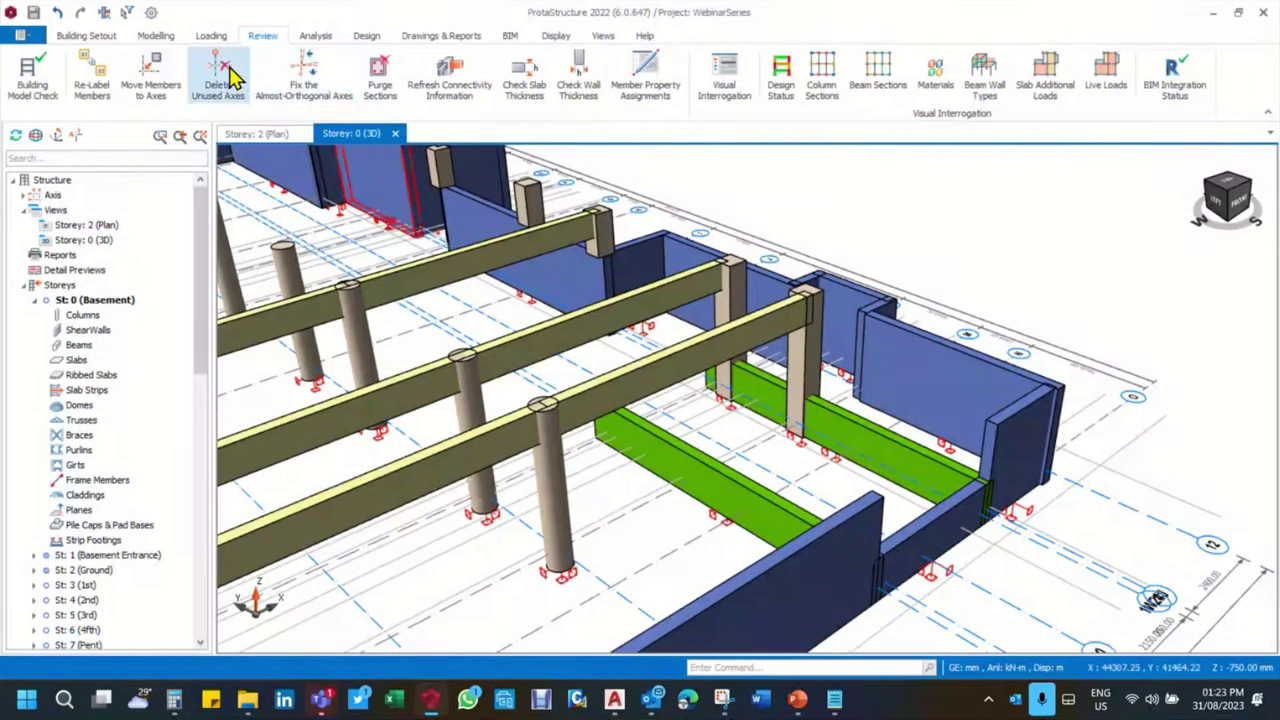
Switch to the Storey 2 plan for modelling around axes J to O, briefly opening and closing the slab settings
{"action": "left_click", "coordinate": [155, 36]}
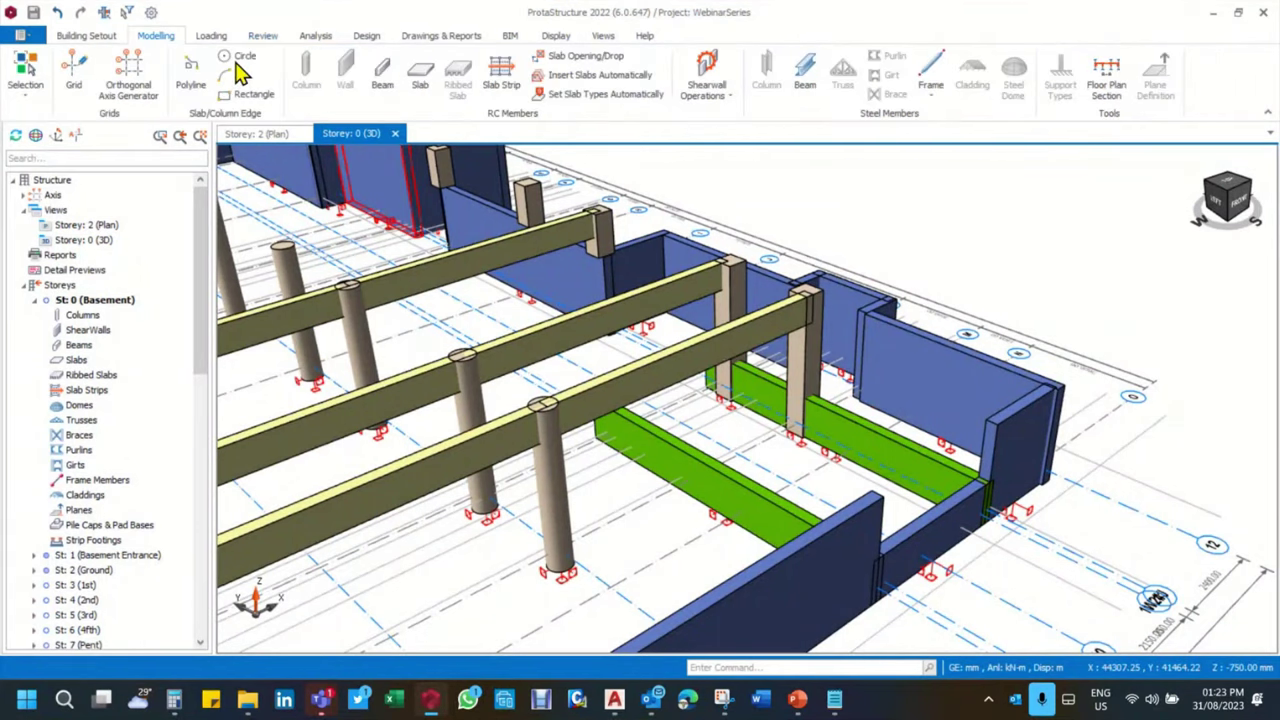
{"action": "left_click", "coordinate": [258, 136]}
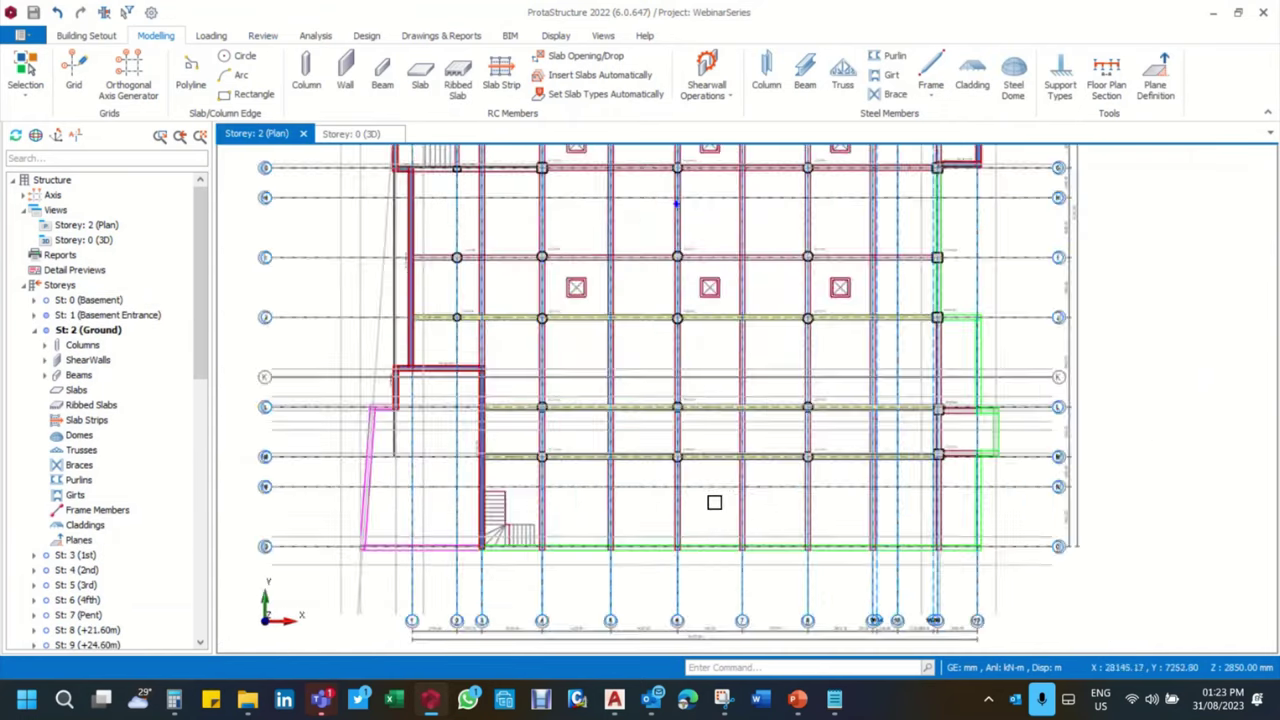
{"action": "scroll", "coordinate": [714, 502], "scroll_direction": "up", "scroll_amount": 3}
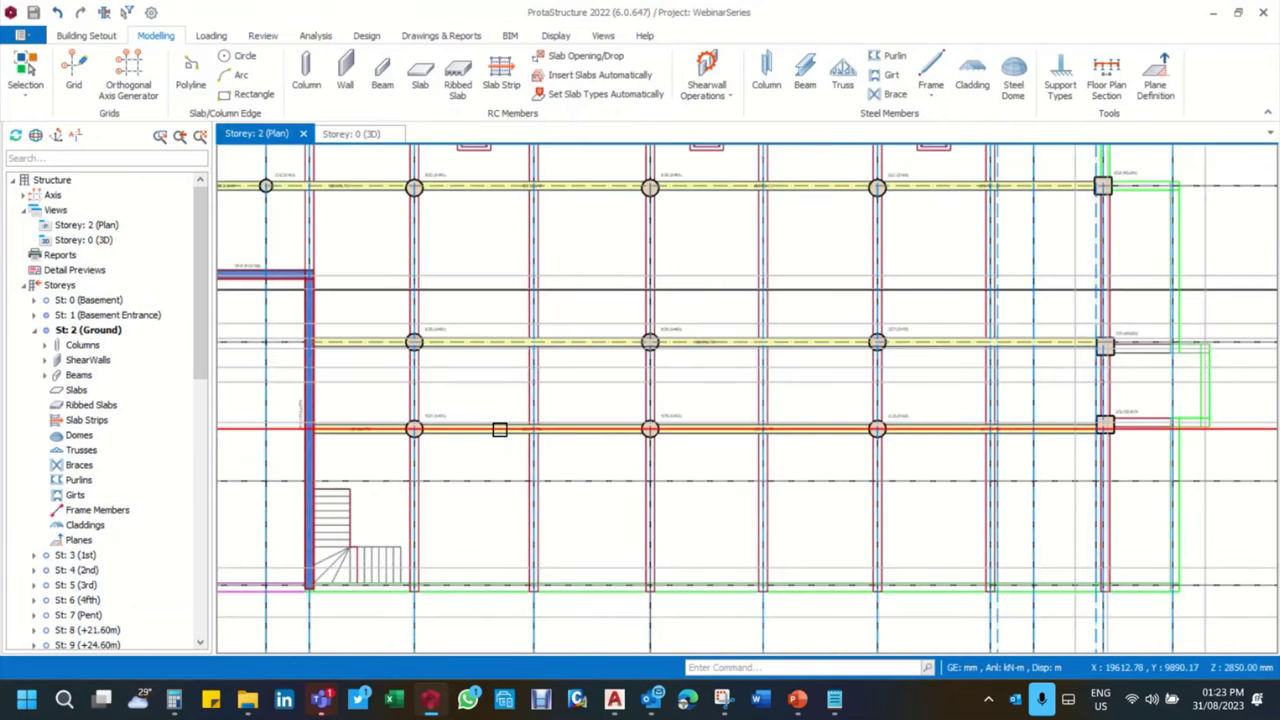
{"action": "scroll", "coordinate": [643, 457], "scroll_direction": "down", "scroll_amount": 2}
{"action": "scroll", "coordinate": [600, 303], "scroll_direction": "up", "scroll_amount": 2}
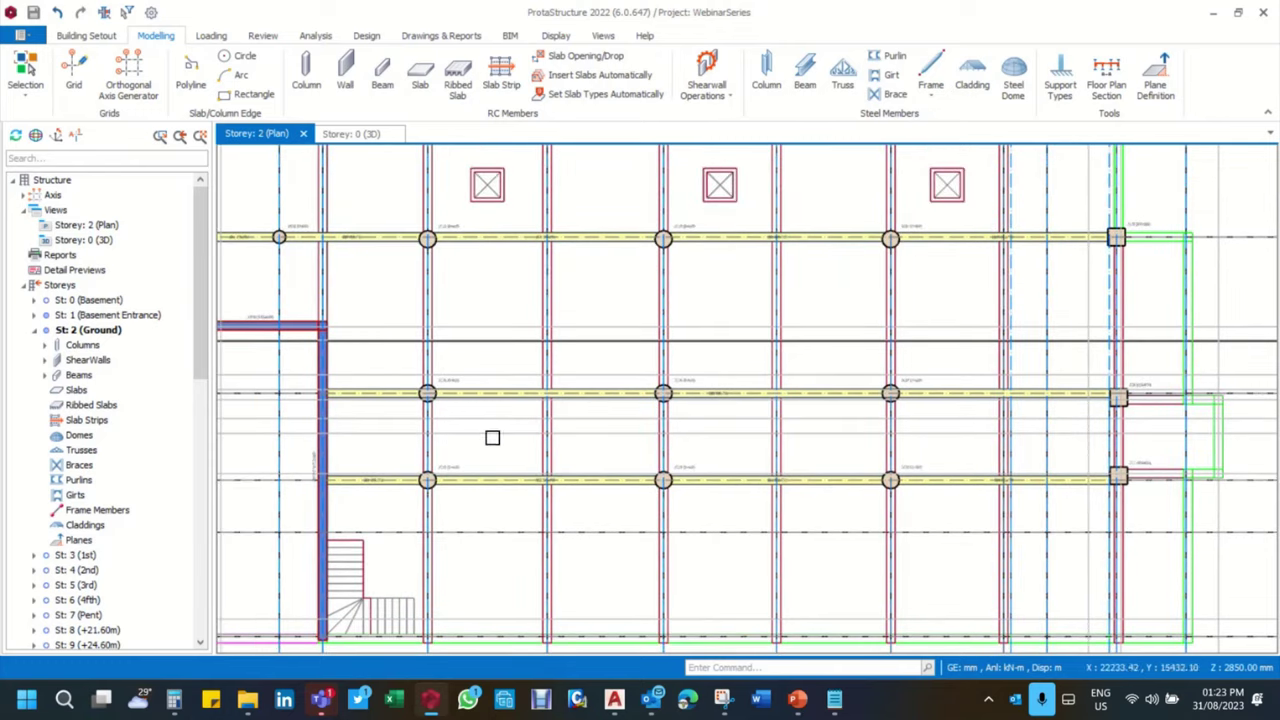
{"action": "left_click", "coordinate": [423, 90]}
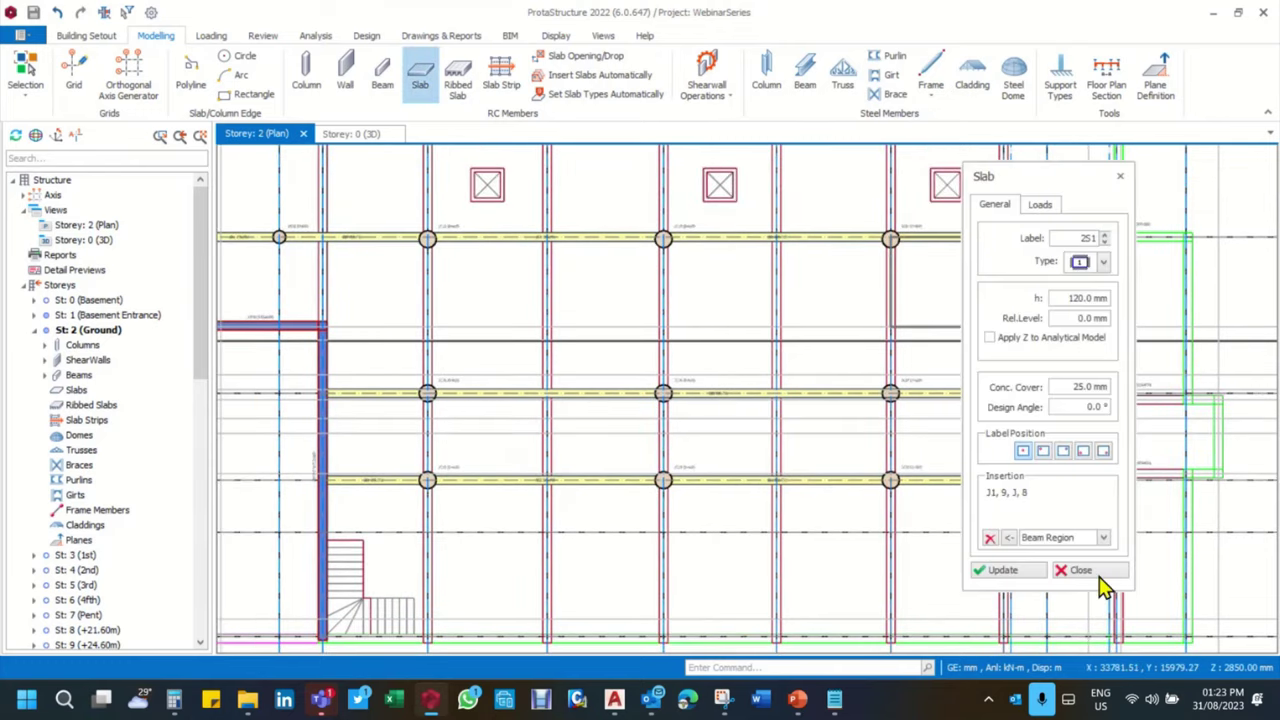
{"action": "left_click", "coordinate": [1080, 570]}
Open the 300x750 mm beam settings from the axis J beam between axes 6 and 8, and try drawing a beam along axis 4 from axis O
{"action": "left_click", "coordinate": [775, 238]}
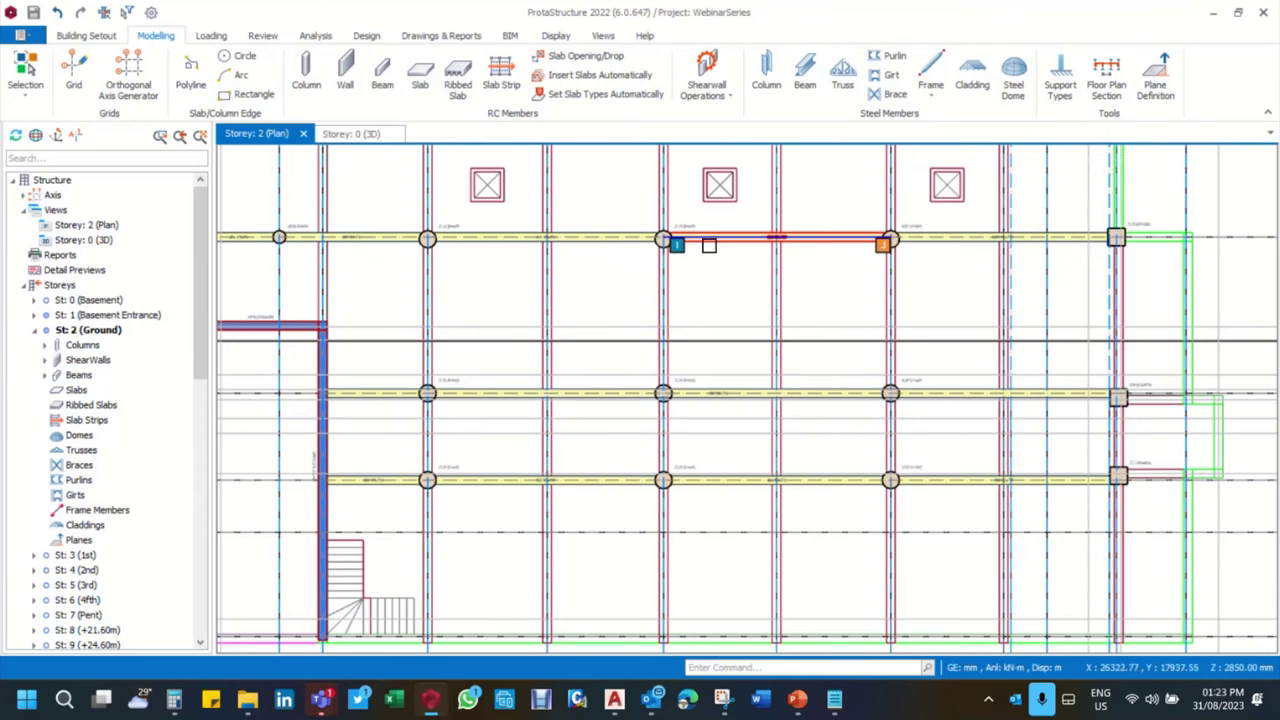
{"action": "scroll", "coordinate": [437, 543], "scroll_direction": "up", "scroll_amount": 3}
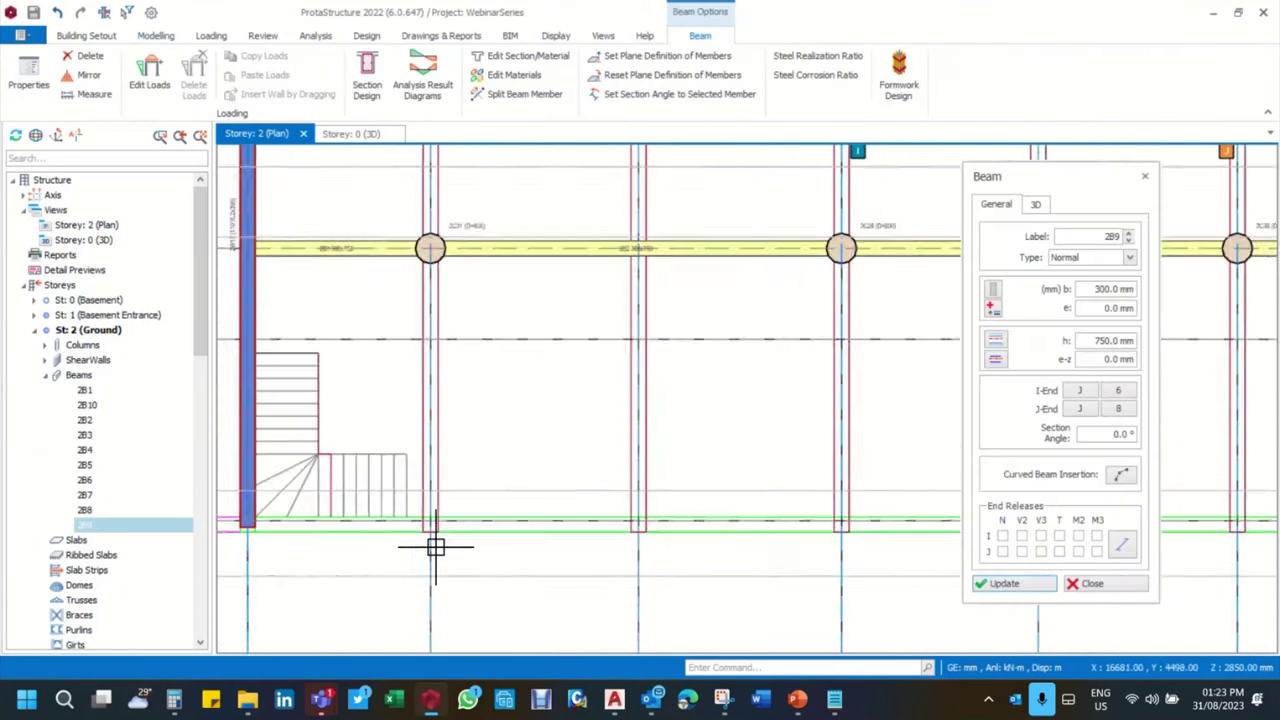
{"action": "scroll", "coordinate": [416, 510], "scroll_direction": "down", "scroll_amount": 5}
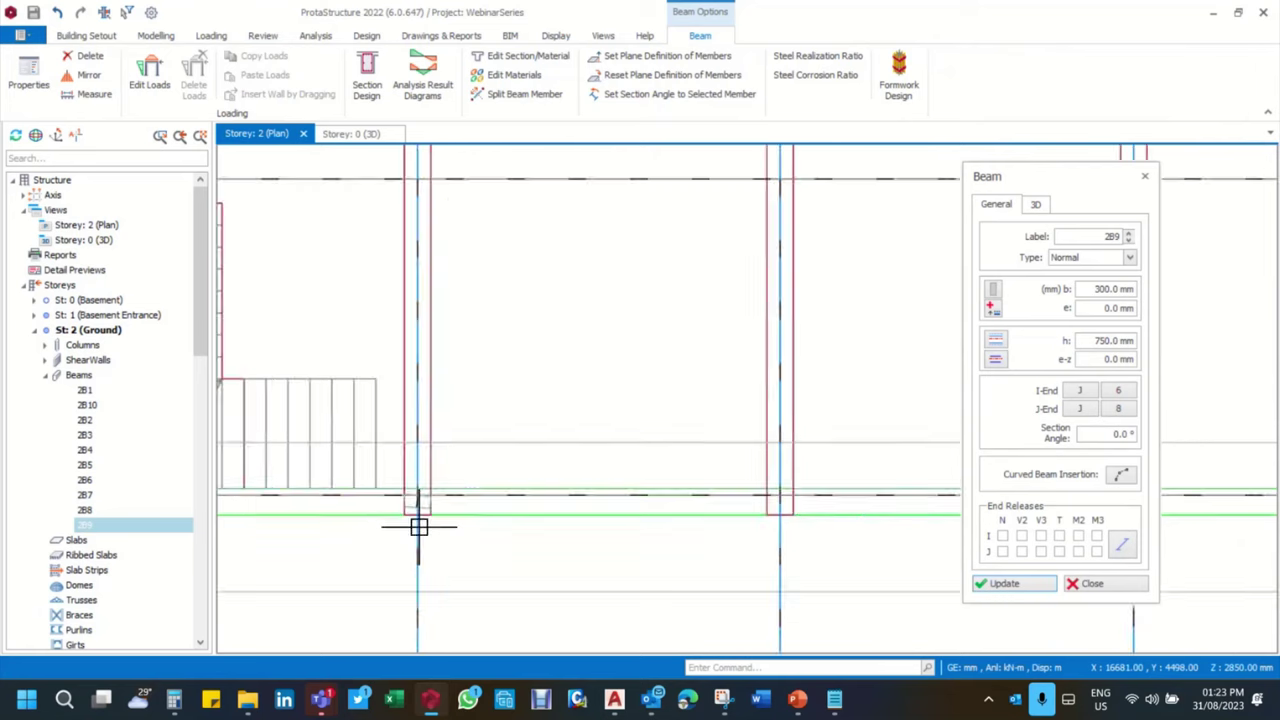
{"action": "scroll", "coordinate": [428, 420], "scroll_direction": "up", "scroll_amount": 5}
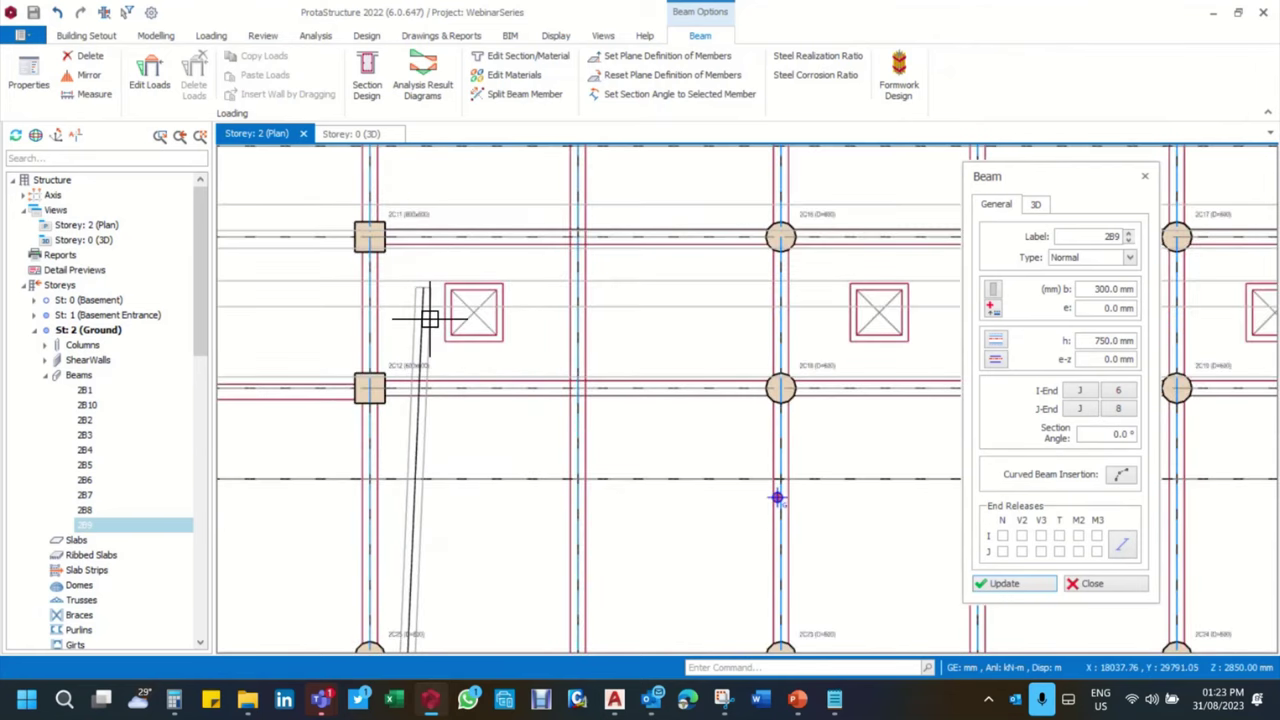
{"action": "scroll", "coordinate": [435, 330], "scroll_direction": "down", "scroll_amount": 2}
{"action": "scroll", "coordinate": [430, 380], "scroll_direction": "up", "scroll_amount": 1}
{"action": "scroll", "coordinate": [434, 194], "scroll_direction": "up", "scroll_amount": 1}
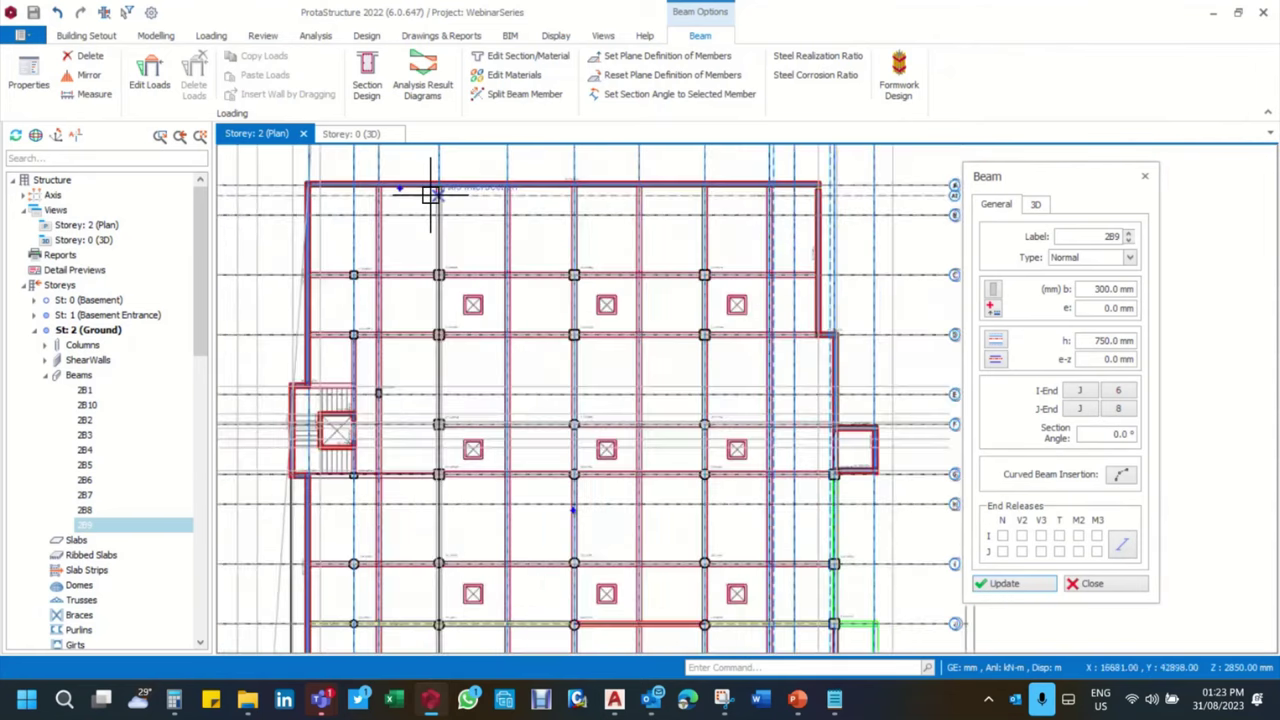
{"action": "scroll", "coordinate": [465, 165], "scroll_direction": "up", "scroll_amount": 3}
{"action": "scroll", "coordinate": [512, 255], "scroll_direction": "down", "scroll_amount": 1}
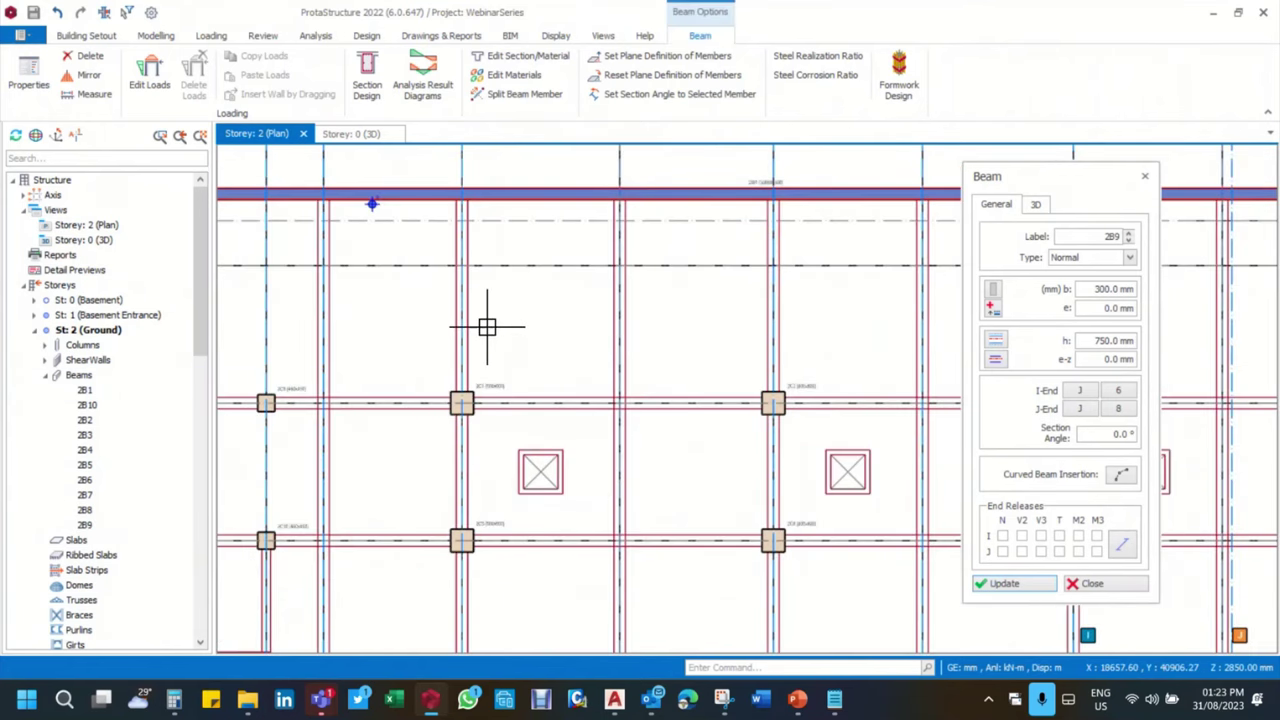
{"action": "scroll", "coordinate": [486, 323], "scroll_direction": "down", "scroll_amount": 4}
{"action": "scroll", "coordinate": [505, 575], "scroll_direction": "up", "scroll_amount": 6}
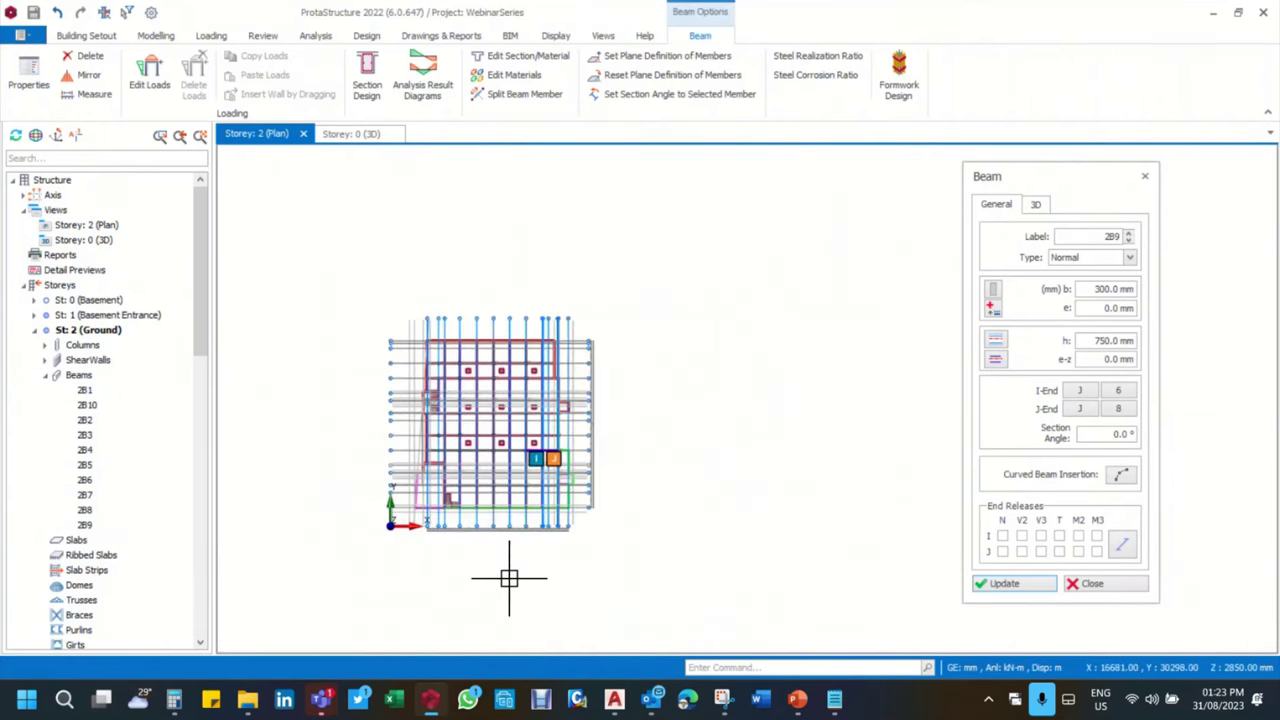
{"action": "scroll", "coordinate": [456, 483], "scroll_direction": "up", "scroll_amount": 2}
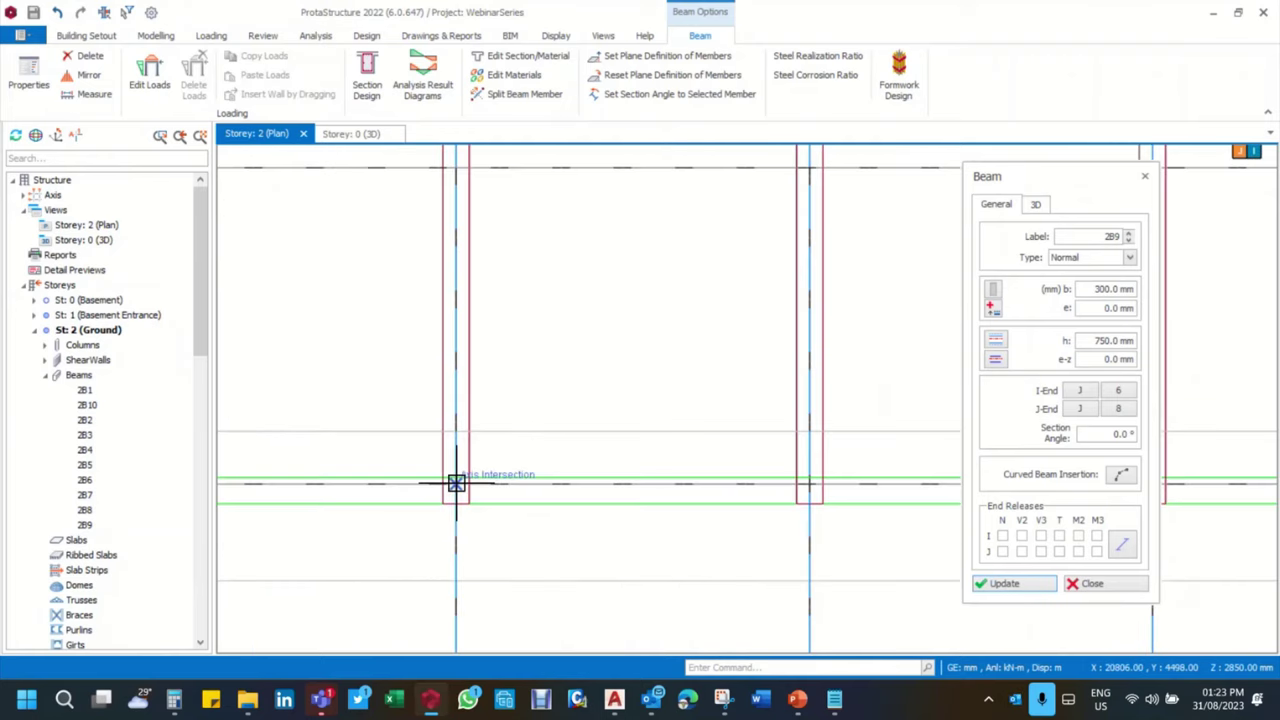
{"action": "scroll", "coordinate": [456, 483], "scroll_direction": "down", "scroll_amount": 4}
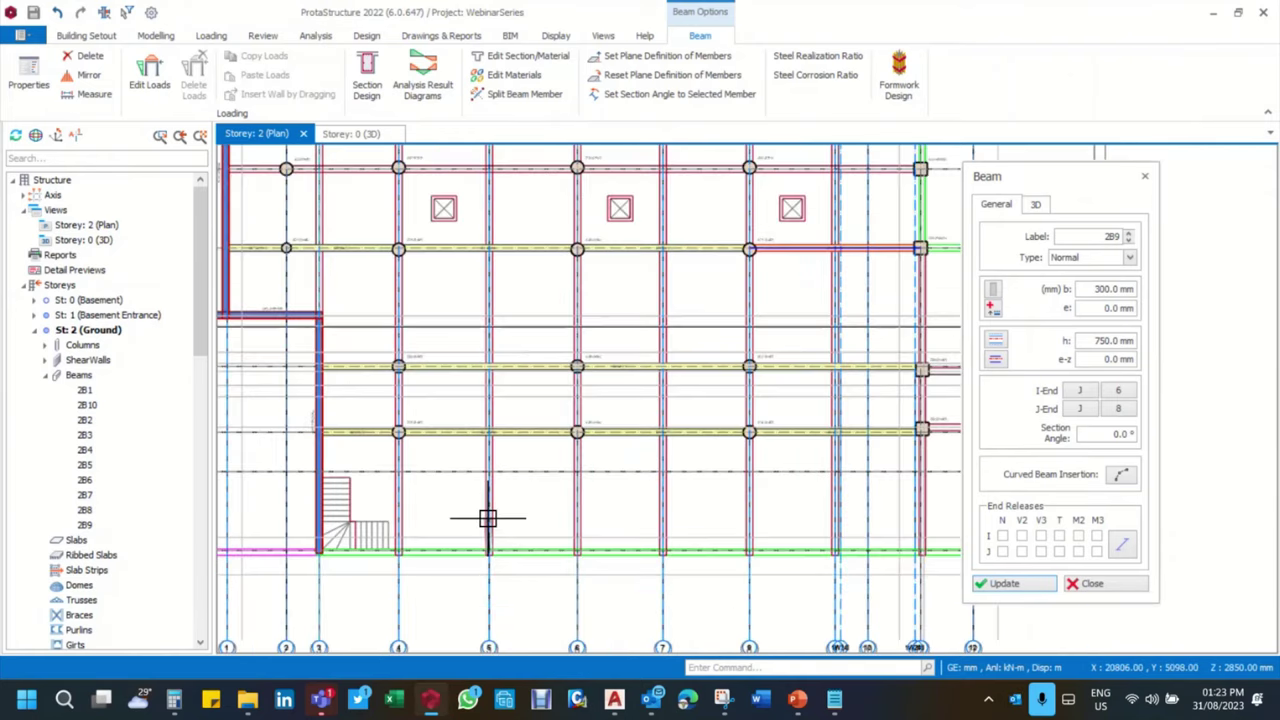
{"action": "scroll", "coordinate": [486, 275], "scroll_direction": "up", "scroll_amount": 2}
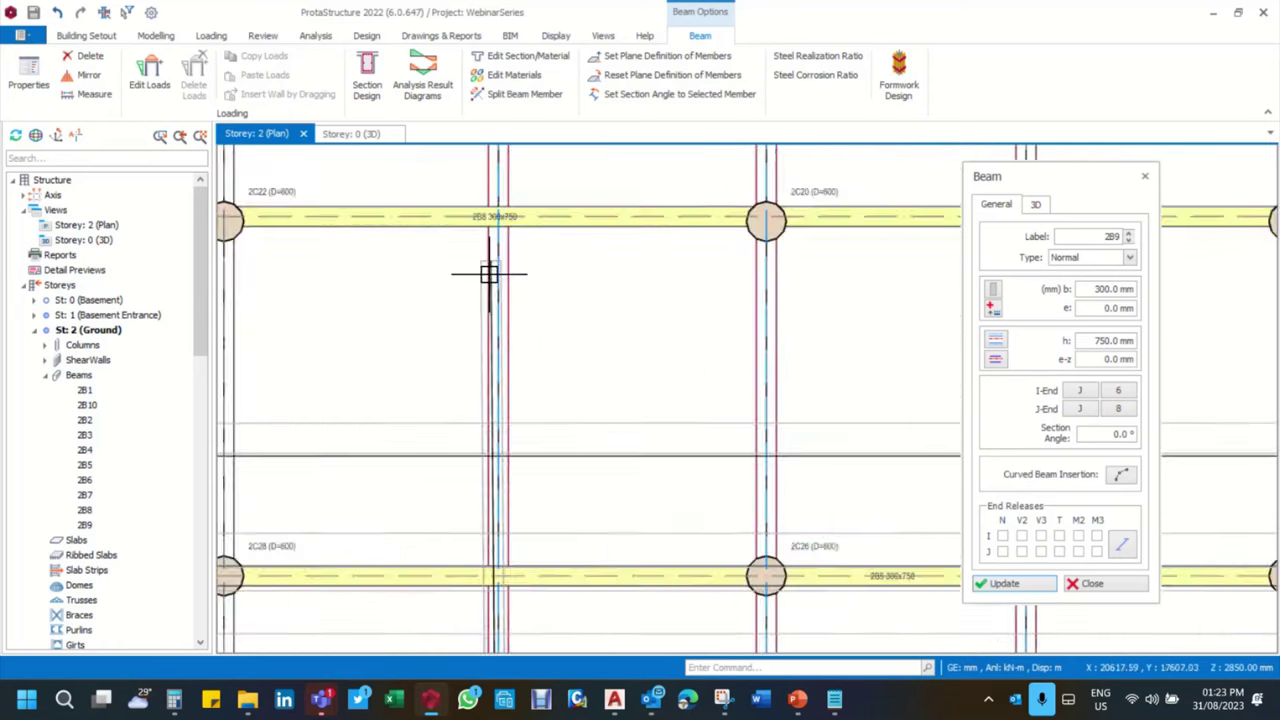
{"action": "scroll", "coordinate": [509, 306], "scroll_direction": "down", "scroll_amount": 3}
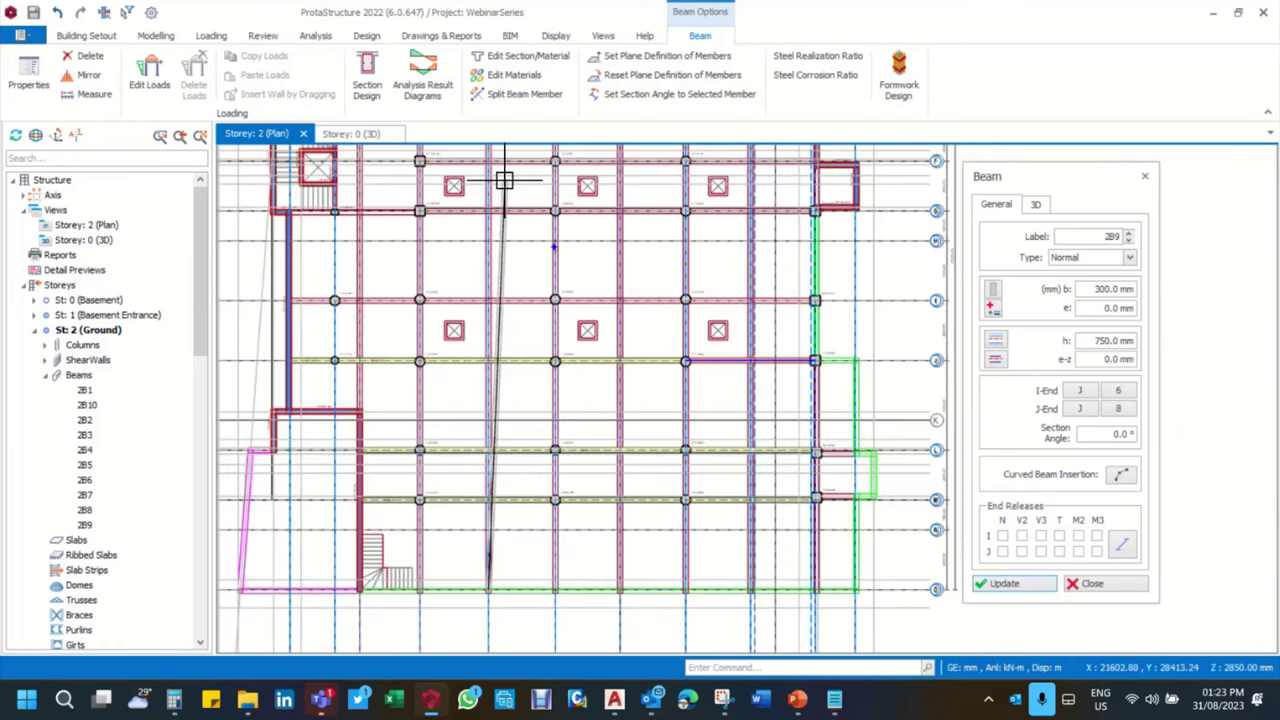
{"action": "scroll", "coordinate": [496, 390], "scroll_direction": "up", "scroll_amount": 3}
{"action": "scroll", "coordinate": [496, 390], "scroll_direction": "down", "scroll_amount": 3}
Draw a 300x750 mm beam along axis 4 from axis O to axis G, splitting it at the supporting spans
{"action": "scroll", "coordinate": [477, 520], "scroll_direction": "up", "scroll_amount": 5}
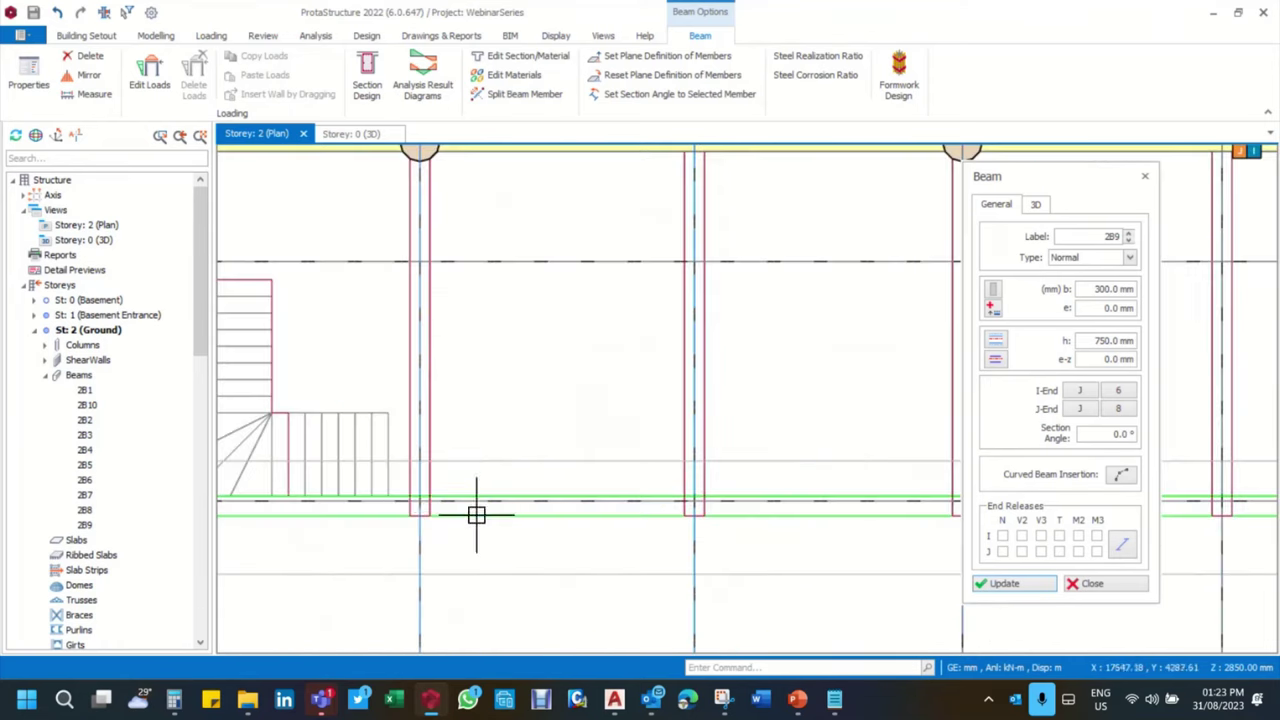
{"action": "scroll", "coordinate": [421, 503], "scroll_direction": "down", "scroll_amount": 3}
{"action": "scroll", "coordinate": [449, 466], "scroll_direction": "up", "scroll_amount": 4}
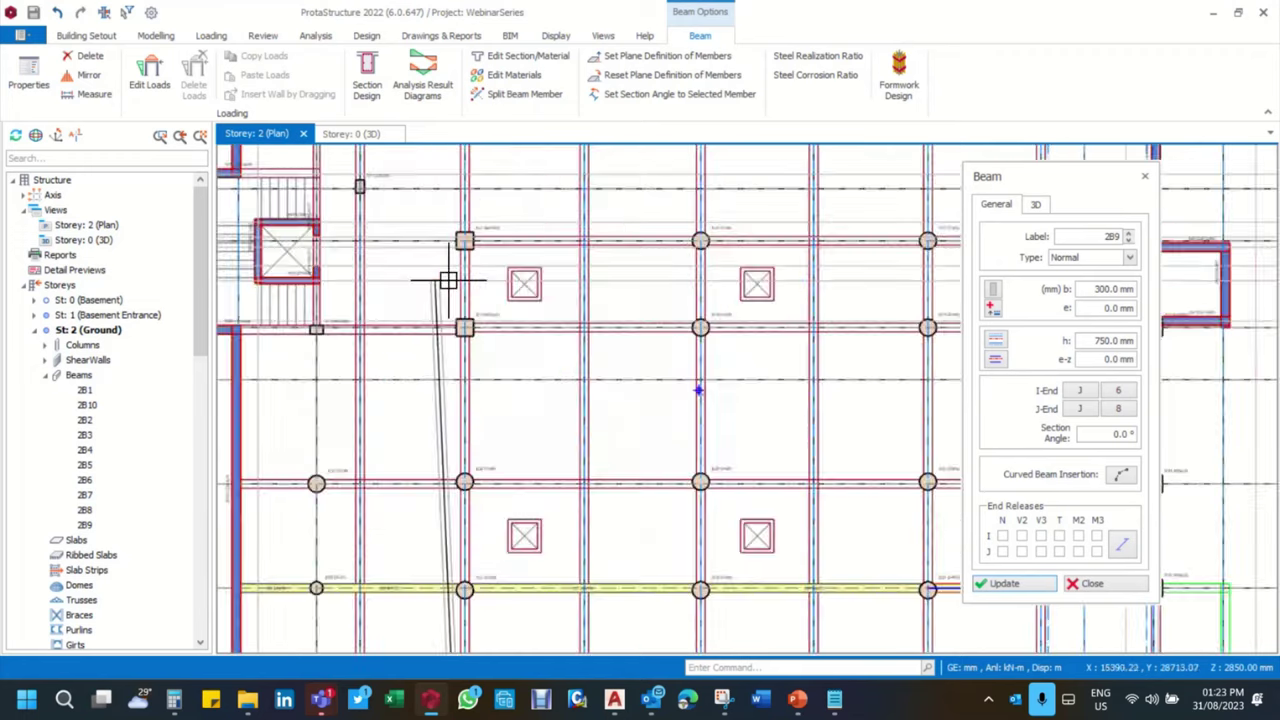
{"action": "left_click", "coordinate": [463, 332]}
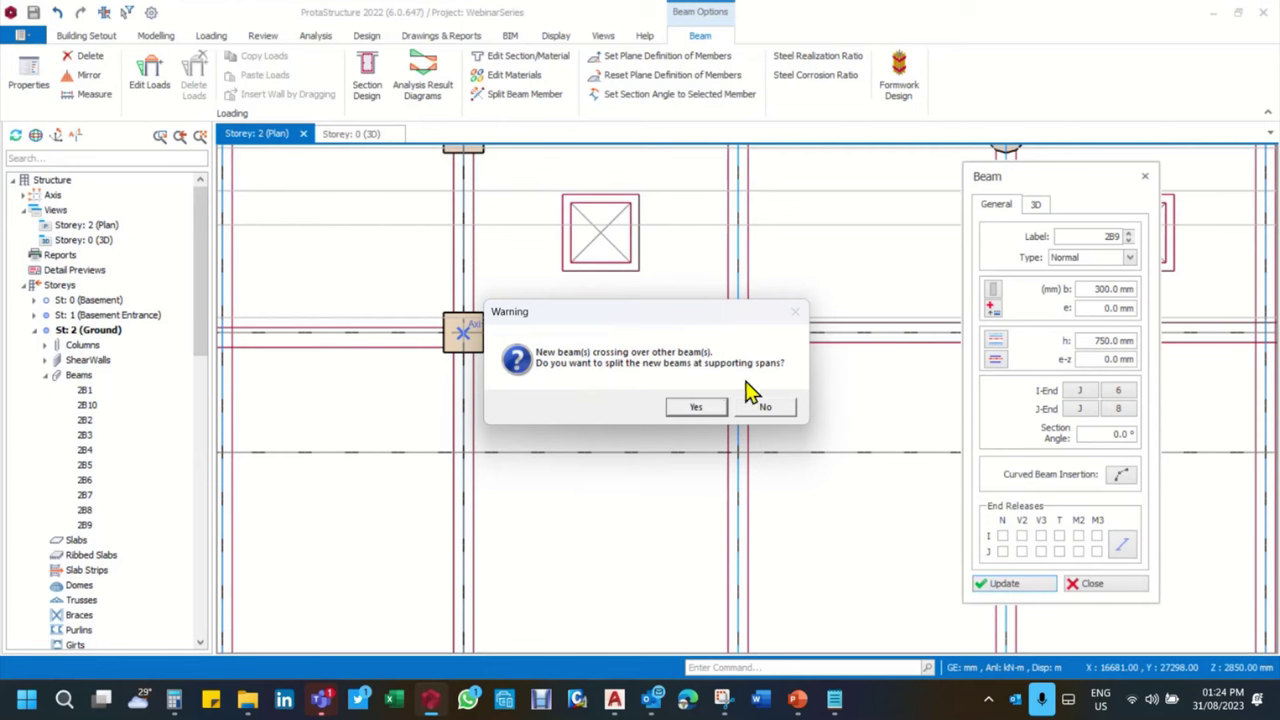
{"action": "left_click", "coordinate": [696, 408]}
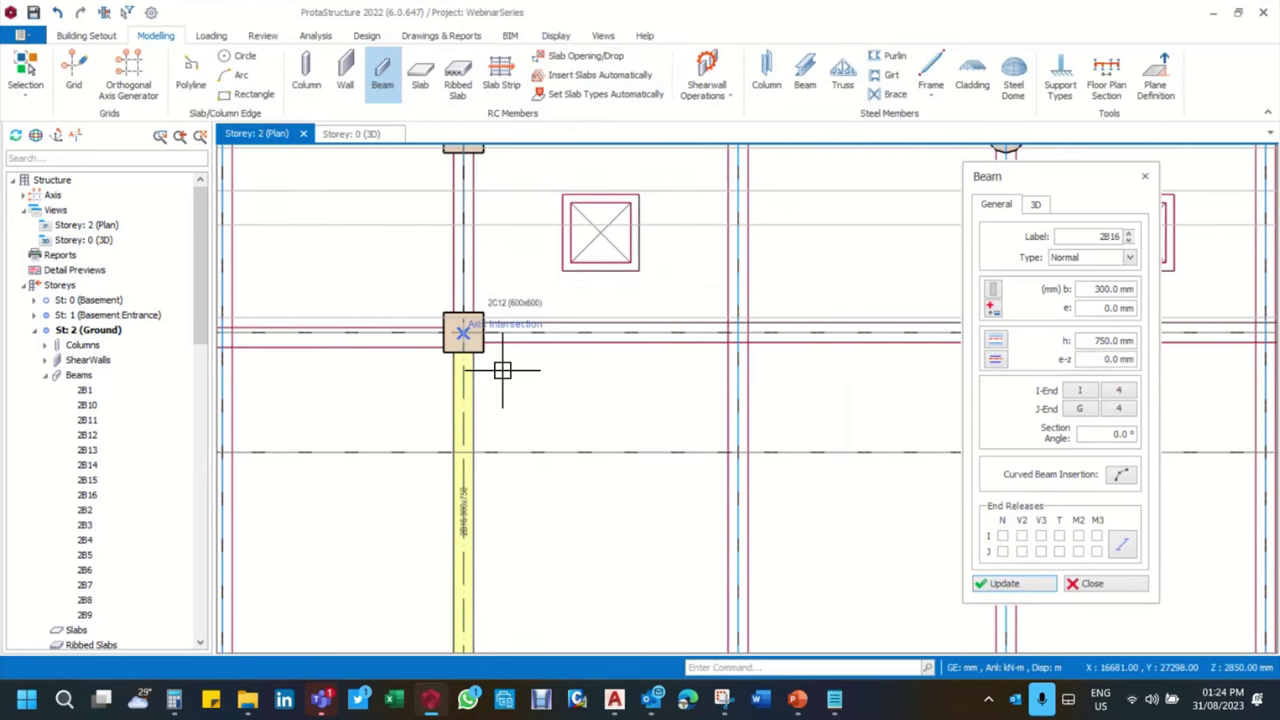
Review the split beam segments along axis 4 between axes O and G in the plan
{"action": "scroll", "coordinate": [522, 358], "scroll_direction": "down", "scroll_amount": 1}
{"action": "scroll", "coordinate": [522, 358], "scroll_direction": "down", "scroll_amount": 1}
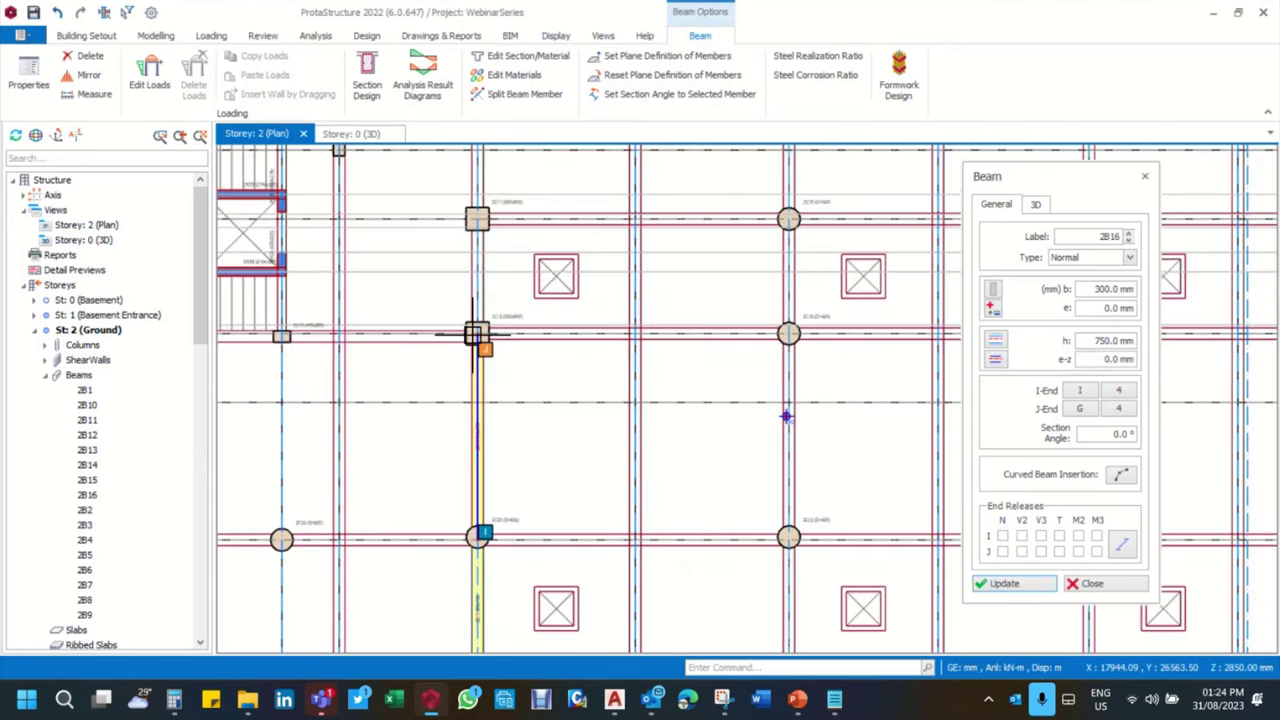
{"action": "scroll", "coordinate": [466, 363], "scroll_direction": "down", "scroll_amount": 1}
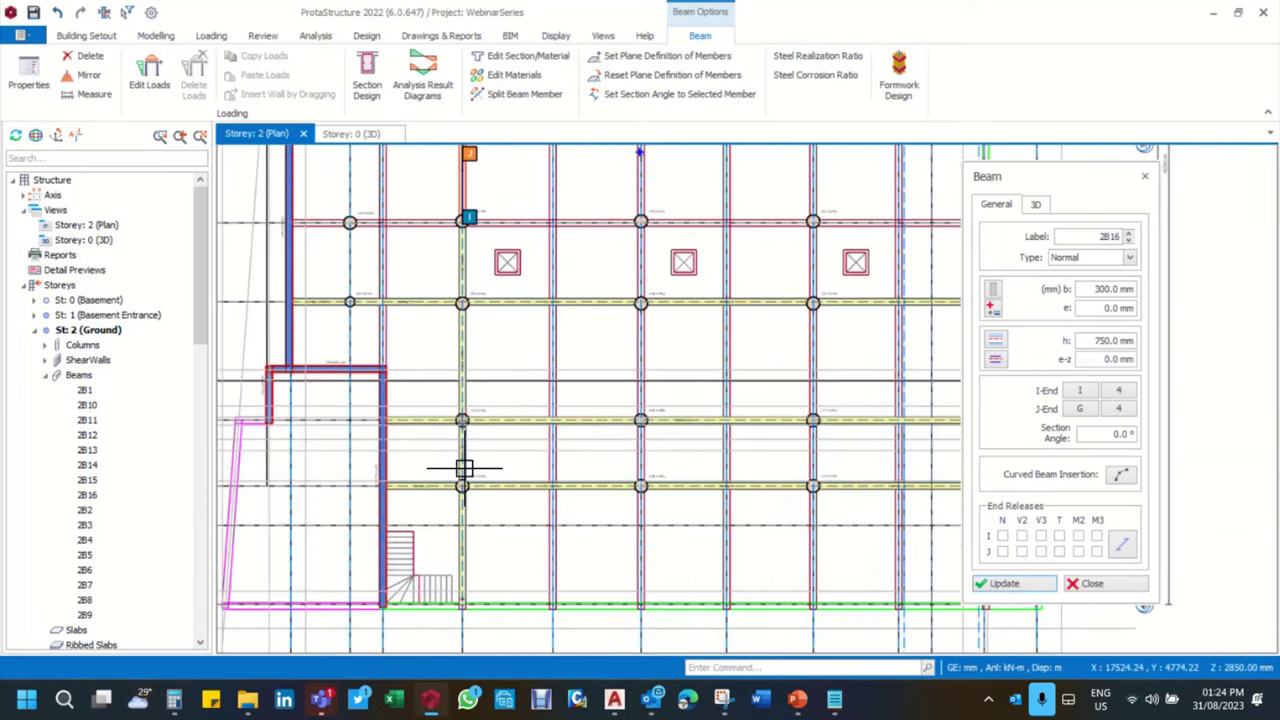
{"action": "scroll", "coordinate": [477, 491], "scroll_direction": "down", "scroll_amount": 1}
{"action": "scroll", "coordinate": [500, 420], "scroll_direction": "down", "scroll_amount": 1}
{"action": "scroll", "coordinate": [508, 432], "scroll_direction": "up", "scroll_amount": 2}
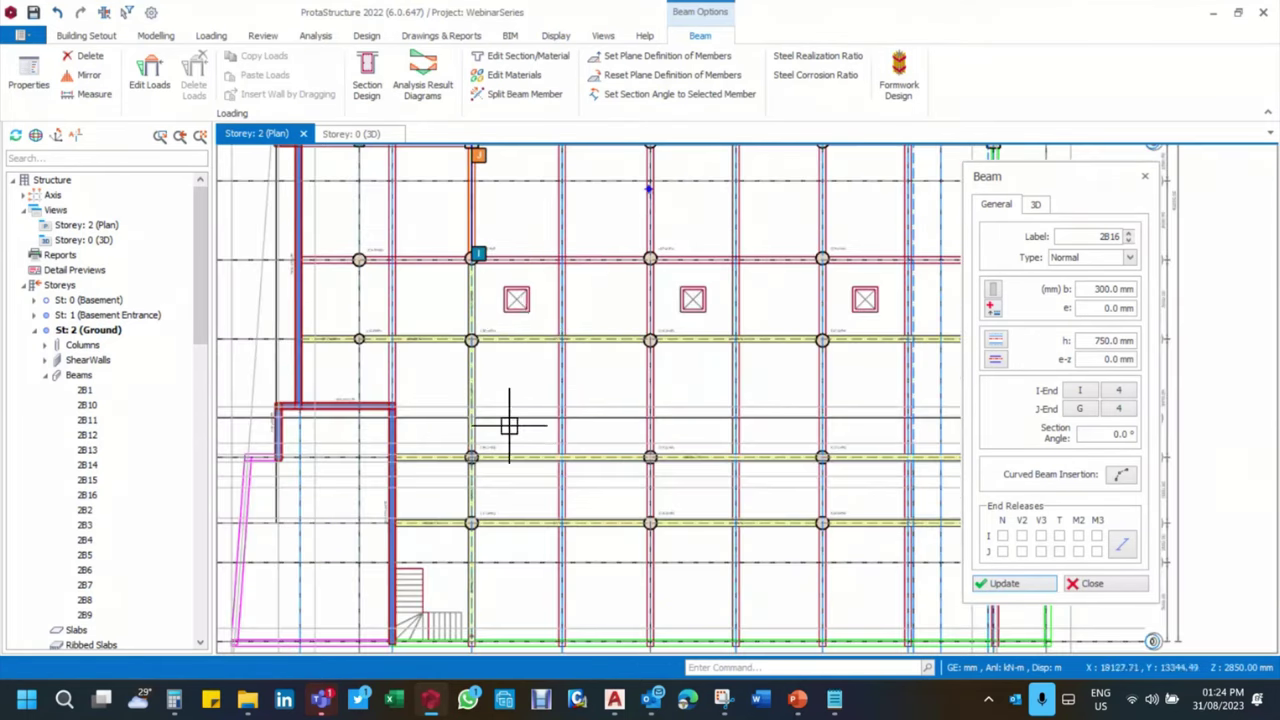
{"action": "scroll", "coordinate": [510, 385], "scroll_direction": "up", "scroll_amount": 3}
{"action": "scroll", "coordinate": [535, 402], "scroll_direction": "down", "scroll_amount": 2}
{"action": "scroll", "coordinate": [531, 410], "scroll_direction": "down", "scroll_amount": 2}
{"action": "scroll", "coordinate": [566, 314], "scroll_direction": "up", "scroll_amount": 3}
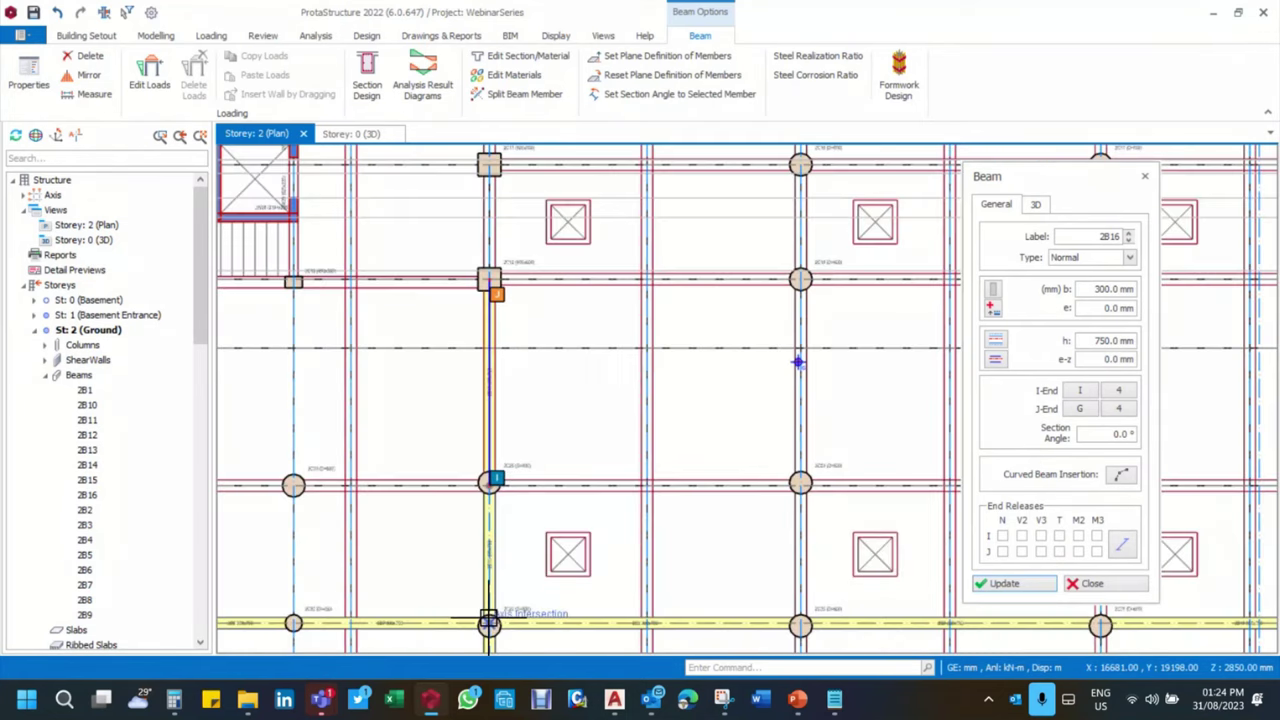
Close the beam settings, examine the axis 4 beam junctions at columns 2C22 and 2C28, and select the axis L beam to check its extent
{"action": "scroll", "coordinate": [517, 478], "scroll_direction": "down", "scroll_amount": 1}
{"action": "scroll", "coordinate": [517, 478], "scroll_direction": "up", "scroll_amount": 3}
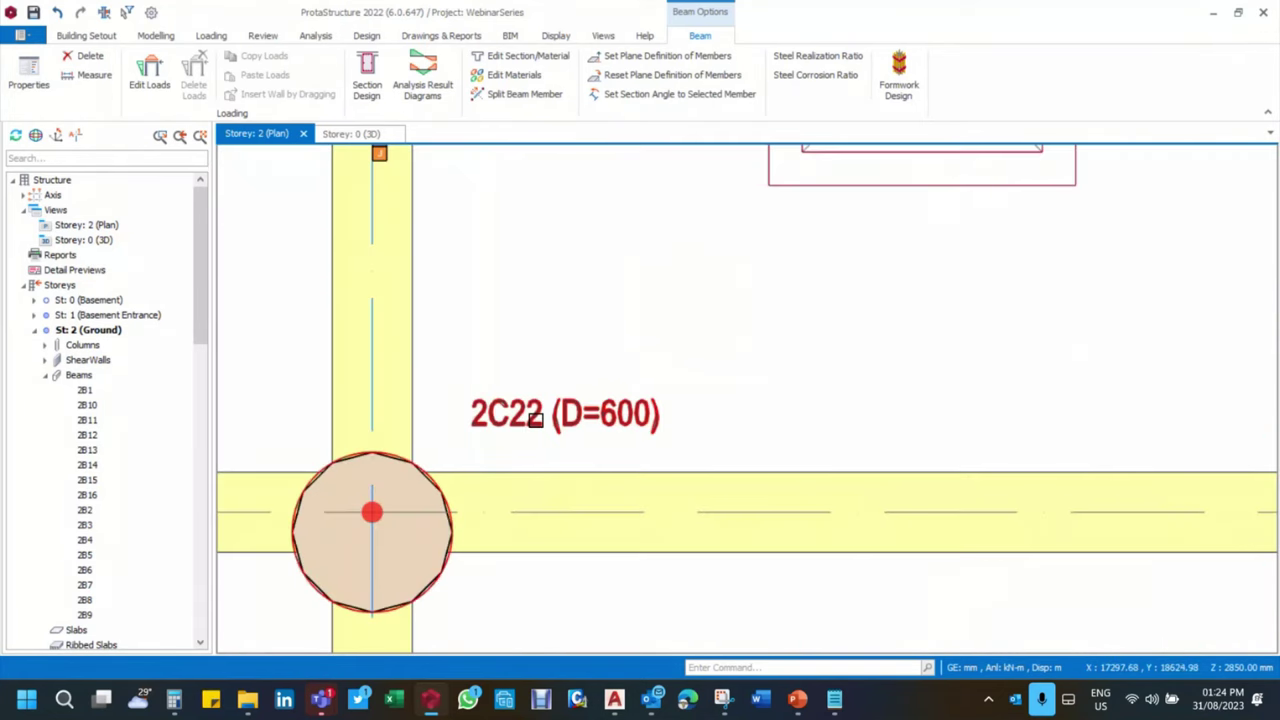
{"action": "scroll", "coordinate": [529, 466], "scroll_direction": "down", "scroll_amount": 1}
{"action": "scroll", "coordinate": [496, 498], "scroll_direction": "up", "scroll_amount": 1}
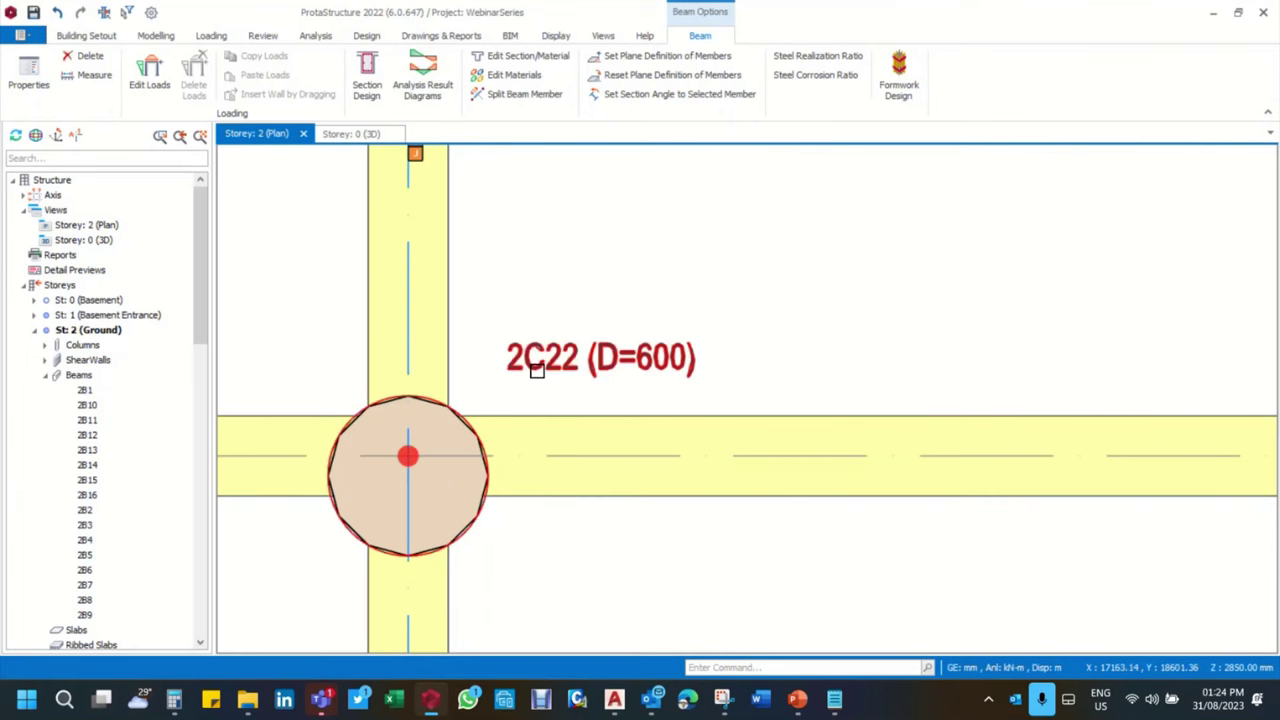
{"action": "scroll", "coordinate": [537, 370], "scroll_direction": "down", "scroll_amount": 4}
{"action": "scroll", "coordinate": [543, 447], "scroll_direction": "up", "scroll_amount": 6}
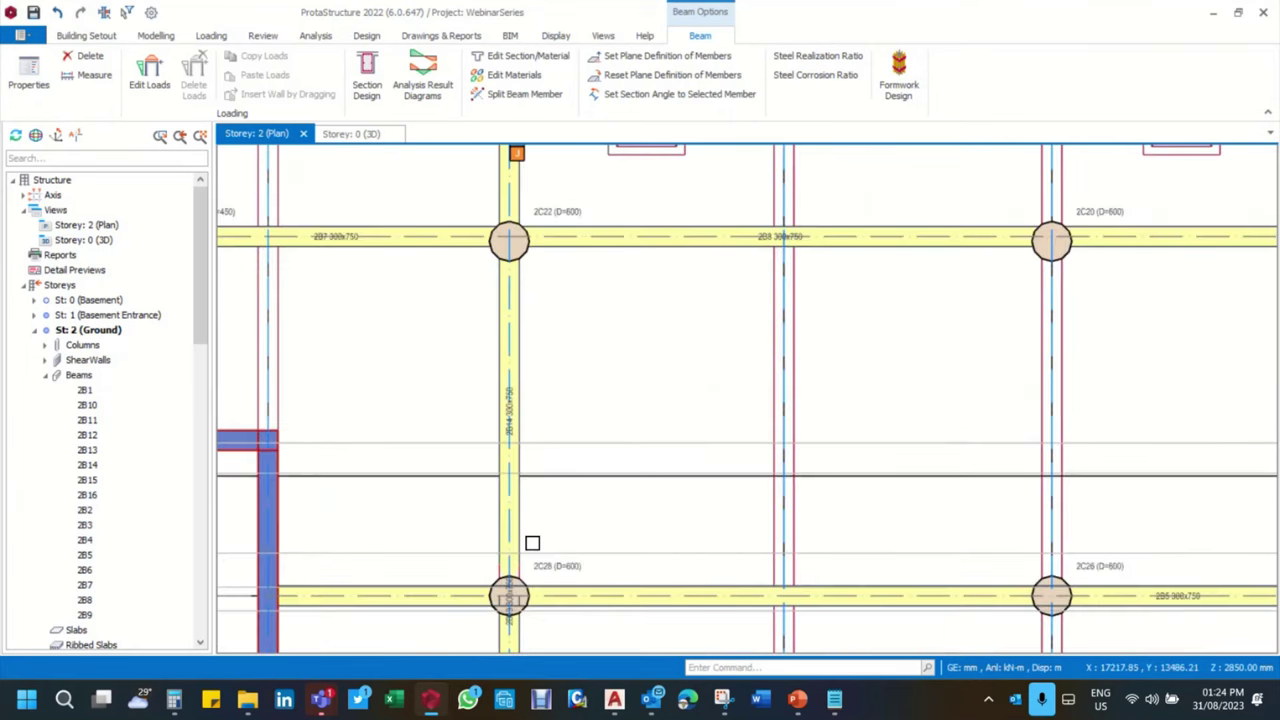
{"action": "scroll", "coordinate": [560, 525], "scroll_direction": "down", "scroll_amount": 3}
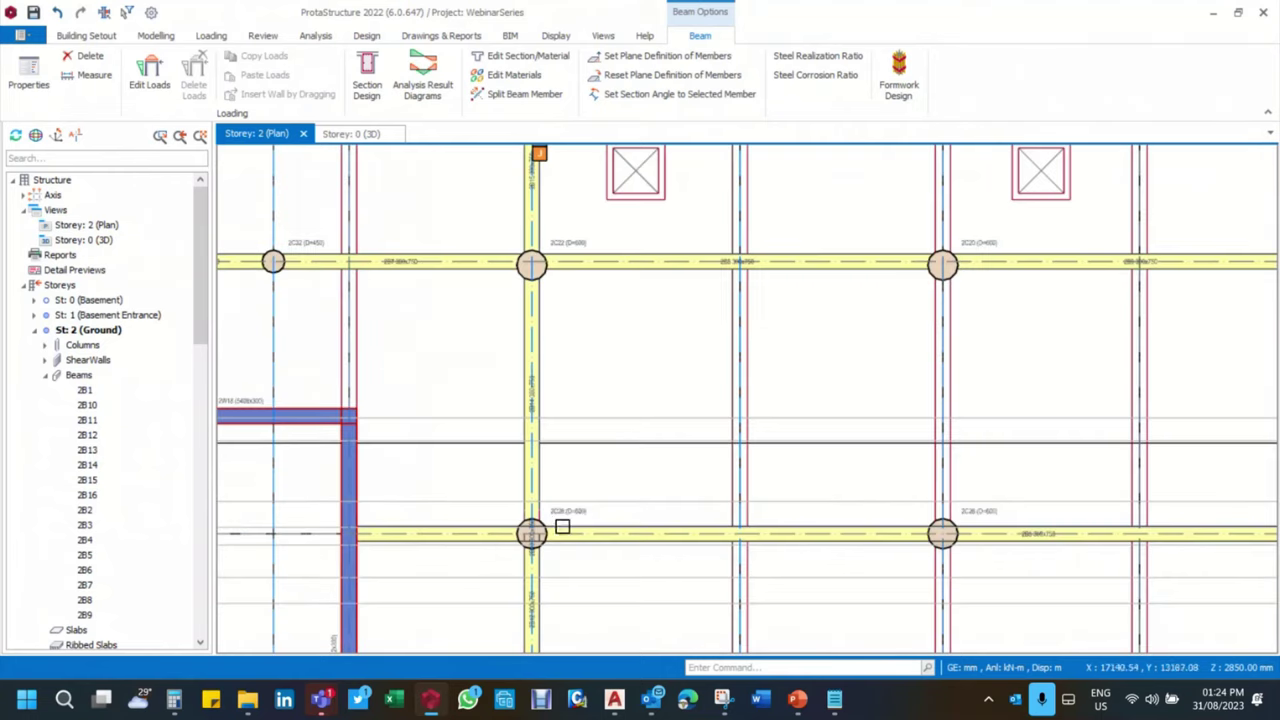
{"action": "left_click", "coordinate": [660, 544]}
{"action": "scroll", "coordinate": [600, 530], "scroll_direction": "down", "scroll_amount": 4}
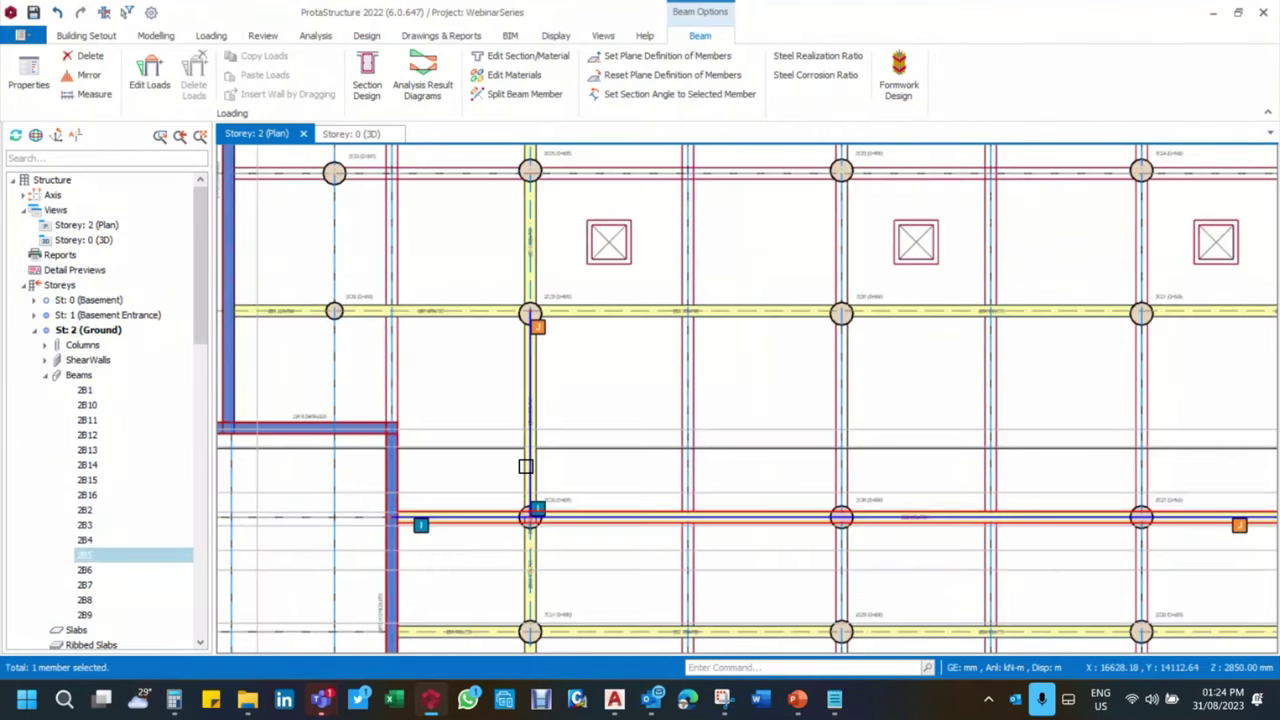
{"action": "scroll", "coordinate": [559, 528], "scroll_direction": "up", "scroll_amount": 5}
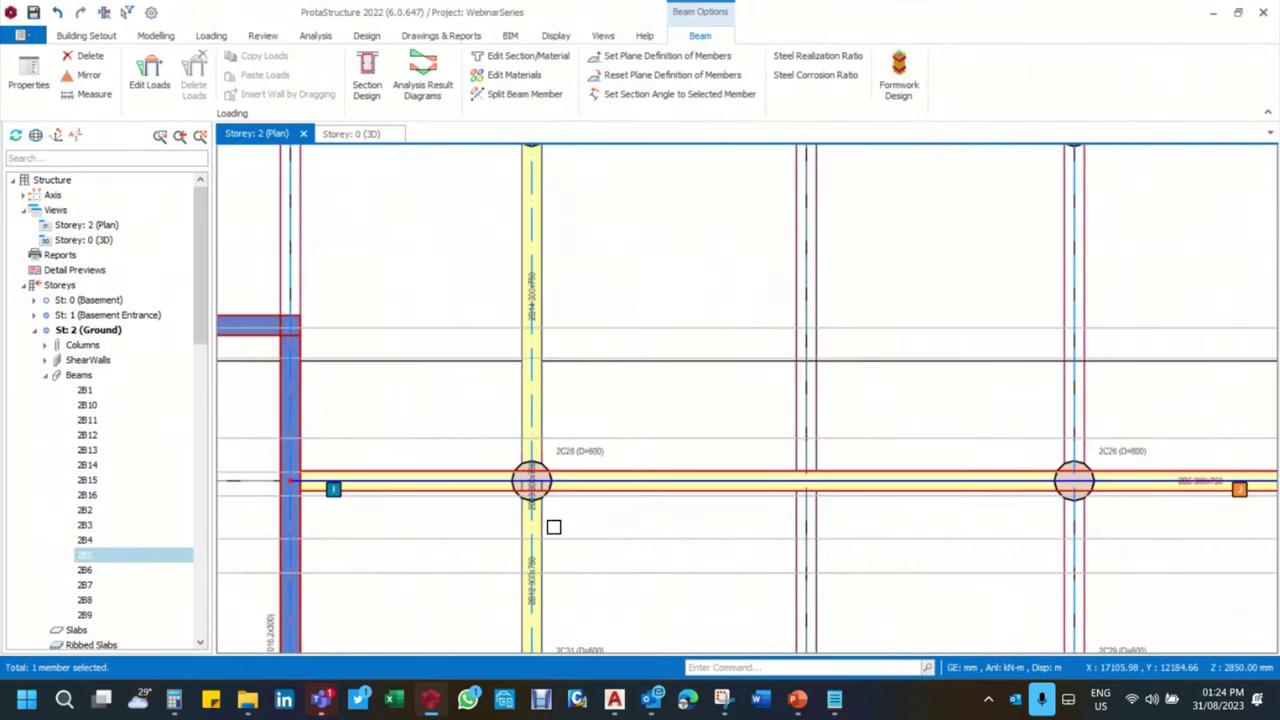
Check the beams meeting at column 2C28 and delete the axis L beam
{"action": "left_click", "coordinate": [557, 462]}
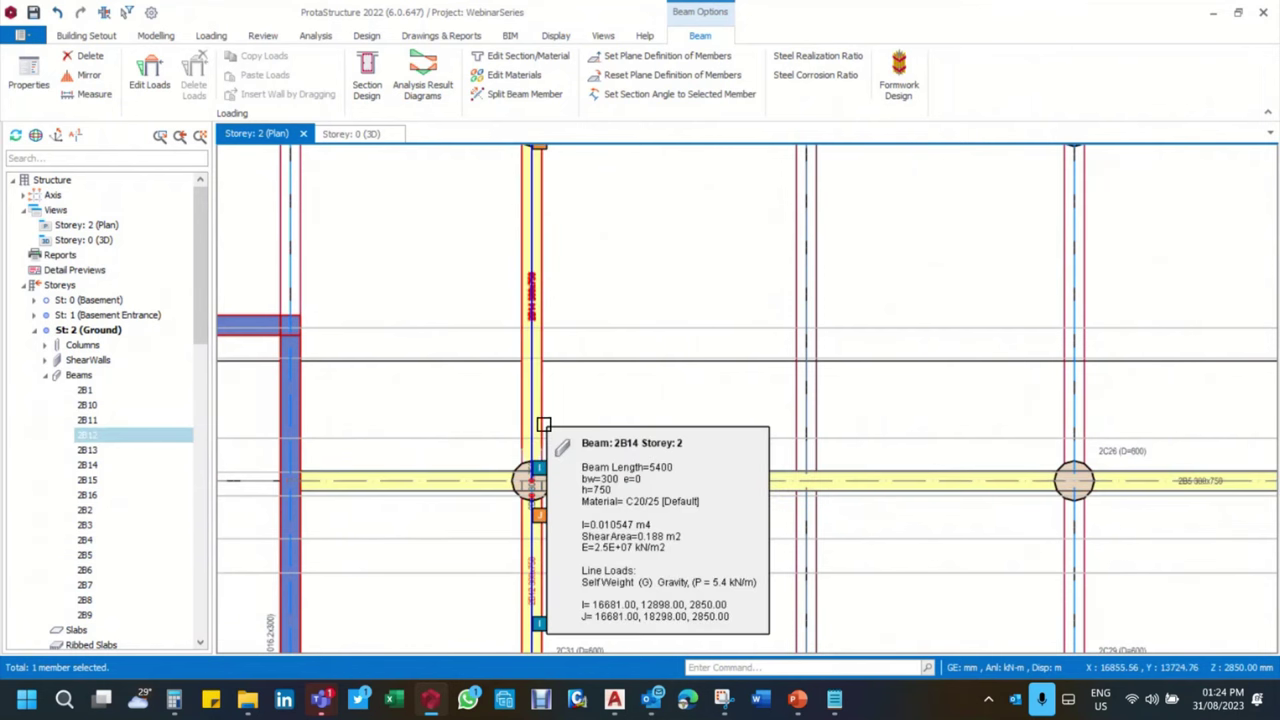
{"action": "scroll", "coordinate": [555, 525], "scroll_direction": "up", "scroll_amount": 3}
{"action": "left_click", "coordinate": [586, 428]}
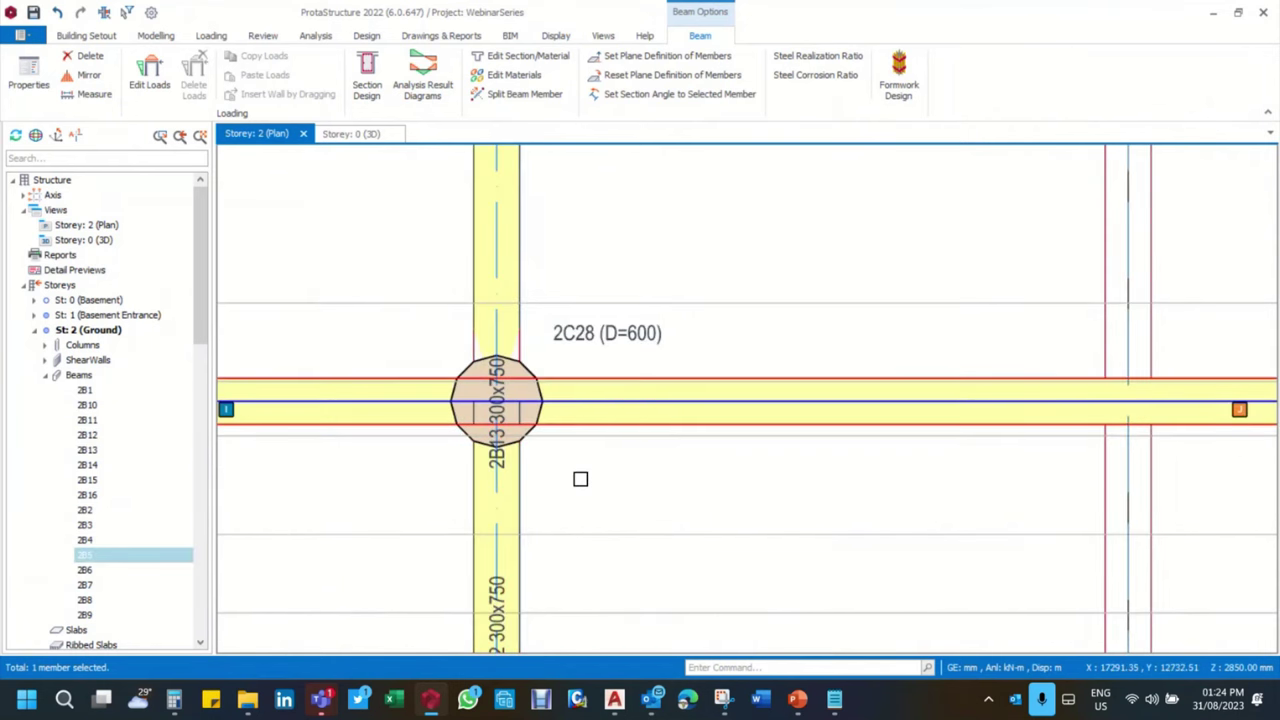
{"action": "scroll", "coordinate": [583, 486], "scroll_direction": "down", "scroll_amount": 8}
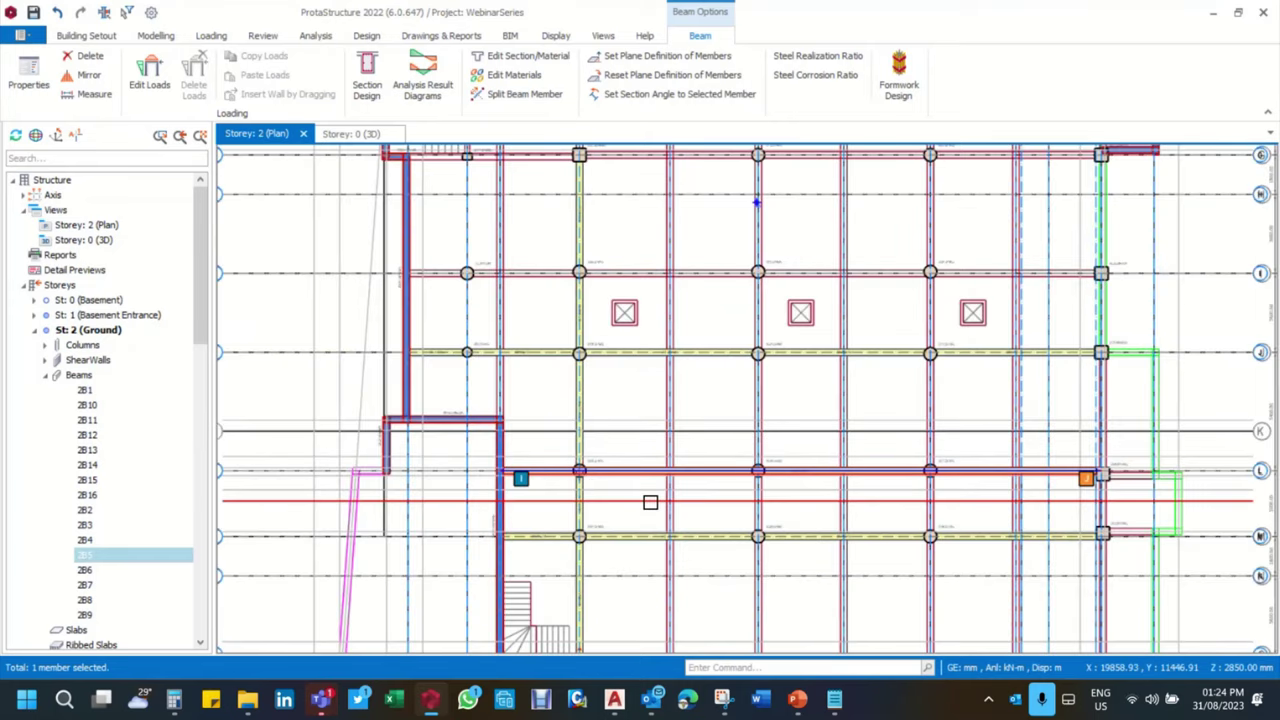
{"action": "scroll", "coordinate": [641, 538], "scroll_direction": "up", "scroll_amount": 3}
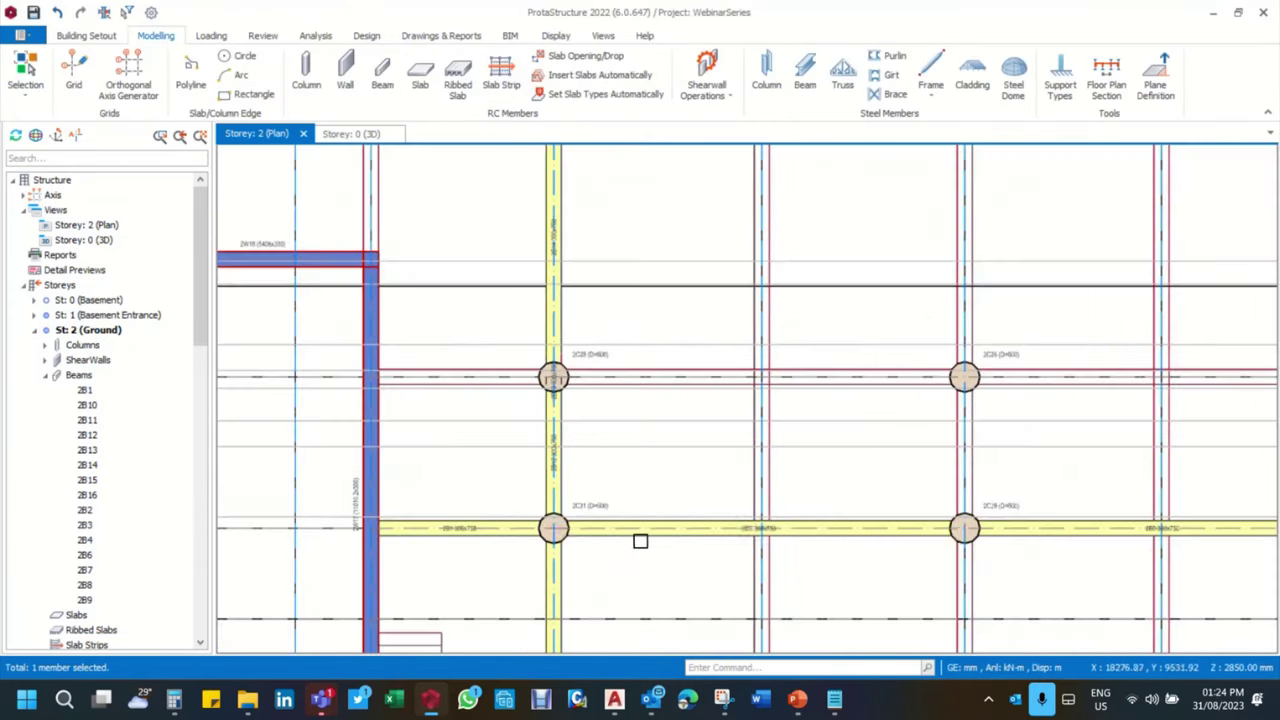
Redraw the axis L beam as 300x750 mm from the shear wall to column 2C8 without splitting it, and close the beam settings
{"action": "double_click", "coordinate": [641, 538]}
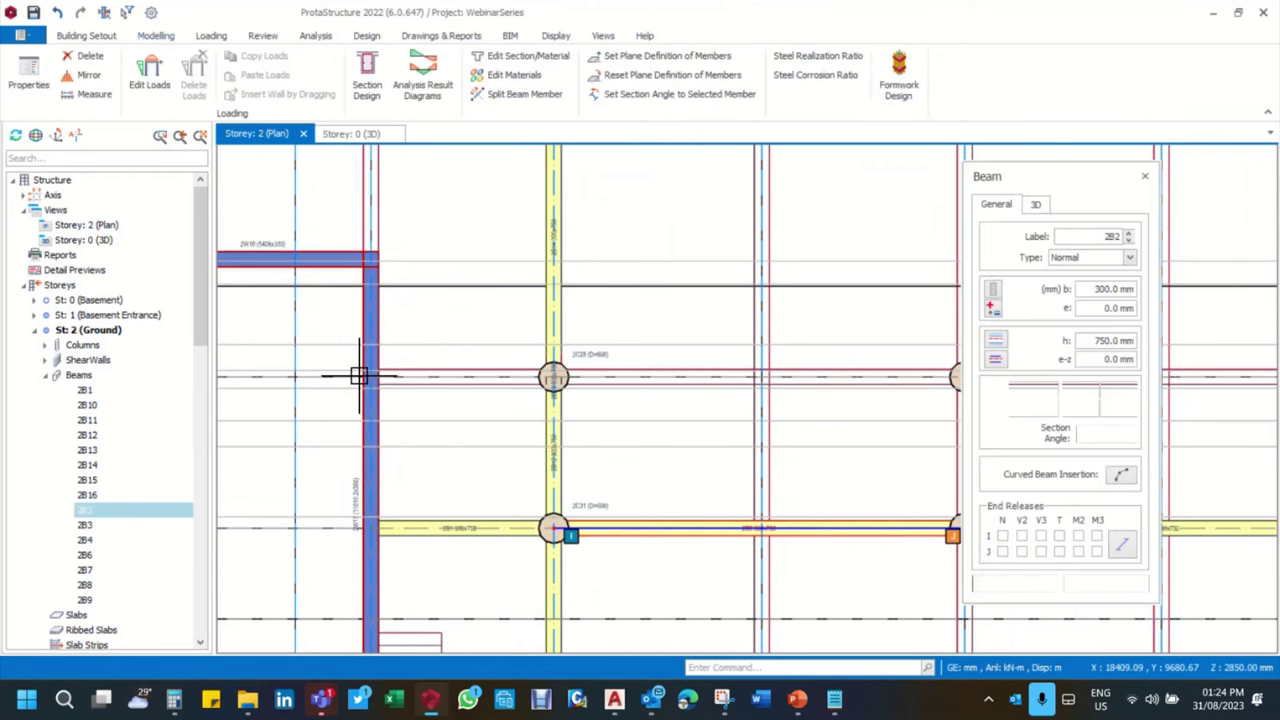
{"action": "scroll", "coordinate": [403, 386], "scroll_direction": "down", "scroll_amount": 3}
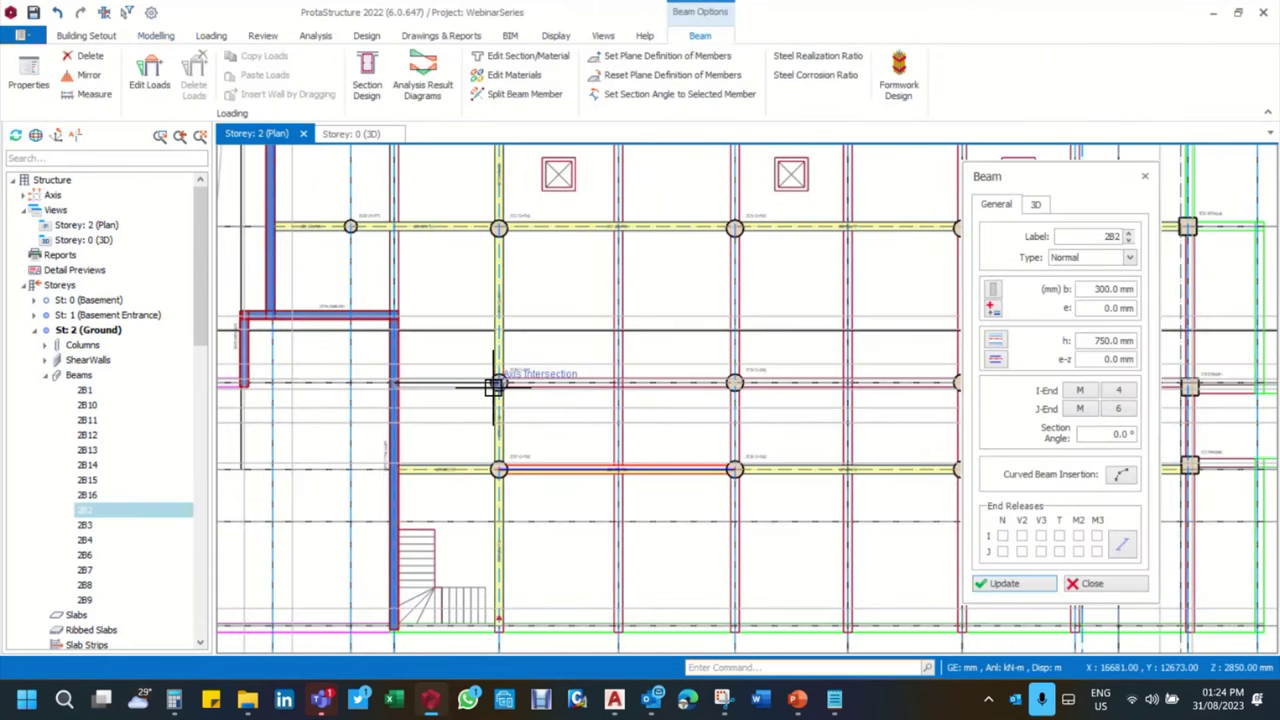
{"action": "scroll", "coordinate": [494, 381], "scroll_direction": "up", "scroll_amount": 4}
{"action": "scroll", "coordinate": [500, 378], "scroll_direction": "up", "scroll_amount": 1}
{"action": "scroll", "coordinate": [505, 378], "scroll_direction": "down", "scroll_amount": 4}
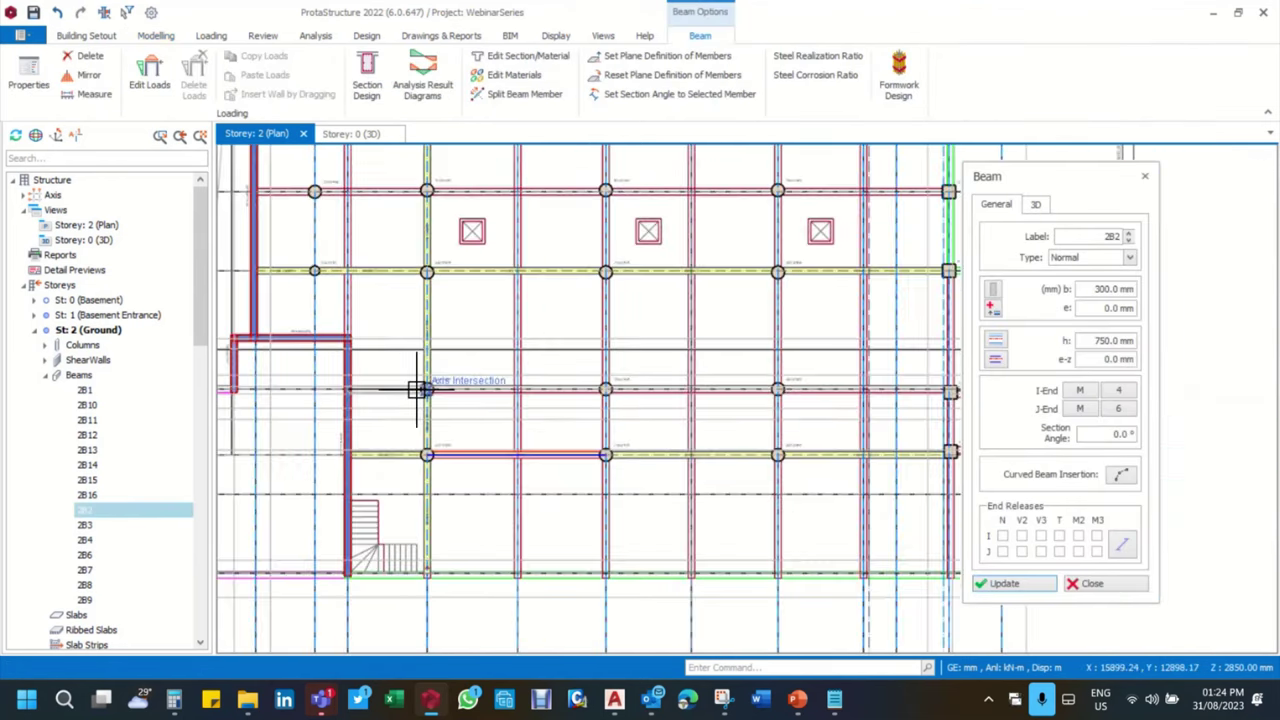
{"action": "scroll", "coordinate": [418, 390], "scroll_direction": "down", "scroll_amount": 2}
{"action": "scroll", "coordinate": [711, 409], "scroll_direction": "up", "scroll_amount": 6}
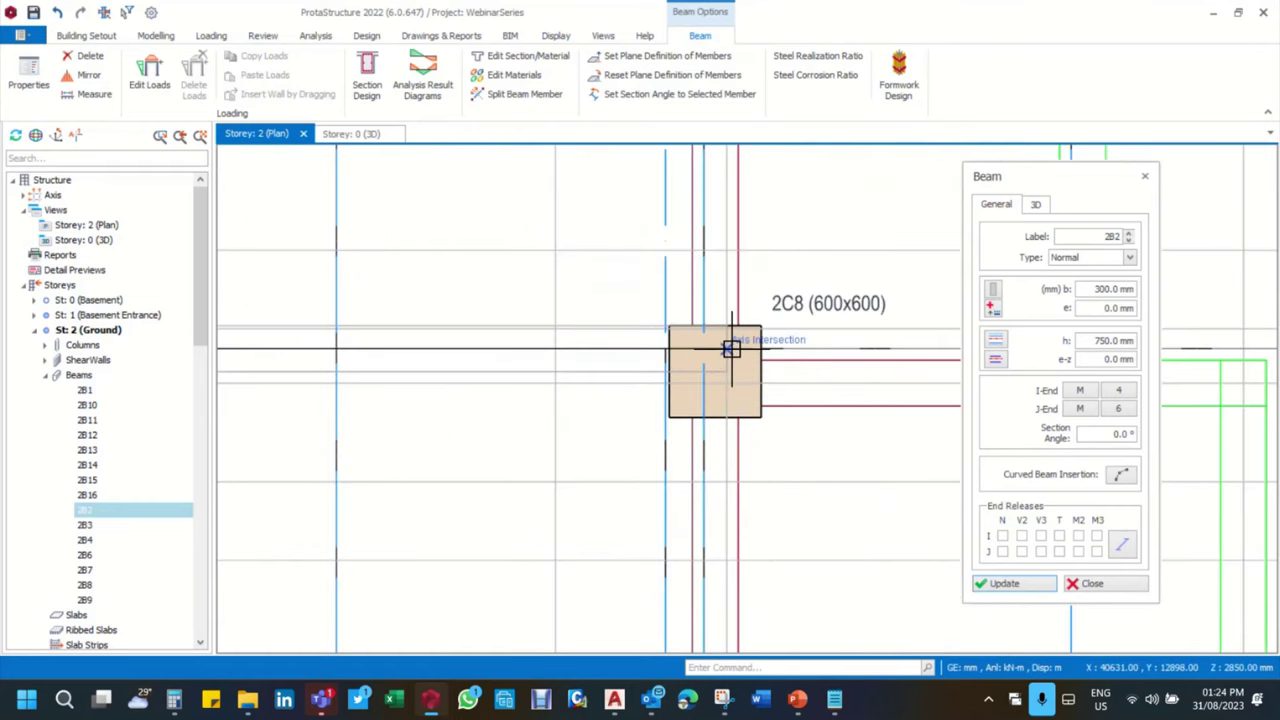
{"action": "left_click", "coordinate": [706, 348]}
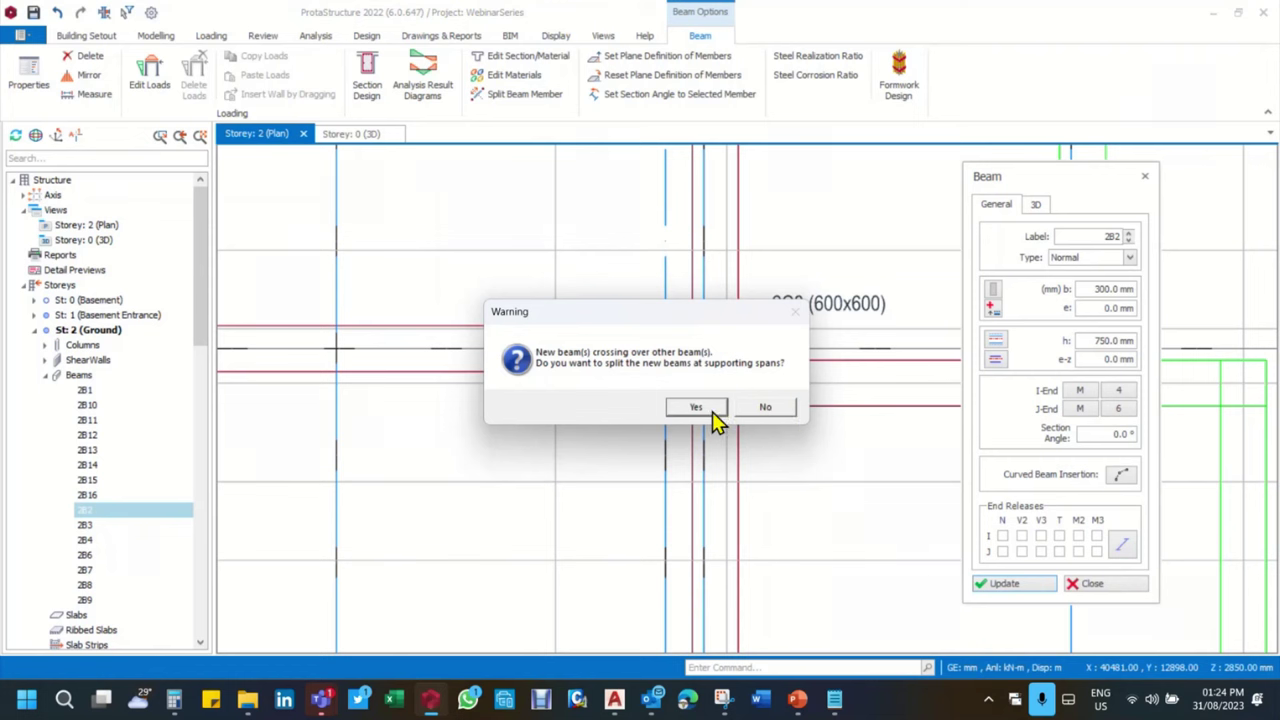
{"action": "left_click", "coordinate": [770, 410]}
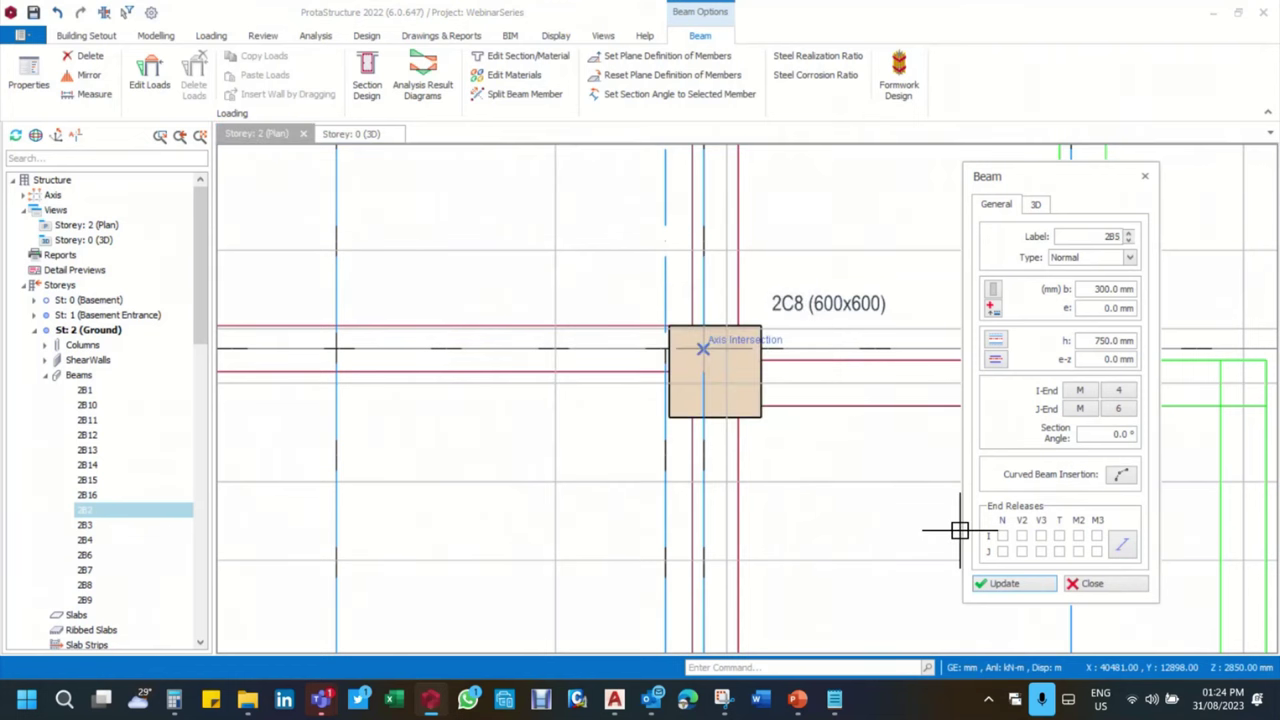
{"action": "left_click", "coordinate": [1006, 583]}
{"action": "left_click", "coordinate": [1088, 585]}
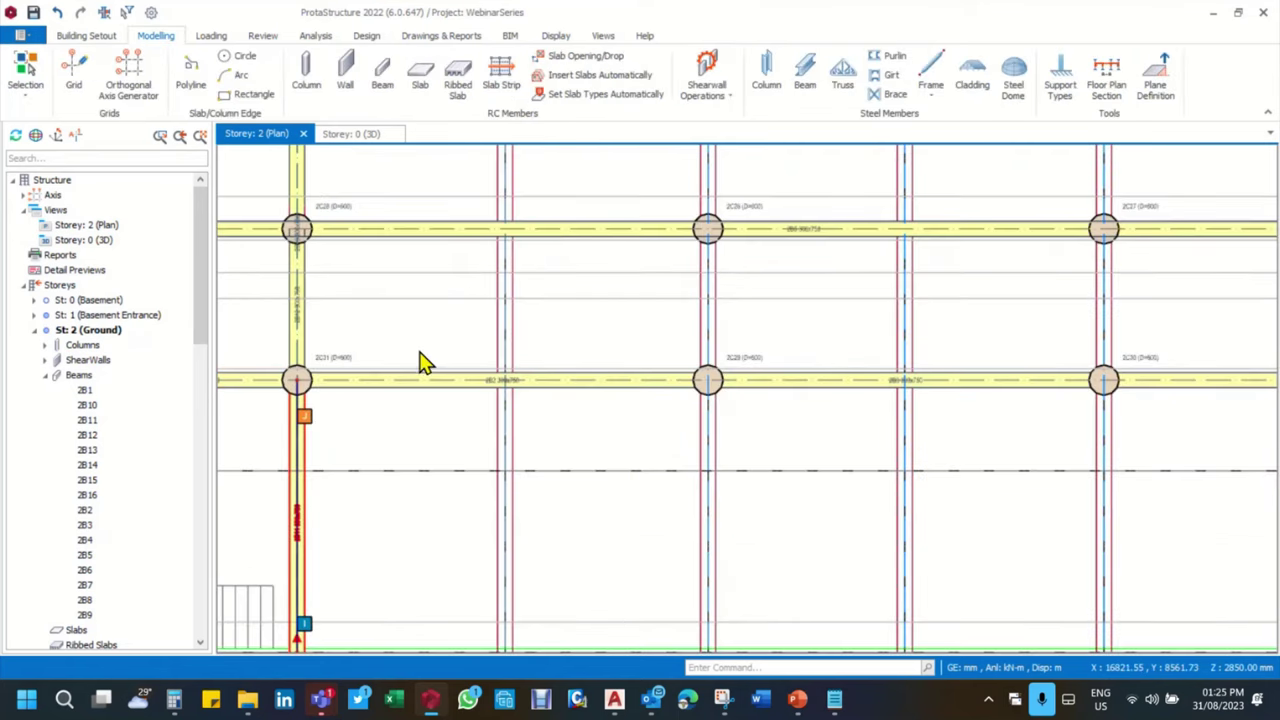
Draw a 300x750 mm beam along axis 5 from axis O to axis I, splitting it at the supporting spans
{"action": "left_click", "coordinate": [429, 379]}
{"action": "scroll", "coordinate": [475, 444], "scroll_direction": "down", "scroll_amount": 2}
{"action": "scroll", "coordinate": [475, 444], "scroll_direction": "up", "scroll_amount": 5}
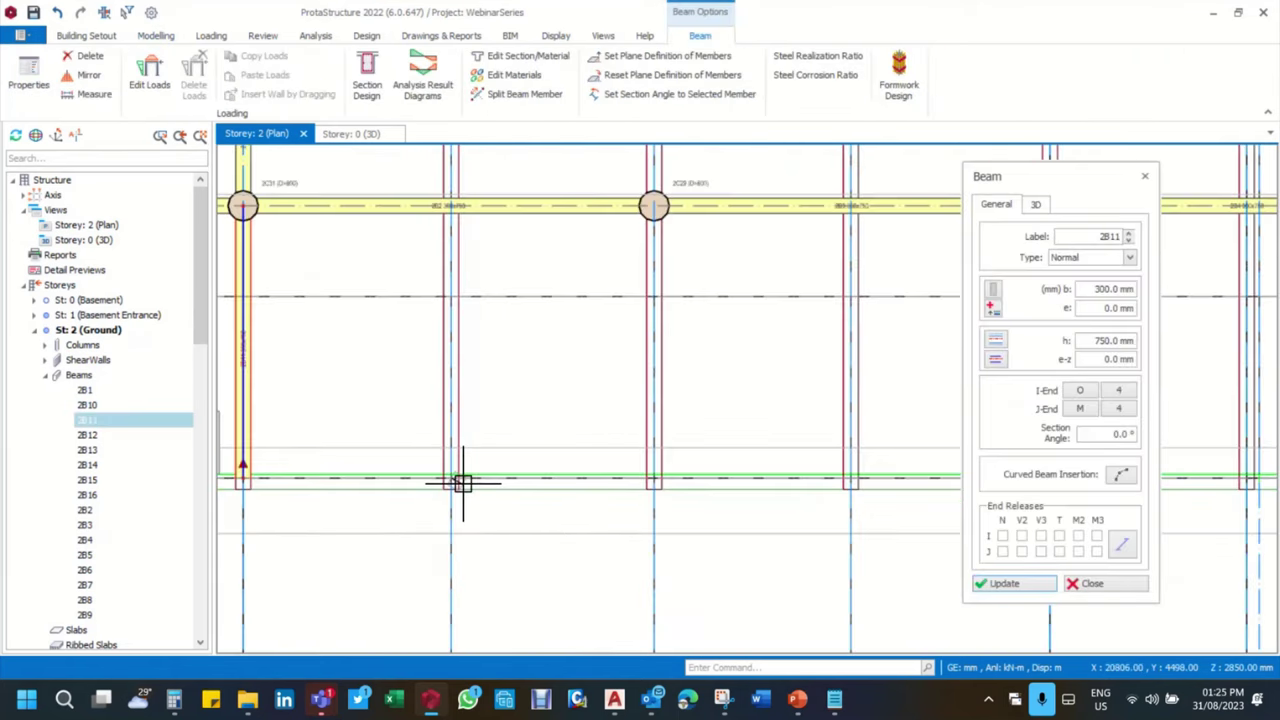
{"action": "scroll", "coordinate": [462, 483], "scroll_direction": "down", "scroll_amount": 3}
{"action": "scroll", "coordinate": [452, 200], "scroll_direction": "up", "scroll_amount": 3}
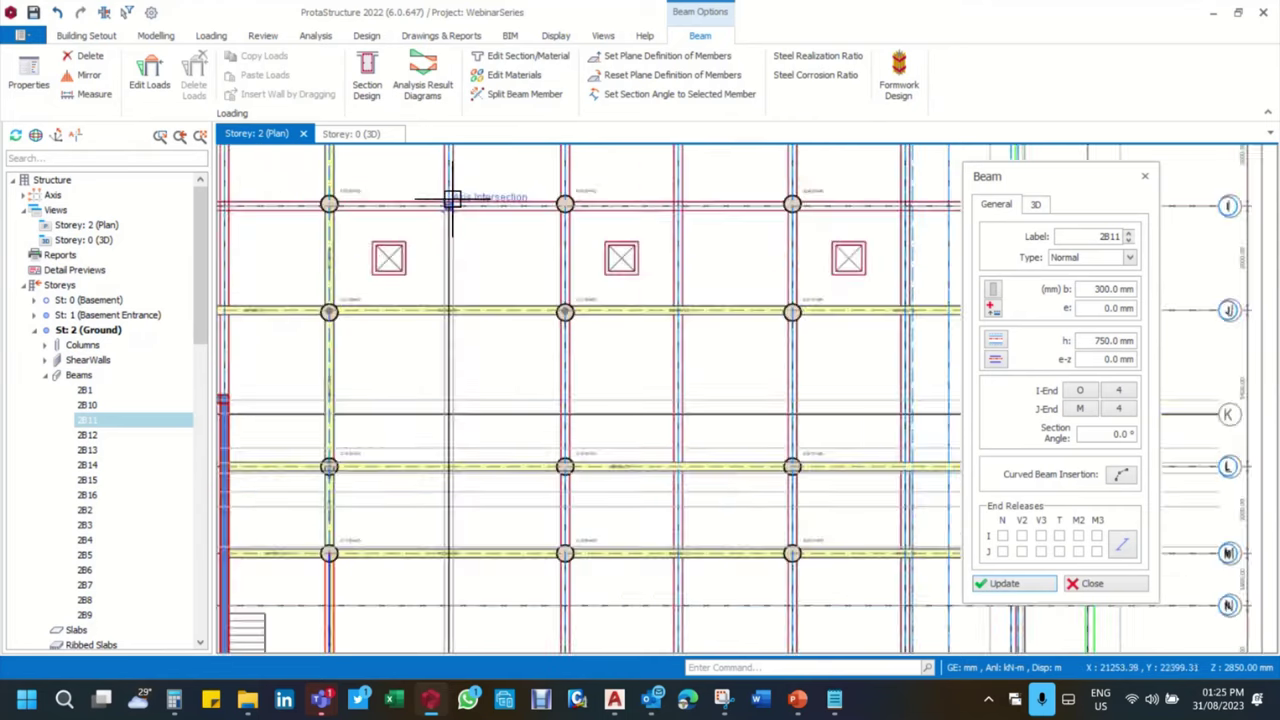
{"action": "left_click", "coordinate": [449, 205]}
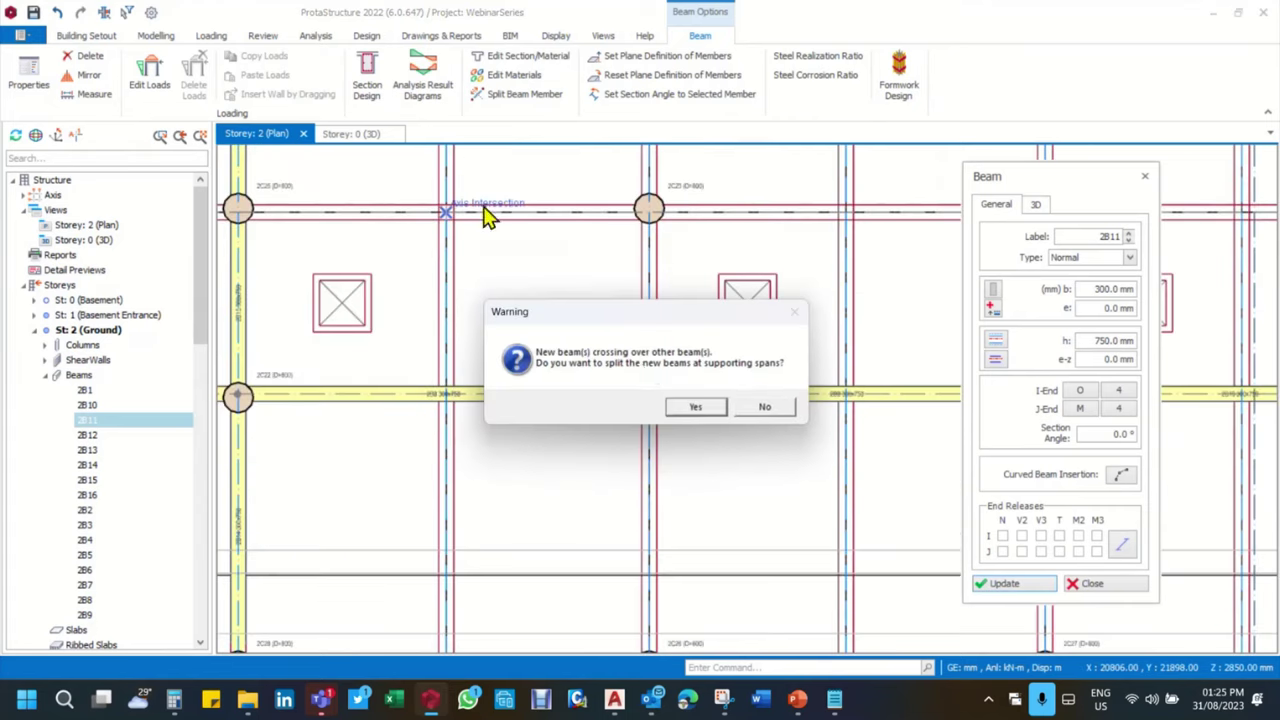
{"action": "left_click", "coordinate": [697, 409]}
Draw a 300x750 mm beam along axis 7 starting from axis O
{"action": "scroll", "coordinate": [560, 330], "scroll_direction": "down", "scroll_amount": 3}
{"action": "scroll", "coordinate": [700, 529], "scroll_direction": "down", "scroll_amount": 2}
{"action": "scroll", "coordinate": [663, 529], "scroll_direction": "up", "scroll_amount": 6}
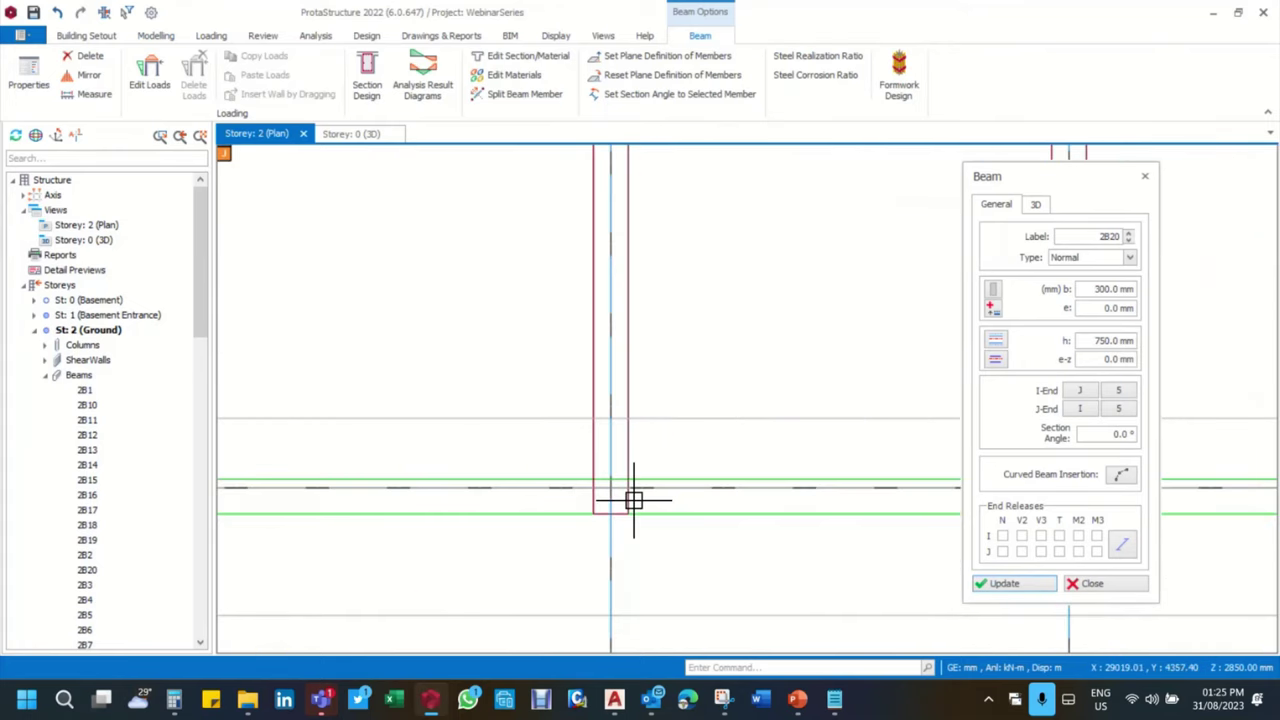